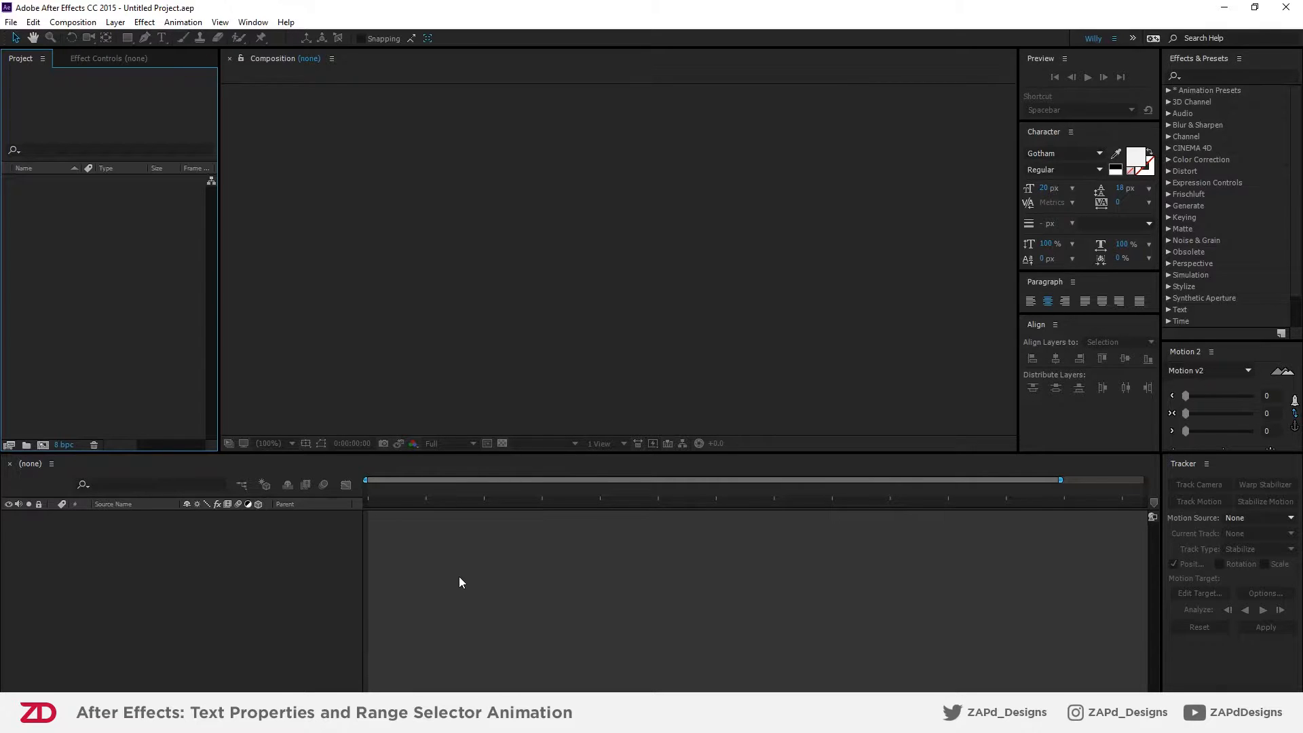
- Create a new 1280 × 720 px composition at 30 fps with a duration of 10 seconds
{"action": "left_click", "coordinate": [43, 445]}
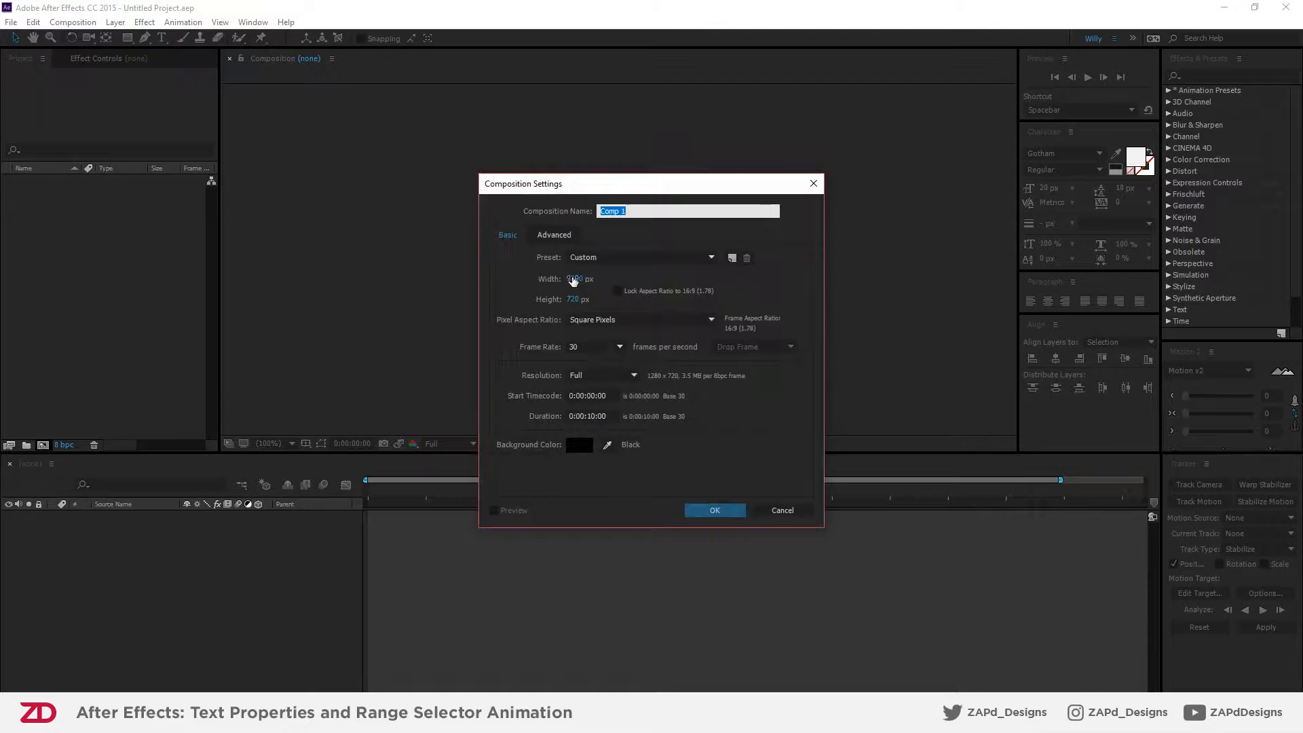
{"action": "left_click", "coordinate": [573, 278]}
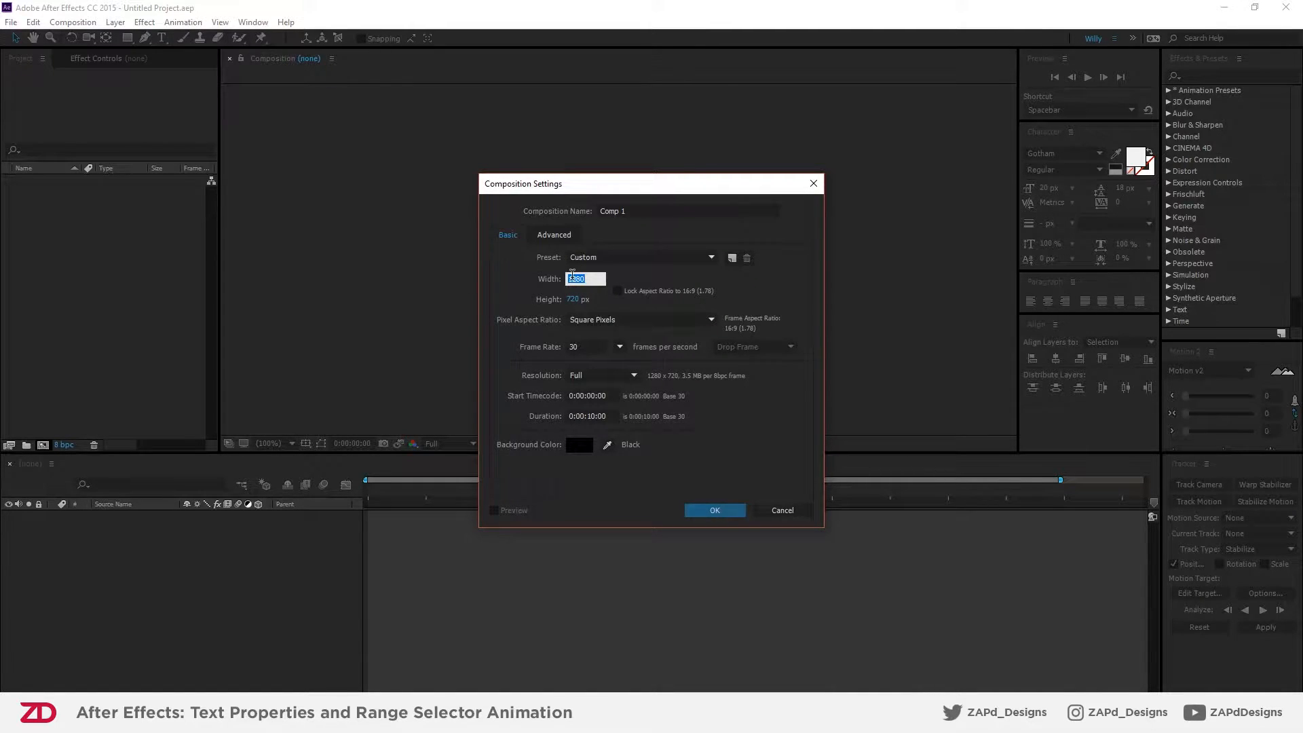
{"action": "key", "text": "Return"}
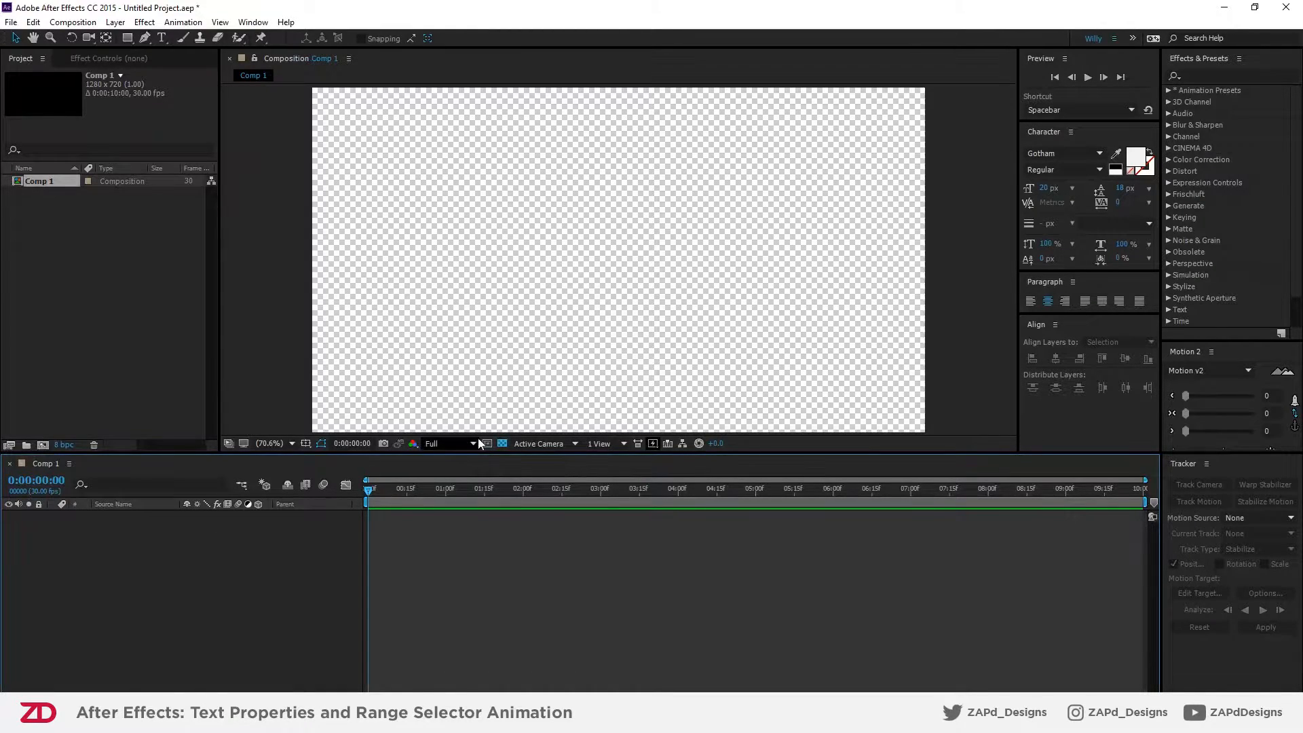
{"action": "right_click", "coordinate": [193, 563]}
{"action": "left_click", "coordinate": [139, 539]}
{"action": "left_click", "coordinate": [161, 37]}
{"action": "right_click", "coordinate": [207, 582]}
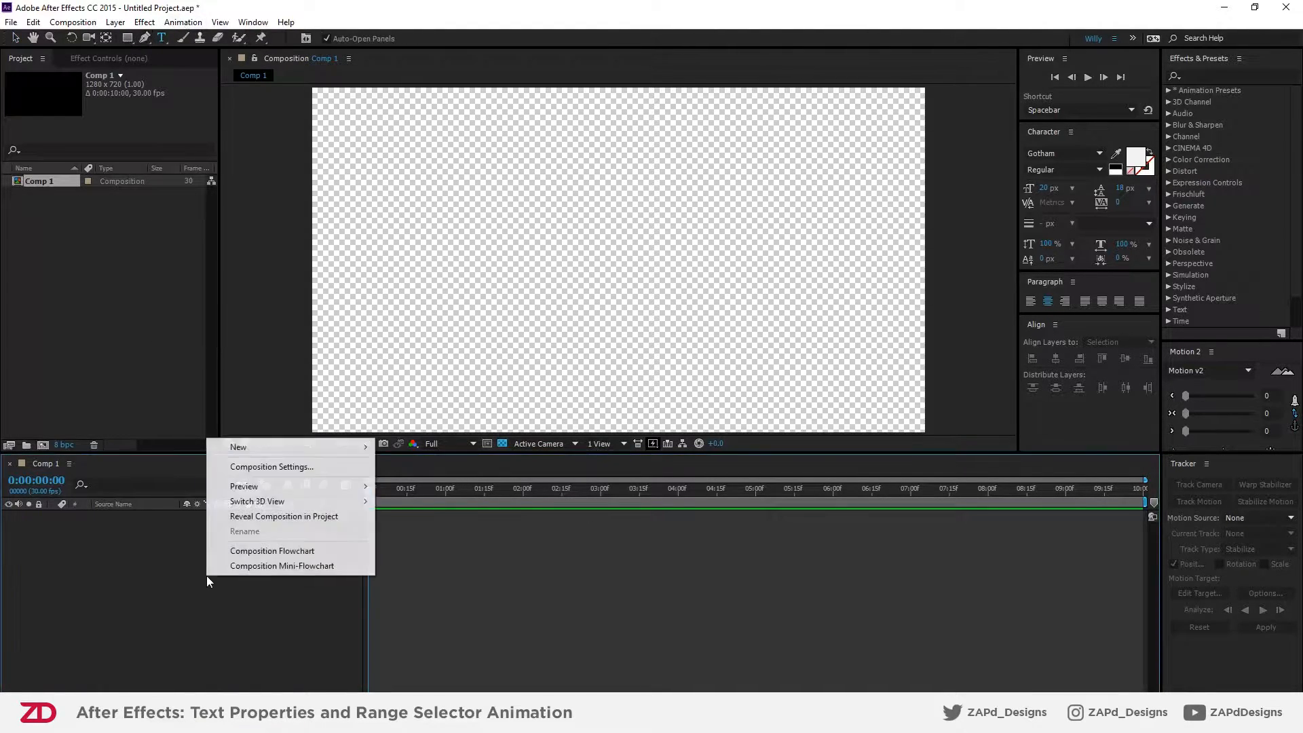
{"action": "mouse_move", "coordinate": [258, 446]}
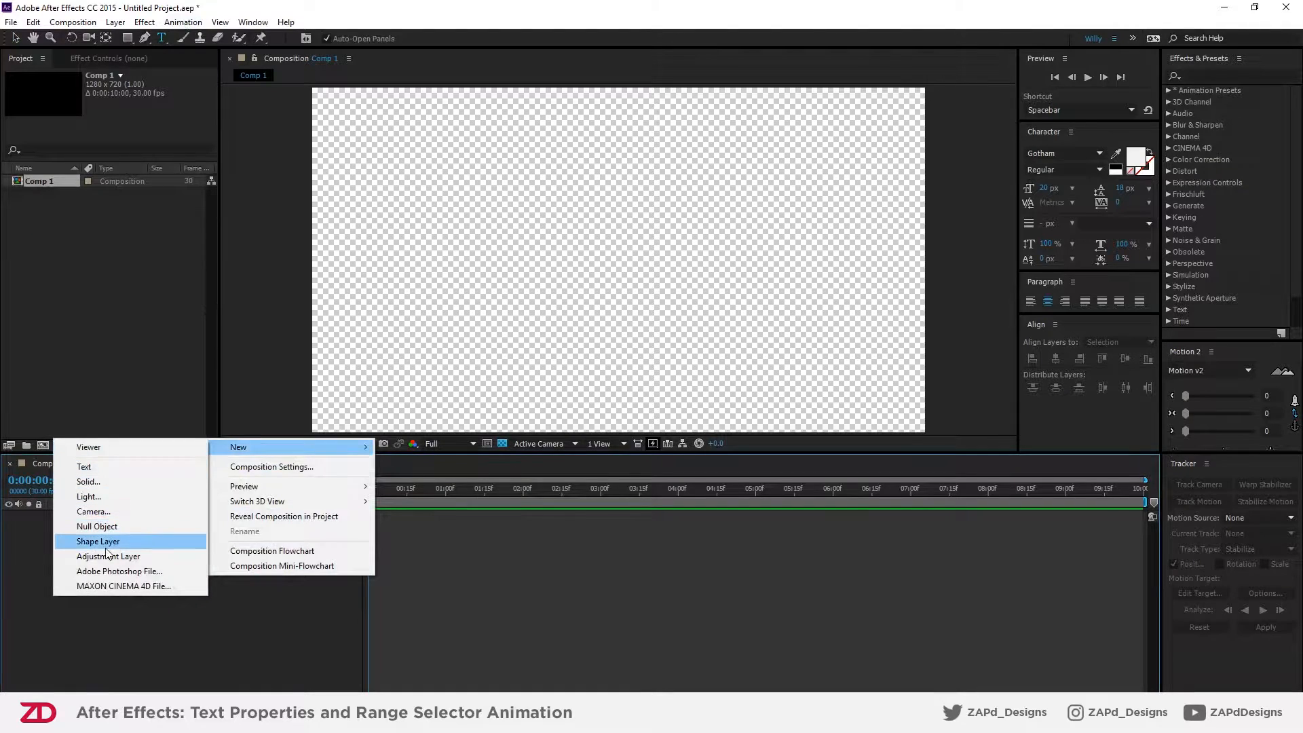
{"action": "left_click", "coordinate": [133, 8]}
- Add a text layer reading "THIS IS A TUTORIAL" left of the composition's centre with the Type tool
{"action": "left_click", "coordinate": [161, 40]}
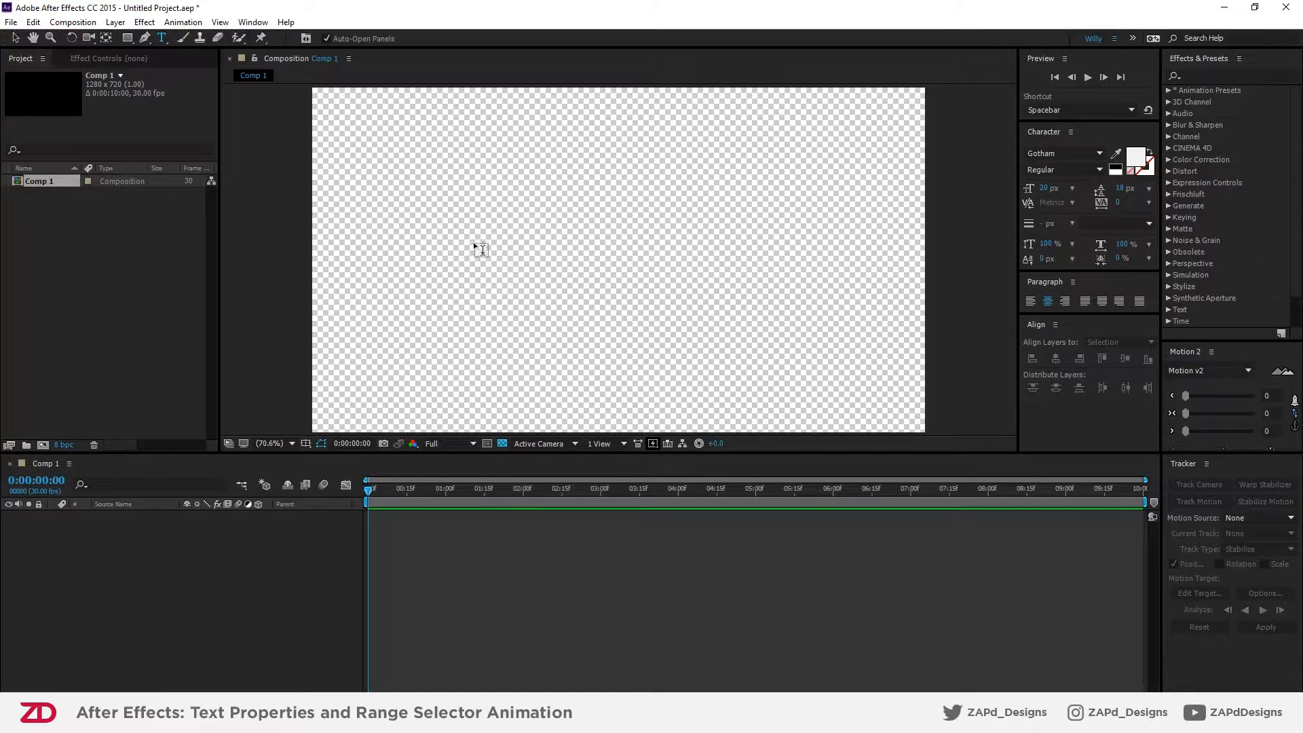
{"action": "left_click", "coordinate": [471, 292]}
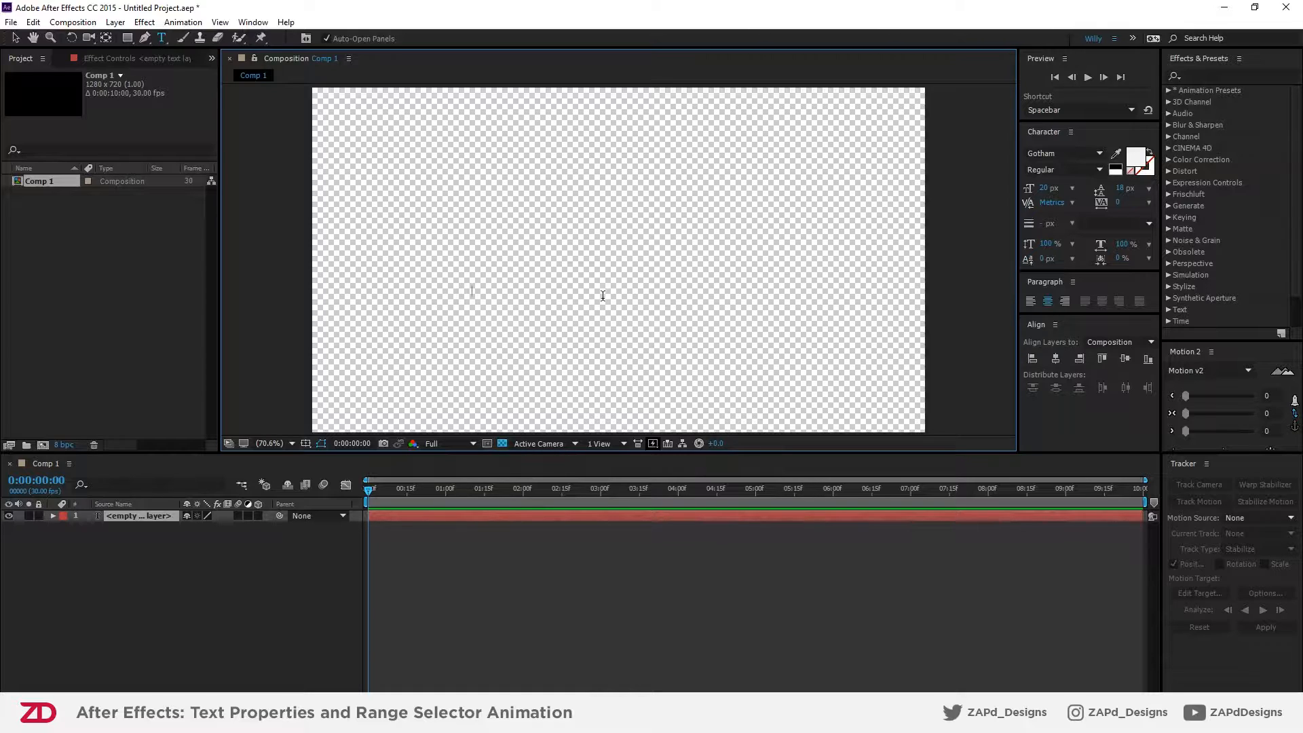
{"action": "type", "text": "THIS IS A TUT"}
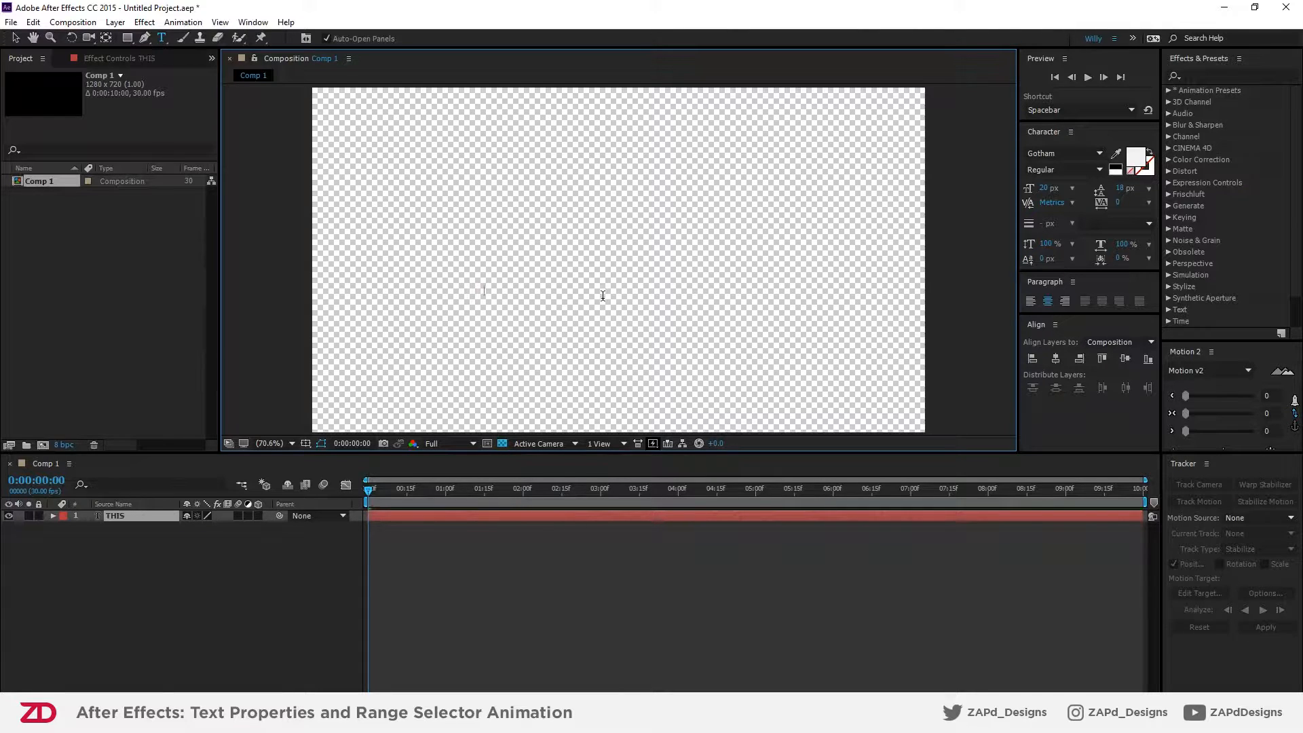
{"action": "key", "text": "BackSpace"}
{"action": "key", "text": "BackSpace"}
{"action": "key", "text": "BackSpace"}
{"action": "key", "text": "BackSpace"}
{"action": "key", "text": "BackSpace"}
{"action": "key", "text": "BackSpace"}
{"action": "key", "text": "BackSpace"}
{"action": "key", "text": "BackSpace"}
{"action": "key", "text": "BackSpace"}
{"action": "key", "text": "BackSpace"}
{"action": "key", "text": "BackSpace"}
{"action": "key", "text": "BackSpace"}
{"action": "key", "text": "BackSpace"}
{"action": "type", "text": "THIS IS A"}
{"action": "type", "text": " TUTORIAL"}
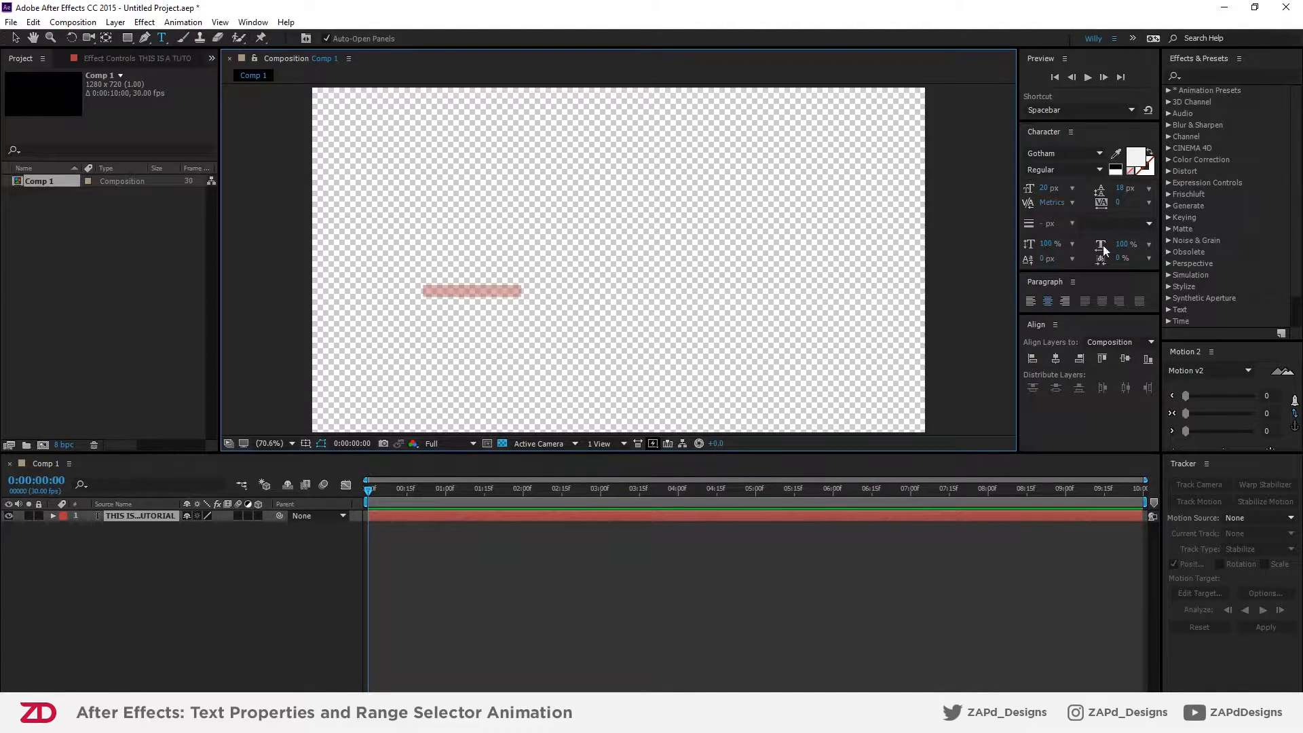
- Change the fill colour of the "THIS IS A TUTORIAL" text to black (000000)
{"action": "left_click", "coordinate": [1134, 168]}
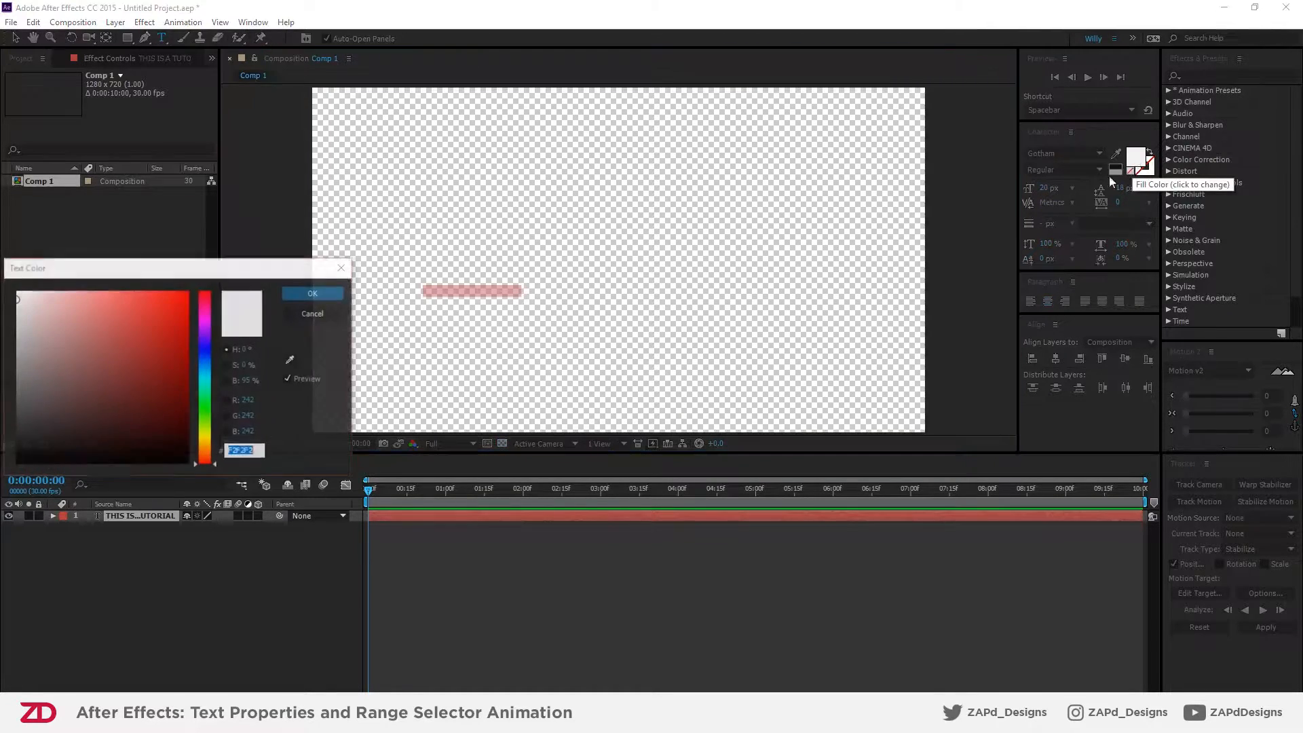
{"action": "left_click_drag", "start_coordinate": [170, 267], "coordinate": [431, 267]}
{"action": "left_click_drag", "start_coordinate": [400, 399], "coordinate": [288, 465]}
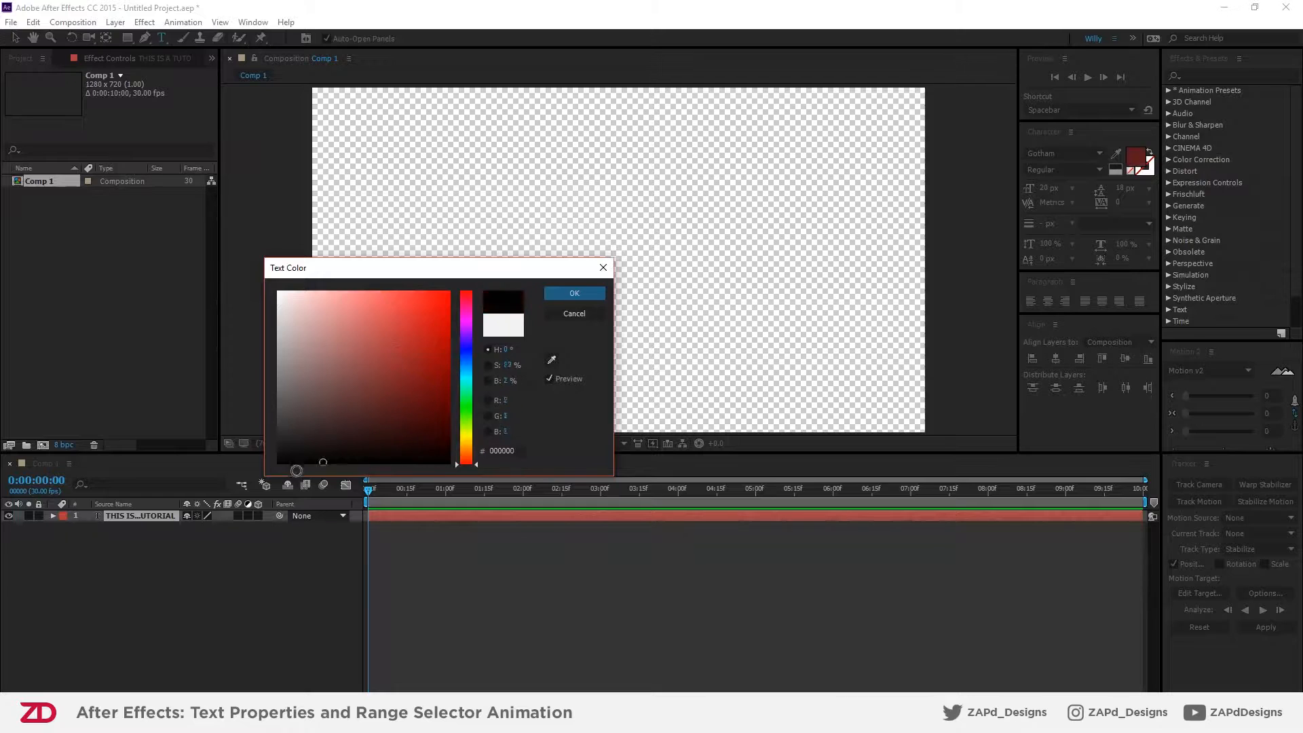
{"action": "left_click", "coordinate": [574, 293]}
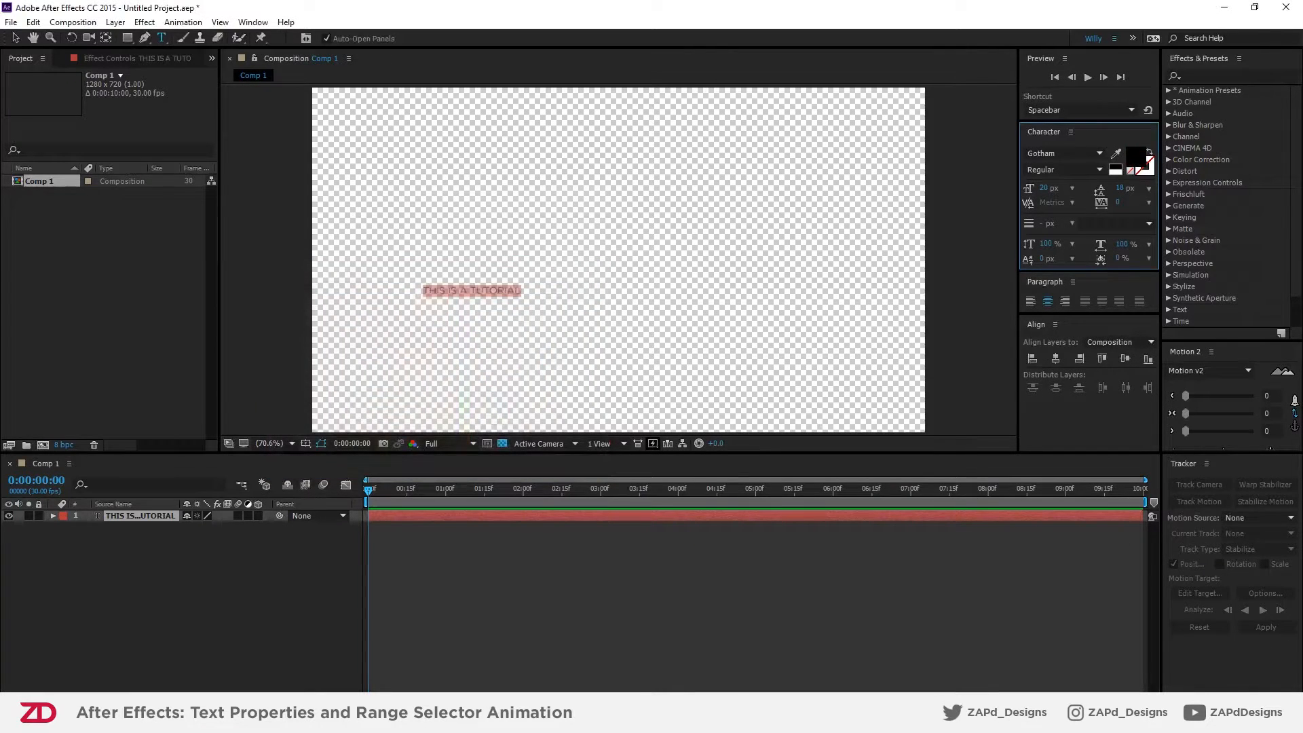
{"action": "left_click", "coordinate": [1203, 665]}
{"action": "left_click", "coordinate": [1200, 673]}
{"action": "left_click", "coordinate": [1167, 653]}
{"action": "left_click", "coordinate": [1131, 653]}
{"action": "left_click", "coordinate": [933, 656]}
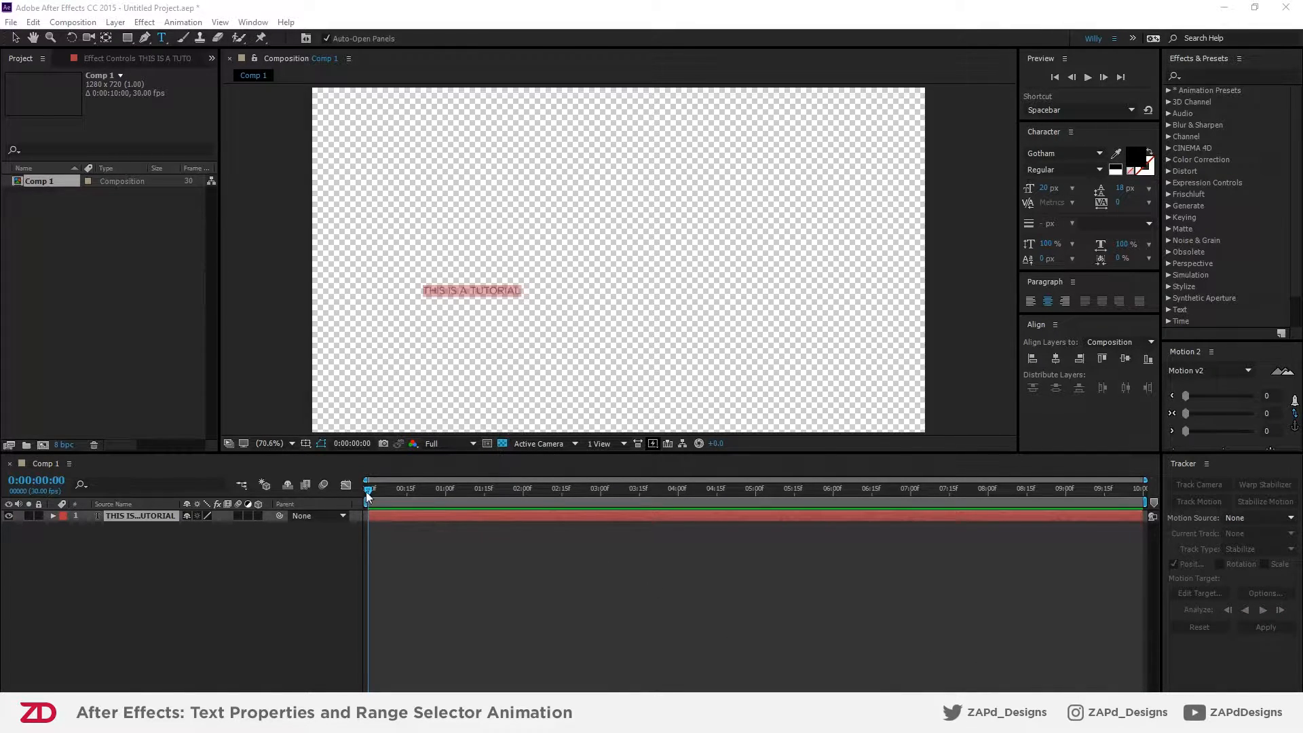
{"action": "left_click_drag", "start_coordinate": [368, 490], "coordinate": [316, 509]}
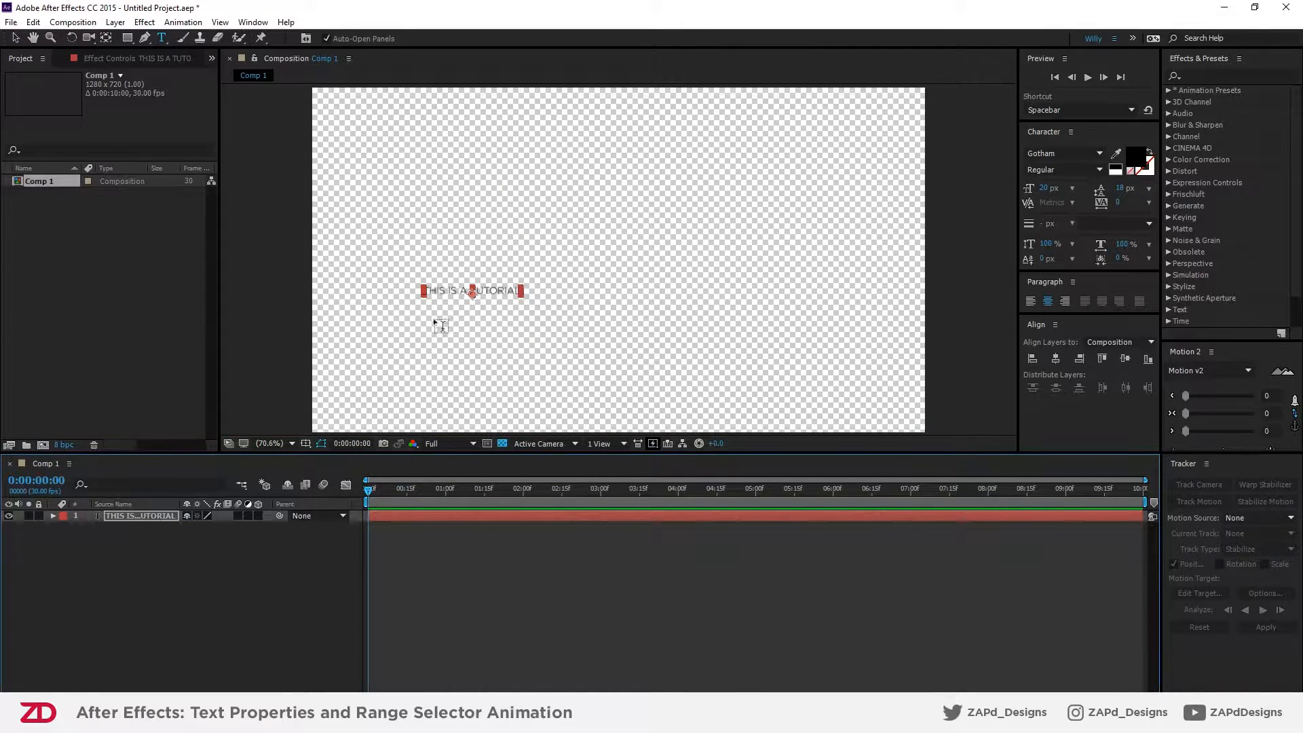
{"action": "mouse_move", "coordinate": [376, 492]}
{"action": "left_mouse_down"}
{"action": "mouse_move", "coordinate": [390, 491]}
{"action": "mouse_move", "coordinate": [368, 504]}
{"action": "left_mouse_up"}
{"action": "left_click", "coordinate": [190, 567]}
{"action": "left_click", "coordinate": [143, 517]}
{"action": "left_click_drag", "start_coordinate": [468, 291], "coordinate": [490, 292]}
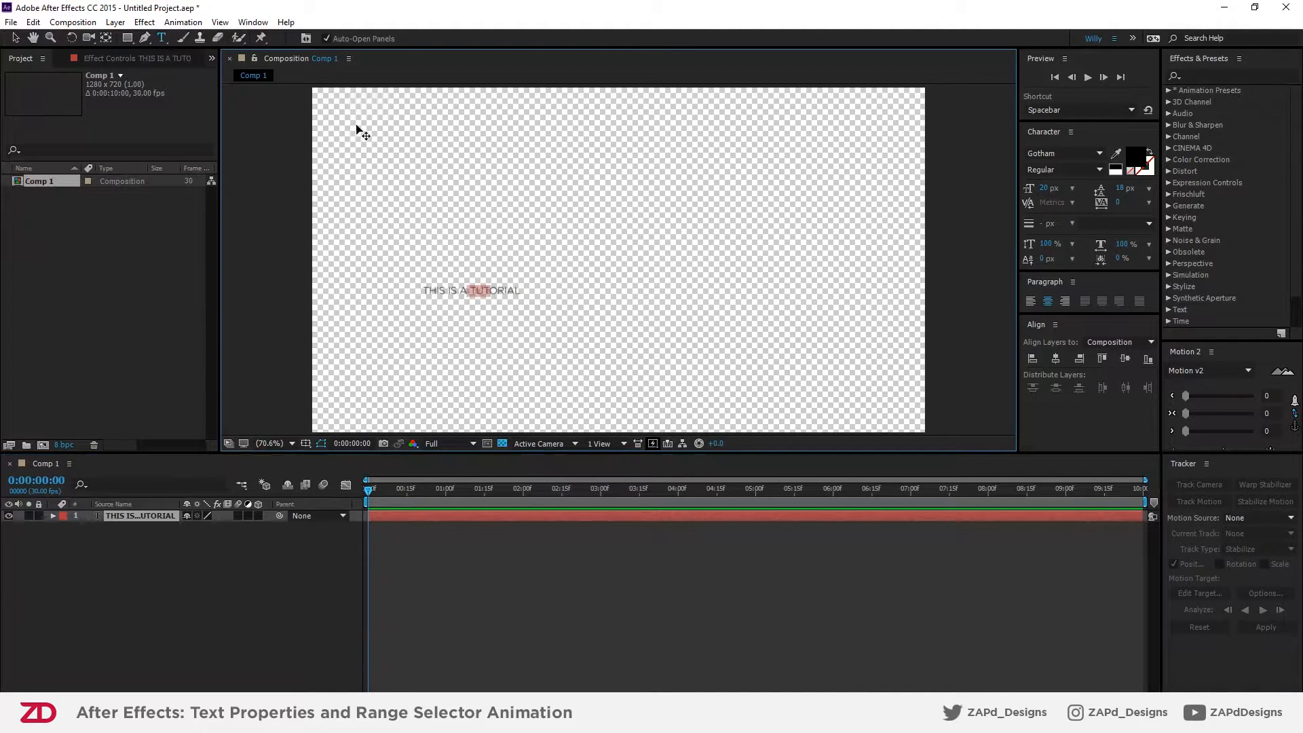
{"action": "key", "text": "ctrl+a"}
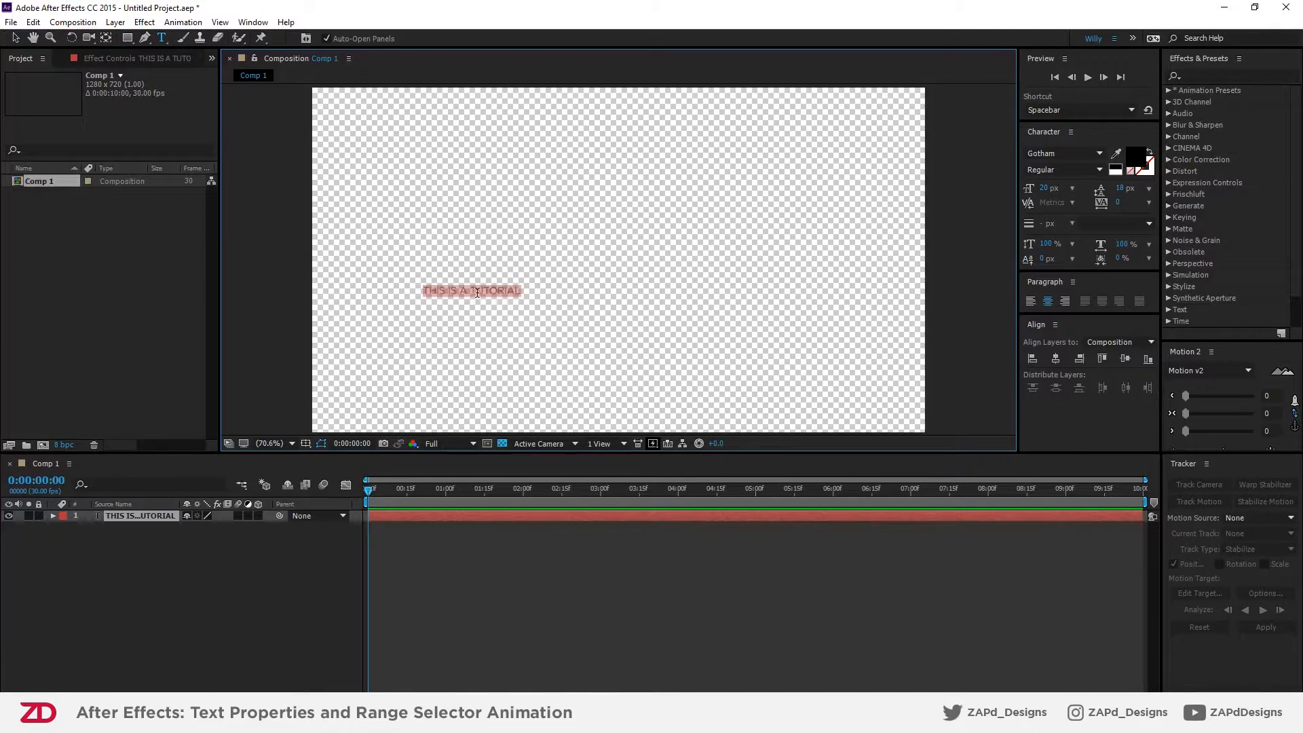
{"action": "left_click", "coordinate": [477, 290]}
{"action": "left_click_drag", "start_coordinate": [478, 290], "coordinate": [465, 289]}
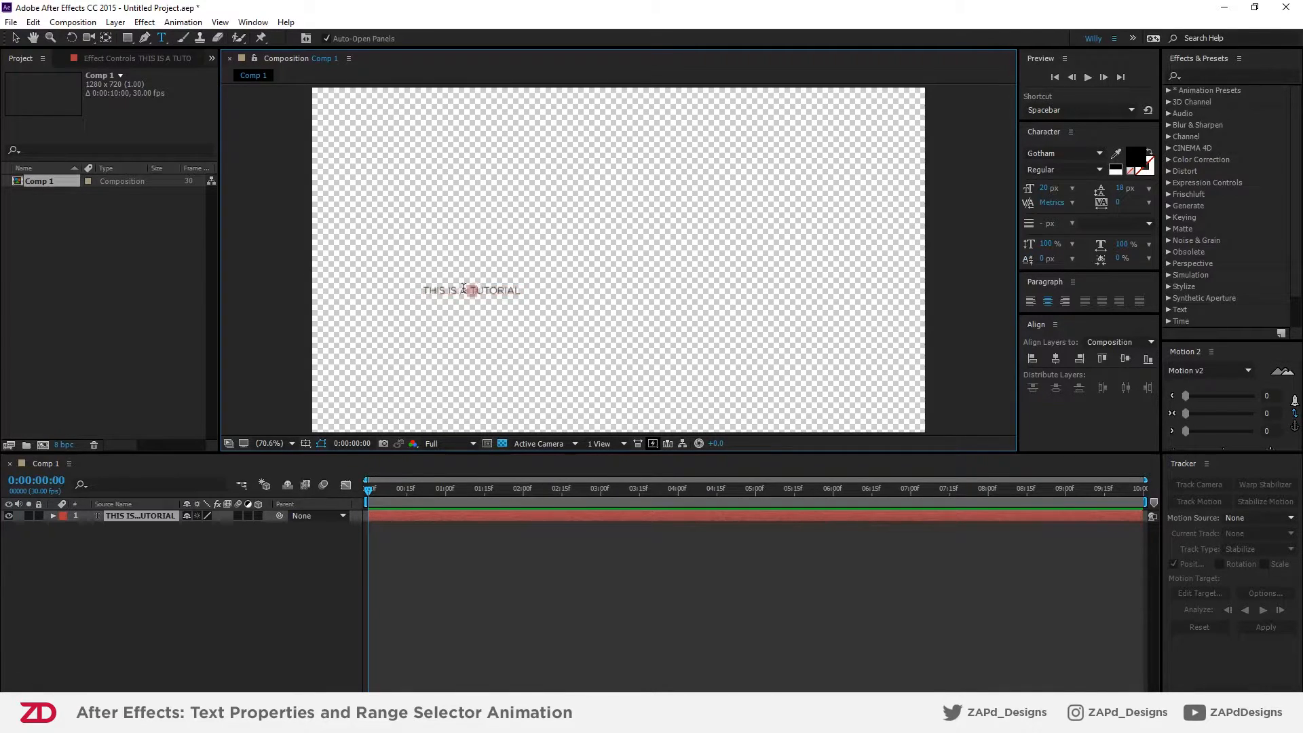
- Set all of the "THIS IS A TUTORIAL" text to a font size of 64 px and the Bold style
{"action": "key", "text": "ctrl+a"}
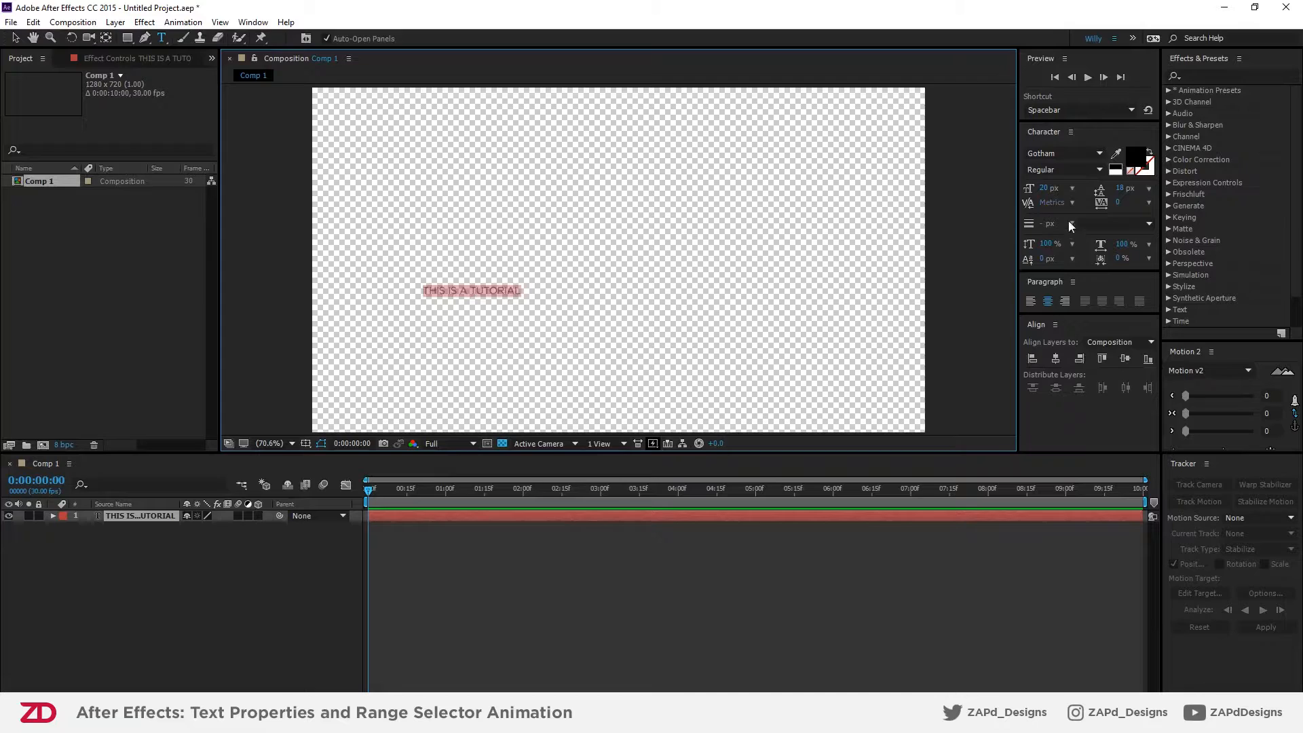
{"action": "left_click_drag", "start_coordinate": [1049, 188], "coordinate": [1078, 187]}
{"action": "left_click", "coordinate": [1047, 189]}
{"action": "type", "text": "64"}
{"action": "key", "text": "Return"}
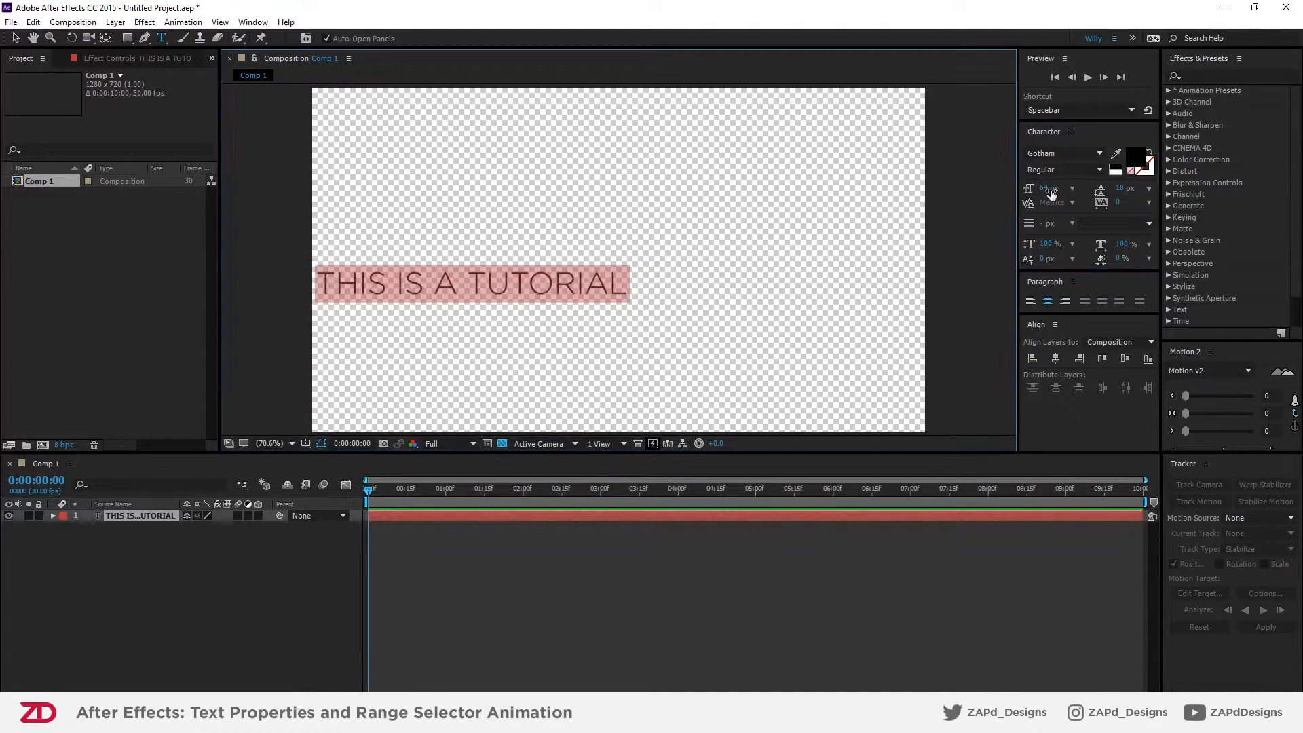
{"action": "left_click", "coordinate": [1072, 170]}
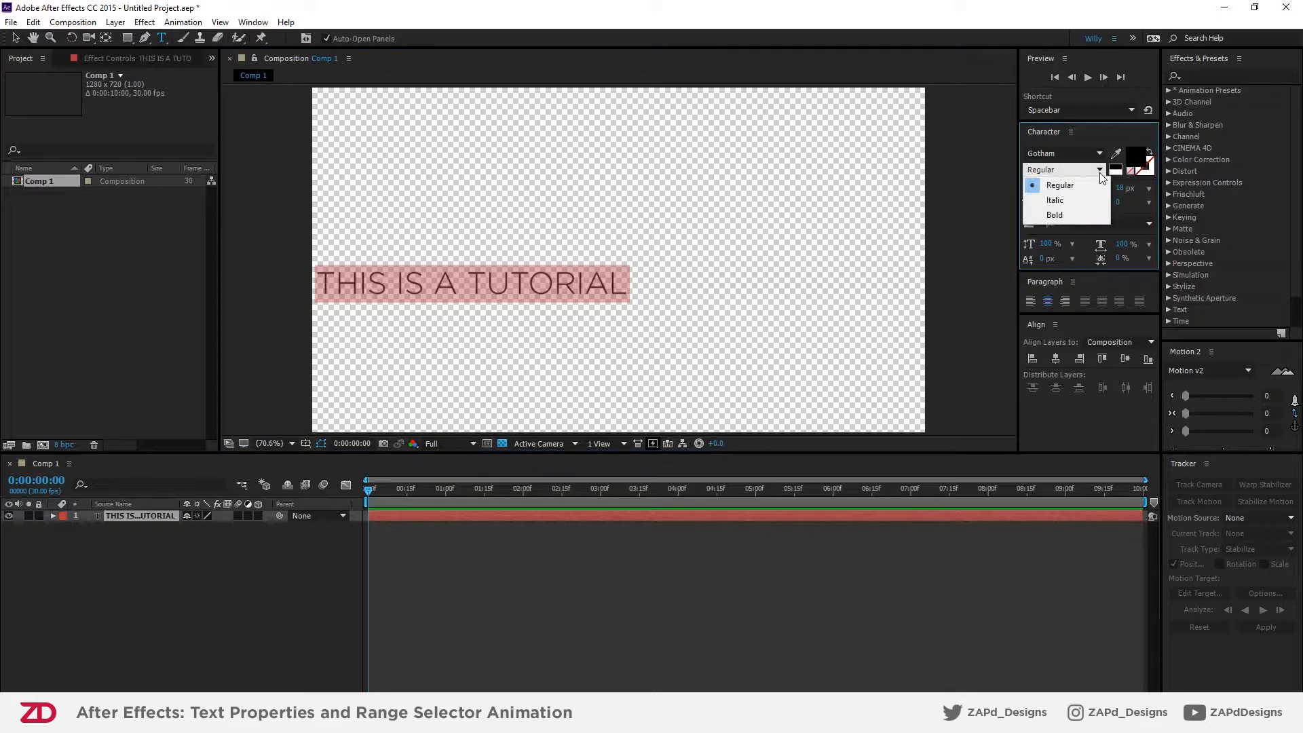
{"action": "left_click", "coordinate": [1056, 215]}
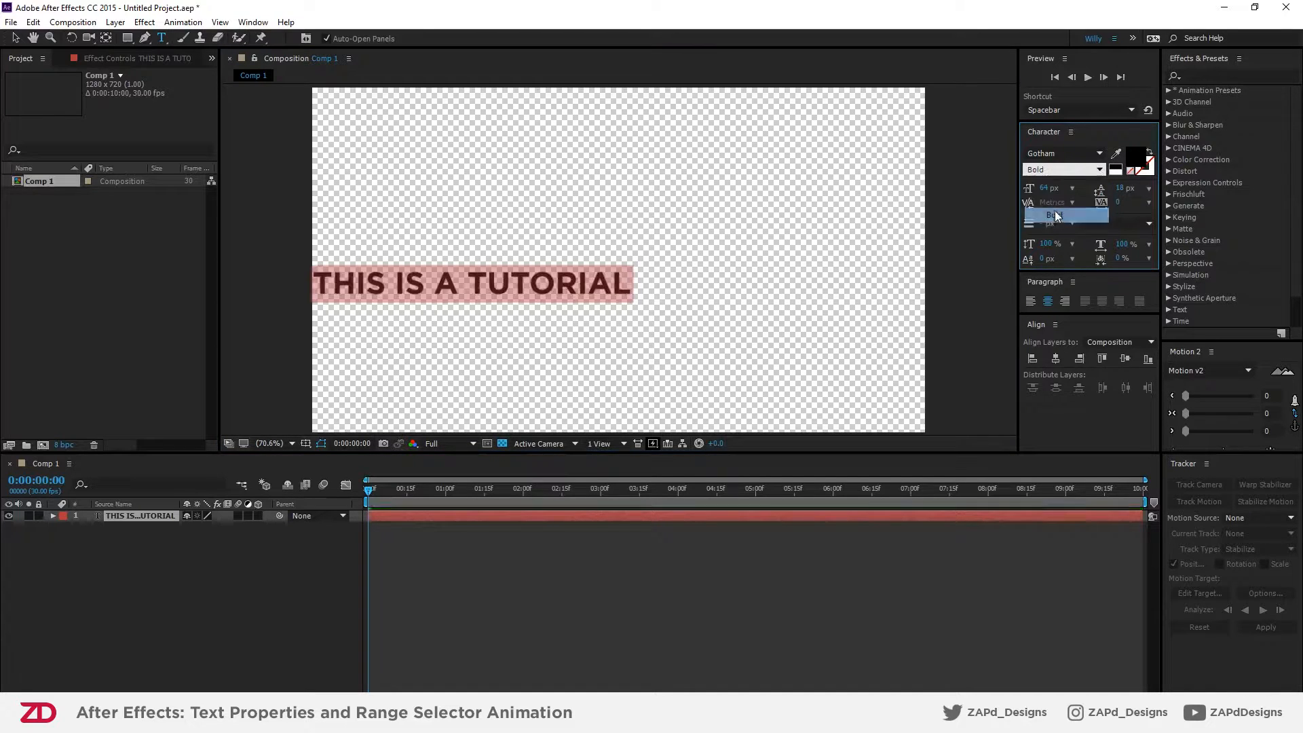
- Change the font of the "THIS IS A TUTORIAL" text to Product Sans
{"action": "left_click", "coordinate": [1064, 154]}
{"action": "type", "text": "Acre"}
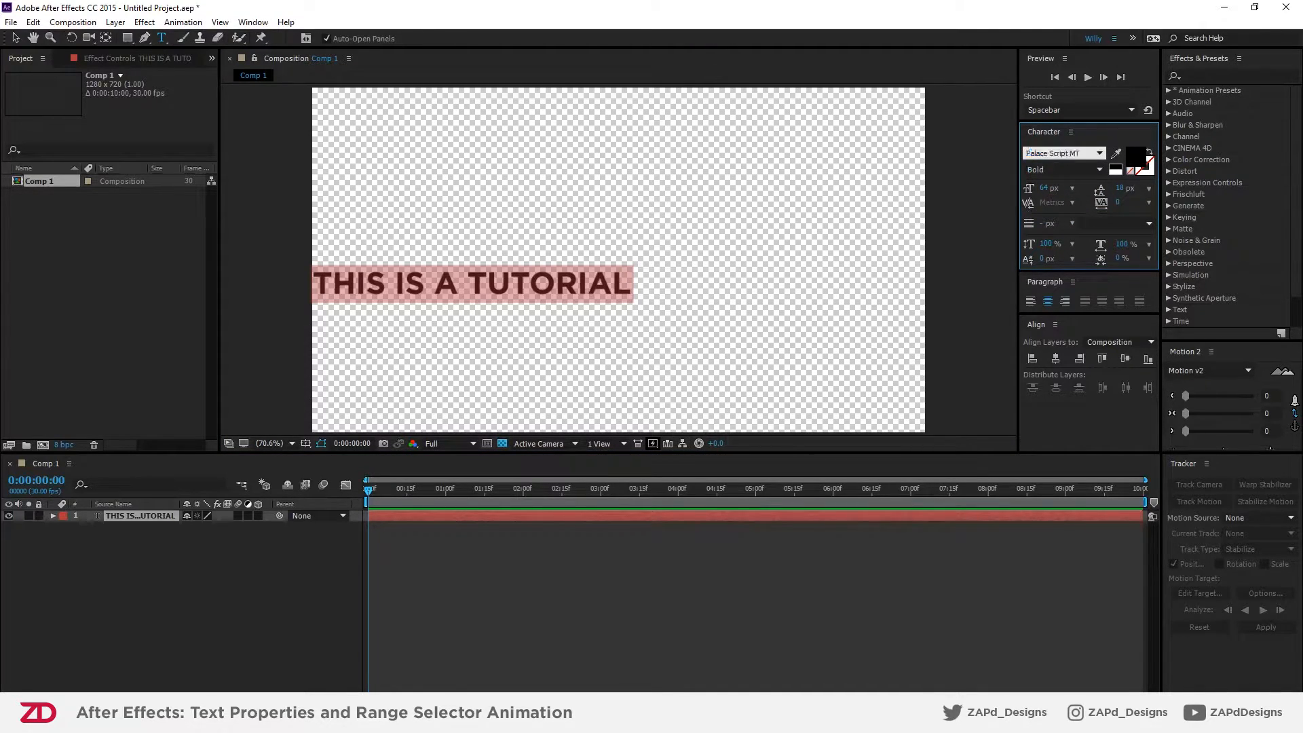
{"action": "type", "text": "Product Sans"}
{"action": "key", "text": "Return"}
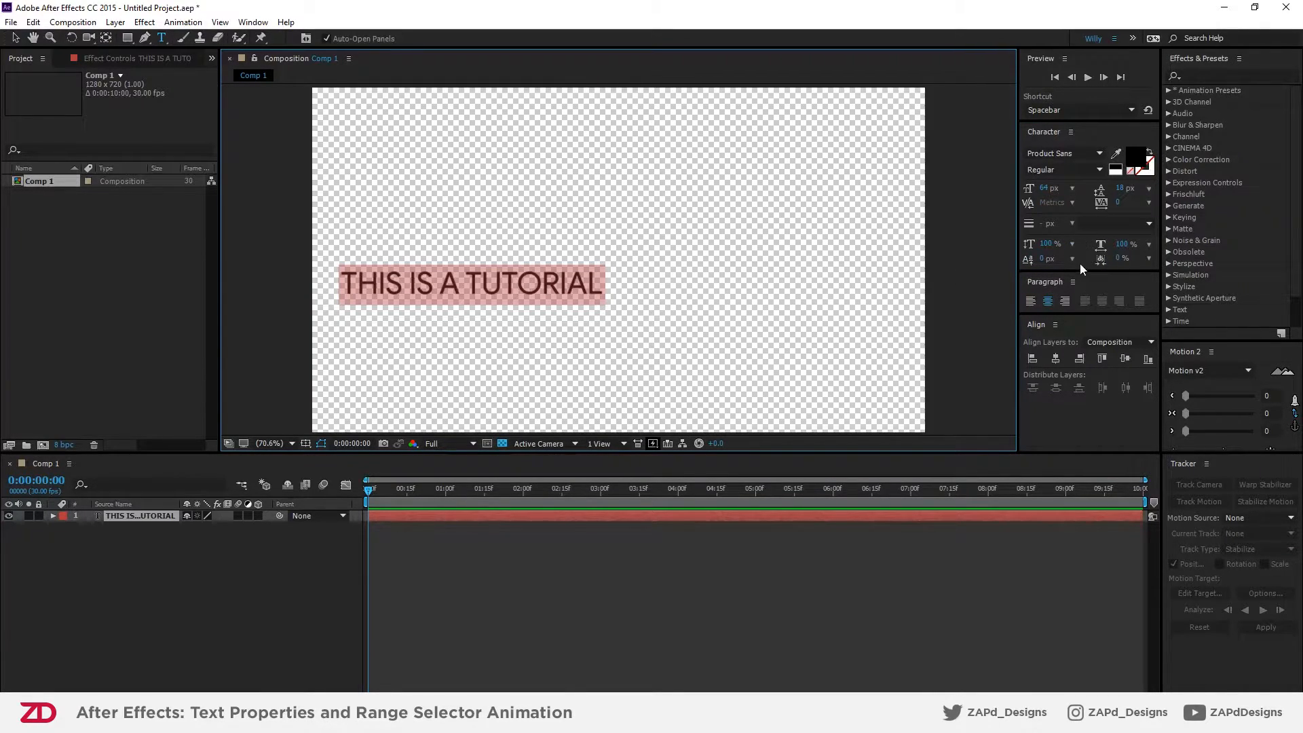
{"action": "mouse_move", "coordinate": [1077, 272]}
{"action": "left_mouse_down"}
{"action": "mouse_move", "coordinate": [1077, 320]}
{"action": "mouse_move", "coordinate": [1078, 276]}
{"action": "left_mouse_up"}
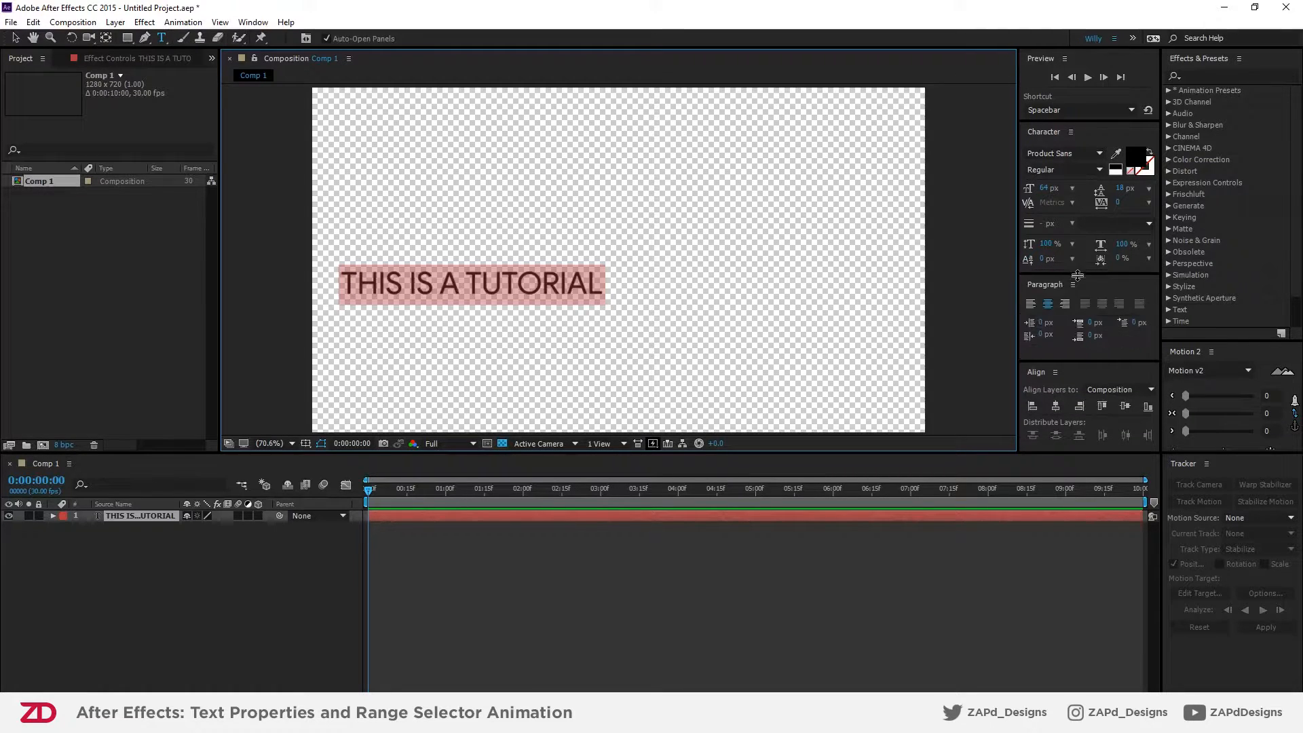
{"action": "mouse_move", "coordinate": [1075, 368]}
{"action": "left_mouse_down"}
{"action": "mouse_move", "coordinate": [1077, 338]}
{"action": "mouse_move", "coordinate": [1079, 360]}
{"action": "left_mouse_up"}
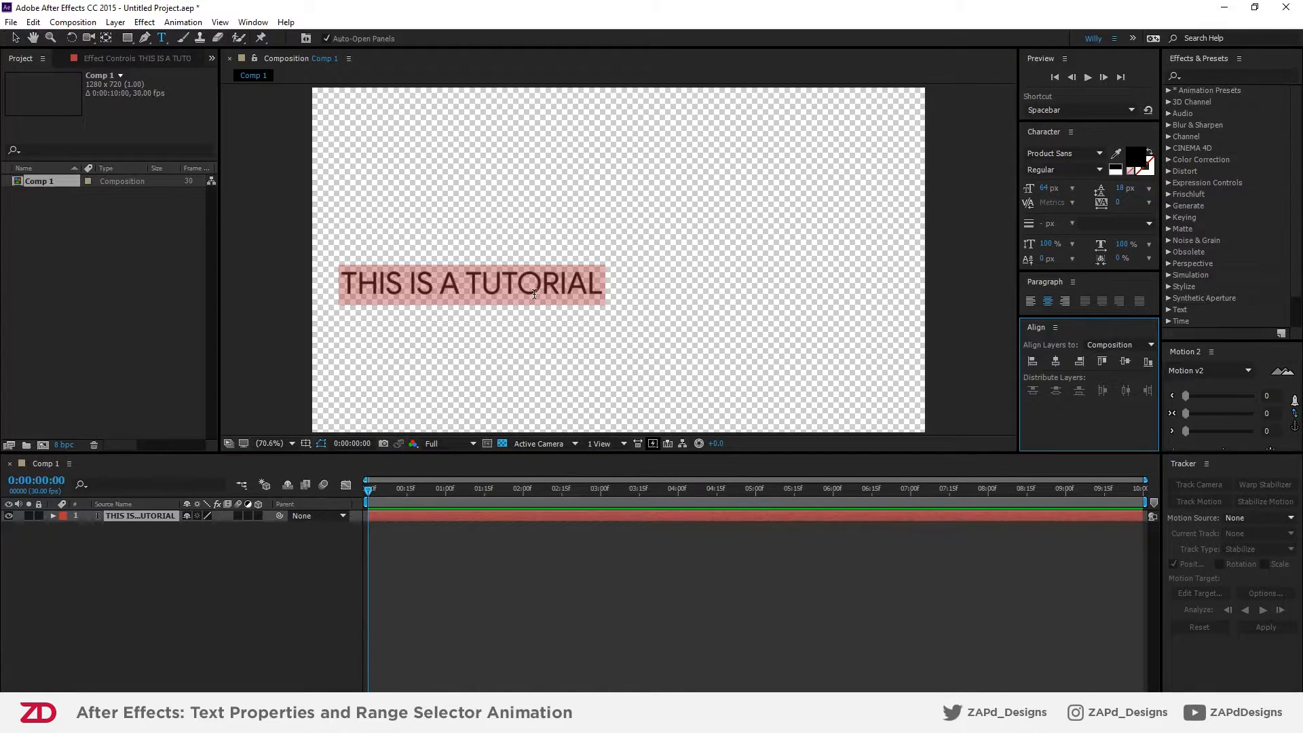
- Replace the wording of the text layer with "Google"
{"action": "type", "text": "This a"}
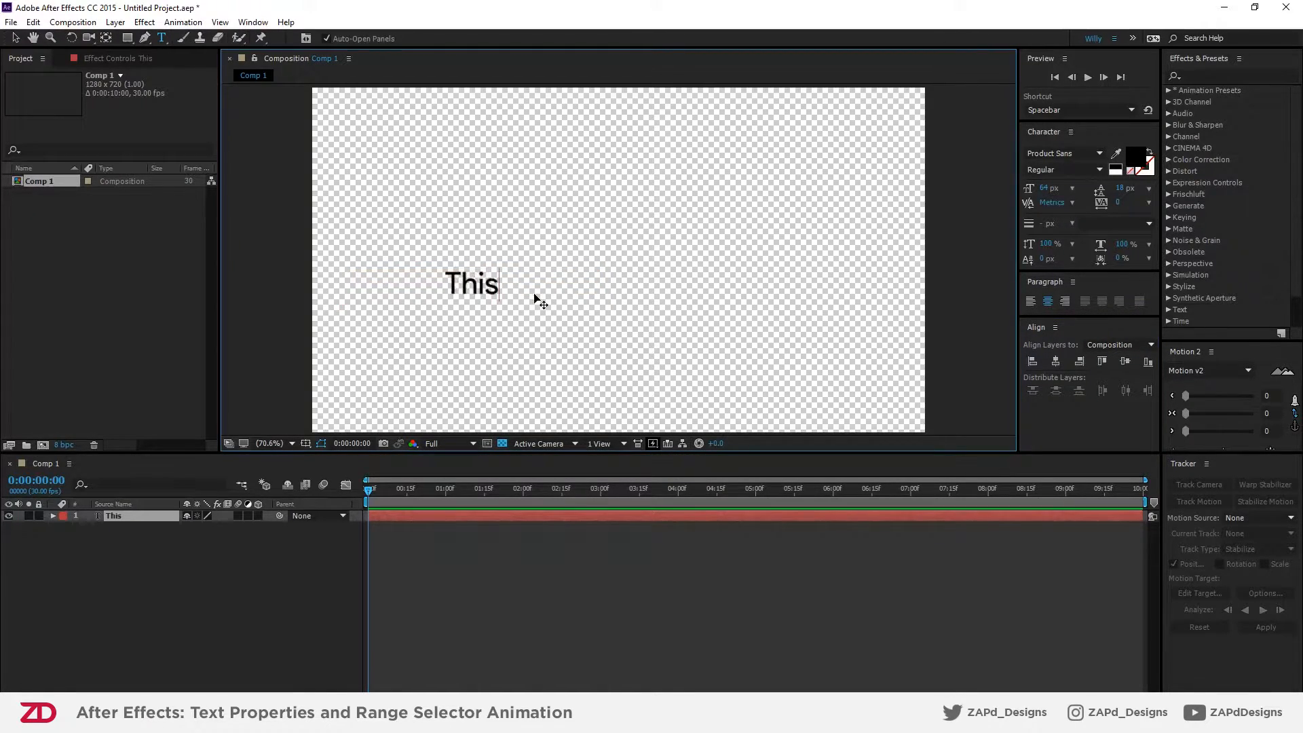
{"action": "key", "text": "BackSpace"}
{"action": "key", "text": "BackSpace"}
{"action": "key", "text": "BackSpace"}
{"action": "key", "text": "BackSpace"}
{"action": "key", "text": "BackSpace"}
{"action": "key", "text": "BackSpace"}
{"action": "type", "text": "Google"}
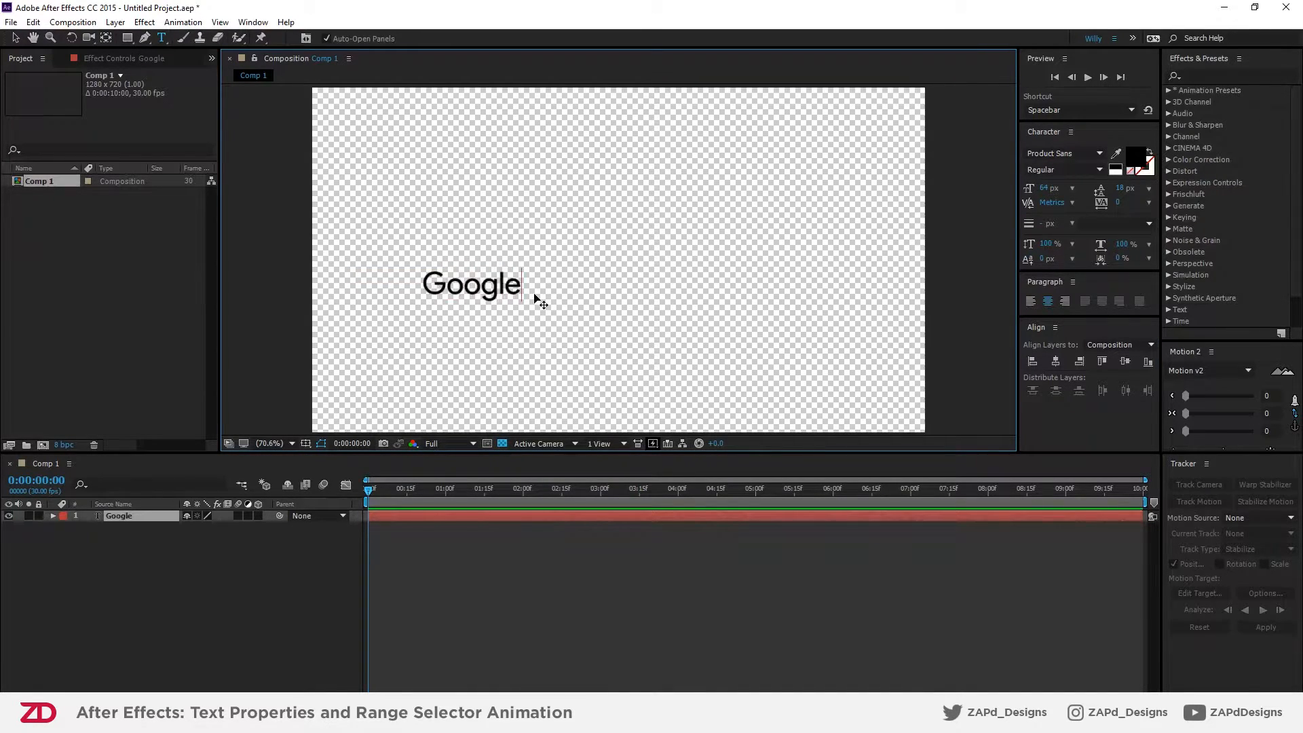
- Set the font size of the whole "Google" text to 80 px
{"action": "key", "text": "ctrl+a"}
{"action": "left_click", "coordinate": [1100, 170]}
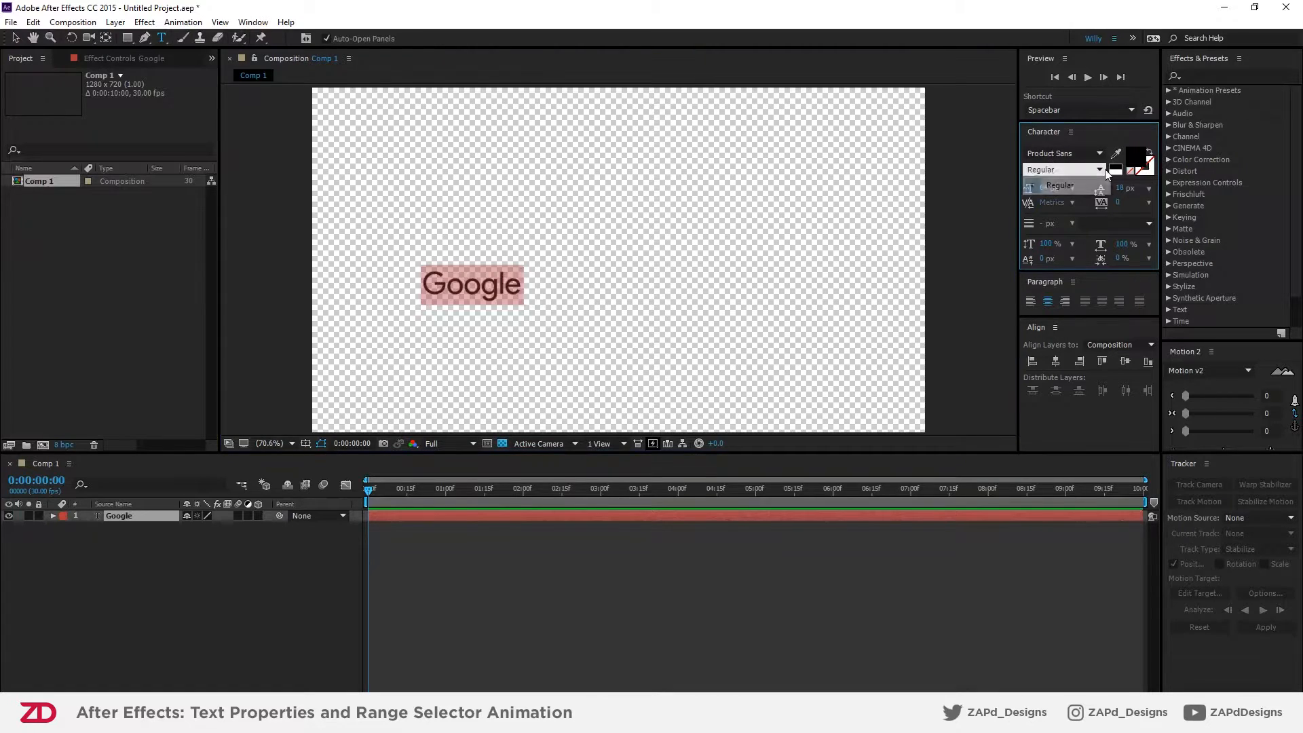
{"action": "left_click", "coordinate": [1103, 170]}
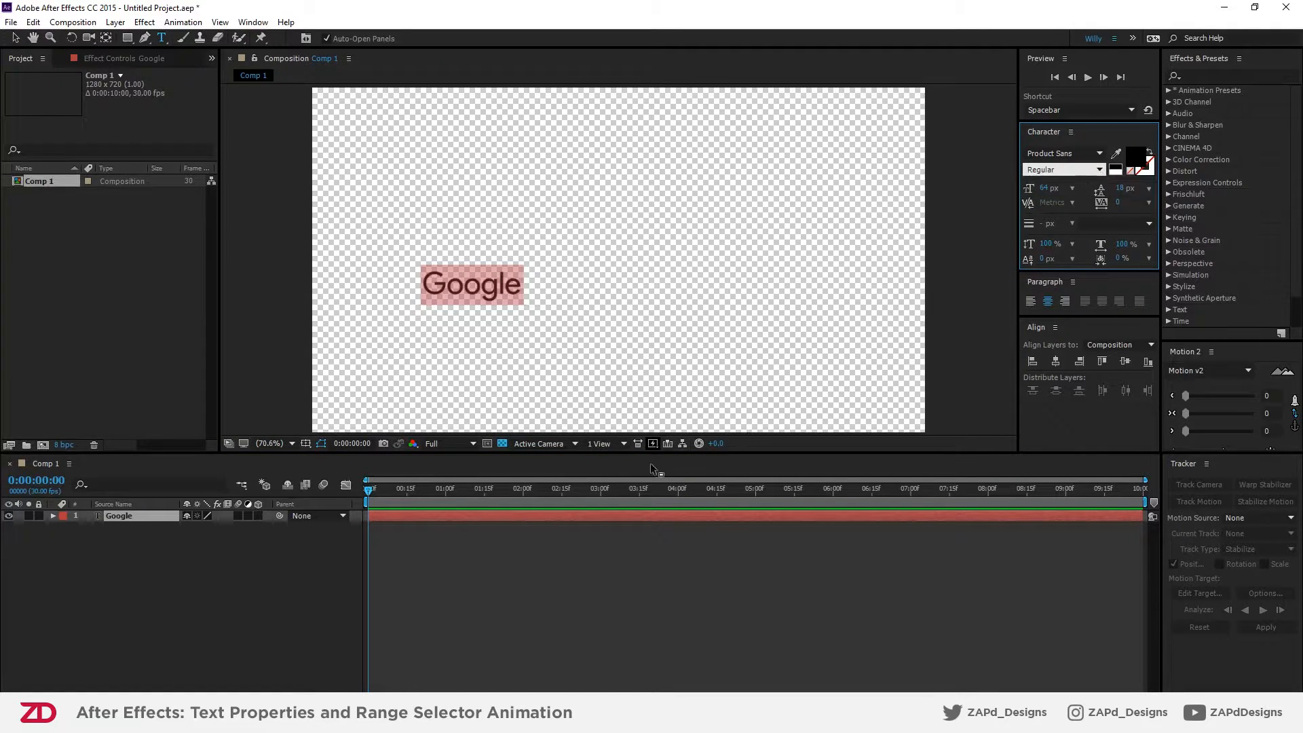
{"action": "left_click_drag", "start_coordinate": [1046, 188], "coordinate": [1057, 195]}
{"action": "left_click", "coordinate": [1056, 193]}
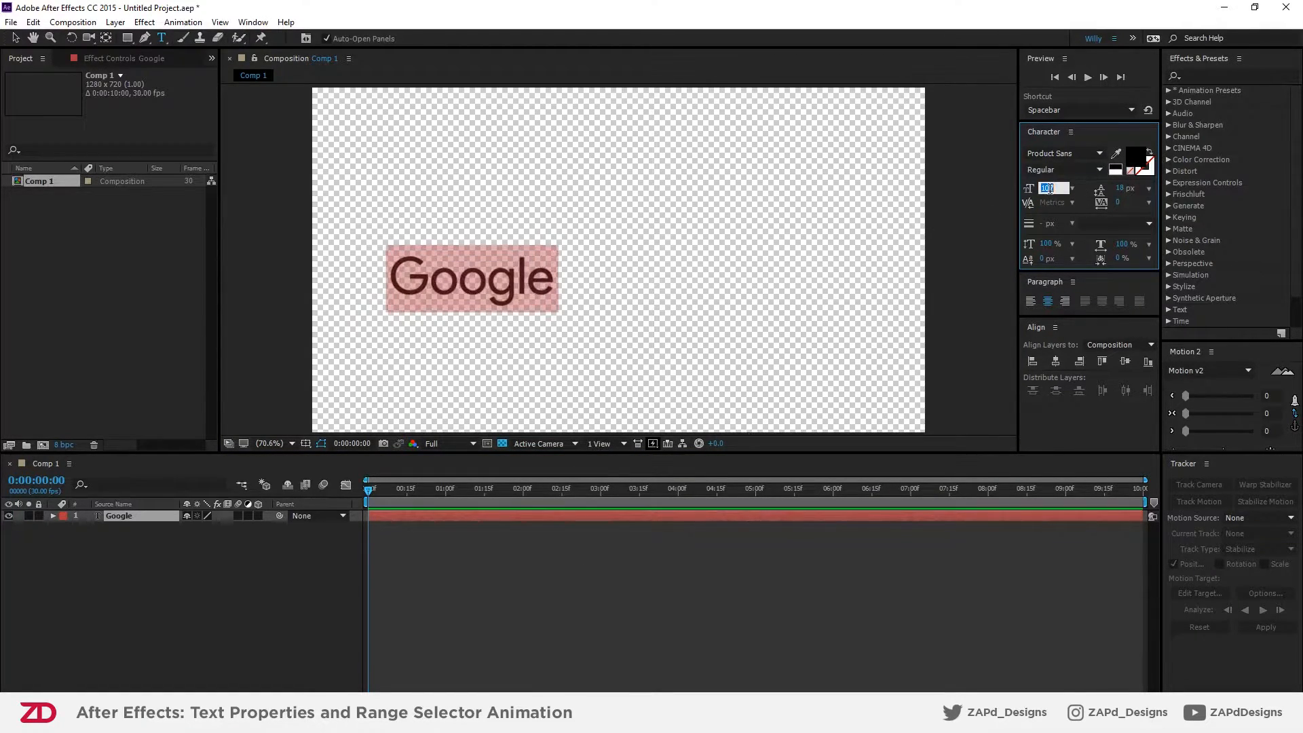
{"action": "key", "text": "BackSpace"}
{"action": "type", "text": "70"}
{"action": "key", "text": "Return"}
{"action": "left_click", "coordinate": [1049, 189]}
{"action": "key", "text": "BackSpace"}
{"action": "type", "text": "80"}
{"action": "key", "text": "Return"}
{"action": "left_click", "coordinate": [581, 597]}
- Create a white solid (brightness 100%) at composition size and place the Google text layer above it
{"action": "right_click", "coordinate": [163, 551]}
{"action": "mouse_move", "coordinate": [206, 560]}
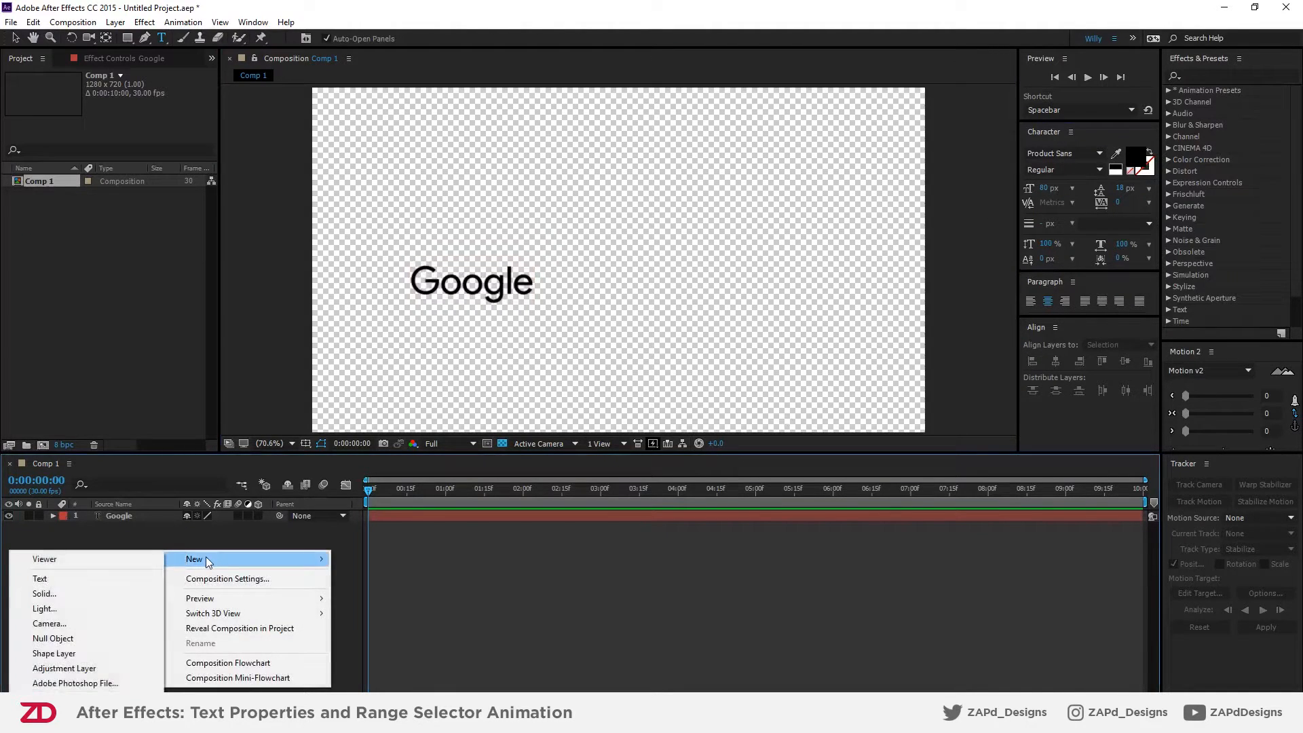
{"action": "left_click", "coordinate": [95, 591]}
{"action": "left_click", "coordinate": [196, 441]}
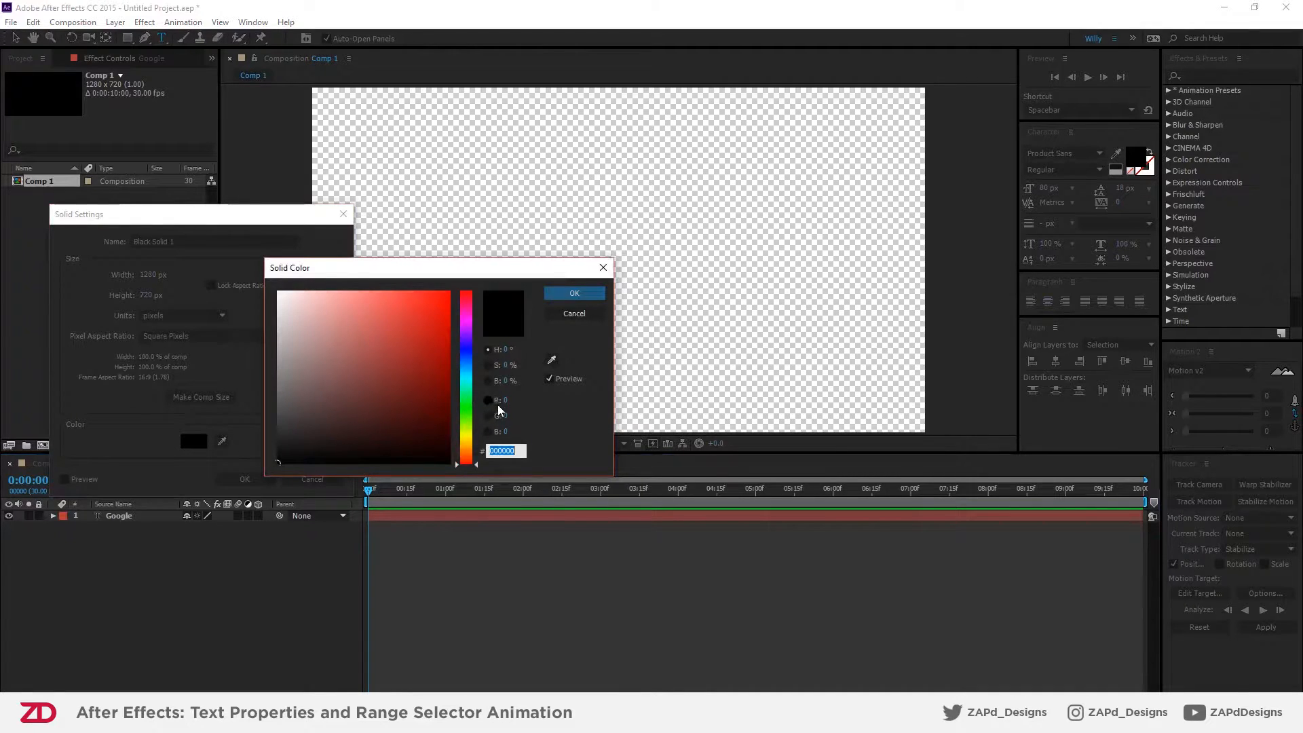
{"action": "left_click_drag", "start_coordinate": [394, 384], "coordinate": [252, 291]}
{"action": "left_click", "coordinate": [510, 380]}
{"action": "type", "text": "100"}
{"action": "key", "text": "Return"}
{"action": "key", "text": "Return"}
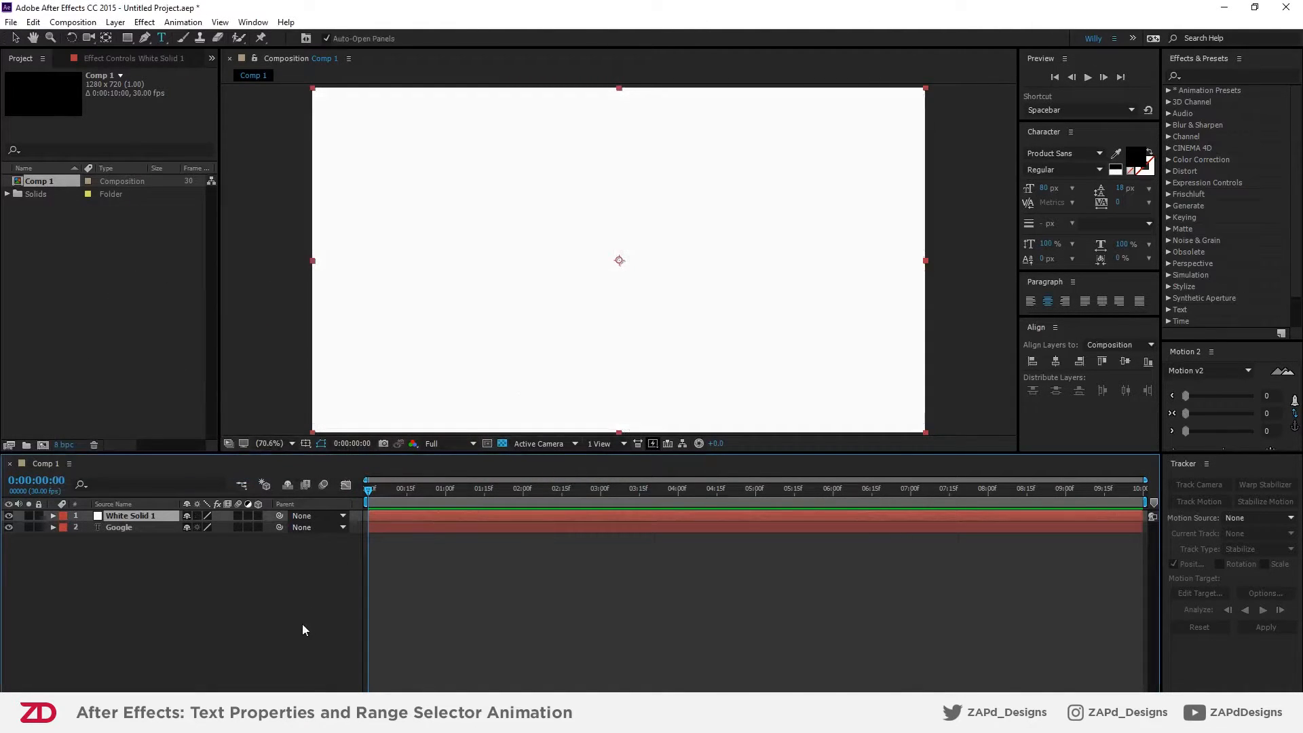
{"action": "left_click_drag", "start_coordinate": [118, 526], "coordinate": [125, 515]}
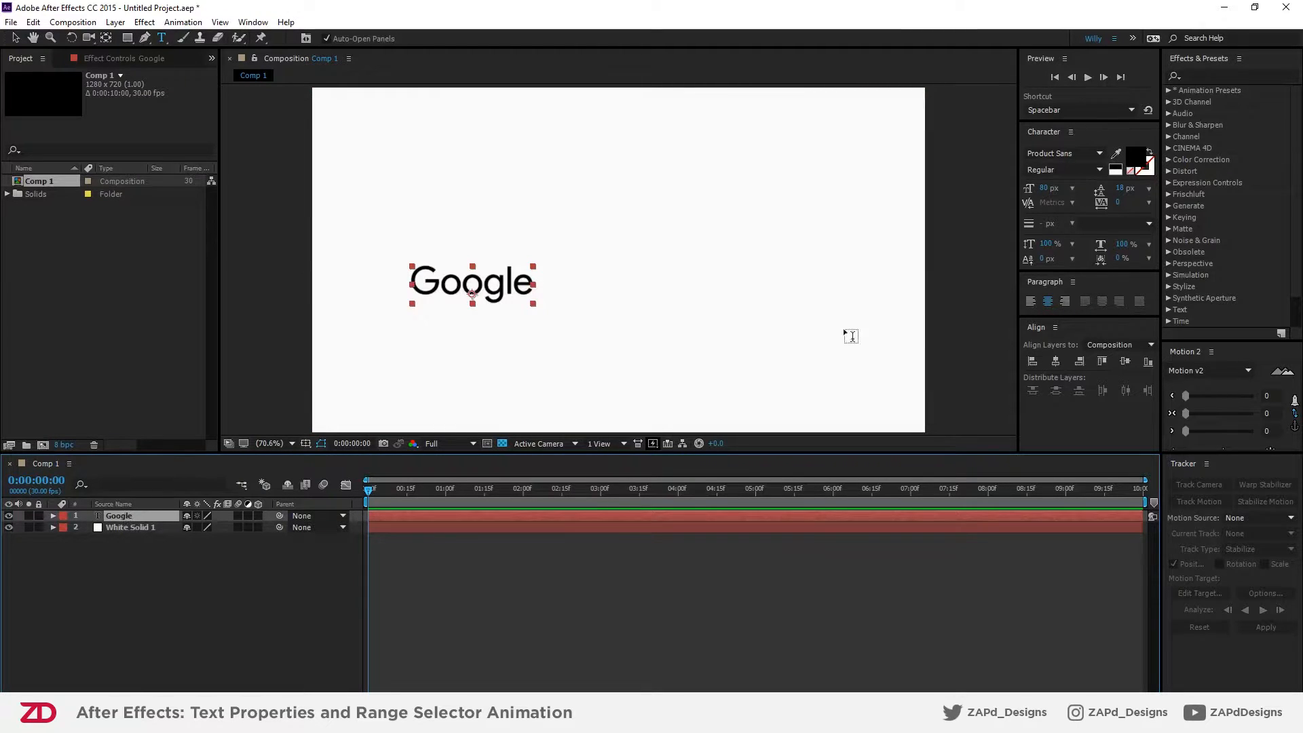
- Change the Google text's fill color to a neutral grey with 64% brightness
{"action": "double_click", "coordinate": [516, 291]}
{"action": "left_click", "coordinate": [1136, 158]}
{"action": "left_click", "coordinate": [300, 355]}
{"action": "left_click_drag", "start_coordinate": [300, 354], "coordinate": [257, 370]}
{"action": "left_click", "coordinate": [508, 380]}
{"action": "type", "text": "65"}
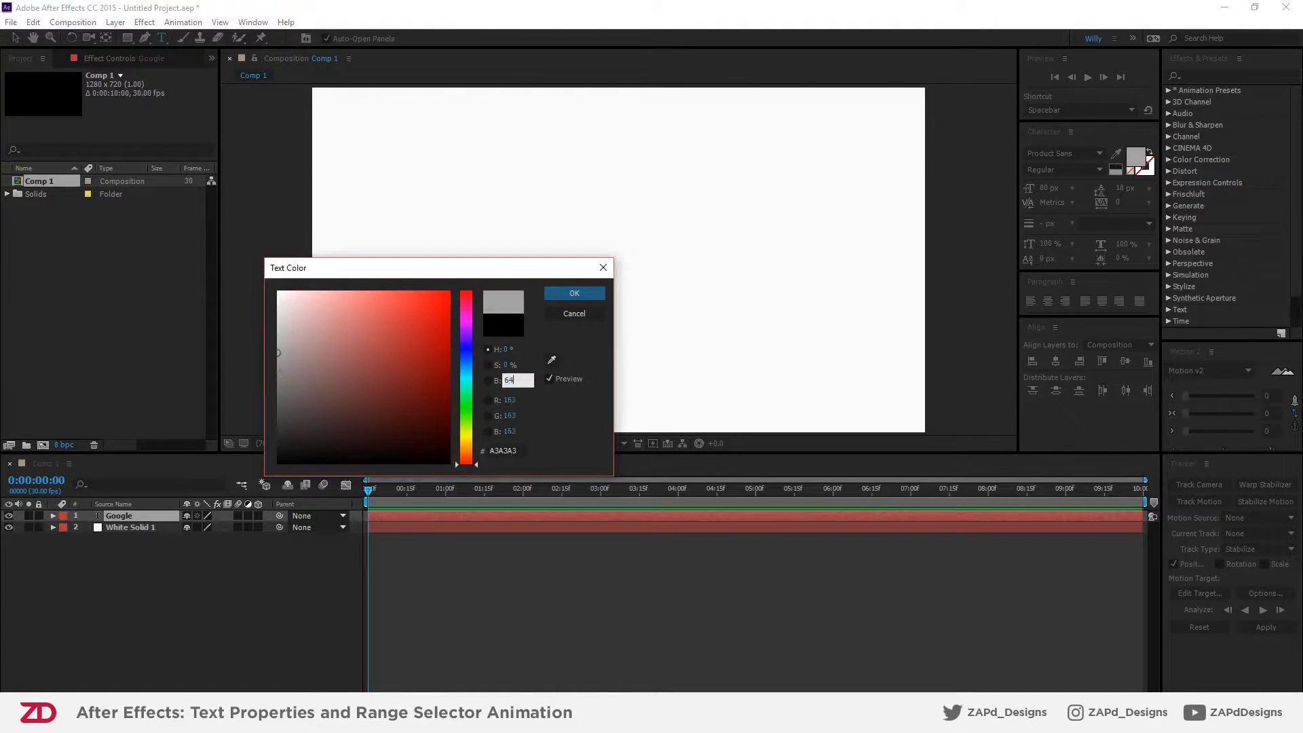
{"action": "key", "text": "Return"}
{"action": "left_click", "coordinate": [275, 569]}
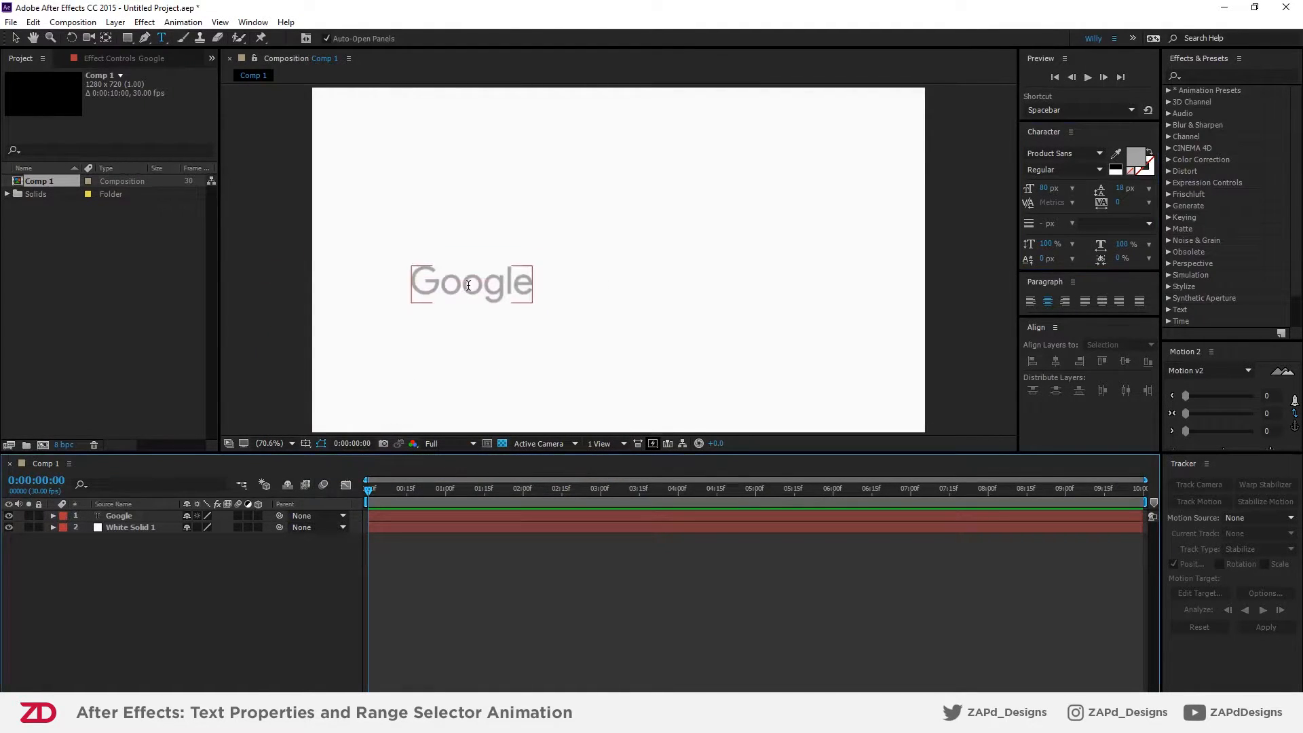
- Lighten the Google text's grey fill to 70% brightness
{"action": "double_click", "coordinate": [496, 286]}
{"action": "left_click", "coordinate": [1136, 157]}
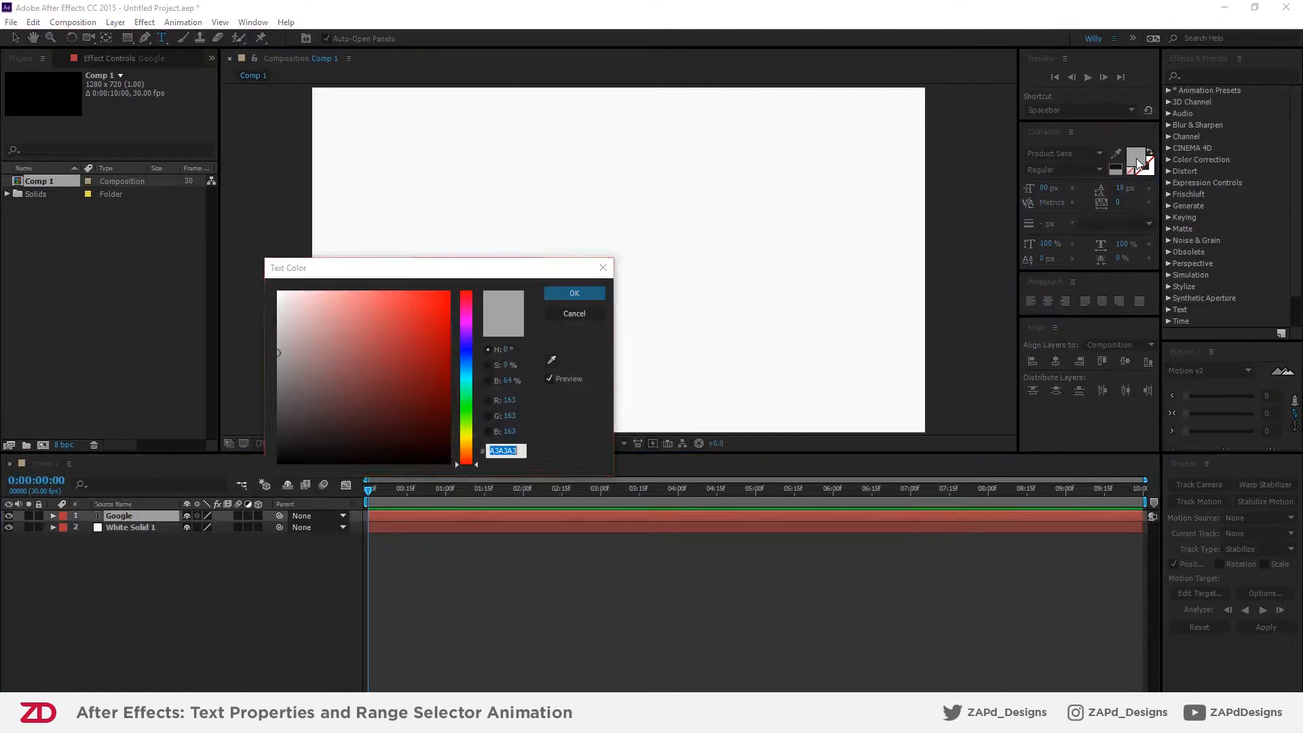
{"action": "left_click", "coordinate": [508, 380]}
{"action": "type", "text": "70"}
{"action": "key", "text": "Return"}
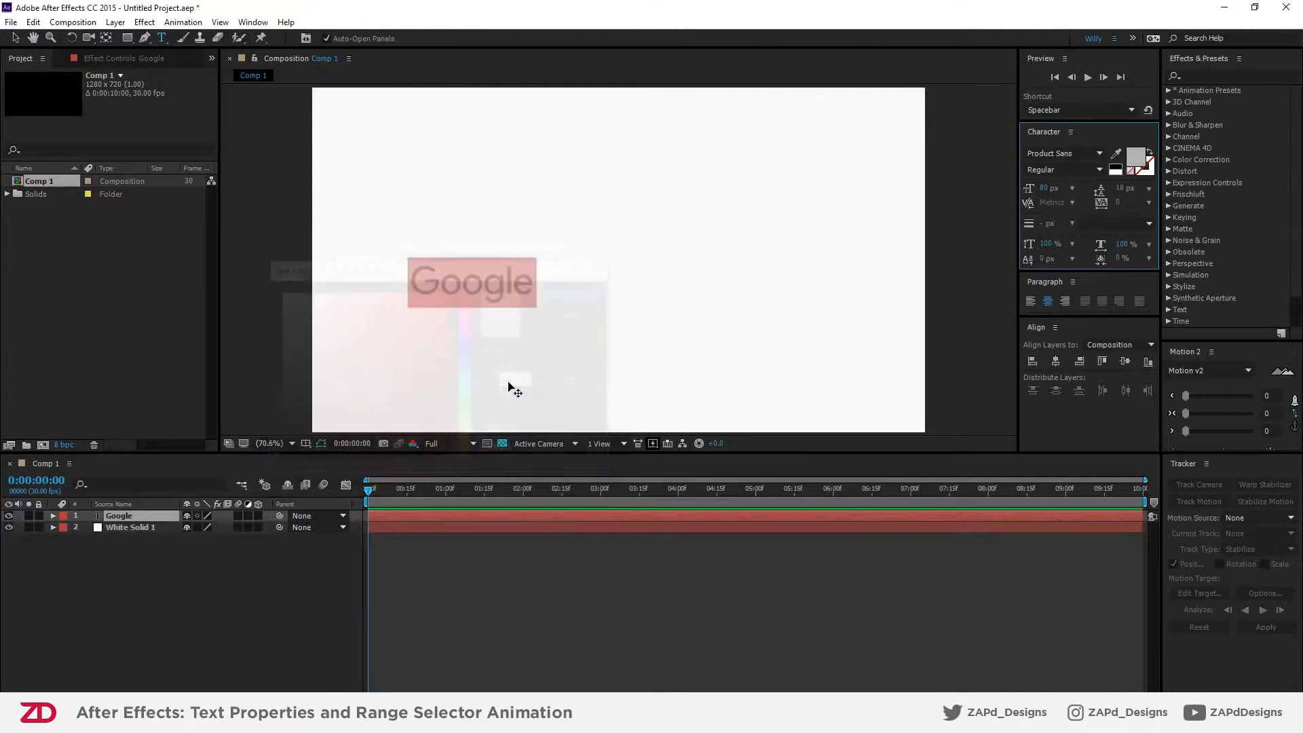
- Darken the Google text's grey fill to 60% brightness and finish editing the text
{"action": "left_click", "coordinate": [1136, 162]}
{"action": "left_click", "coordinate": [507, 380]}
{"action": "type", "text": "60"}
{"action": "key", "text": "Return"}
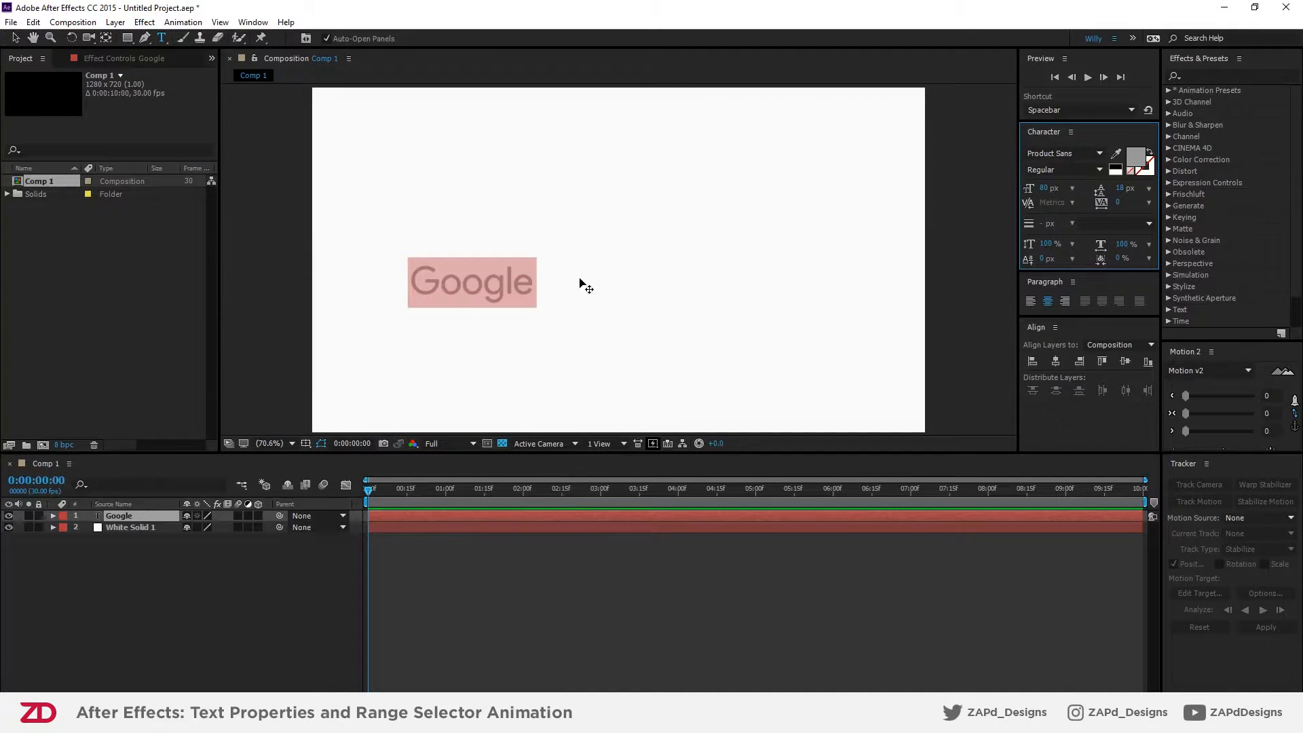
{"action": "left_click", "coordinate": [300, 576]}
- Center the Google text layer horizontally and vertically in the composition
{"action": "left_click", "coordinate": [123, 515]}
{"action": "left_click", "coordinate": [124, 516]}
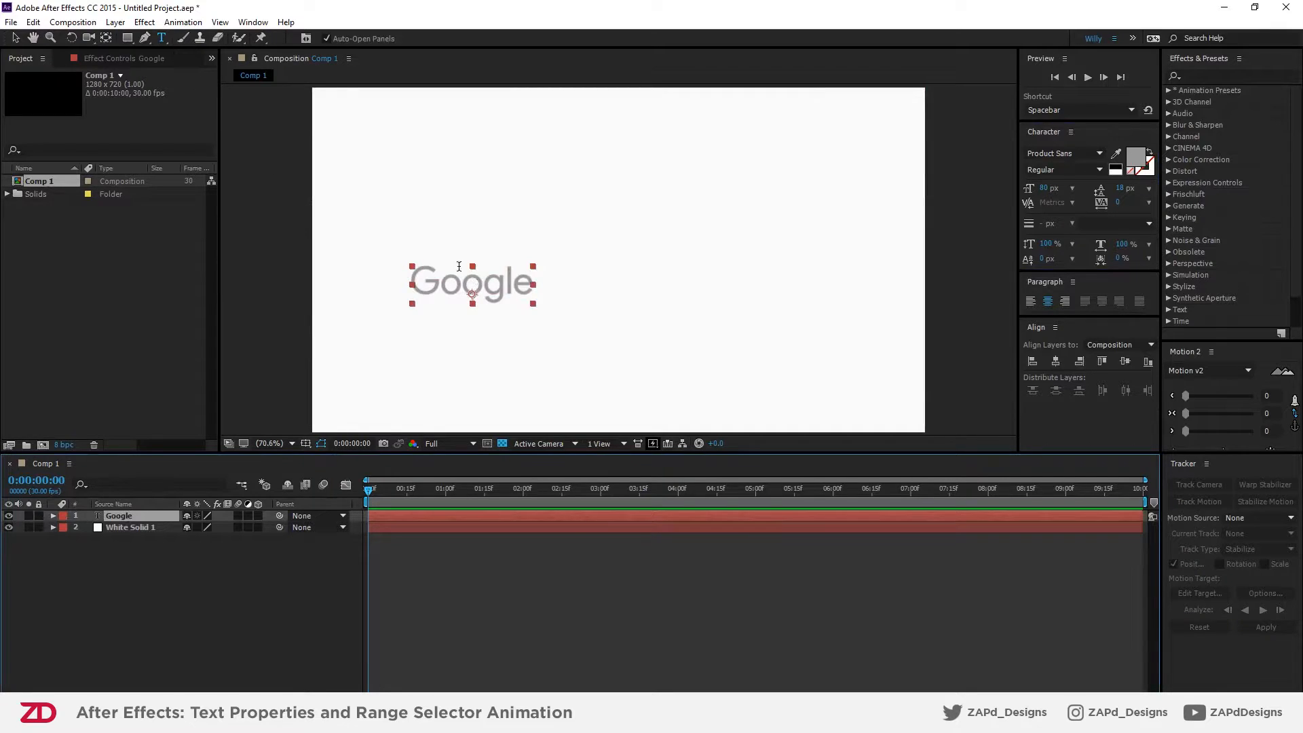
{"action": "left_click", "coordinate": [1127, 362]}
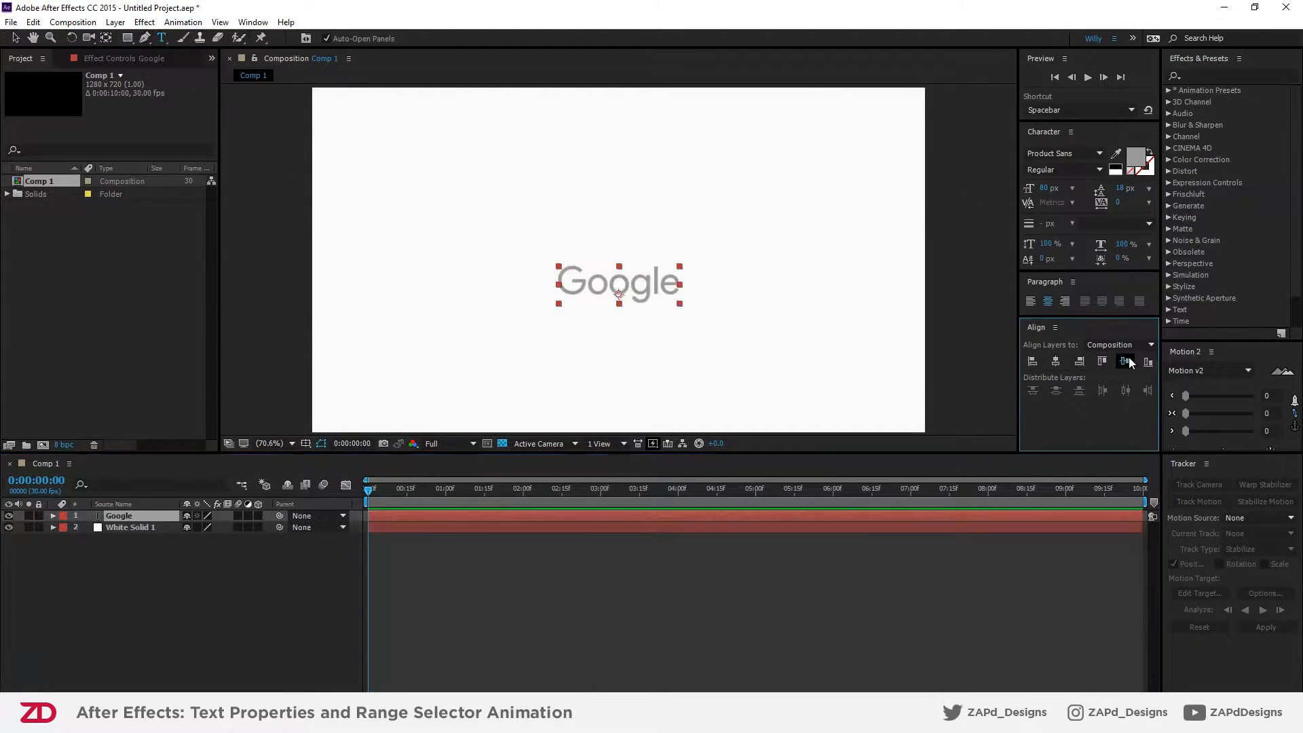
{"action": "left_click", "coordinate": [1127, 361]}
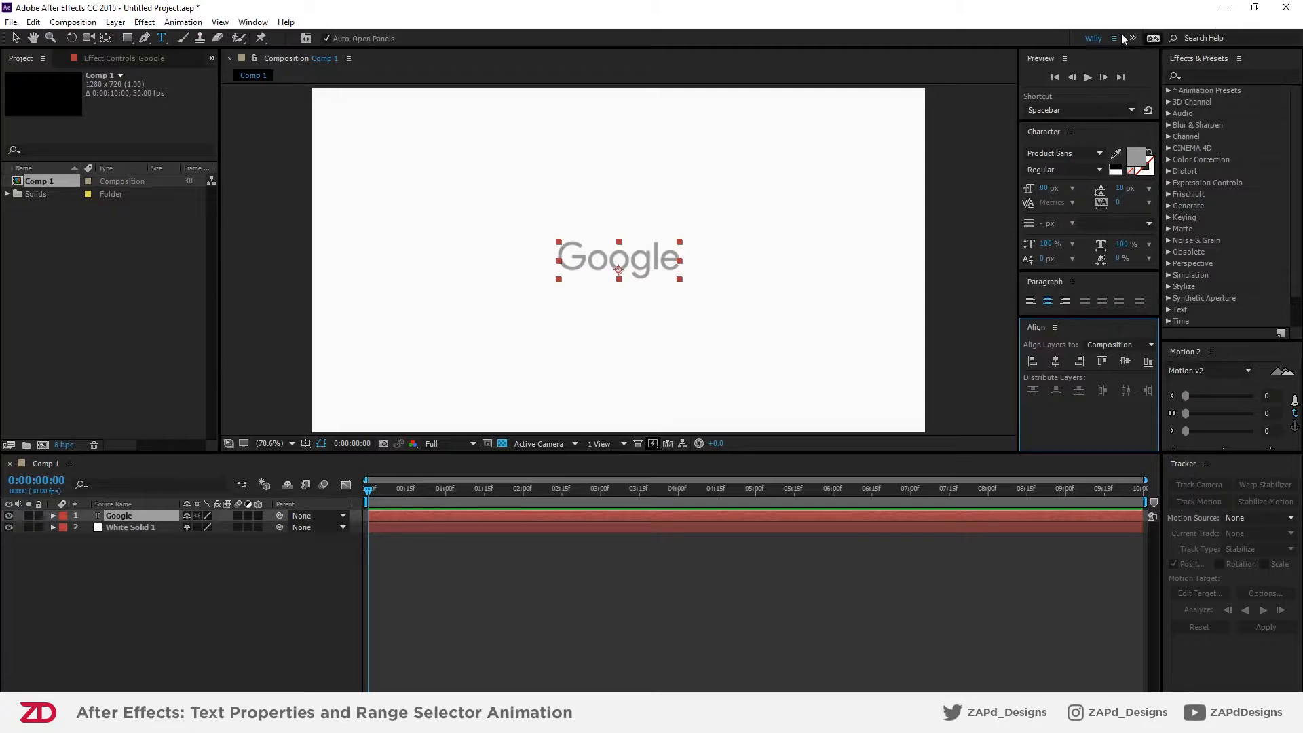
{"action": "left_click", "coordinate": [245, 23]}
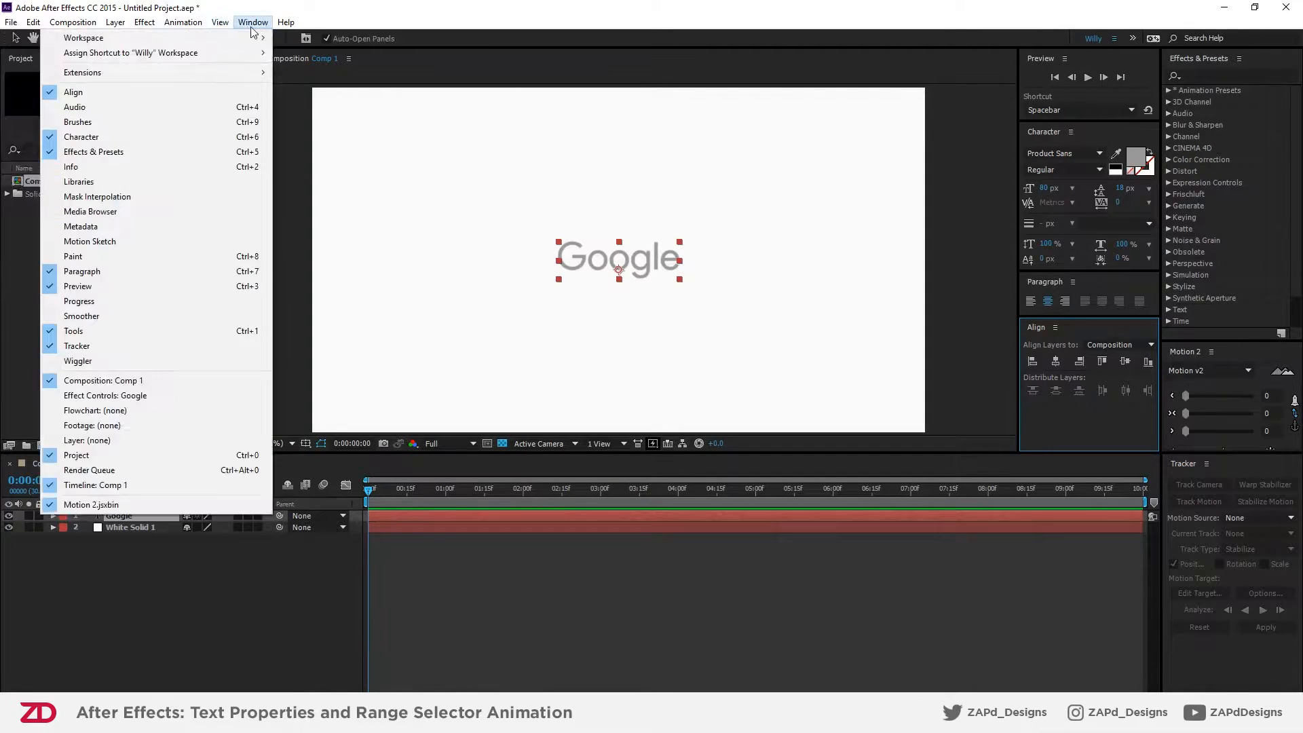
{"action": "left_click", "coordinate": [494, 299]}
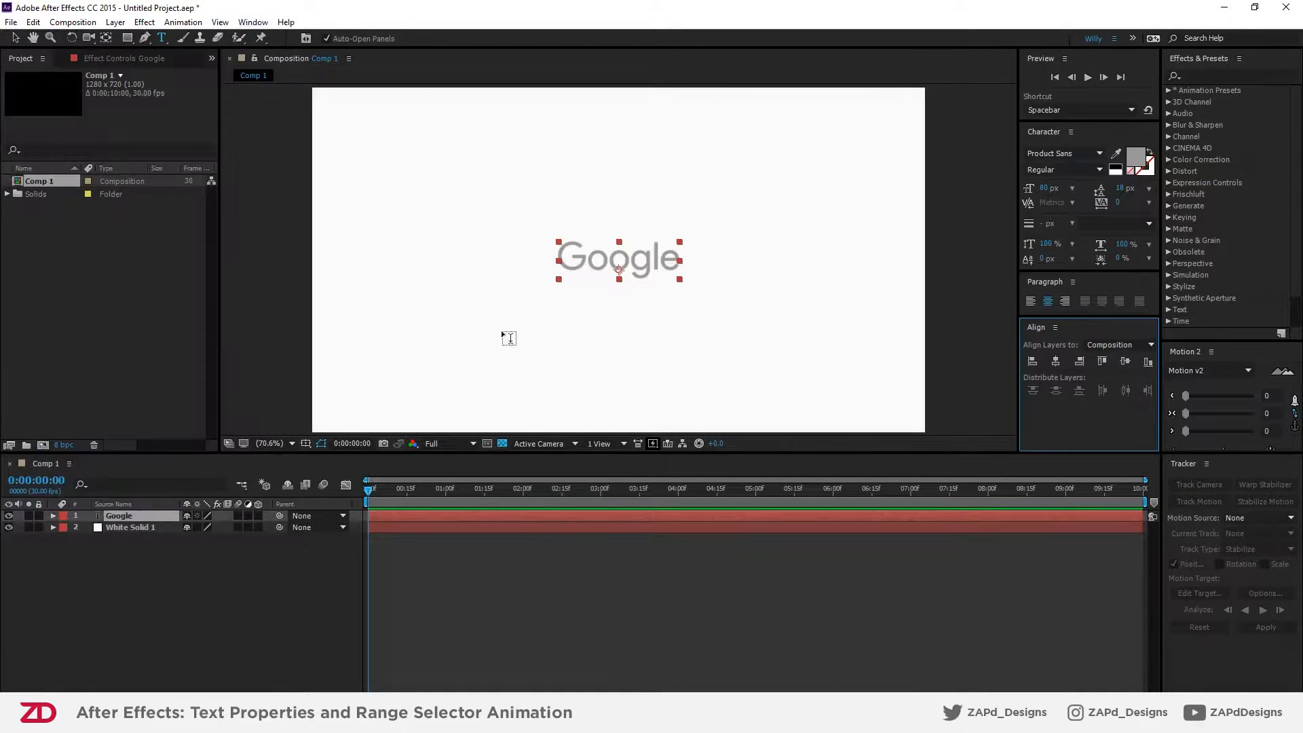
{"action": "scroll", "coordinate": [615, 306], "scroll_direction": "down", "scroll_amount": 3}
{"action": "left_click", "coordinate": [617, 633]}
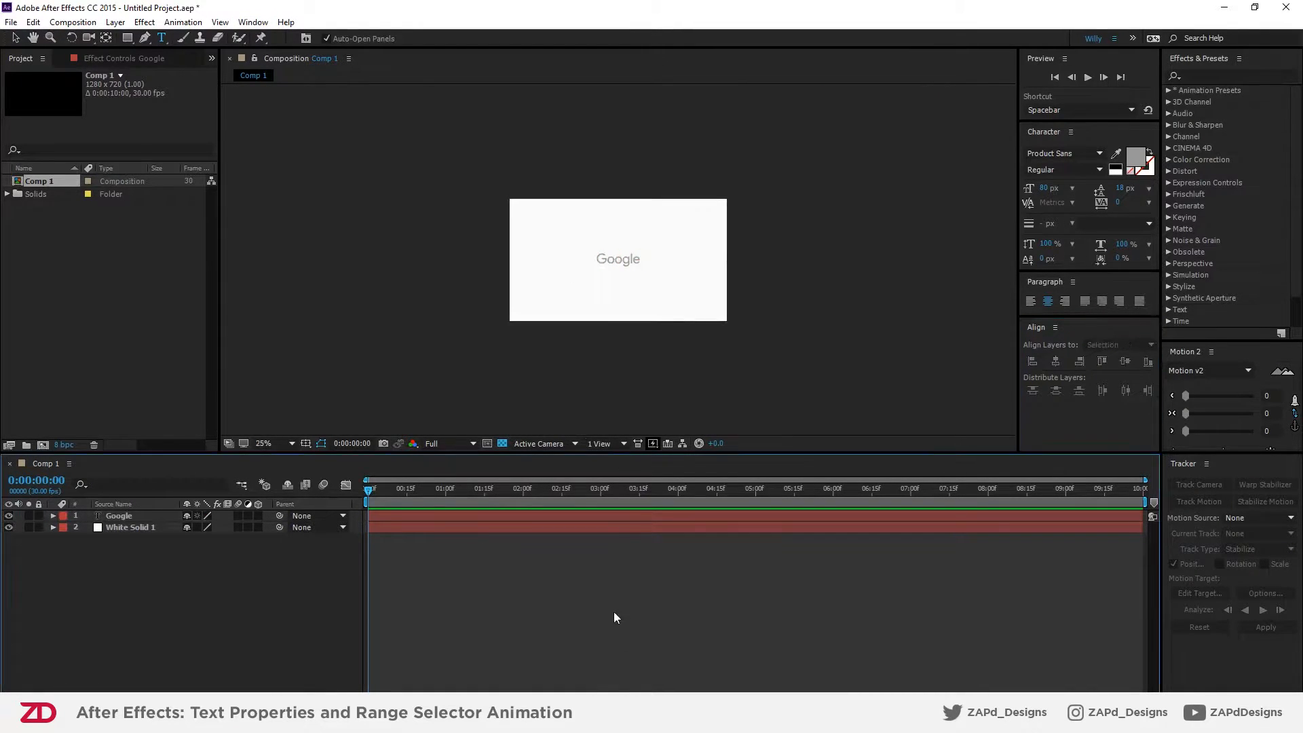
{"action": "scroll", "coordinate": [625, 255], "scroll_direction": "up", "scroll_amount": 2}
{"action": "scroll", "coordinate": [625, 255], "scroll_direction": "up", "scroll_amount": 2}
{"action": "scroll", "coordinate": [699, 333], "scroll_direction": "down", "scroll_amount": 4}
{"action": "scroll", "coordinate": [702, 333], "scroll_direction": "up", "scroll_amount": 2}
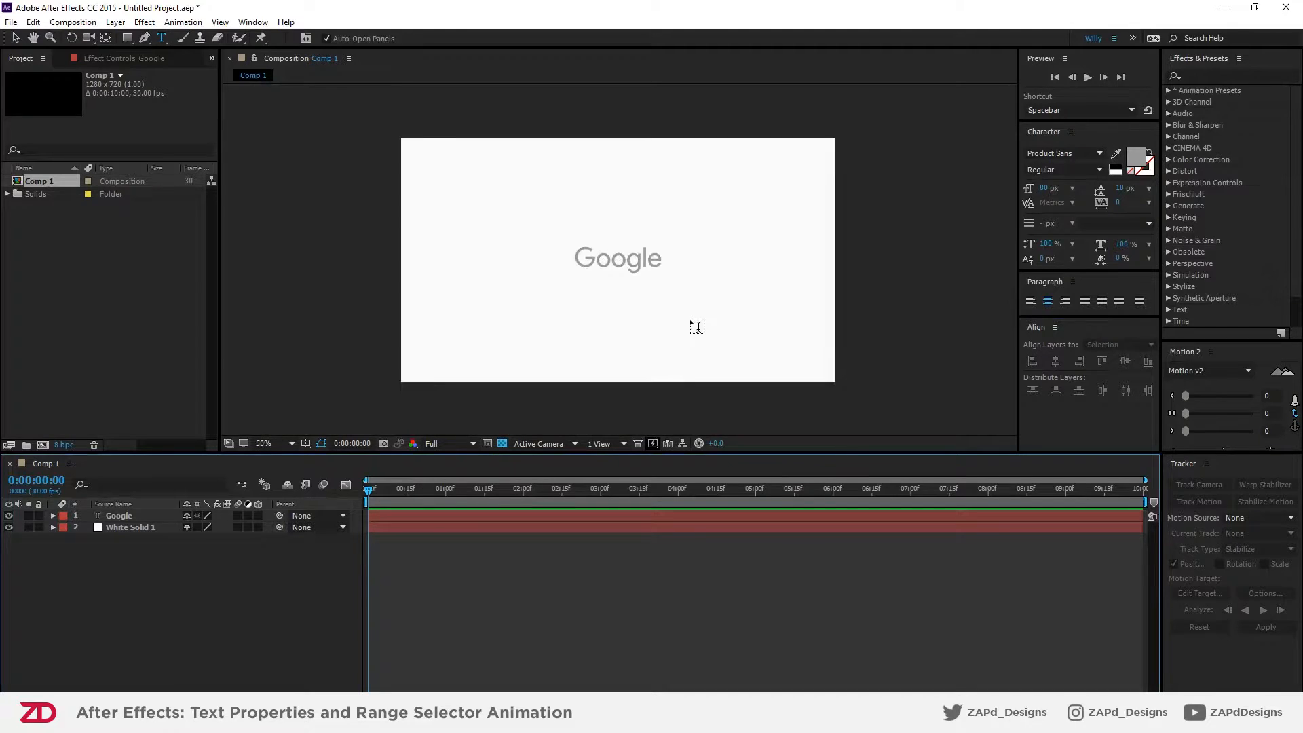
{"action": "scroll", "coordinate": [641, 262], "scroll_direction": "up", "scroll_amount": 4}
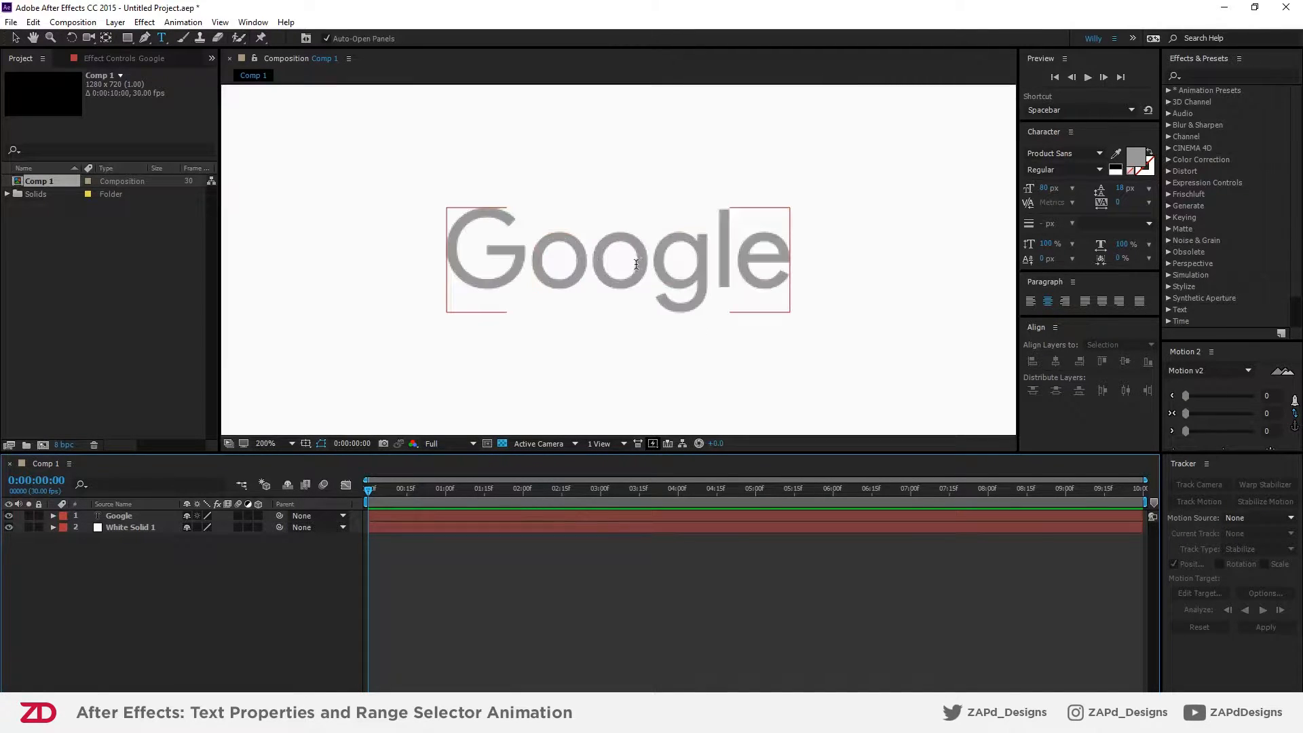
- Expand the Google layer's Transform properties, try changing values such as its scale, and undo the changes
{"action": "left_click", "coordinate": [53, 516]}
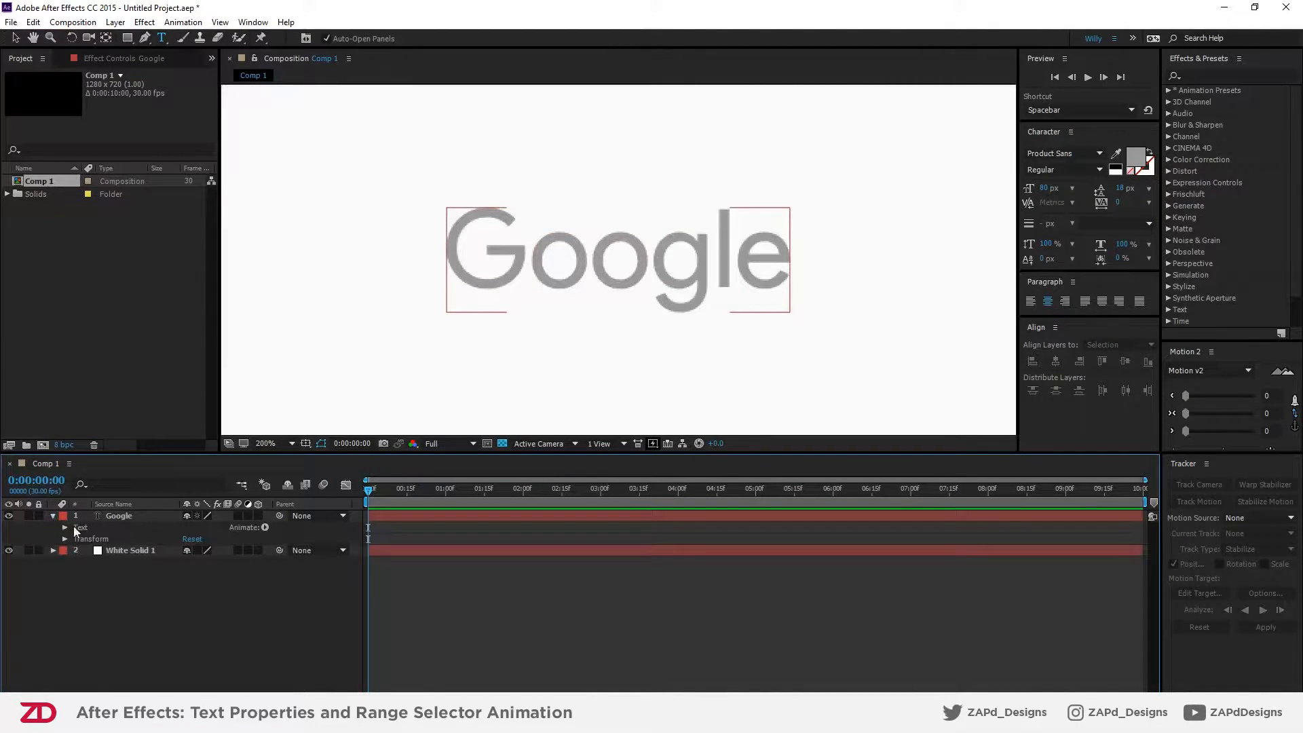
{"action": "left_click", "coordinate": [265, 528]}
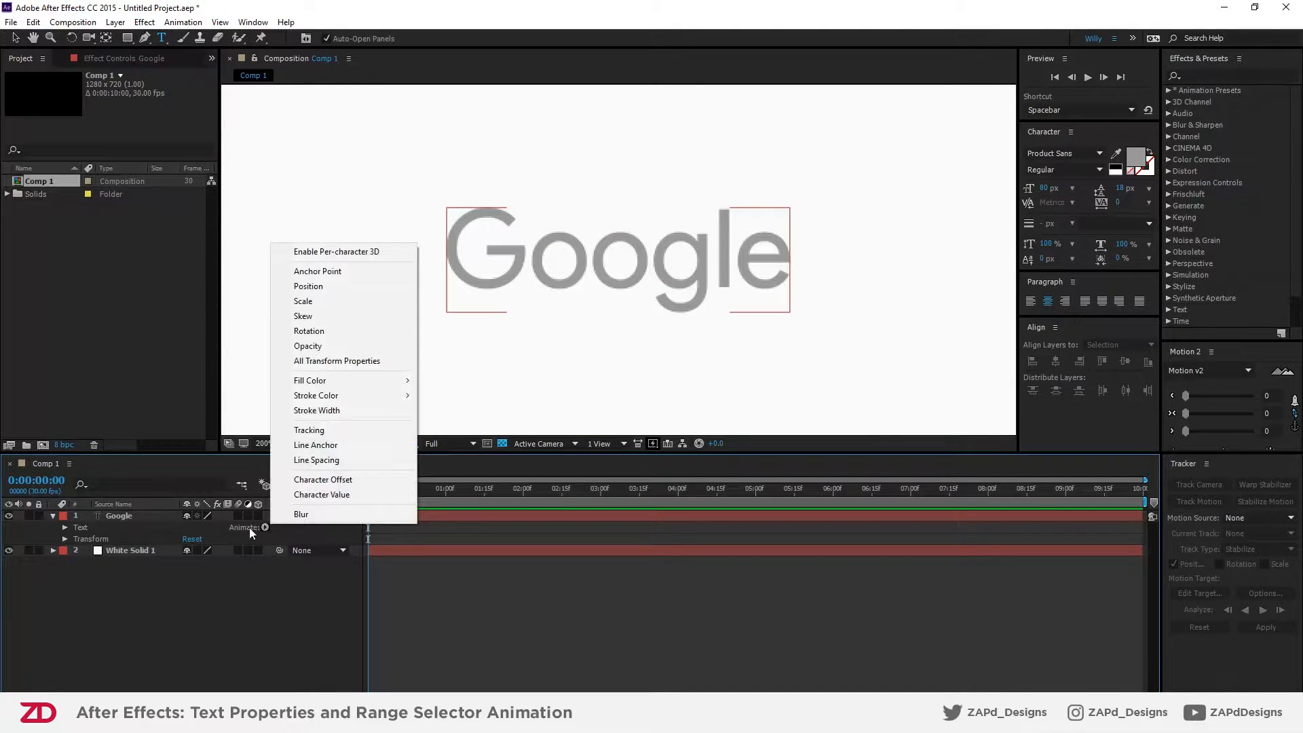
{"action": "left_click", "coordinate": [251, 528]}
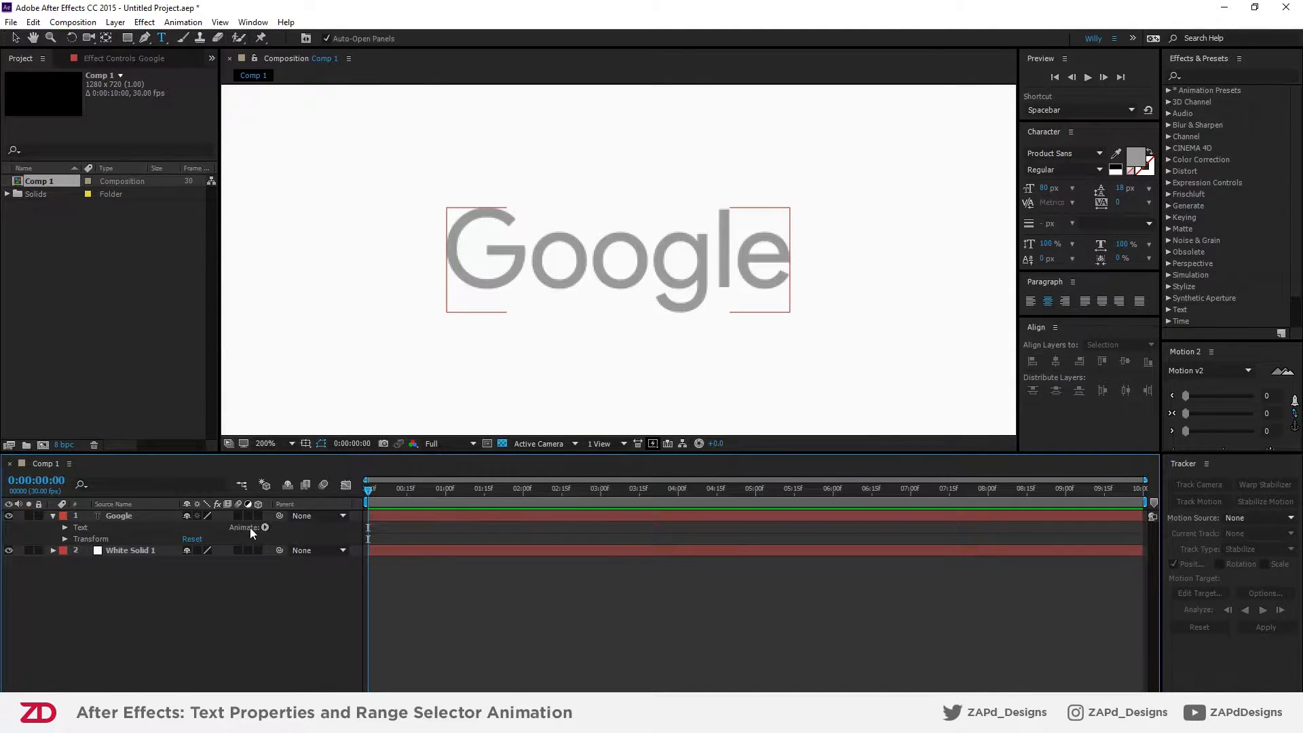
{"action": "left_click", "coordinate": [64, 539]}
{"action": "left_click_drag", "start_coordinate": [203, 550], "coordinate": [164, 576]}
{"action": "key", "text": "ctrl+z"}
{"action": "key", "text": "ctrl+z"}
{"action": "key", "text": "ctrl+z"}
{"action": "key", "text": "ctrl+z"}
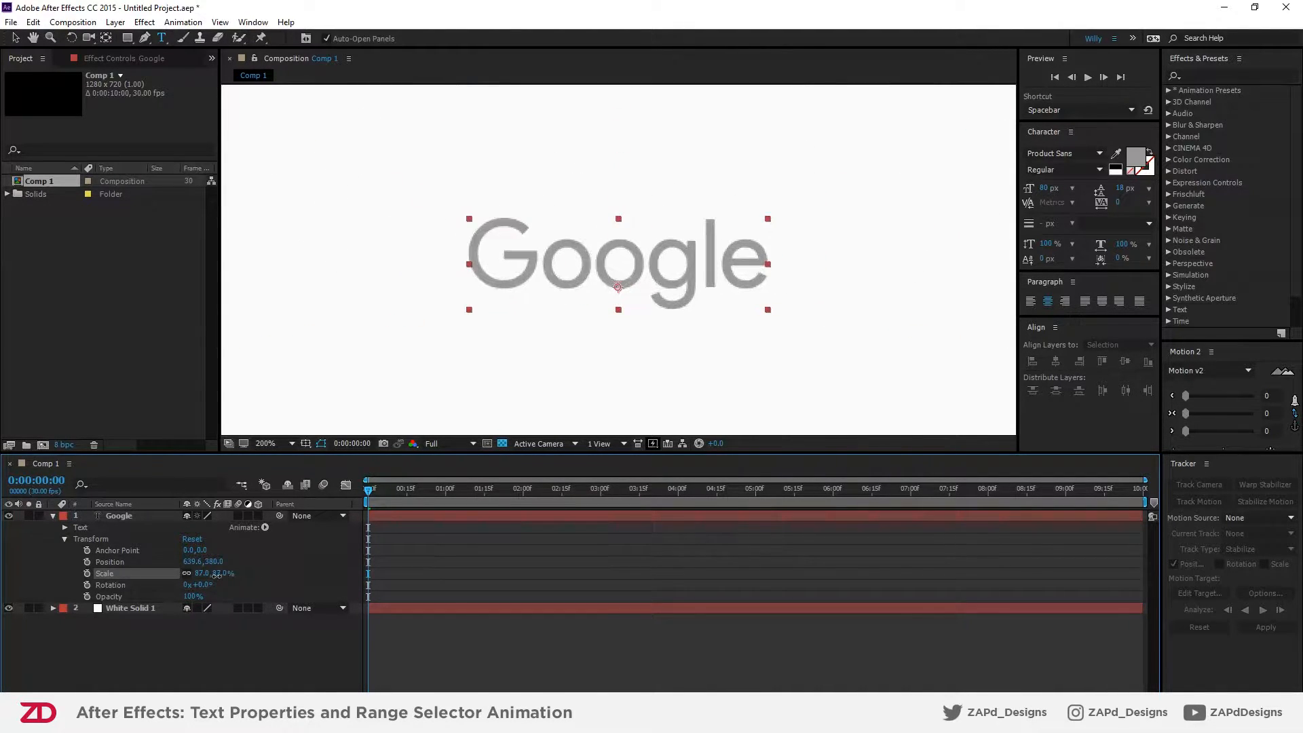
- Enable per-character 3D for the Google text layer
{"action": "left_click", "coordinate": [265, 527]}
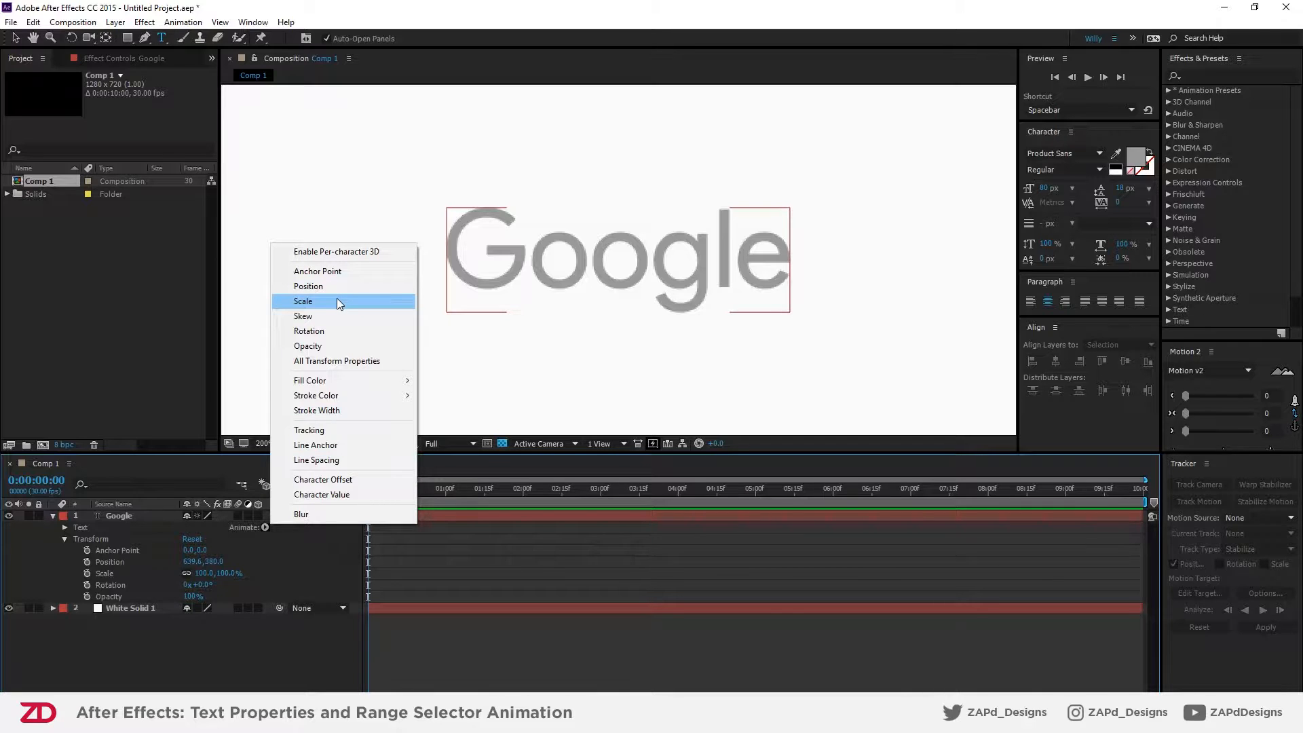
{"action": "left_click", "coordinate": [336, 254]}
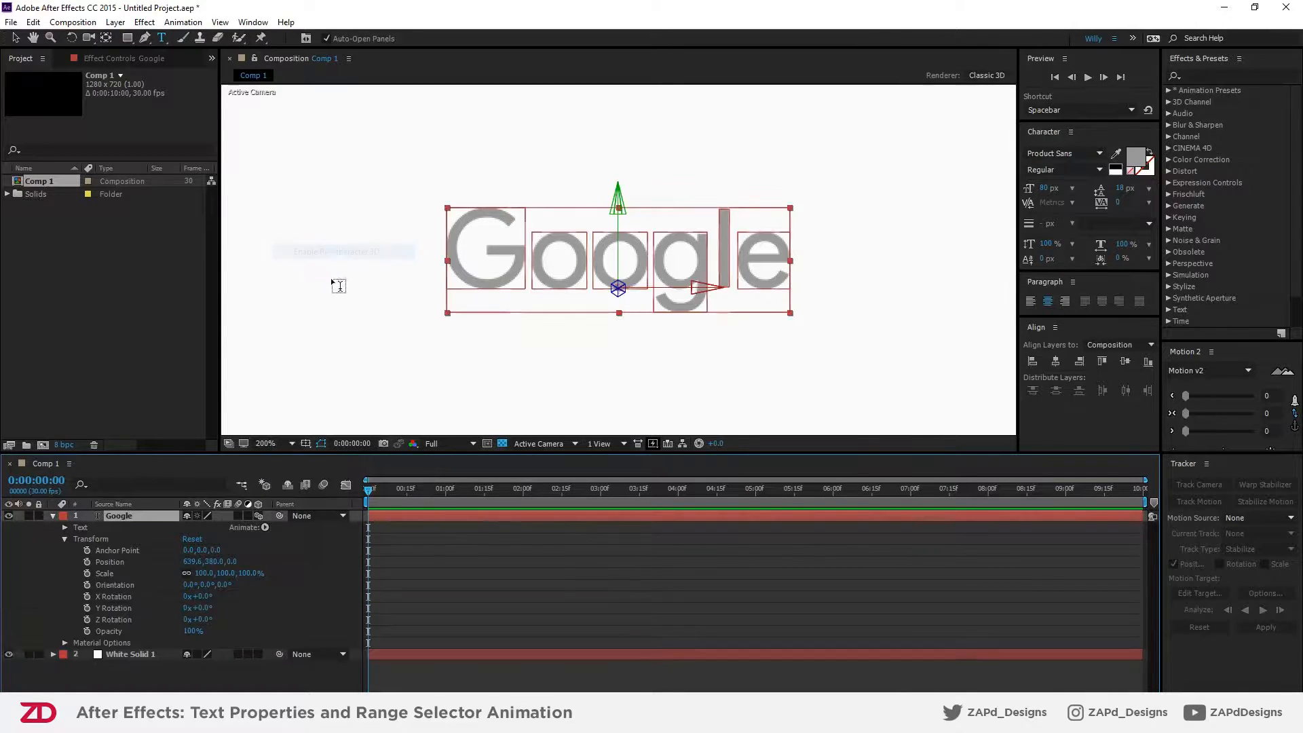
{"action": "left_click", "coordinate": [265, 527]}
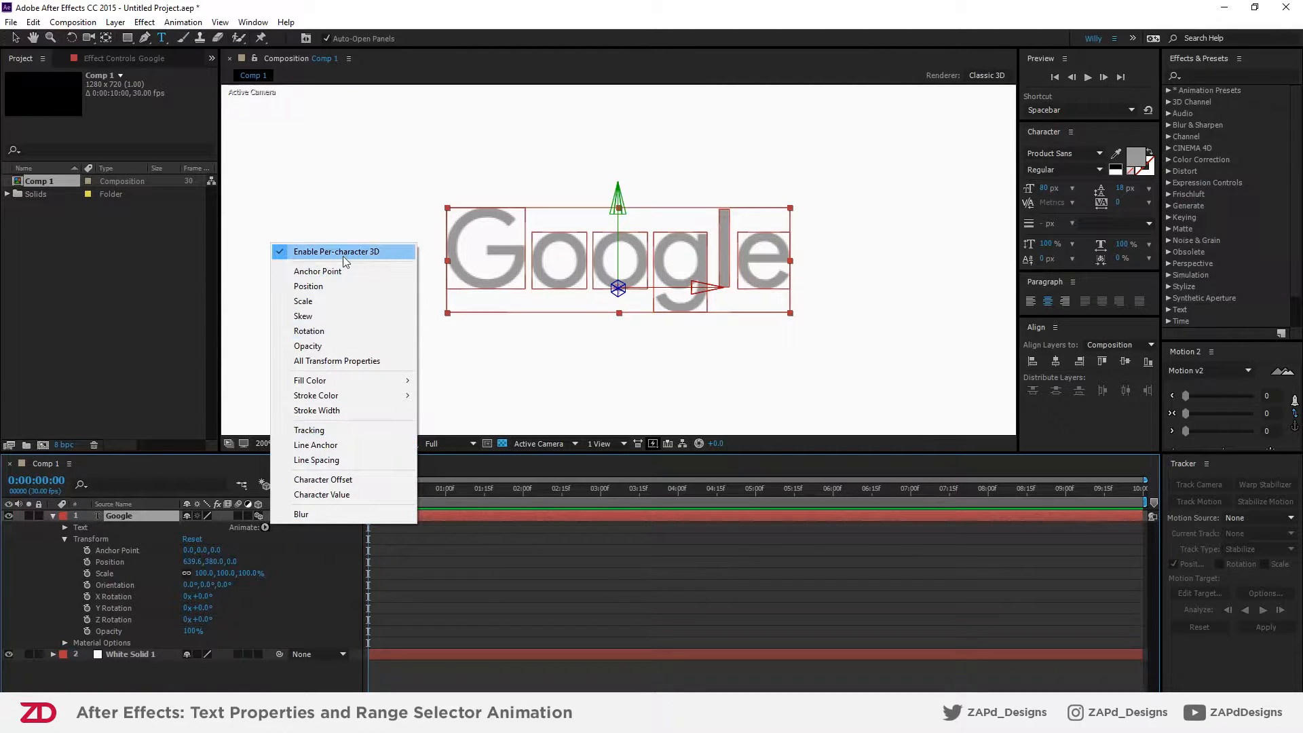
{"action": "left_click", "coordinate": [299, 588]}
{"action": "left_click", "coordinate": [299, 588]}
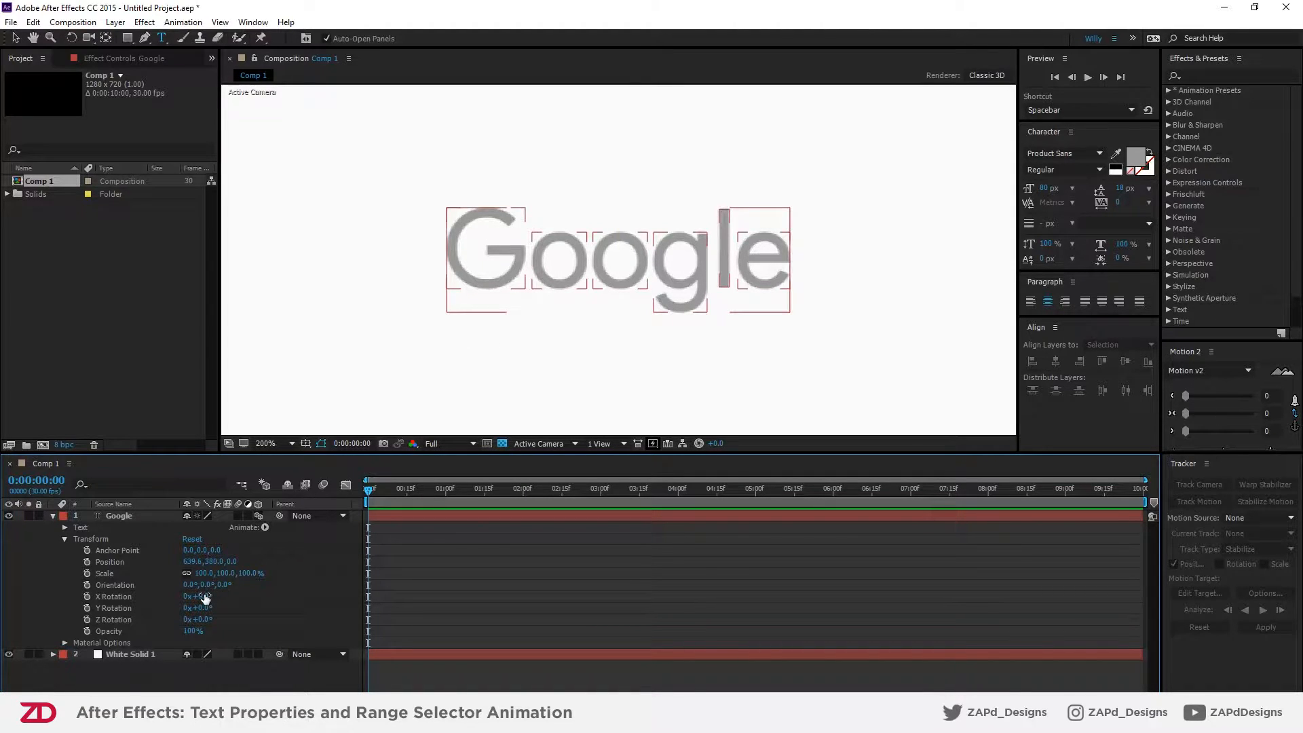
- Try rotating the Google layer in 3D through its orientation and undo the changes
{"action": "left_click_drag", "start_coordinate": [221, 588], "coordinate": [172, 597]}
{"action": "key", "text": "ctrl+z"}
{"action": "key", "text": "ctrl+z"}
- Disable per-character 3D for the Google text layer
{"action": "left_click", "coordinate": [65, 527]}
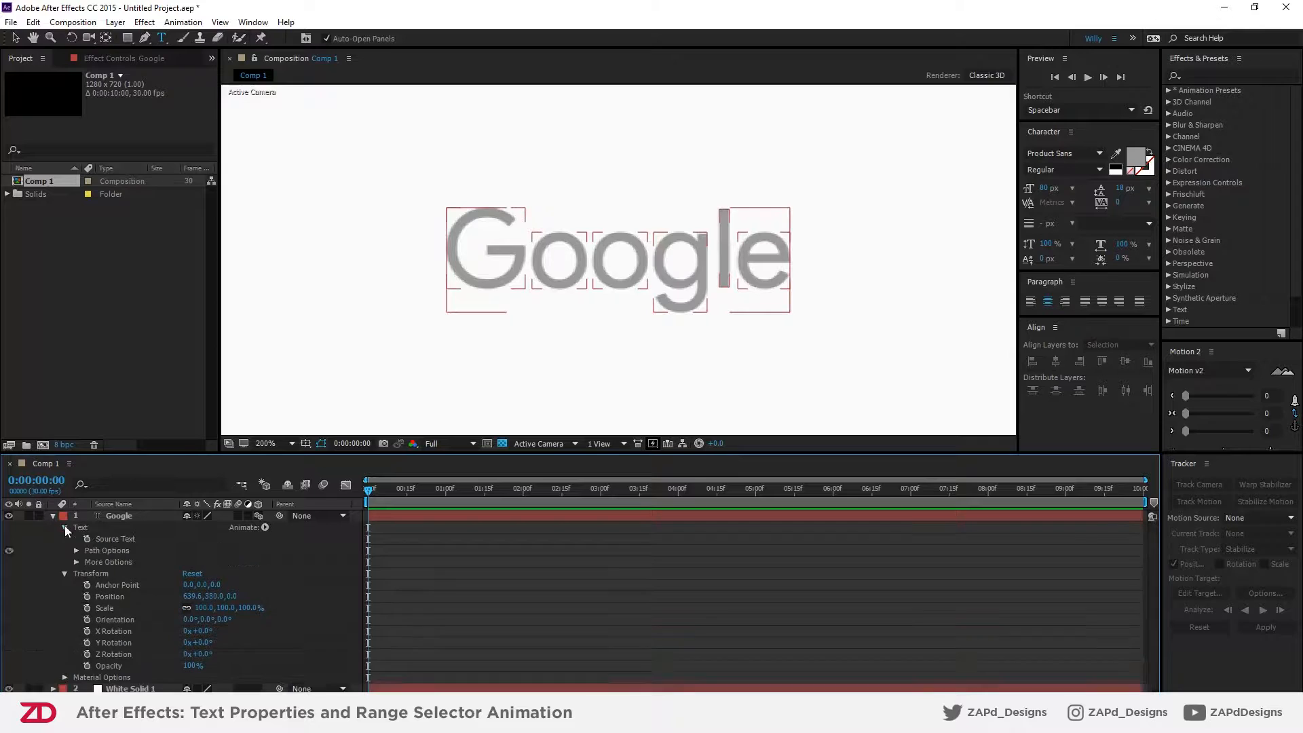
{"action": "left_click", "coordinate": [65, 528]}
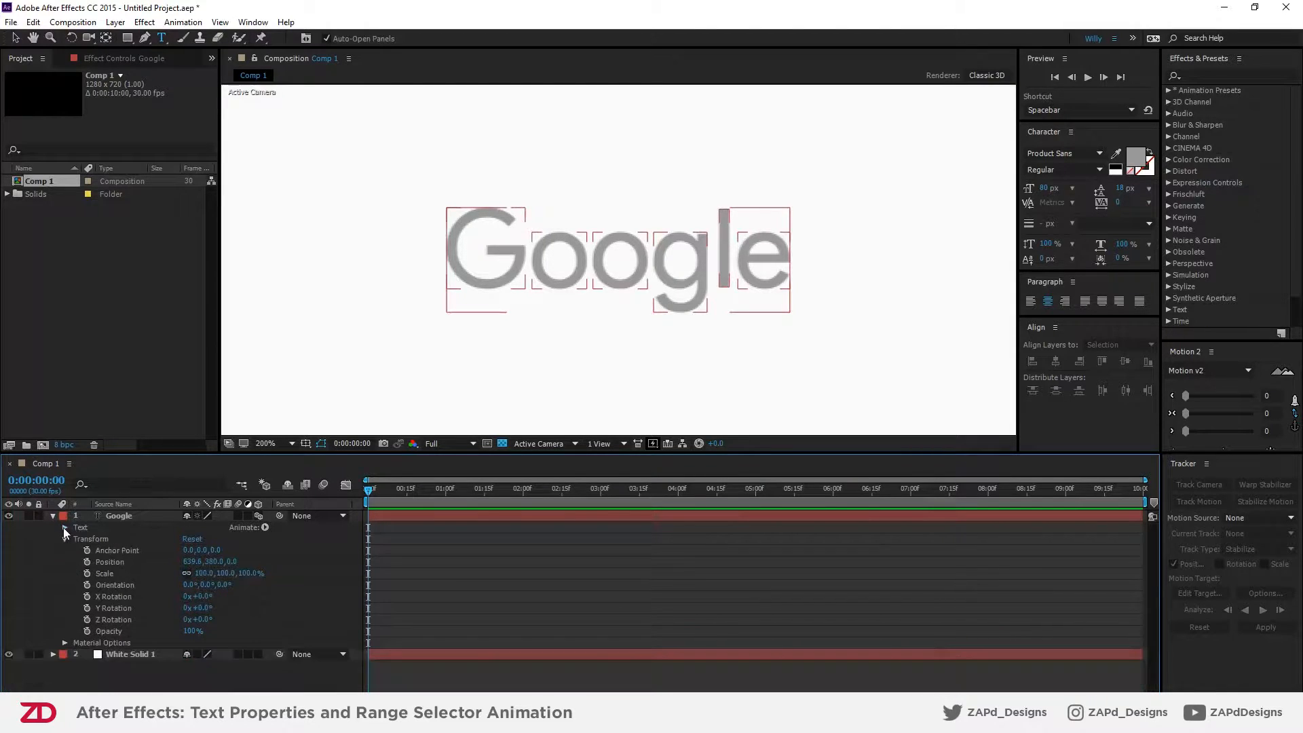
{"action": "left_click", "coordinate": [264, 528]}
{"action": "left_click", "coordinate": [329, 252]}
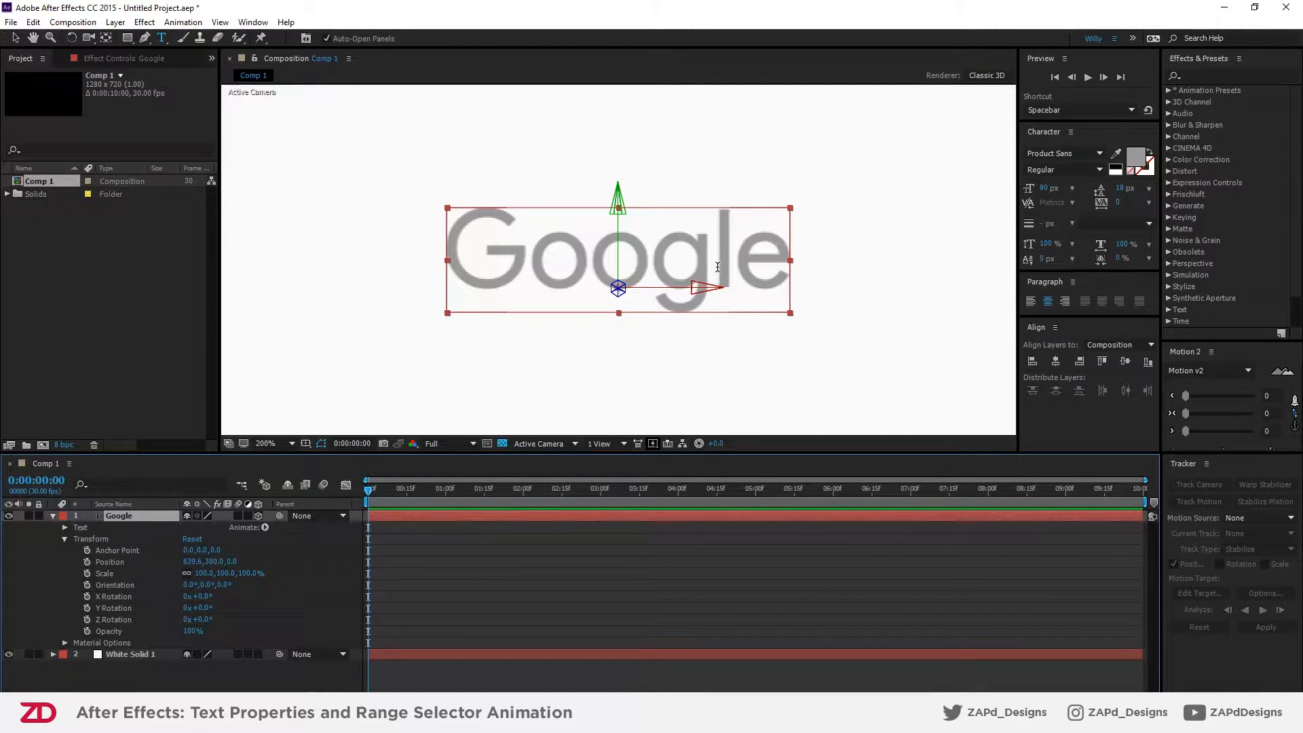
- Add an Anchor Point text animator to the Google layer and collapse its Transform properties
{"action": "left_click", "coordinate": [265, 528]}
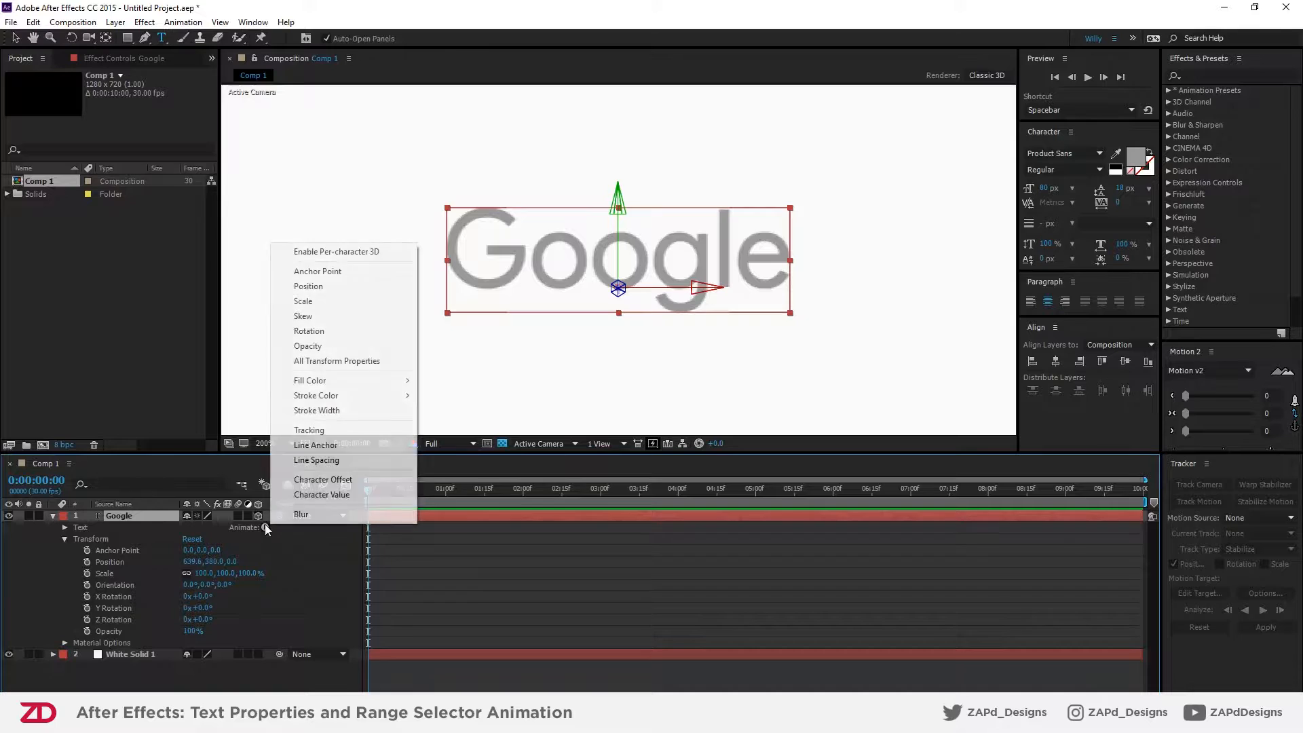
{"action": "left_click", "coordinate": [318, 273]}
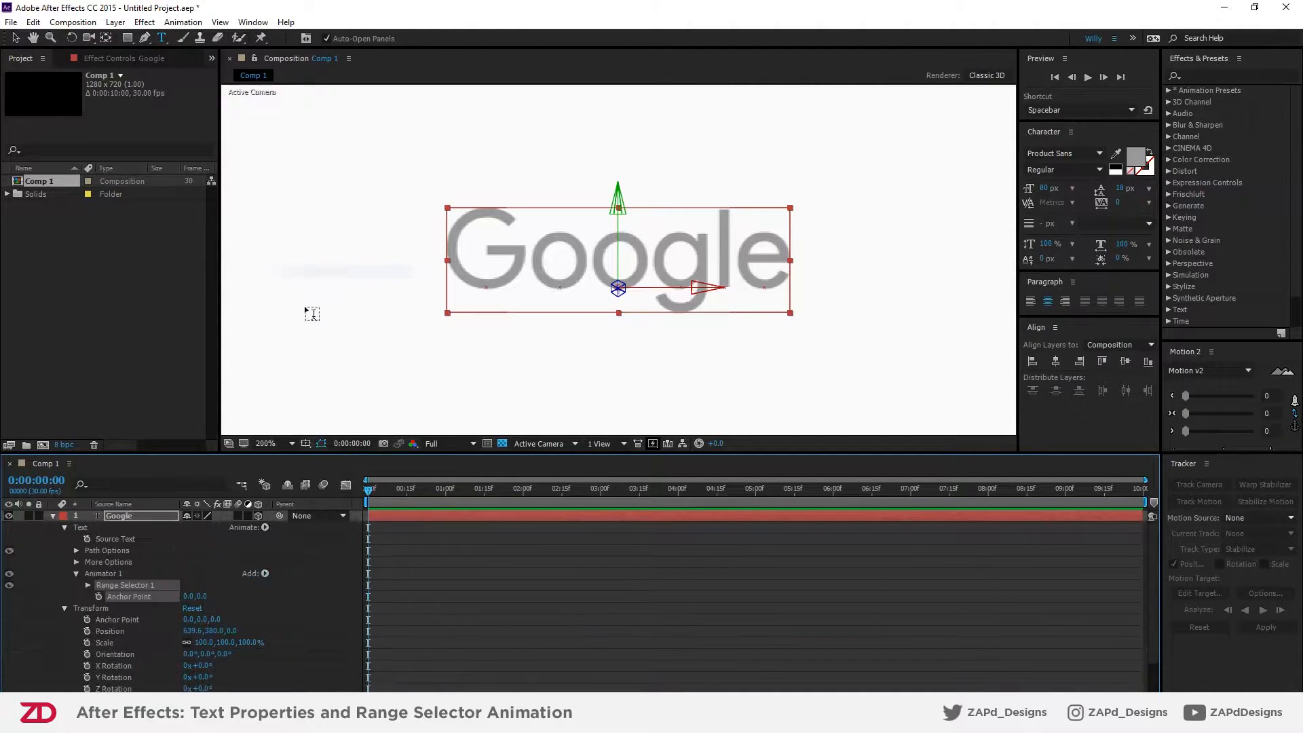
{"action": "left_click", "coordinate": [65, 608]}
- Try offsetting the animator's anchor point, undo that, and switch the Google layer back to 2D
{"action": "left_click_drag", "start_coordinate": [193, 596], "coordinate": [221, 599]}
{"action": "key", "text": "ctrl+z"}
{"action": "left_click", "coordinate": [259, 517]}
{"action": "key", "text": "ctrl+z"}
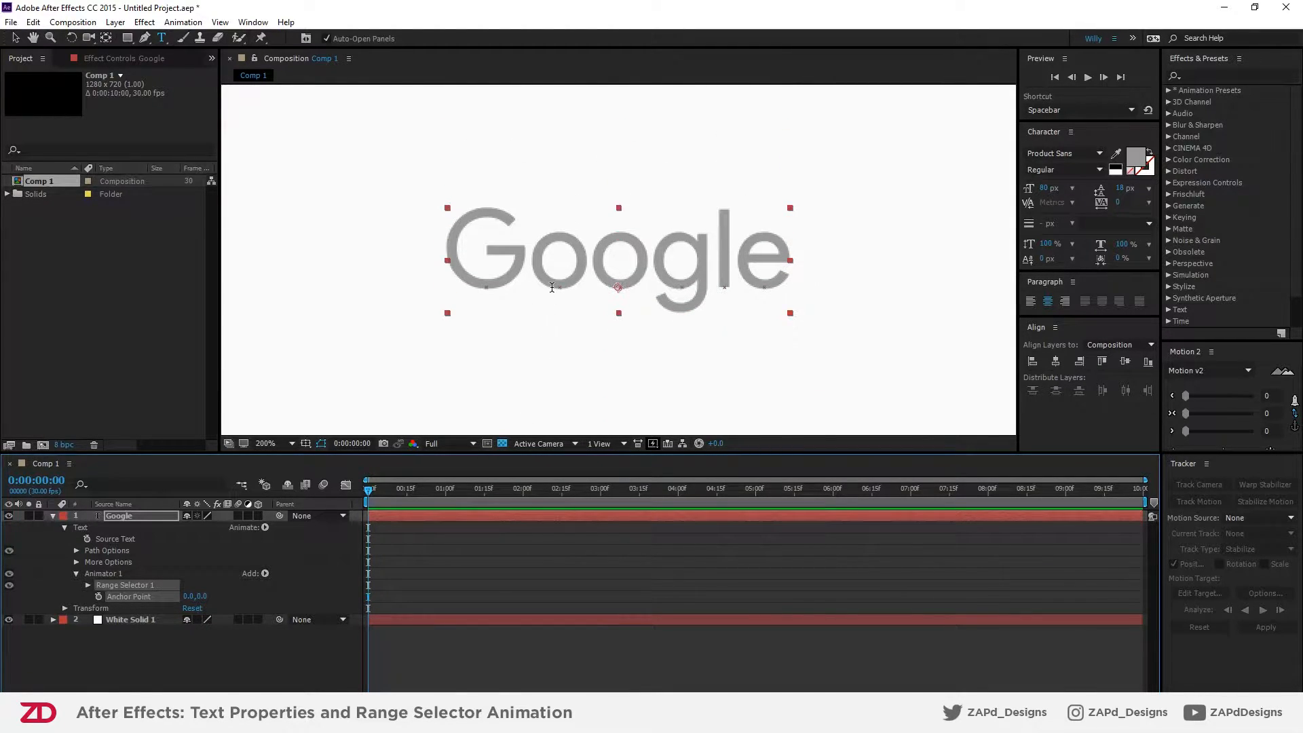
- Try offsetting the animator's anchor point vertically to about 41, then undo it
{"action": "scroll", "coordinate": [552, 287], "scroll_direction": "up", "scroll_amount": 3}
{"action": "scroll", "coordinate": [567, 287], "scroll_direction": "down", "scroll_amount": 1}
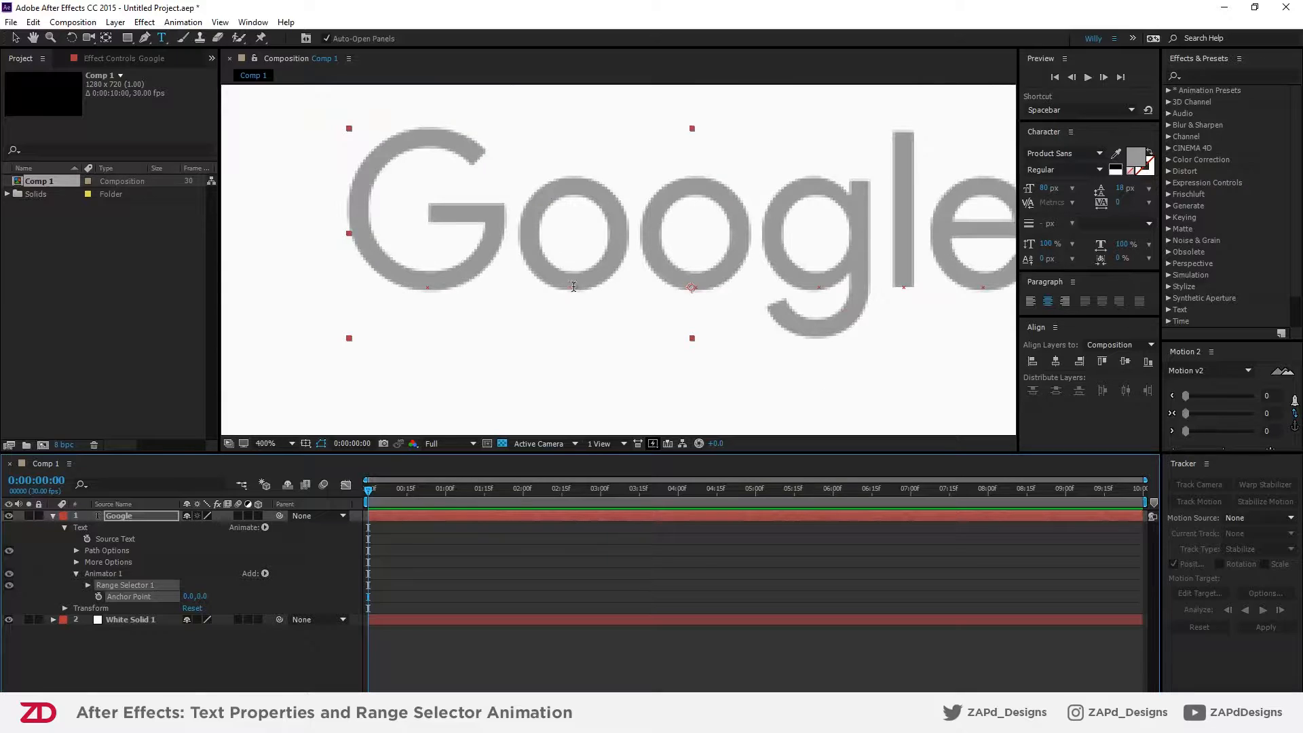
{"action": "left_click_drag", "start_coordinate": [201, 597], "coordinate": [237, 603]}
{"action": "scroll", "coordinate": [669, 276], "scroll_direction": "down", "scroll_amount": 1}
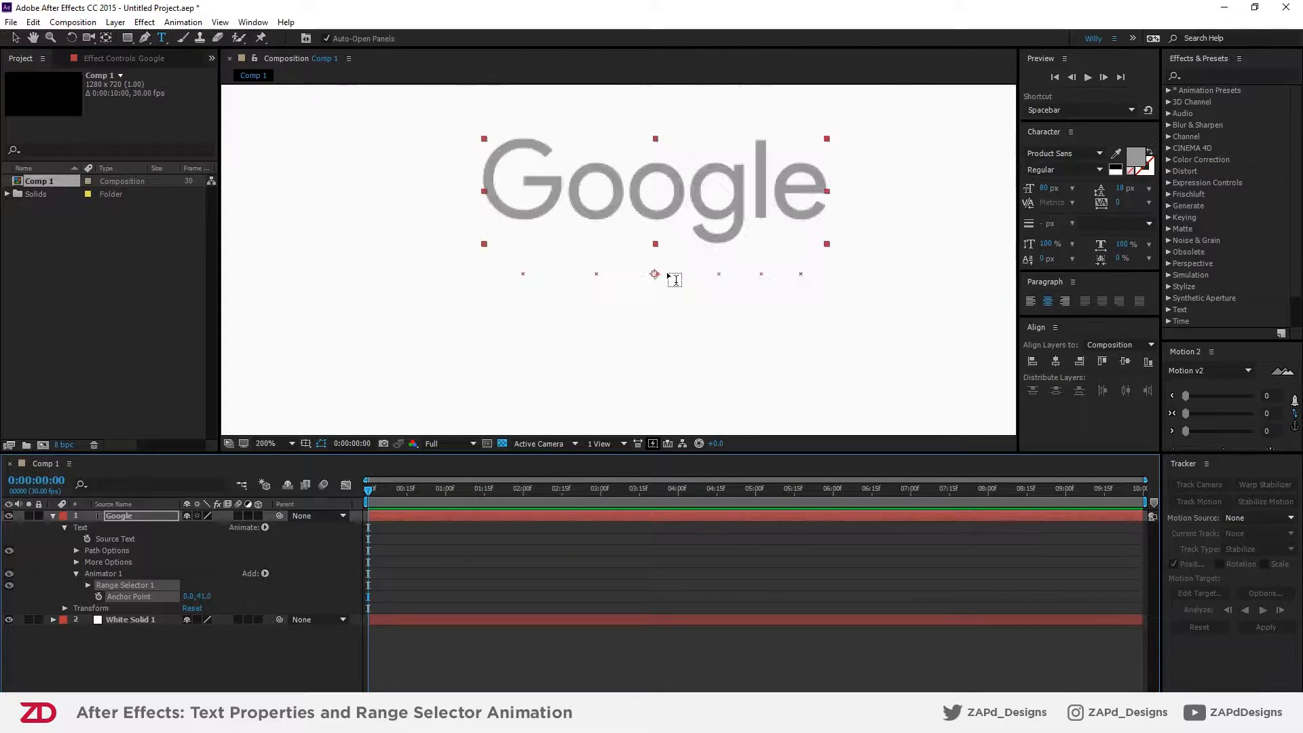
{"action": "key", "text": "ctrl+z"}
- Add a Position property to the Google layer's existing text animator
{"action": "left_click", "coordinate": [265, 574]}
{"action": "mouse_move", "coordinate": [291, 578]}
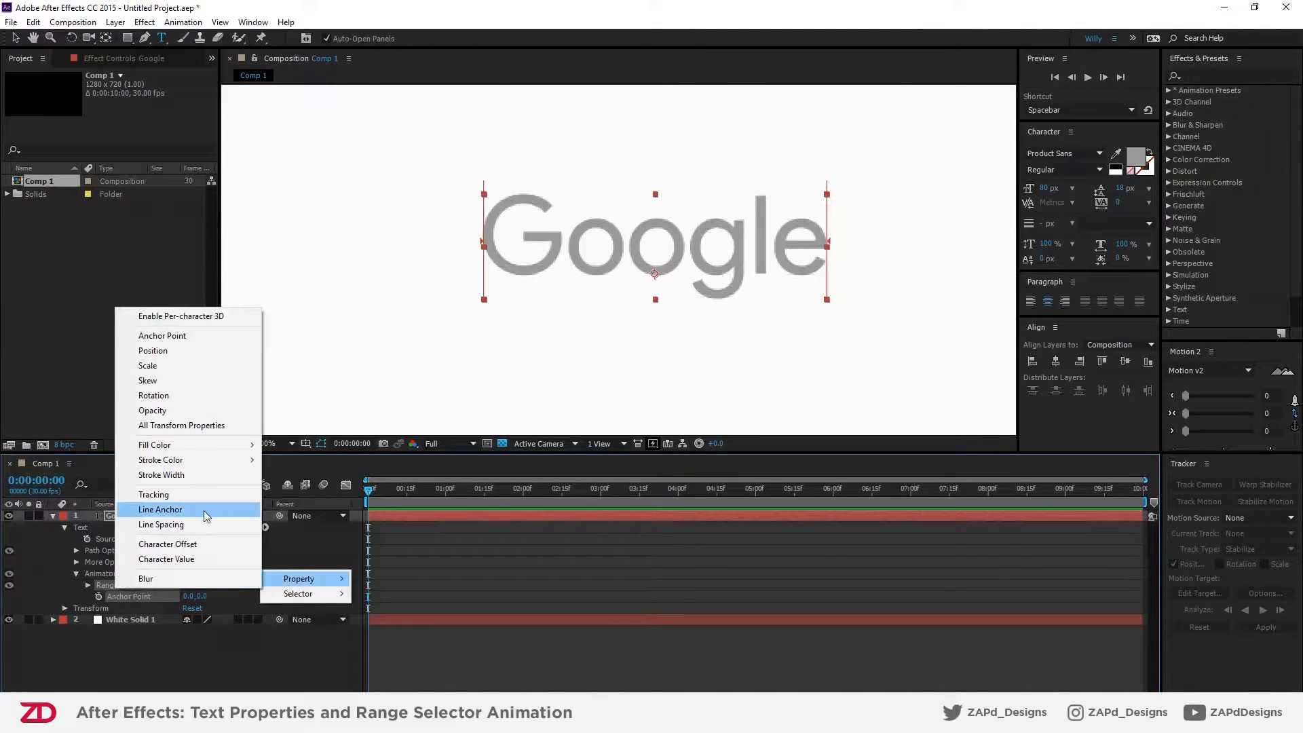
{"action": "left_click", "coordinate": [163, 352]}
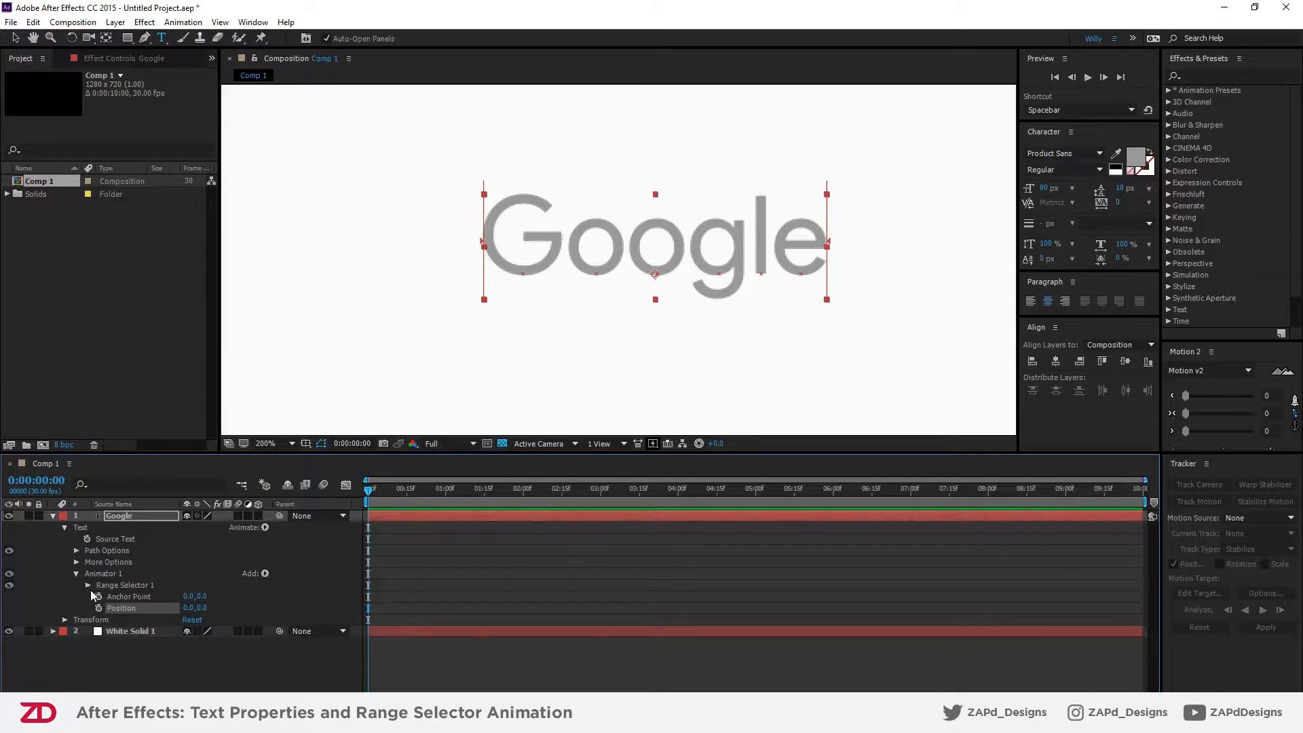
- Try shifting the Google characters with the animator's Position values and undo the changes
{"action": "mouse_move", "coordinate": [201, 608]}
{"action": "left_mouse_down"}
{"action": "mouse_move", "coordinate": [216, 607]}
{"action": "mouse_move", "coordinate": [202, 607]}
{"action": "left_mouse_up"}
{"action": "scroll", "coordinate": [531, 271], "scroll_direction": "up", "scroll_amount": 2}
{"action": "scroll", "coordinate": [531, 271], "scroll_direction": "up", "scroll_amount": 1}
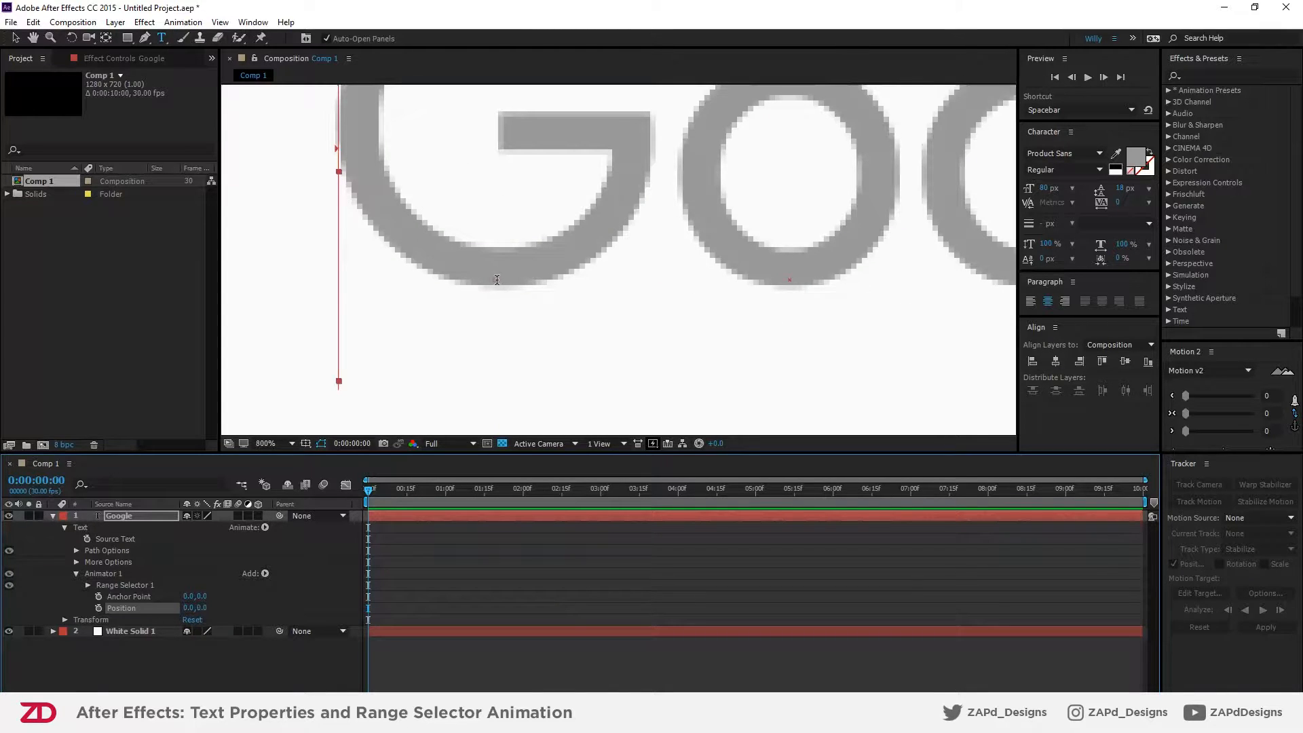
{"action": "scroll", "coordinate": [495, 296], "scroll_direction": "down", "scroll_amount": 1}
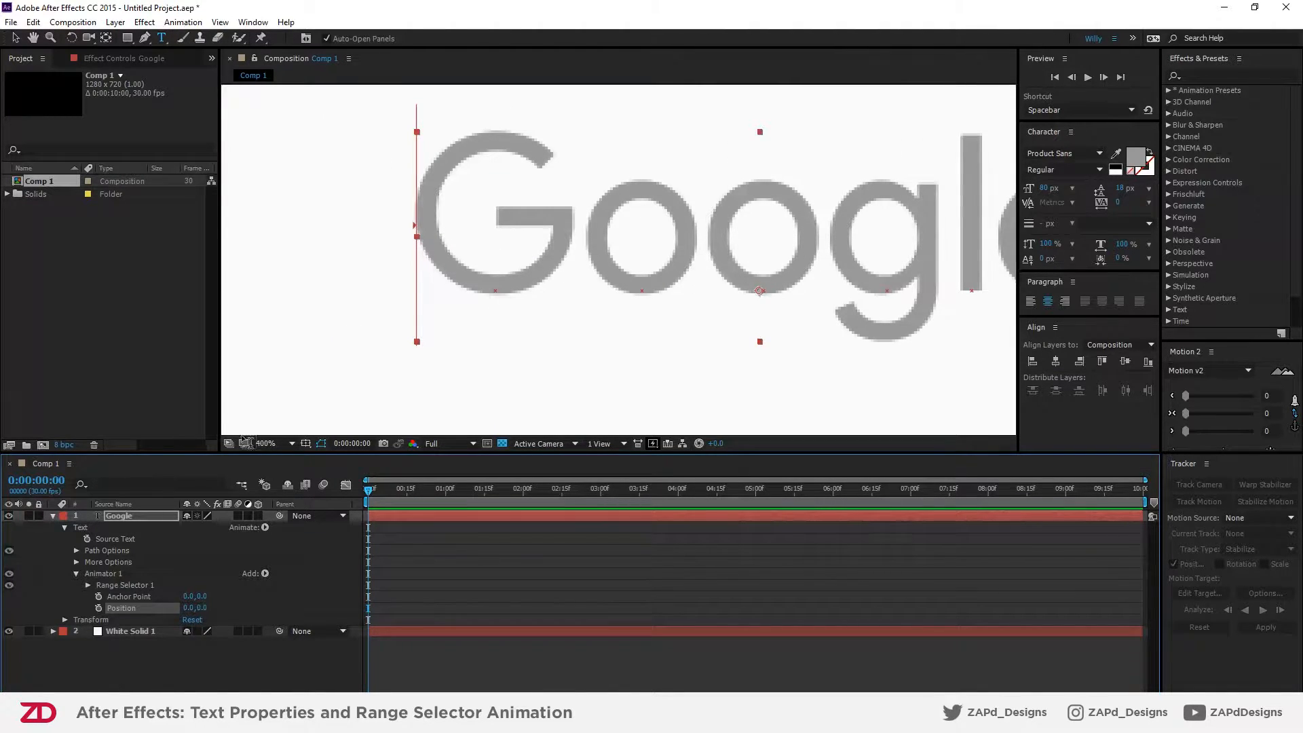
{"action": "mouse_move", "coordinate": [201, 602]}
{"action": "left_mouse_down"}
{"action": "mouse_move", "coordinate": [210, 611]}
{"action": "mouse_move", "coordinate": [216, 595]}
{"action": "mouse_move", "coordinate": [197, 595]}
{"action": "mouse_move", "coordinate": [213, 595]}
{"action": "mouse_move", "coordinate": [198, 596]}
{"action": "mouse_move", "coordinate": [200, 611]}
{"action": "left_mouse_up"}
{"action": "key", "text": "ctrl+z"}
{"action": "key", "text": "ctrl+z"}
{"action": "key", "text": "ctrl+z"}
{"action": "key", "text": "ctrl+z"}
- Add a Scale property to the same text animator on the Google layer
{"action": "left_click", "coordinate": [265, 574]}
{"action": "mouse_move", "coordinate": [296, 581]}
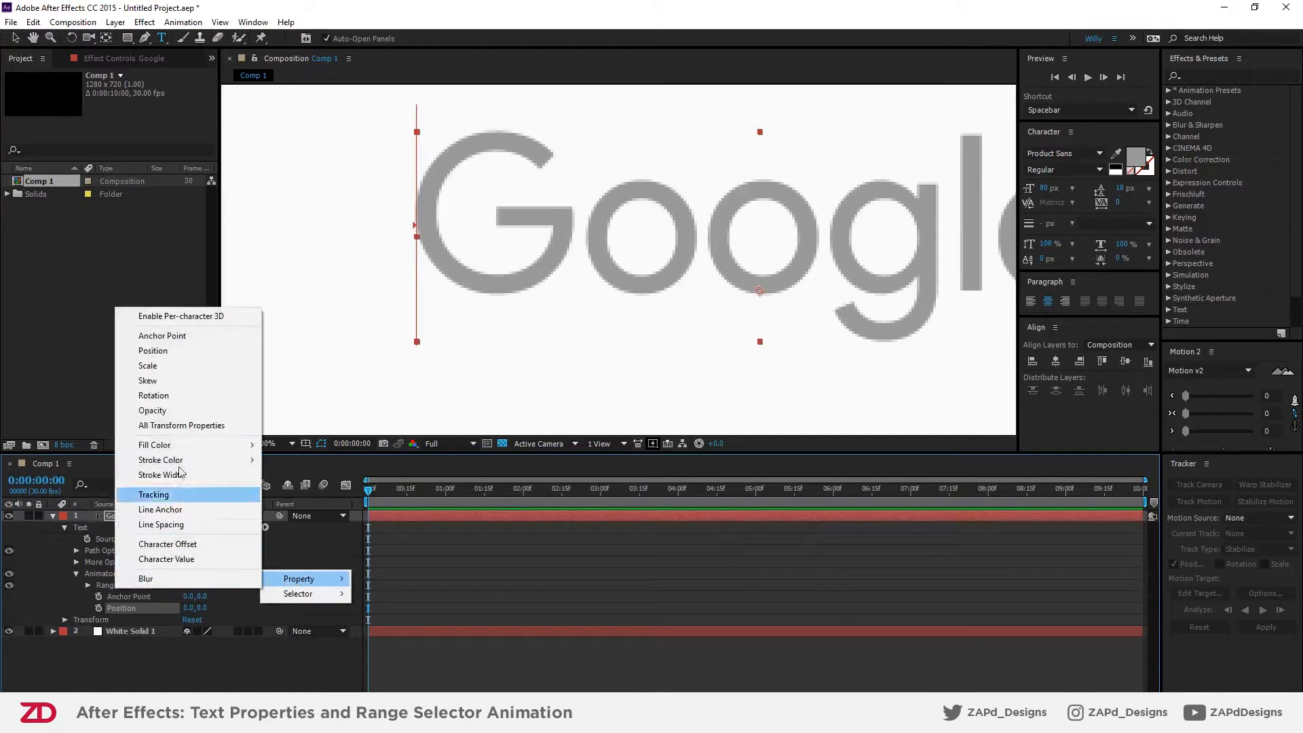
{"action": "left_click", "coordinate": [173, 366]}
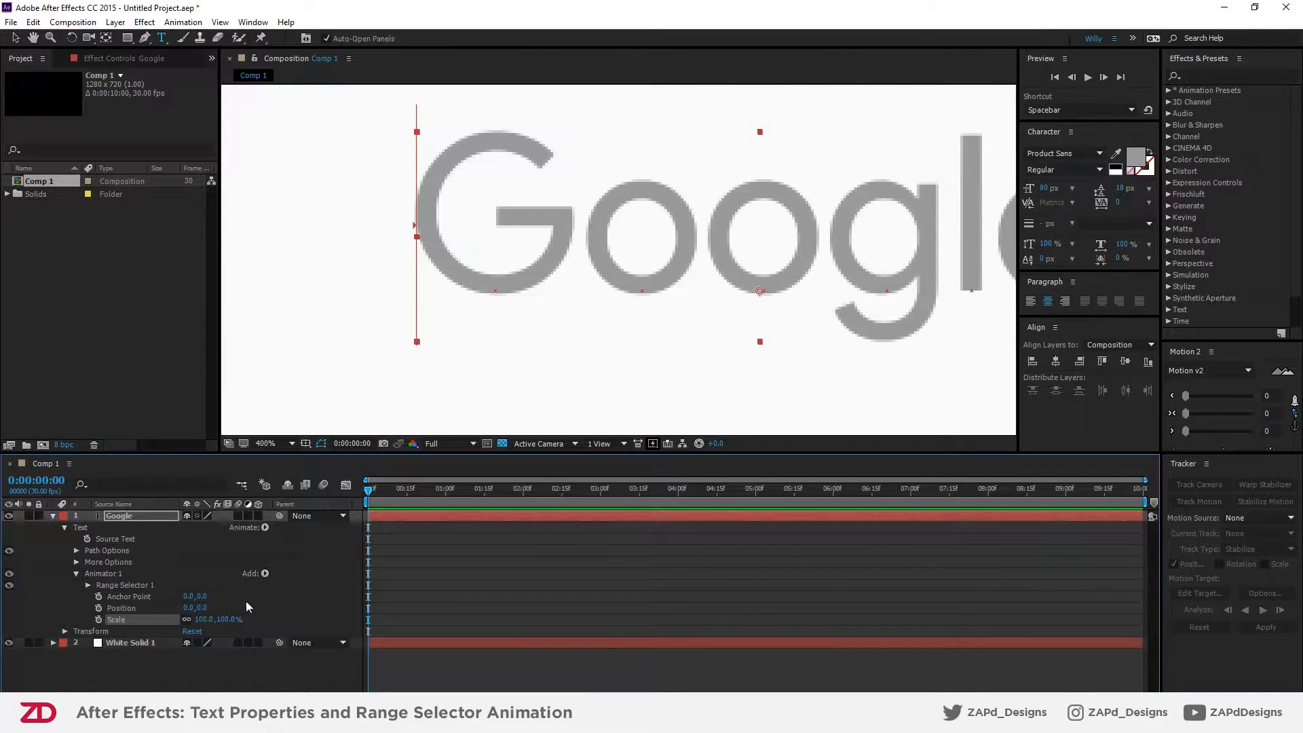
- Try enlarging the Google characters with the animator's Scale, then restore the Scale to 100%
{"action": "left_click_drag", "start_coordinate": [227, 619], "coordinate": [275, 600]}
{"action": "key", "text": "period"}
{"action": "left_click", "coordinate": [229, 619]}
{"action": "type", "text": "10"}
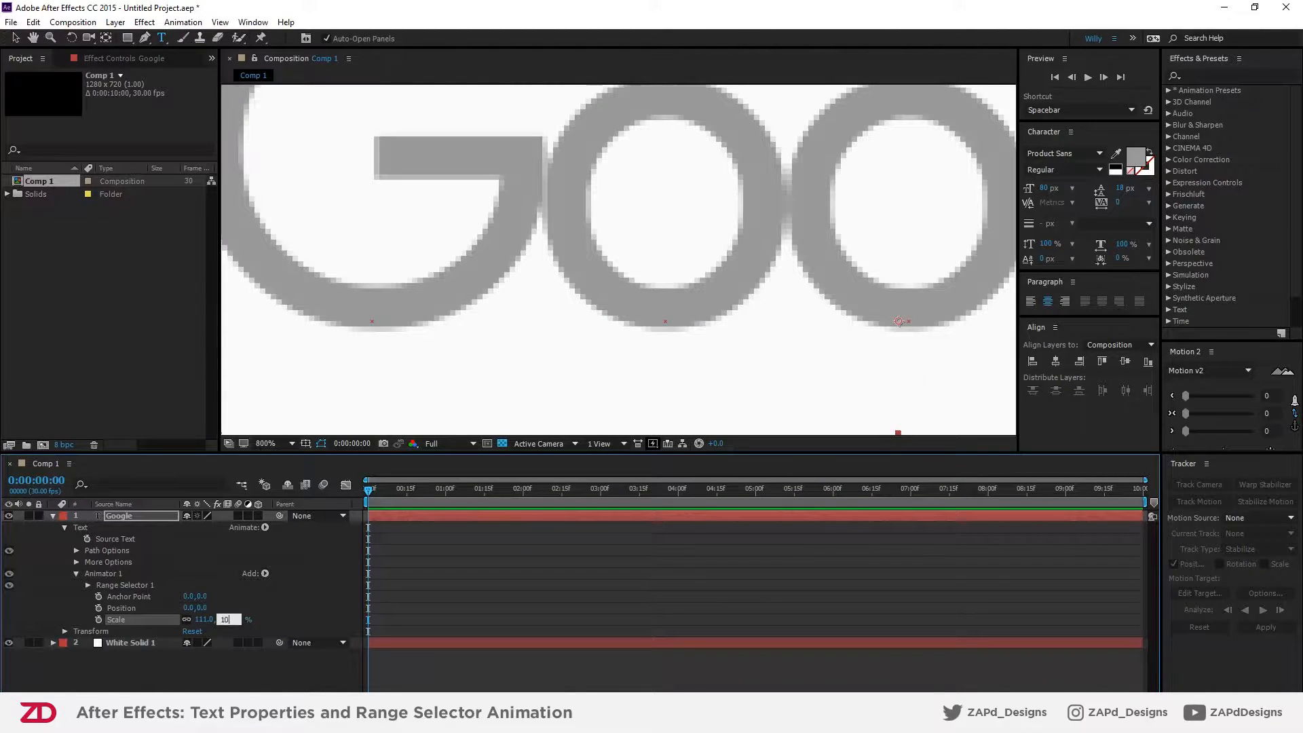
{"action": "type", "text": "0"}
{"action": "key", "text": "Return"}
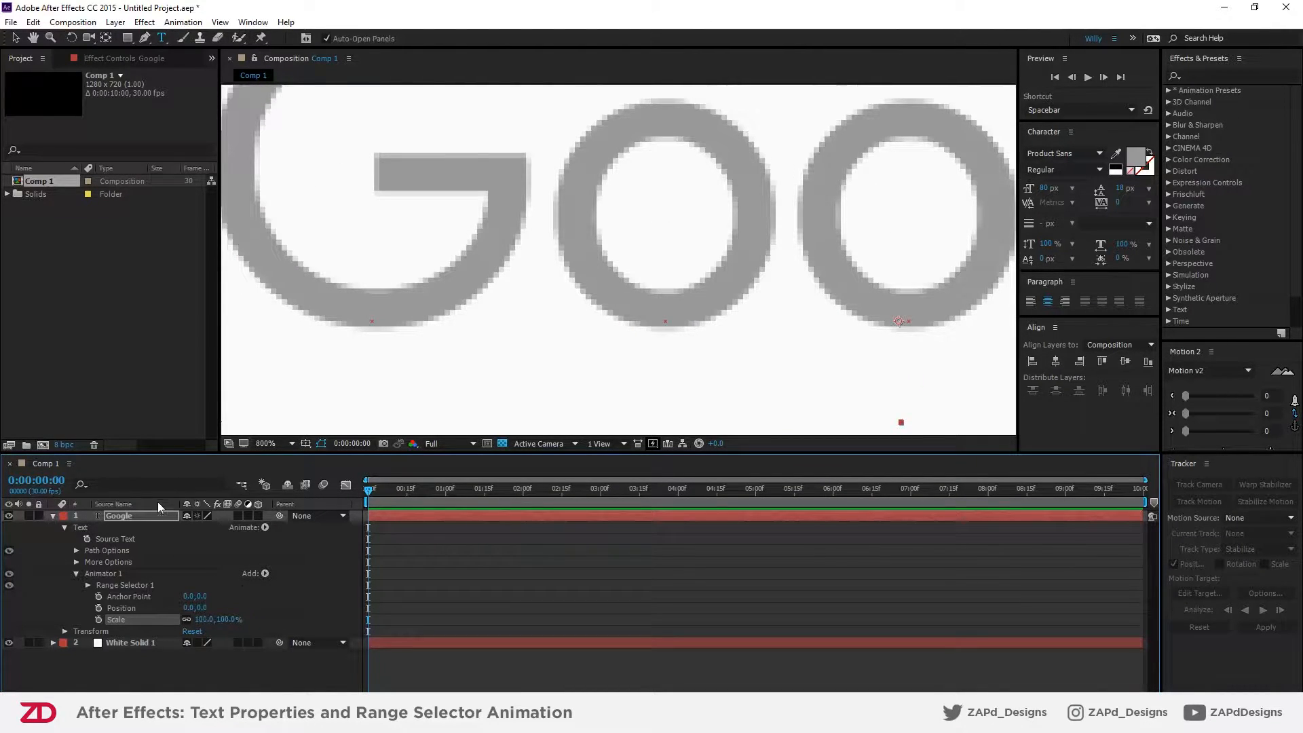
- Expand the text layer's More Options and set the Anchor Point Grouping to Word
{"action": "left_click", "coordinate": [76, 561]}
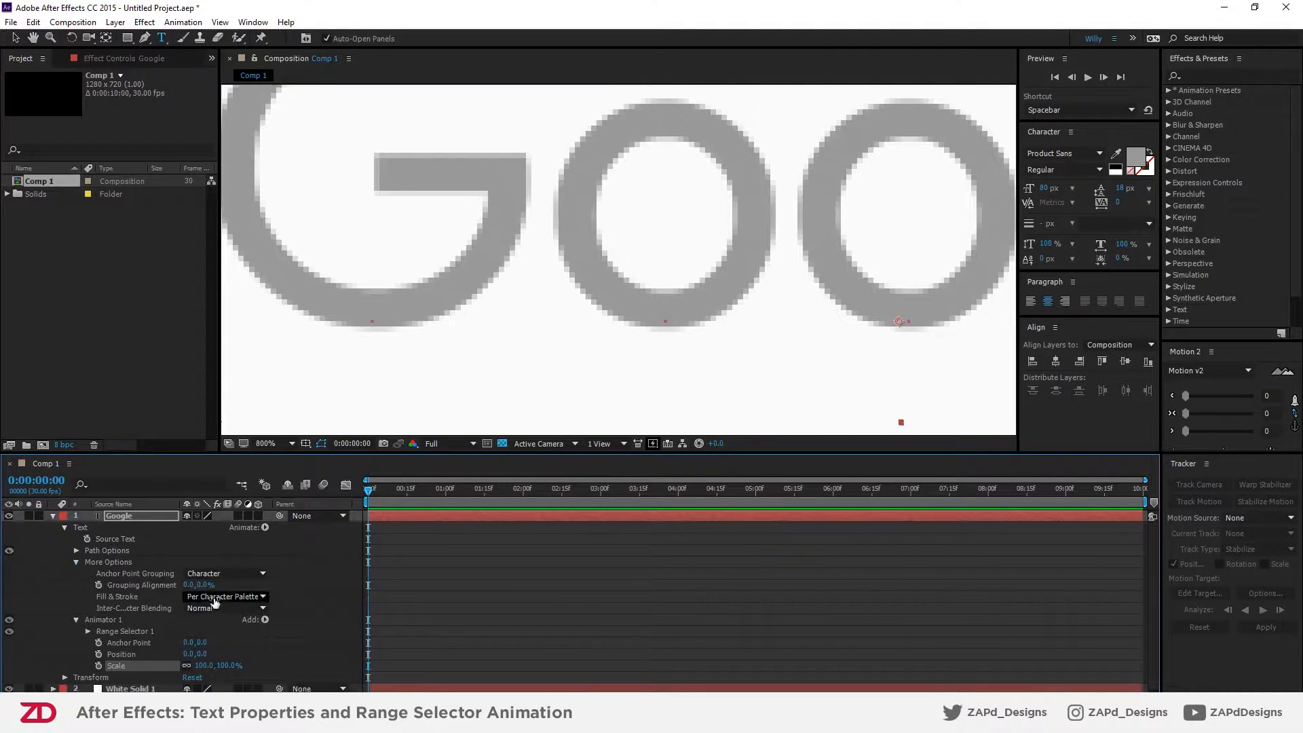
{"action": "left_click", "coordinate": [224, 574]}
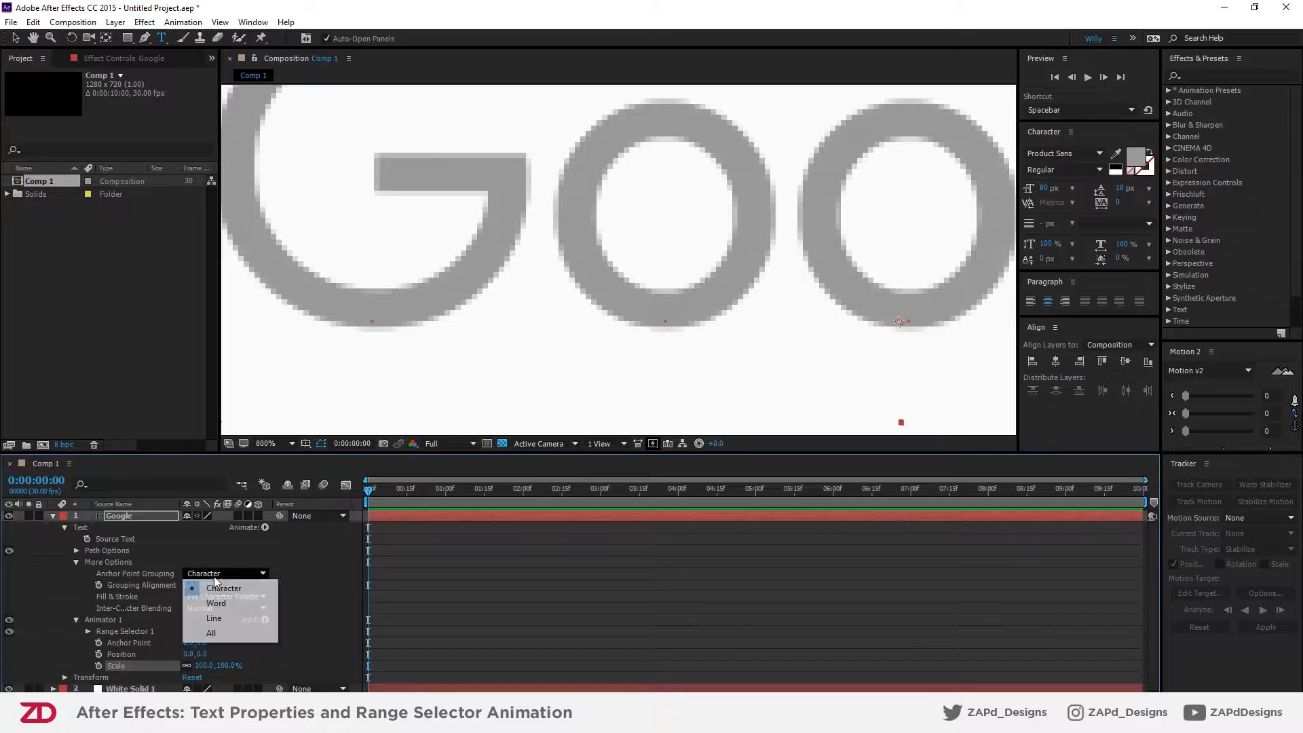
{"action": "left_click", "coordinate": [226, 604]}
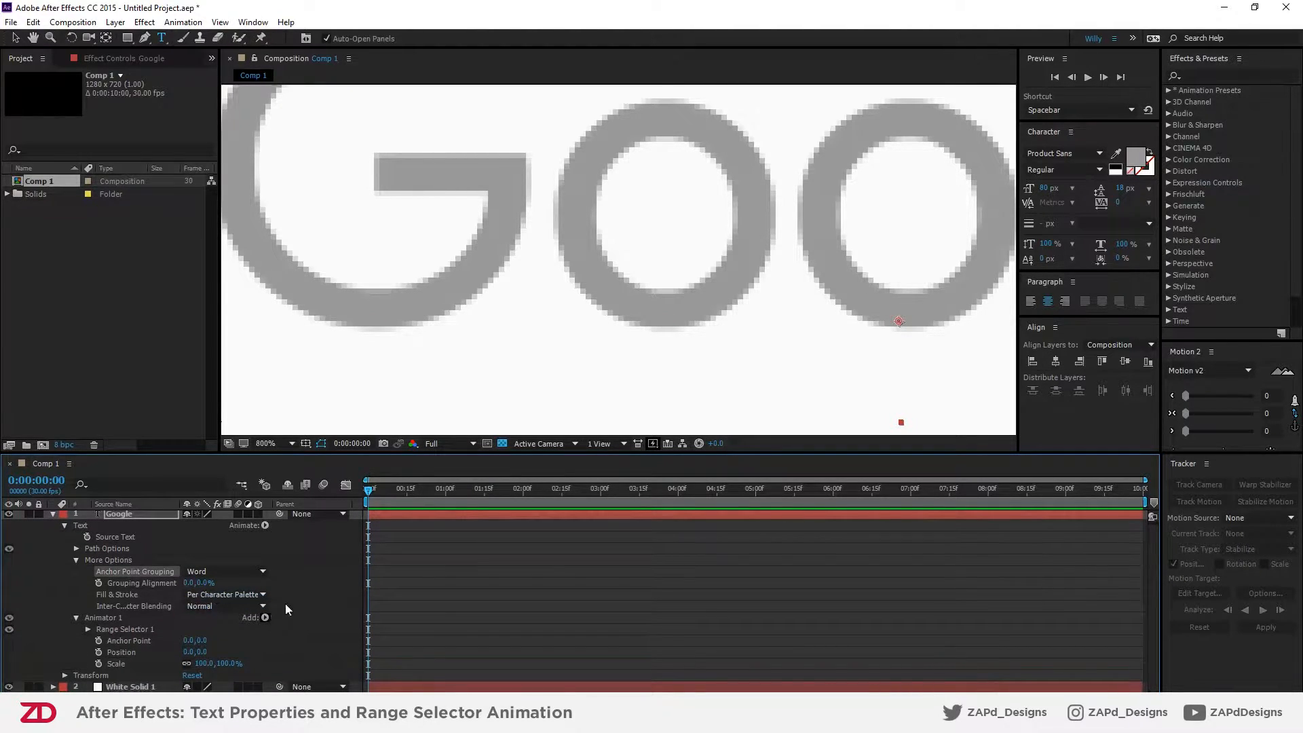
{"action": "scroll", "coordinate": [648, 340], "scroll_direction": "down", "scroll_amount": 1}
{"action": "left_click_drag", "start_coordinate": [742, 338], "coordinate": [559, 369]}
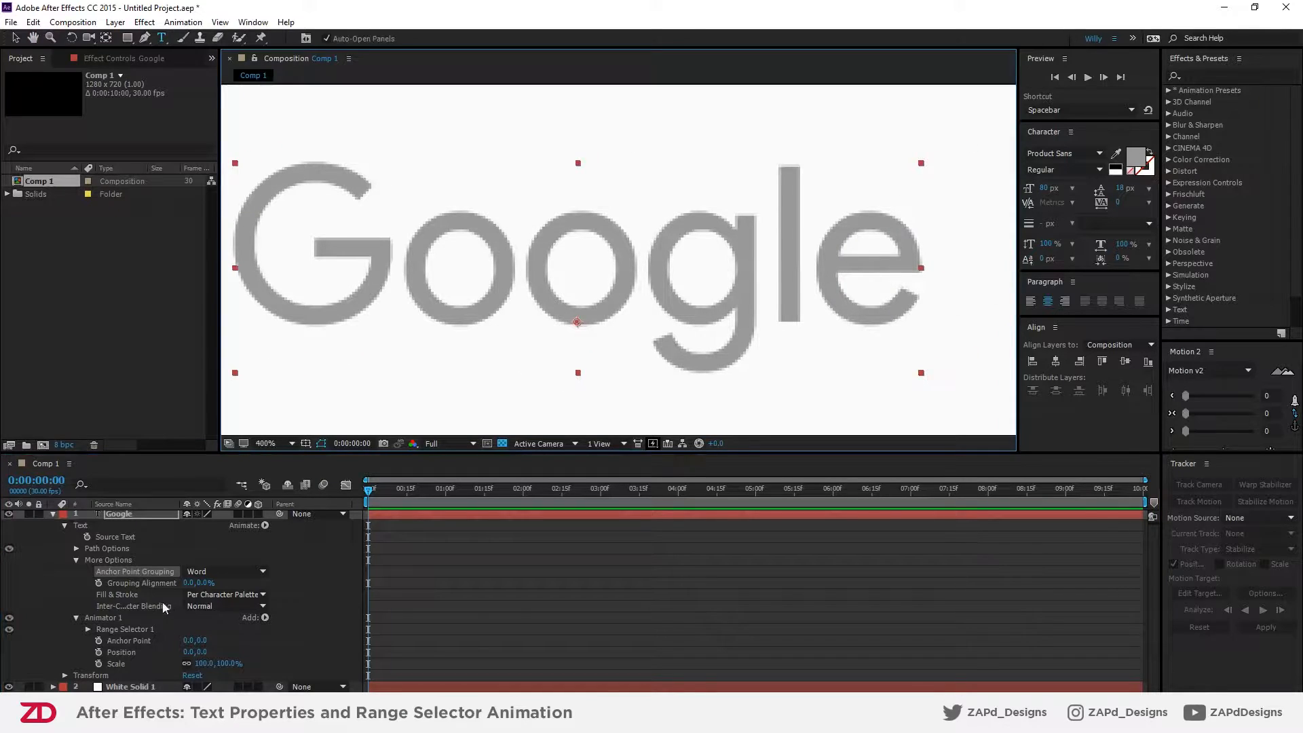
- Scale the whole Google word to 98% with the animator's Scale property
{"action": "left_click", "coordinate": [133, 642]}
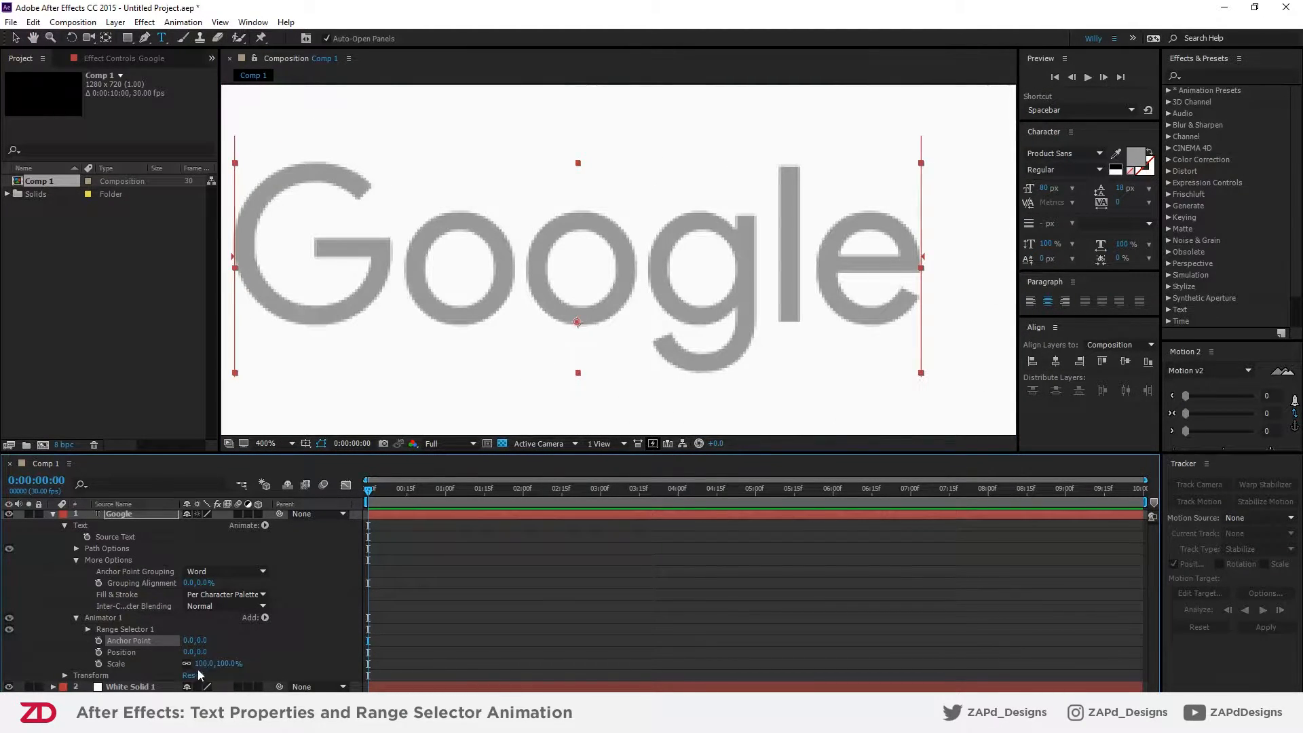
{"action": "mouse_move", "coordinate": [221, 669]}
{"action": "left_mouse_down"}
{"action": "mouse_move", "coordinate": [193, 669]}
{"action": "mouse_move", "coordinate": [238, 664]}
{"action": "mouse_move", "coordinate": [219, 662]}
{"action": "left_mouse_up"}
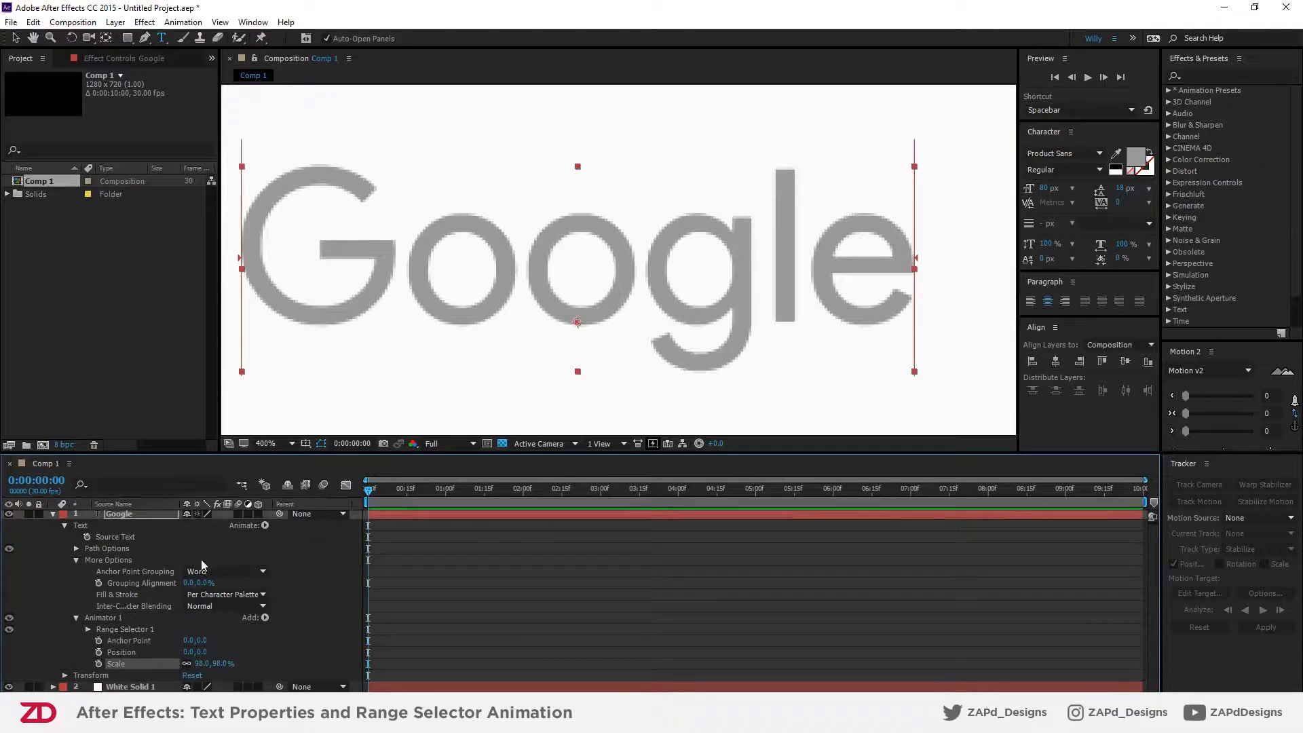
{"action": "left_click", "coordinate": [204, 572]}
{"action": "left_click", "coordinate": [316, 588]}
- Extend the text layer so that it reads "Google Play"
{"action": "key", "text": "comma"}
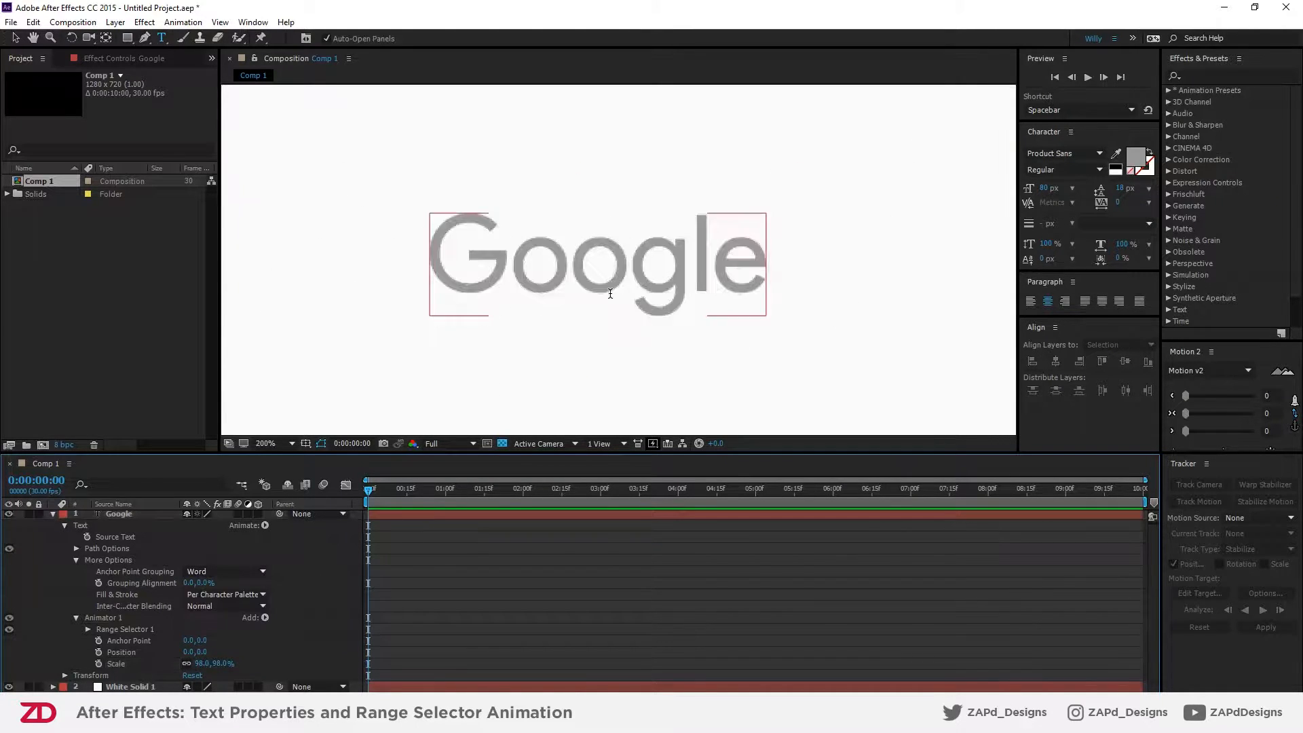
{"action": "left_click", "coordinate": [751, 254]}
{"action": "type", "text": "Playu"}
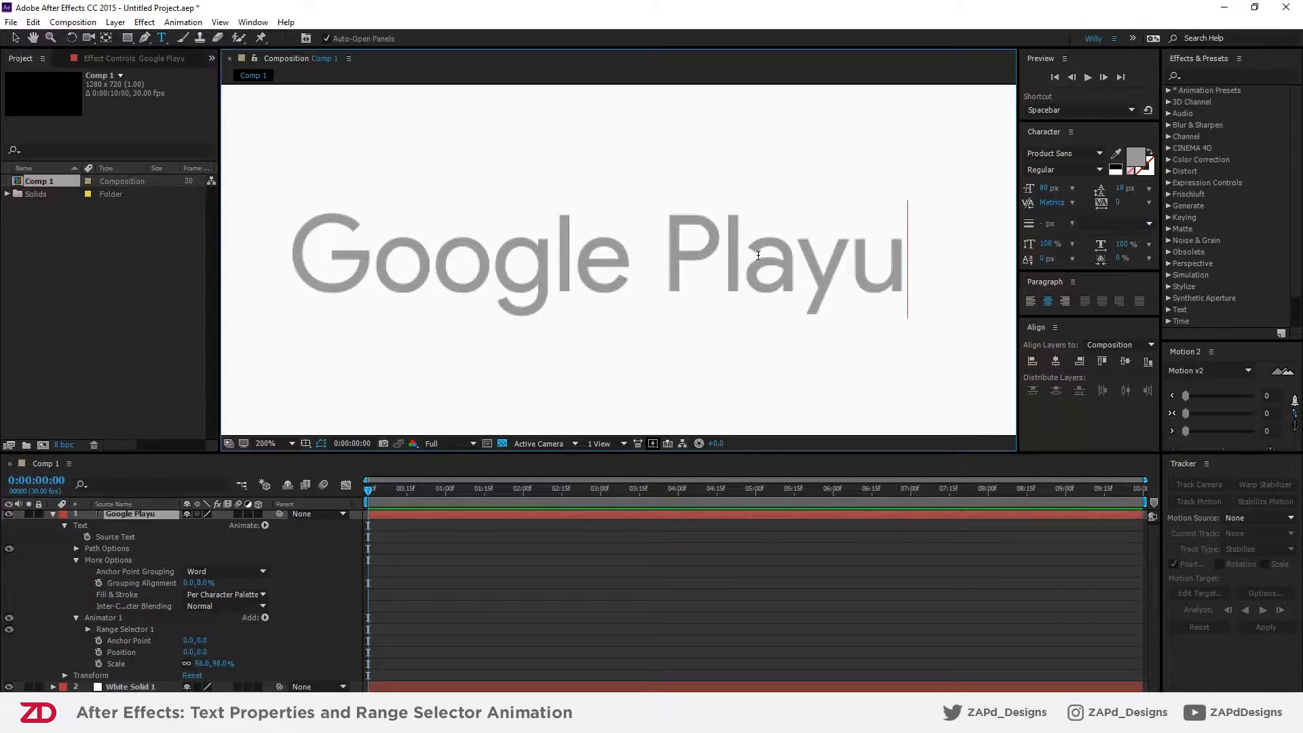
{"action": "key", "text": "BackSpace"}
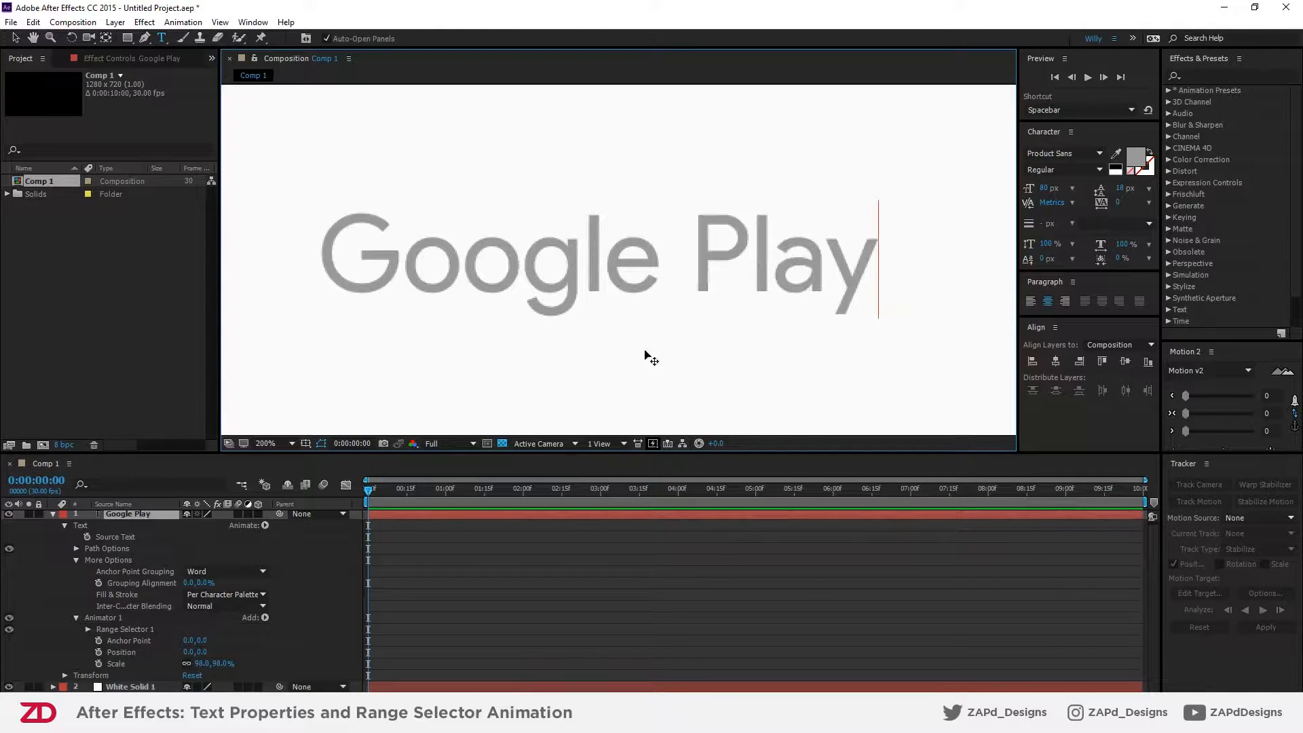
{"action": "left_click", "coordinate": [336, 551]}
- Try shrinking both words to about 69% with the animator's Scale, then set it to 100%
{"action": "left_click_drag", "start_coordinate": [220, 663], "coordinate": [204, 665]}
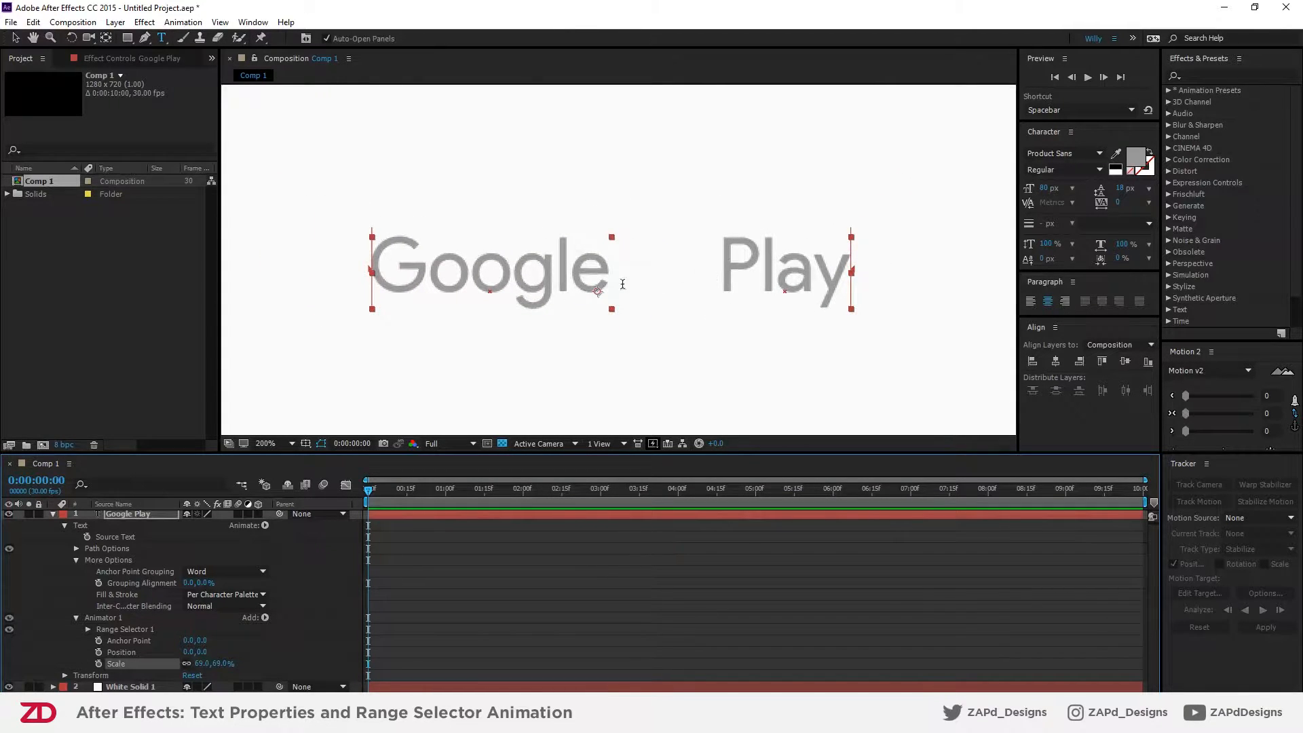
{"action": "left_click", "coordinate": [220, 664]}
{"action": "key", "text": "Return"}
- Set the Anchor Point Grouping to All, test it with a Scale change and undo the scaling
{"action": "left_click", "coordinate": [224, 572]}
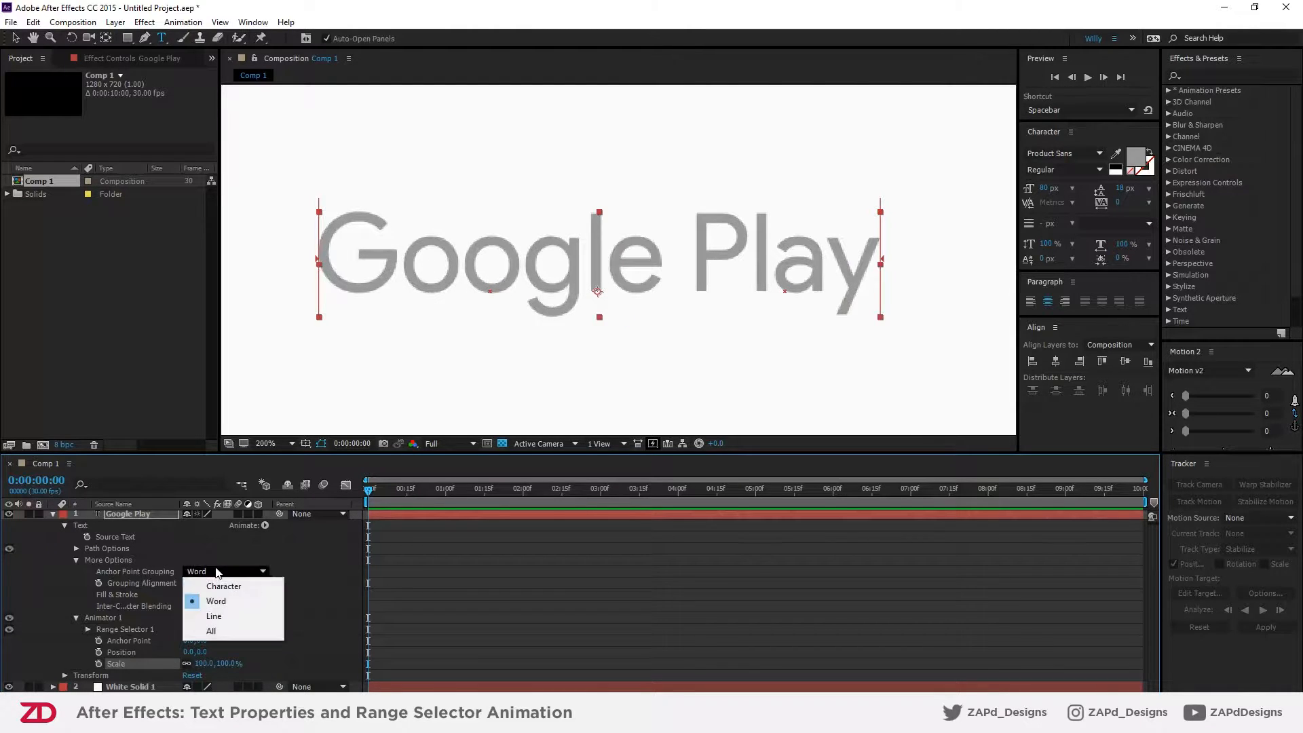
{"action": "left_click", "coordinate": [221, 632]}
{"action": "left_click_drag", "start_coordinate": [211, 663], "coordinate": [223, 665]}
{"action": "key", "text": "ctrl+z"}
{"action": "scroll", "coordinate": [600, 271], "scroll_direction": "up", "scroll_amount": 2}
{"action": "scroll", "coordinate": [599, 271], "scroll_direction": "down", "scroll_amount": 3}
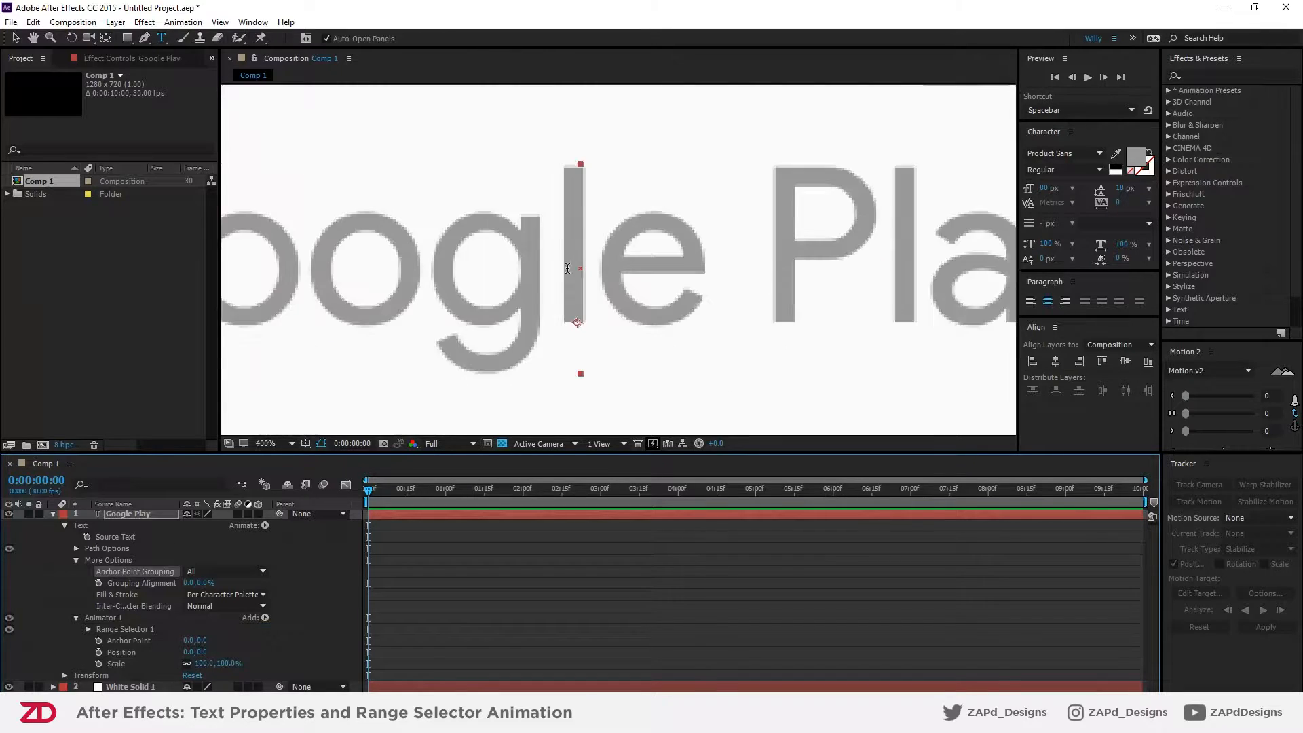
- Set the Anchor Point Grouping to Line and add a second text line reading "is awesome"
{"action": "left_click", "coordinate": [221, 572]}
{"action": "left_click", "coordinate": [224, 619]}
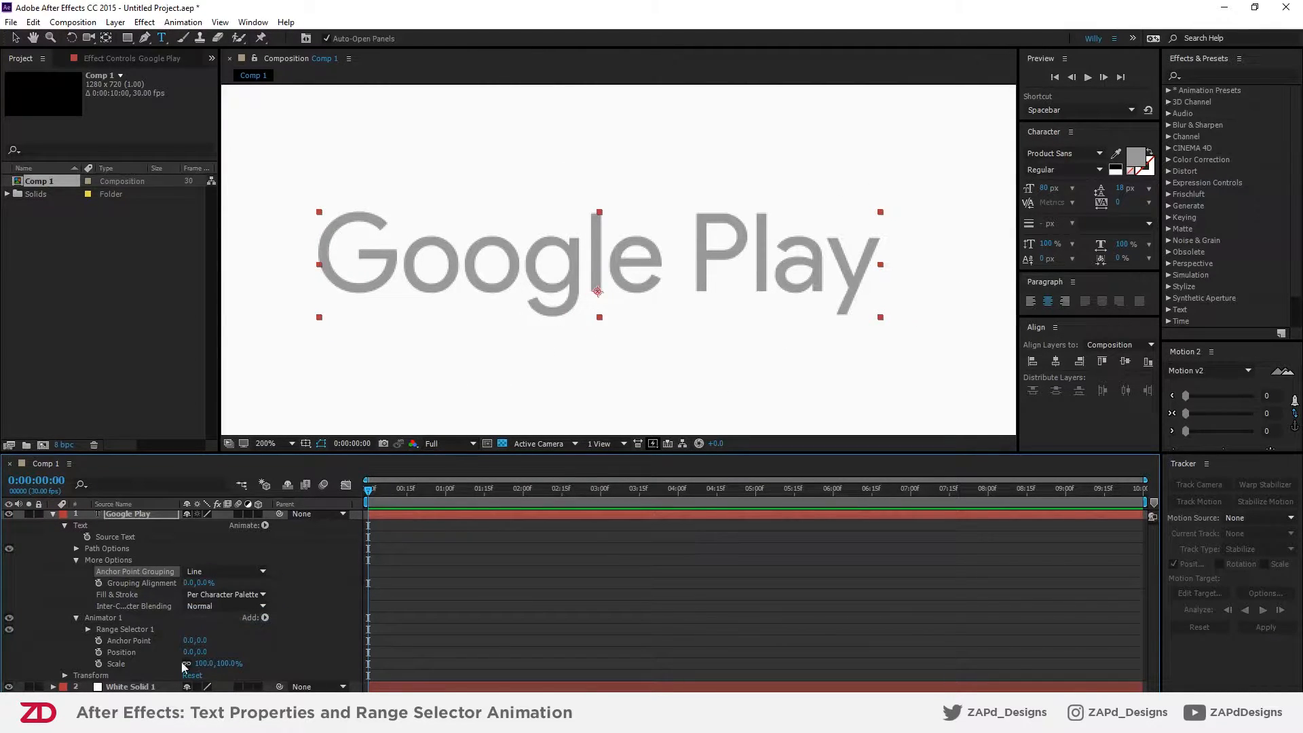
{"action": "left_click", "coordinate": [874, 248]}
{"action": "key", "text": "Return"}
{"action": "type", "text": "is awesome"}
- Increase the leading of all the text to 79 px so the two lines separate
{"action": "key", "text": "ctrl+a"}
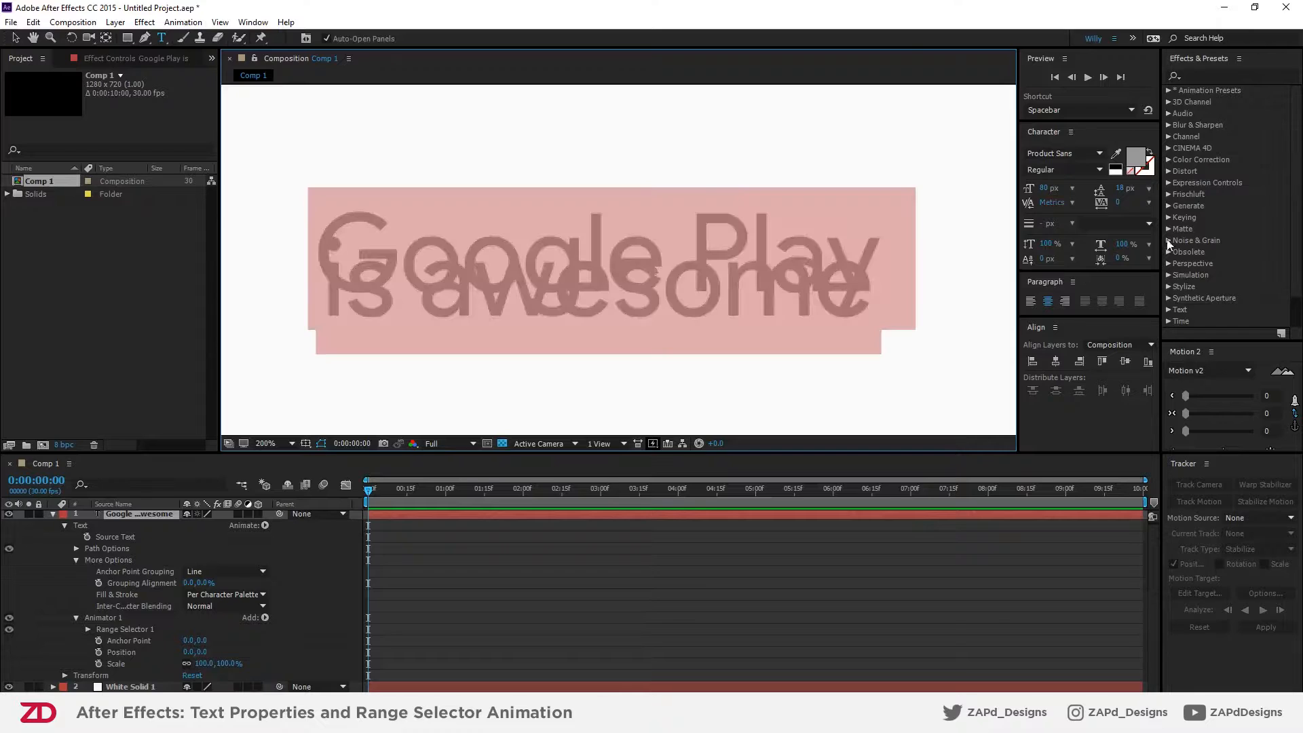
{"action": "left_click_drag", "start_coordinate": [1124, 191], "coordinate": [1166, 185]}
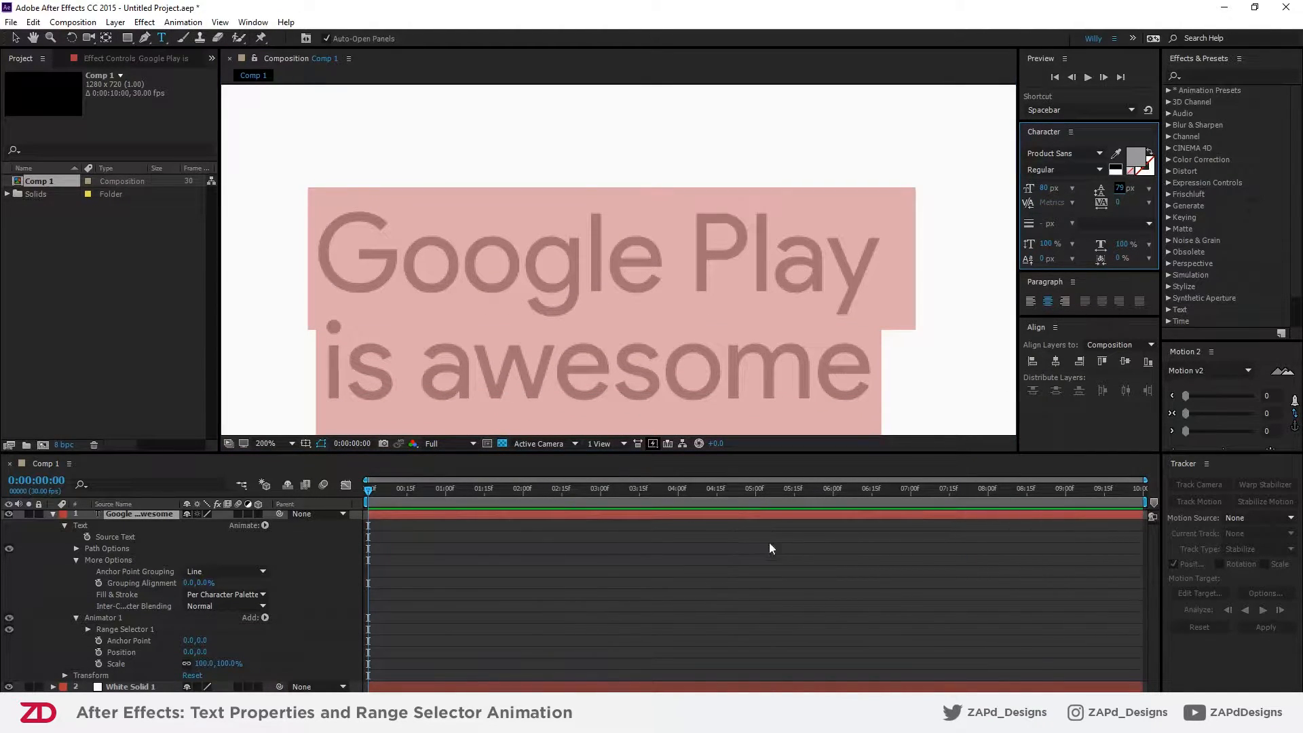
{"action": "left_click", "coordinate": [669, 576]}
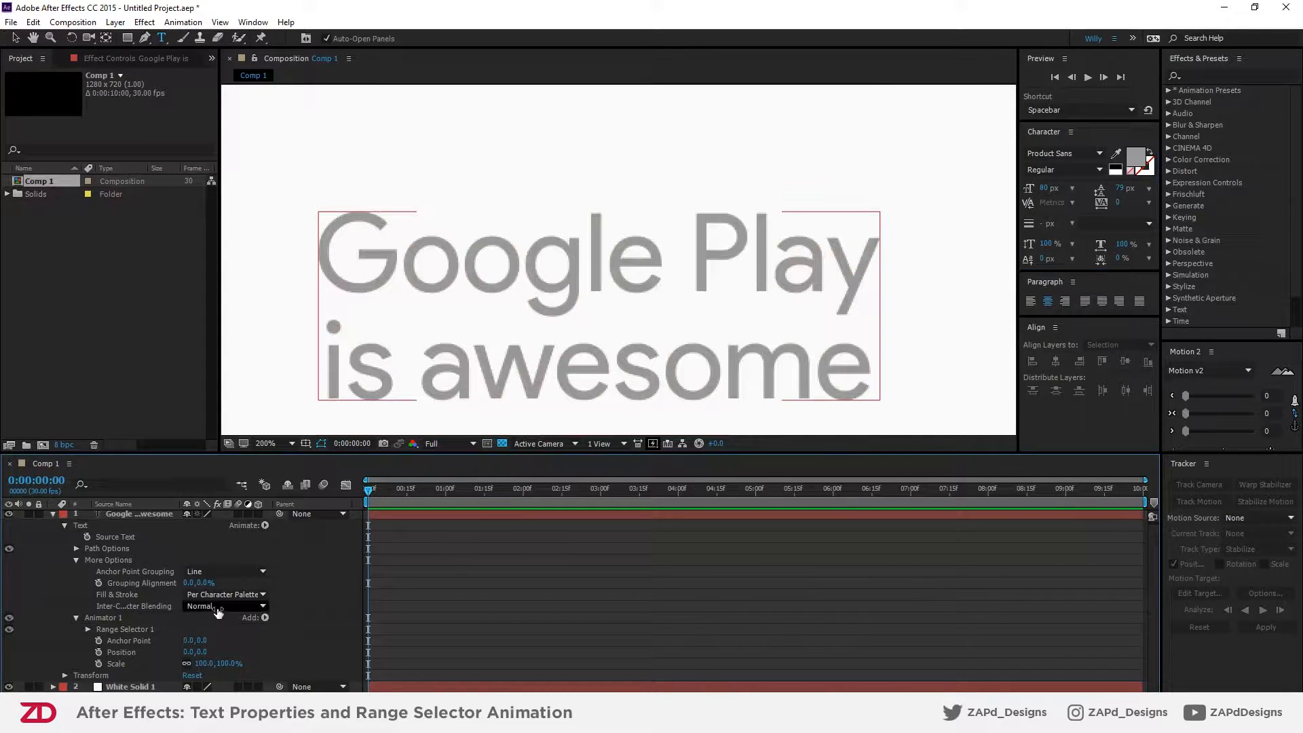
- Try scaling the two text lines with the animator's Scale and undo the changes
{"action": "left_click_drag", "start_coordinate": [227, 665], "coordinate": [198, 639]}
{"action": "key", "text": "ctrl+z"}
{"action": "key", "text": "ctrl+z"}
{"action": "key", "text": "space"}
{"action": "left_click_drag", "start_coordinate": [631, 358], "coordinate": [614, 303]}
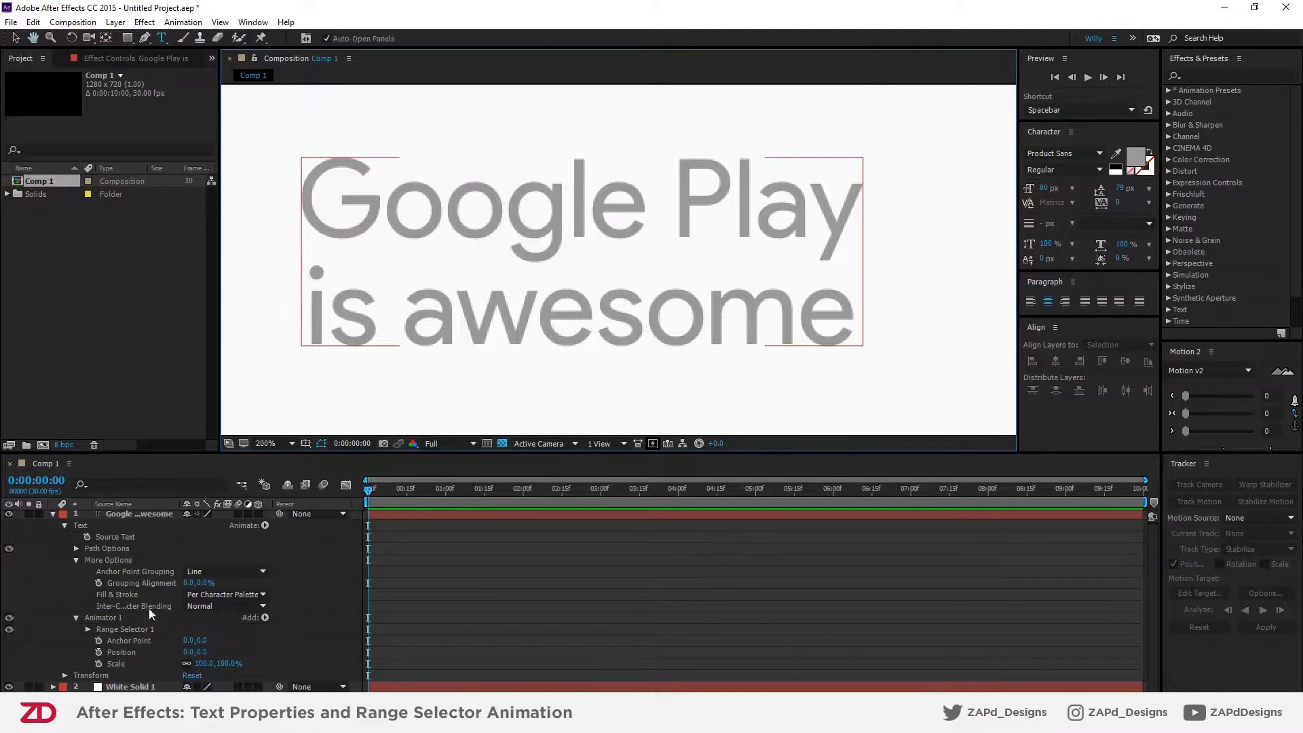
- Compare the animator's Anchor Point with the layer's Transform properties, undoing a trial anchor shift and collapsing Transform
{"action": "left_click", "coordinate": [136, 642]}
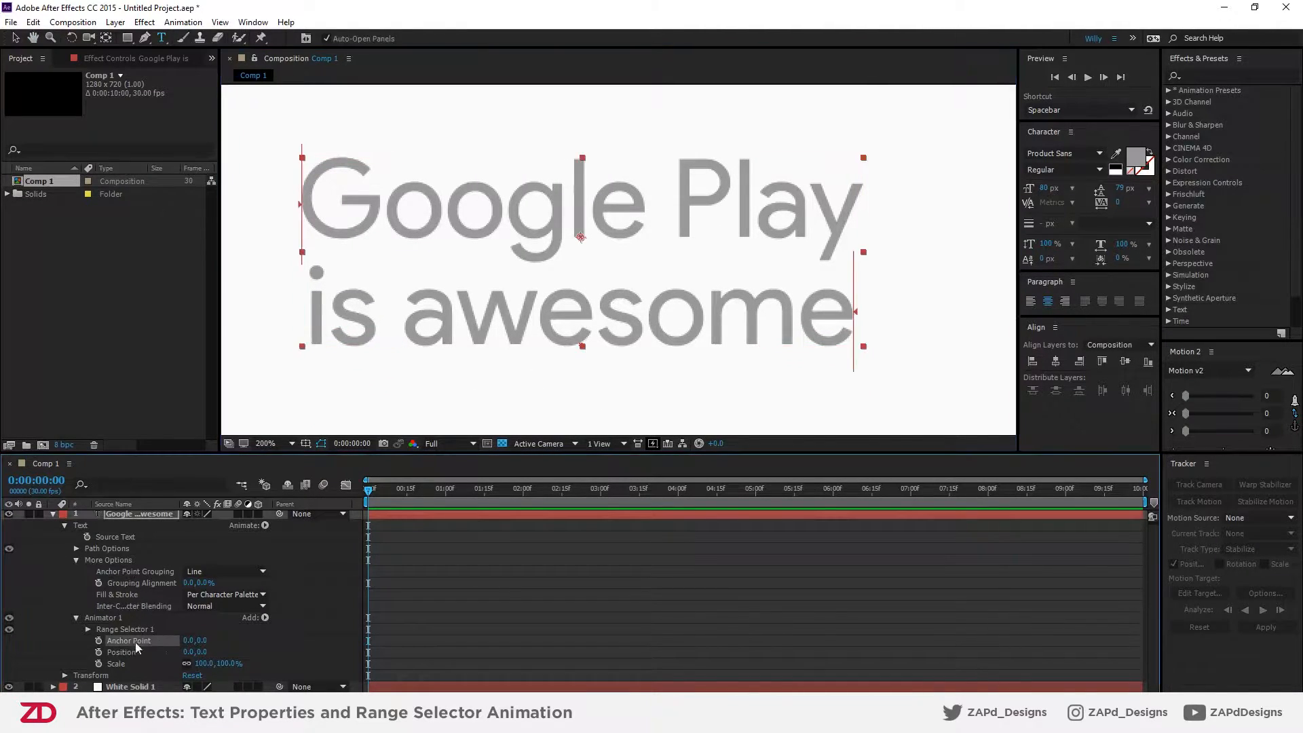
{"action": "left_click", "coordinate": [64, 677]}
{"action": "mouse_move", "coordinate": [198, 640]}
{"action": "left_mouse_down"}
{"action": "mouse_move", "coordinate": [184, 641]}
{"action": "mouse_move", "coordinate": [218, 641]}
{"action": "mouse_move", "coordinate": [204, 642]}
{"action": "left_mouse_up"}
{"action": "key", "text": "ctrl+z"}
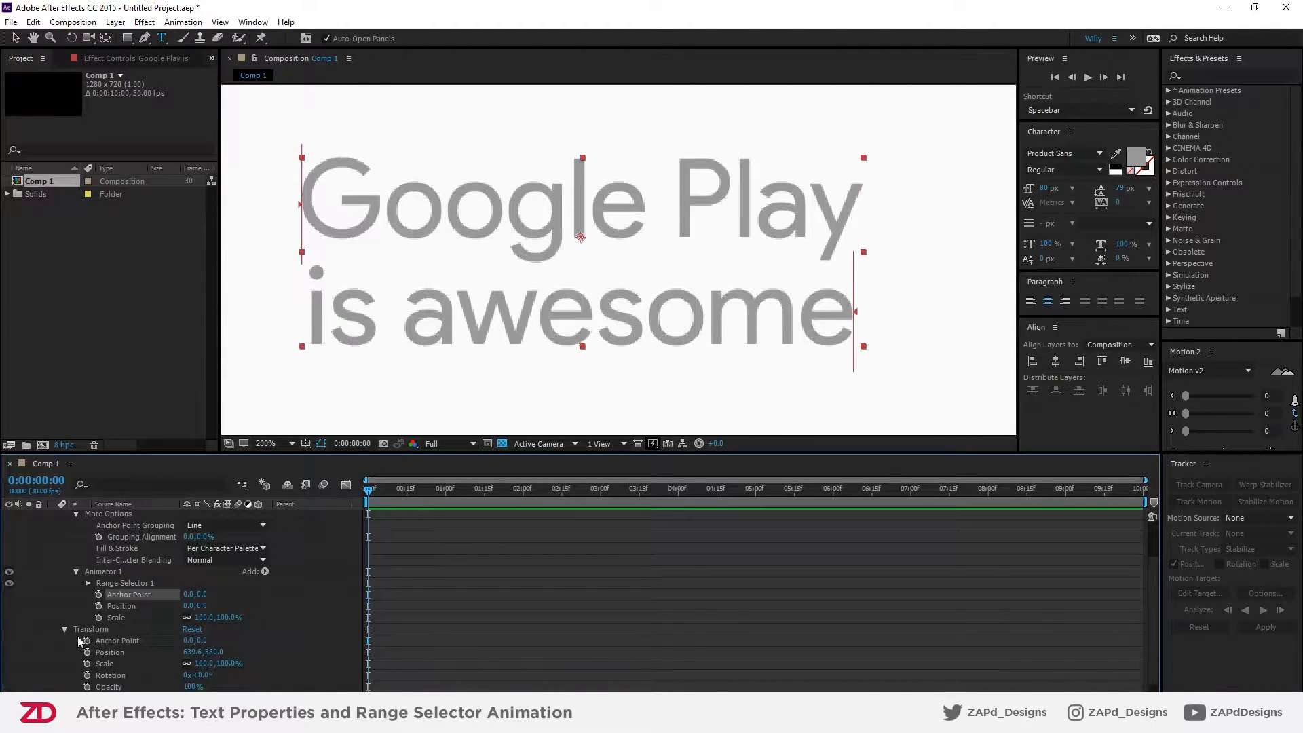
{"action": "left_click", "coordinate": [65, 629]}
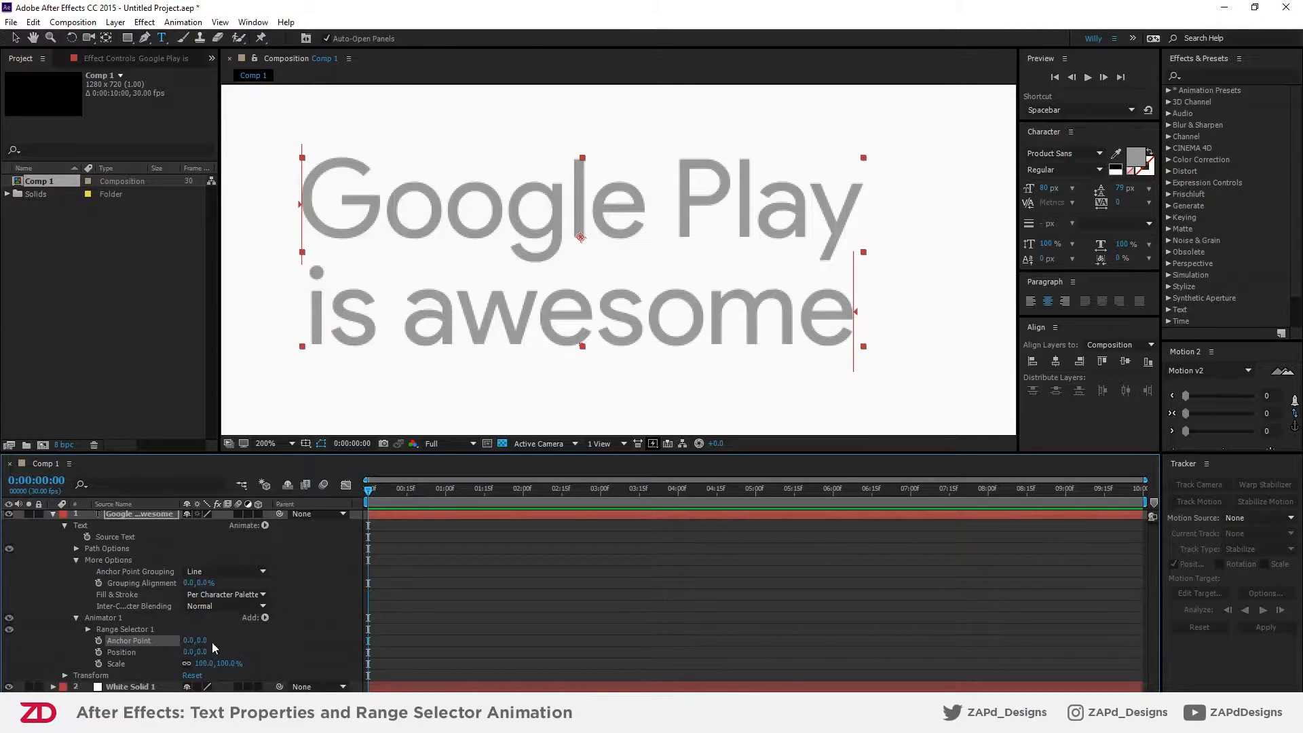
- Offset the animator's Anchor Point vertically to about -20, undoing the excess adjustment
{"action": "left_click_drag", "start_coordinate": [197, 641], "coordinate": [188, 640]}
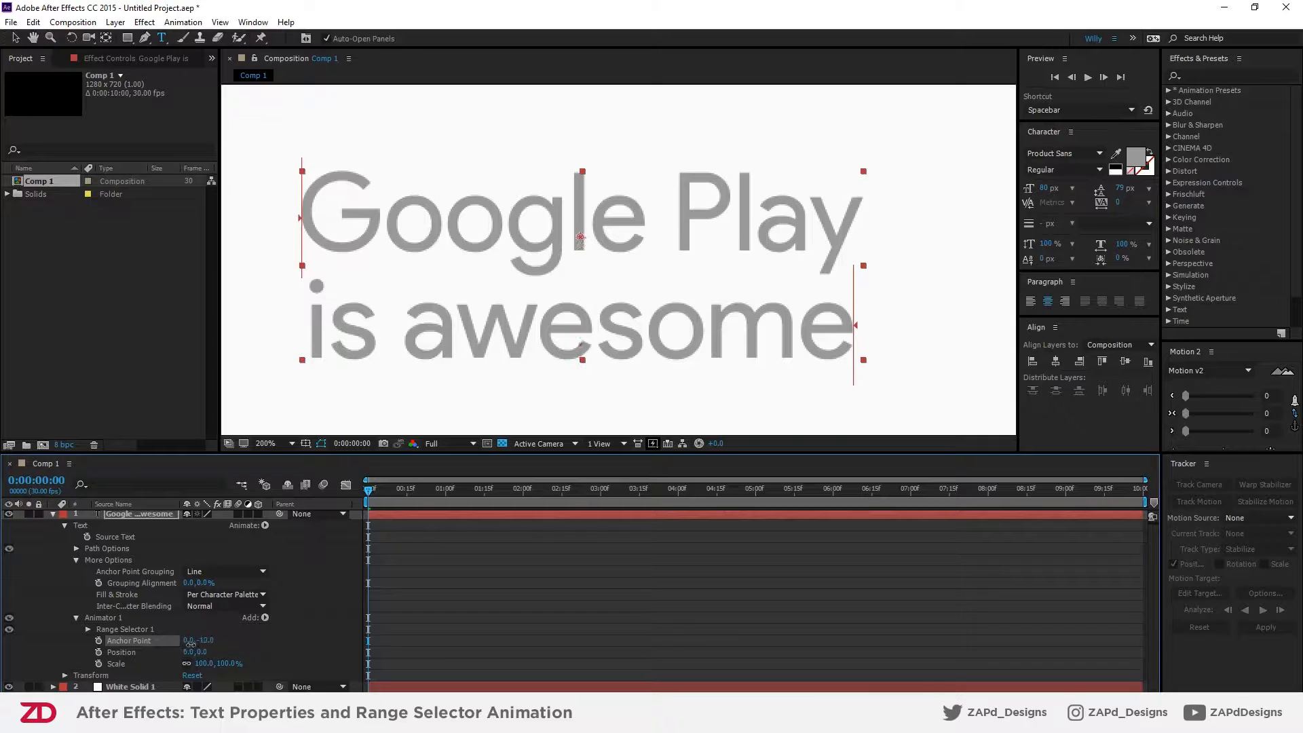
{"action": "key", "text": "period"}
{"action": "key", "text": "comma"}
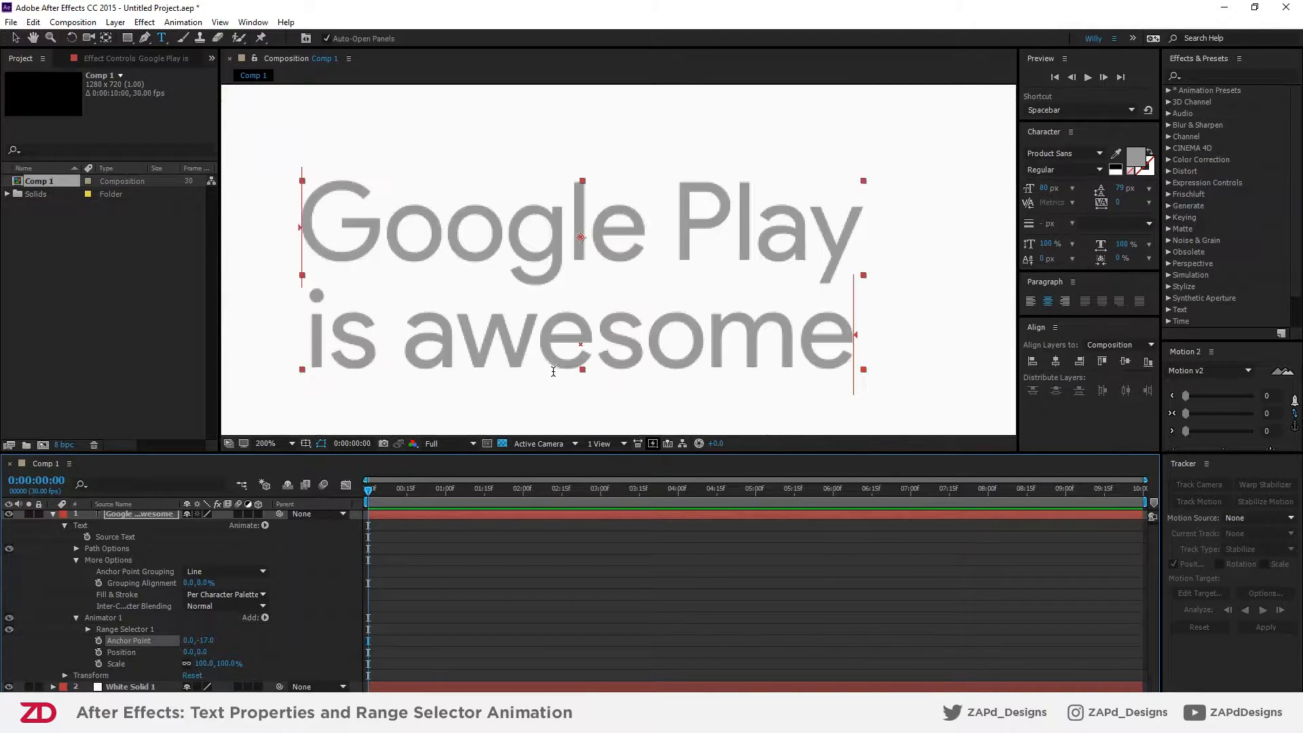
{"action": "mouse_move", "coordinate": [207, 645]}
{"action": "left_mouse_down"}
{"action": "mouse_move", "coordinate": [199, 666]}
{"action": "mouse_move", "coordinate": [259, 666]}
{"action": "mouse_move", "coordinate": [198, 666]}
{"action": "left_mouse_up"}
{"action": "key", "text": "ctrl+z"}
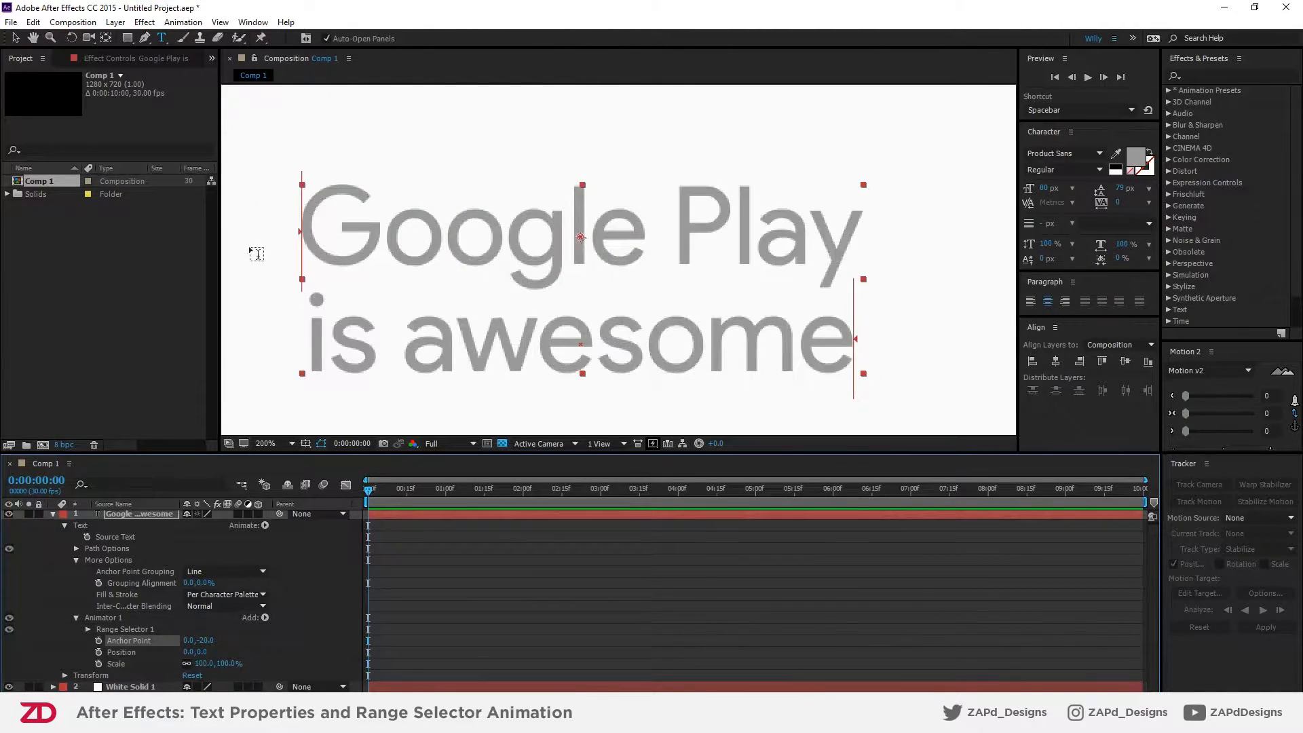
- Delete the "is awesome" line so that the text reads only "Google Play"
{"action": "left_click_drag", "start_coordinate": [313, 357], "coordinate": [1086, 364]}
{"action": "key", "text": "BackSpace"}
{"action": "key", "text": "BackSpace"}
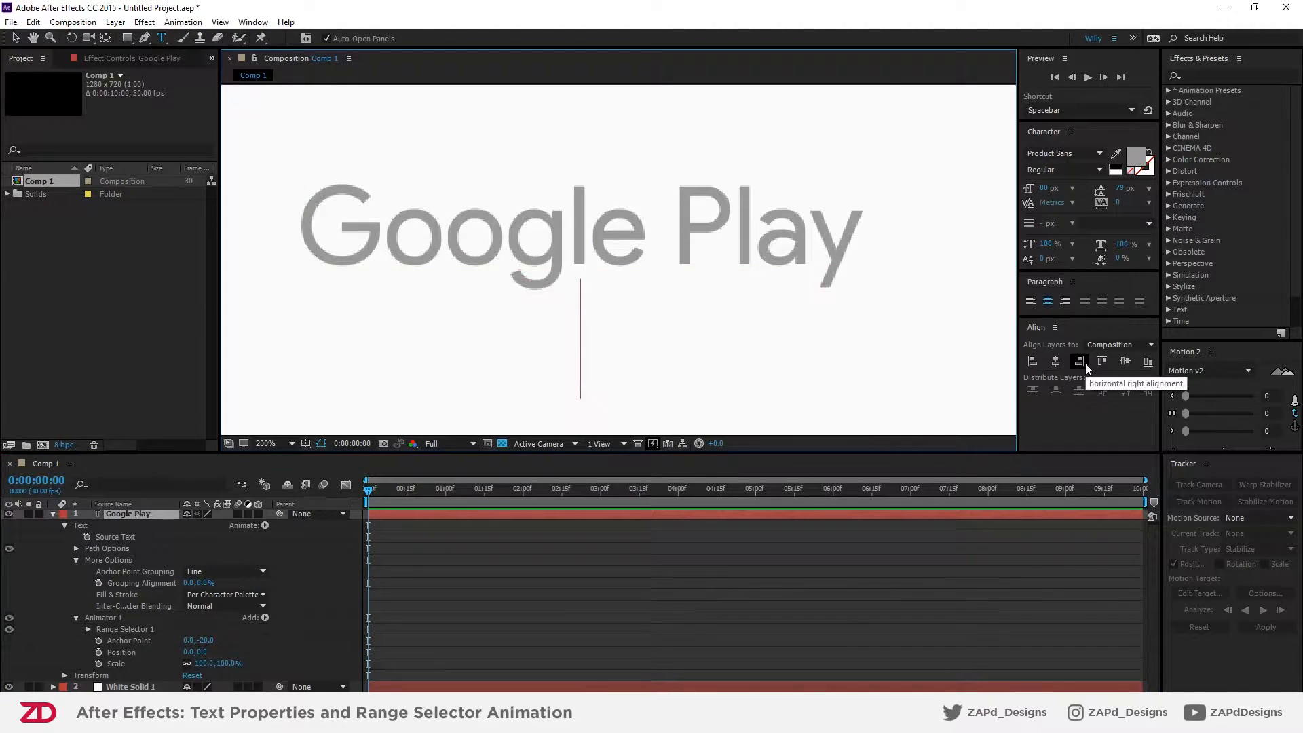
{"action": "left_click", "coordinate": [389, 535]}
{"action": "scroll", "coordinate": [603, 299], "scroll_direction": "down", "scroll_amount": 4}
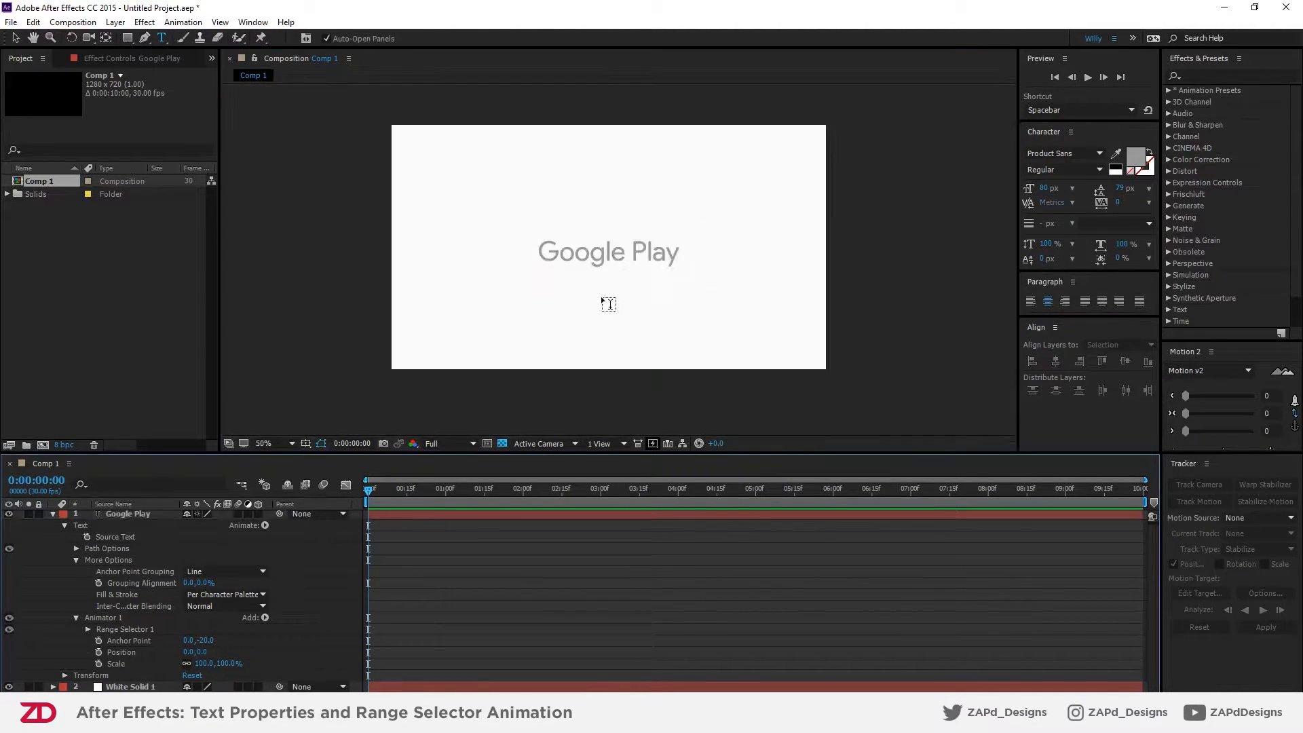
{"action": "scroll", "coordinate": [603, 300], "scroll_direction": "up", "scroll_amount": 4}
{"action": "left_click_drag", "start_coordinate": [634, 254], "coordinate": [636, 299]}
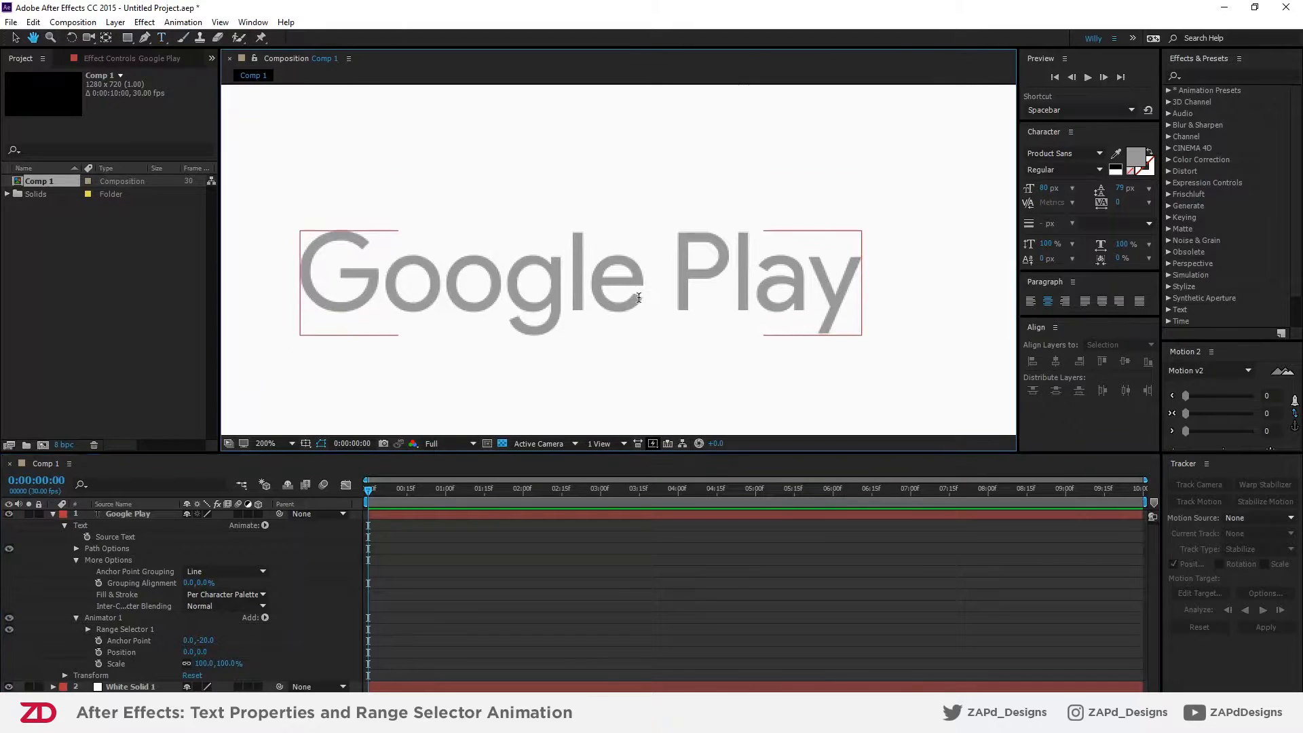
- Try further changes to the animator's Anchor Point and Scale without keeping them
{"action": "left_click_drag", "start_coordinate": [203, 642], "coordinate": [184, 642]}
{"action": "key", "text": "ctrl+z"}
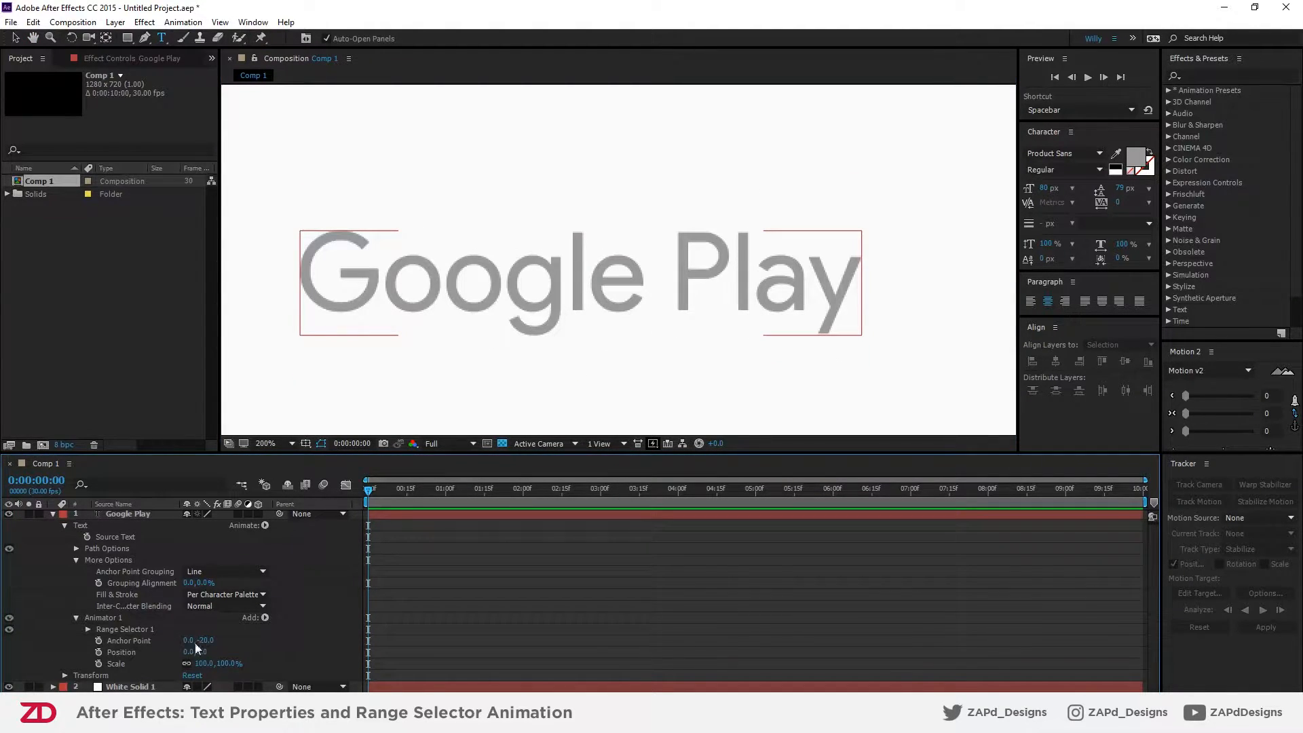
{"action": "mouse_move", "coordinate": [216, 662]}
{"action": "left_mouse_down"}
{"action": "mouse_move", "coordinate": [152, 662]}
{"action": "mouse_move", "coordinate": [215, 662]}
{"action": "left_mouse_up"}
- Set the Anchor Point Grouping to All and collapse More Options after viewing the blending and fill choices
{"action": "left_click", "coordinate": [212, 572]}
{"action": "left_click", "coordinate": [218, 630]}
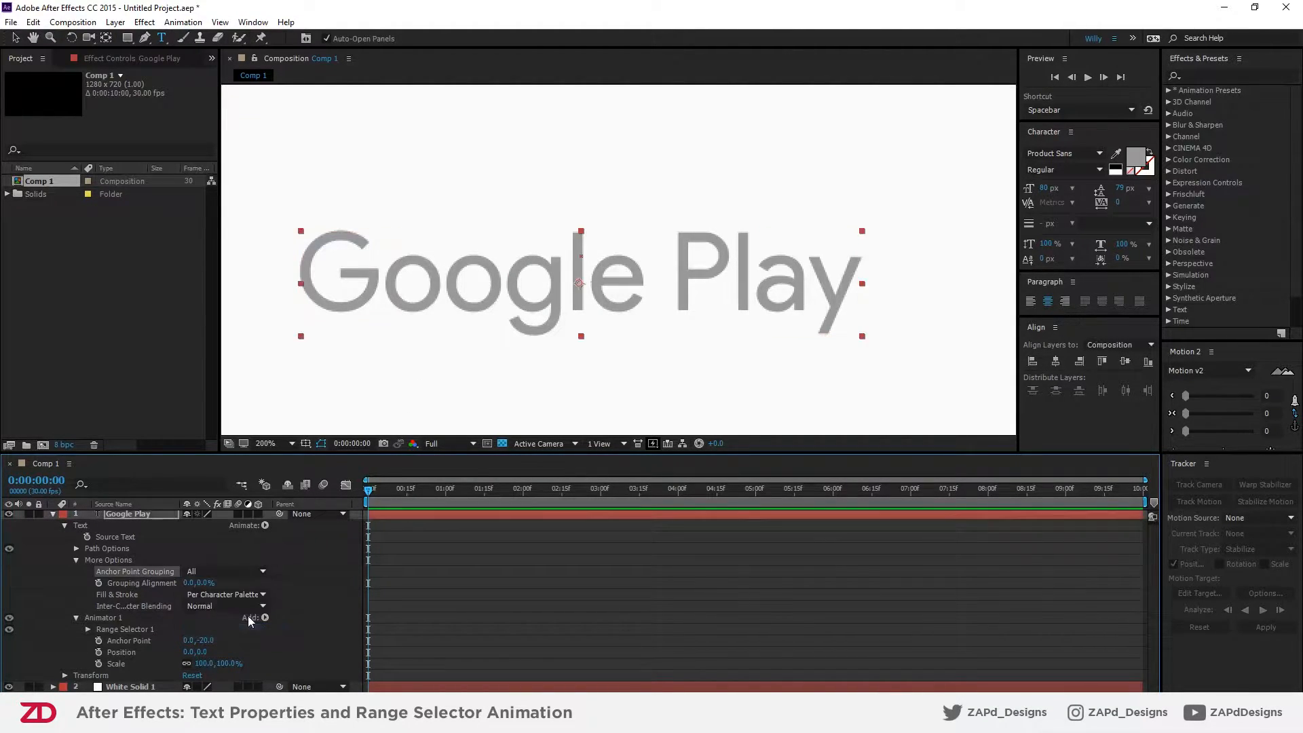
{"action": "left_click", "coordinate": [202, 608]}
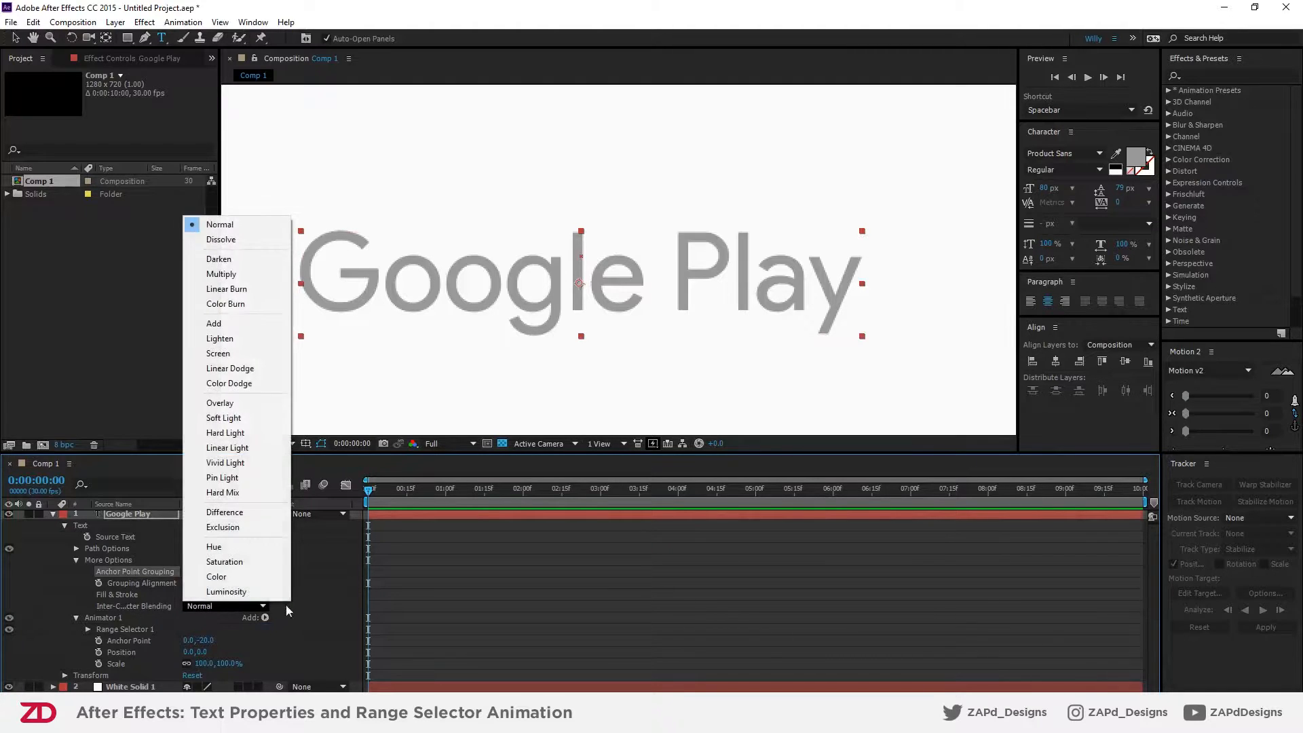
{"action": "left_click", "coordinate": [224, 595]}
{"action": "left_click", "coordinate": [224, 595]}
{"action": "left_click", "coordinate": [309, 574]}
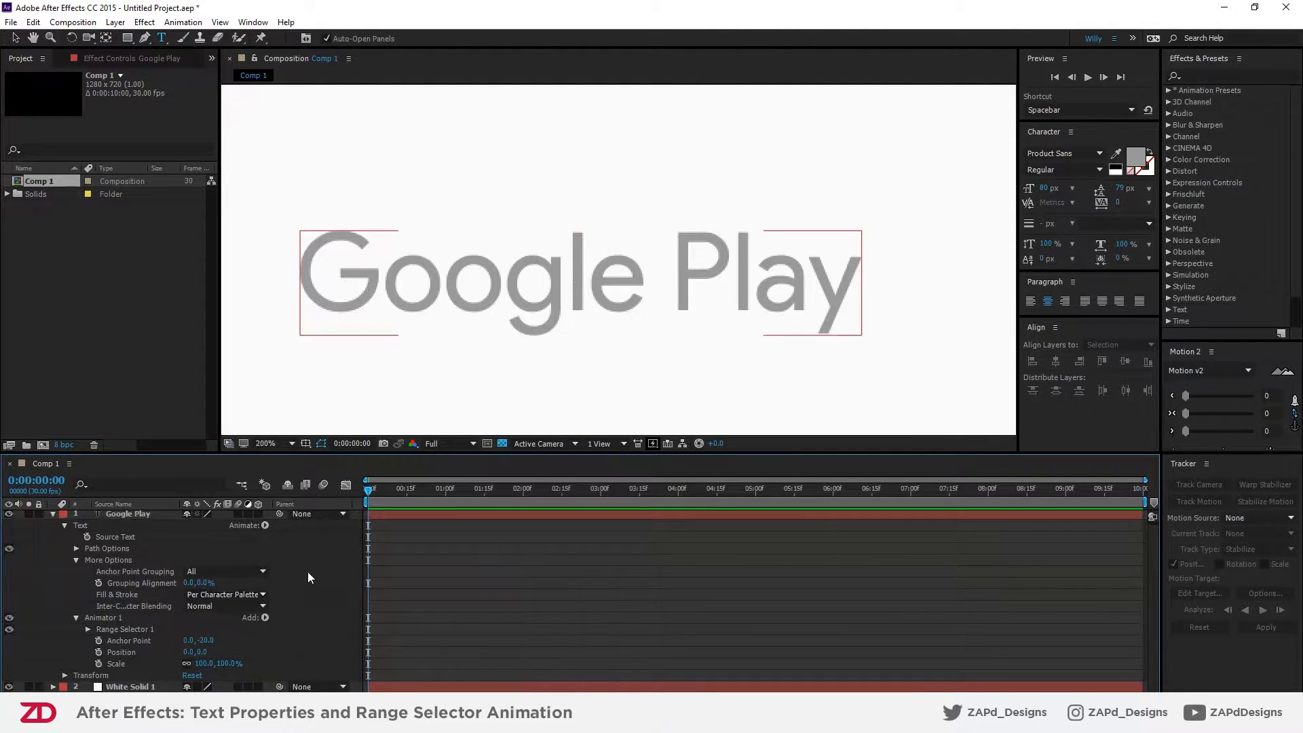
{"action": "left_click", "coordinate": [76, 560]}
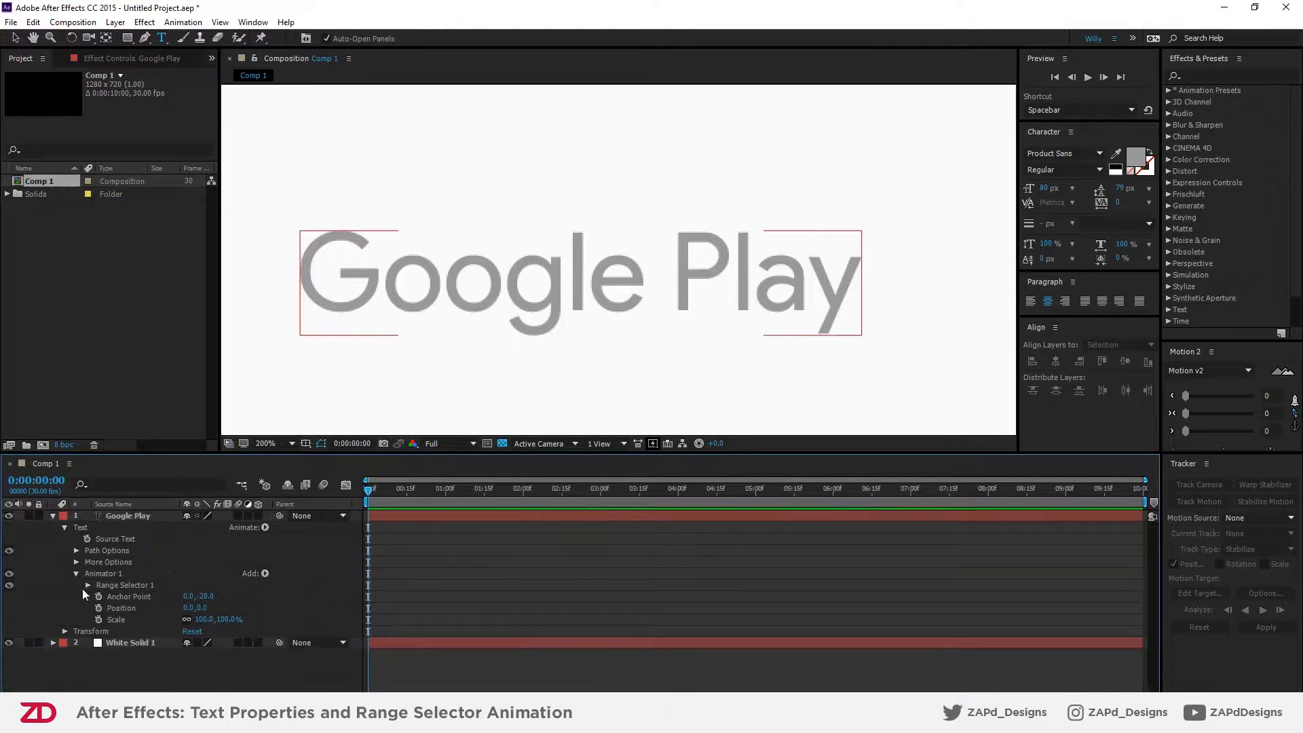
- Add a Skew property to the text animator, set its Skew Axis to 30°, and undo the trial skew amount
{"action": "left_click", "coordinate": [266, 574]}
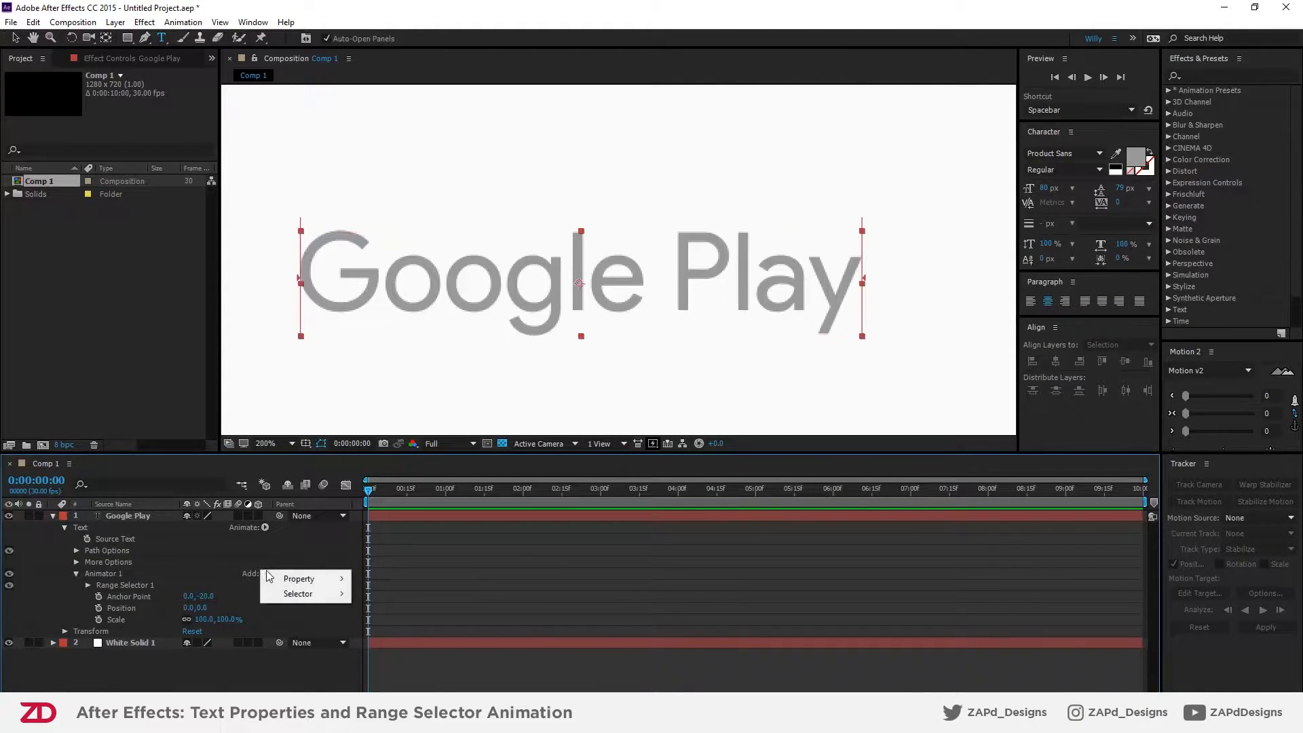
{"action": "mouse_move", "coordinate": [295, 584]}
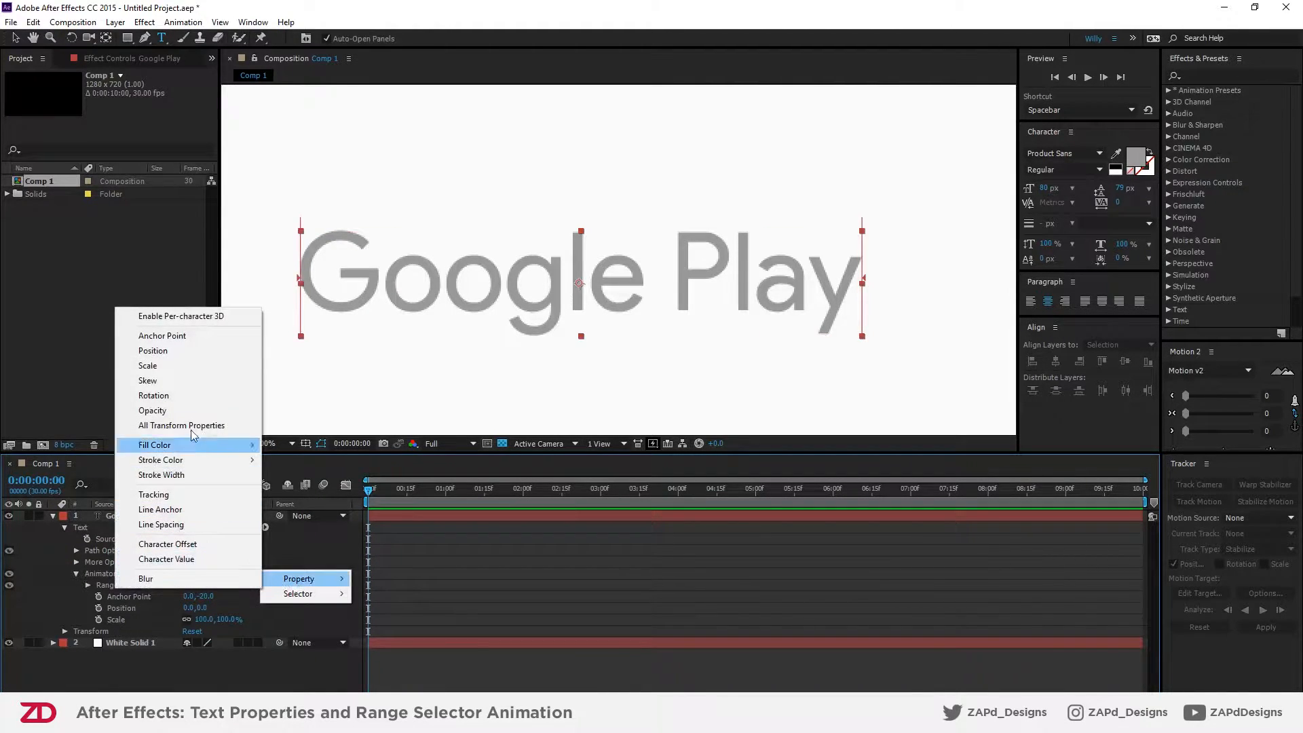
{"action": "left_click", "coordinate": [163, 382]}
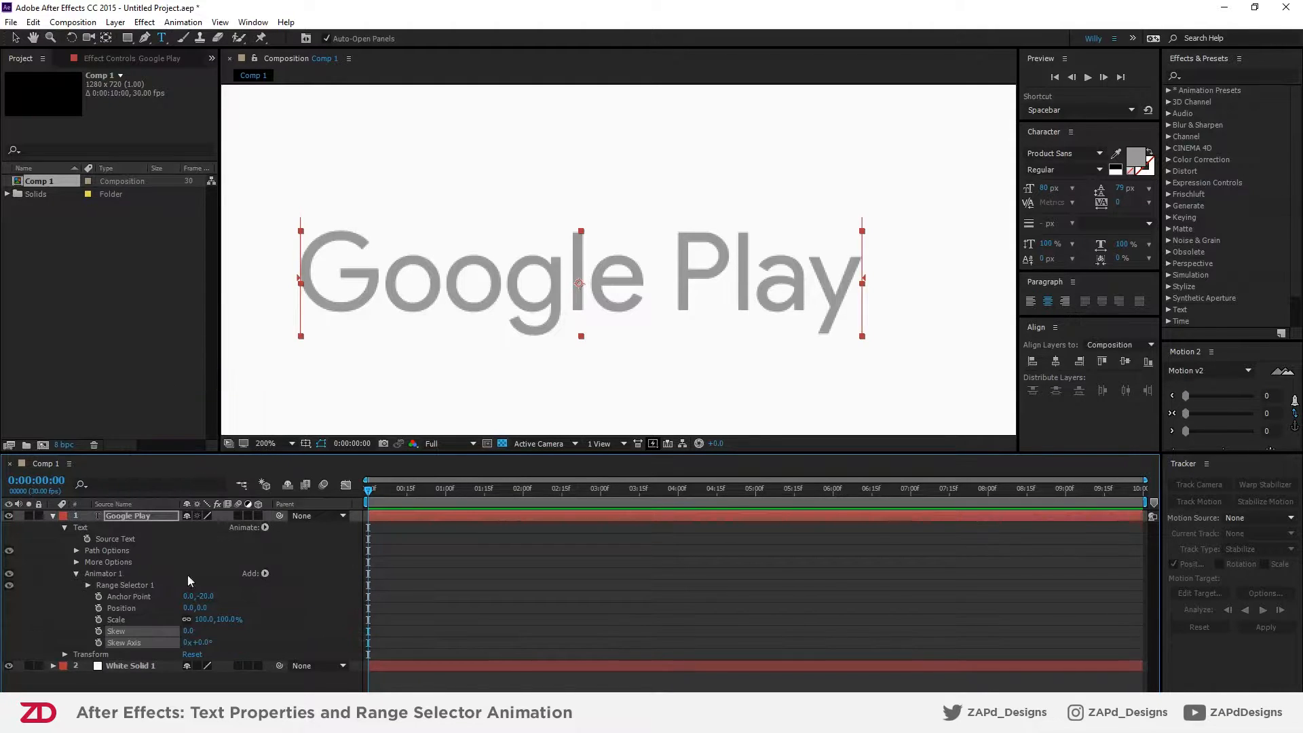
{"action": "mouse_move", "coordinate": [189, 632]}
{"action": "left_mouse_down"}
{"action": "mouse_move", "coordinate": [203, 632]}
{"action": "mouse_move", "coordinate": [163, 633]}
{"action": "mouse_move", "coordinate": [222, 642]}
{"action": "mouse_move", "coordinate": [173, 631]}
{"action": "left_mouse_up"}
{"action": "key", "text": "ctrl+z"}
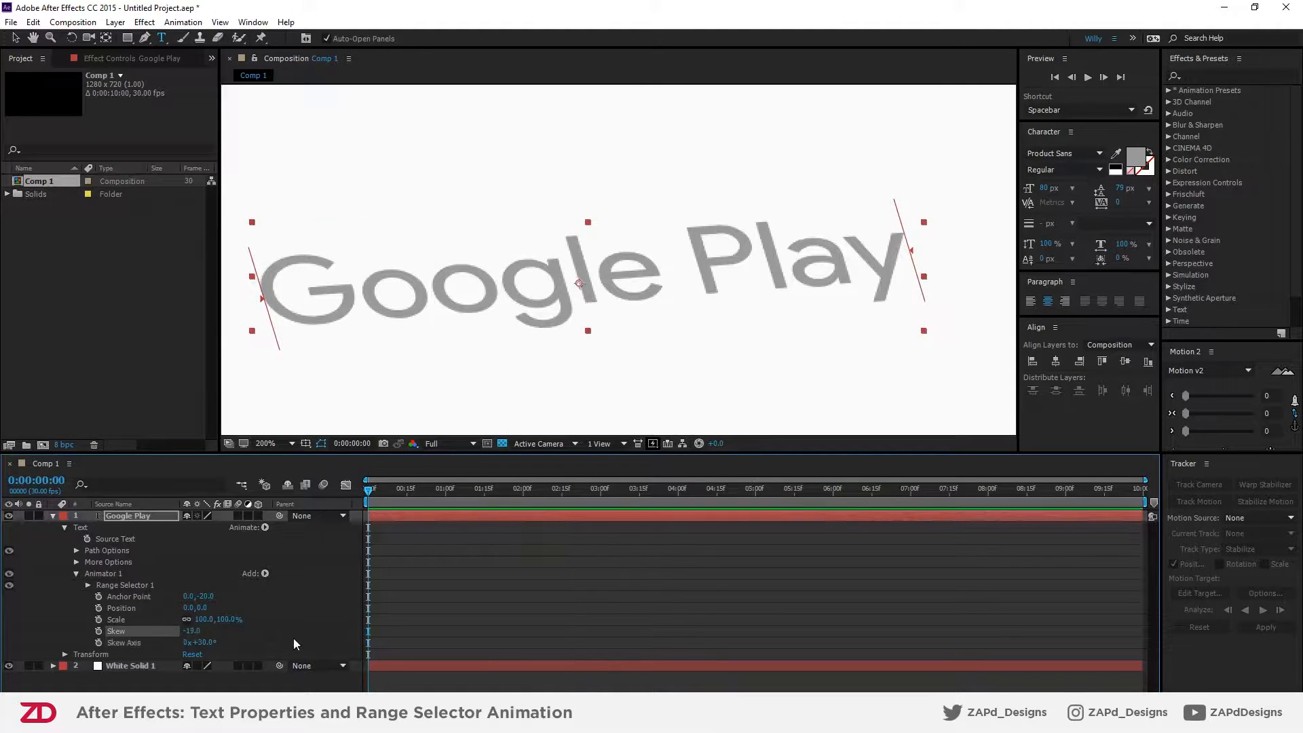
{"action": "left_click", "coordinate": [296, 642]}
{"action": "scroll", "coordinate": [558, 370], "scroll_direction": "down", "scroll_amount": 2}
{"action": "scroll", "coordinate": [557, 369], "scroll_direction": "up", "scroll_amount": 1}
{"action": "key", "text": "ctrl+z"}
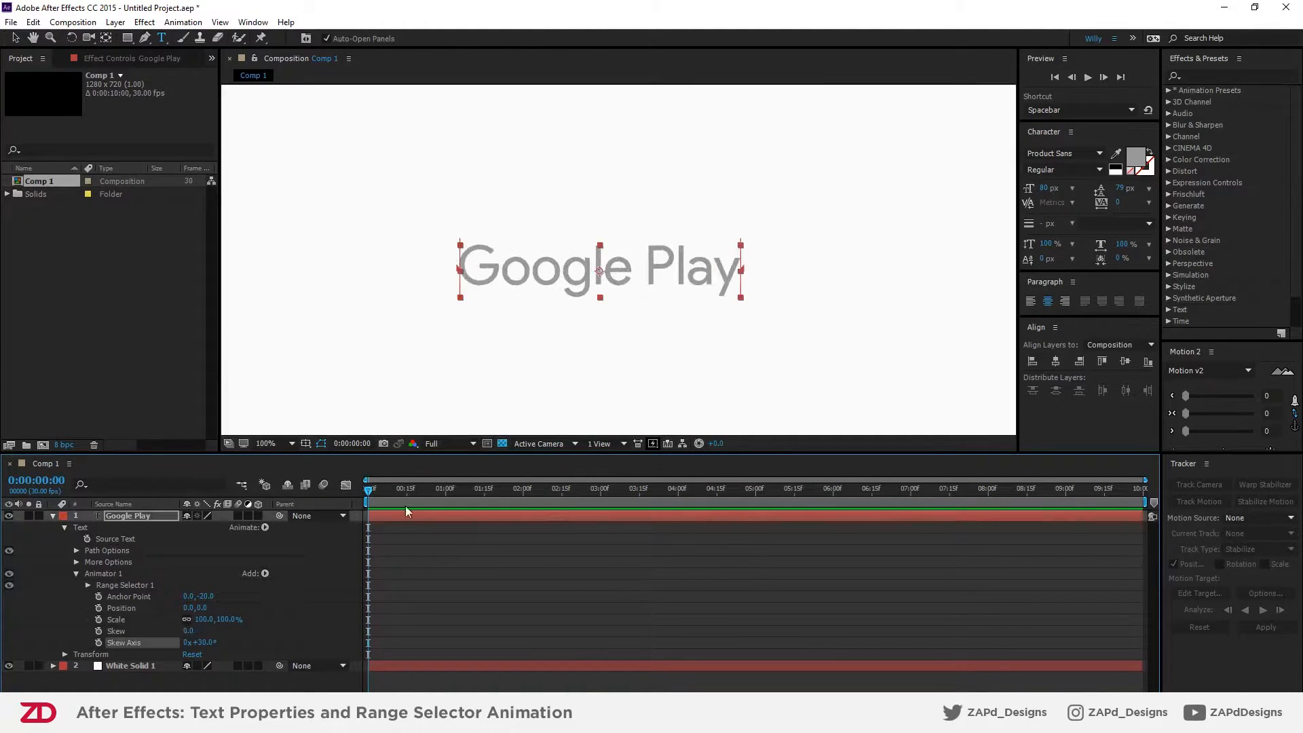
- Add a Rotation property to the text animator
{"action": "left_click", "coordinate": [265, 574]}
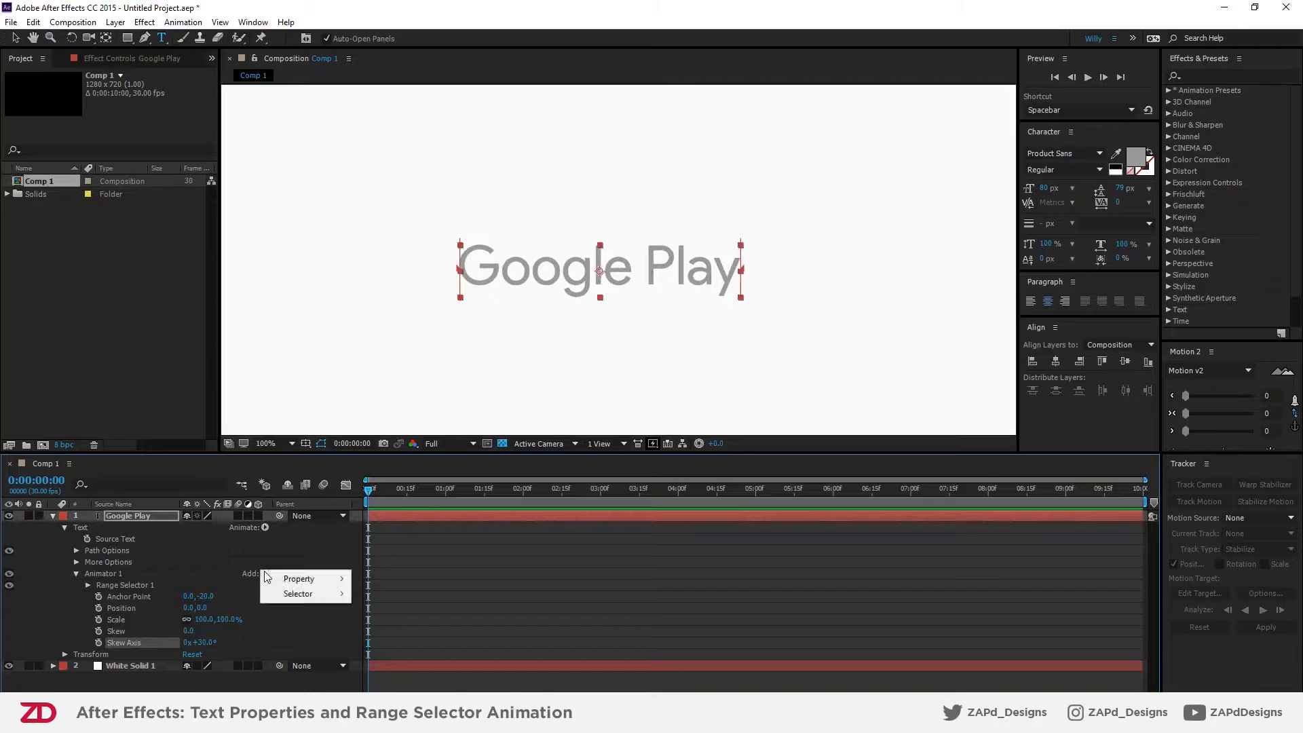
{"action": "mouse_move", "coordinate": [285, 579]}
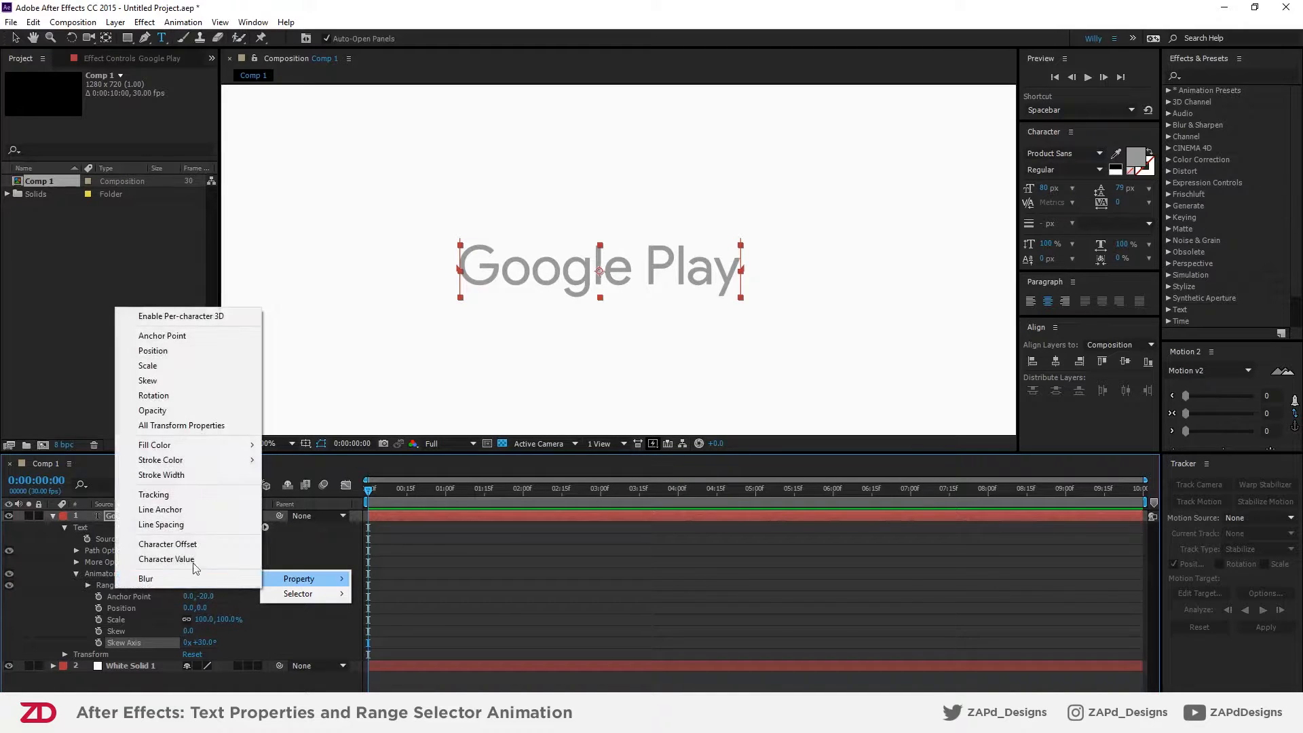
{"action": "left_click", "coordinate": [179, 397]}
{"action": "mouse_move", "coordinate": [205, 657]}
{"action": "left_mouse_down"}
{"action": "mouse_move", "coordinate": [220, 655]}
{"action": "mouse_move", "coordinate": [204, 654]}
{"action": "left_mouse_up"}
{"action": "scroll", "coordinate": [601, 258], "scroll_direction": "up", "scroll_amount": 2}
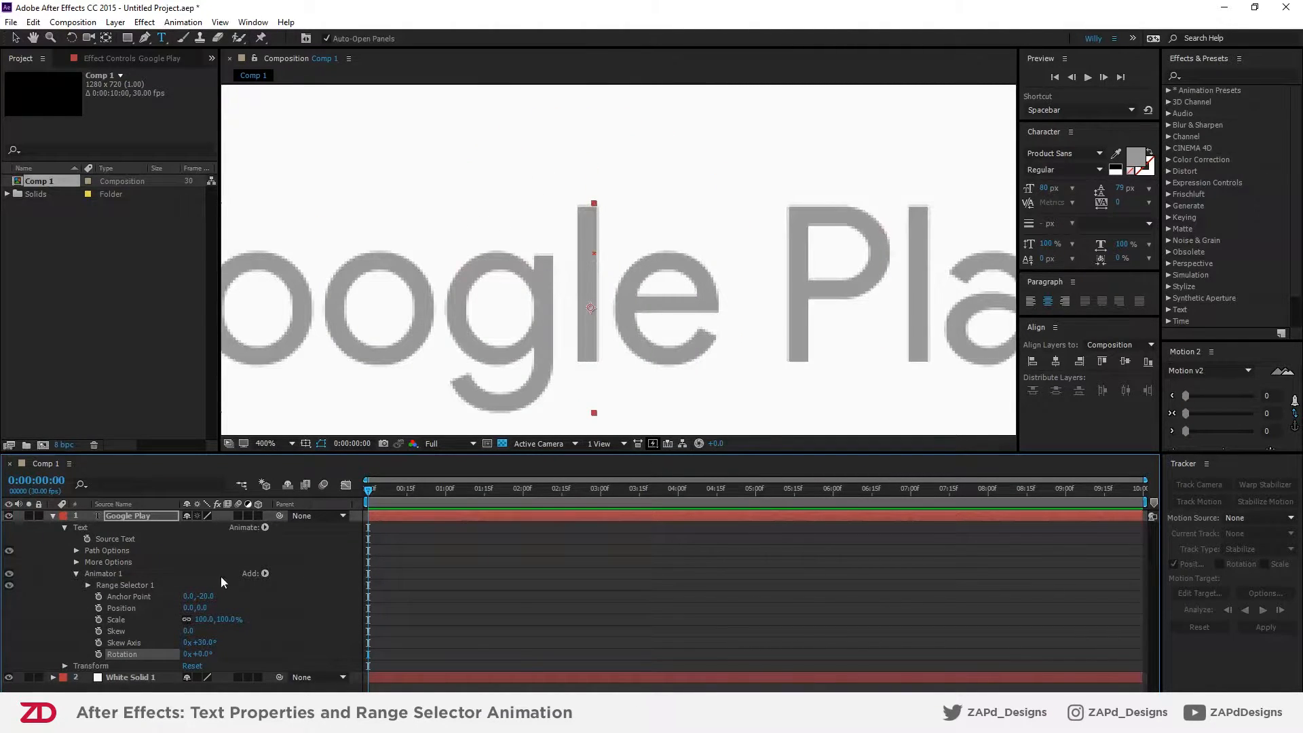
- Set the vertical value of the animator's Anchor Point to -5
{"action": "left_click_drag", "start_coordinate": [213, 597], "coordinate": [220, 594]}
{"action": "scroll", "coordinate": [558, 356], "scroll_direction": "down", "scroll_amount": 6}
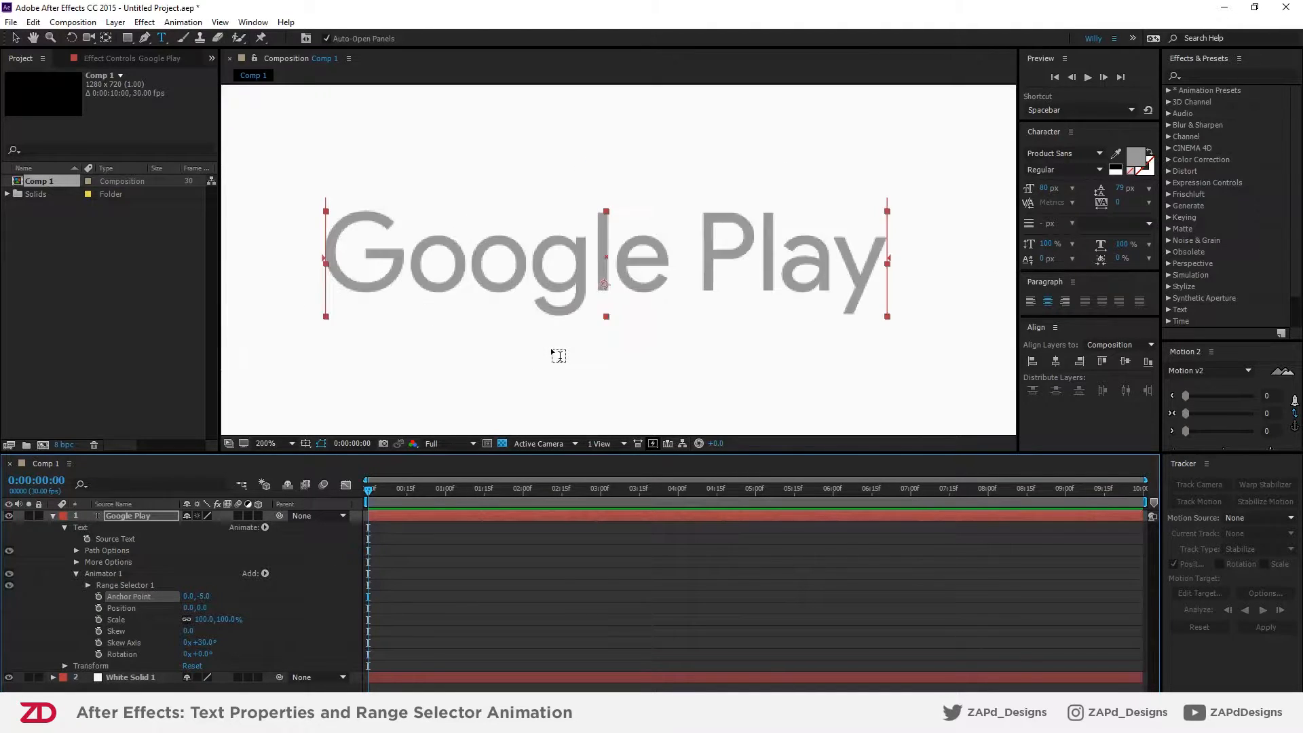
{"action": "scroll", "coordinate": [611, 291], "scroll_direction": "up", "scroll_amount": 2}
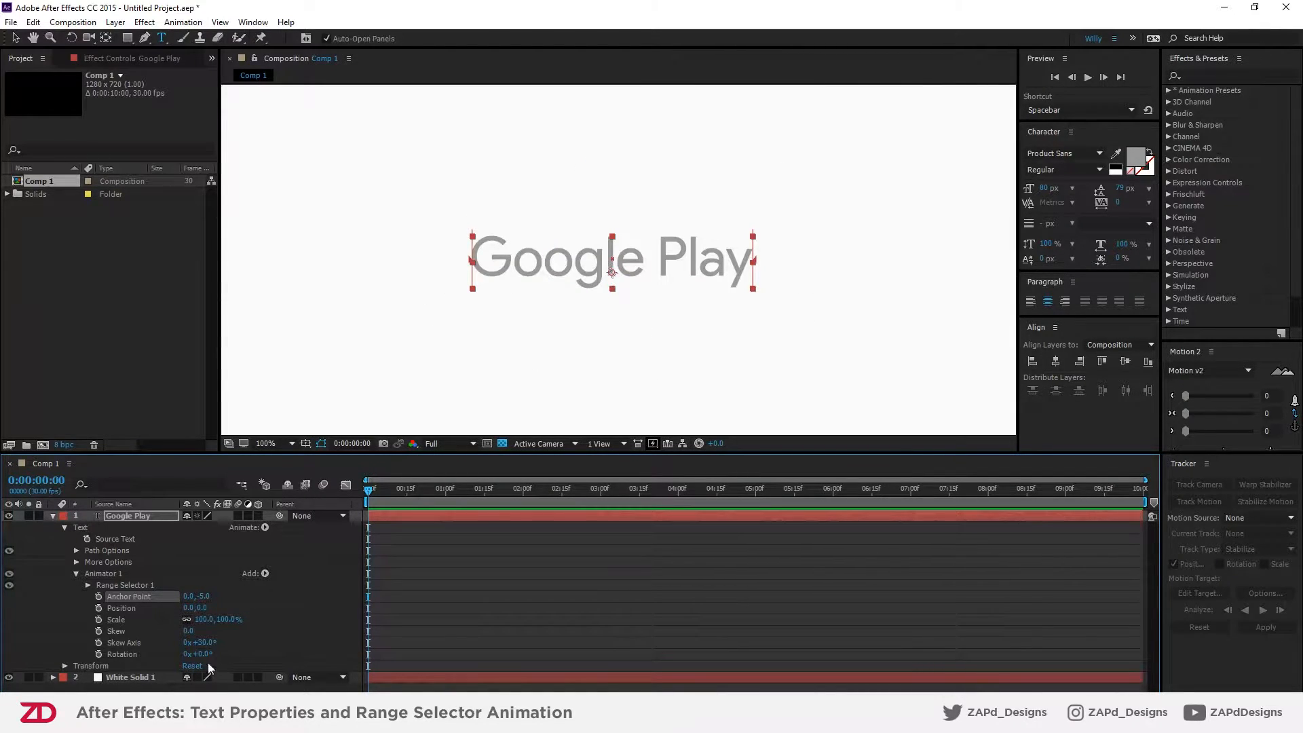
- Try rotating the text about its anchor point by 36° with the animator's Rotation, then undo the rotation
{"action": "left_click_drag", "start_coordinate": [202, 654], "coordinate": [513, 358]}
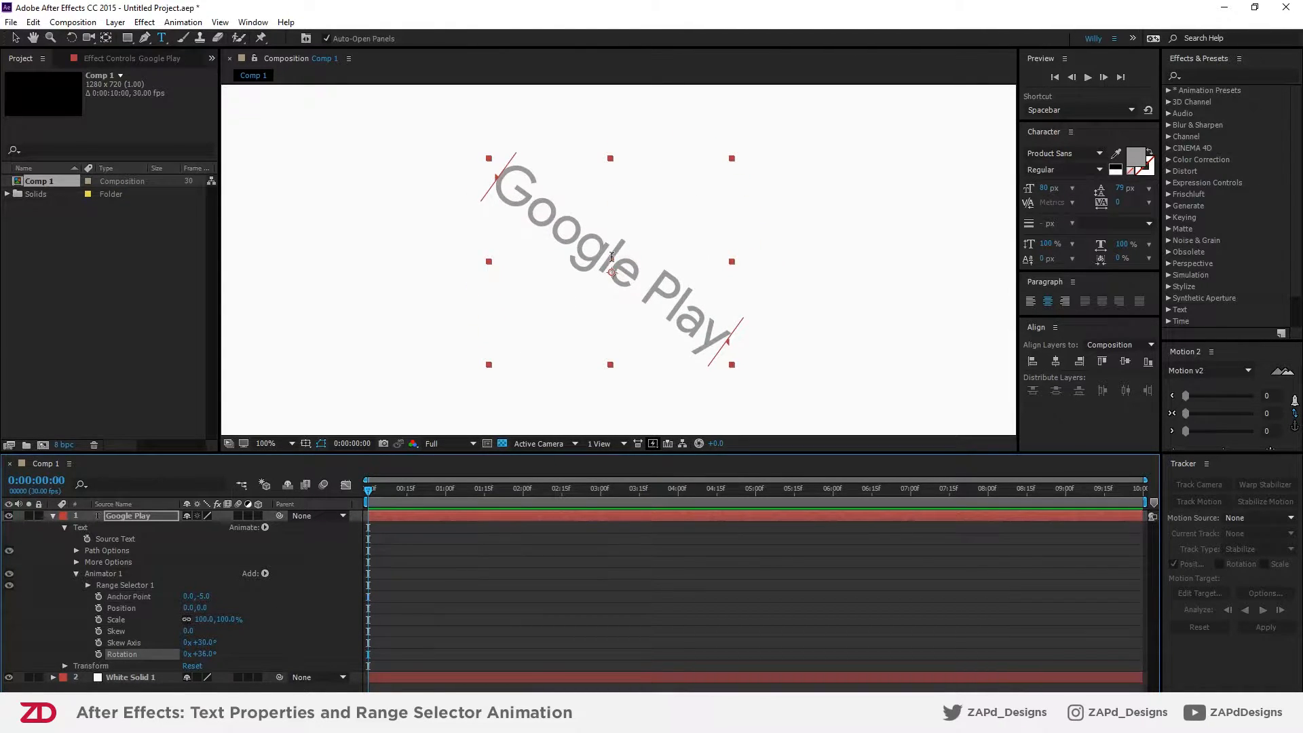
{"action": "scroll", "coordinate": [612, 257], "scroll_direction": "up", "scroll_amount": 6}
{"action": "key", "text": "h"}
{"action": "key", "text": "ctrl+t"}
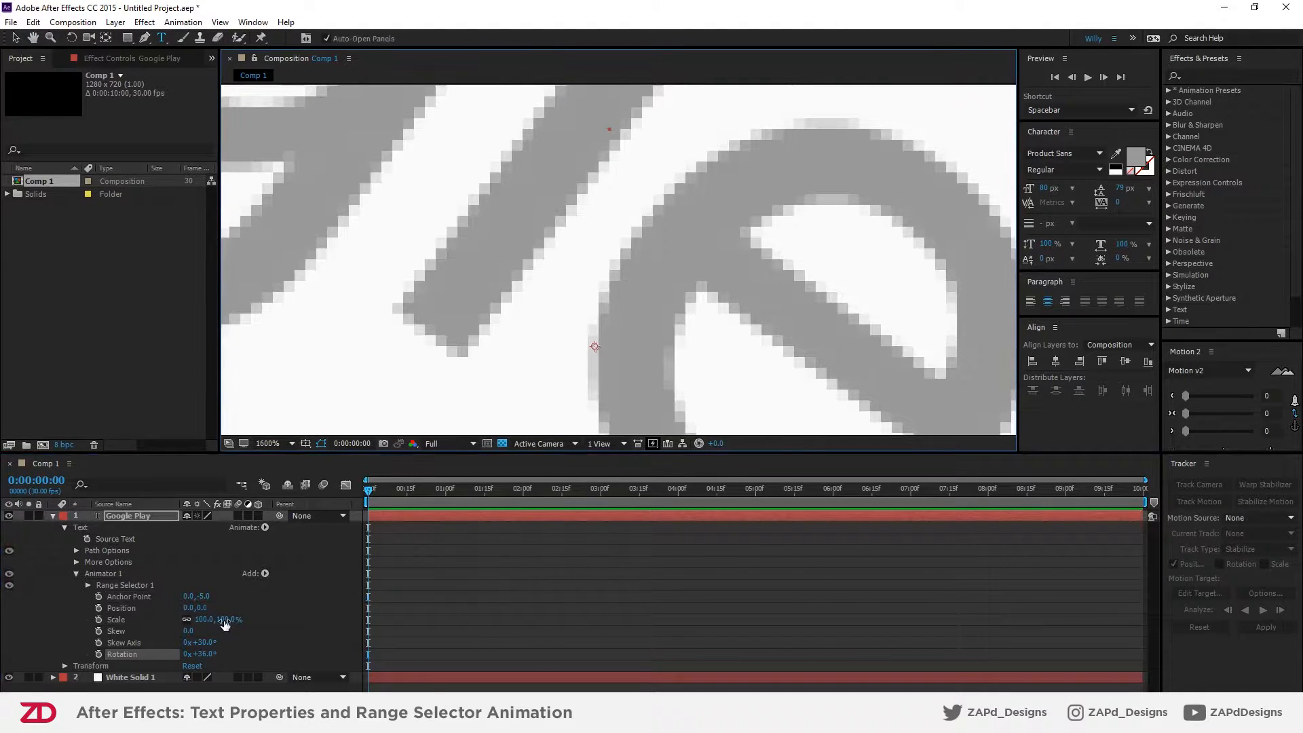
{"action": "left_click_drag", "start_coordinate": [198, 653], "coordinate": [216, 654]}
{"action": "key", "text": "ctrl+z"}
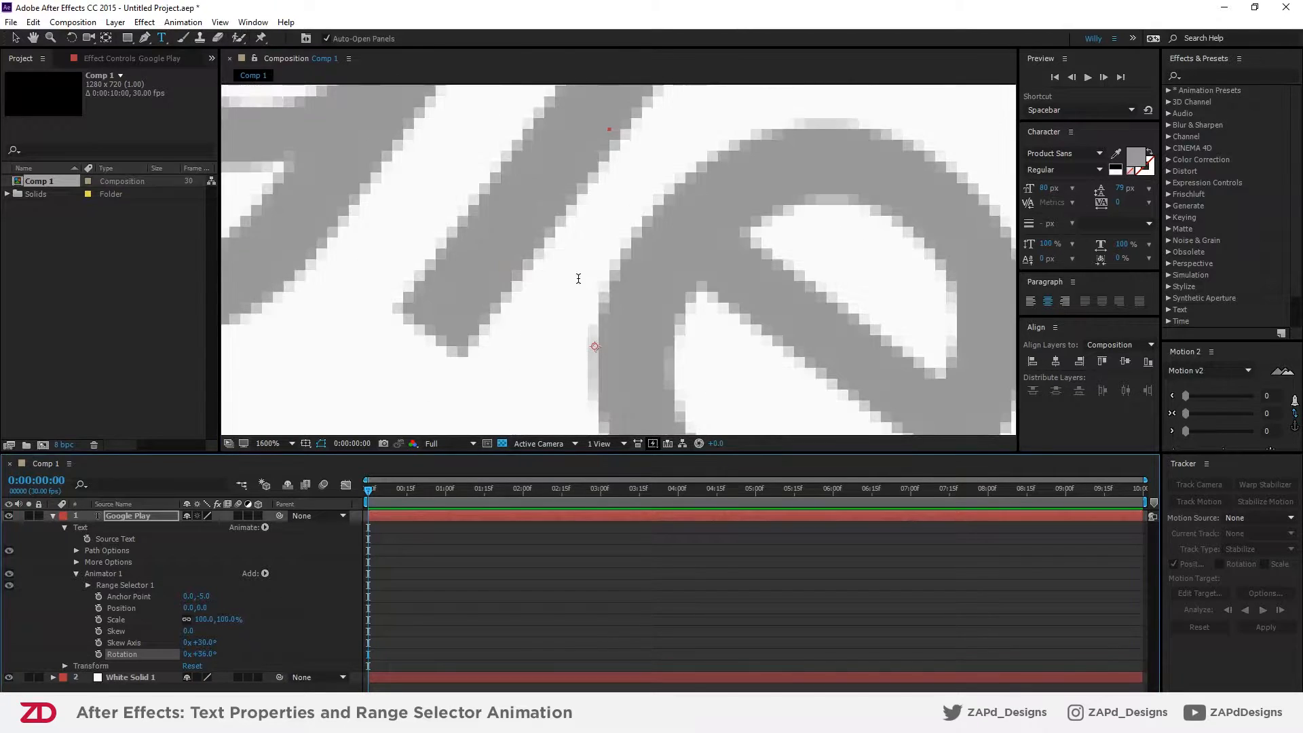
{"action": "key", "text": "ctrl+z"}
{"action": "scroll", "coordinate": [578, 279], "scroll_direction": "down", "scroll_amount": 4}
{"action": "scroll", "coordinate": [577, 300], "scroll_direction": "up", "scroll_amount": 1}
{"action": "middle_click", "coordinate": [638, 290]}
{"action": "left_click_drag", "start_coordinate": [638, 290], "coordinate": [626, 315]}
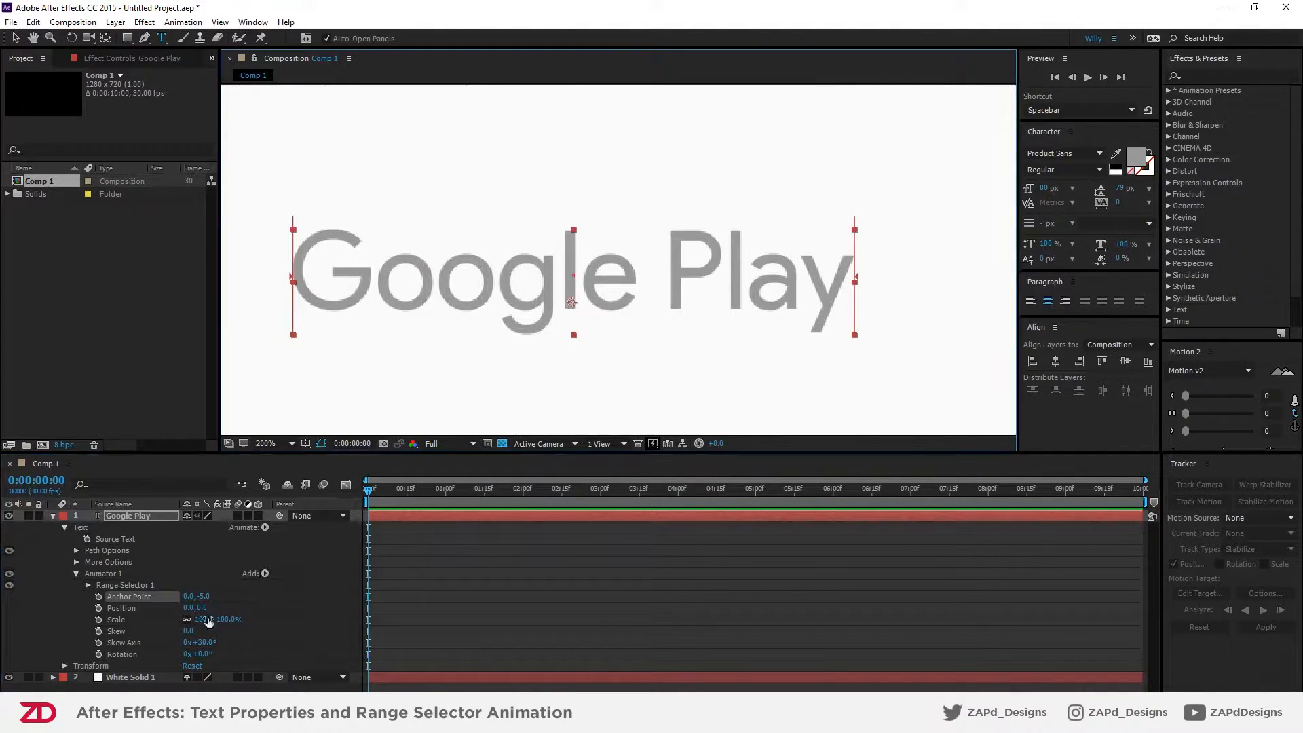
- Try an animator Rotation of -32° and one full revolution, undoing each change
{"action": "mouse_move", "coordinate": [207, 656]}
{"action": "left_mouse_down"}
{"action": "mouse_move", "coordinate": [227, 655]}
{"action": "mouse_move", "coordinate": [194, 654]}
{"action": "left_mouse_up"}
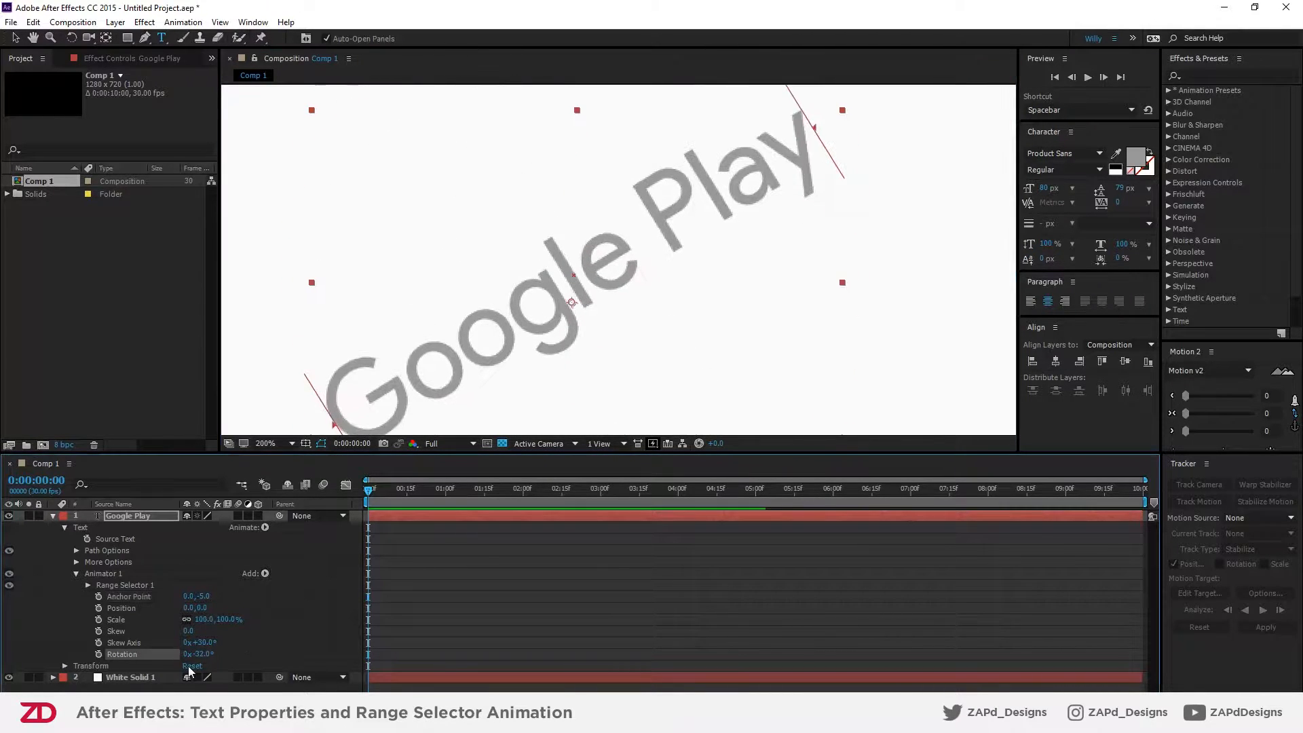
{"action": "key", "text": "ctrl+z"}
{"action": "left_click", "coordinate": [186, 654]}
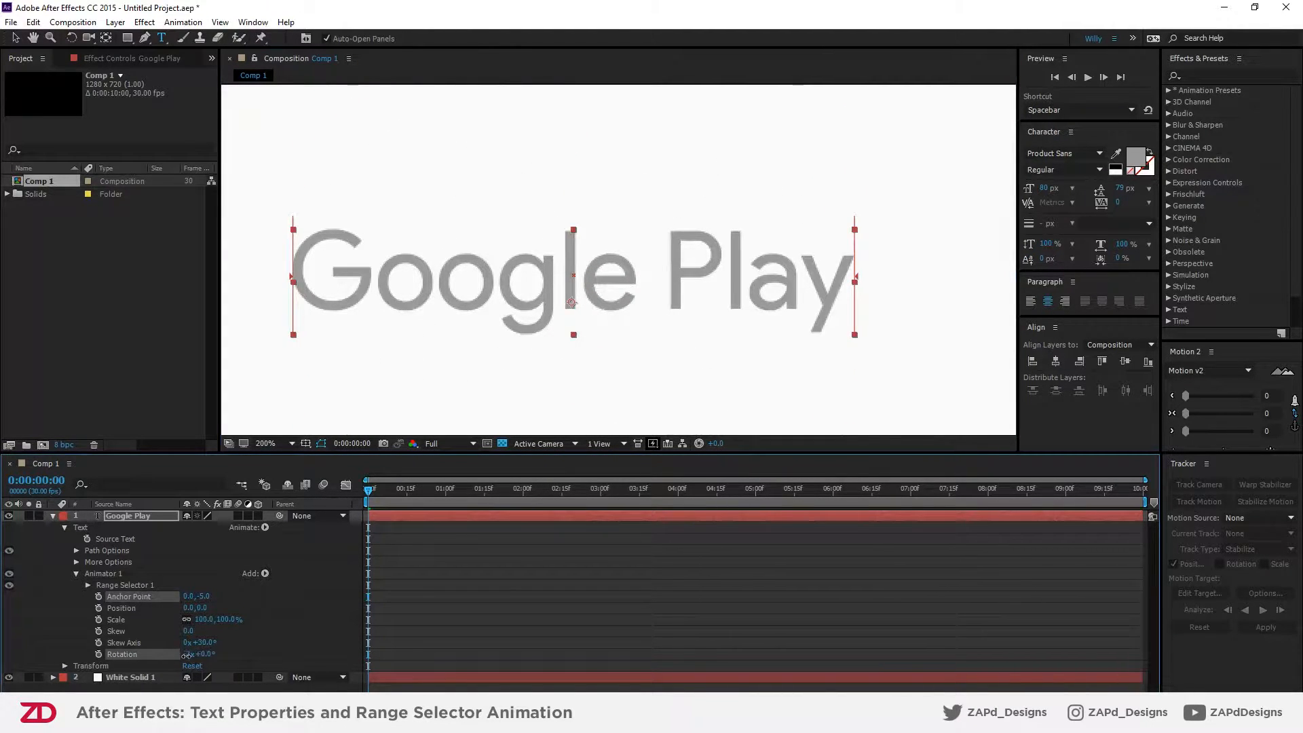
{"action": "left_click_drag", "start_coordinate": [193, 657], "coordinate": [188, 655]}
{"action": "key", "text": "ctrl+z"}
{"action": "left_click", "coordinate": [190, 656]}
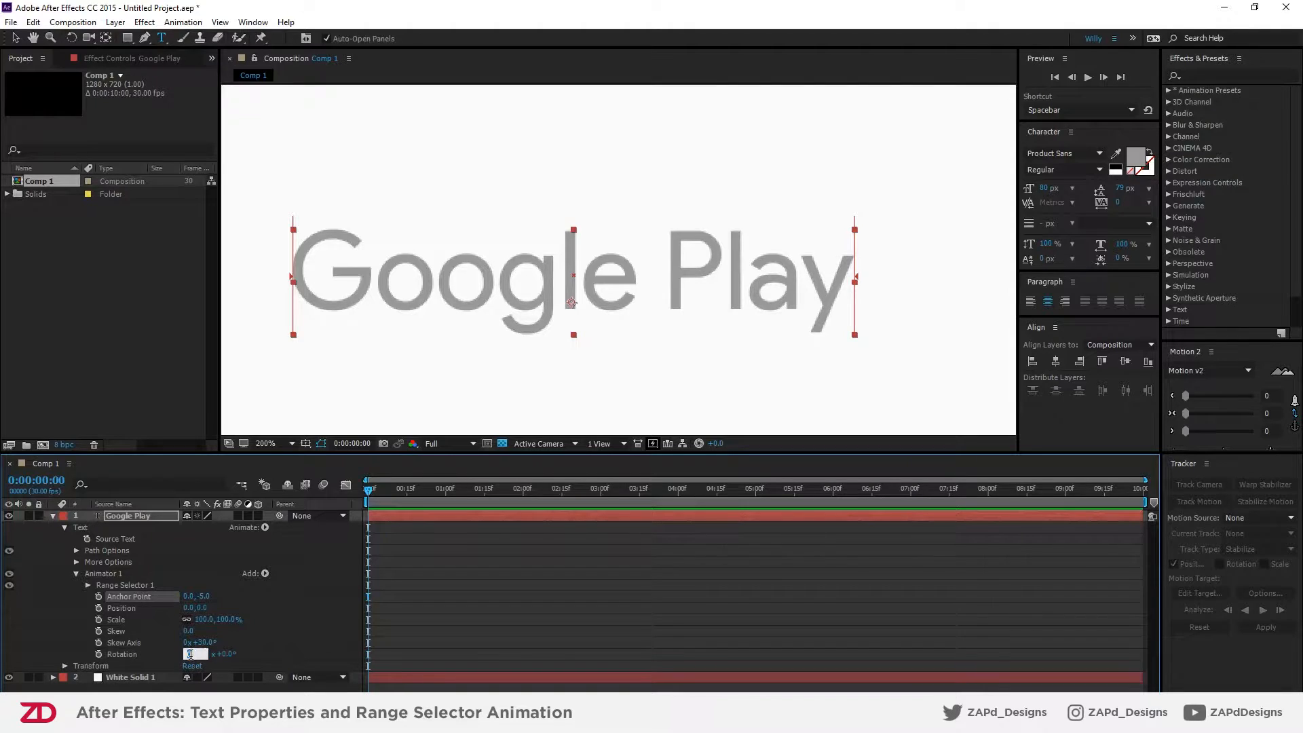
{"action": "type", "text": "1x"}
{"action": "key", "text": "Return"}
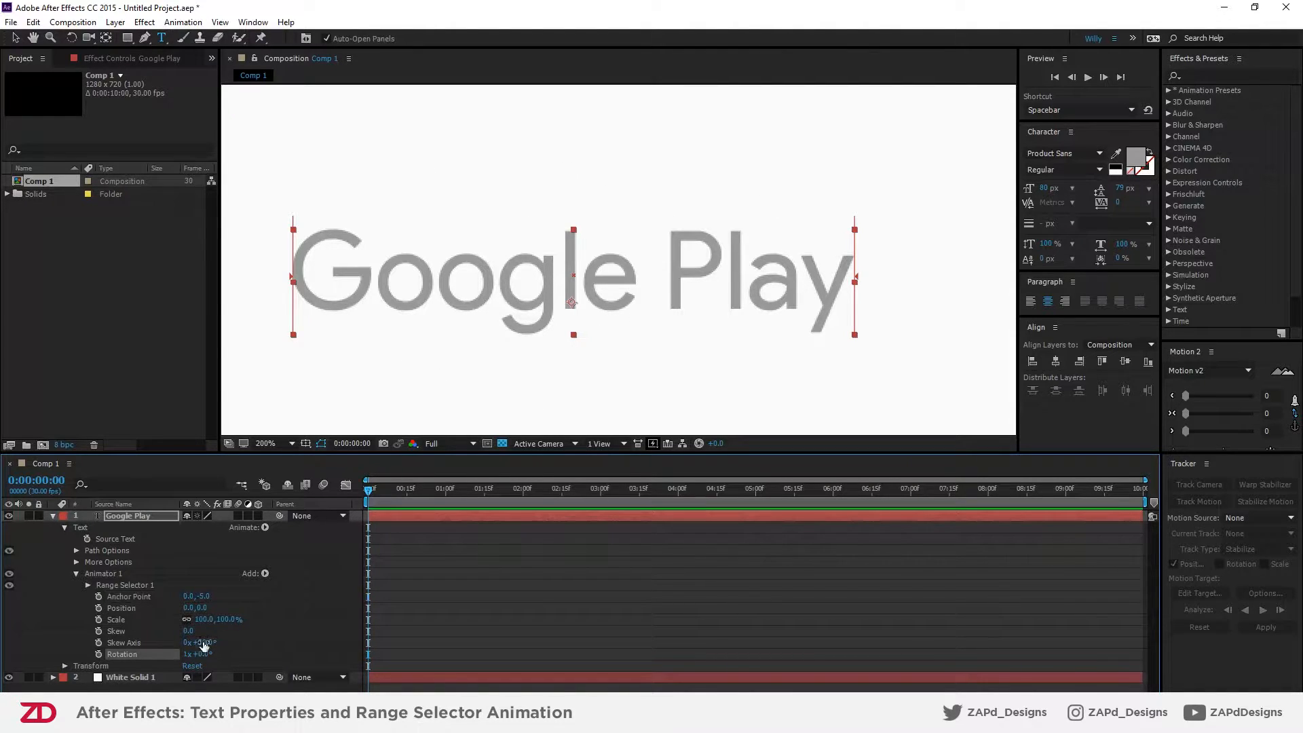
{"action": "key", "text": "ctrl+z"}
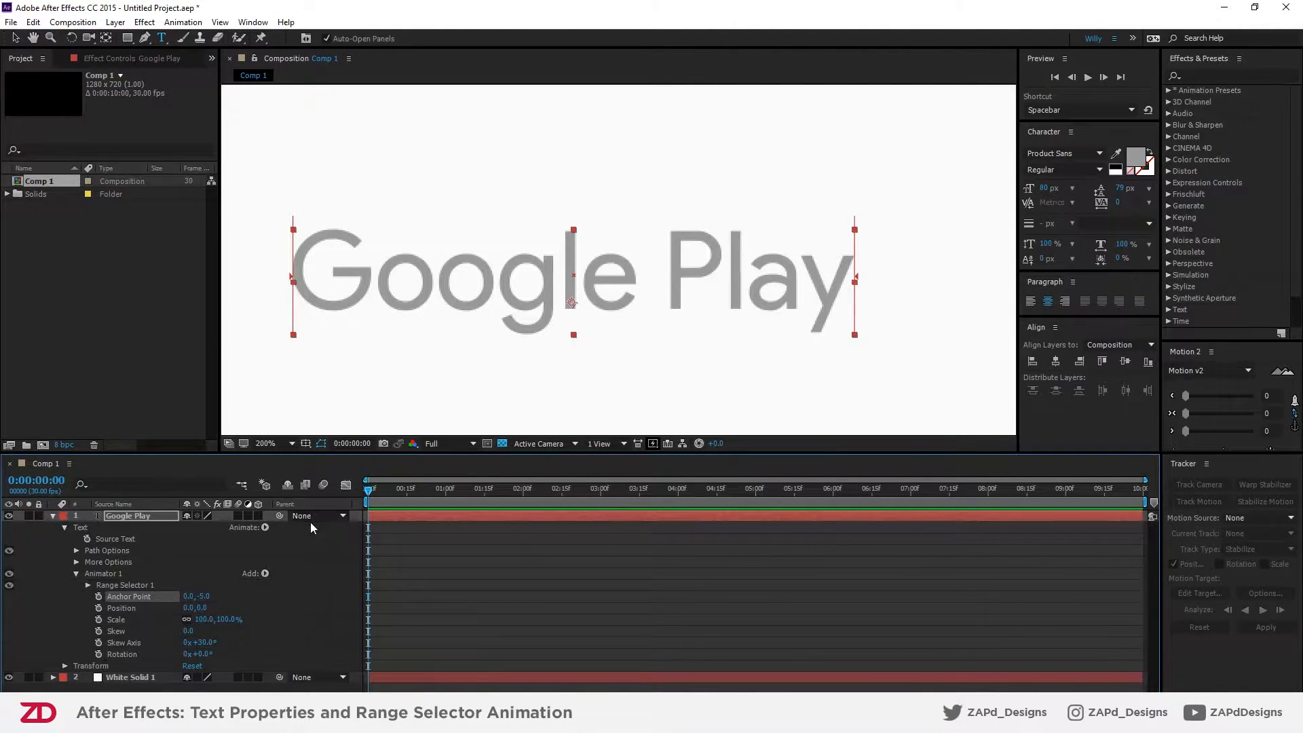
- Add an Opacity property to the text animator and try out its effect without keeping a changed value
{"action": "left_click", "coordinate": [265, 574]}
{"action": "mouse_move", "coordinate": [297, 583]}
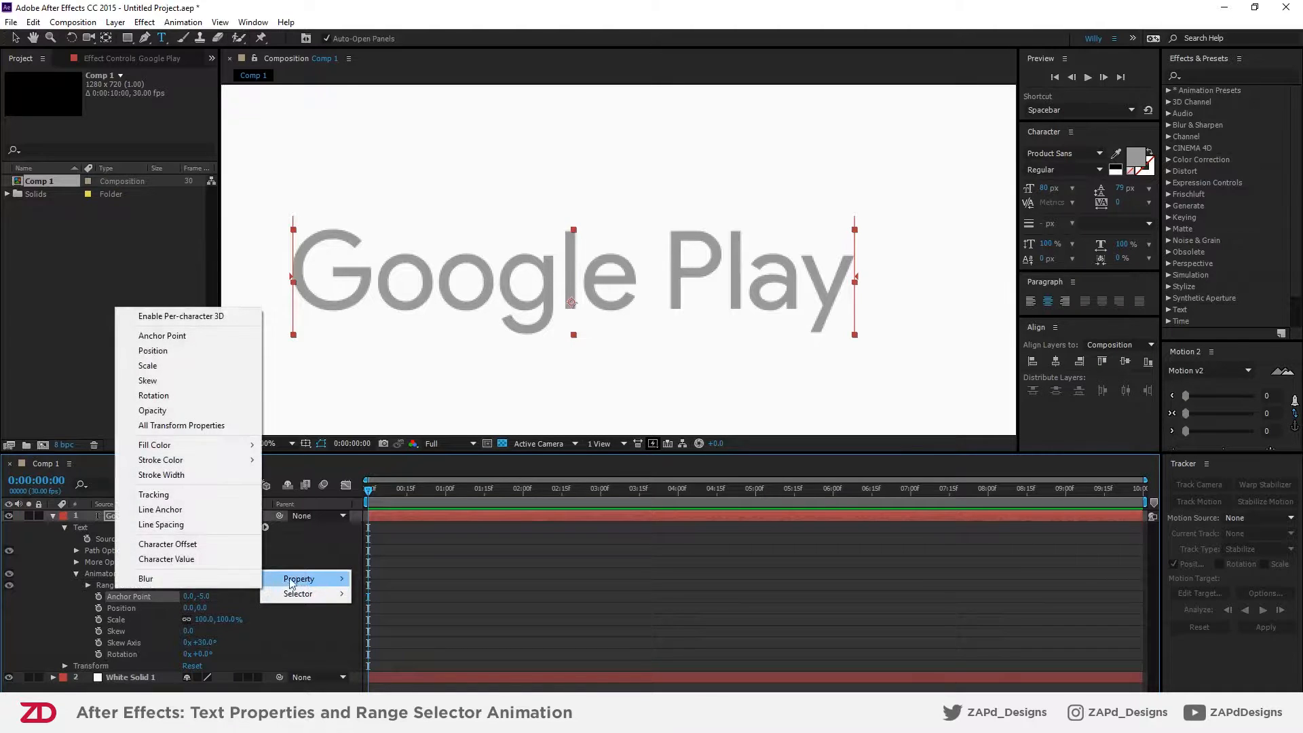
{"action": "left_click", "coordinate": [165, 410]}
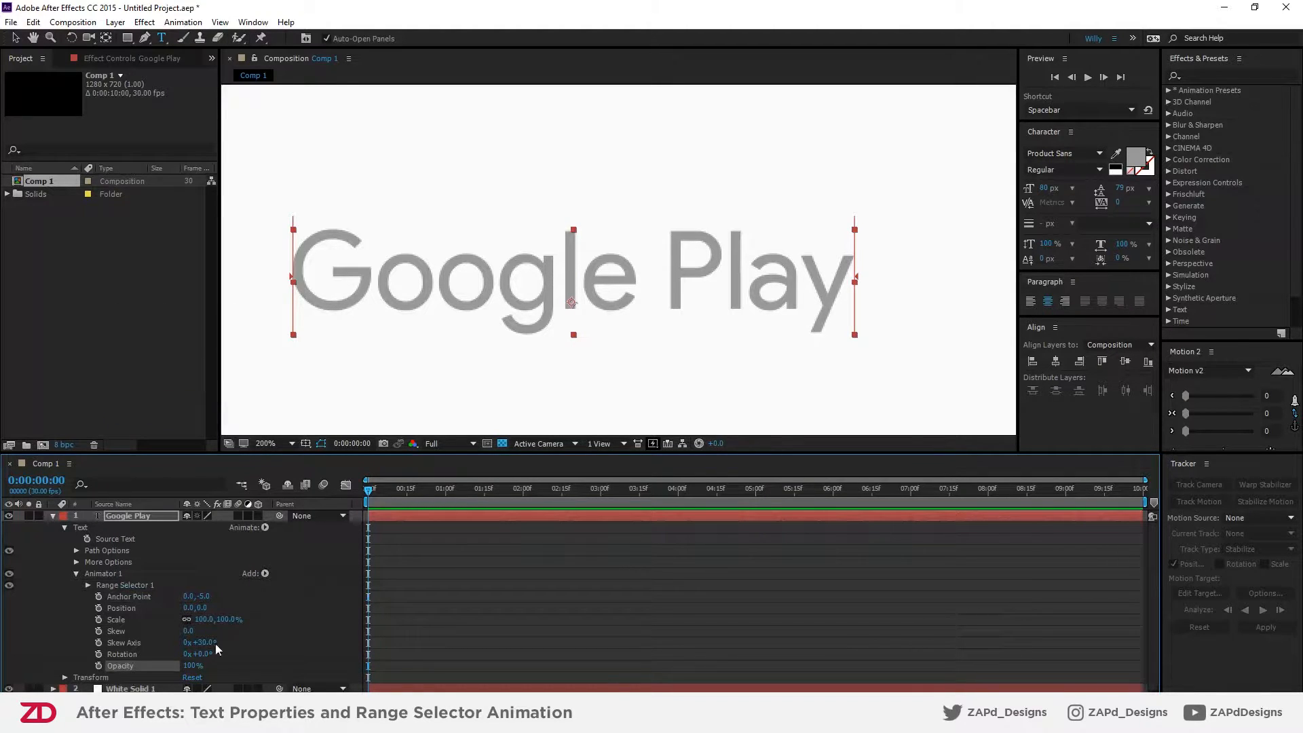
{"action": "mouse_move", "coordinate": [188, 666]}
{"action": "left_mouse_down"}
{"action": "mouse_move", "coordinate": [134, 664]}
{"action": "mouse_move", "coordinate": [168, 665]}
{"action": "left_mouse_up"}
{"action": "left_click", "coordinate": [265, 574]}
{"action": "mouse_move", "coordinate": [295, 581]}
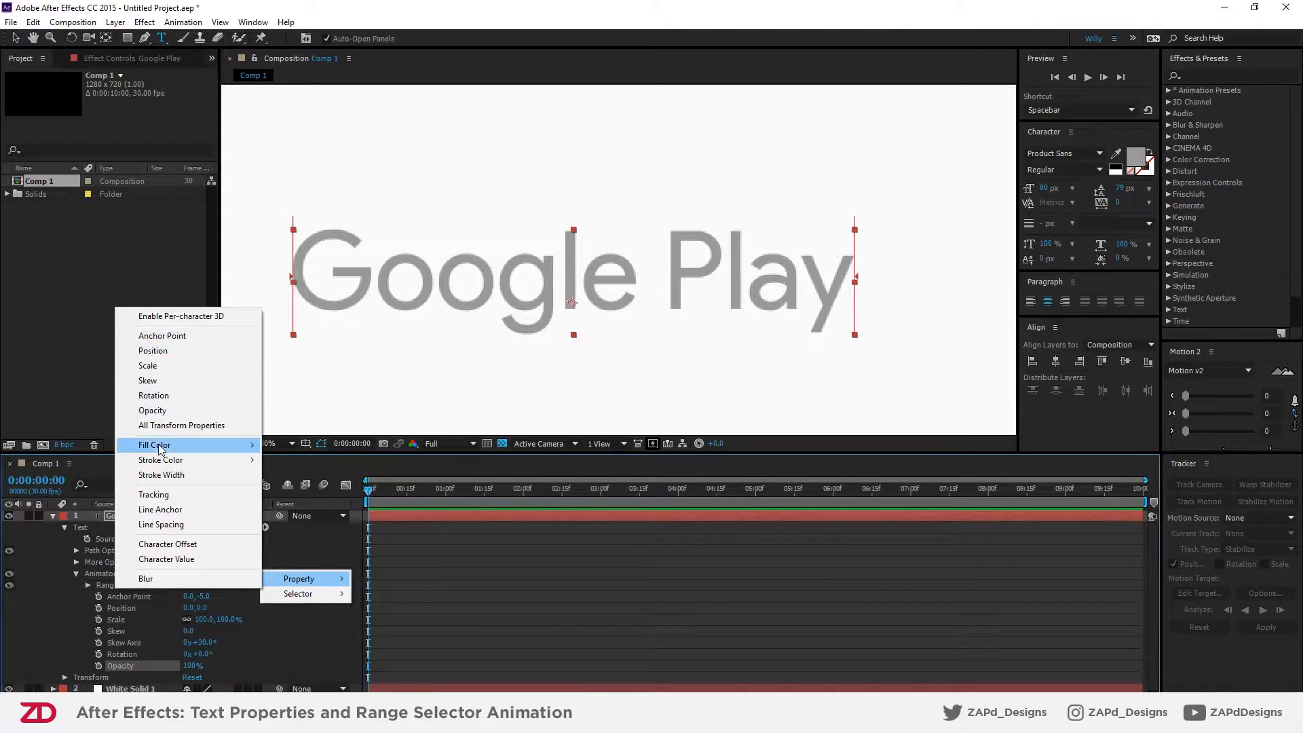
{"action": "mouse_move", "coordinate": [160, 450]}
{"action": "left_click", "coordinate": [281, 636]}
- Give the Google Play text layer a dark grey stroke with the colour 616161
{"action": "left_click", "coordinate": [124, 519]}
{"action": "left_click", "coordinate": [1142, 170]}
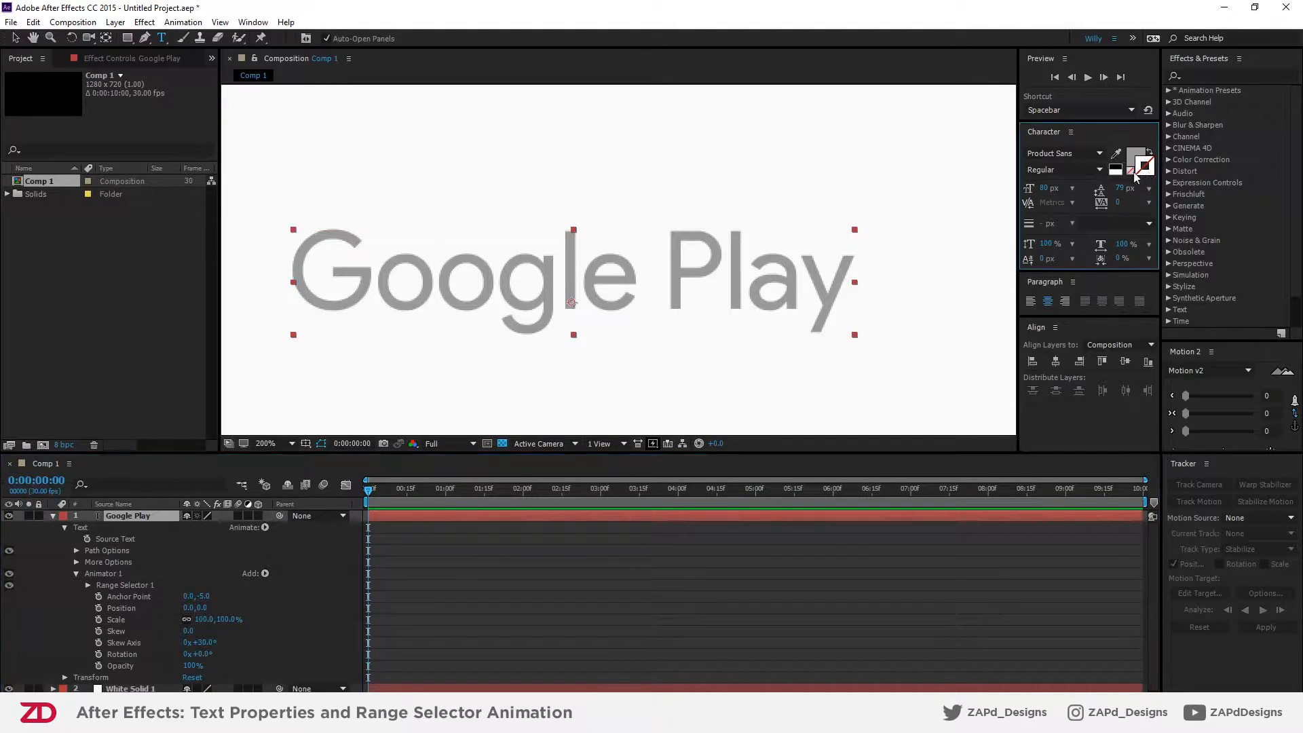
{"action": "left_click", "coordinate": [1147, 168]}
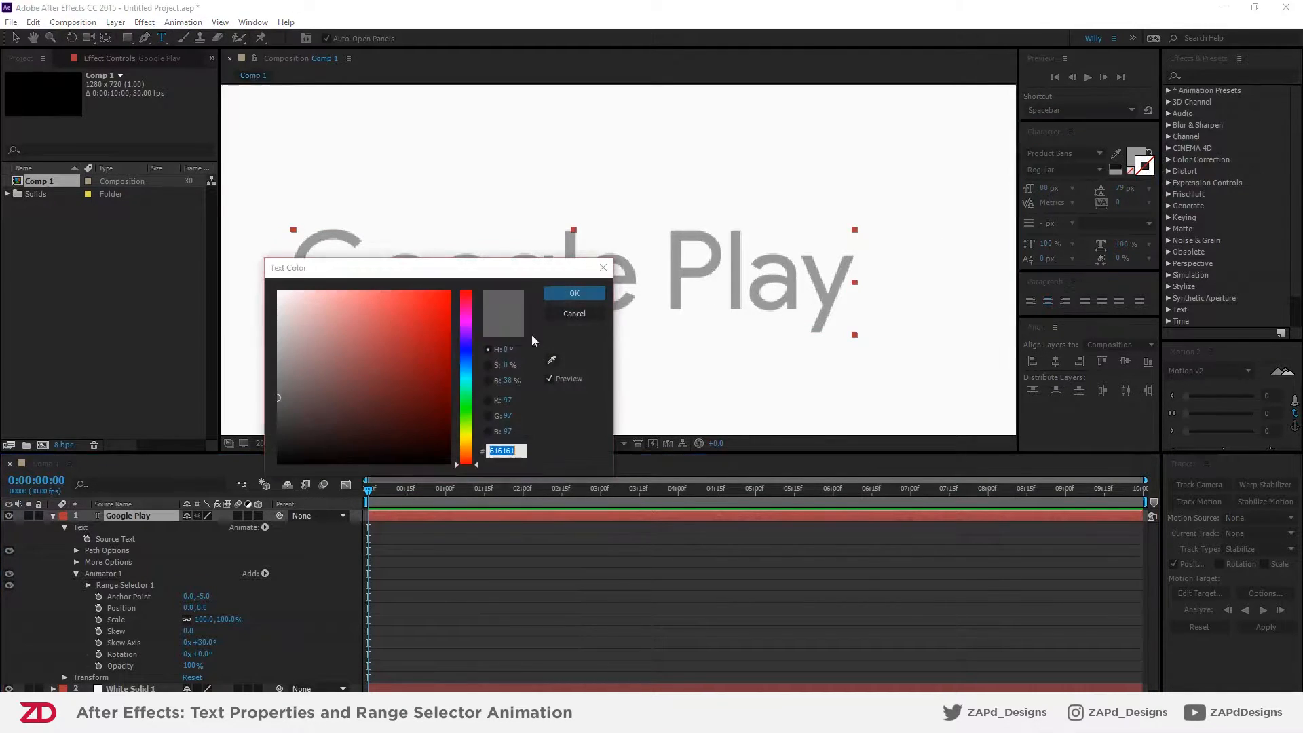
{"action": "left_click", "coordinate": [603, 294]}
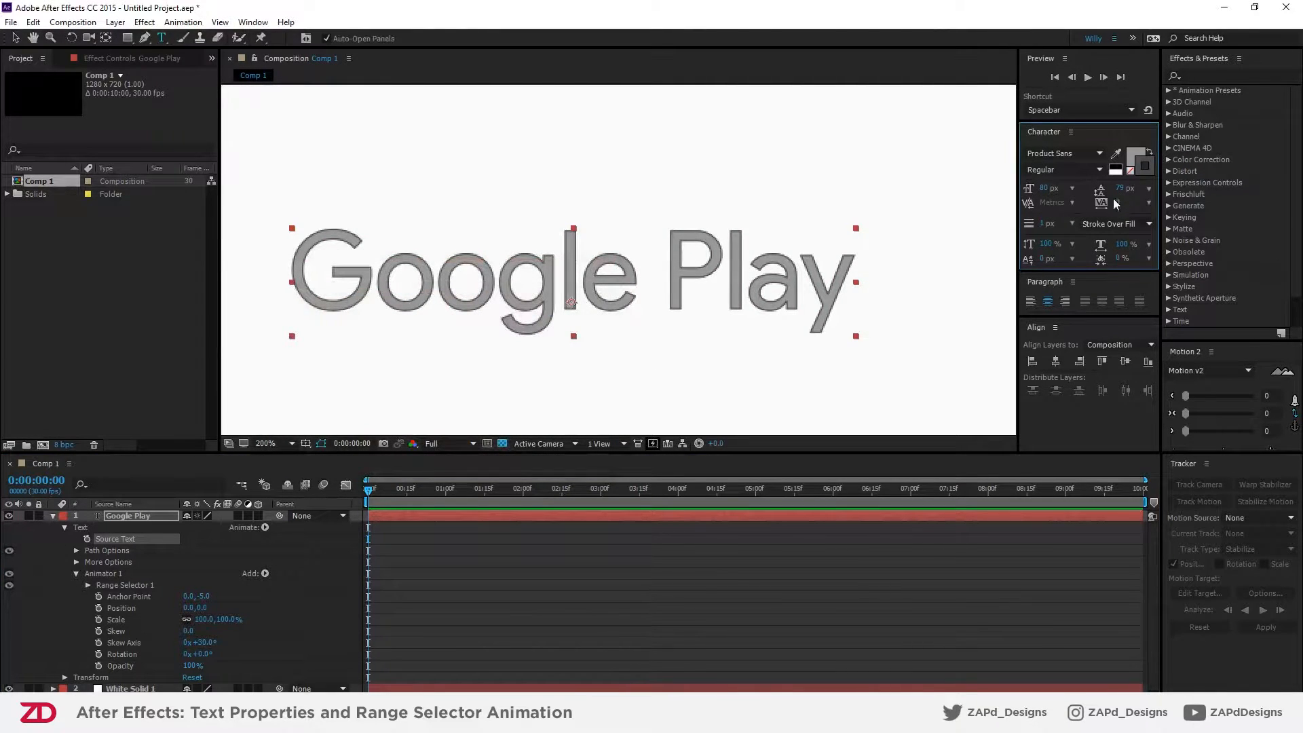
- Try a stroke width of 4 px on the text and view the stroke and fill order choices
{"action": "left_click_drag", "start_coordinate": [1046, 223], "coordinate": [1048, 224]}
{"action": "left_click", "coordinate": [1071, 225]}
{"action": "left_click", "coordinate": [1071, 225]}
{"action": "left_click", "coordinate": [1107, 224]}
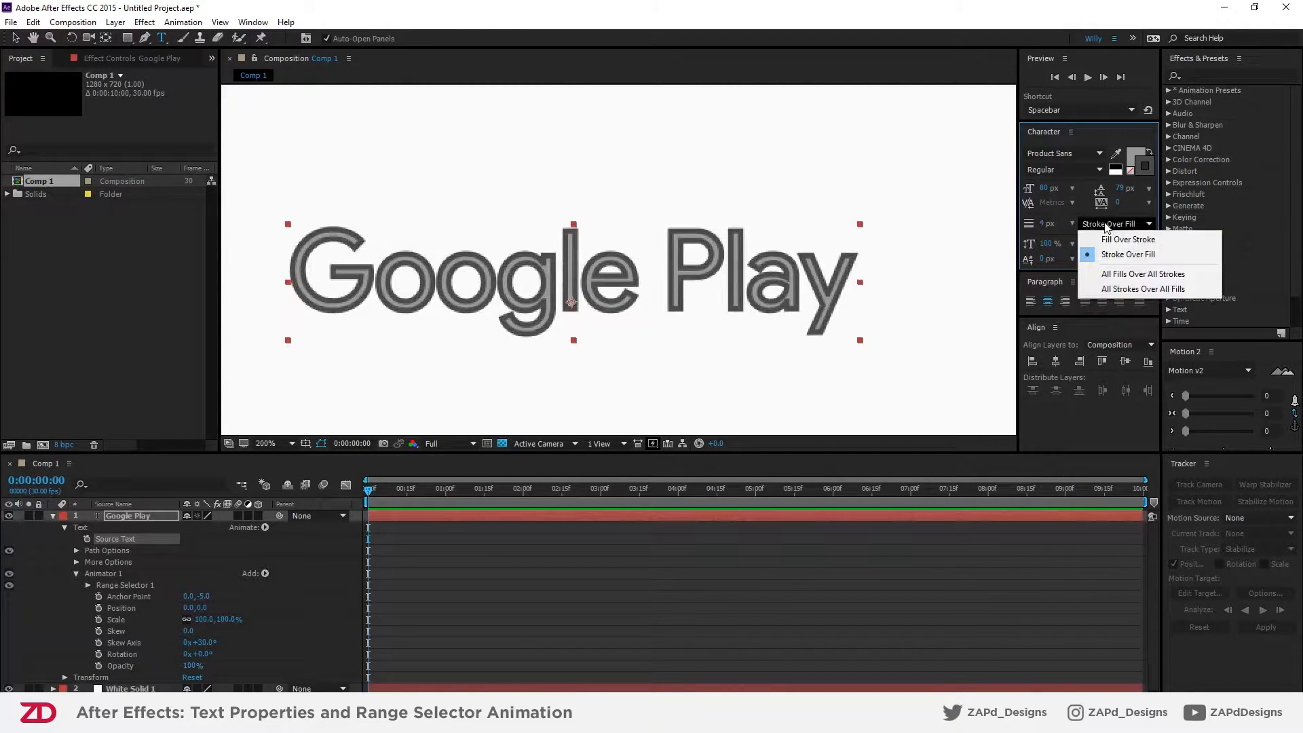
{"action": "left_click", "coordinate": [1053, 238]}
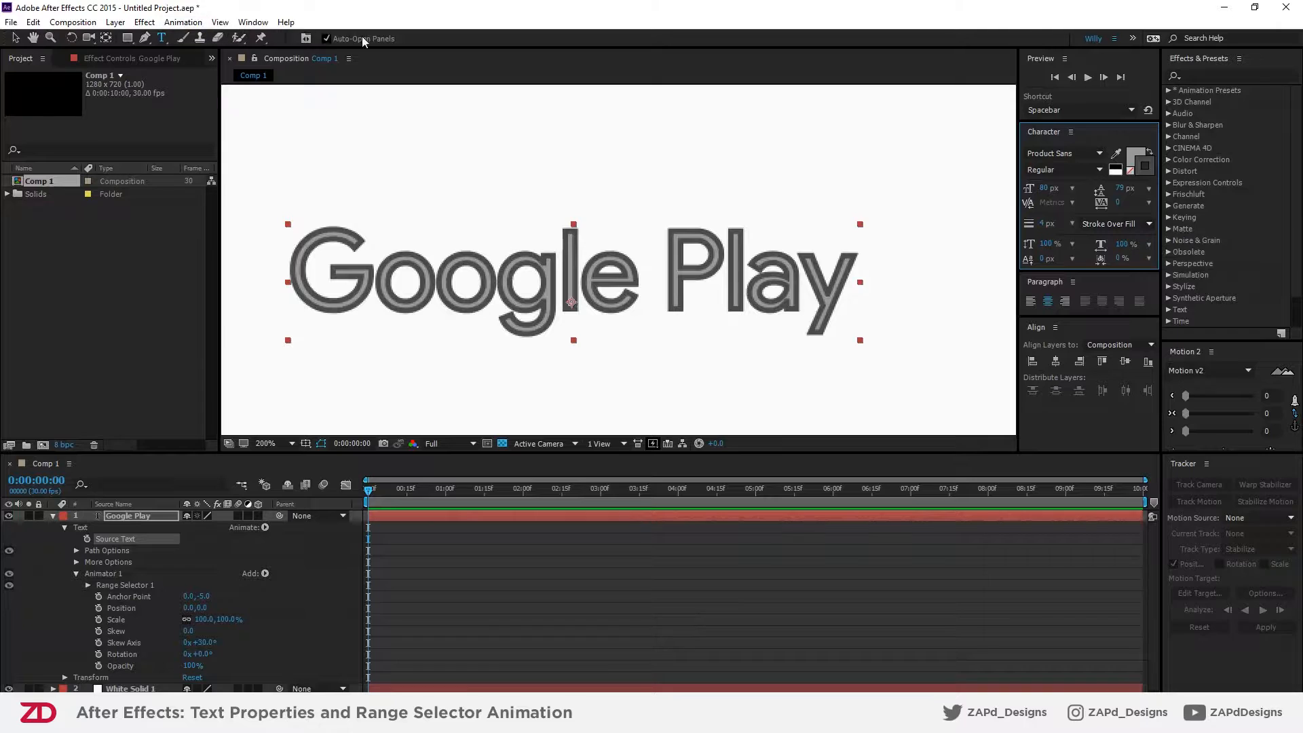
{"action": "mouse_move", "coordinate": [1062, 272]}
{"action": "left_mouse_down"}
{"action": "mouse_move", "coordinate": [1066, 304]}
{"action": "mouse_move", "coordinate": [1067, 275]}
{"action": "left_mouse_up"}
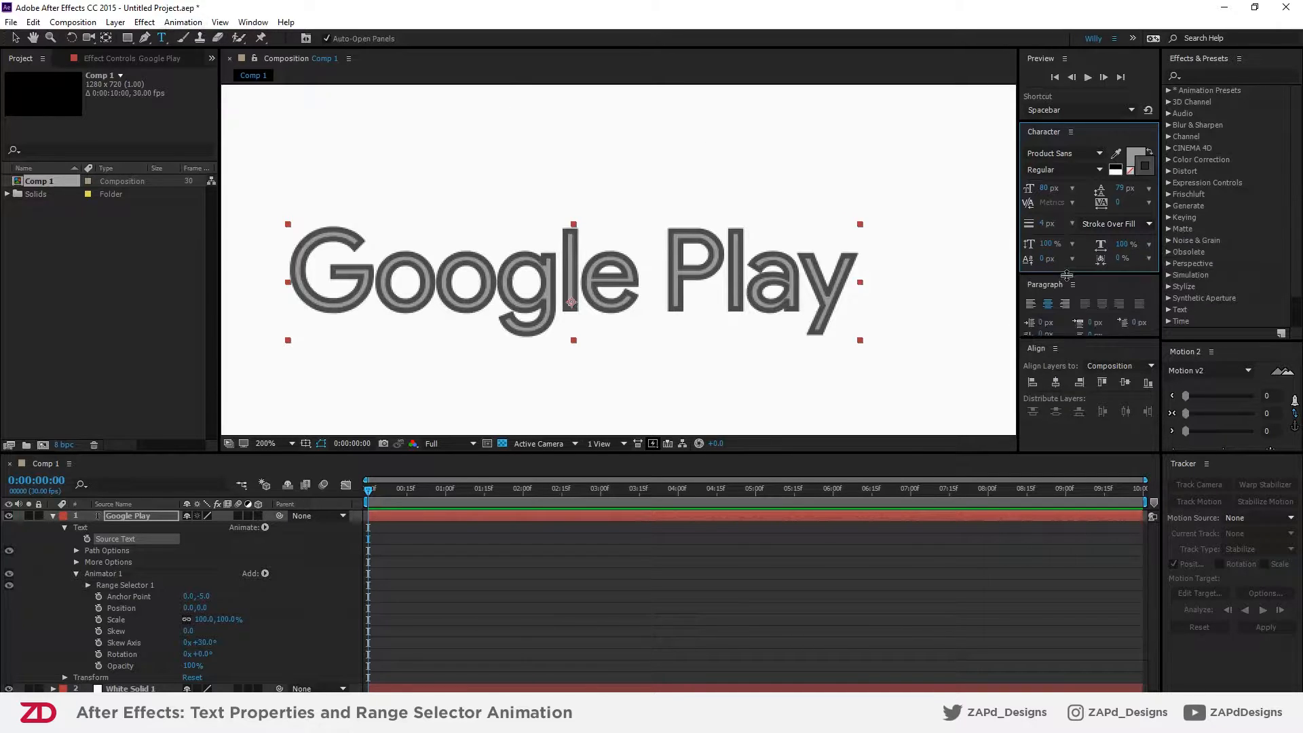
{"action": "left_click_drag", "start_coordinate": [1088, 339], "coordinate": [1089, 315]}
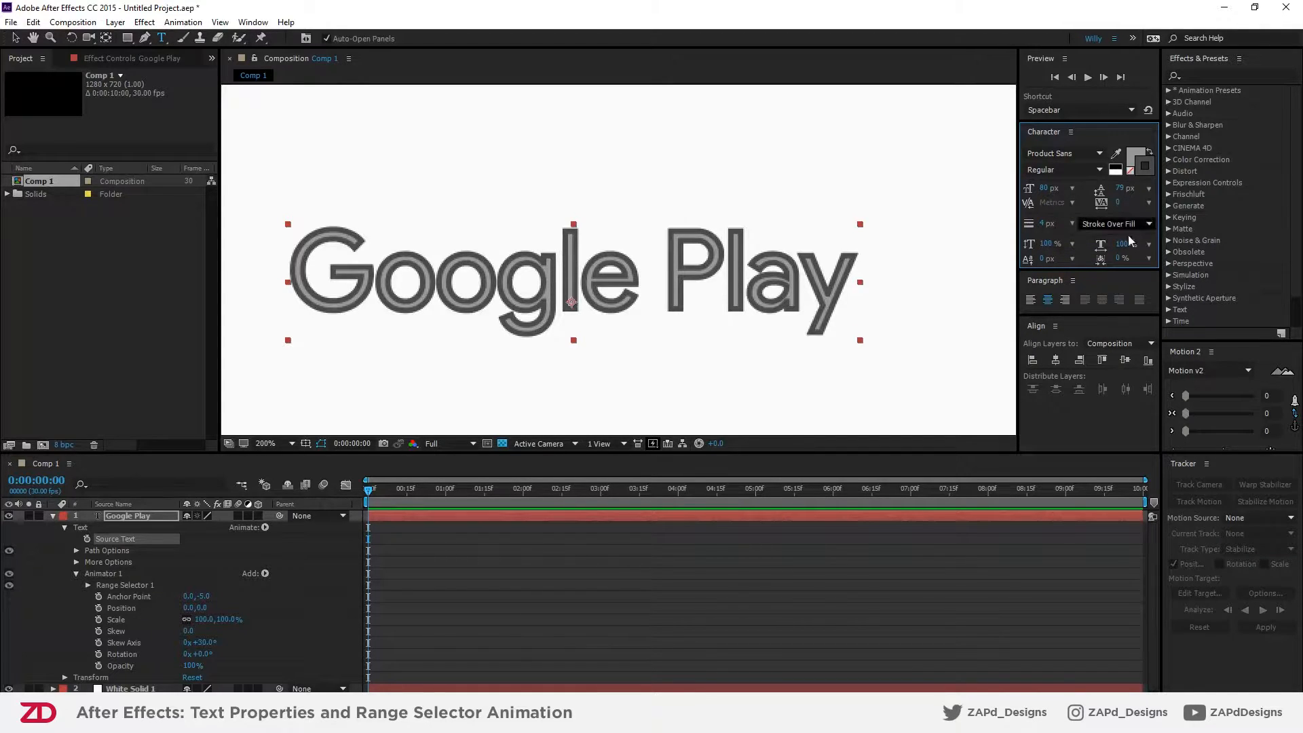
- Set the text's stroke width to 3 px
{"action": "left_click", "coordinate": [1047, 226]}
{"action": "type", "text": "3"}
{"action": "key", "text": "Return"}
{"action": "scroll", "coordinate": [660, 243], "scroll_direction": "up", "scroll_amount": 1}
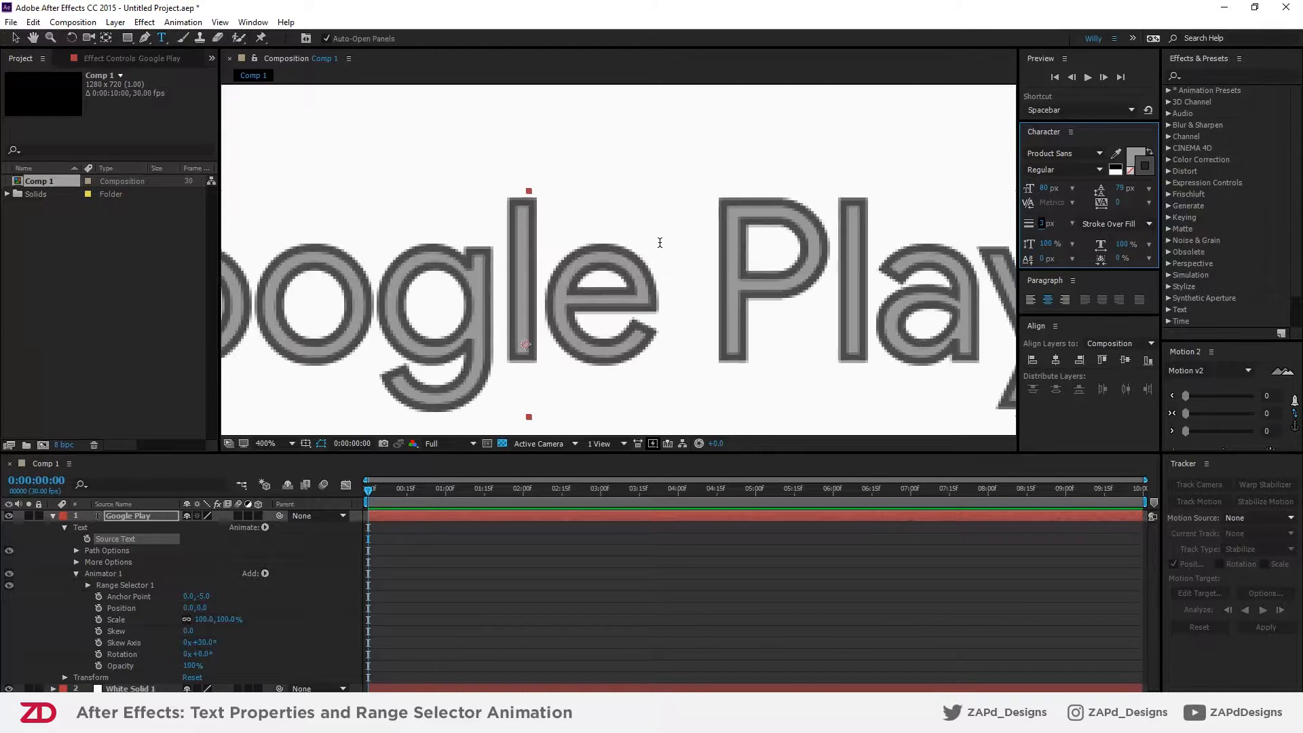
- Add a Fill Opacity property to the text animator, try out its effect and delete the property
{"action": "left_click", "coordinate": [265, 573]}
{"action": "mouse_move", "coordinate": [297, 579]}
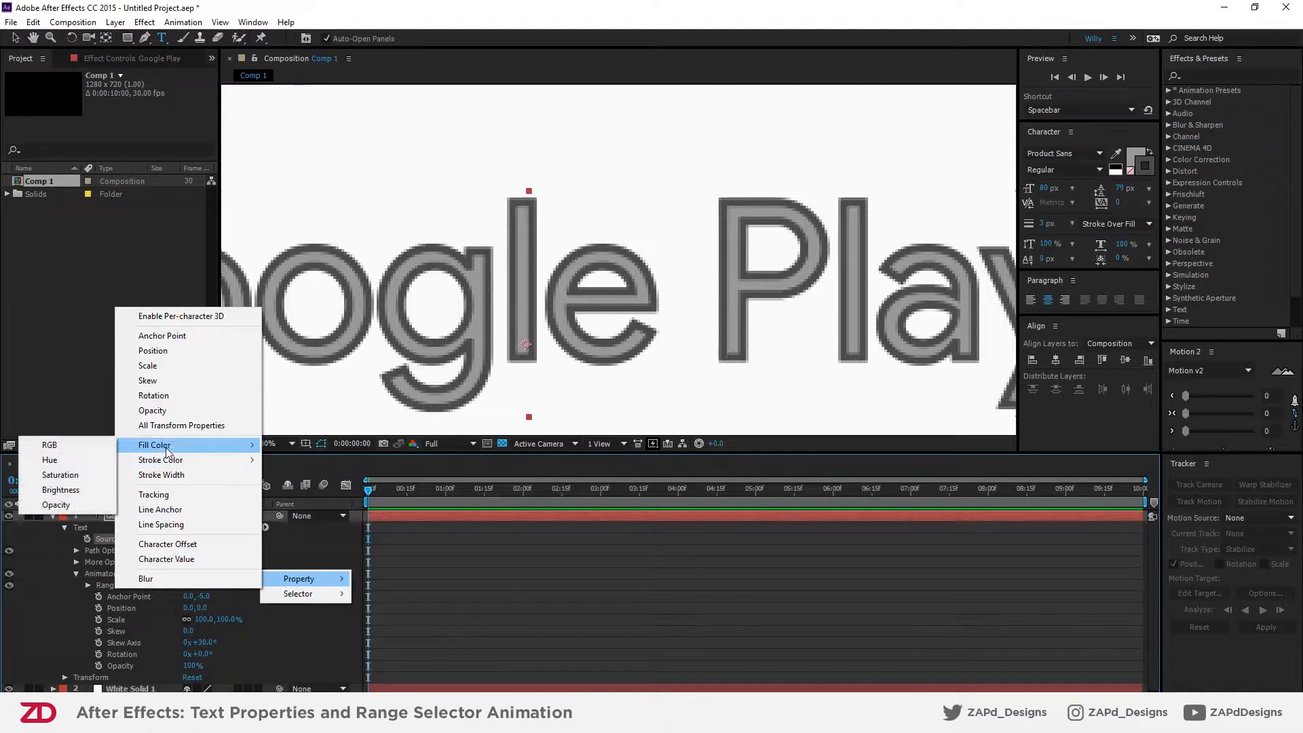
{"action": "left_click", "coordinate": [45, 505]}
{"action": "left_click_drag", "start_coordinate": [194, 681], "coordinate": [329, 669]}
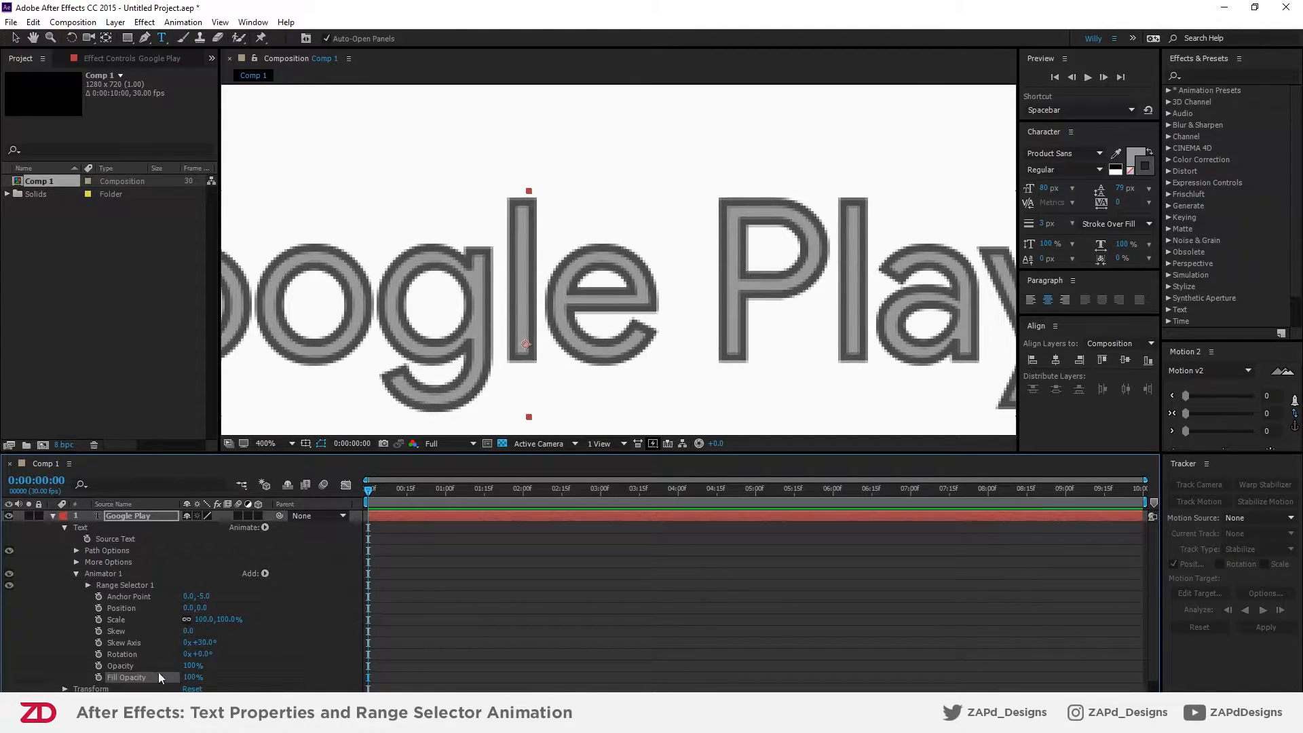
{"action": "key", "text": "Delete"}
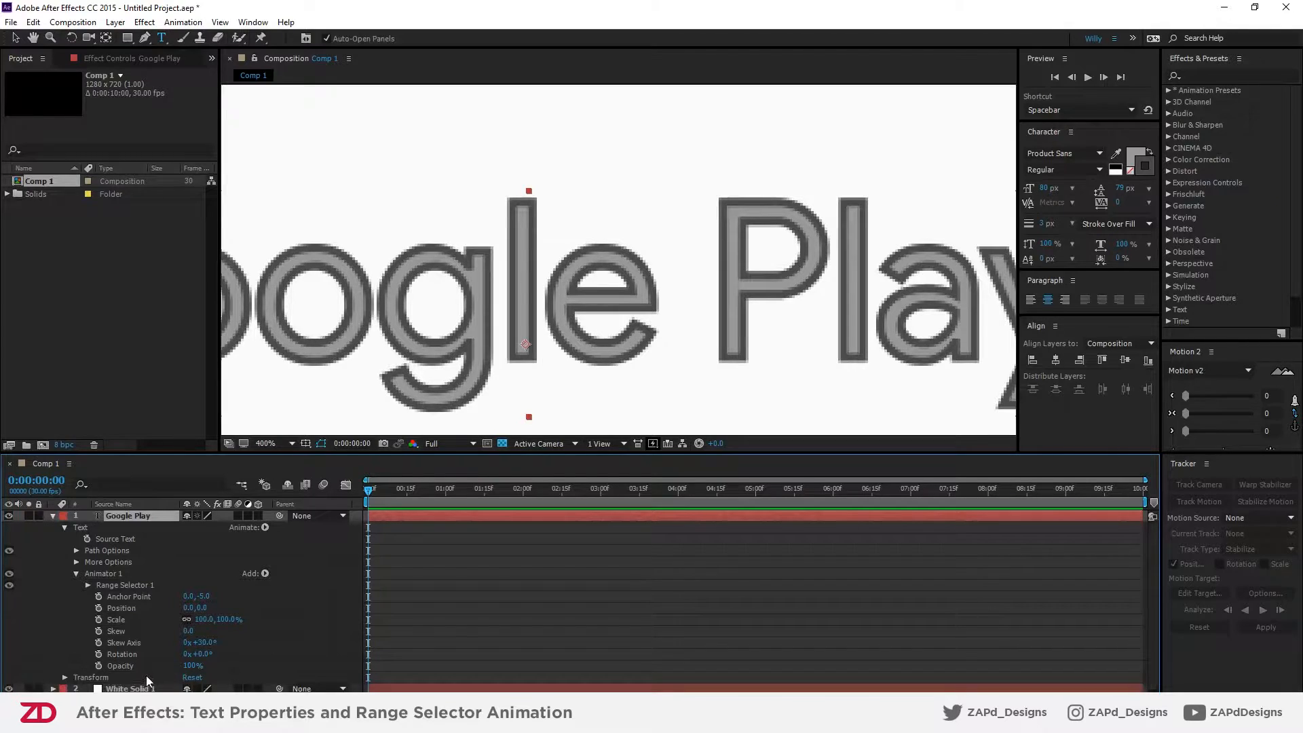
- Add an RGB Fill Color property to the text animator and keyframe its red colour at the start of the timeline
{"action": "left_click", "coordinate": [128, 665]}
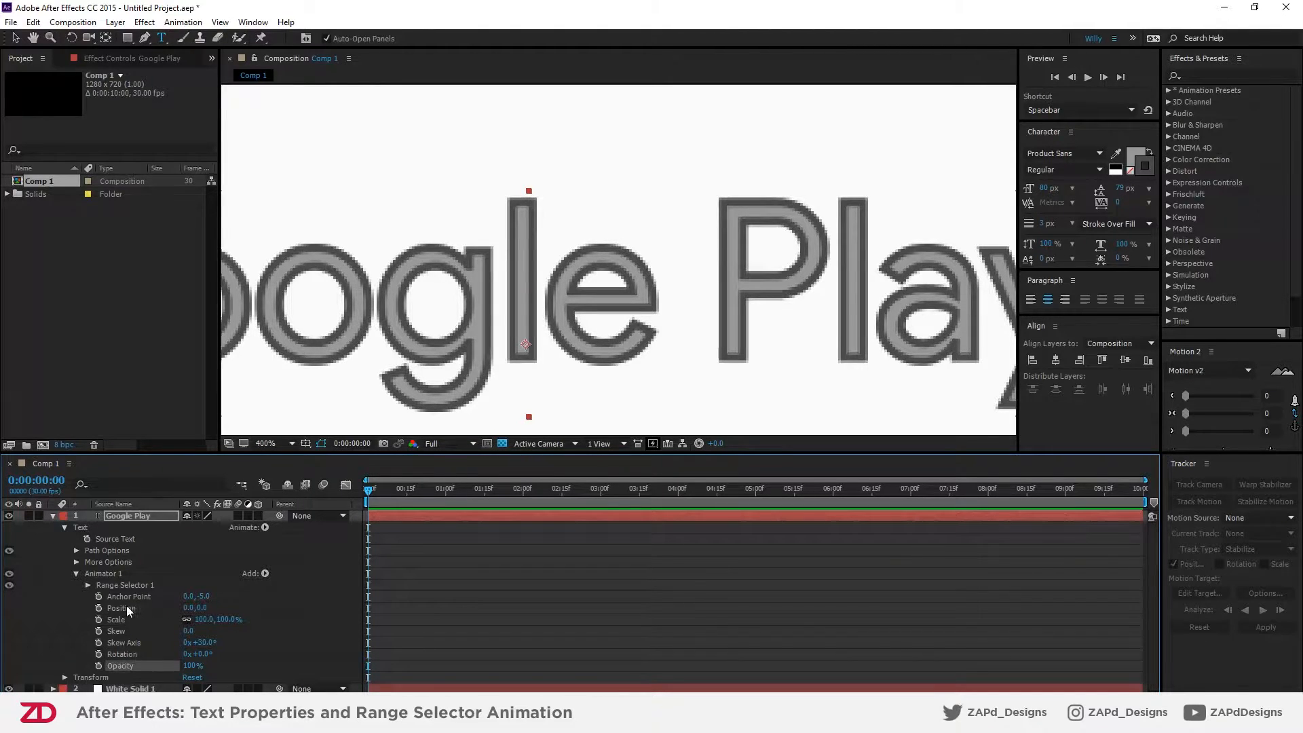
{"action": "left_click", "coordinate": [265, 573]}
{"action": "mouse_move", "coordinate": [302, 579]}
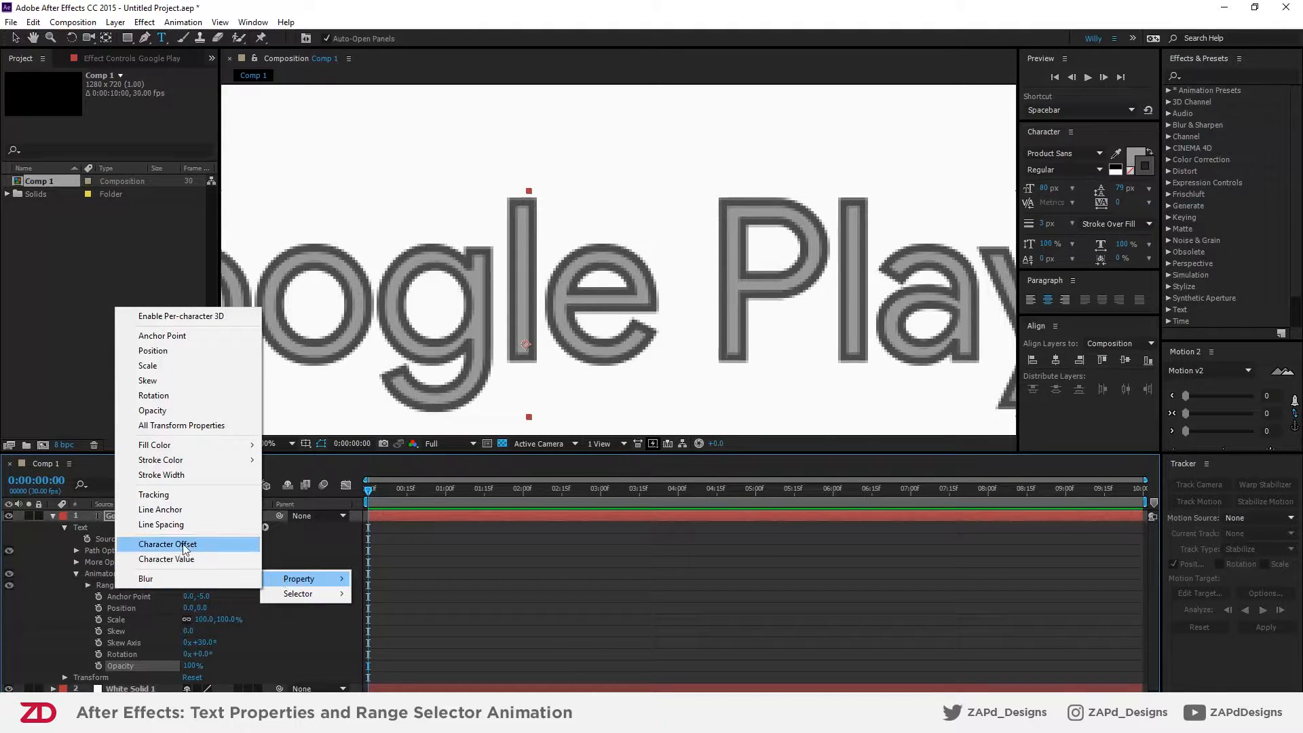
{"action": "mouse_move", "coordinate": [193, 446]}
{"action": "left_click", "coordinate": [67, 446]}
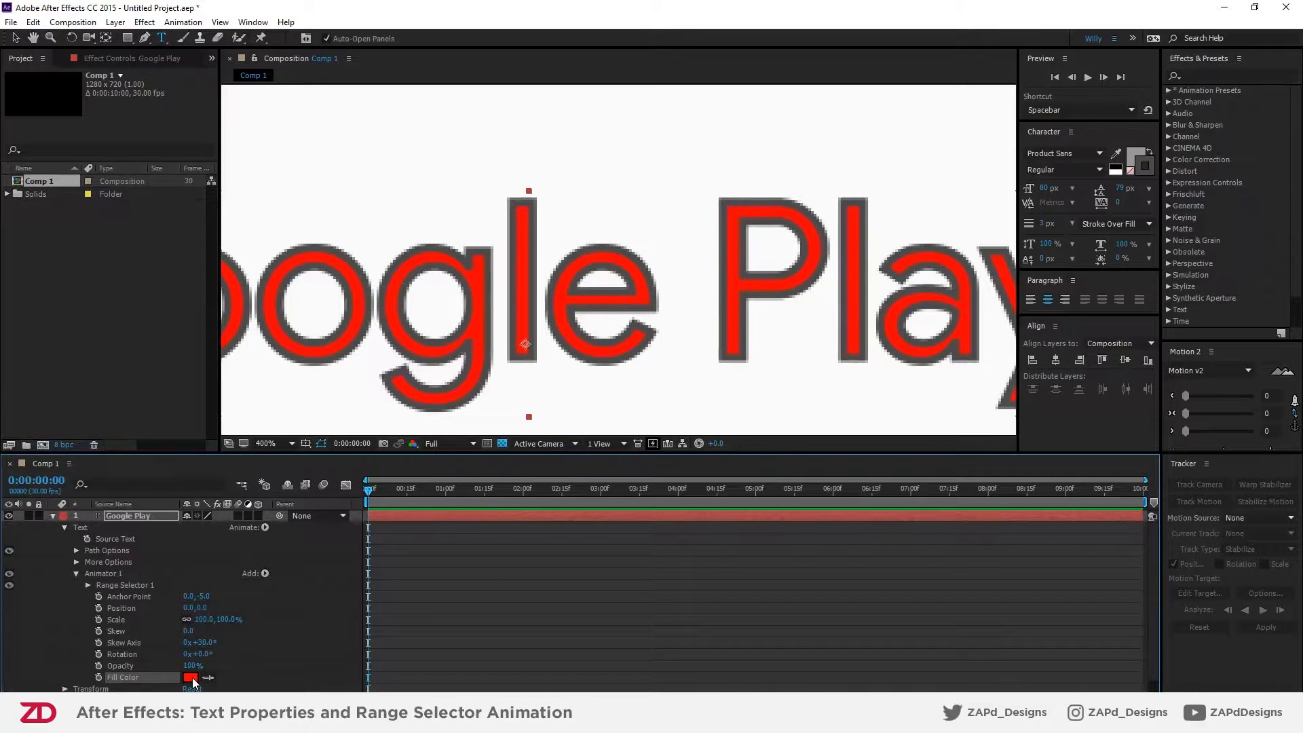
{"action": "left_click", "coordinate": [98, 678]}
- Keyframe the animator's Fill Color to green at 0:00:01:13
{"action": "left_click_drag", "start_coordinate": [378, 492], "coordinate": [481, 496]}
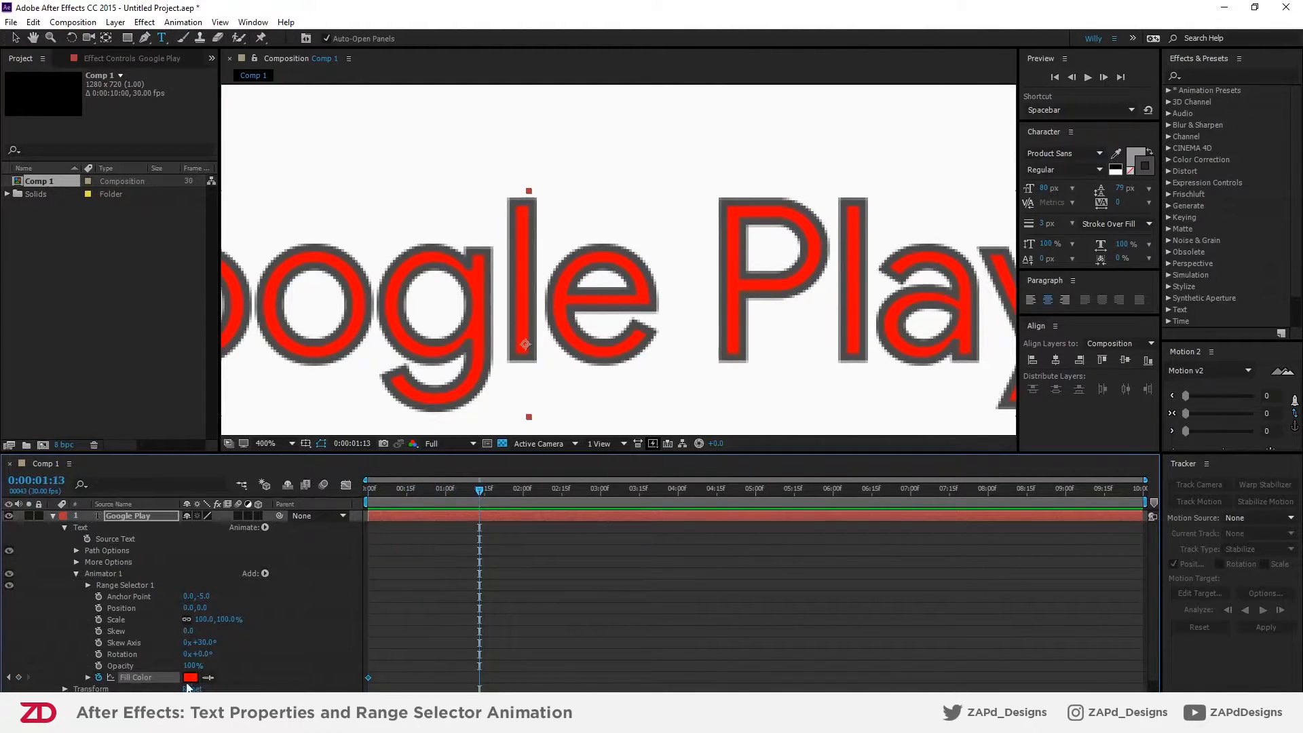
{"action": "left_click", "coordinate": [190, 678]}
{"action": "left_click_drag", "start_coordinate": [344, 351], "coordinate": [418, 325]}
{"action": "left_click_drag", "start_coordinate": [467, 361], "coordinate": [467, 414]}
{"action": "left_click", "coordinate": [563, 296]}
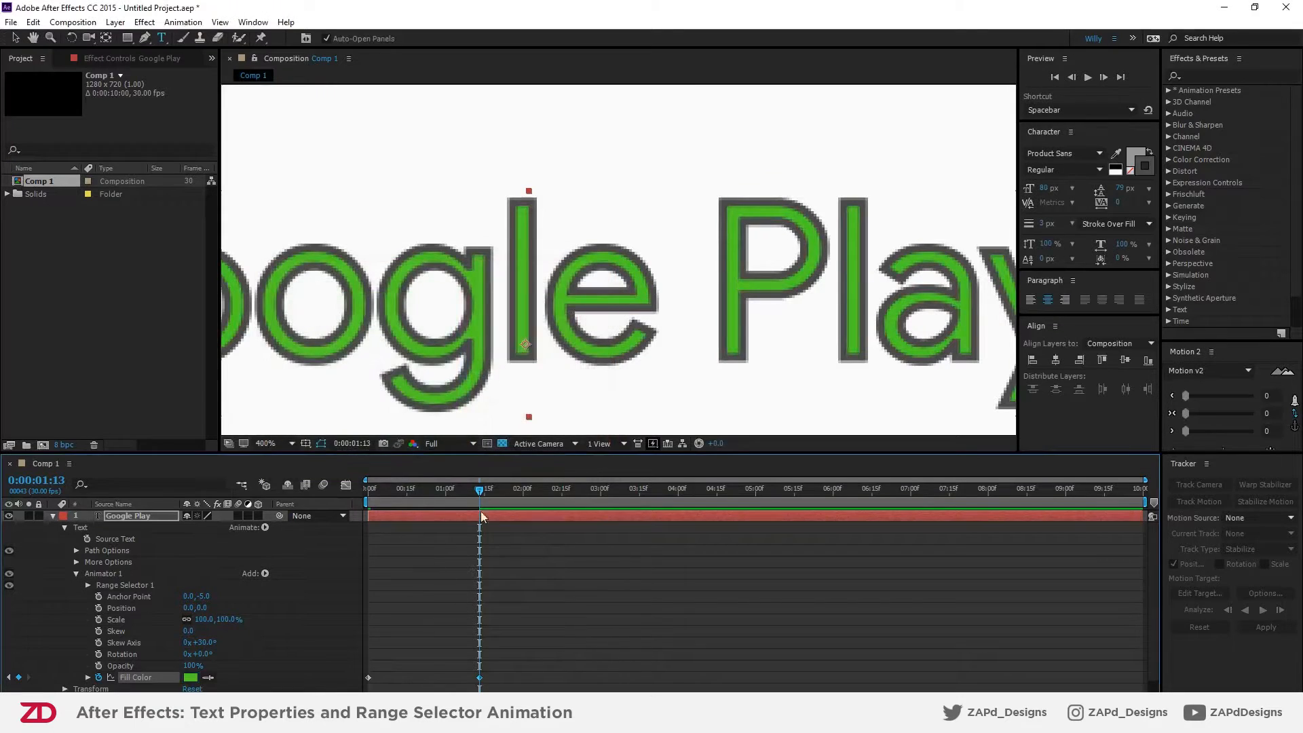
- Scrub through the red-to-green colour change and delete the Fill Color property from the animator
{"action": "left_click_drag", "start_coordinate": [481, 490], "coordinate": [406, 491]}
{"action": "left_click_drag", "start_coordinate": [369, 493], "coordinate": [497, 489]}
{"action": "scroll", "coordinate": [541, 683], "scroll_direction": "down", "scroll_amount": 1}
{"action": "left_click", "coordinate": [99, 666]}
{"action": "key", "text": "Delete"}
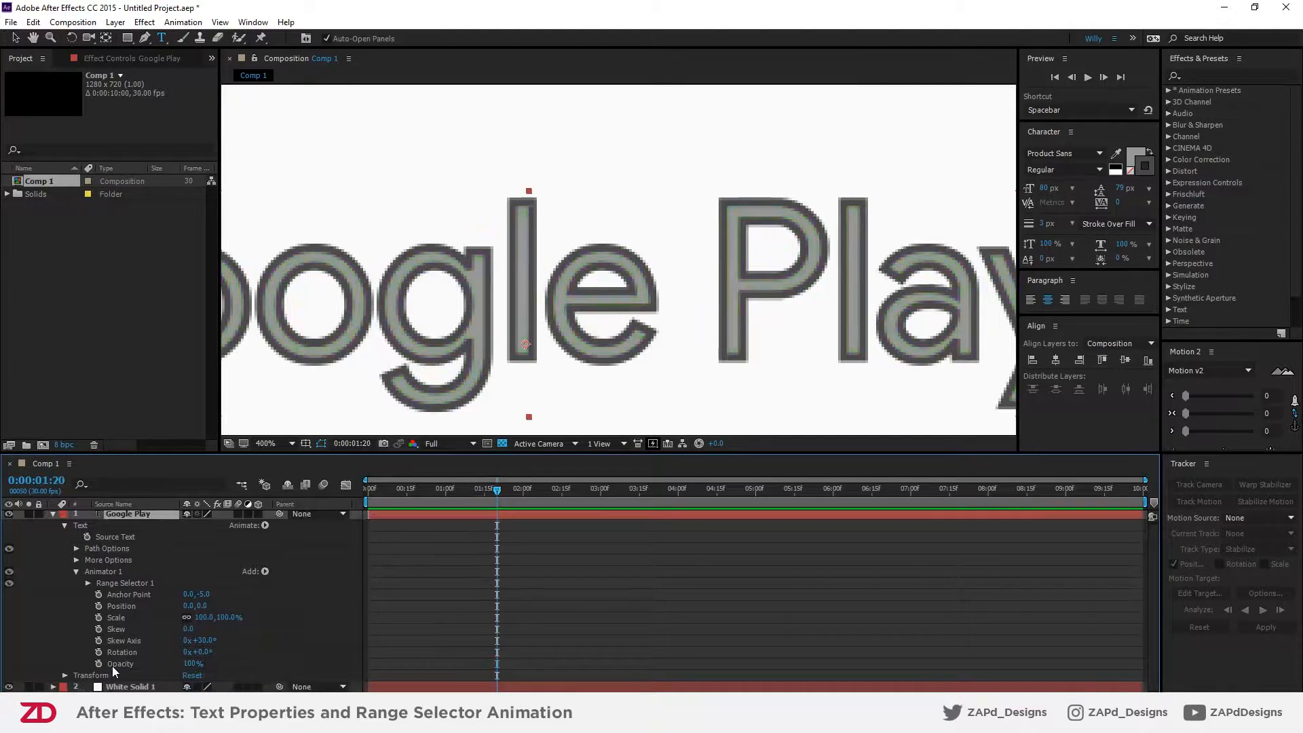
- Add a Stroke Width property to the text animator, try out negative values and delete the property
{"action": "left_click", "coordinate": [266, 572]}
{"action": "mouse_move", "coordinate": [299, 577]}
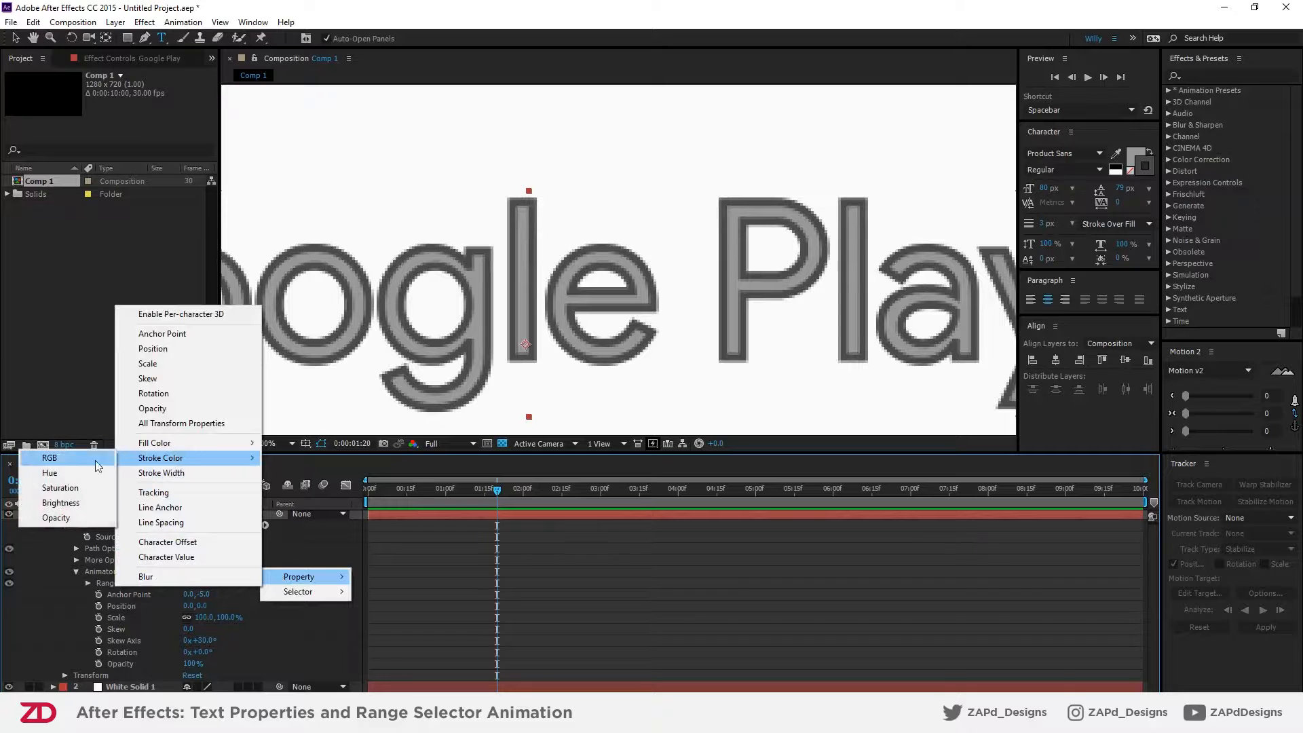
{"action": "left_click", "coordinate": [176, 474]}
{"action": "left_click_drag", "start_coordinate": [188, 674], "coordinate": [196, 672]}
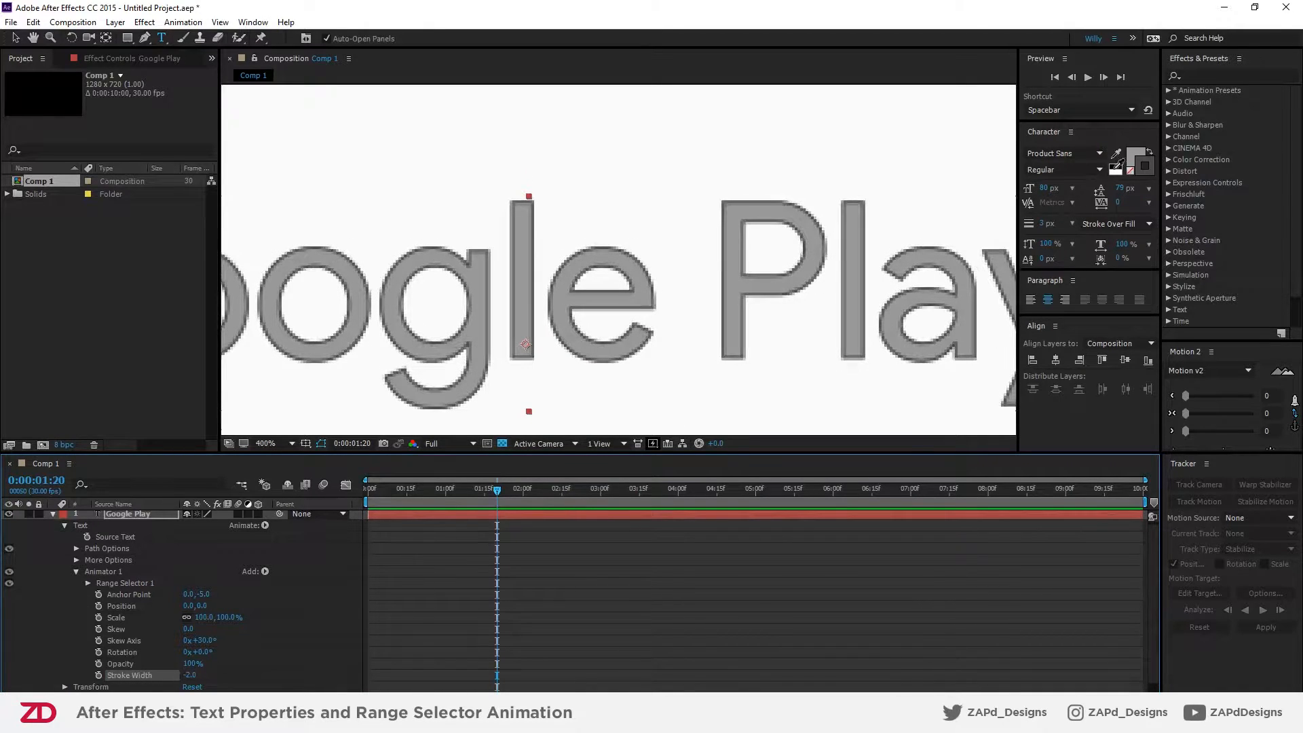
{"action": "mouse_move", "coordinate": [194, 677]}
{"action": "left_mouse_down"}
{"action": "mouse_move", "coordinate": [224, 677]}
{"action": "mouse_move", "coordinate": [177, 678]}
{"action": "left_mouse_up"}
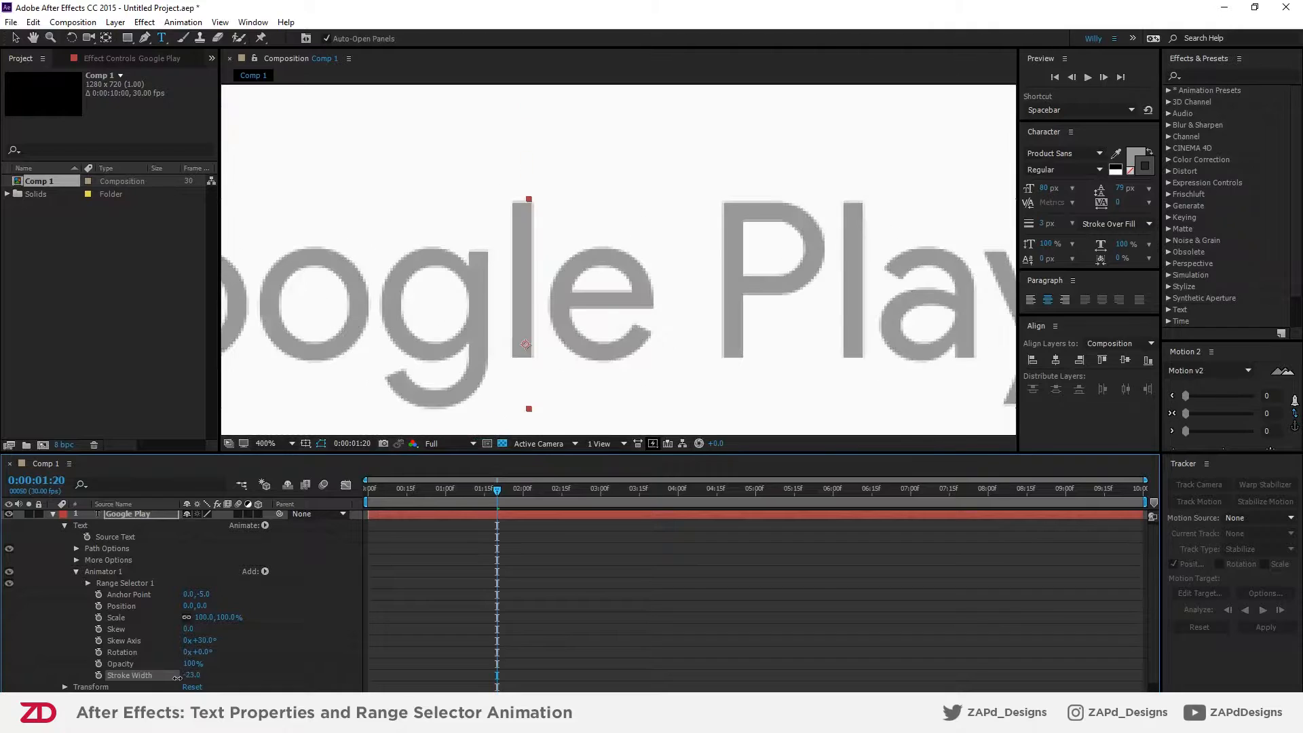
{"action": "key", "text": "Delete"}
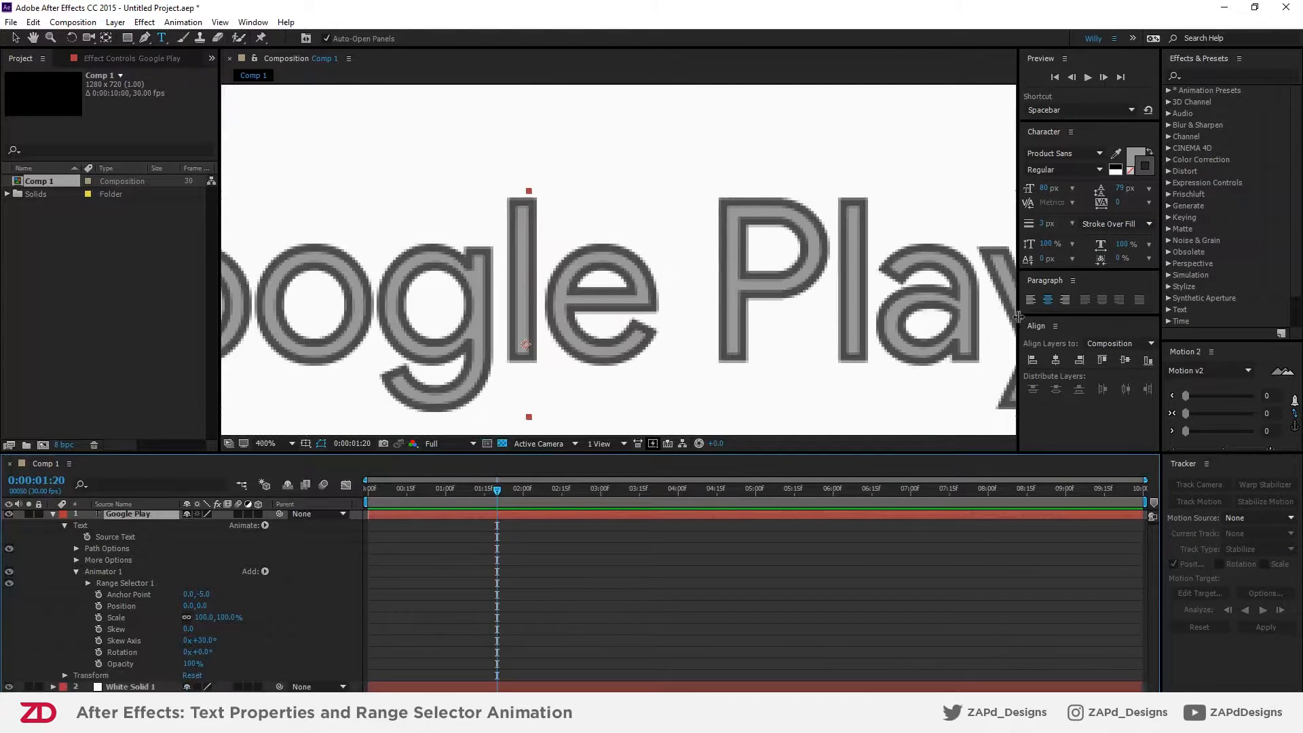
- Remove the stroke from the Google Play text and add a Tracking property to its animator
{"action": "left_click", "coordinate": [1130, 170]}
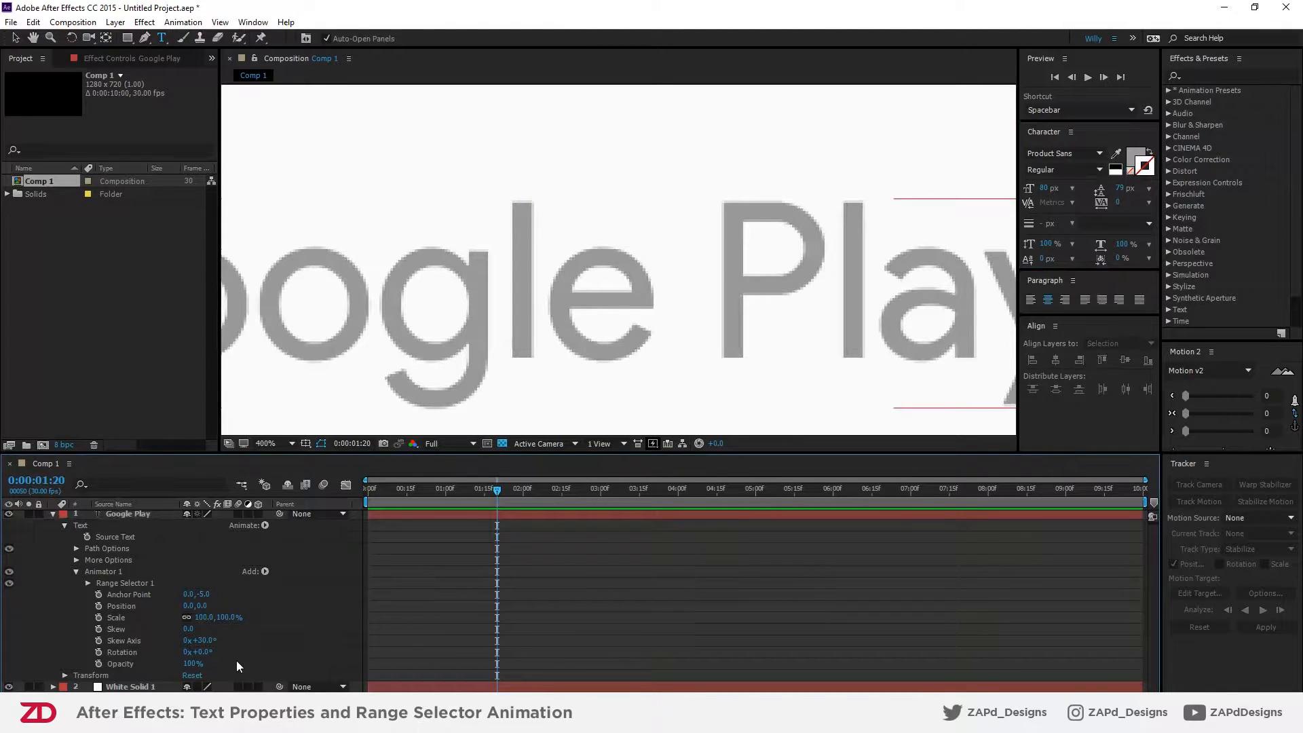
{"action": "left_click", "coordinate": [265, 572]}
{"action": "mouse_move", "coordinate": [293, 576]}
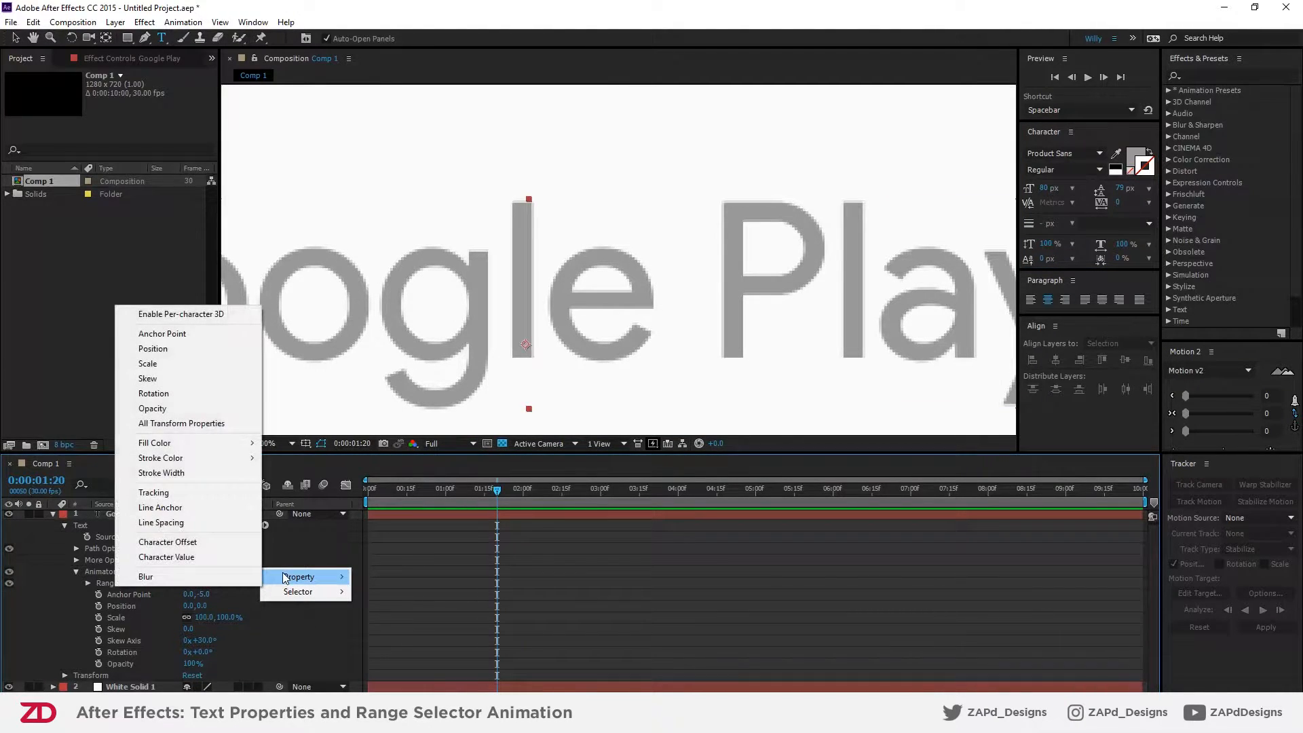
{"action": "left_click", "coordinate": [164, 494]}
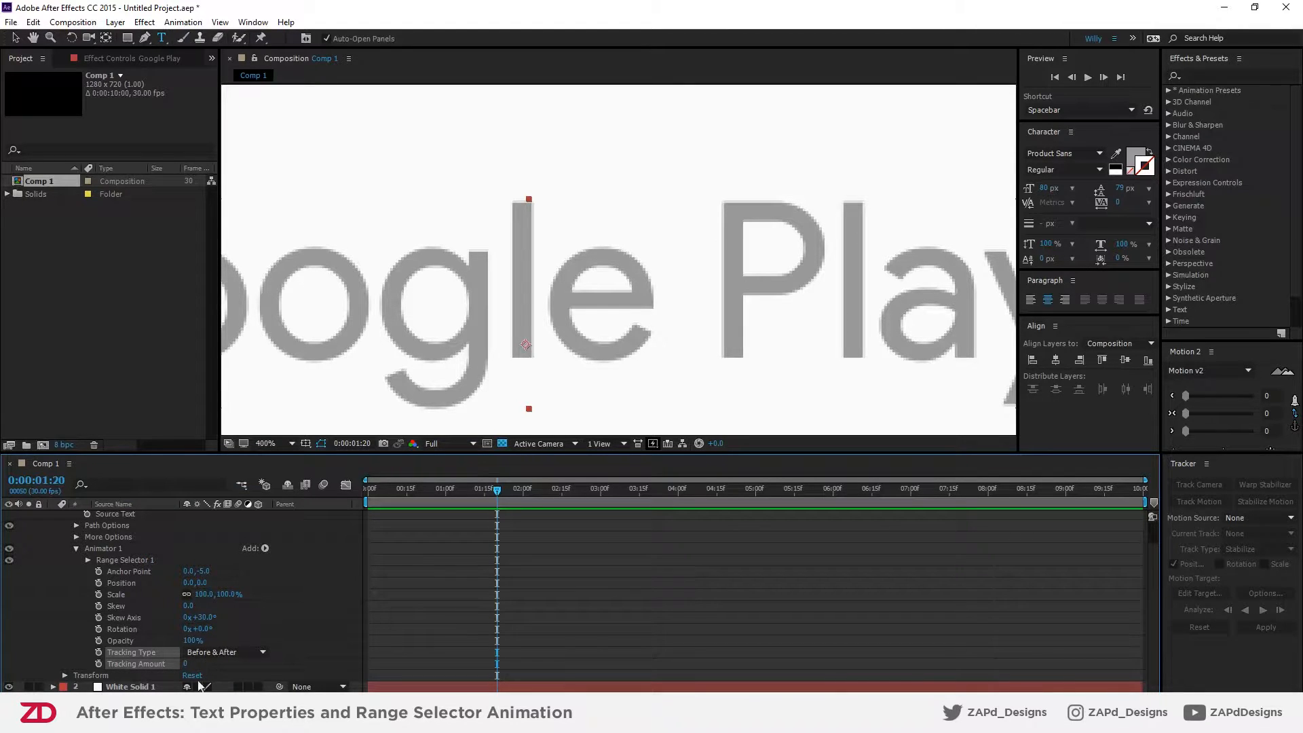
- Try tightening the letter spacing with a Tracking Amount of -10
{"action": "mouse_move", "coordinate": [184, 665]}
{"action": "left_mouse_down"}
{"action": "mouse_move", "coordinate": [200, 665]}
{"action": "mouse_move", "coordinate": [164, 665]}
{"action": "mouse_move", "coordinate": [185, 671]}
{"action": "left_mouse_up"}
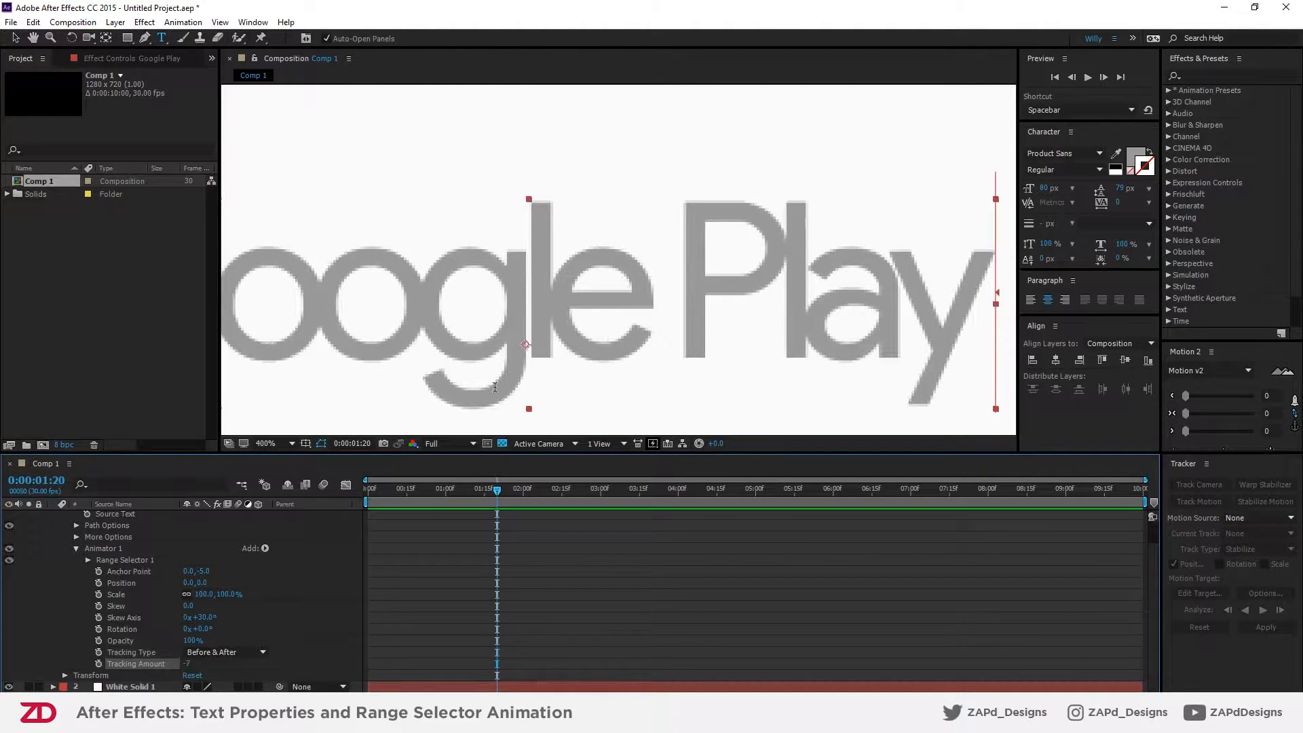
{"action": "scroll", "coordinate": [501, 393], "scroll_direction": "down", "scroll_amount": 2}
{"action": "scroll", "coordinate": [501, 392], "scroll_direction": "up", "scroll_amount": 1}
{"action": "left_click", "coordinate": [186, 664]}
{"action": "type", "text": "-10"}
{"action": "key", "text": "Return"}
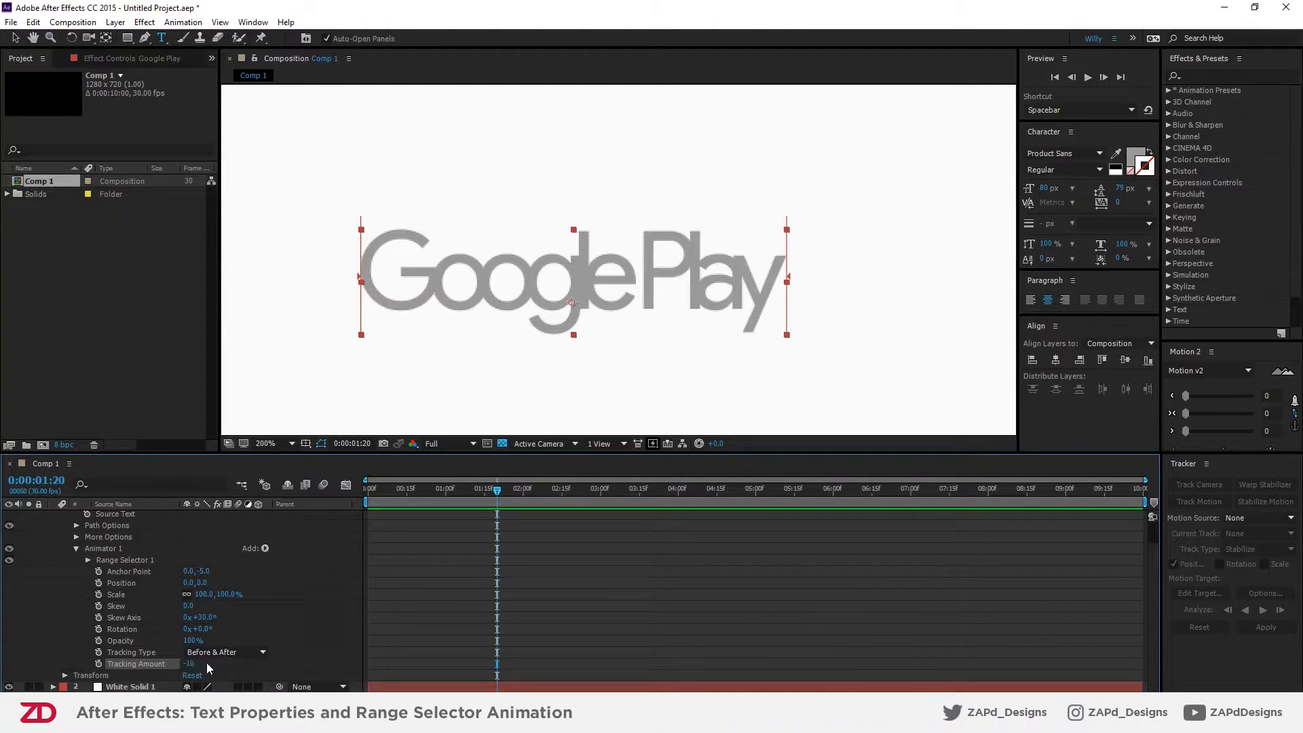
- Set the Tracking Amount to -8 and keyframe it at 0:00:00:15
{"action": "left_click_drag", "start_coordinate": [193, 662], "coordinate": [196, 667]}
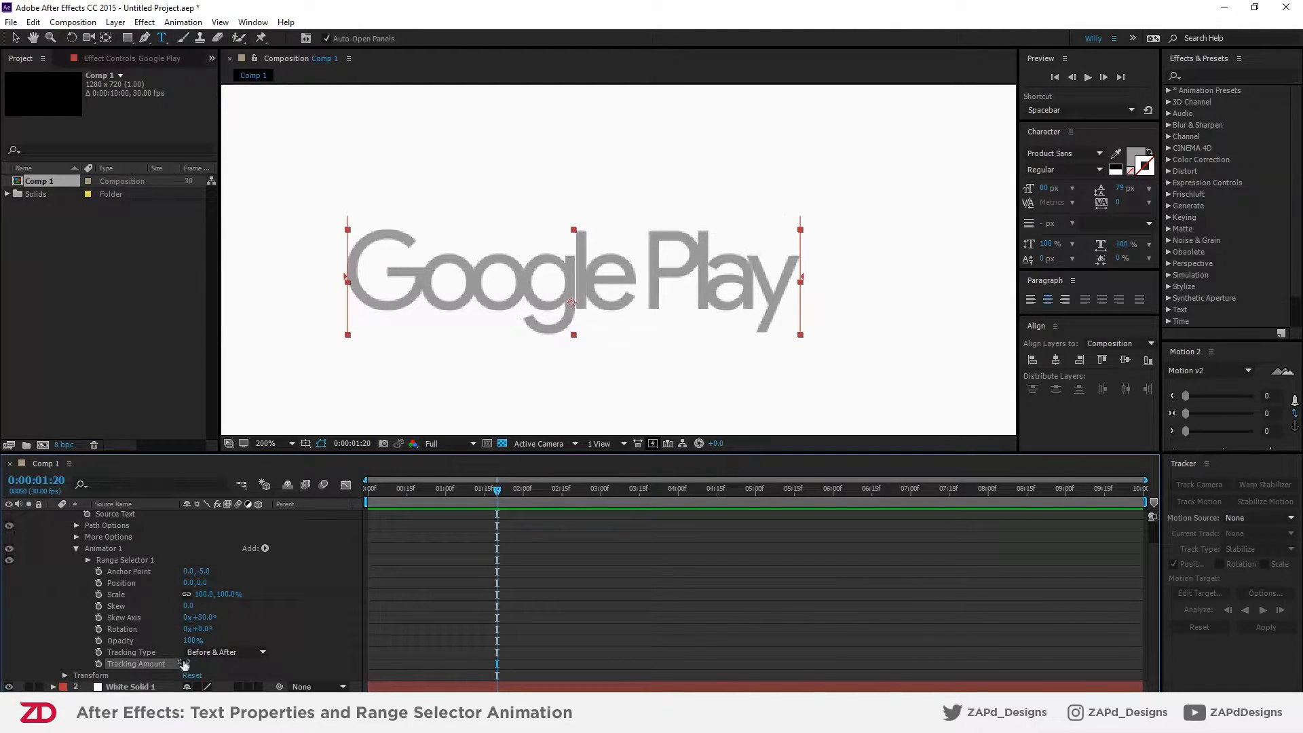
{"action": "left_click", "coordinate": [407, 489]}
{"action": "left_click", "coordinate": [98, 664]}
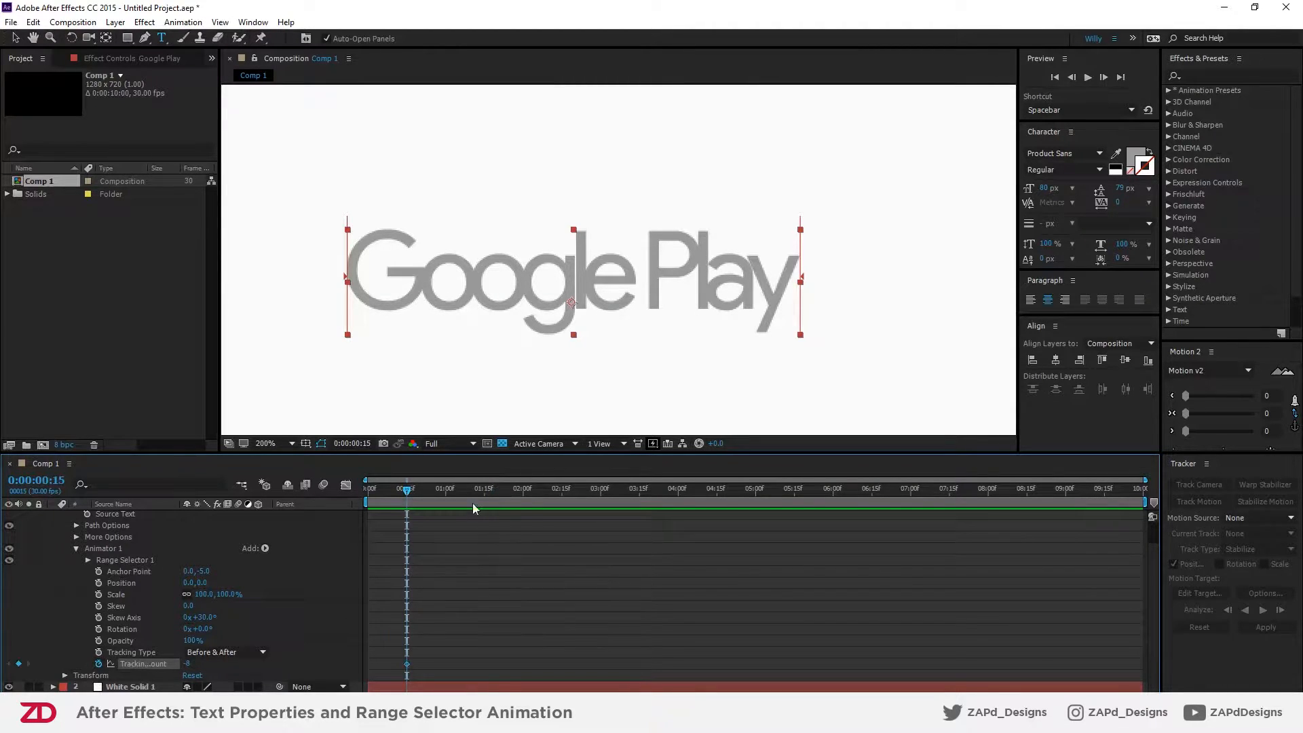
- Keyframe the Tracking Amount to 0 at 0:00:02:00
{"action": "left_click_drag", "start_coordinate": [409, 491], "coordinate": [525, 496]}
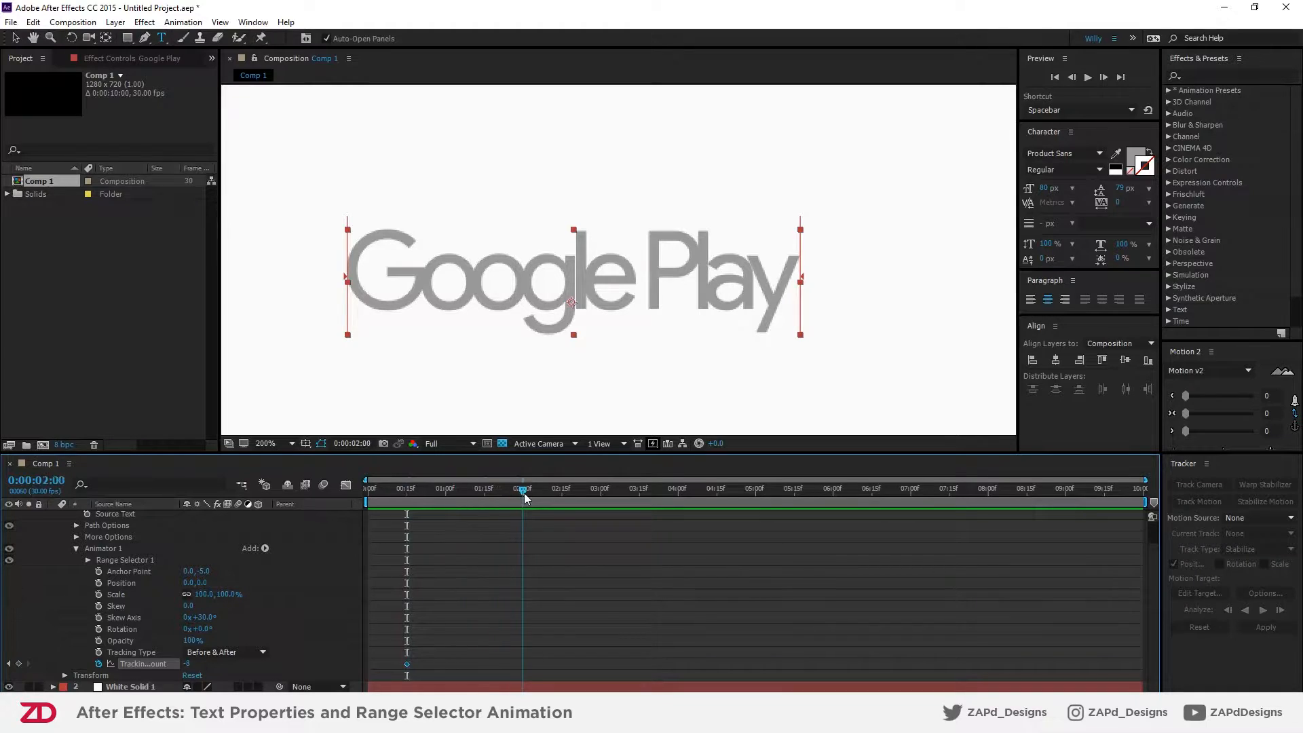
{"action": "left_click", "coordinate": [188, 664]}
{"action": "type", "text": "0"}
{"action": "key", "text": "Return"}
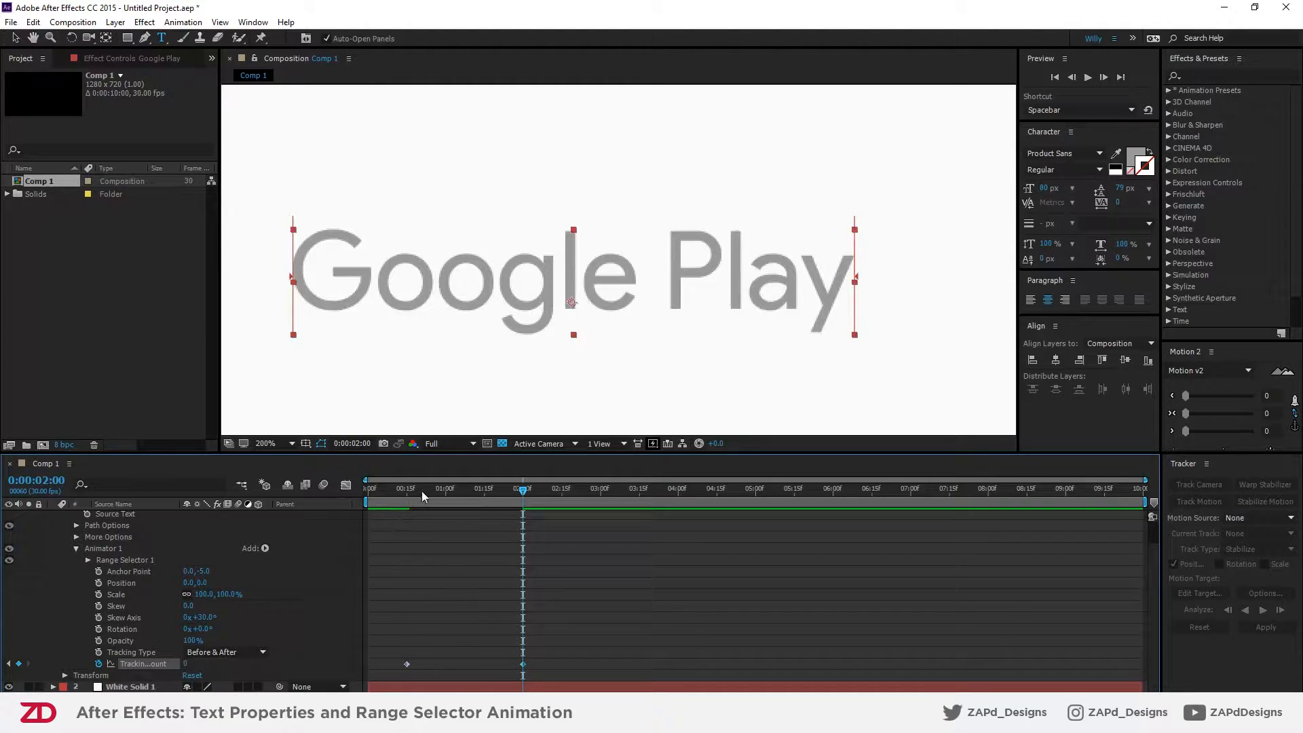
- Keyframe the animator's Opacity at 100% at 0:00:00:15 and at 0% at 0:00:01:00
{"action": "left_click_drag", "start_coordinate": [422, 492], "coordinate": [405, 491]}
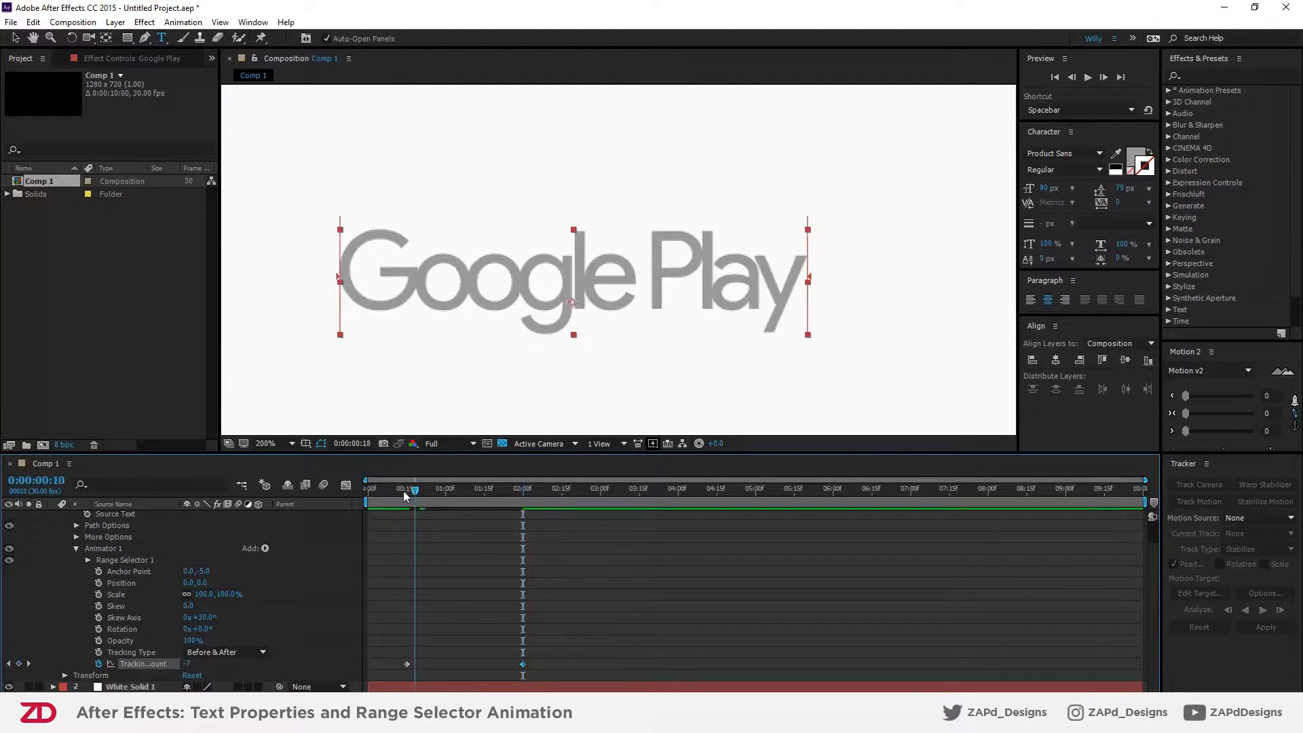
{"action": "left_click", "coordinate": [99, 641]}
{"action": "left_click_drag", "start_coordinate": [407, 497], "coordinate": [446, 499]}
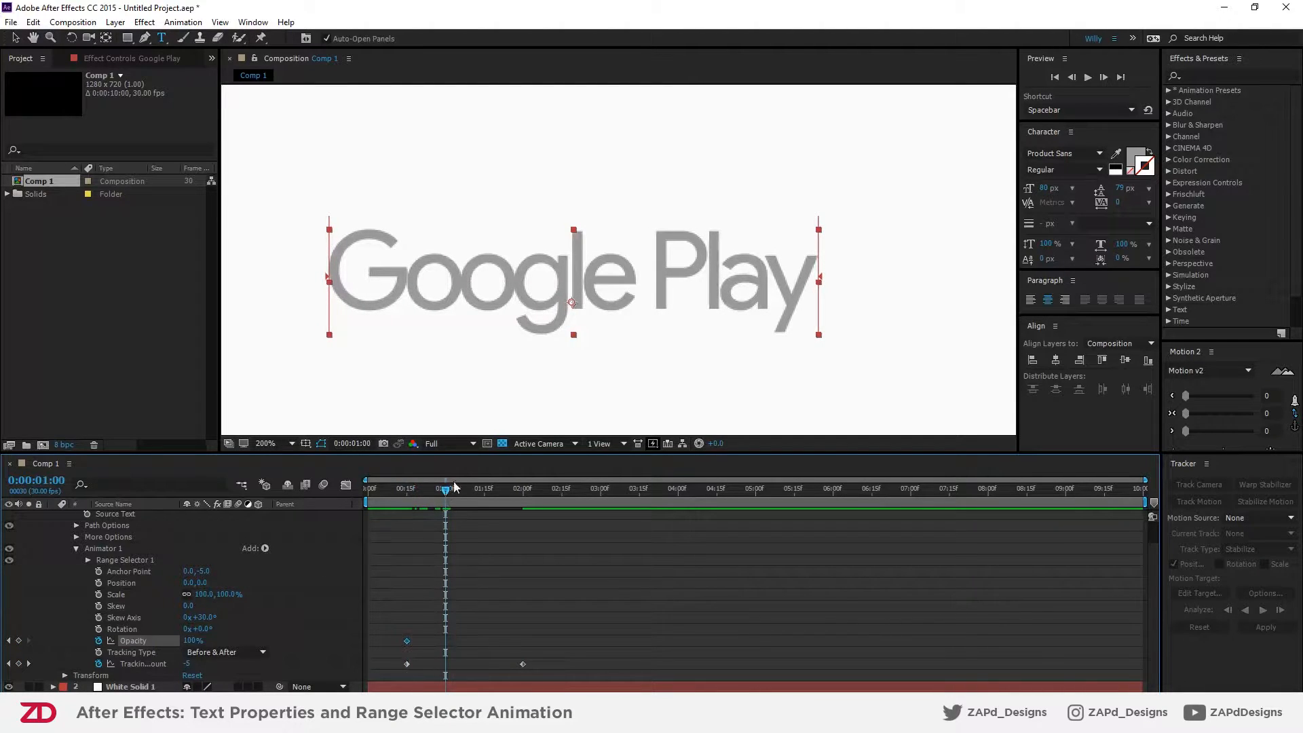
{"action": "left_click", "coordinate": [187, 641]}
{"action": "type", "text": "0"}
{"action": "key", "text": "Return"}
- Time-reverse the two Opacity keyframes so that the text fades in
{"action": "left_click_drag", "start_coordinate": [462, 628], "coordinate": [406, 646]}
{"action": "right_click", "coordinate": [408, 643]}
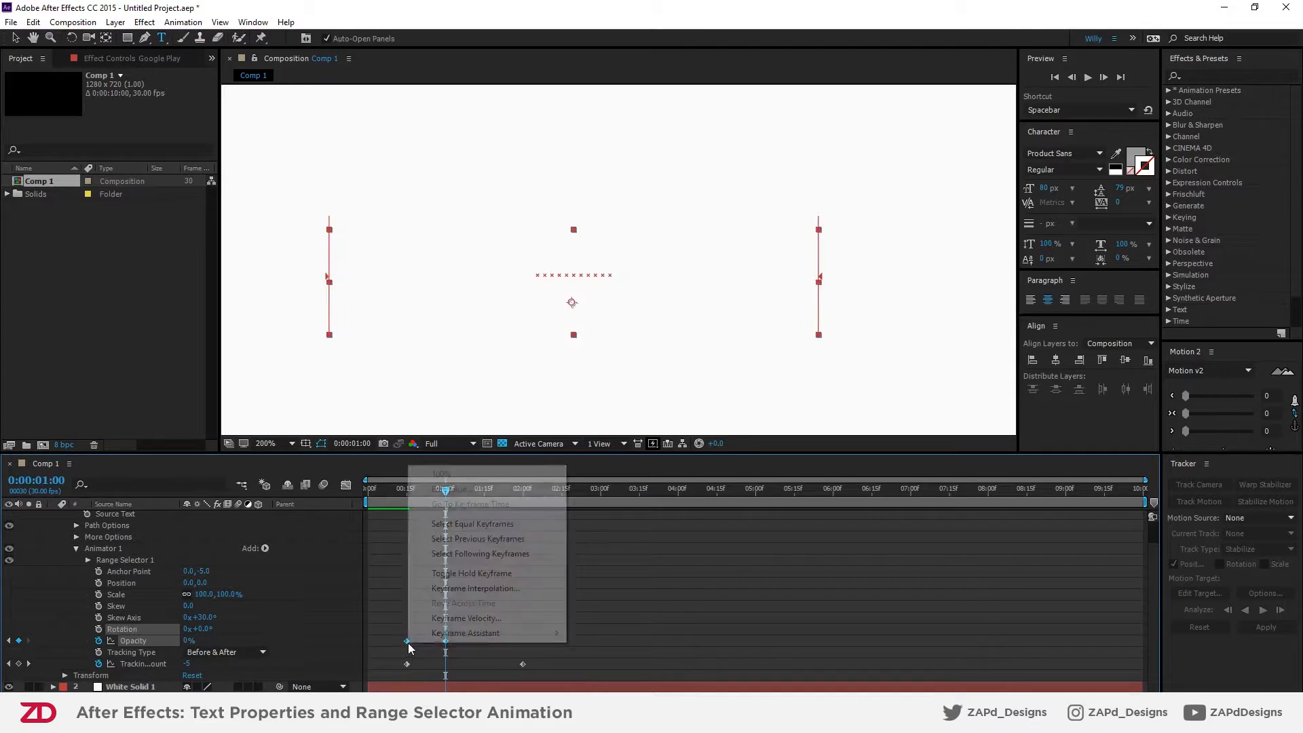
{"action": "mouse_move", "coordinate": [439, 633]}
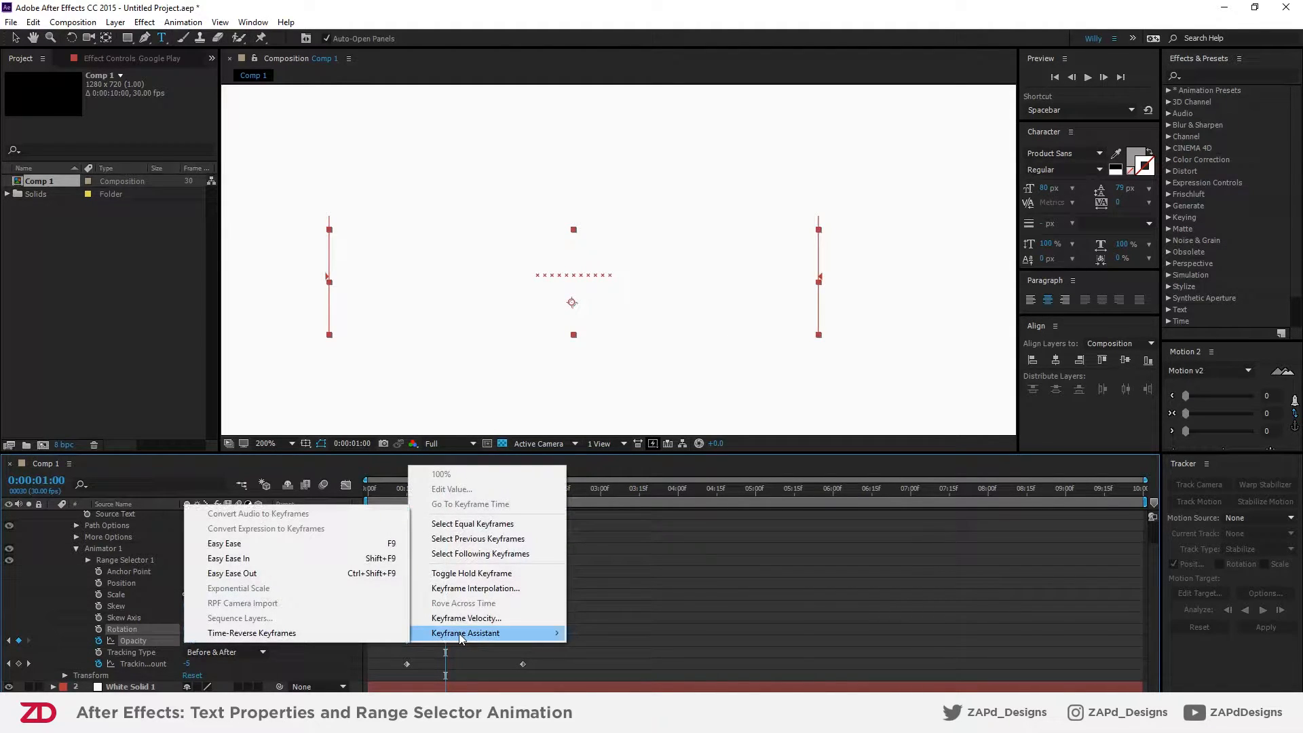
{"action": "left_click", "coordinate": [338, 633]}
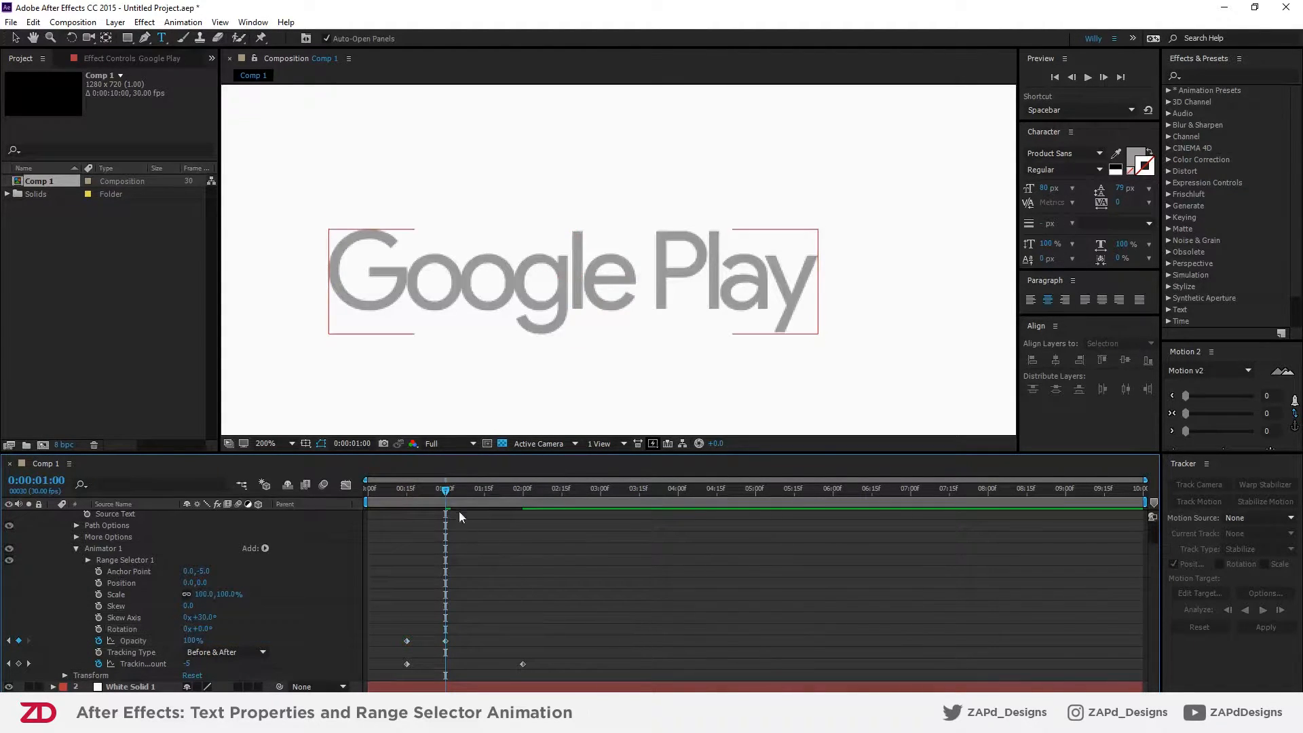
- Shift the Opacity keyframes so the fade starts at 0:00:01:00 and ends at 0:00:02:00
{"action": "left_click_drag", "start_coordinate": [459, 637], "coordinate": [402, 646]}
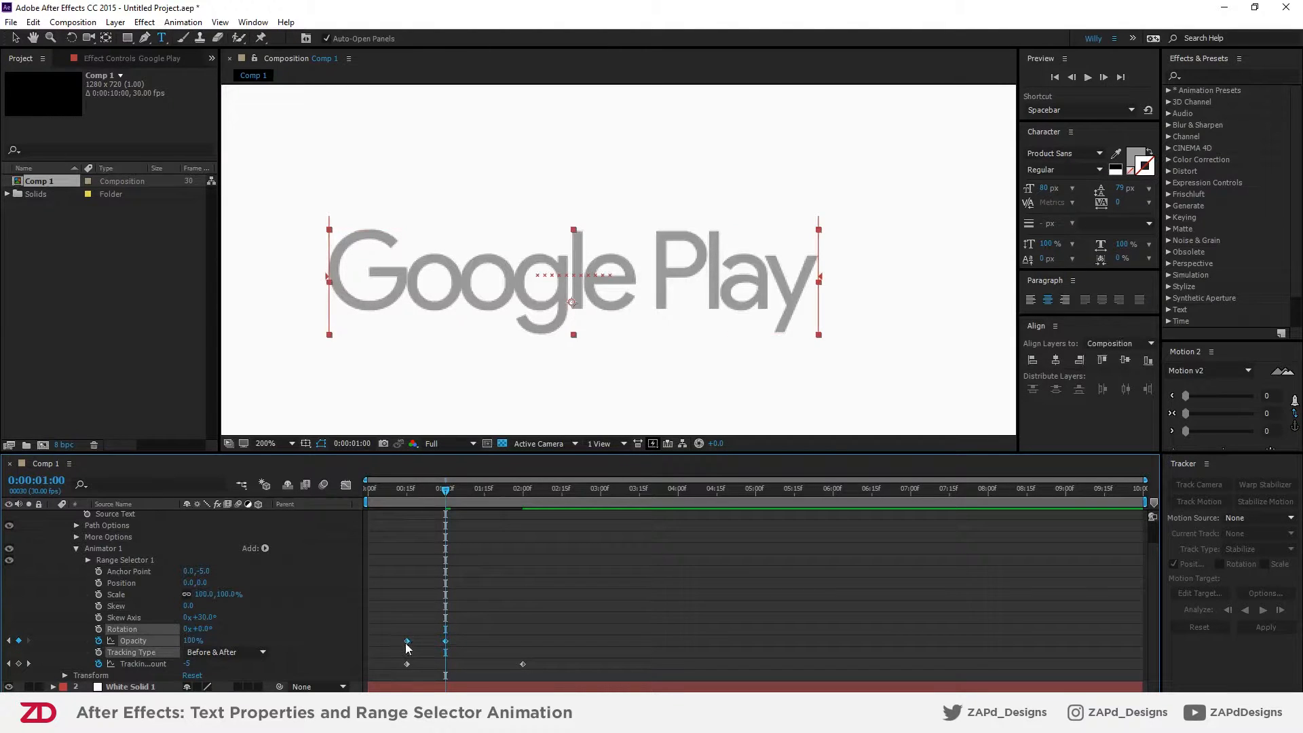
{"action": "mouse_move", "coordinate": [446, 490]}
{"action": "left_mouse_down"}
{"action": "mouse_move", "coordinate": [418, 497]}
{"action": "mouse_move", "coordinate": [433, 499]}
{"action": "left_mouse_up"}
{"action": "left_click_drag", "start_coordinate": [406, 641], "coordinate": [483, 641]}
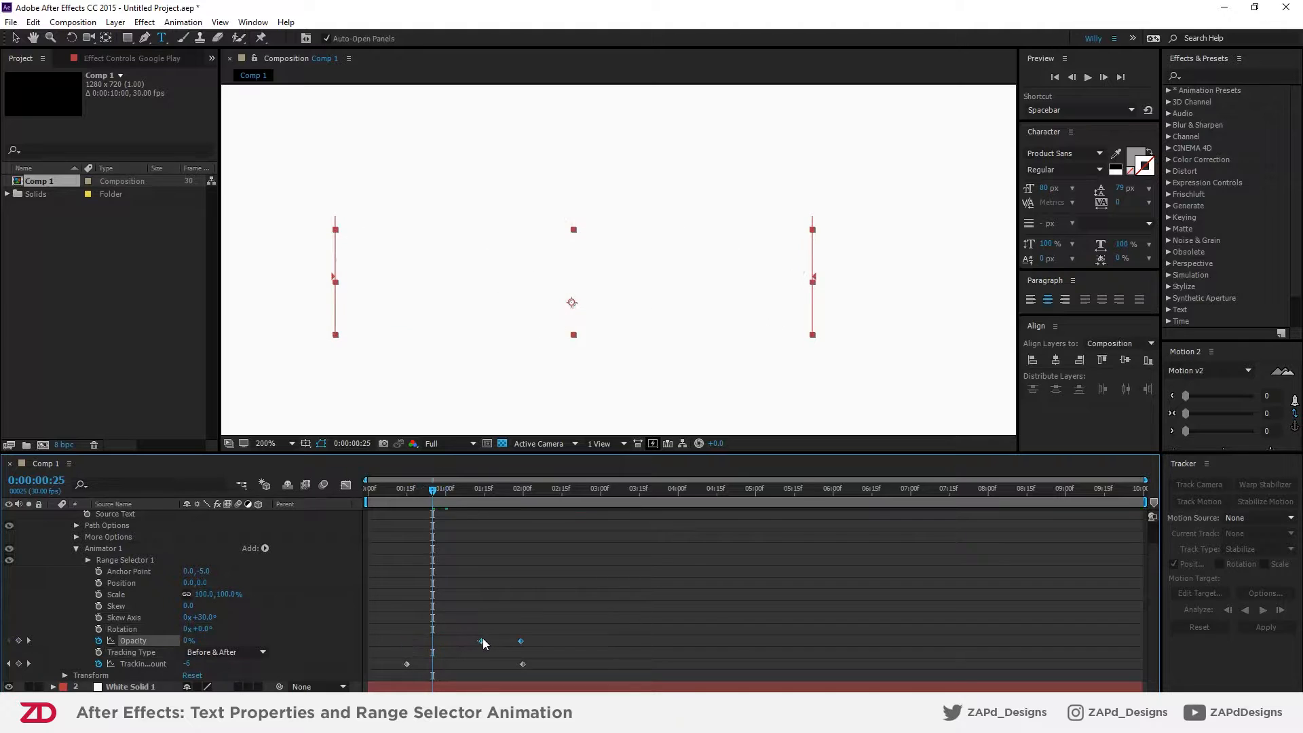
{"action": "left_click_drag", "start_coordinate": [483, 503], "coordinate": [444, 499]}
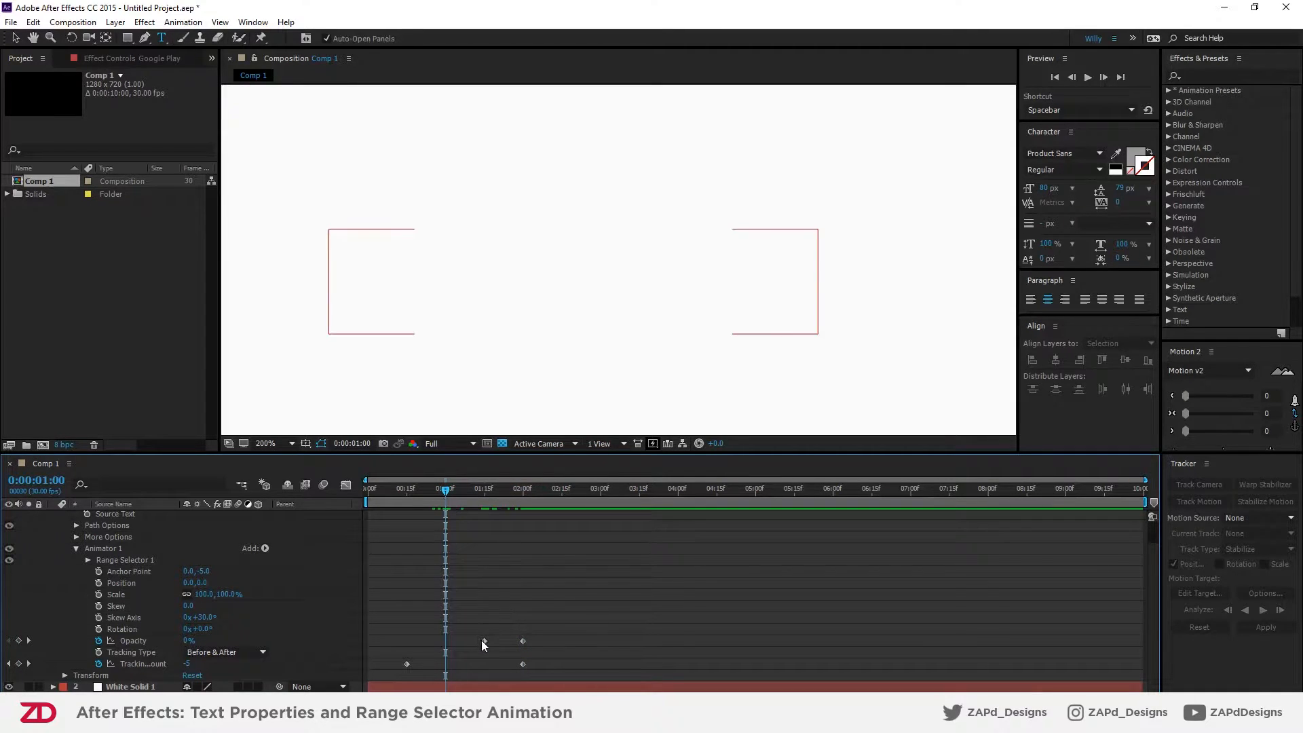
{"action": "left_click_drag", "start_coordinate": [482, 640], "coordinate": [445, 641]}
{"action": "left_click", "coordinate": [479, 601]}
- Play back the tracking and fade-in animation from 0:00:00:11
{"action": "left_click_drag", "start_coordinate": [442, 491], "coordinate": [397, 494]}
{"action": "key", "text": "space"}
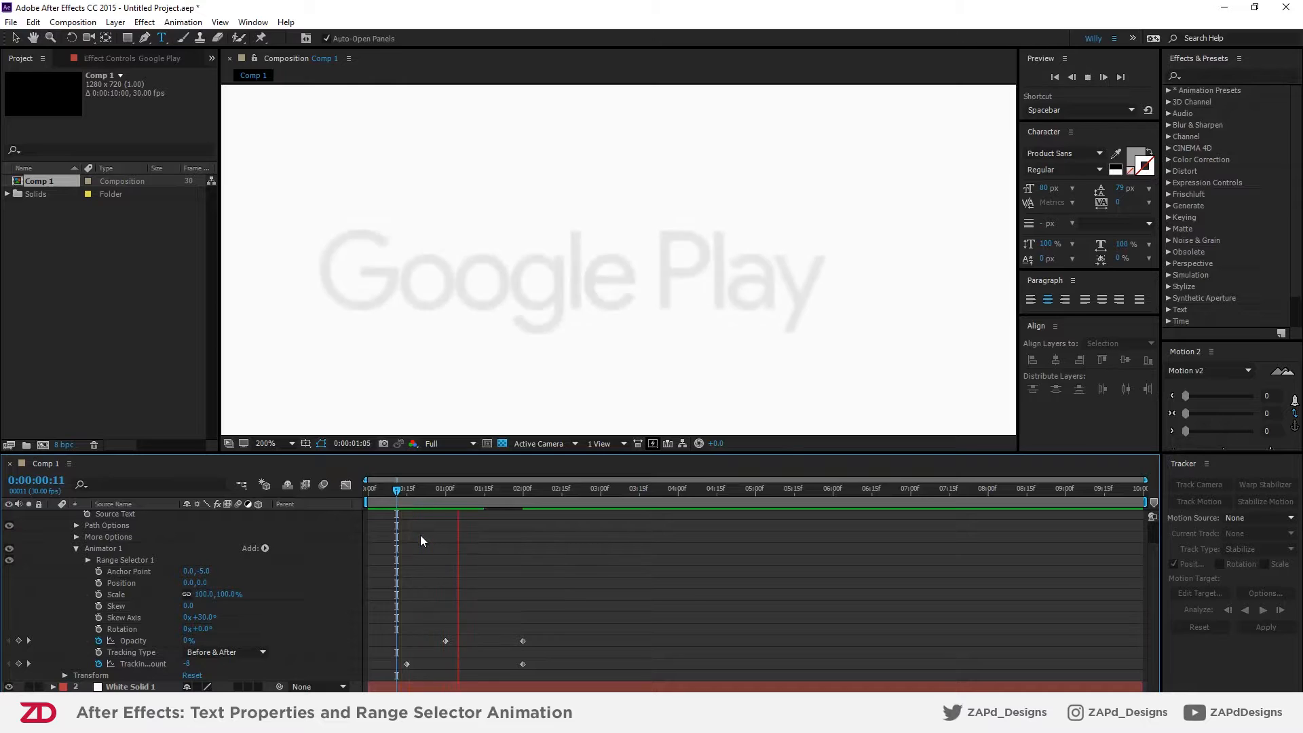
{"action": "key", "text": "space"}
- Apply Easy Ease to all Opacity and Tracking Amount keyframes and shape the Tracking Amount speed curve to peak early and slow down gradually
{"action": "left_click_drag", "start_coordinate": [578, 636], "coordinate": [373, 692]}
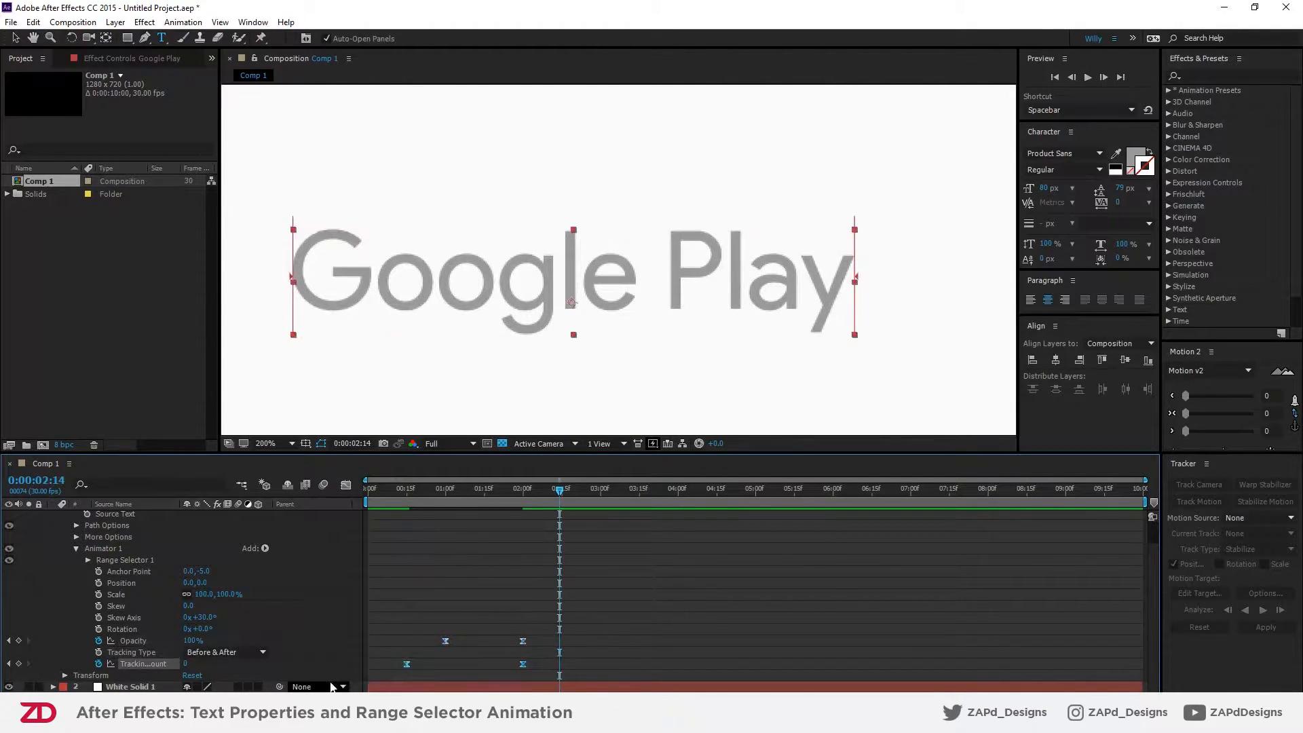
{"action": "left_click", "coordinate": [345, 485]}
{"action": "left_click", "coordinate": [522, 661]}
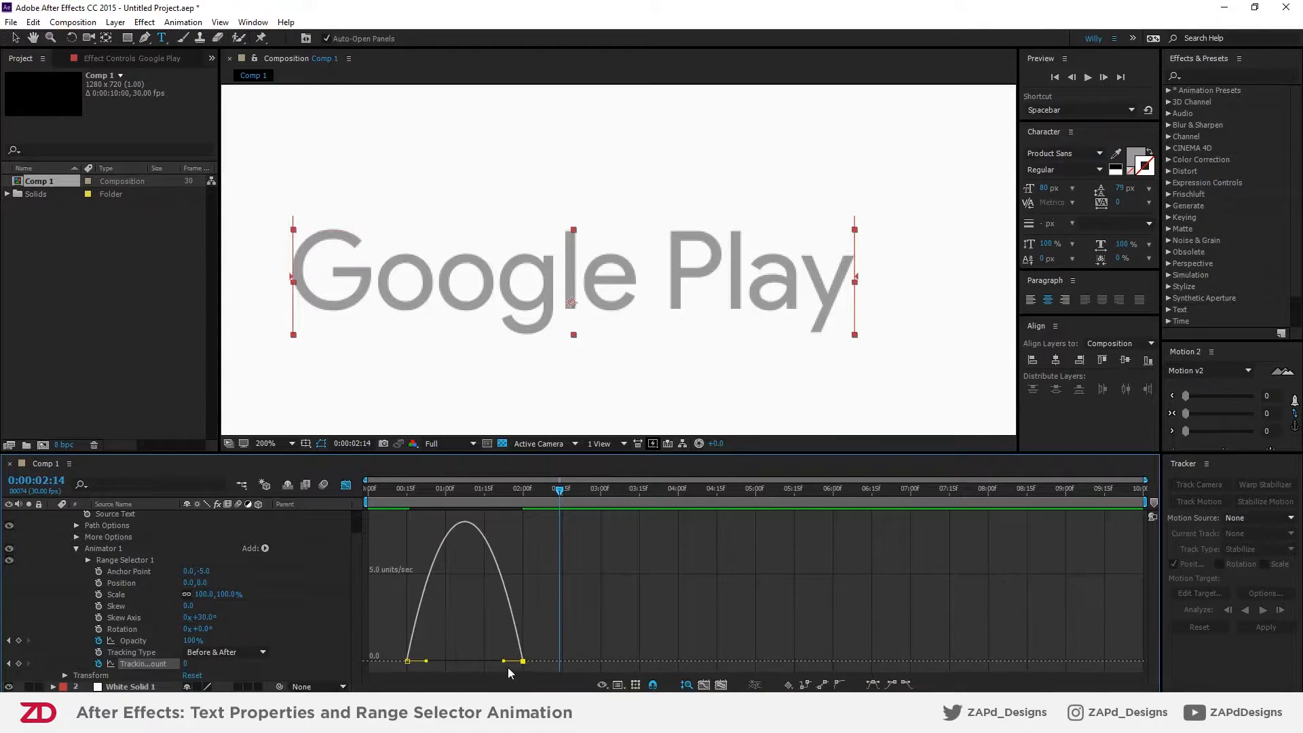
{"action": "left_click_drag", "start_coordinate": [503, 664], "coordinate": [371, 677]}
- Examine the Tracking Amount keyframes, their keyframe options and their speed curve
{"action": "left_click", "coordinate": [345, 484]}
{"action": "right_click", "coordinate": [406, 663]}
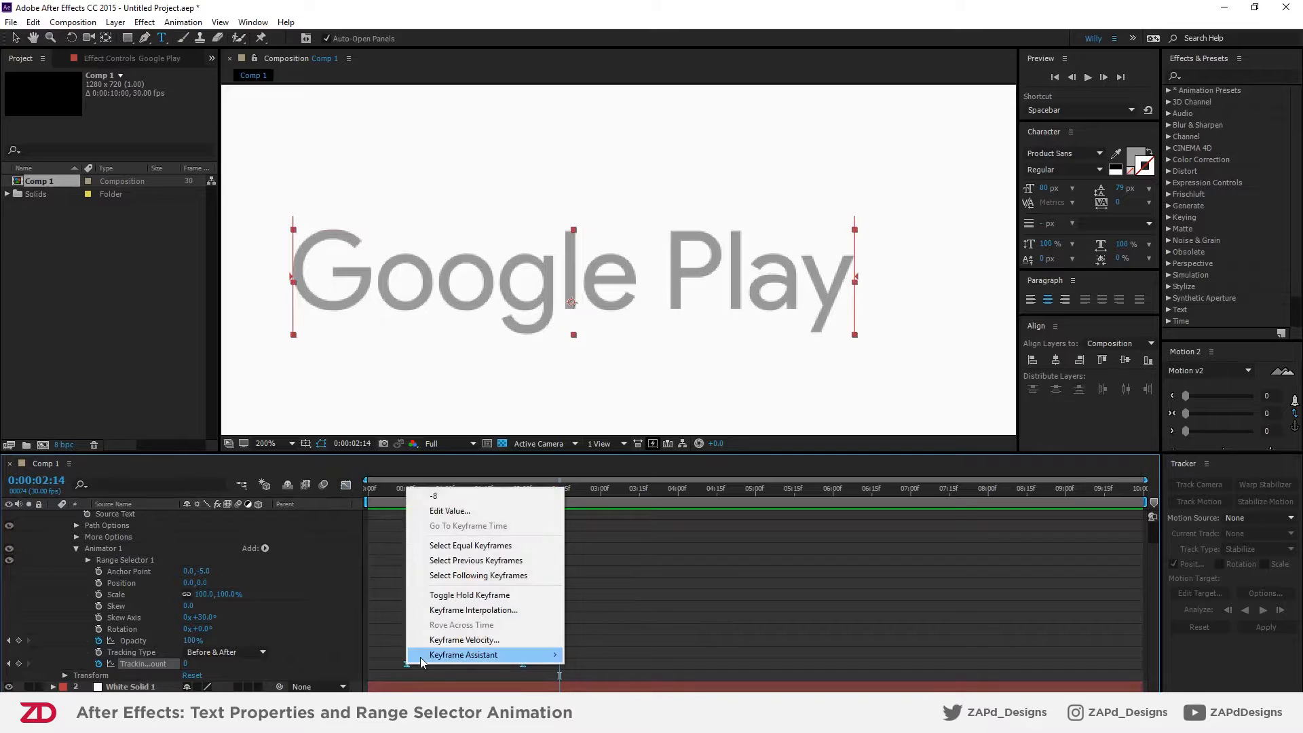
{"action": "mouse_move", "coordinate": [469, 654]}
{"action": "left_click", "coordinate": [539, 666]}
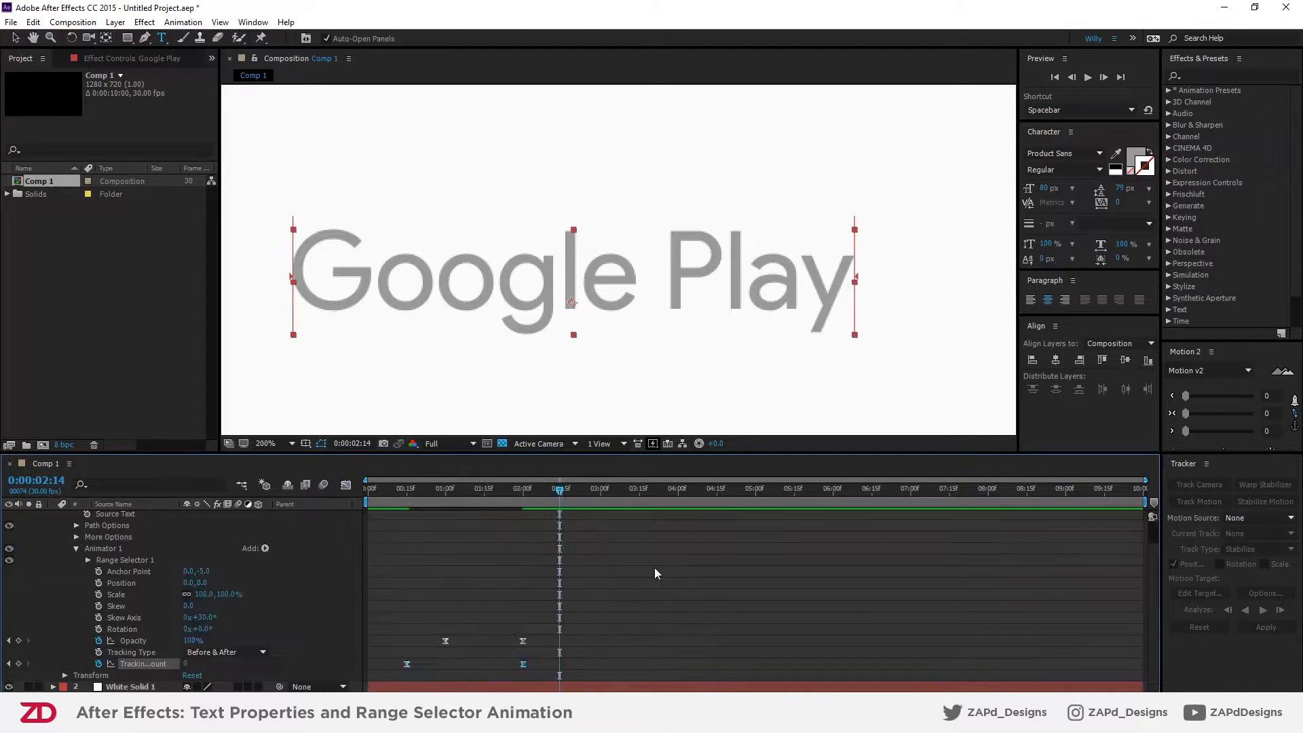
{"action": "left_click_drag", "start_coordinate": [539, 666], "coordinate": [356, 657]}
{"action": "left_click", "coordinate": [346, 484]}
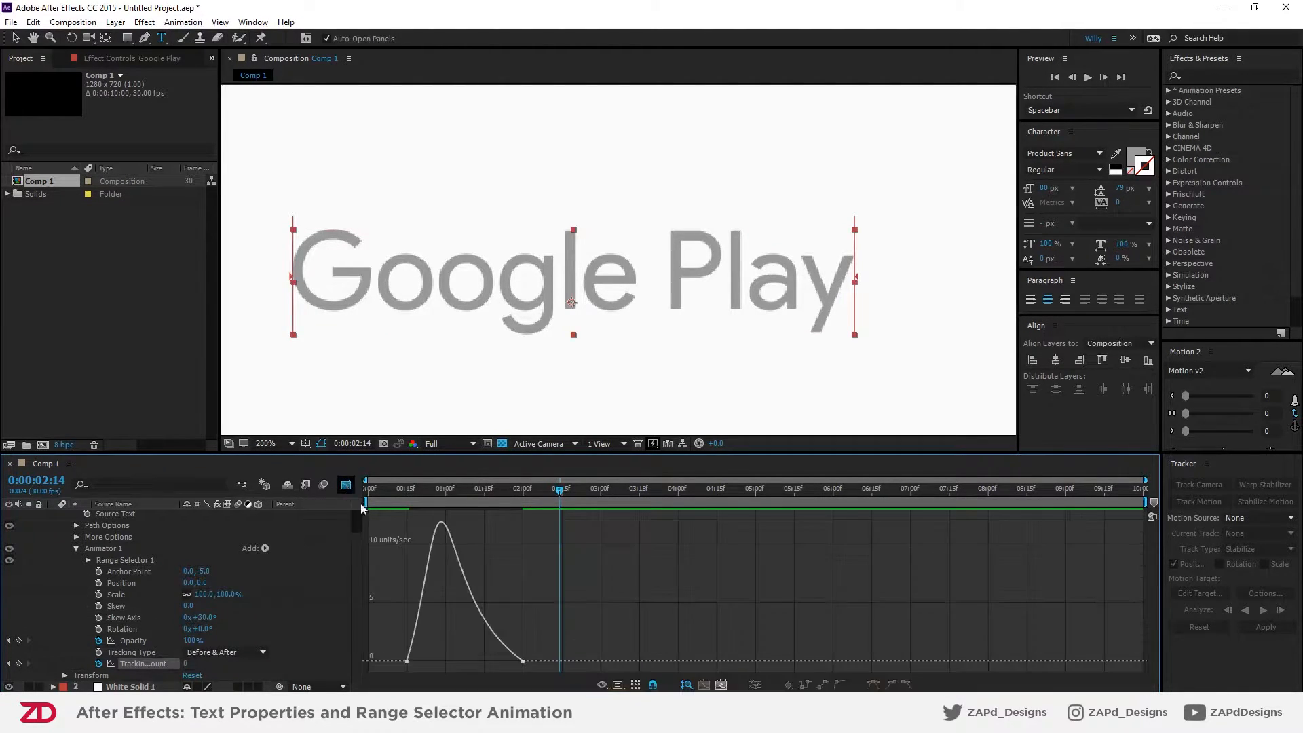
{"action": "left_click", "coordinate": [523, 661]}
{"action": "left_click", "coordinate": [346, 484]}
- Adjust the handles of the Tracking Amount speed curve for a sharper early peak and gradual slowdown, and play it back
{"action": "left_click_drag", "start_coordinate": [543, 653], "coordinate": [378, 674]}
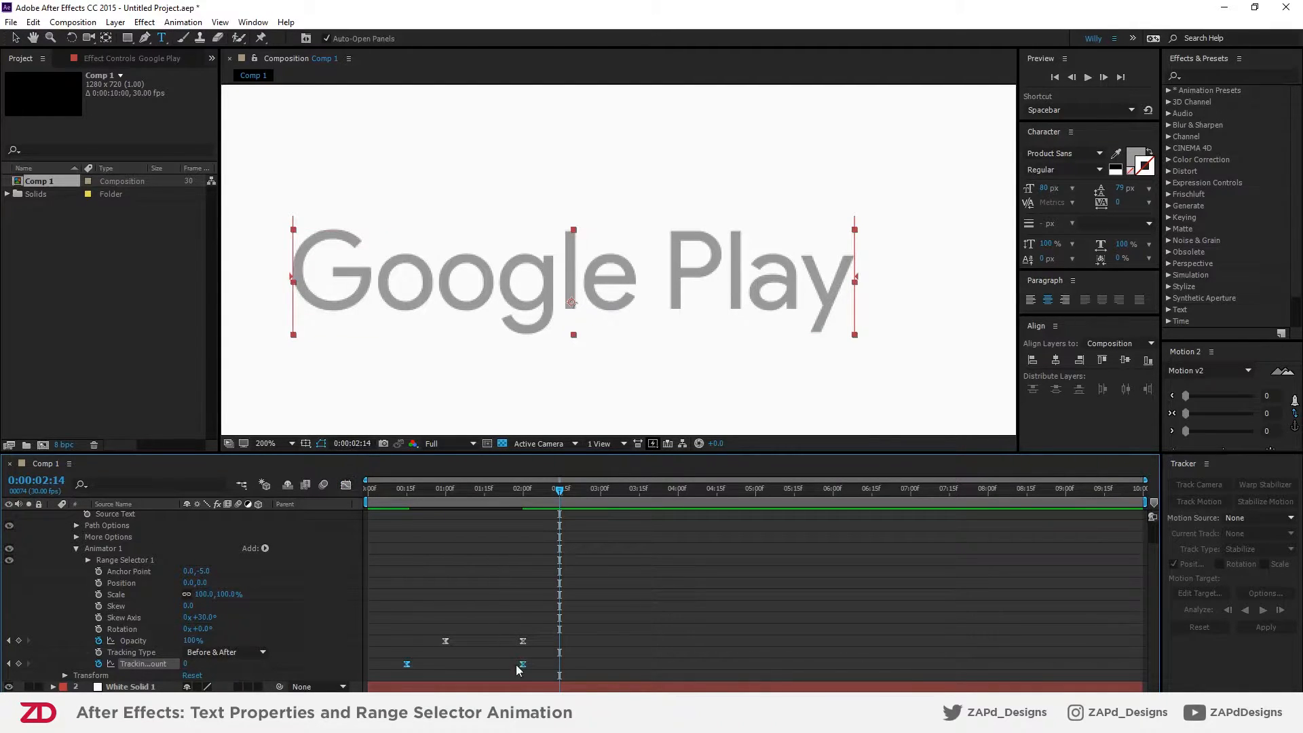
{"action": "left_click_drag", "start_coordinate": [544, 630], "coordinate": [389, 667]}
{"action": "left_click", "coordinate": [347, 485]}
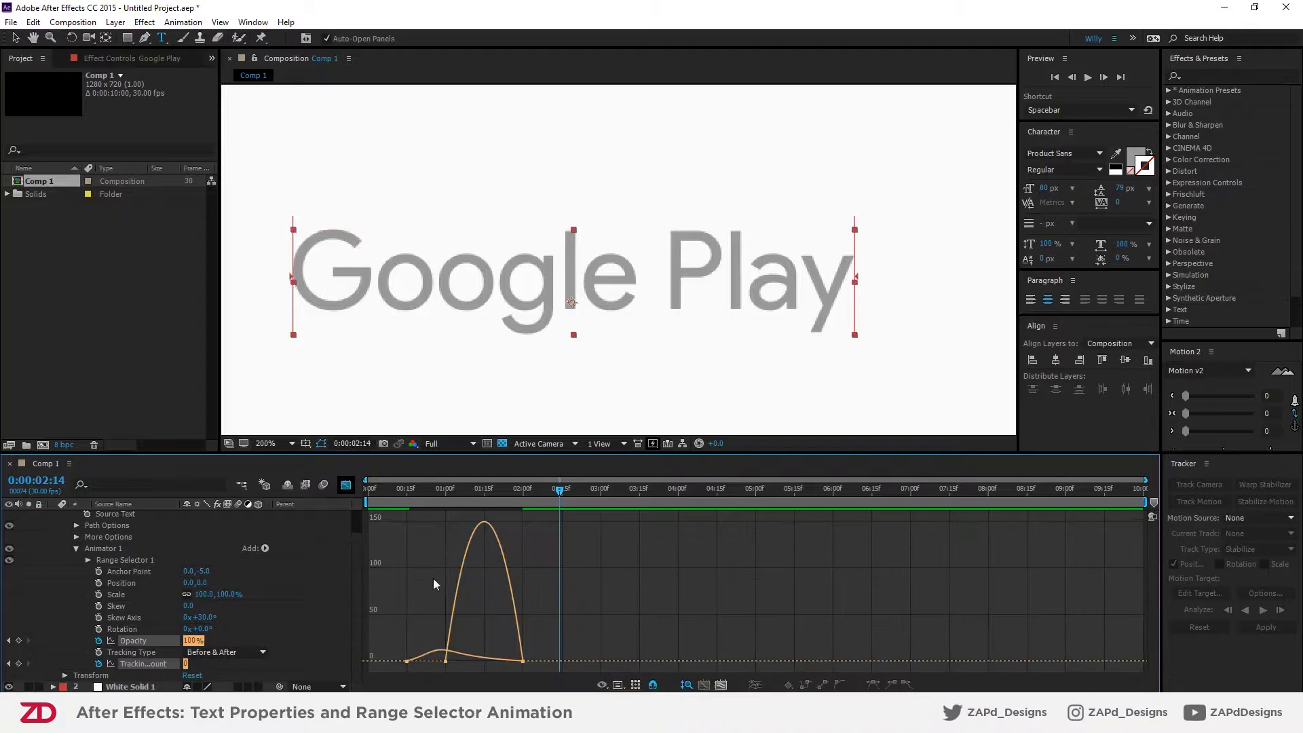
{"action": "left_click", "coordinate": [341, 488]}
{"action": "left_click_drag", "start_coordinate": [537, 672], "coordinate": [400, 652]}
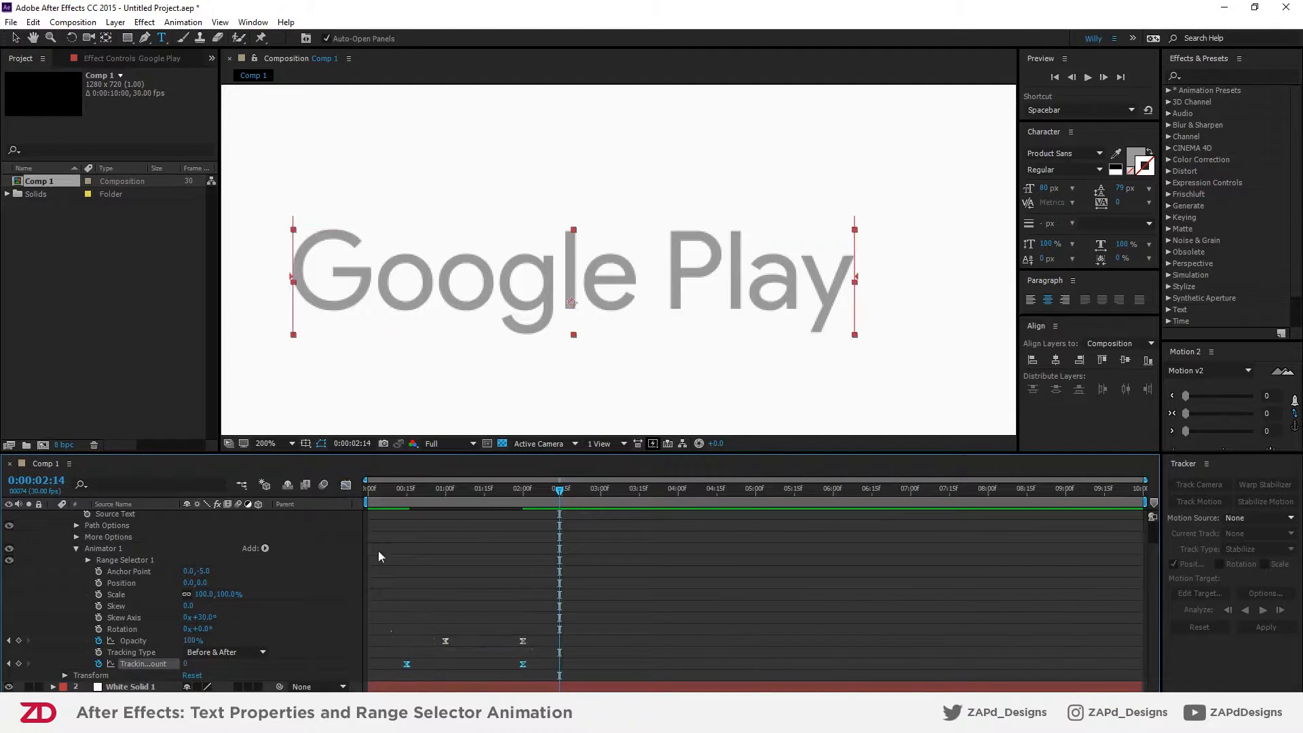
{"action": "left_click", "coordinate": [346, 485]}
{"action": "left_click_drag", "start_coordinate": [512, 667], "coordinate": [476, 661]}
{"action": "left_click_drag", "start_coordinate": [397, 653], "coordinate": [429, 663]}
{"action": "key", "text": "space"}
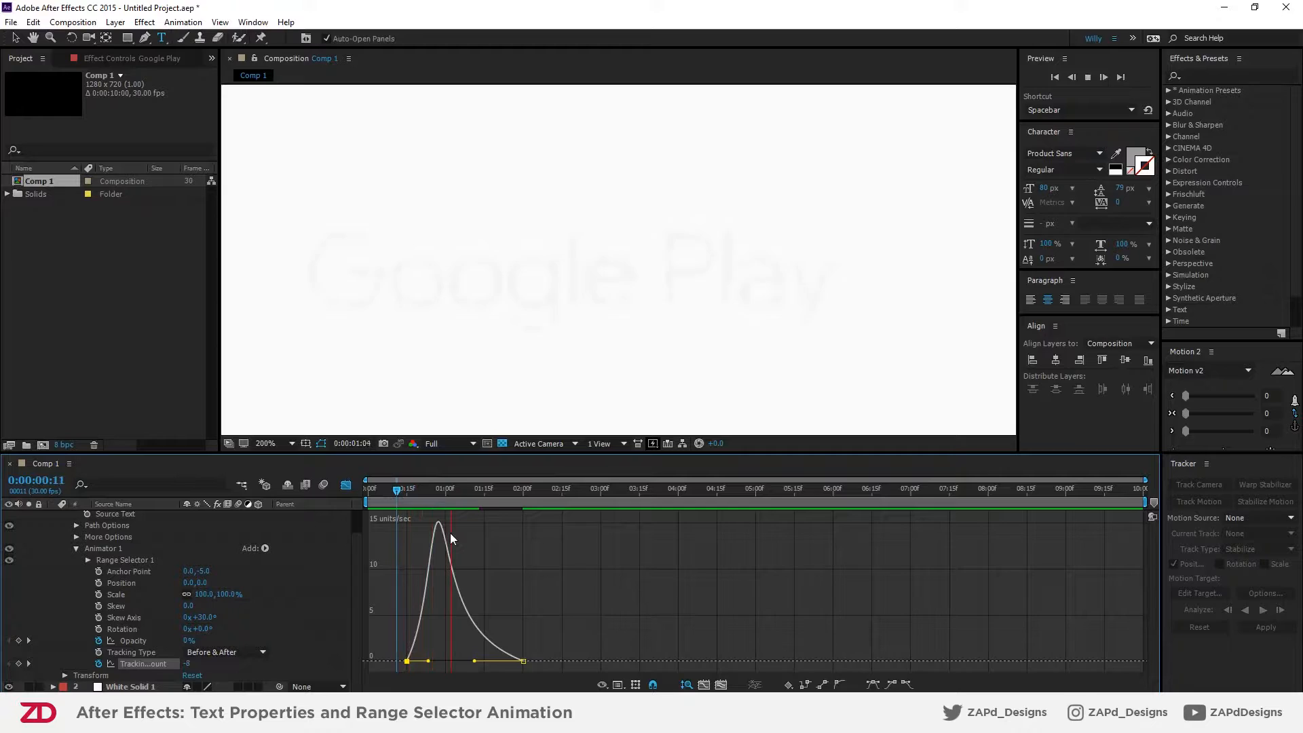
{"action": "key", "text": "space"}
{"action": "left_click", "coordinate": [345, 484]}
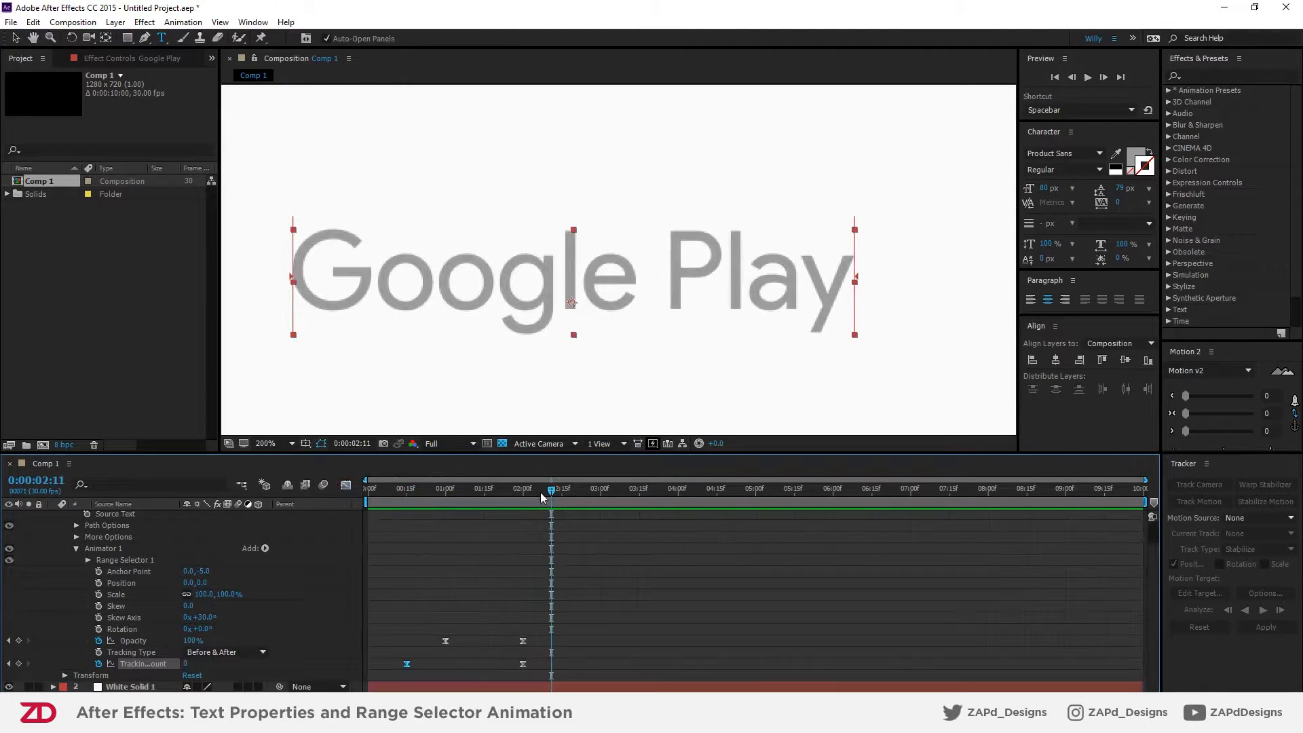
- Play back the eased tracking and fade-in animation from just before the first Tracking Amount keyframe
{"action": "left_click", "coordinate": [400, 491]}
{"action": "scroll", "coordinate": [603, 277], "scroll_direction": "down", "scroll_amount": 3}
{"action": "left_click", "coordinate": [619, 623]}
{"action": "key", "text": "space"}
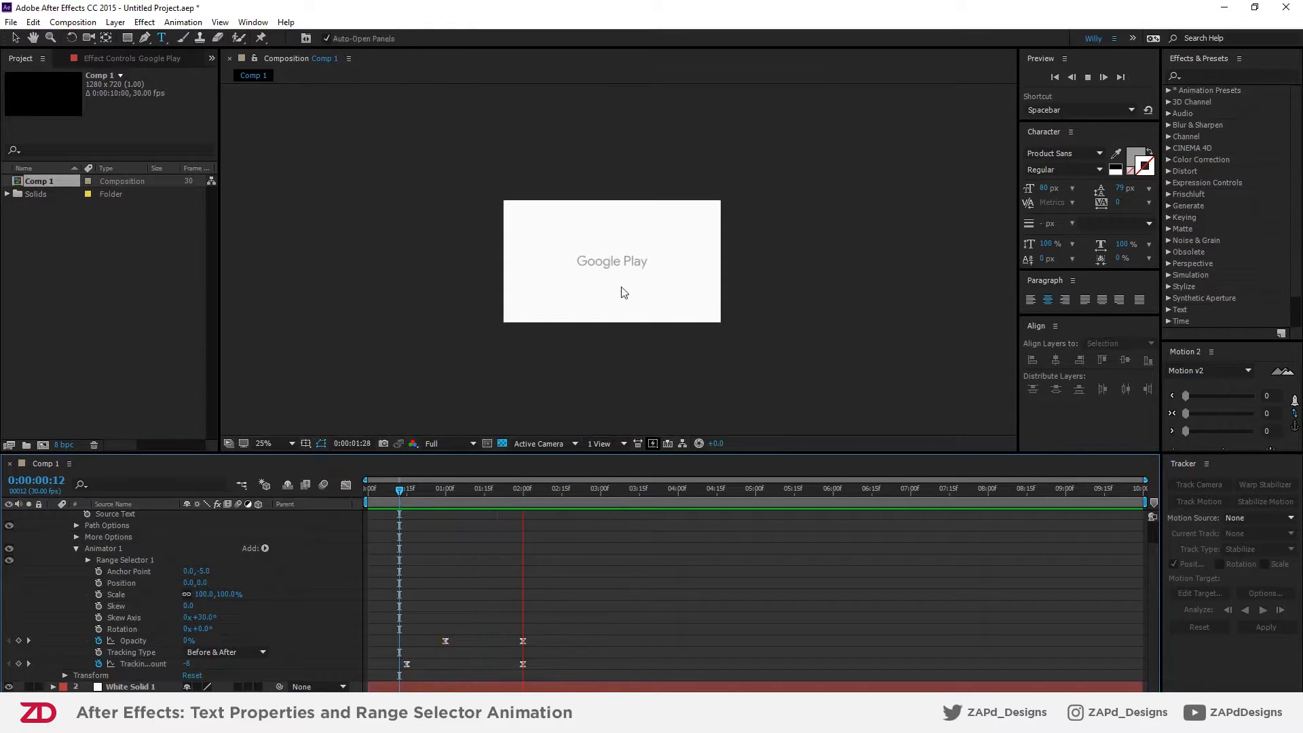
{"action": "scroll", "coordinate": [623, 294], "scroll_direction": "up", "scroll_amount": 2}
{"action": "key", "text": "space"}
{"action": "left_click_drag", "start_coordinate": [410, 495], "coordinate": [401, 495]}
{"action": "key", "text": "space"}
{"action": "key", "text": "space"}
- Set the Tracking Amount keyframe at 0:00:00:15 to -12
{"action": "left_click_drag", "start_coordinate": [479, 498], "coordinate": [405, 507]}
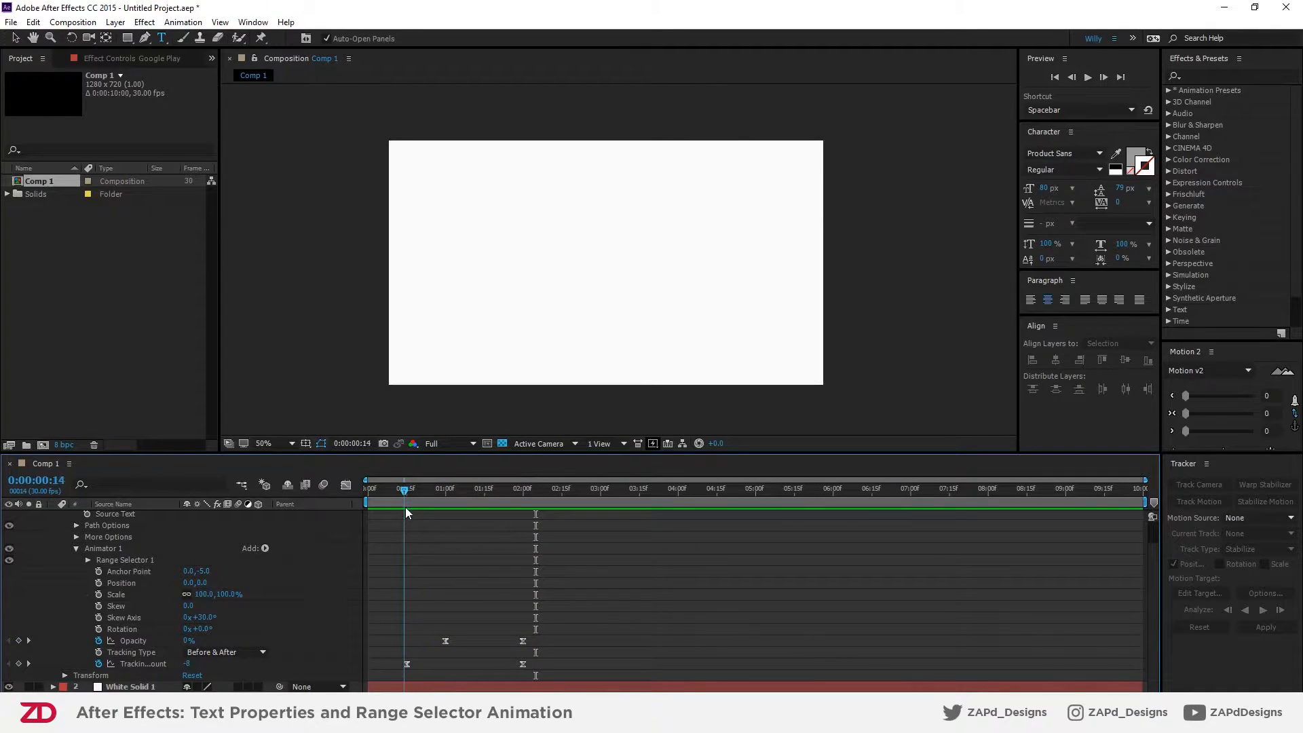
{"action": "left_click", "coordinate": [189, 665]}
{"action": "type", "text": "-1"}
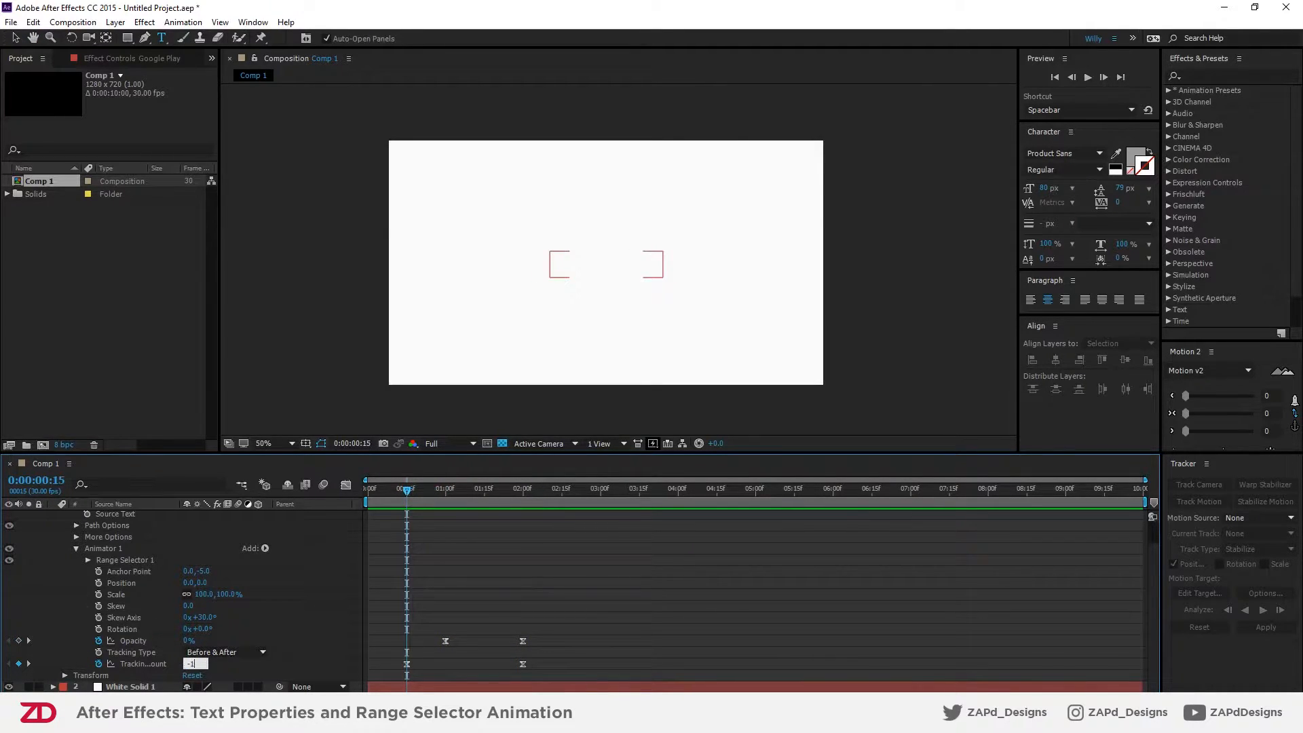
{"action": "type", "text": "2"}
{"action": "key", "text": "Return"}
- Play back the text reveal with the tighter starting tracking
{"action": "key", "text": "space"}
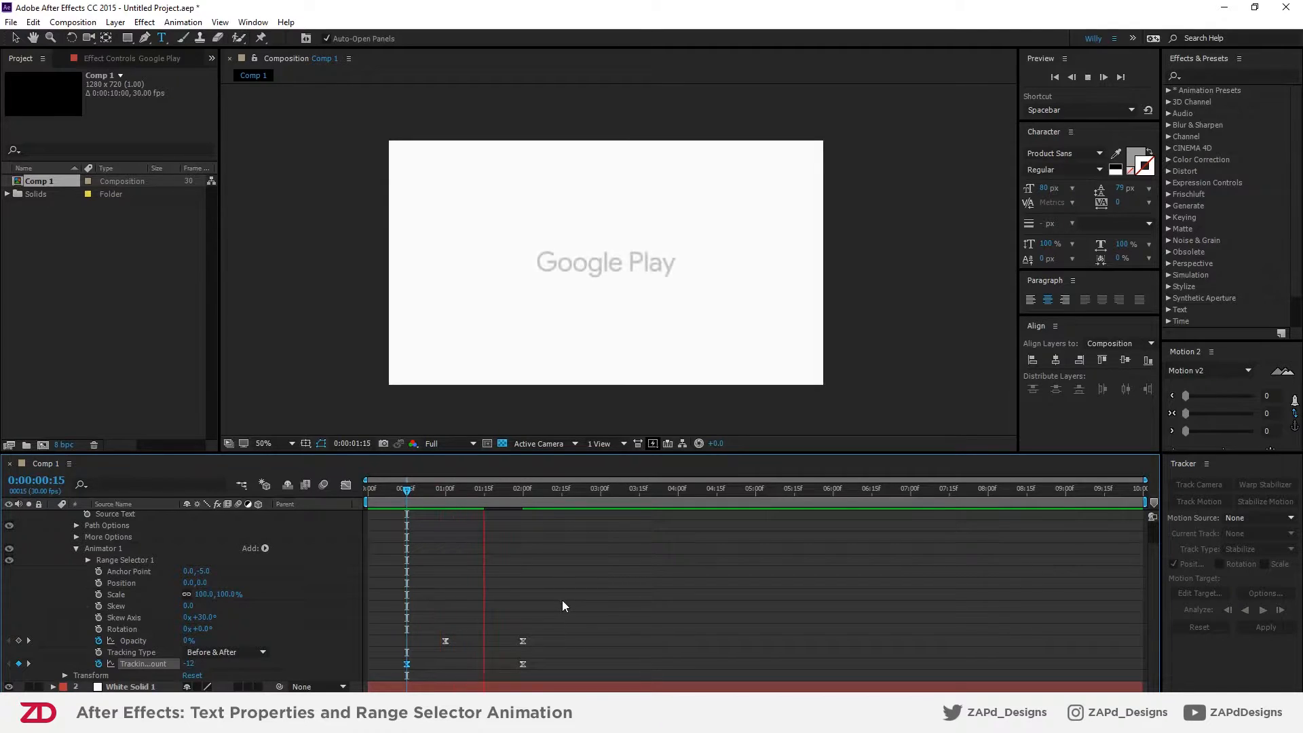
{"action": "key", "text": "space"}
{"action": "scroll", "coordinate": [623, 242], "scroll_direction": "up", "scroll_amount": 1}
{"action": "left_click_drag", "start_coordinate": [530, 487], "coordinate": [406, 507]}
{"action": "key", "text": "space"}
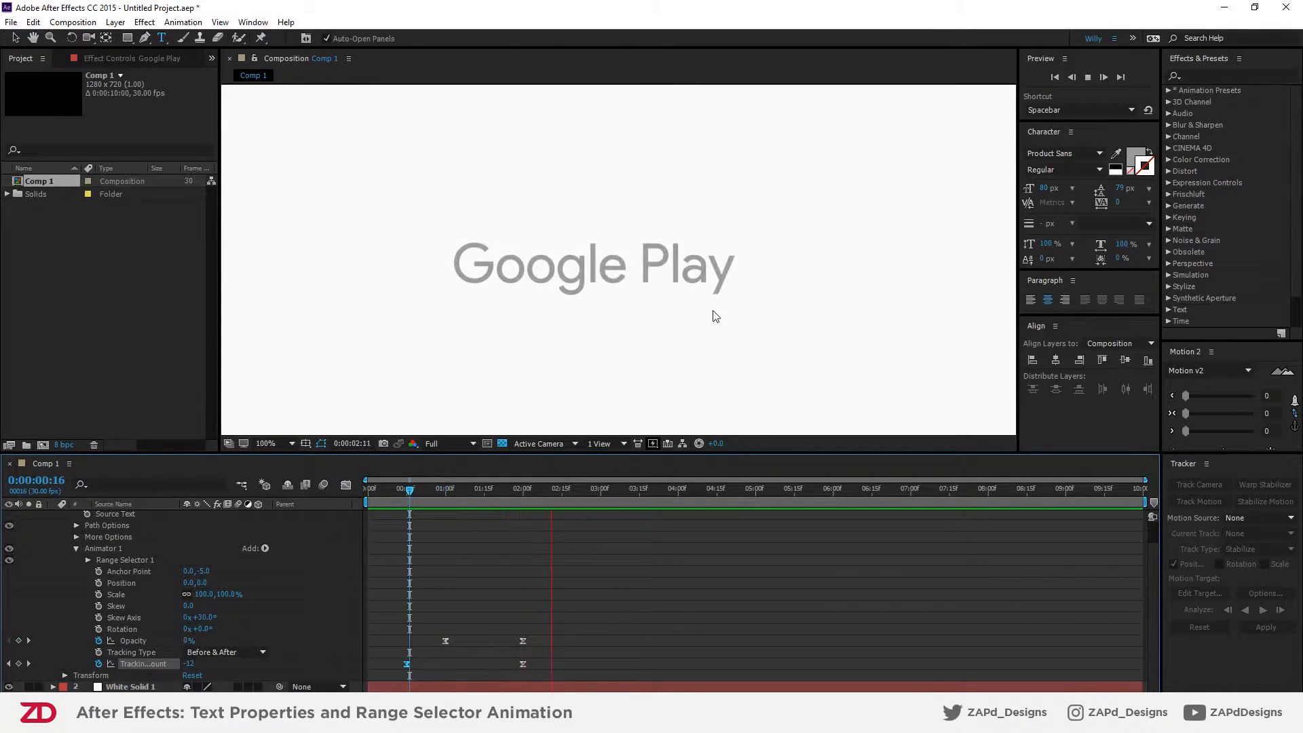
{"action": "key", "text": "space"}
- Delete all Opacity and Tracking Amount keyframes from the text animator
{"action": "left_click_drag", "start_coordinate": [558, 617], "coordinate": [372, 675]}
{"action": "key", "text": "Home"}
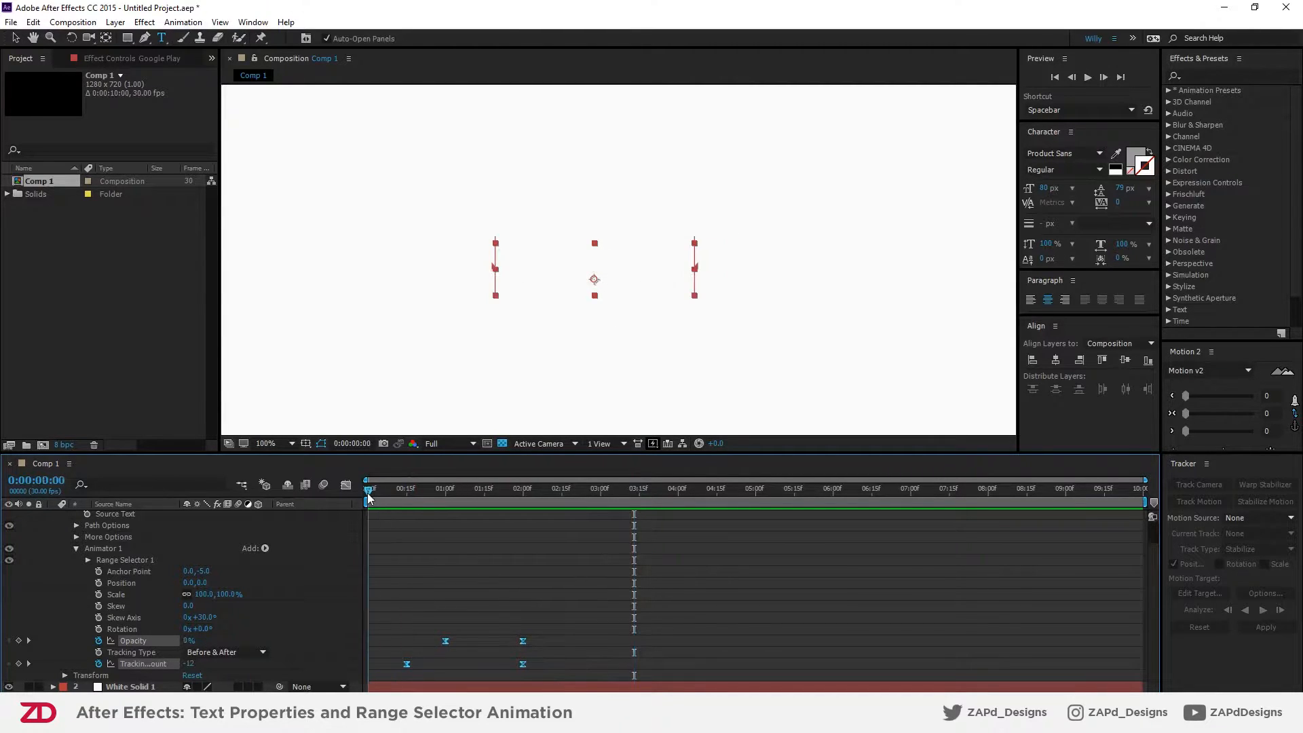
{"action": "left_click_drag", "start_coordinate": [388, 491], "coordinate": [272, 569]}
{"action": "key", "text": "Delete"}
- Add the Line Anchor property to Animator 1, try a higher percentage and undo that change
{"action": "left_click", "coordinate": [266, 549]}
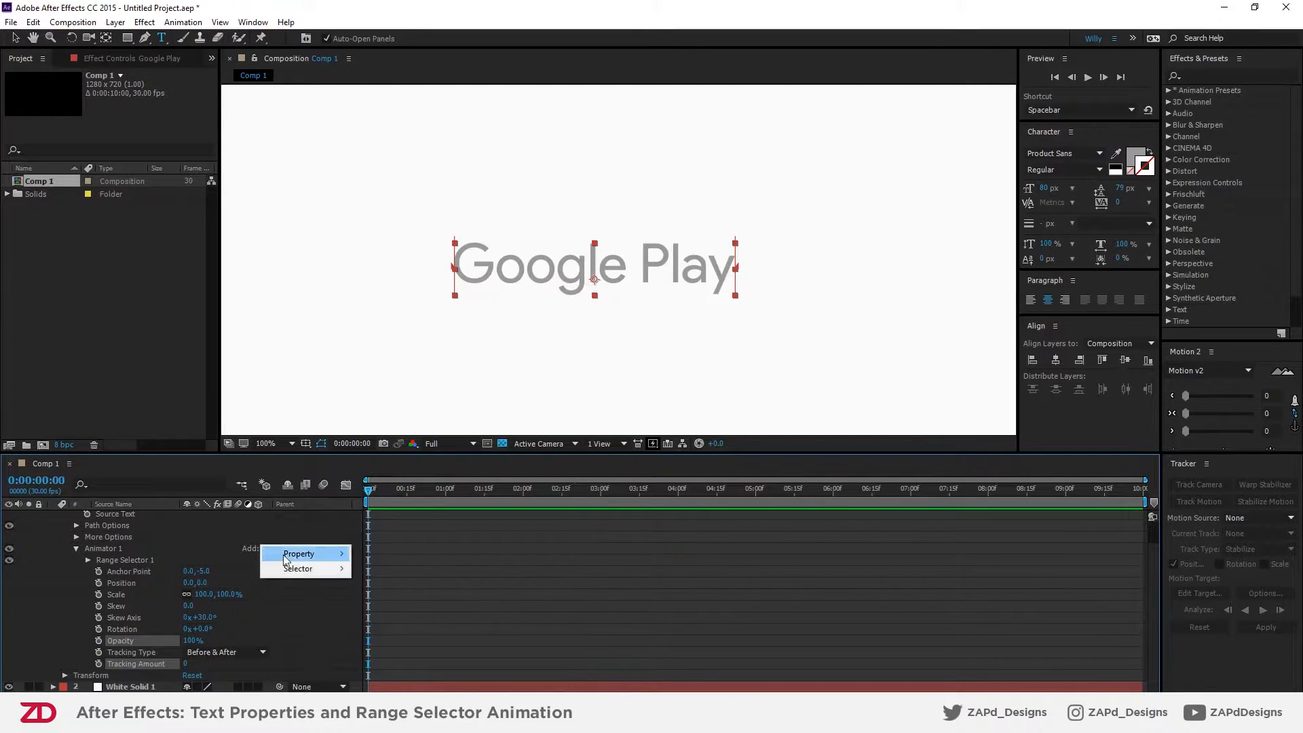
{"action": "mouse_move", "coordinate": [283, 555]}
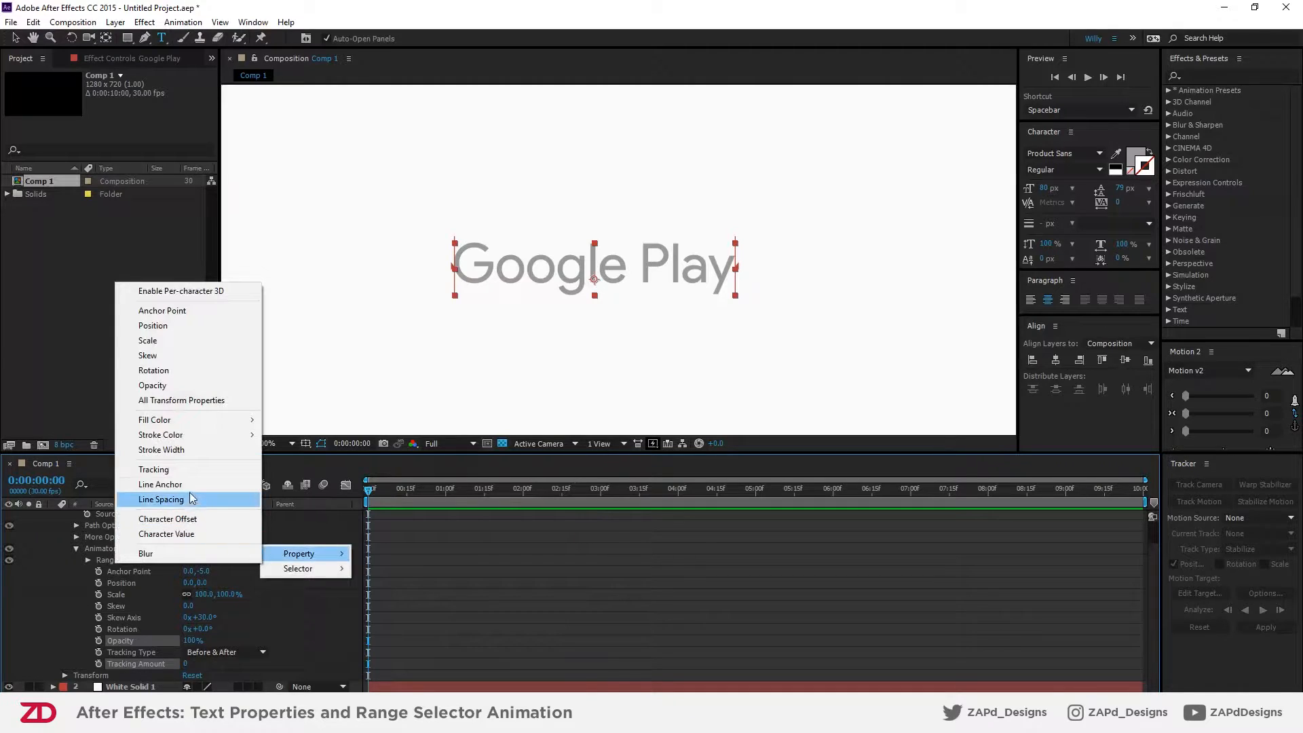
{"action": "left_click", "coordinate": [161, 484]}
{"action": "left_click_drag", "start_coordinate": [187, 654], "coordinate": [214, 651]}
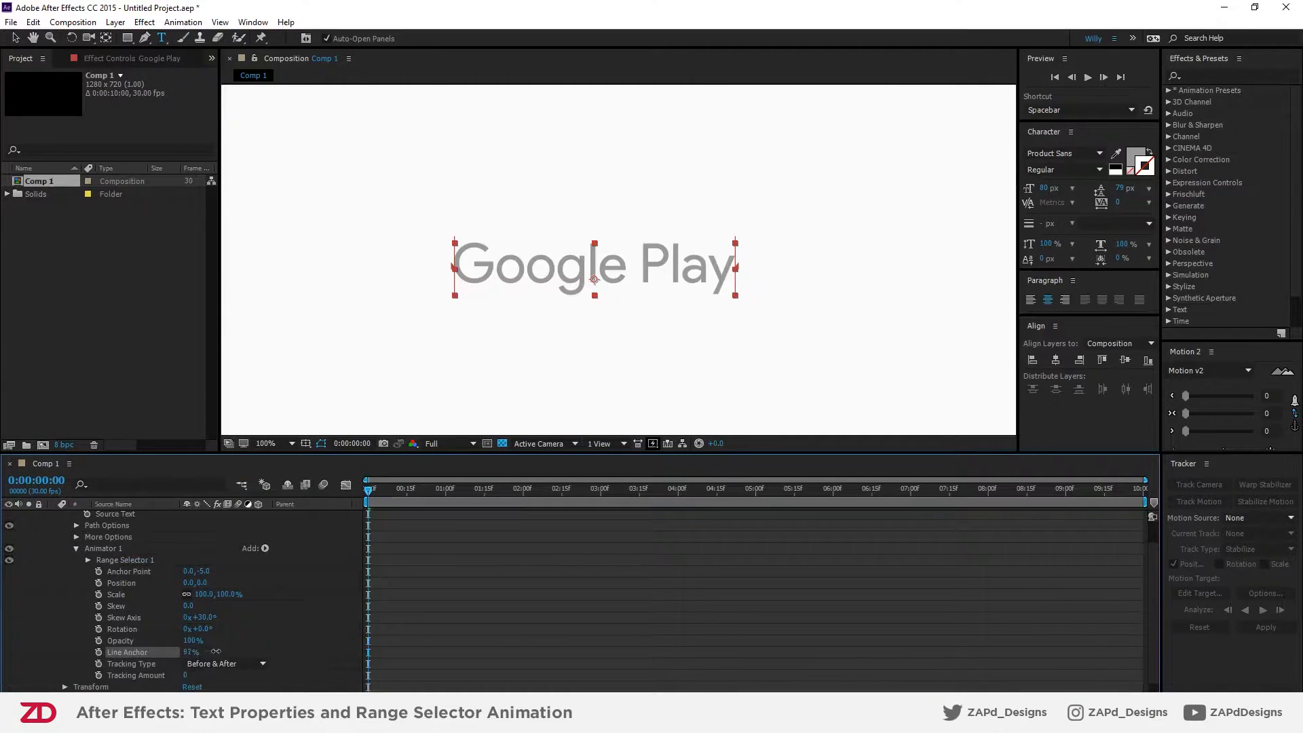
{"action": "key", "text": "ctrl+z"}
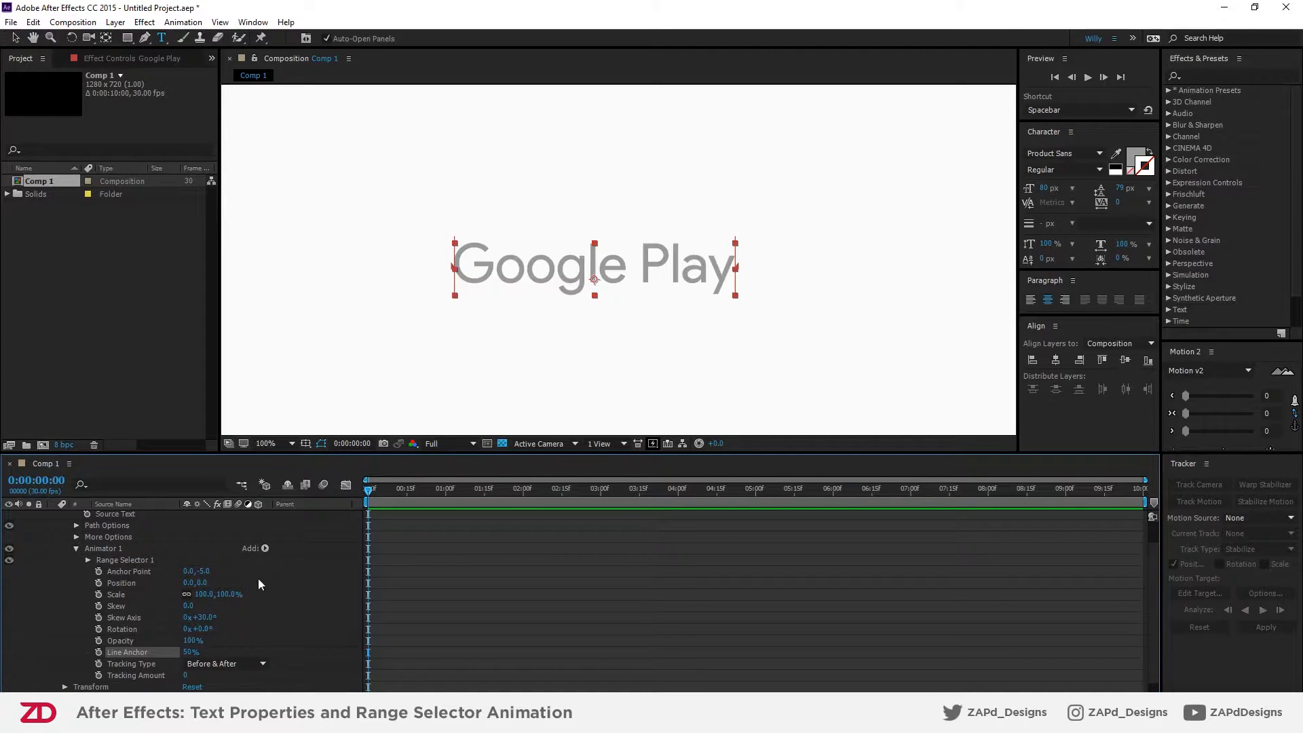
- Add the Line Spacing property to Animator 1
{"action": "left_click", "coordinate": [265, 550]}
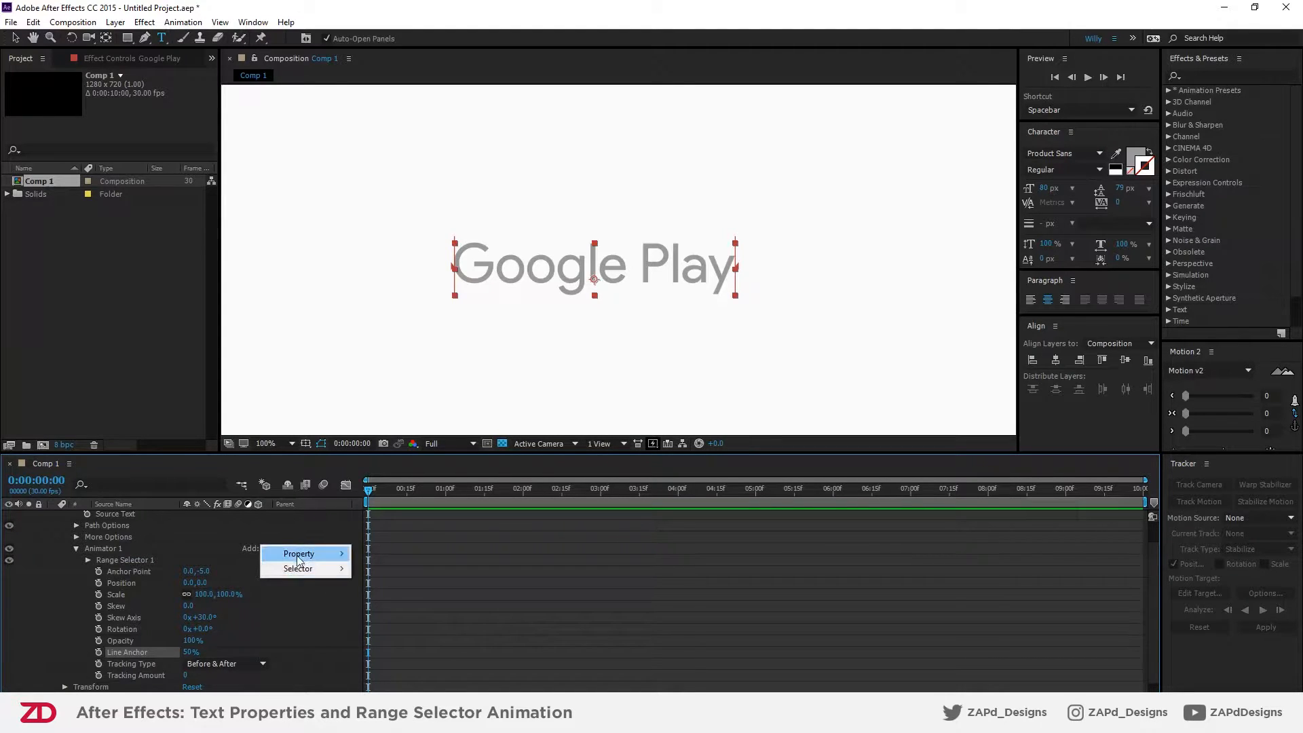
{"action": "mouse_move", "coordinate": [299, 553]}
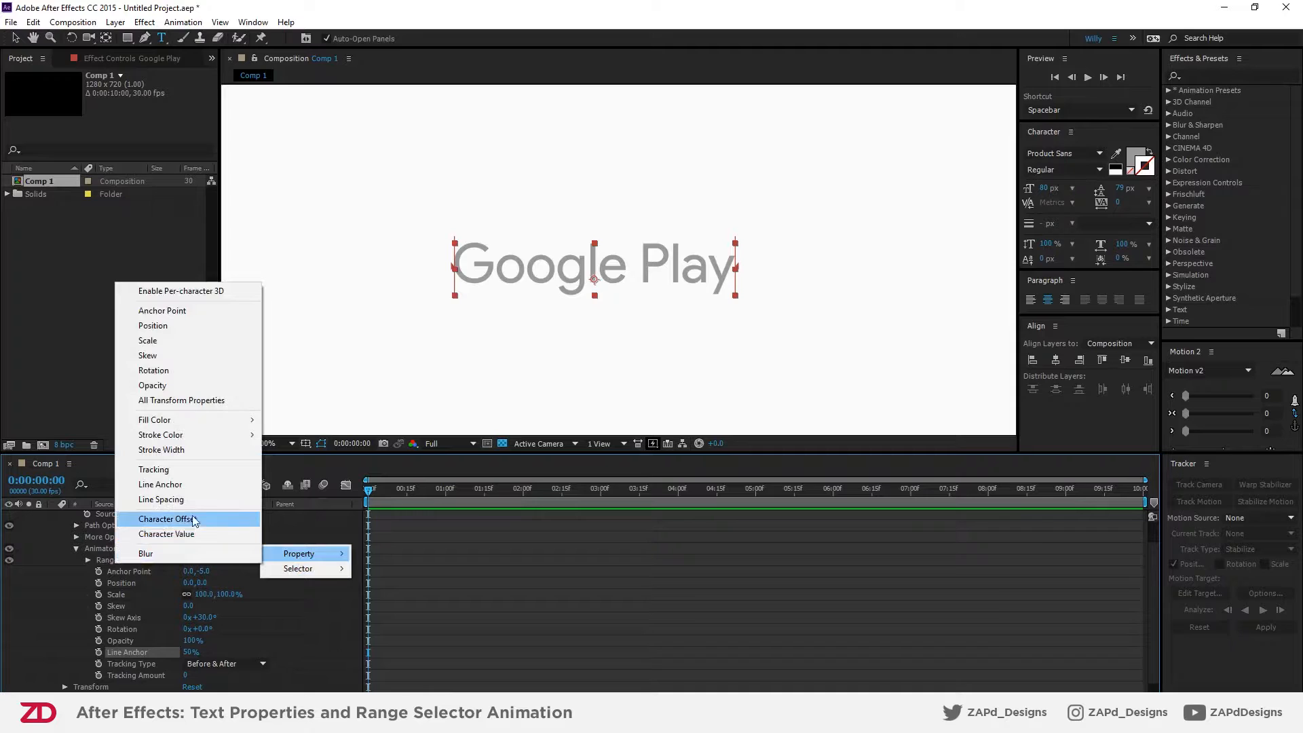
{"action": "left_click", "coordinate": [179, 500]}
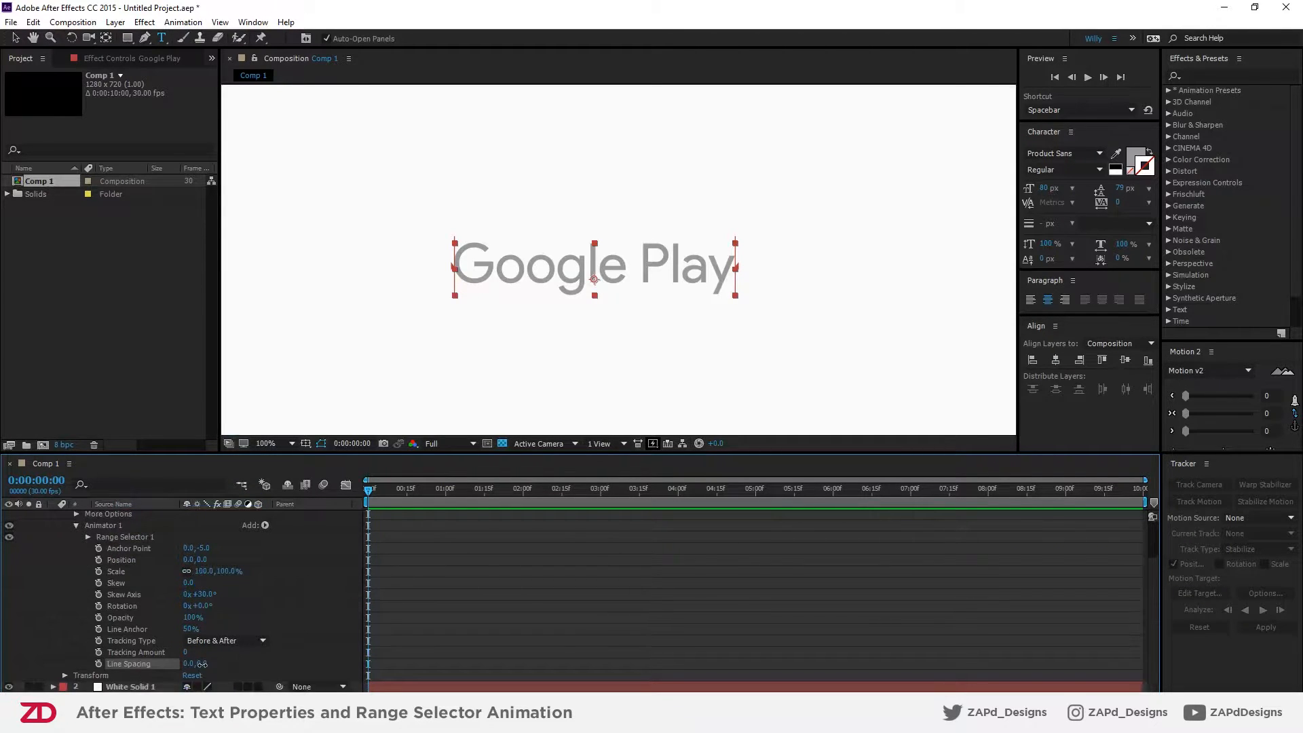
- Add a second line reading "sdsdsd" below "Google Play" and set Line Spacing to 0.0,20.0
{"action": "left_click", "coordinate": [718, 265]}
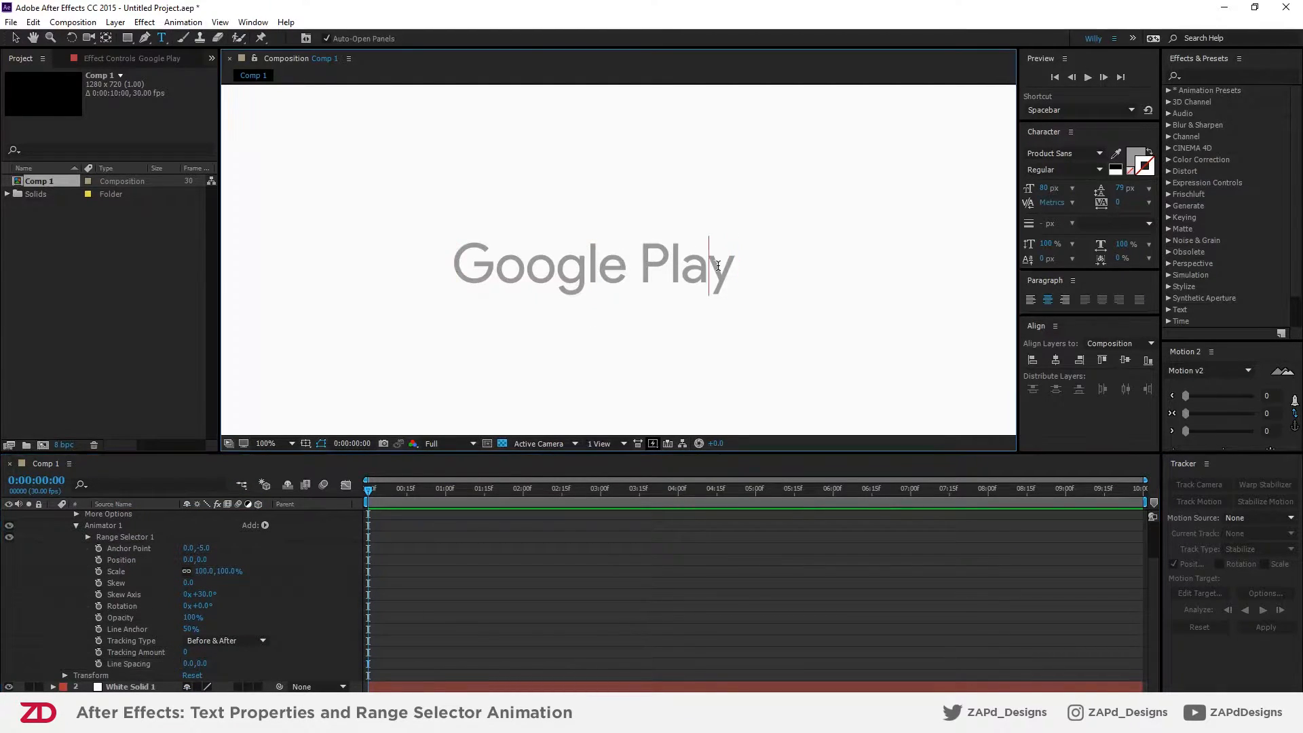
{"action": "key", "text": "Return"}
{"action": "type", "text": "sdsdsd"}
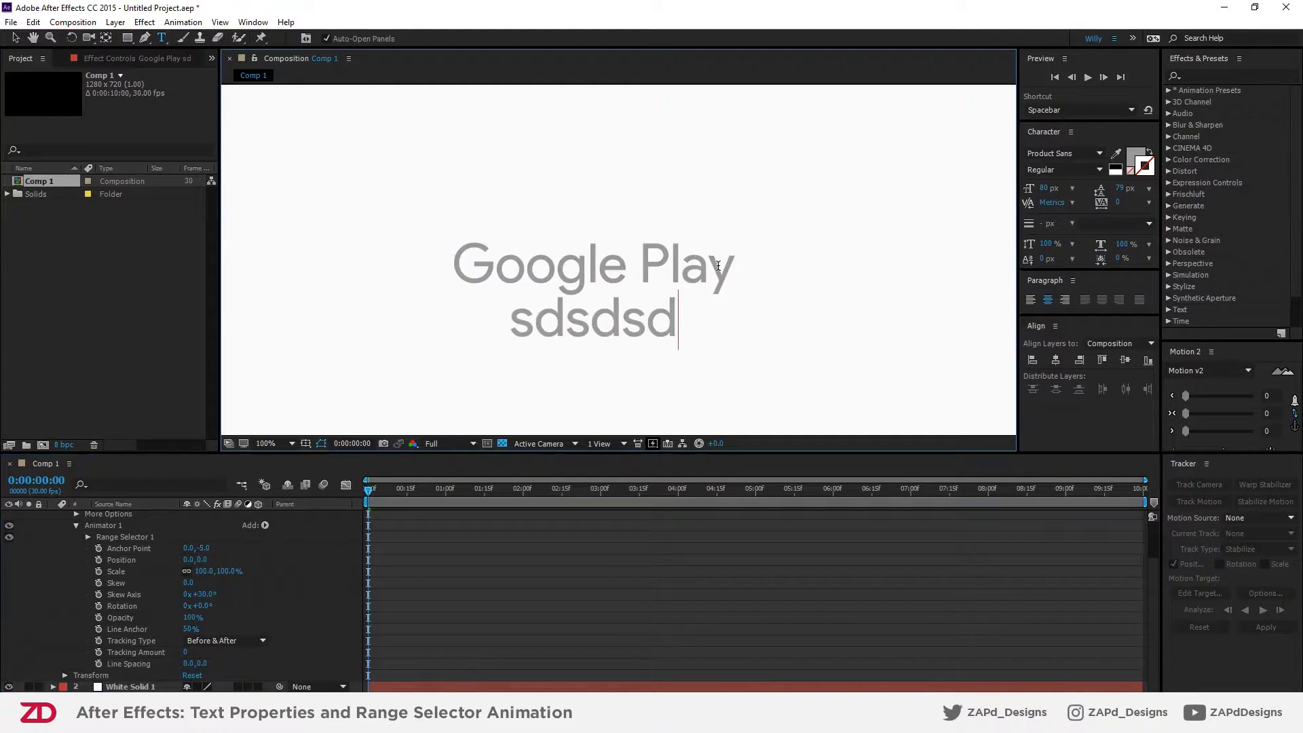
{"action": "left_click", "coordinate": [353, 548]}
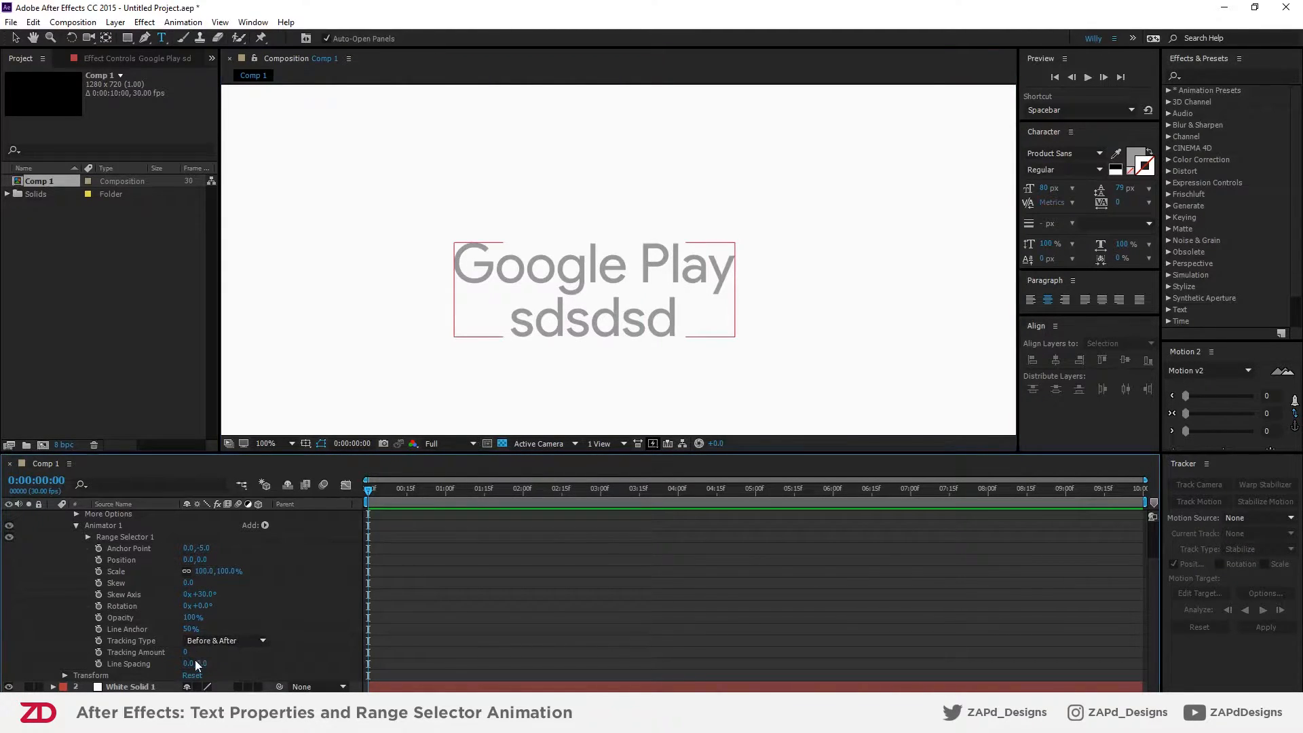
{"action": "mouse_move", "coordinate": [209, 664]}
{"action": "left_mouse_down"}
{"action": "mouse_move", "coordinate": [234, 664]}
{"action": "mouse_move", "coordinate": [217, 663]}
{"action": "left_mouse_up"}
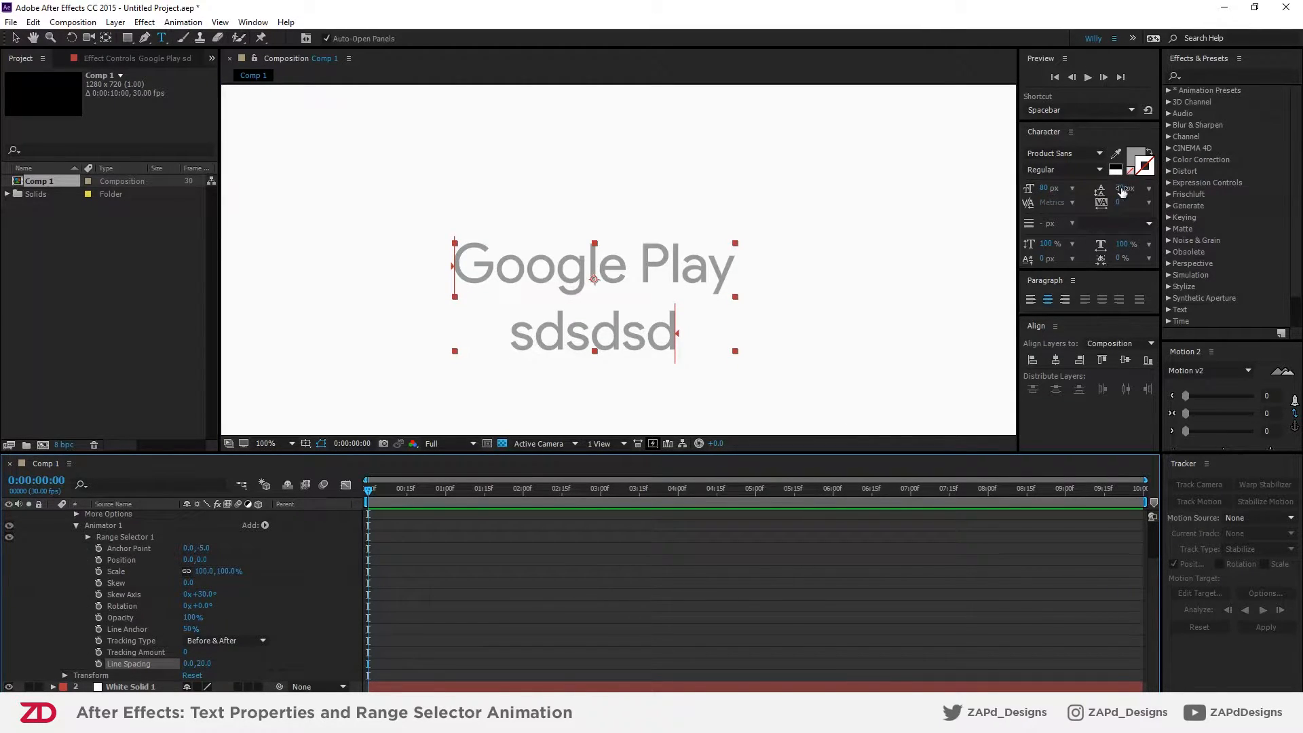
- Try different leading, Tracking Amount and Line Anchor values on the two-line text, undoing each change
{"action": "left_click_drag", "start_coordinate": [1122, 191], "coordinate": [1115, 191]}
{"action": "key", "text": "ctrl+z"}
{"action": "left_click_drag", "start_coordinate": [185, 652], "coordinate": [214, 653]}
{"action": "key", "text": "ctrl+z"}
{"action": "left_click_drag", "start_coordinate": [194, 630], "coordinate": [265, 629]}
{"action": "key", "text": "ctrl+z"}
- Add the Character Offset property to Animator 1, try a higher offset and undo that change
{"action": "left_click", "coordinate": [266, 526]}
{"action": "mouse_move", "coordinate": [305, 531]}
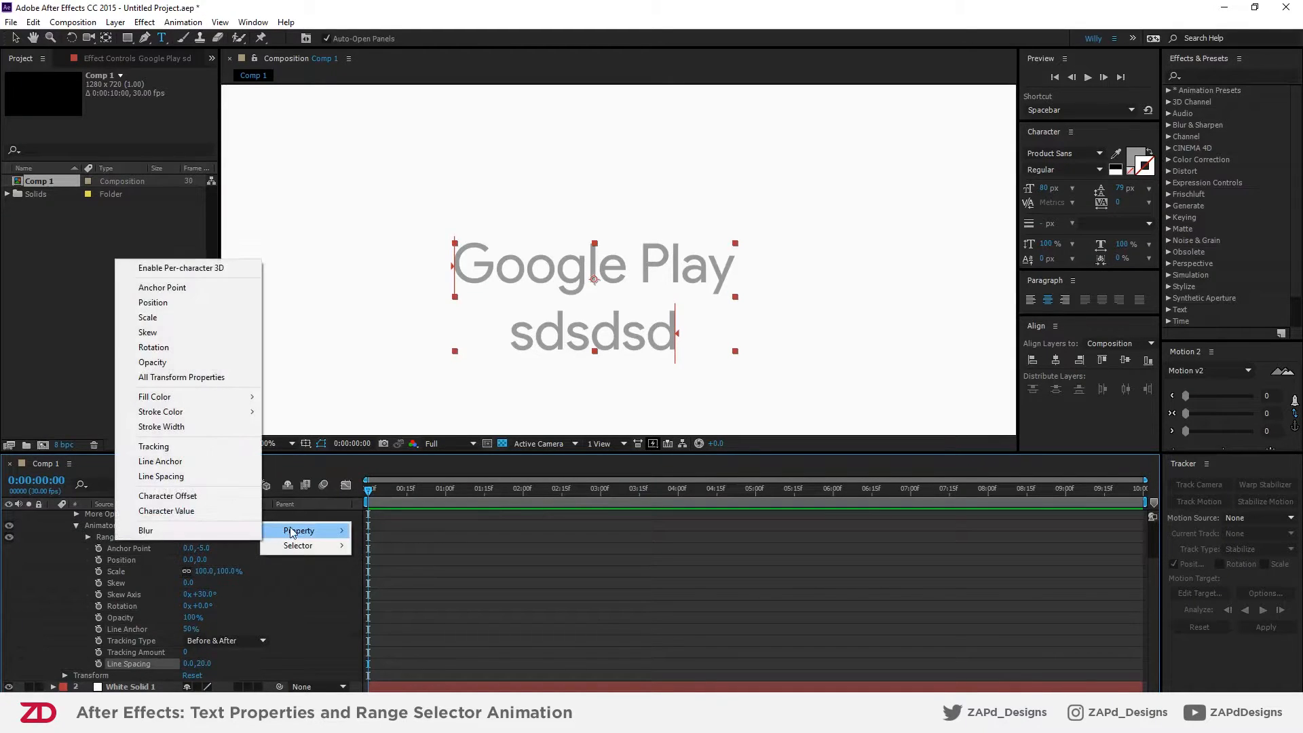
{"action": "left_click", "coordinate": [172, 496]}
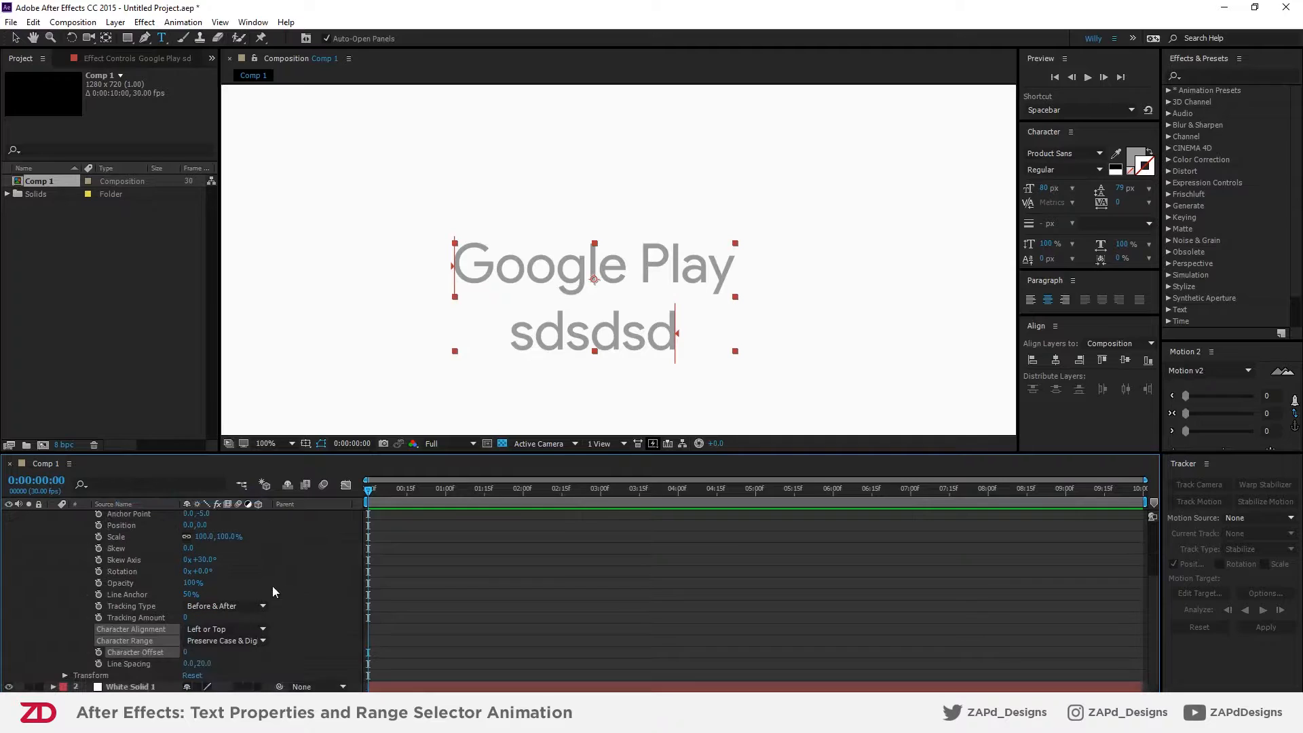
{"action": "left_click_drag", "start_coordinate": [185, 653], "coordinate": [219, 653]}
{"action": "key", "text": "ctrl+z"}
- Try Character Offset values with Character Range at Preserve Case & Digits and Full Unicode, returning to Preserve Case & Digits
{"action": "left_click", "coordinate": [232, 643]}
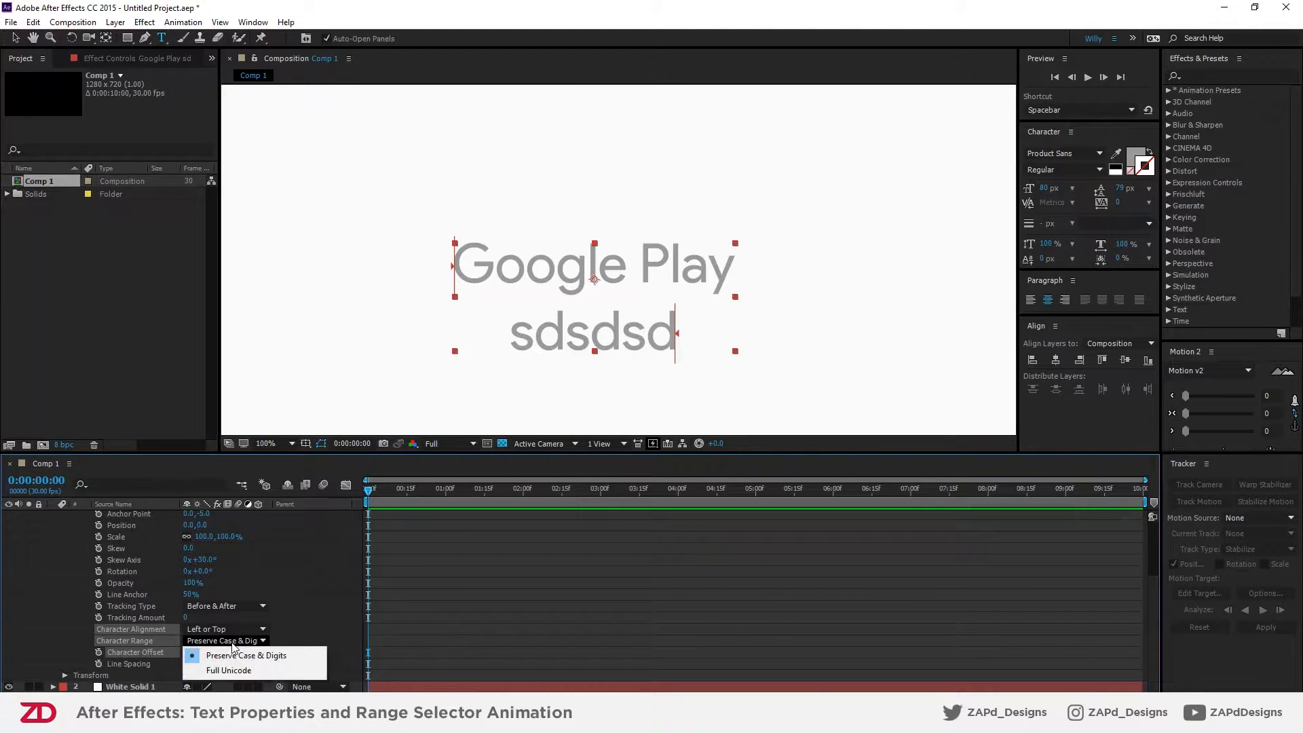
{"action": "left_click", "coordinate": [290, 634]}
{"action": "left_click_drag", "start_coordinate": [189, 650], "coordinate": [278, 653]}
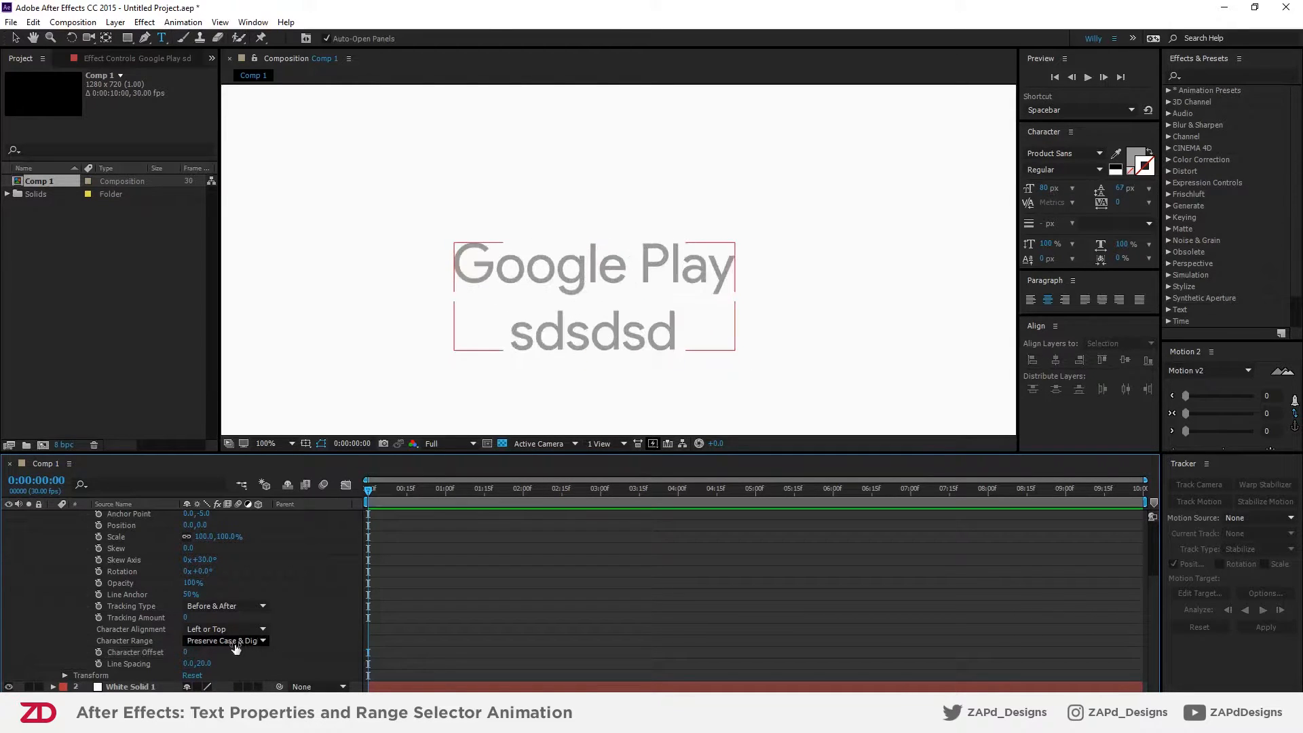
{"action": "left_click", "coordinate": [210, 632]}
{"action": "left_click", "coordinate": [224, 644]}
{"action": "left_click", "coordinate": [224, 640]}
{"action": "left_click", "coordinate": [227, 671]}
{"action": "left_click_drag", "start_coordinate": [185, 652], "coordinate": [229, 652]}
{"action": "left_click", "coordinate": [224, 641]}
{"action": "left_click", "coordinate": [228, 655]}
{"action": "left_click", "coordinate": [220, 642]}
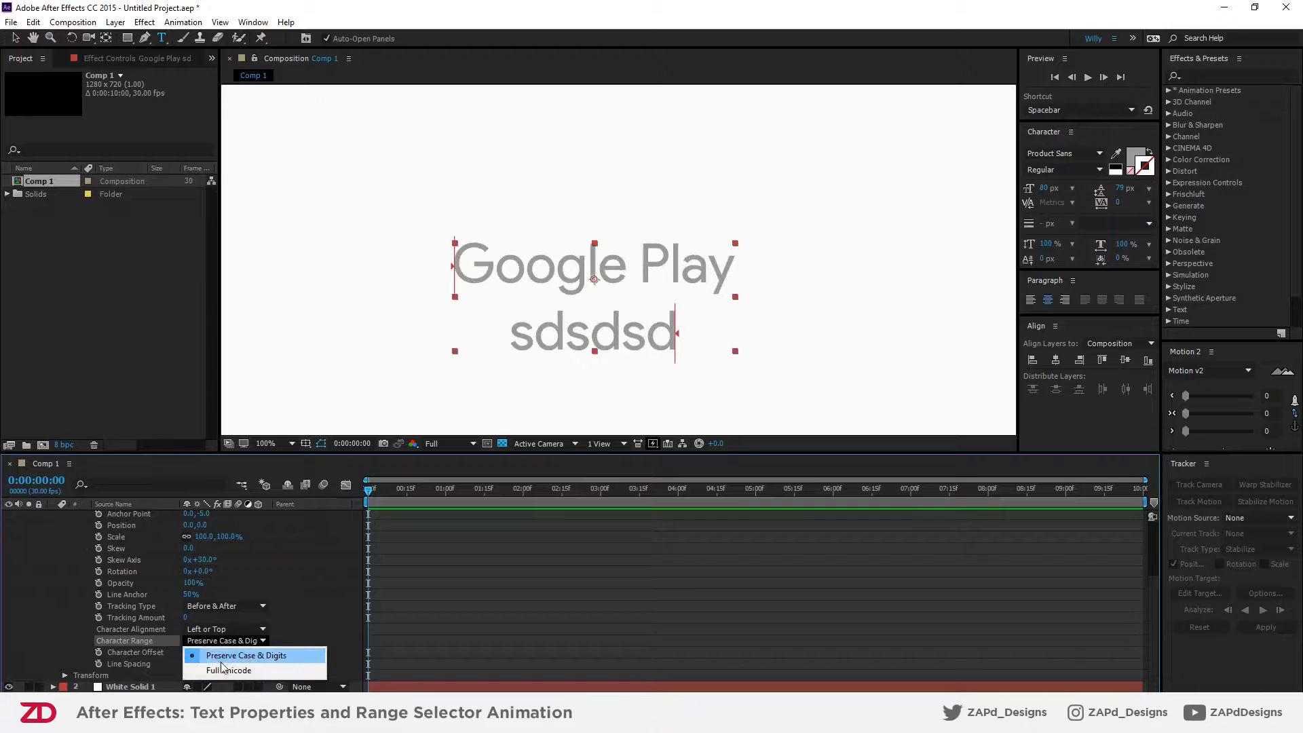
{"action": "left_click", "coordinate": [237, 656]}
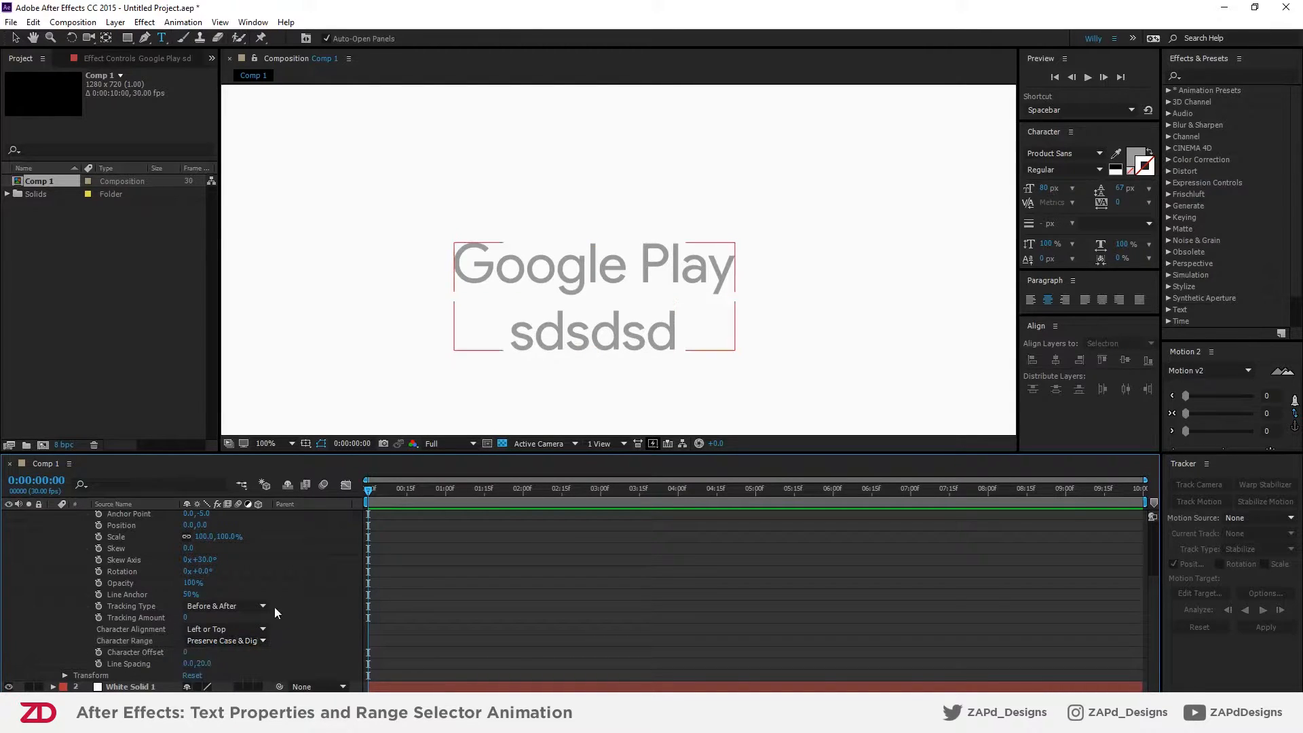
- Add the Character Value property to Animator 1
{"action": "scroll", "coordinate": [280, 622], "scroll_direction": "up", "scroll_amount": 3}
{"action": "left_click", "coordinate": [265, 560]}
{"action": "mouse_move", "coordinate": [302, 565]}
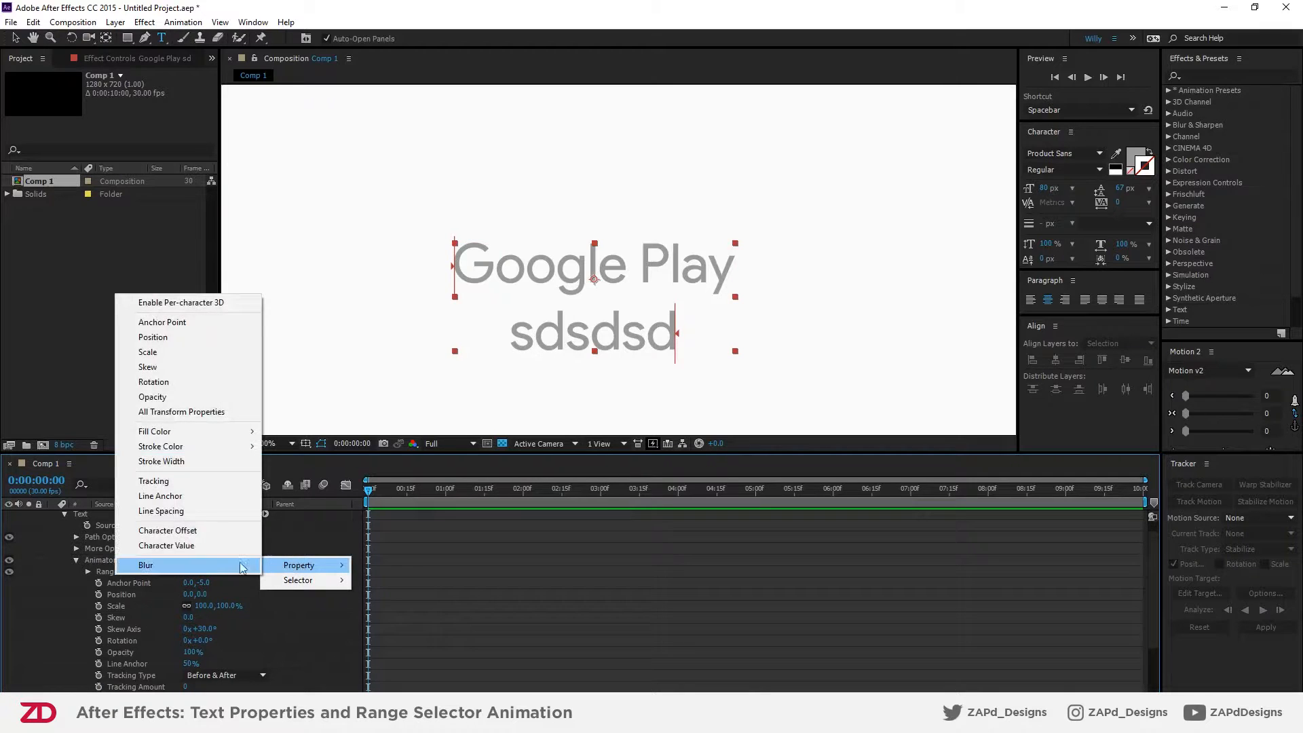
{"action": "left_click", "coordinate": [195, 547]}
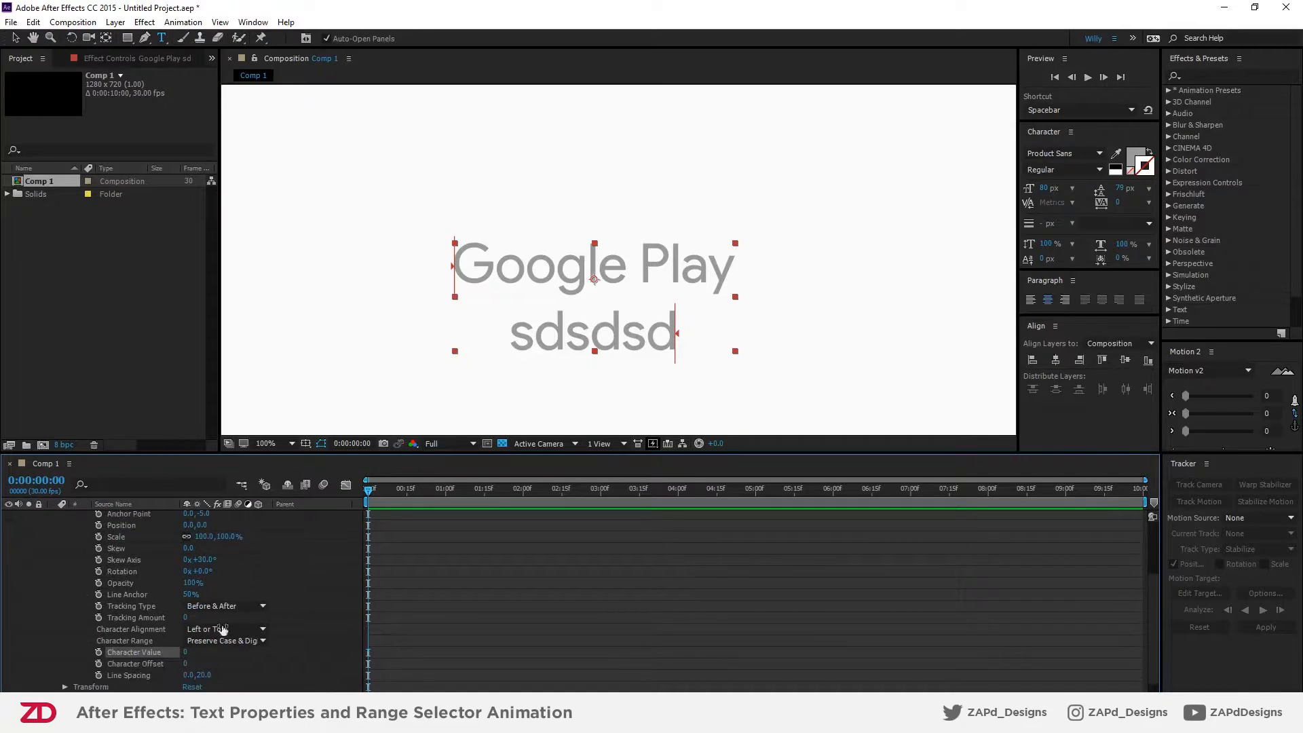
- Try a Character Value of 27 and a changed Character Offset, undoing both changes
{"action": "left_click_drag", "start_coordinate": [186, 655], "coordinate": [204, 652]}
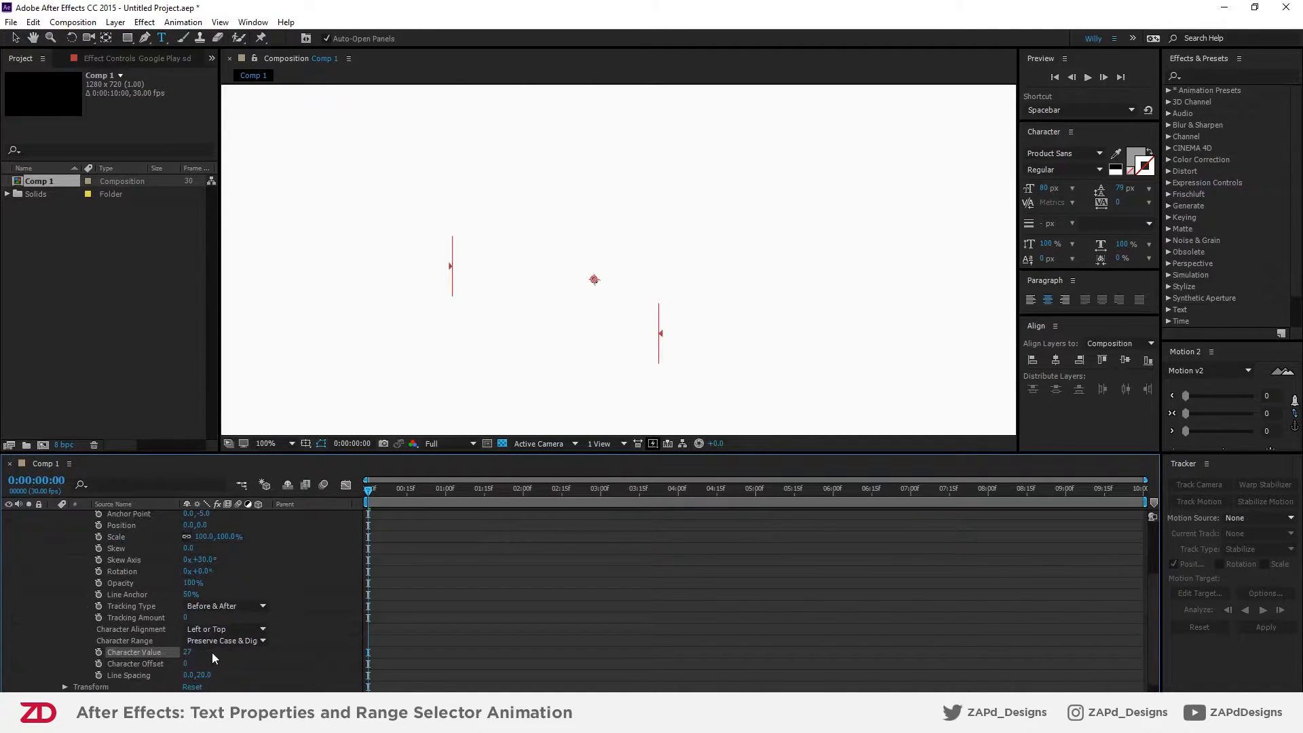
{"action": "key", "text": "ctrl+z"}
{"action": "mouse_move", "coordinate": [185, 664]}
{"action": "left_mouse_down"}
{"action": "mouse_move", "coordinate": [207, 664]}
{"action": "mouse_move", "coordinate": [171, 654]}
{"action": "left_mouse_up"}
{"action": "key", "text": "ctrl+z"}
- Examine the selector types available for Animator 1 and expand the Range Selector 1 settings
{"action": "scroll", "coordinate": [316, 621], "scroll_direction": "up", "scroll_amount": 3}
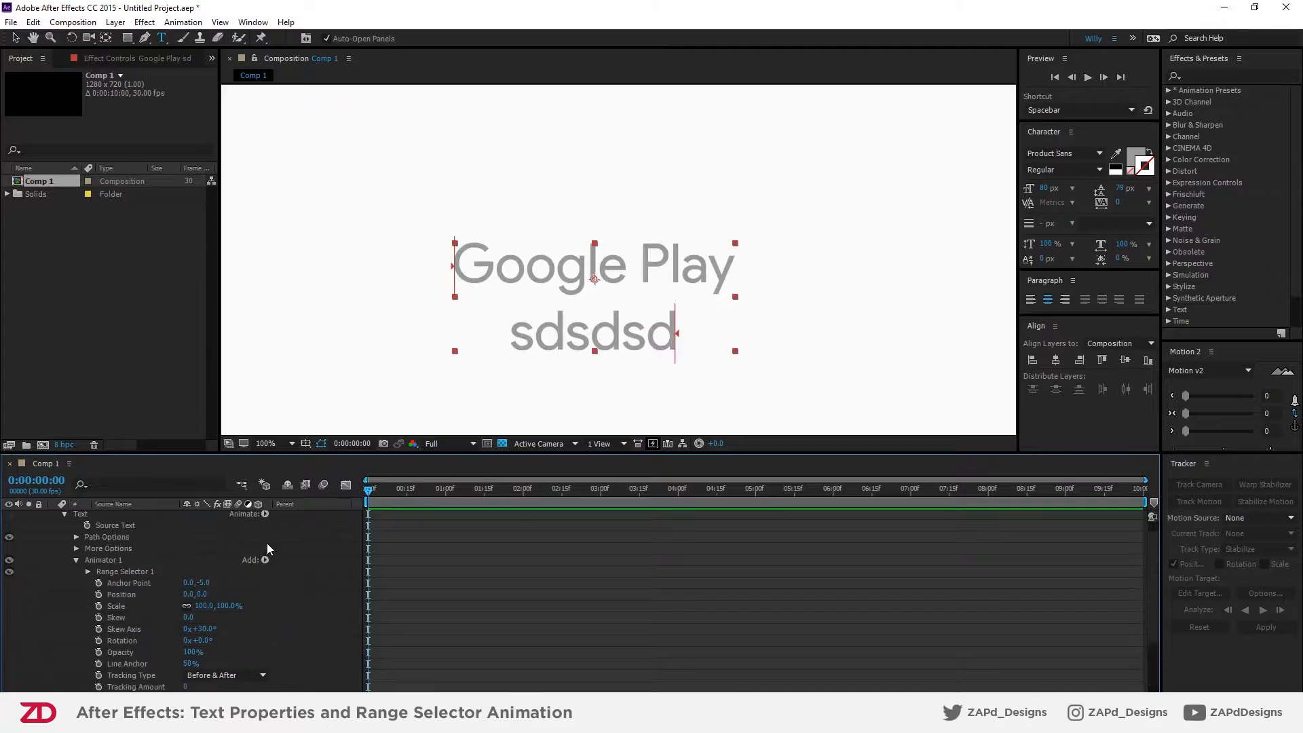
{"action": "left_click", "coordinate": [265, 560]}
{"action": "mouse_move", "coordinate": [293, 586]}
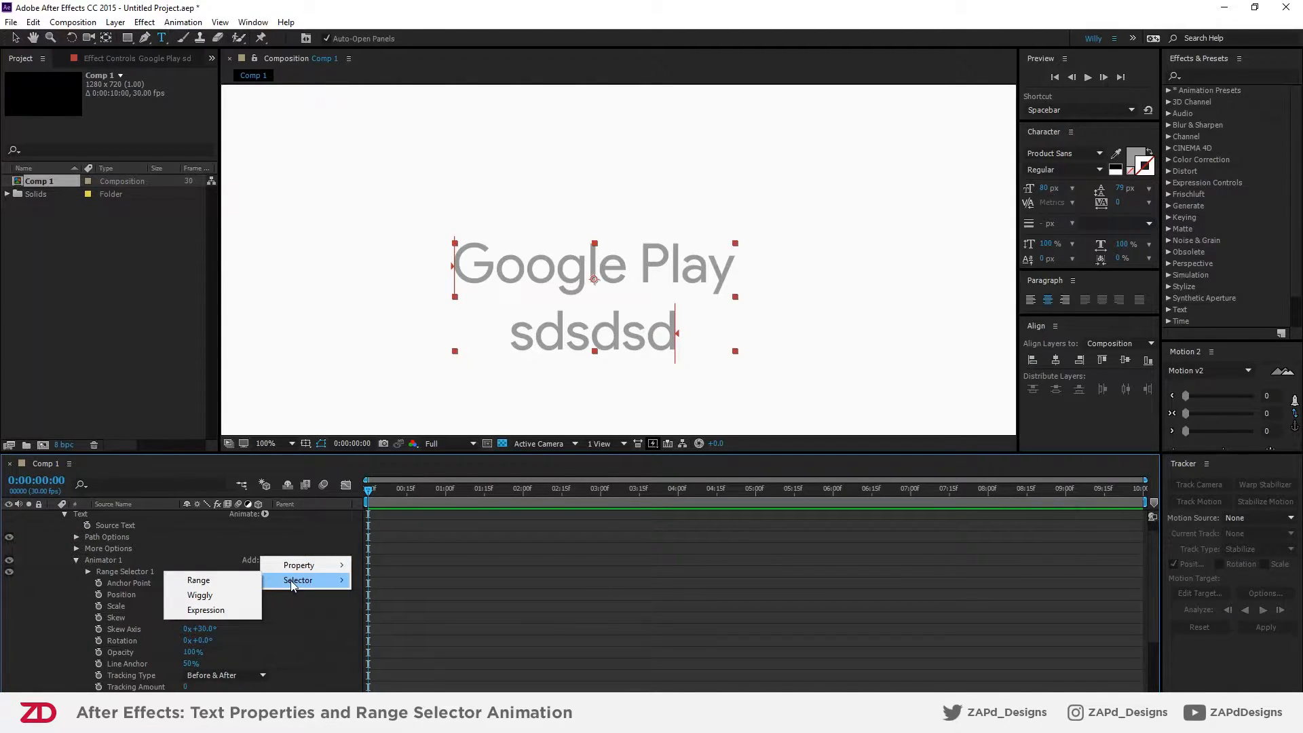
{"action": "left_click", "coordinate": [99, 572]}
{"action": "left_click", "coordinate": [88, 573]}
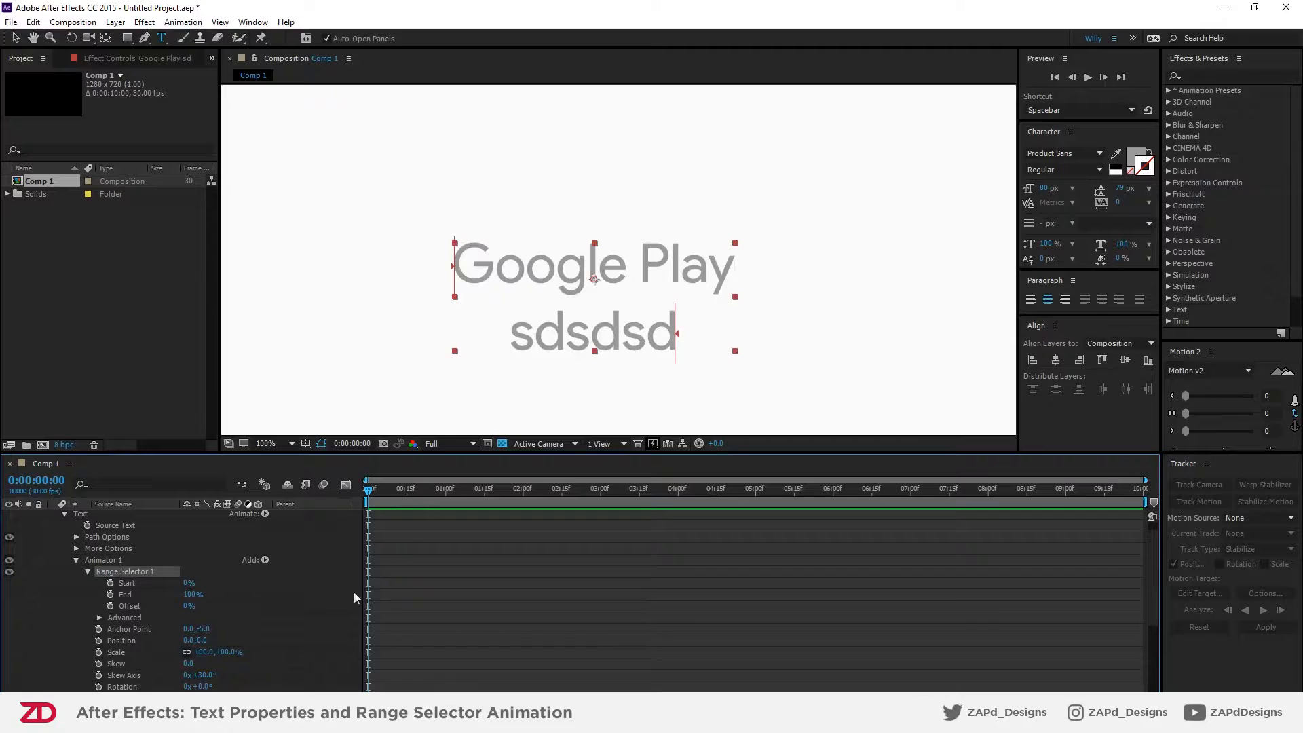
{"action": "scroll", "coordinate": [272, 618], "scroll_direction": "down", "scroll_amount": 3}
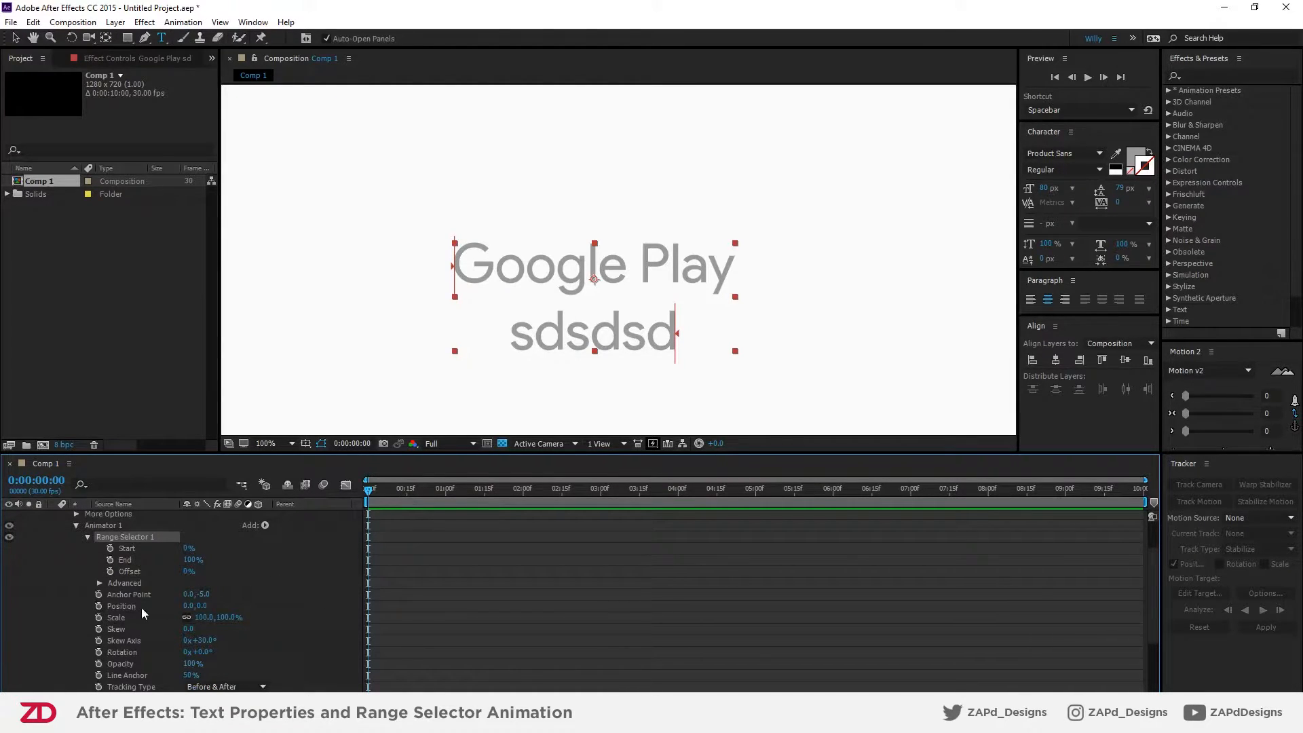
- Set Animator 1's Scale to 184% and delete the second text line "sdsdsd"
{"action": "left_click_drag", "start_coordinate": [203, 608], "coordinate": [289, 590]}
{"action": "key", "text": "ctrl+z"}
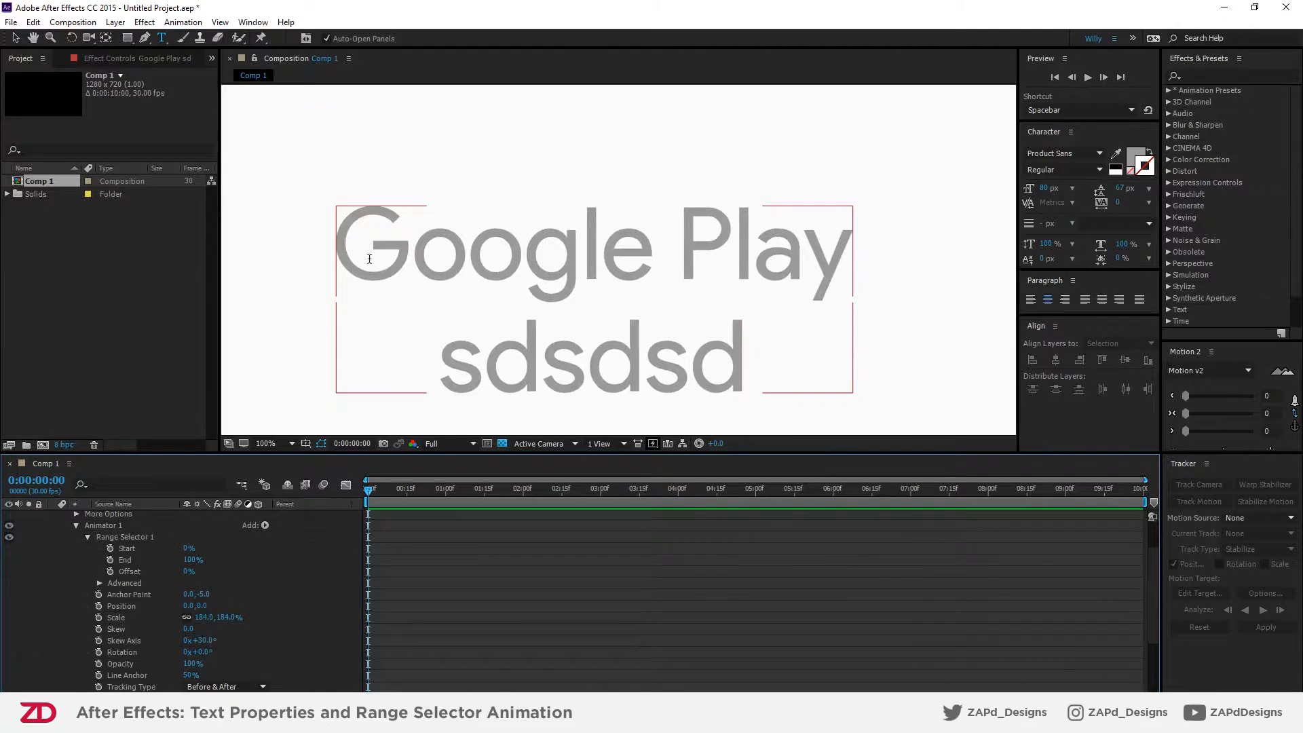
{"action": "left_click", "coordinate": [737, 369]}
{"action": "left_click_drag", "start_coordinate": [738, 369], "coordinate": [401, 387]}
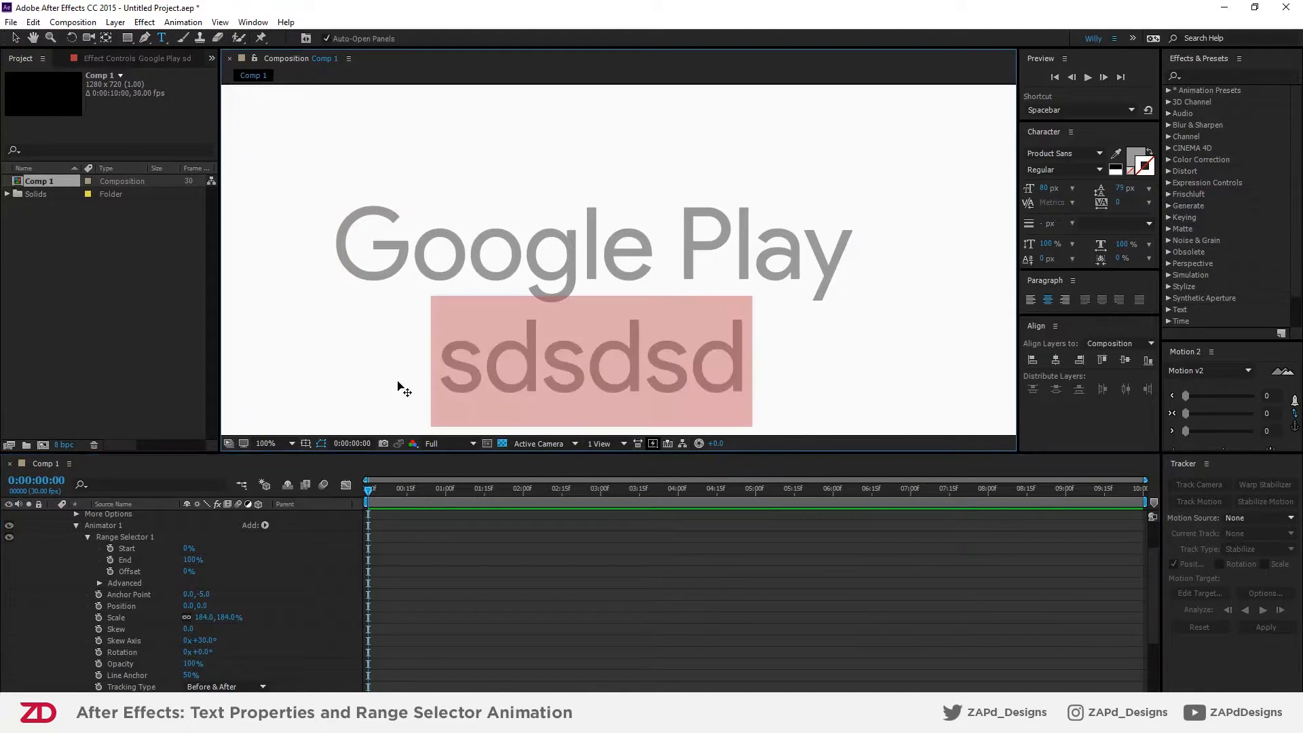
{"action": "key", "text": "BackSpace"}
{"action": "key", "text": "BackSpace"}
{"action": "left_click", "coordinate": [274, 592]}
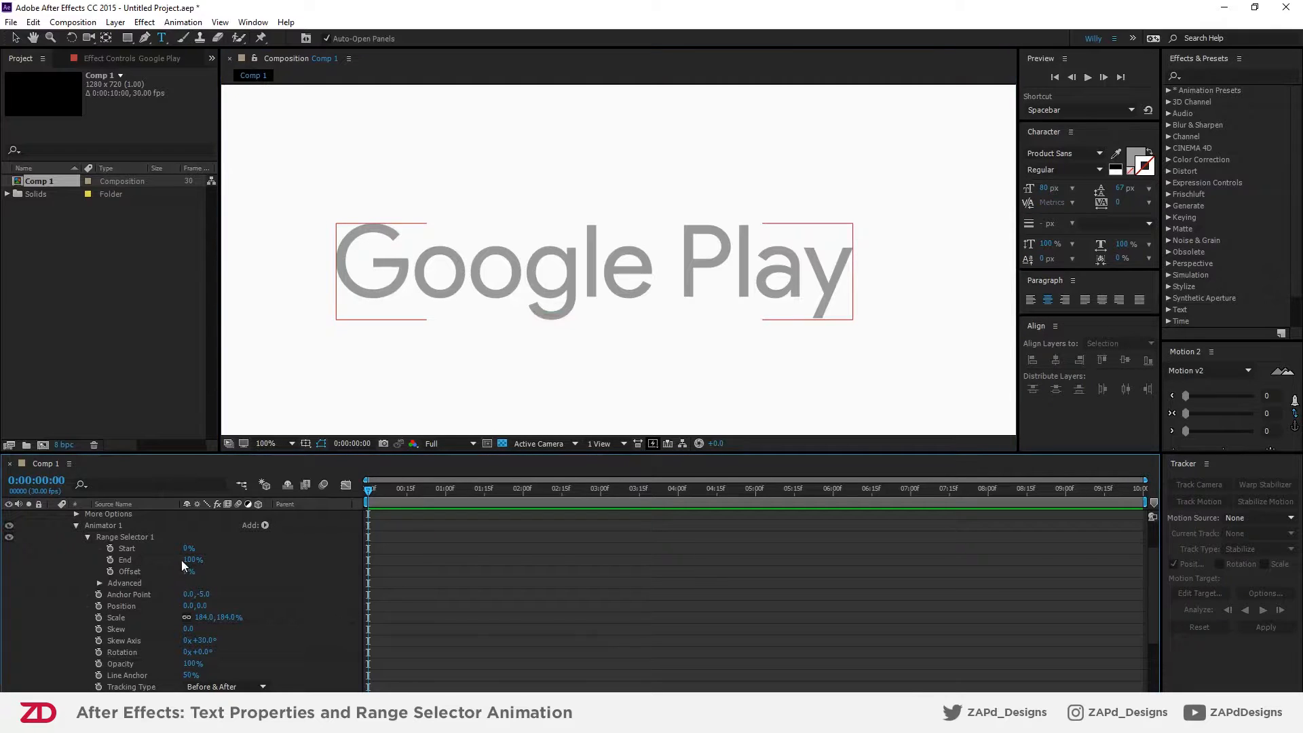
- Try different End percentages on Range Selector 1 and examine its end marker beside the last letter
{"action": "left_click_drag", "start_coordinate": [190, 560], "coordinate": [250, 559]}
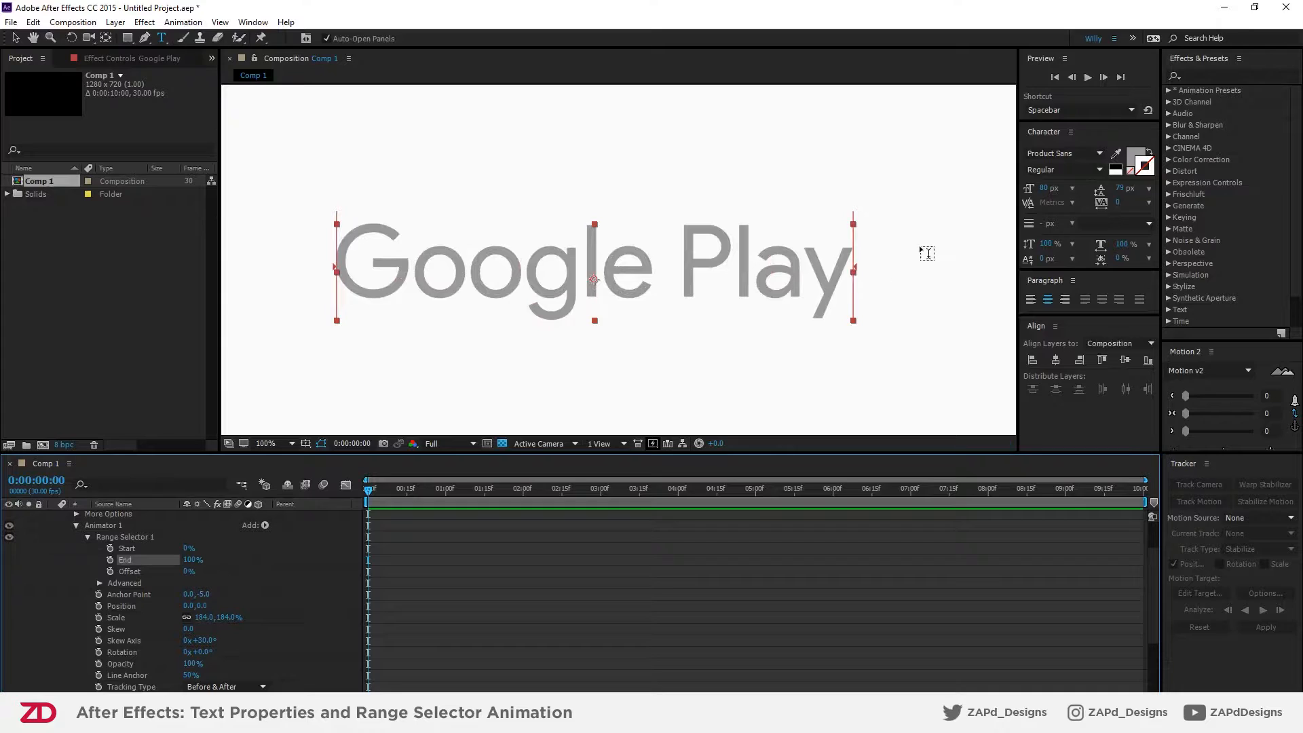
{"action": "key", "text": "period"}
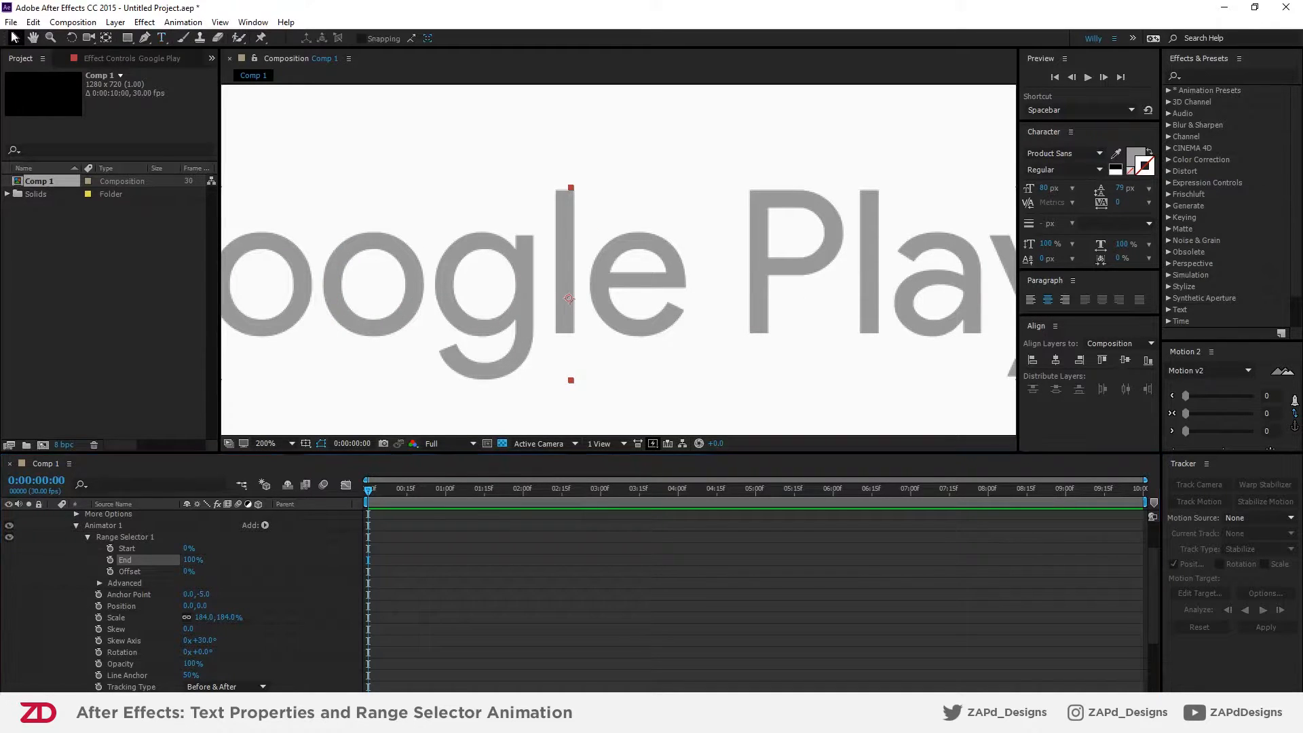
{"action": "key", "text": "h"}
{"action": "left_click_drag", "start_coordinate": [750, 232], "coordinate": [482, 226]}
{"action": "key", "text": "v"}
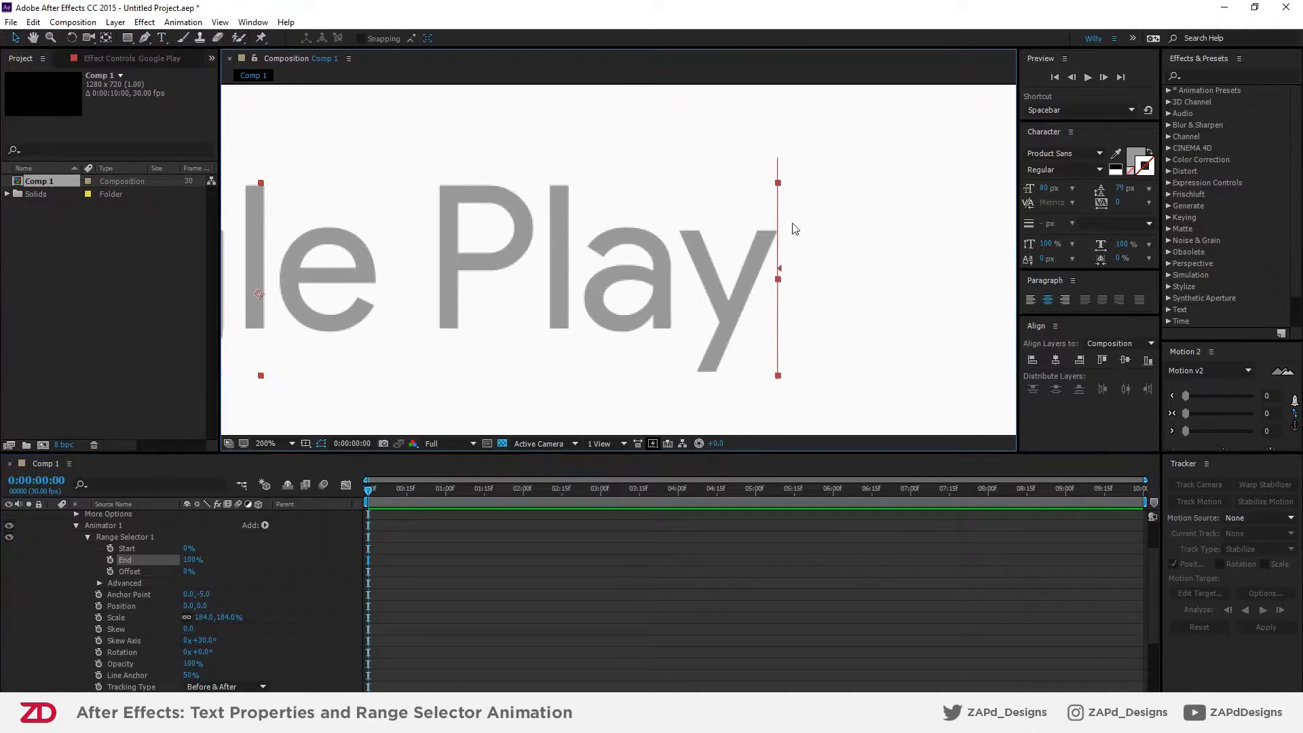
{"action": "scroll", "coordinate": [517, 303], "scroll_direction": "down", "scroll_amount": 2}
{"action": "left_click_drag", "start_coordinate": [479, 283], "coordinate": [501, 314]}
{"action": "scroll", "coordinate": [503, 308], "scroll_direction": "up", "scroll_amount": 1}
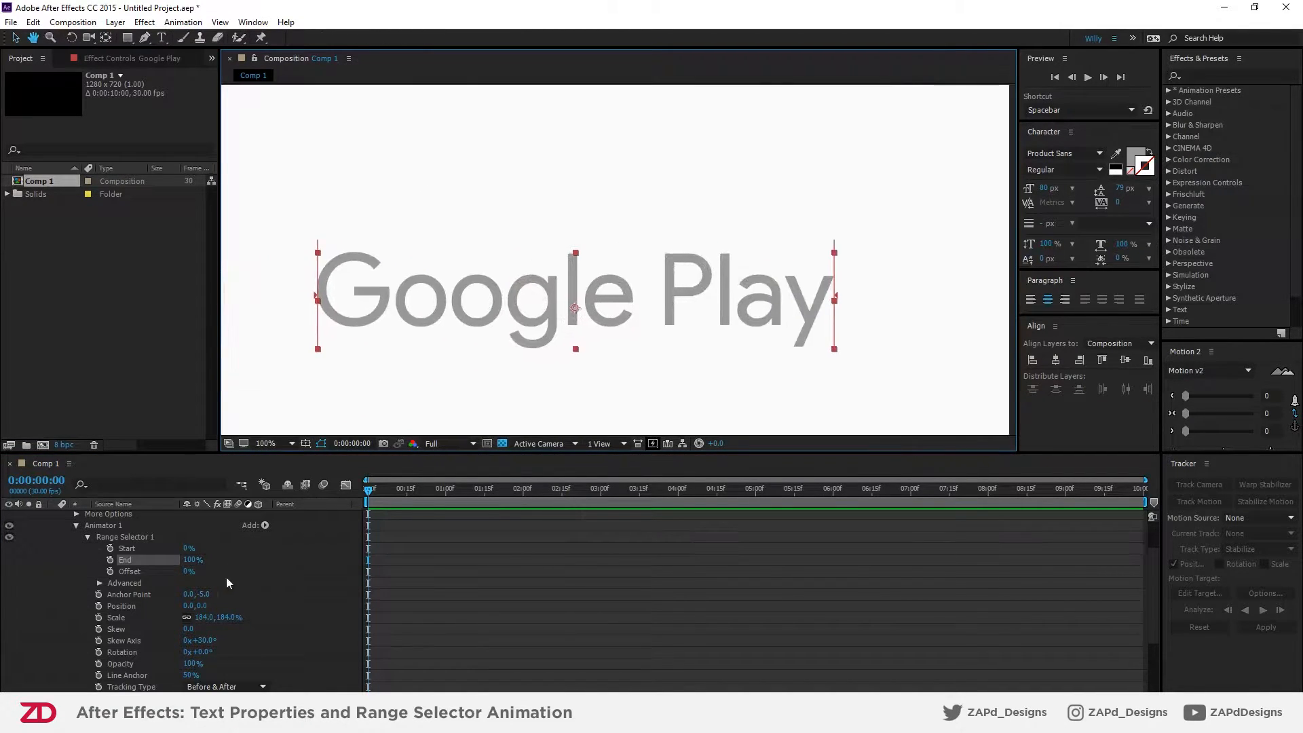
{"action": "mouse_move", "coordinate": [193, 562]}
{"action": "left_mouse_down"}
{"action": "mouse_move", "coordinate": [107, 568]}
{"action": "mouse_move", "coordinate": [199, 575]}
{"action": "left_mouse_up"}
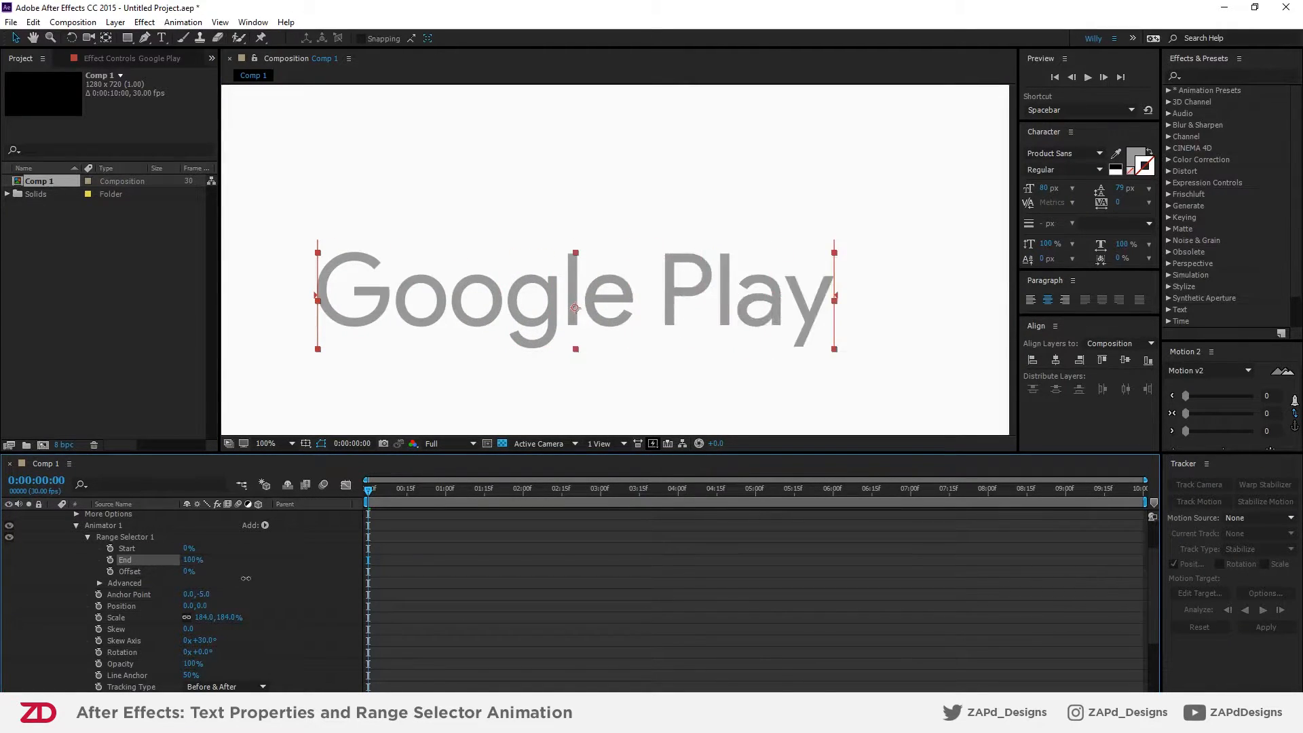
- Set Animator 1's Scale to 120%
{"action": "left_click", "coordinate": [227, 618]}
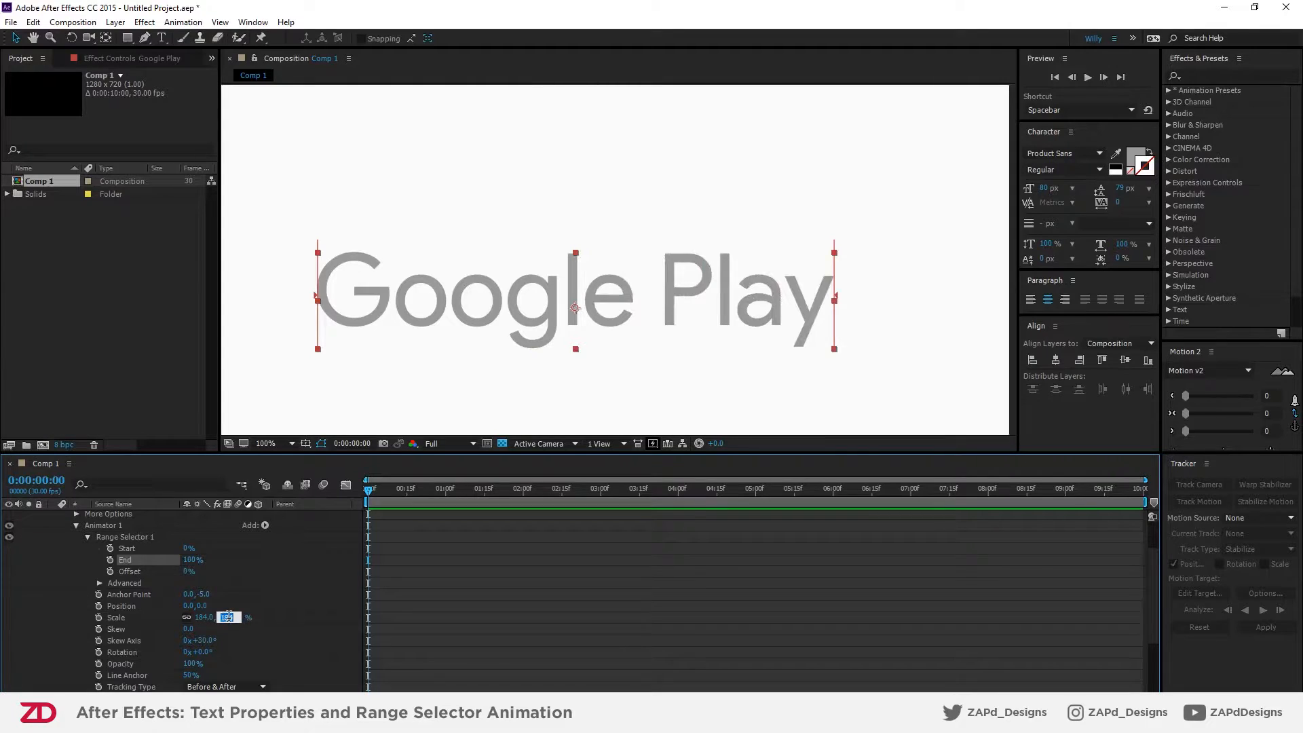
{"action": "type", "text": "120"}
{"action": "key", "text": "Return"}
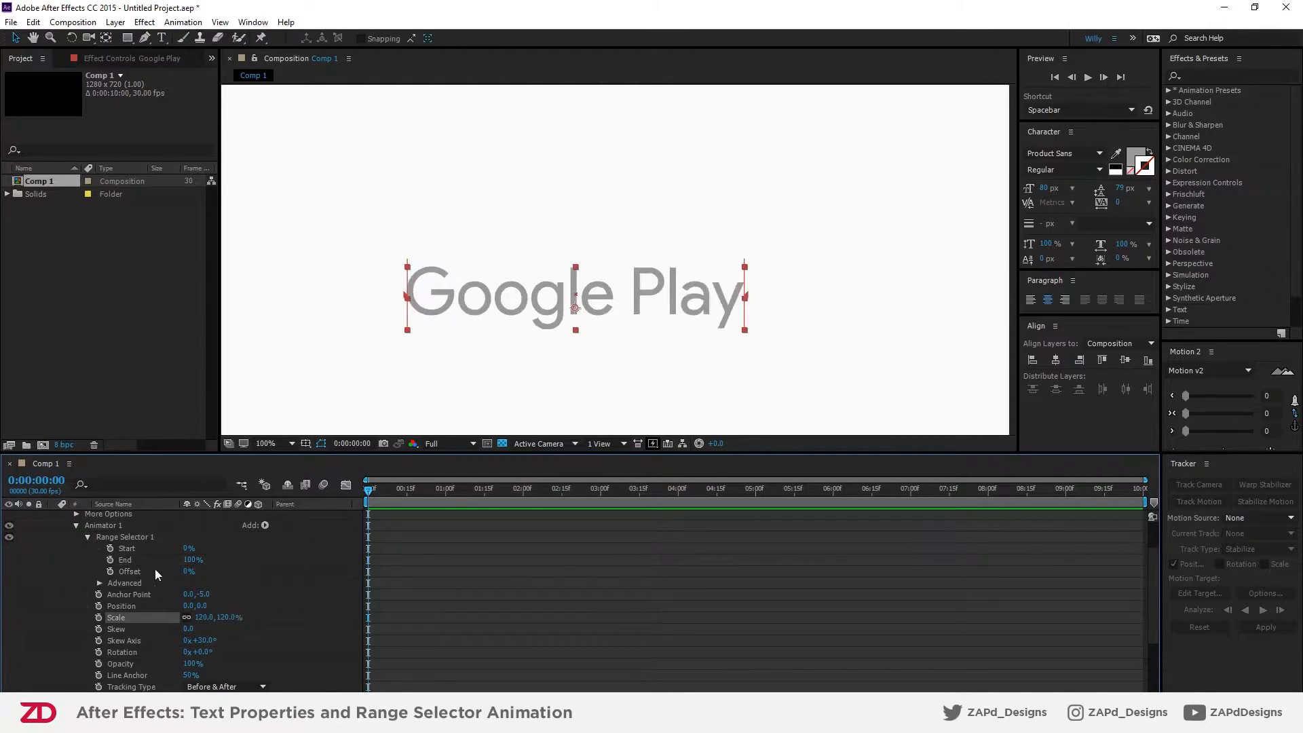
- Keyframe Range Selector 1's End from 0% at the first frame to 100% at frame 15
{"action": "left_click_drag", "start_coordinate": [185, 560], "coordinate": [109, 560]}
{"action": "left_click", "coordinate": [110, 560]}
{"action": "left_click_drag", "start_coordinate": [368, 490], "coordinate": [407, 490]}
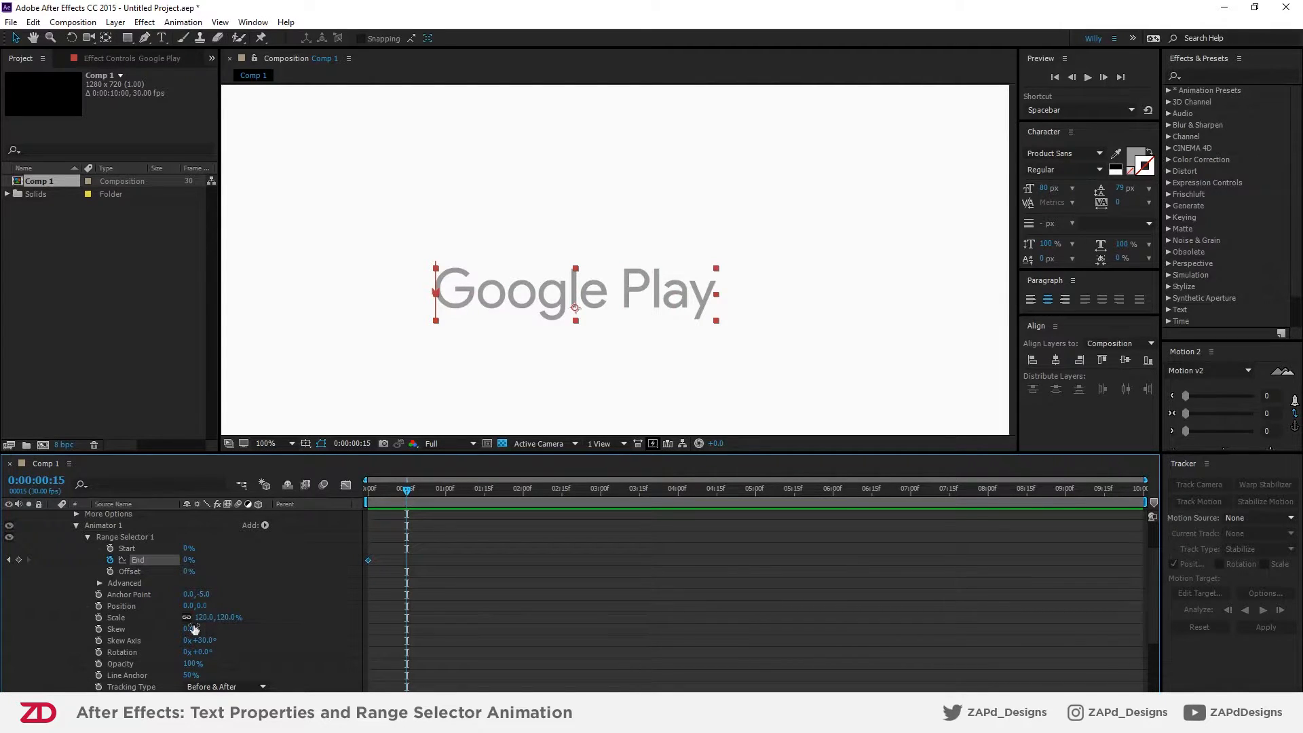
{"action": "left_click_drag", "start_coordinate": [209, 622], "coordinate": [302, 624]}
{"action": "key", "text": "ctrl+z"}
{"action": "left_click_drag", "start_coordinate": [192, 566], "coordinate": [299, 578]}
{"action": "left_click", "coordinate": [298, 573]}
{"action": "left_click_drag", "start_coordinate": [408, 492], "coordinate": [299, 519]}
- Scrub and play the End animation, examining how the selector's end marker enlarges the letters it passes
{"action": "left_click", "coordinate": [134, 536]}
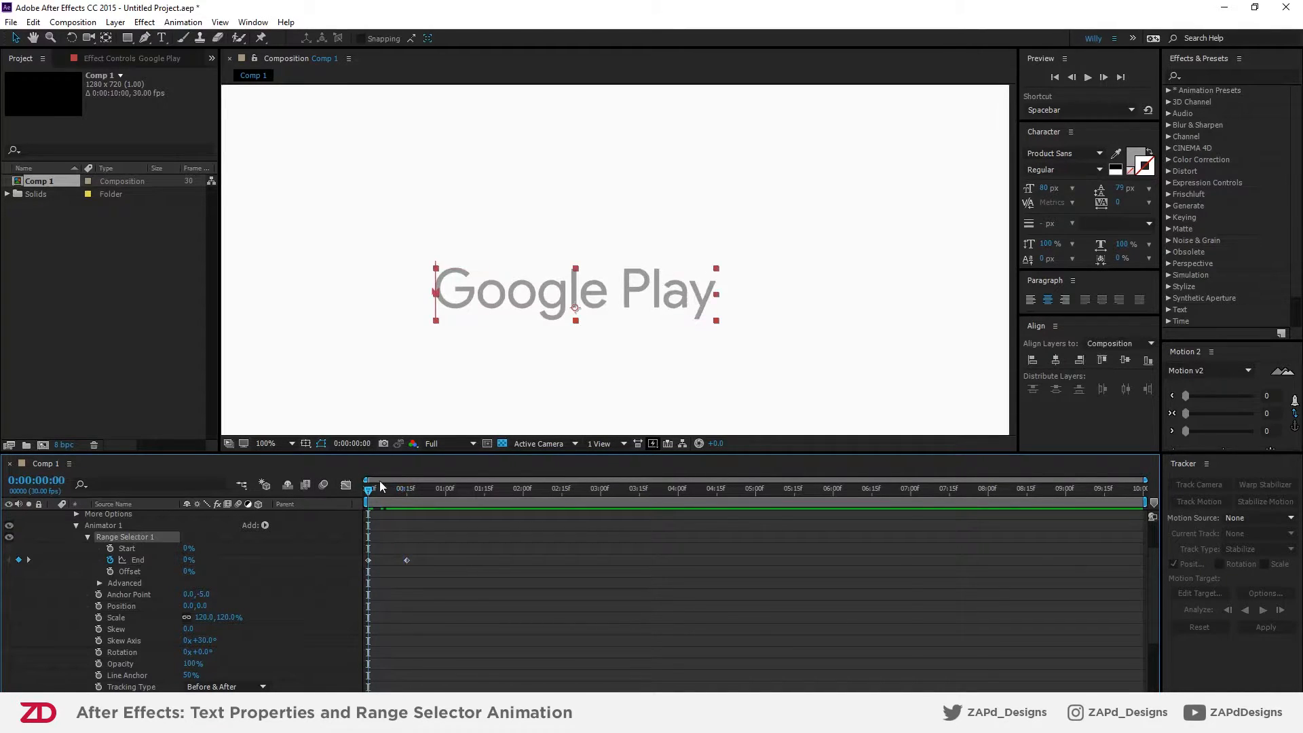
{"action": "left_click_drag", "start_coordinate": [367, 494], "coordinate": [388, 491]}
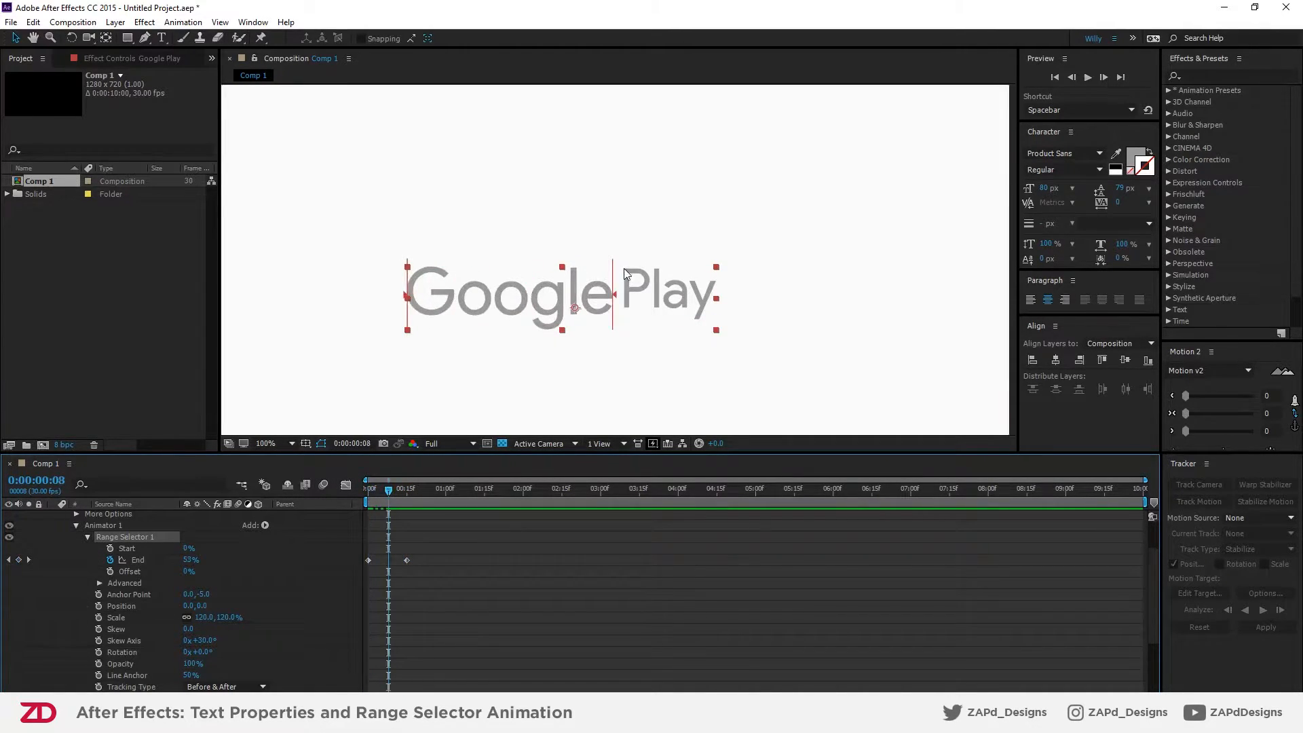
{"action": "scroll", "coordinate": [625, 268], "scroll_direction": "up", "scroll_amount": 1}
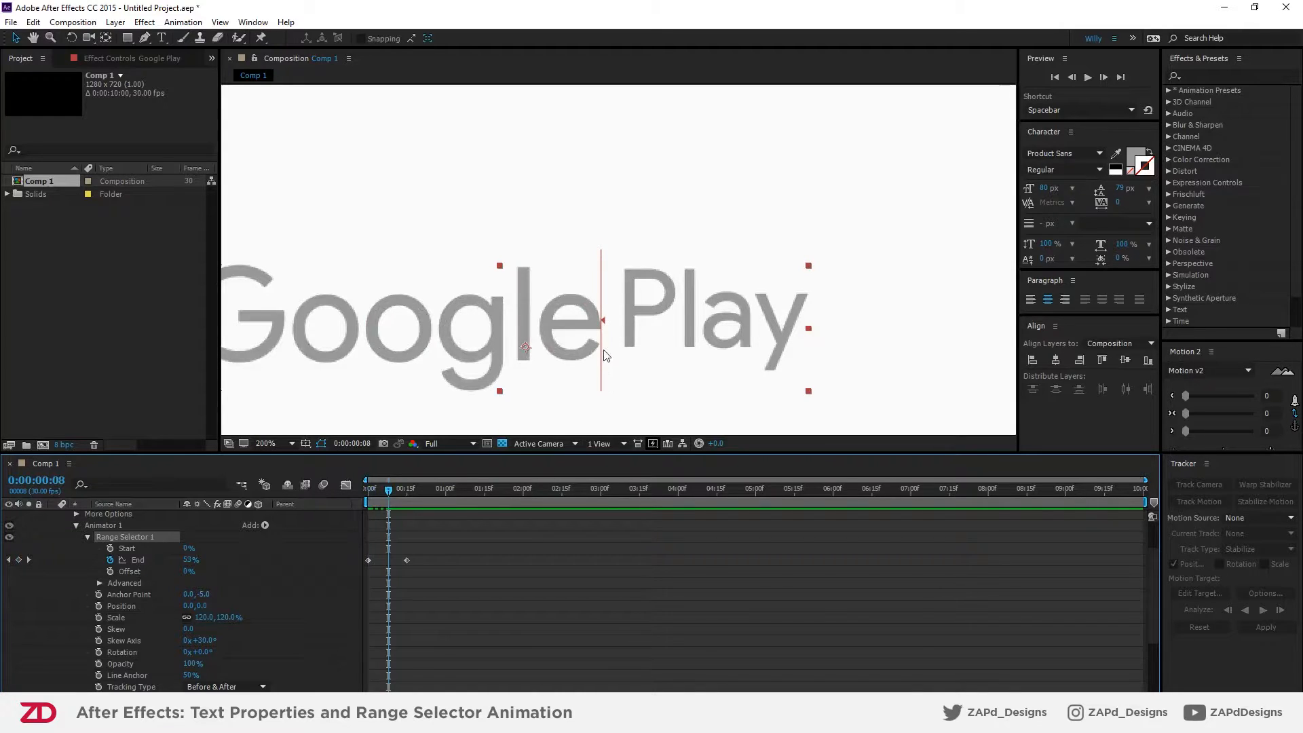
{"action": "scroll", "coordinate": [598, 319], "scroll_direction": "down", "scroll_amount": 1}
{"action": "scroll", "coordinate": [596, 322], "scroll_direction": "up", "scroll_amount": 1}
{"action": "scroll", "coordinate": [597, 324], "scroll_direction": "down", "scroll_amount": 1}
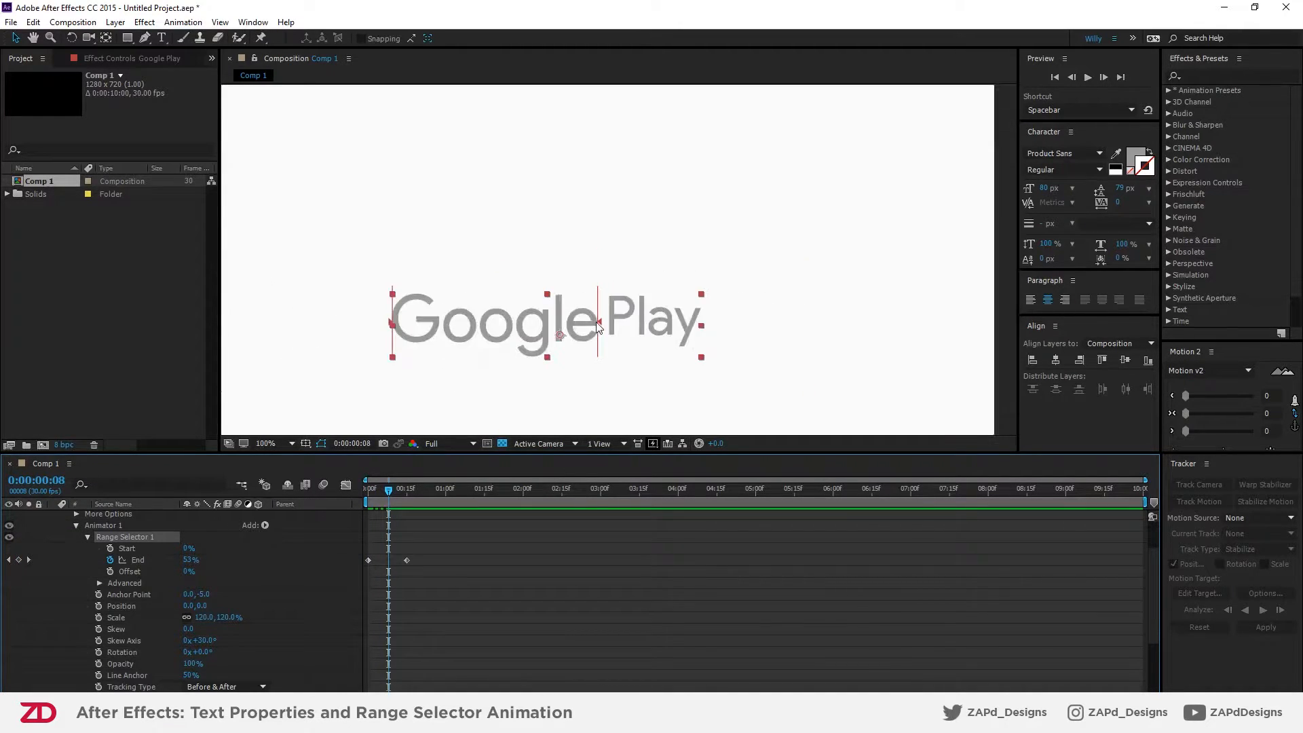
{"action": "scroll", "coordinate": [596, 322], "scroll_direction": "up", "scroll_amount": 1}
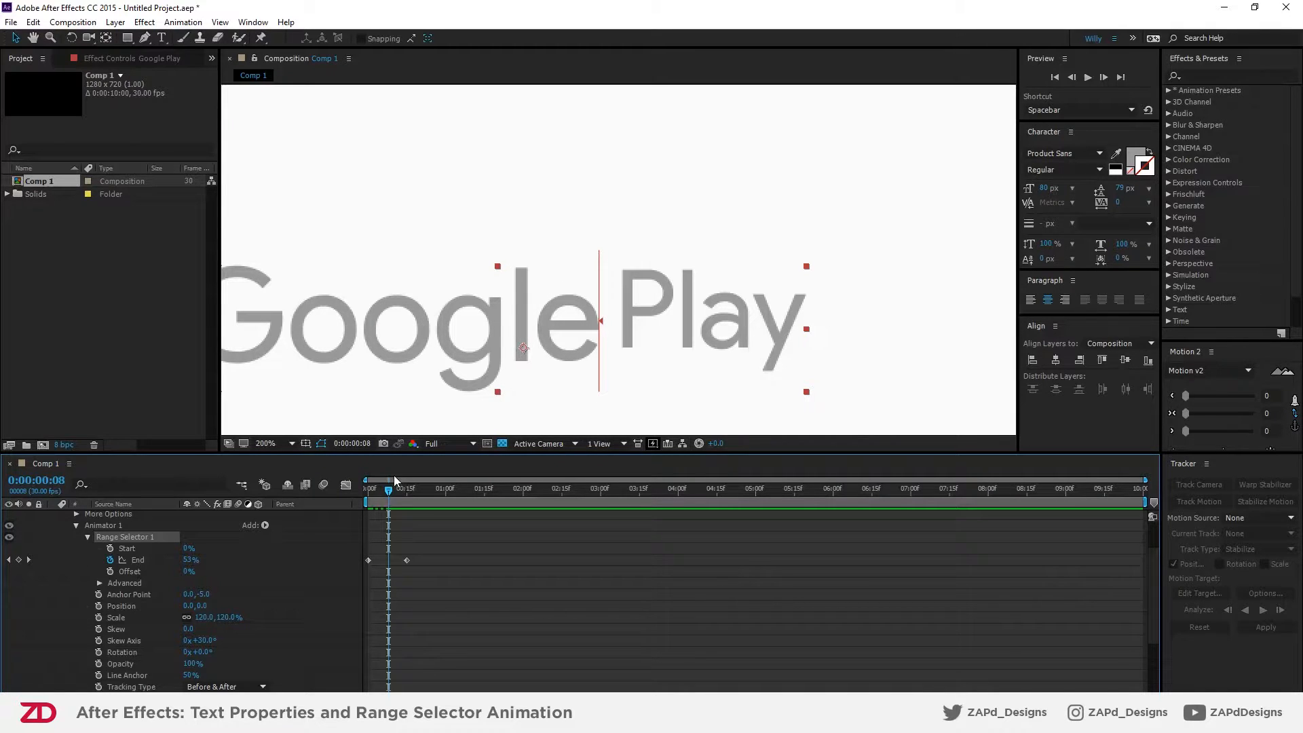
{"action": "left_click_drag", "start_coordinate": [388, 489], "coordinate": [416, 490]}
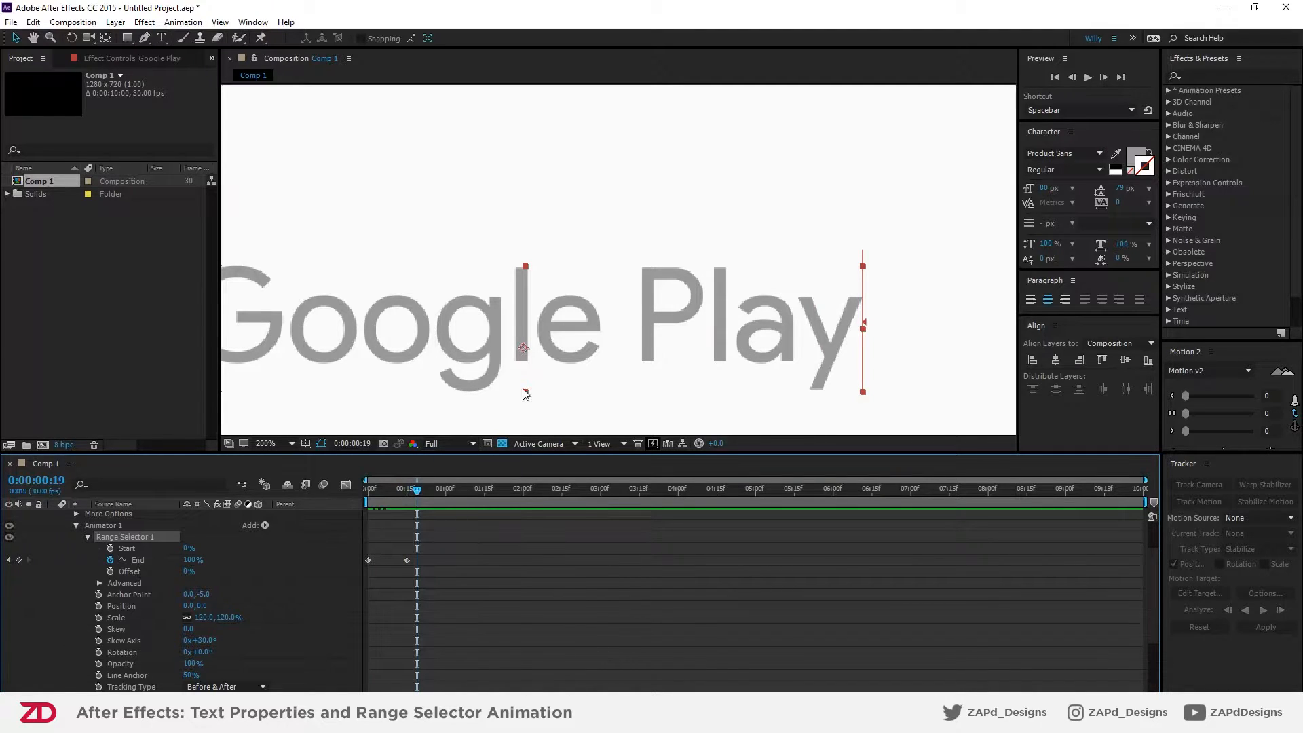
{"action": "scroll", "coordinate": [522, 402], "scroll_direction": "down", "scroll_amount": 1}
{"action": "left_click_drag", "start_coordinate": [429, 492], "coordinate": [308, 531]}
{"action": "key", "text": "space"}
{"action": "key", "text": "space"}
{"action": "left_click_drag", "start_coordinate": [409, 495], "coordinate": [366, 501]}
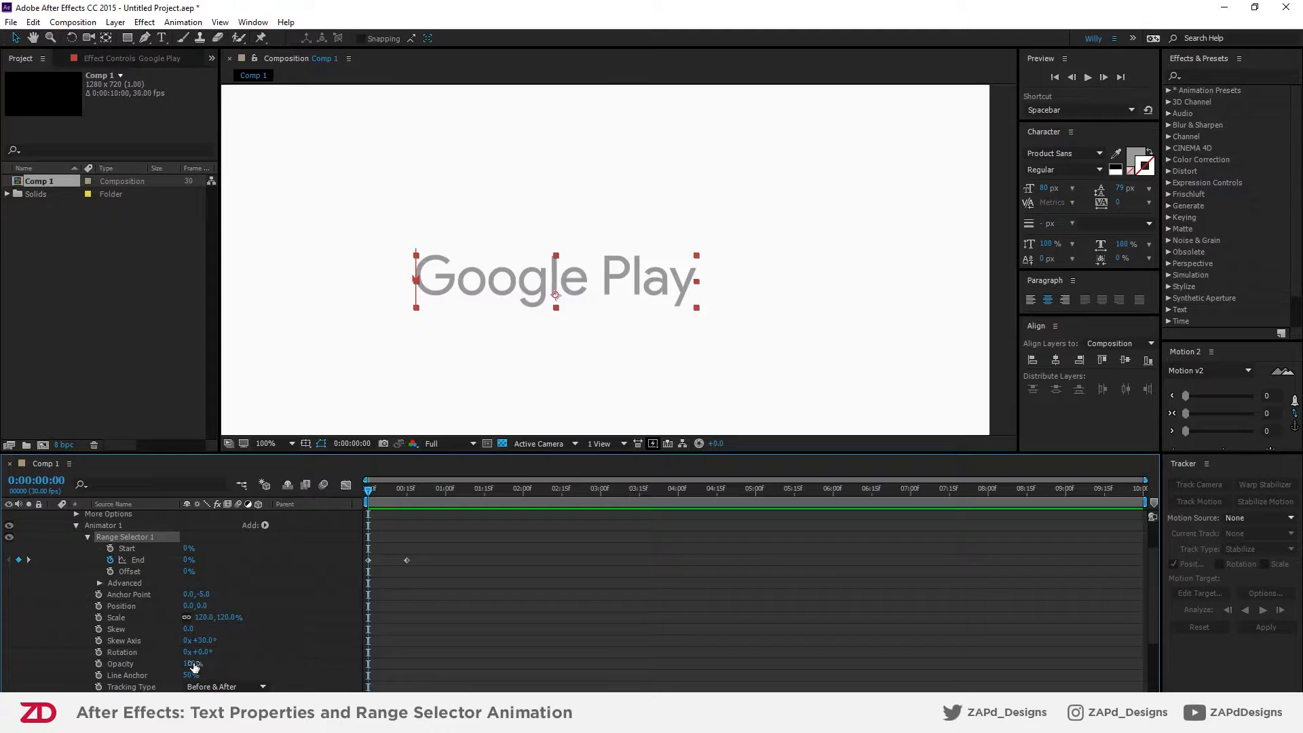
- Give Animator 1 a slight clockwise Rotation and play the letter-by-letter animation
{"action": "mouse_move", "coordinate": [192, 663]}
{"action": "left_mouse_down"}
{"action": "mouse_move", "coordinate": [246, 666]}
{"action": "mouse_move", "coordinate": [213, 653]}
{"action": "left_mouse_up"}
{"action": "left_click", "coordinate": [266, 618]}
{"action": "scroll", "coordinate": [267, 617], "scroll_direction": "up", "scroll_amount": 2}
{"action": "left_click_drag", "start_coordinate": [368, 494], "coordinate": [340, 502]}
{"action": "key", "text": "space"}
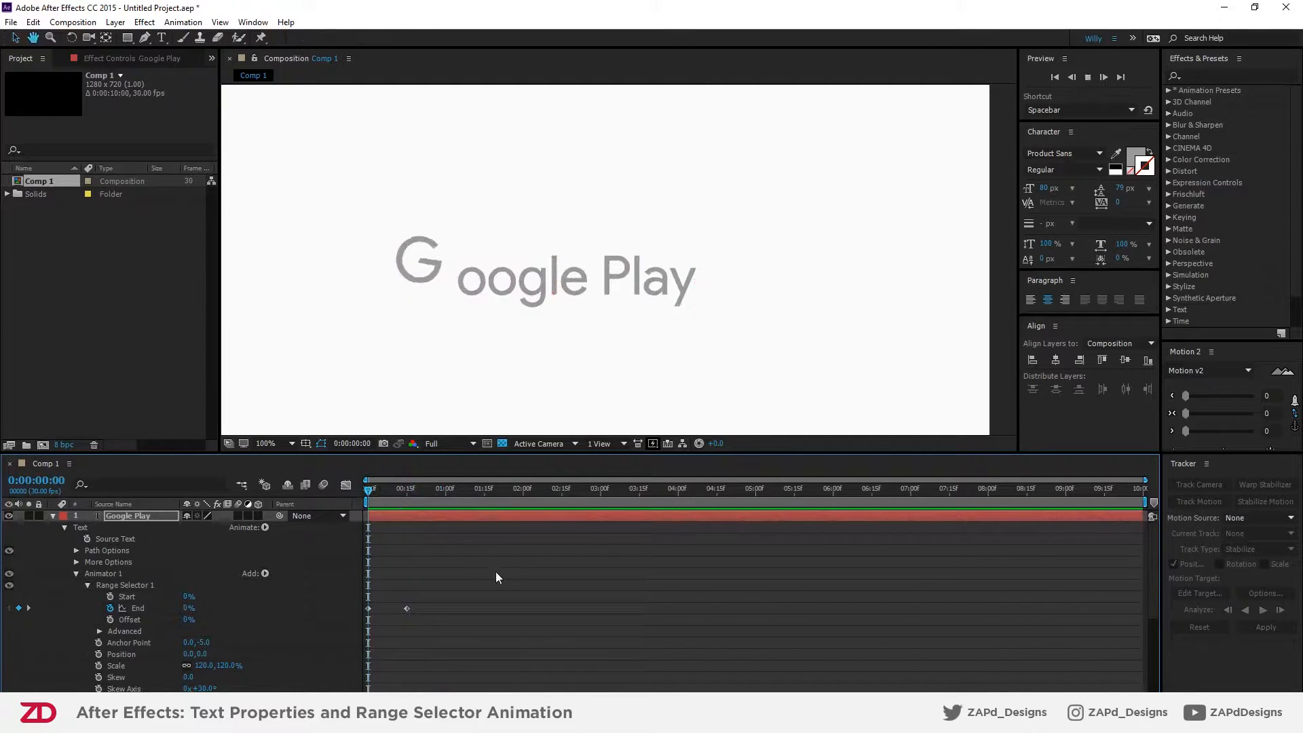
{"action": "key", "text": "space"}
- Move the second End keyframe to just before the one-second mark and play the slower animation
{"action": "left_click_drag", "start_coordinate": [410, 609], "coordinate": [440, 609]}
{"action": "key", "text": "Home"}
{"action": "key", "text": "space"}
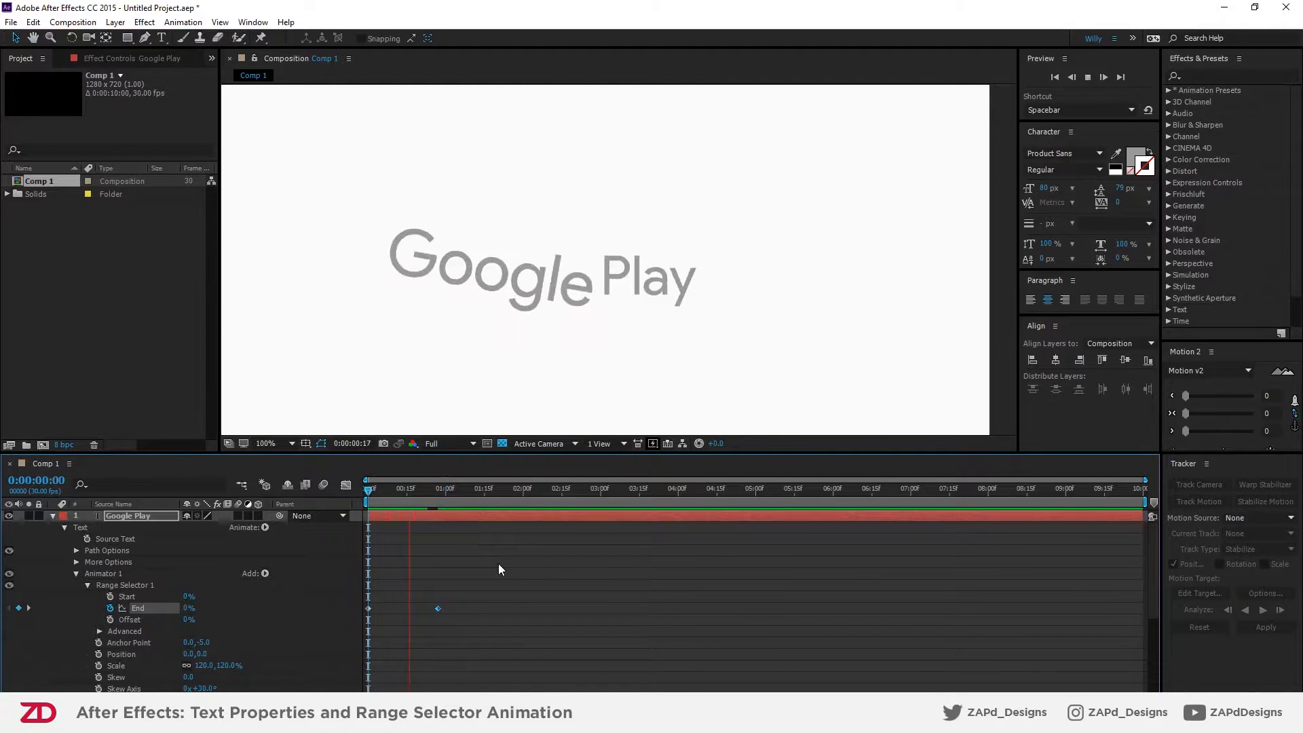
{"action": "key", "text": "space"}
- Apply Easy Ease to the End keyframes, adjust their curve in the Graph Editor, and play the result
{"action": "key", "text": "F9"}
{"action": "left_click", "coordinate": [346, 485]}
{"action": "left_click_drag", "start_coordinate": [426, 660], "coordinate": [402, 659]}
{"action": "left_click", "coordinate": [346, 485]}
{"action": "key", "text": "Home"}
{"action": "key", "text": "space"}
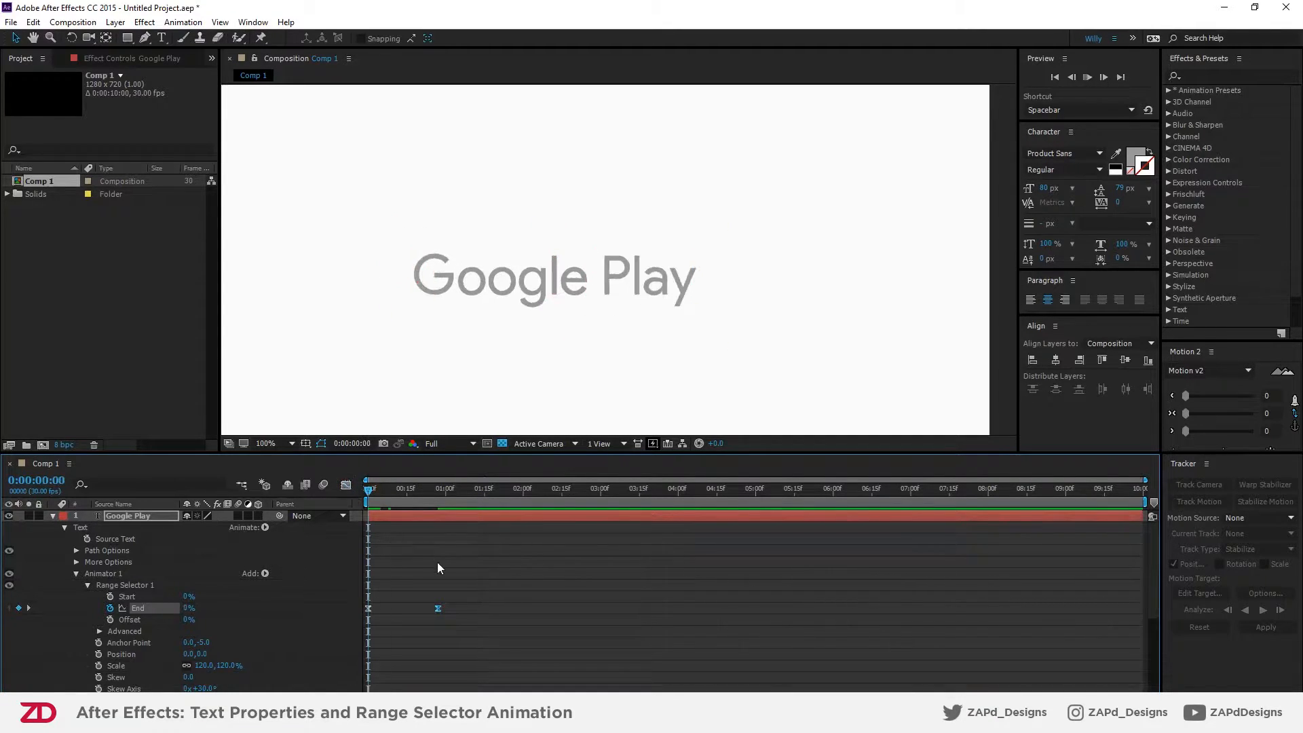
{"action": "key", "text": "space"}
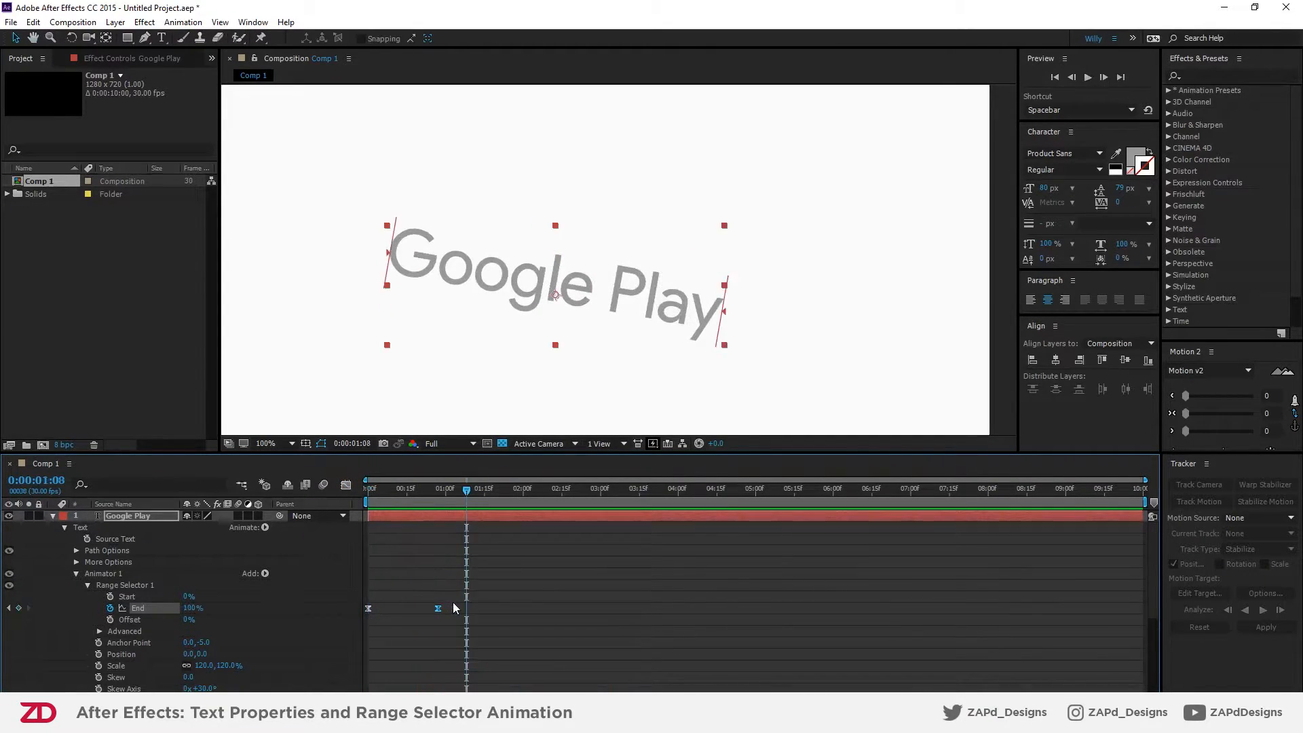
- Review the eased End animation again from the first frame, examining the text up close
{"action": "left_click_drag", "start_coordinate": [449, 598], "coordinate": [361, 621]}
{"action": "left_click_drag", "start_coordinate": [473, 498], "coordinate": [353, 502]}
{"action": "scroll", "coordinate": [573, 360], "scroll_direction": "up", "scroll_amount": 1}
{"action": "key", "text": "space"}
{"action": "scroll", "coordinate": [534, 310], "scroll_direction": "down", "scroll_amount": 1}
{"action": "scroll", "coordinate": [534, 310], "scroll_direction": "up", "scroll_amount": 1}
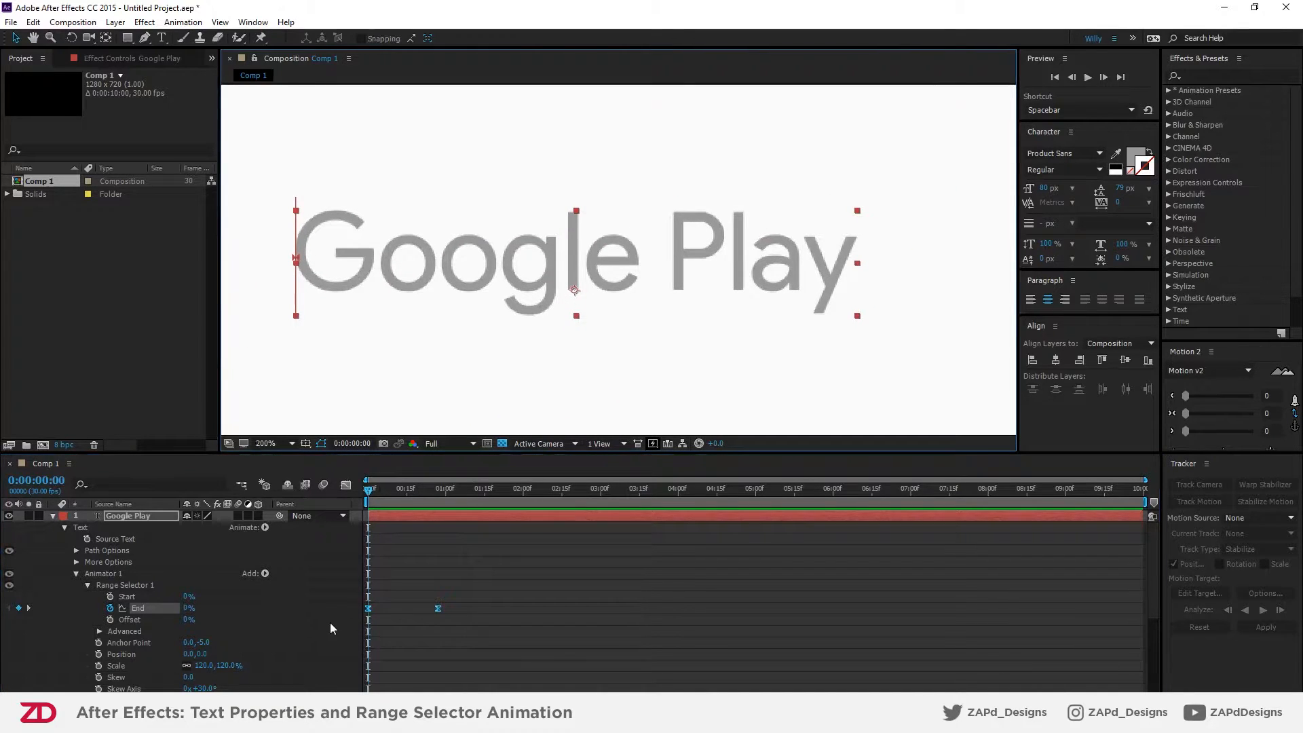
- Remove the End keyframes from Range Selector 1 and set End to 100%
{"action": "key", "text": "Delete"}
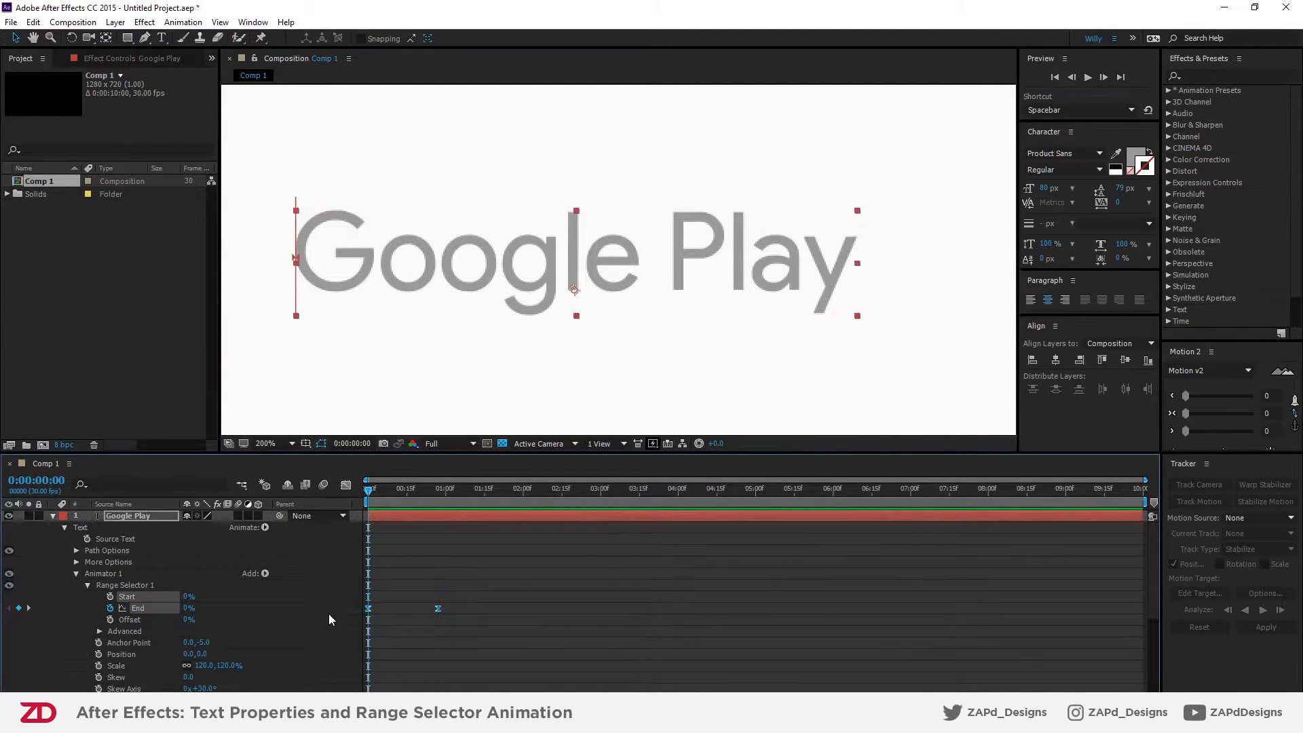
{"action": "left_click", "coordinate": [186, 608]}
{"action": "type", "text": "100"}
{"action": "key", "text": "Return"}
- Reset Animator 1's Scale to 100% and its Skew Axis and Rotation to 0°
{"action": "left_click", "coordinate": [197, 665]}
{"action": "type", "text": "100"}
{"action": "key", "text": "Return"}
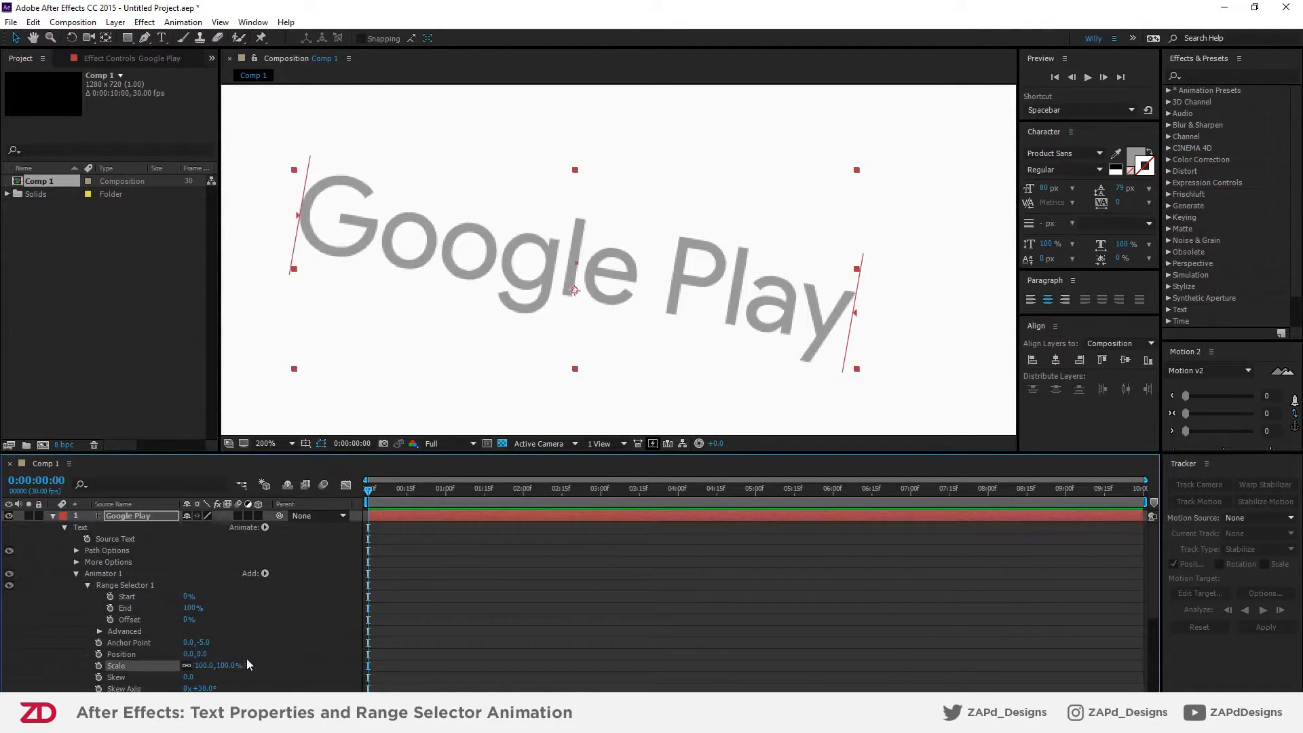
{"action": "scroll", "coordinate": [244, 659], "scroll_direction": "down", "scroll_amount": 1}
{"action": "left_click", "coordinate": [211, 653]}
{"action": "type", "text": "0"}
{"action": "key", "text": "Return"}
{"action": "left_click", "coordinate": [202, 665]}
{"action": "type", "text": "0"}
{"action": "key", "text": "Return"}
{"action": "scroll", "coordinate": [282, 600], "scroll_direction": "up", "scroll_amount": 1}
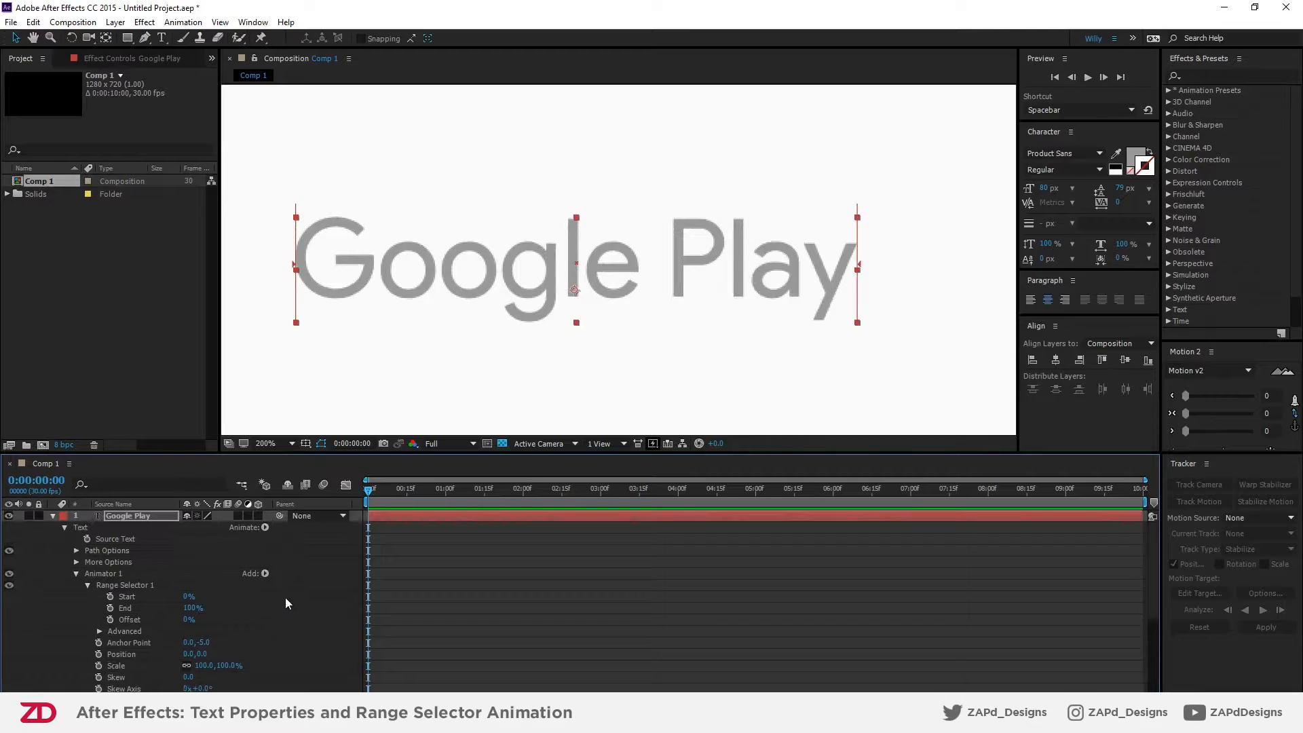
- Add a Wiggly selector to Animator 1 and expand its settings
{"action": "left_click", "coordinate": [266, 574]}
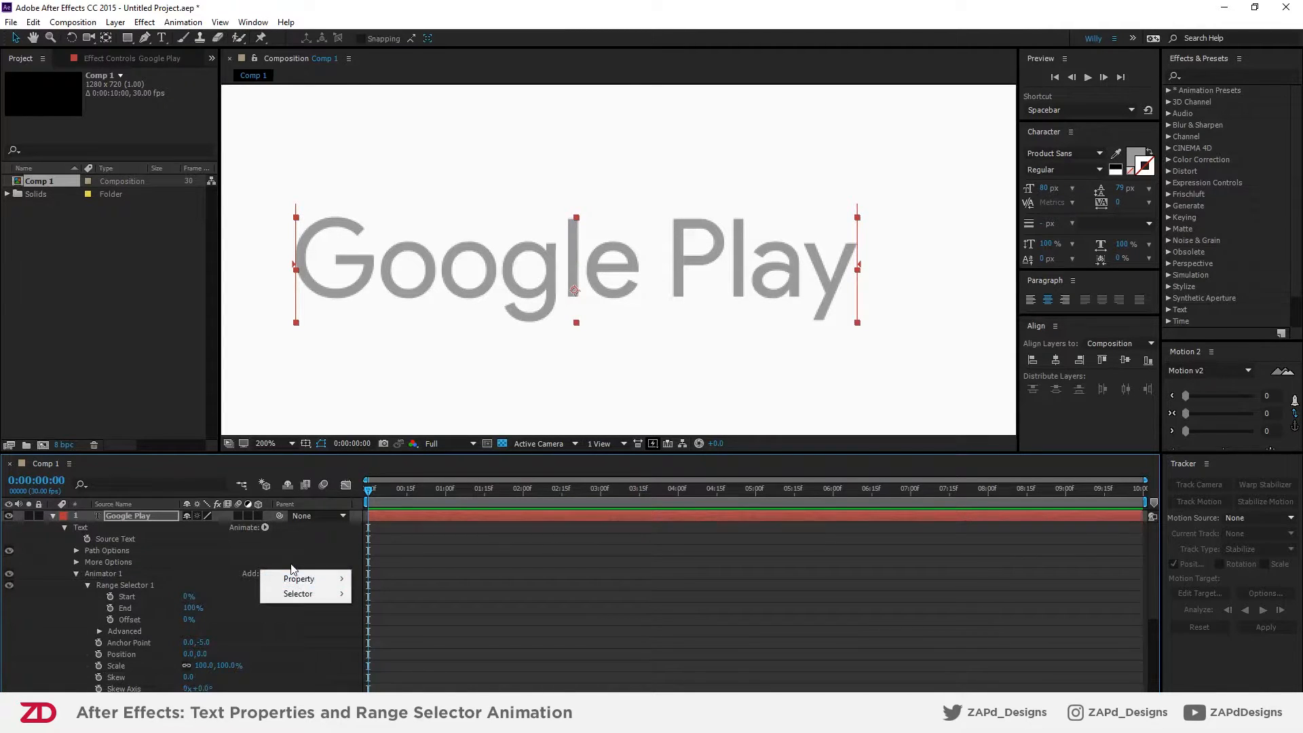
{"action": "mouse_move", "coordinate": [297, 579]}
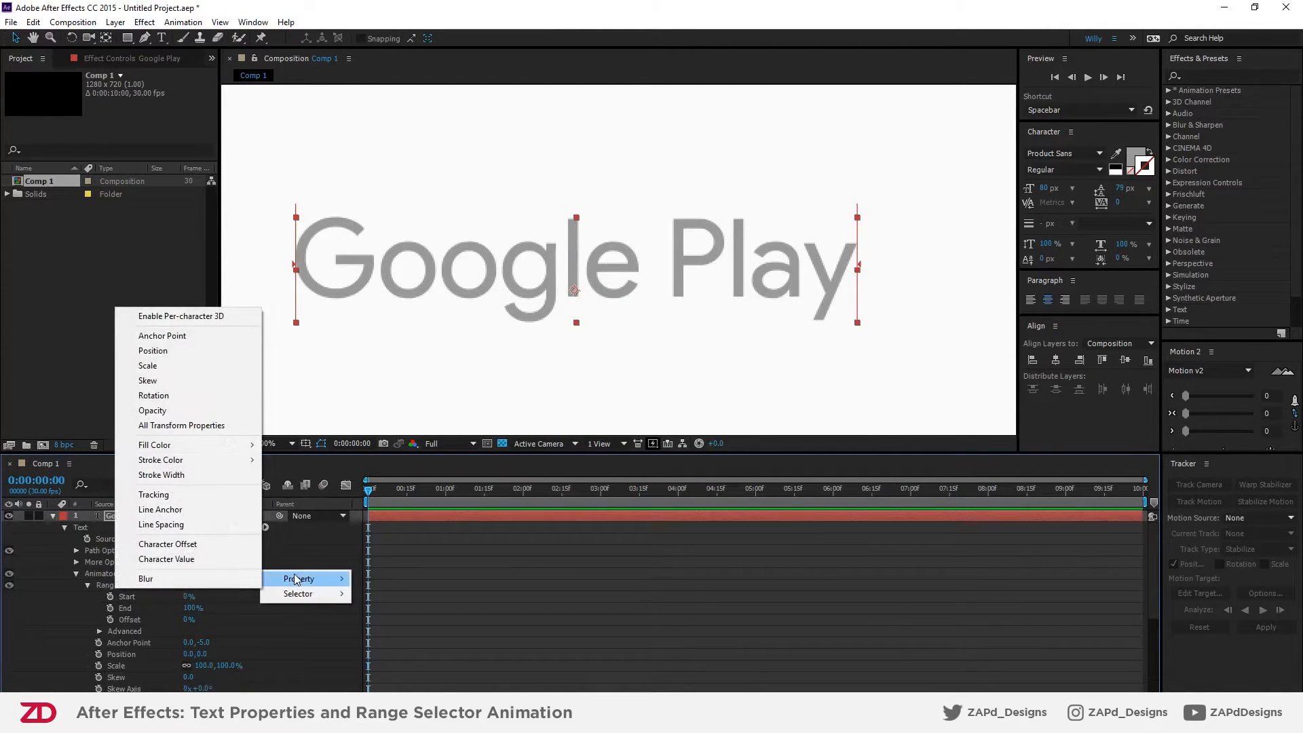
{"action": "left_click", "coordinate": [223, 608]}
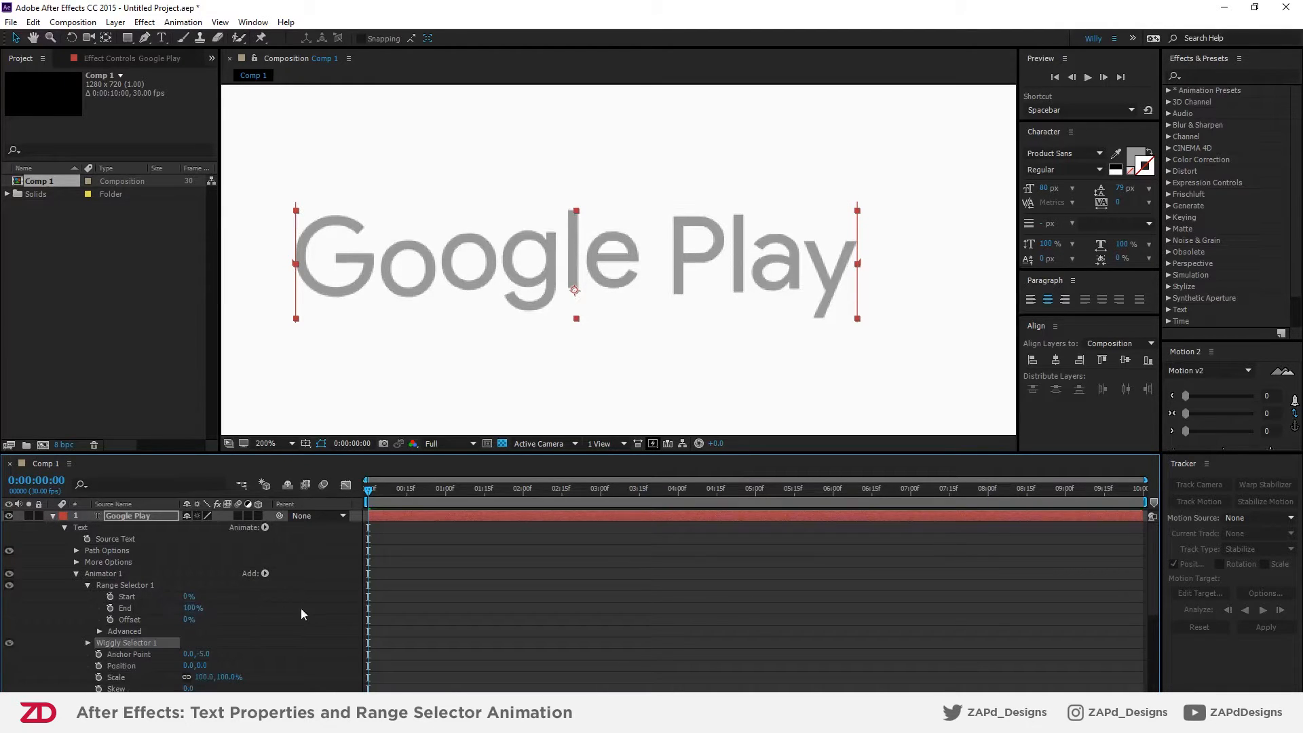
{"action": "scroll", "coordinate": [77, 612], "scroll_direction": "down", "scroll_amount": 1}
{"action": "left_click", "coordinate": [86, 608]}
{"action": "scroll", "coordinate": [86, 614], "scroll_direction": "down", "scroll_amount": 1}
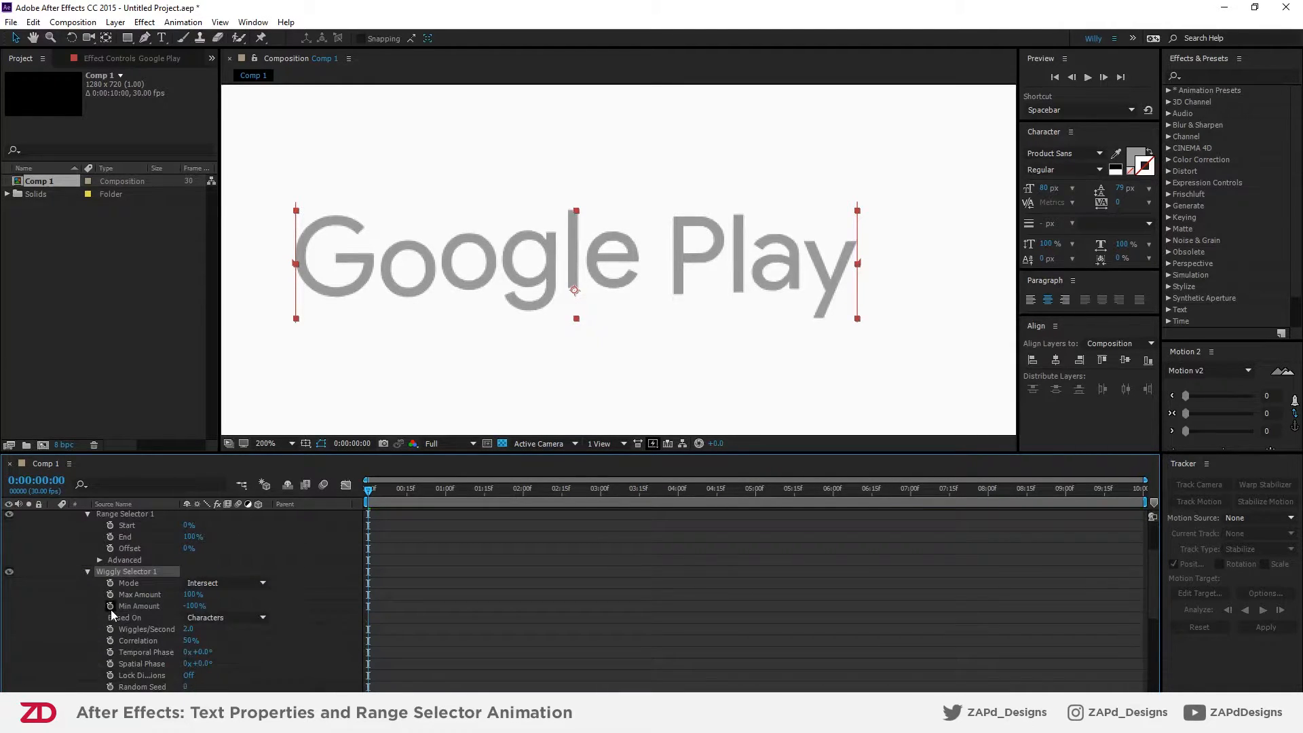
- Set Wiggly Selector 1's Max Amount to 49% and preview the wiggling letters
{"action": "scroll", "coordinate": [112, 610], "scroll_direction": "down", "scroll_amount": 1}
{"action": "left_click_drag", "start_coordinate": [189, 595], "coordinate": [242, 597]}
{"action": "key", "text": "ctrl+z"}
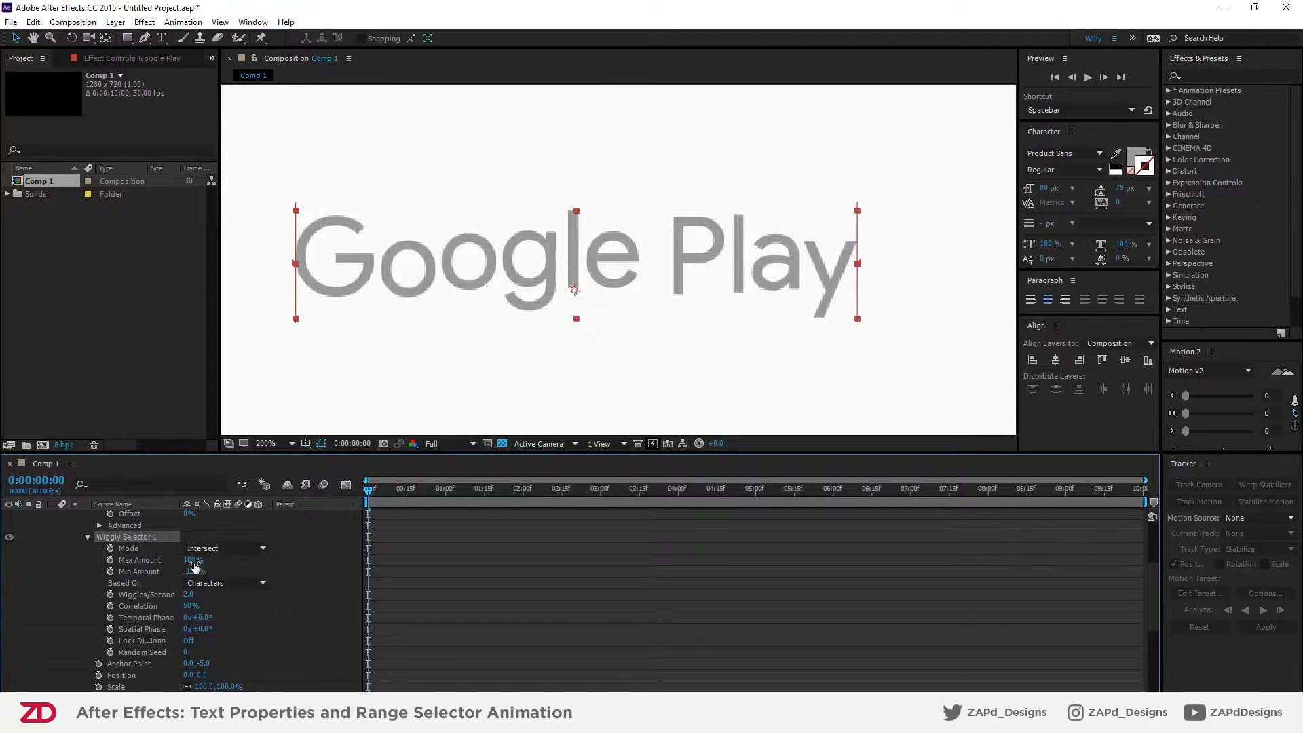
{"action": "left_click_drag", "start_coordinate": [193, 560], "coordinate": [160, 562]}
{"action": "left_click_drag", "start_coordinate": [368, 499], "coordinate": [327, 513]}
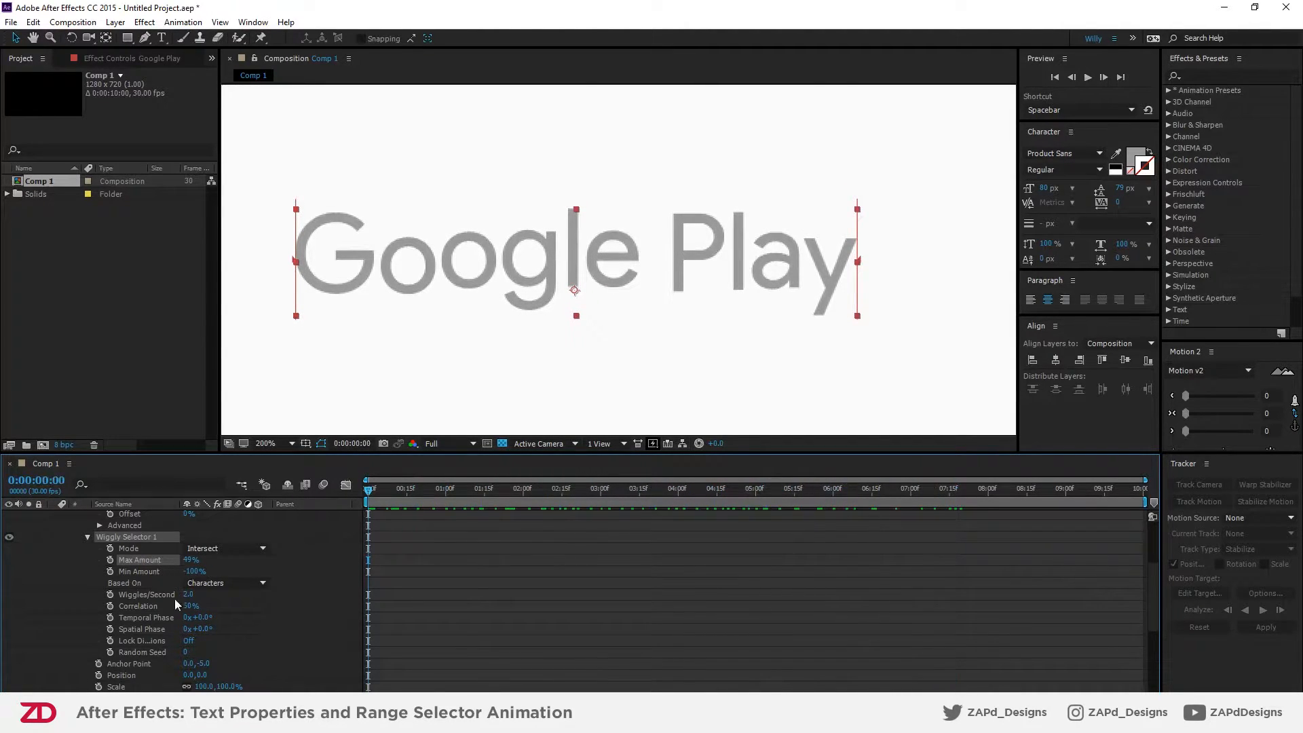
- Try an Animator 1 Scale of 183% with the wiggly selector, preview it, and return Scale to 100%
{"action": "scroll", "coordinate": [221, 626], "scroll_direction": "down", "scroll_amount": 2}
{"action": "left_click_drag", "start_coordinate": [206, 652], "coordinate": [277, 660]}
{"action": "left_click_drag", "start_coordinate": [394, 492], "coordinate": [327, 493]}
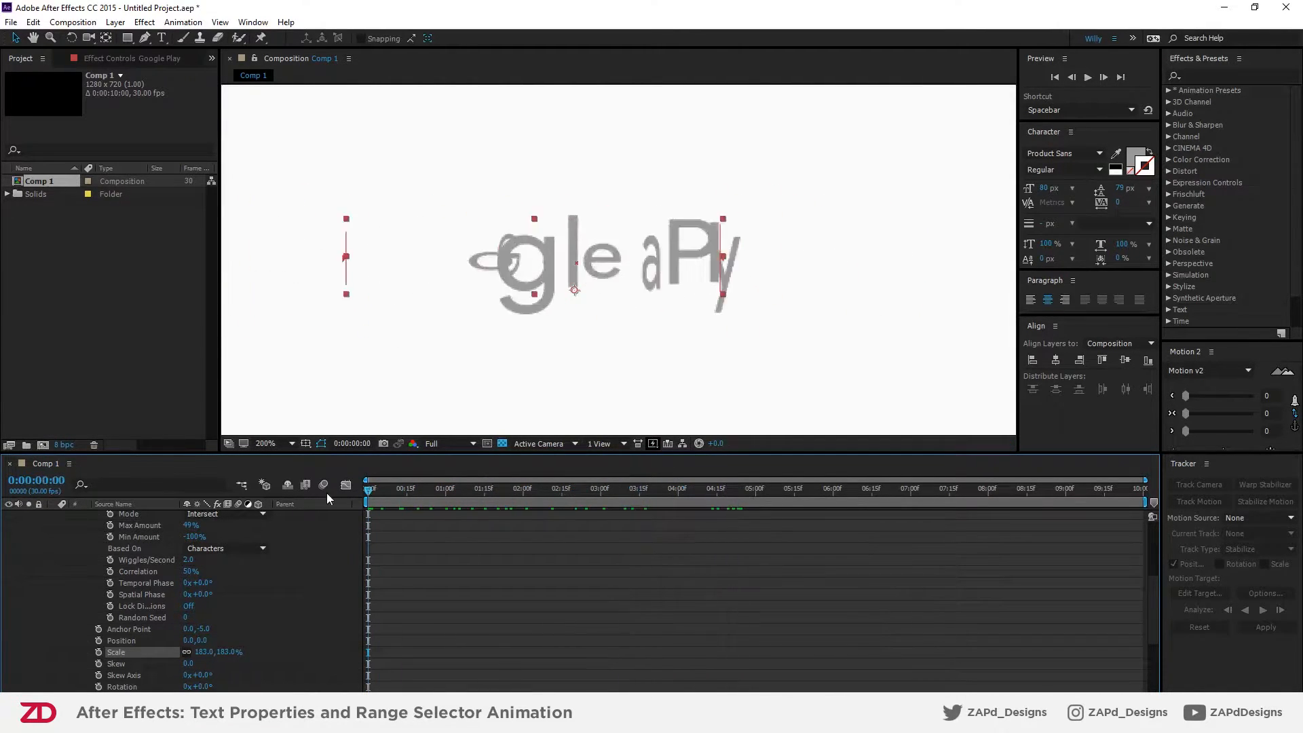
{"action": "left_click", "coordinate": [229, 652]}
{"action": "type", "text": "10"}
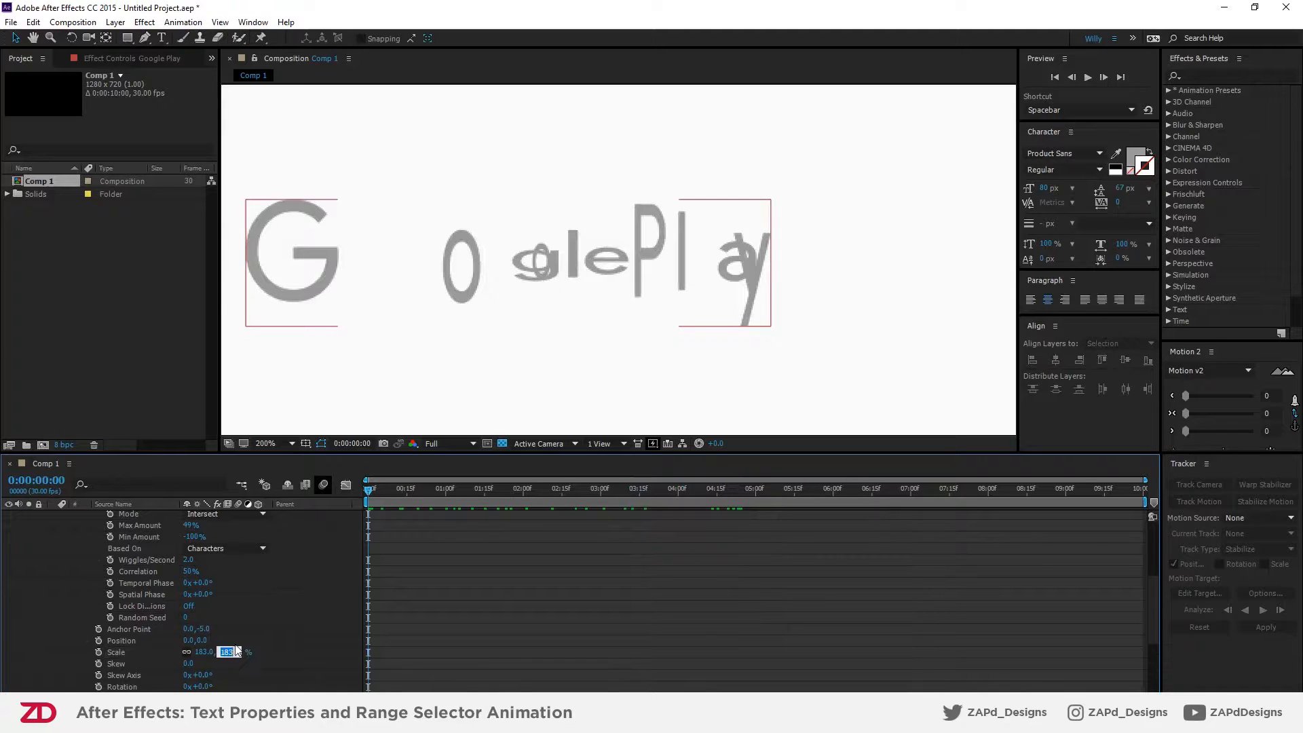
{"action": "type", "text": "0"}
{"action": "key", "text": "Return"}
{"action": "mouse_move", "coordinate": [370, 492]}
{"action": "left_mouse_down"}
{"action": "mouse_move", "coordinate": [571, 485]}
{"action": "mouse_move", "coordinate": [367, 493]}
{"action": "left_mouse_up"}
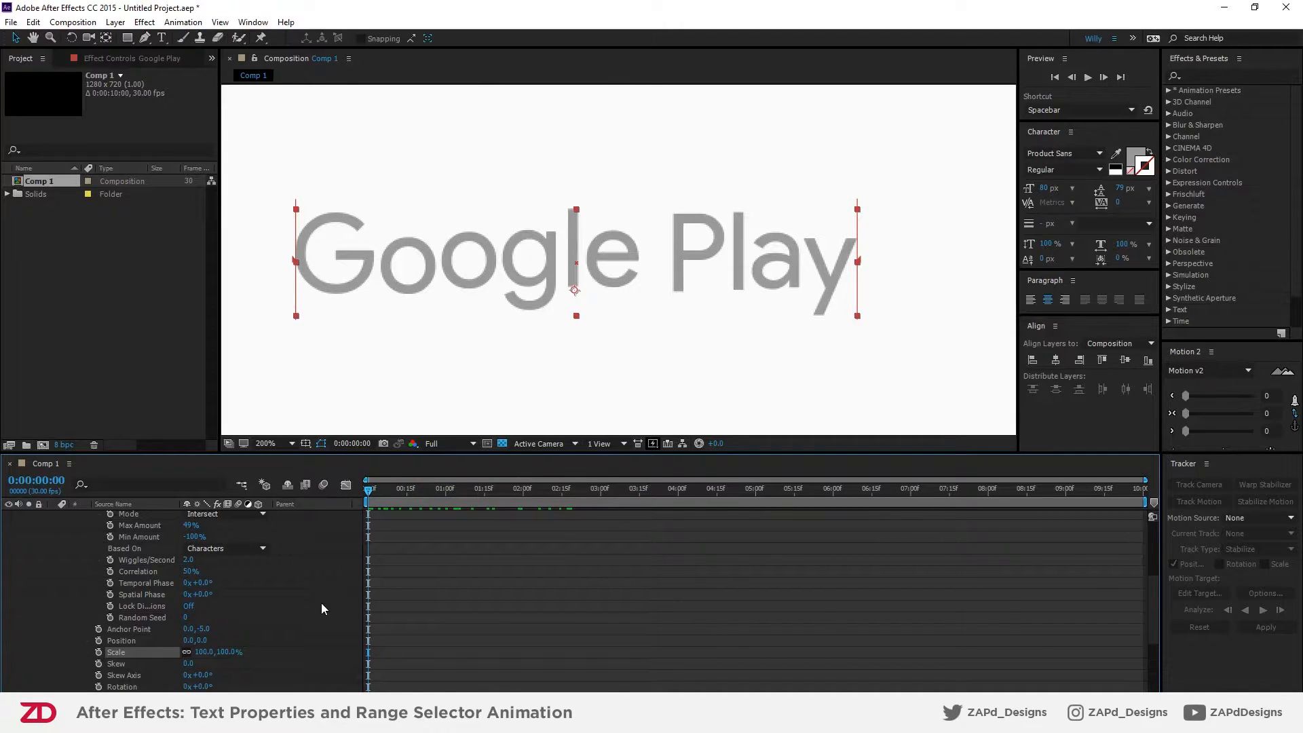
- Try an Animator 1 Anchor Point Y value of 0 with the wiggly selector and return it to -5
{"action": "scroll", "coordinate": [322, 604], "scroll_direction": "down", "scroll_amount": 1}
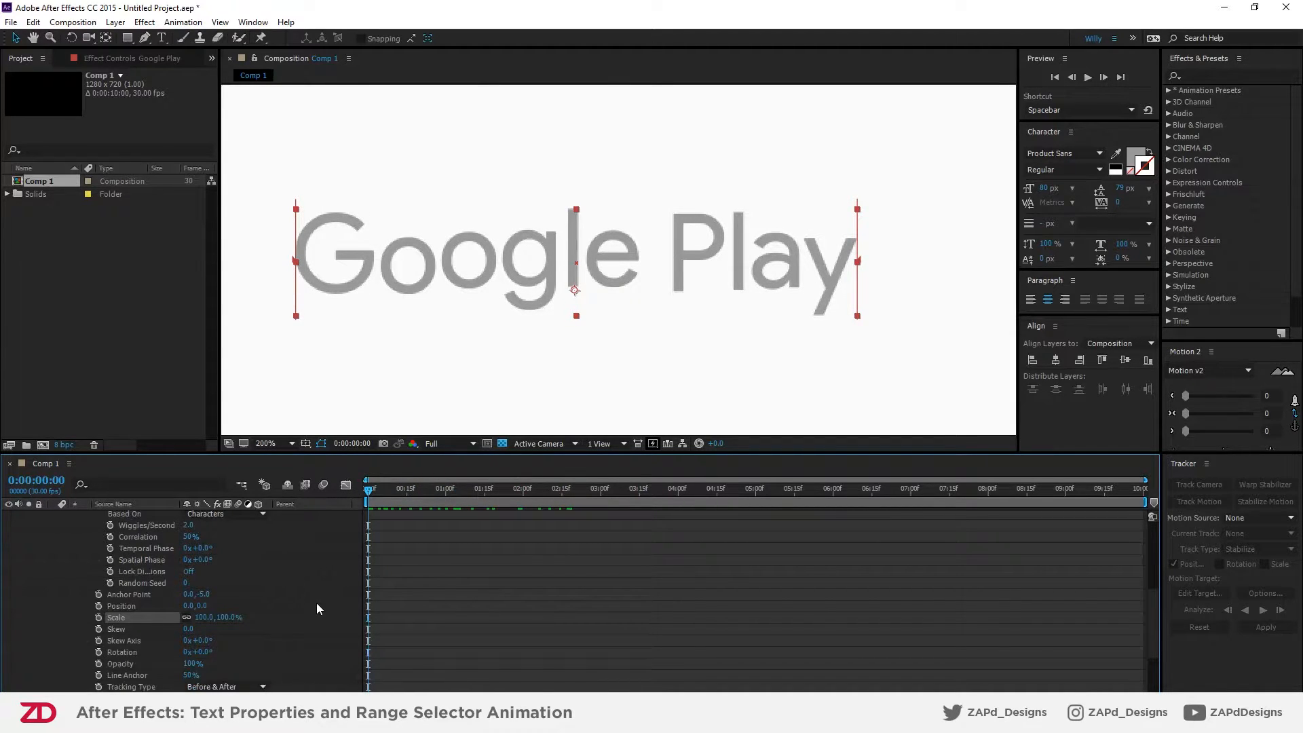
{"action": "left_click", "coordinate": [202, 595]}
{"action": "type", "text": "0"}
{"action": "key", "text": "Return"}
{"action": "left_click_drag", "start_coordinate": [370, 489], "coordinate": [318, 532]}
{"action": "left_click", "coordinate": [204, 596]}
{"action": "type", "text": "-5"}
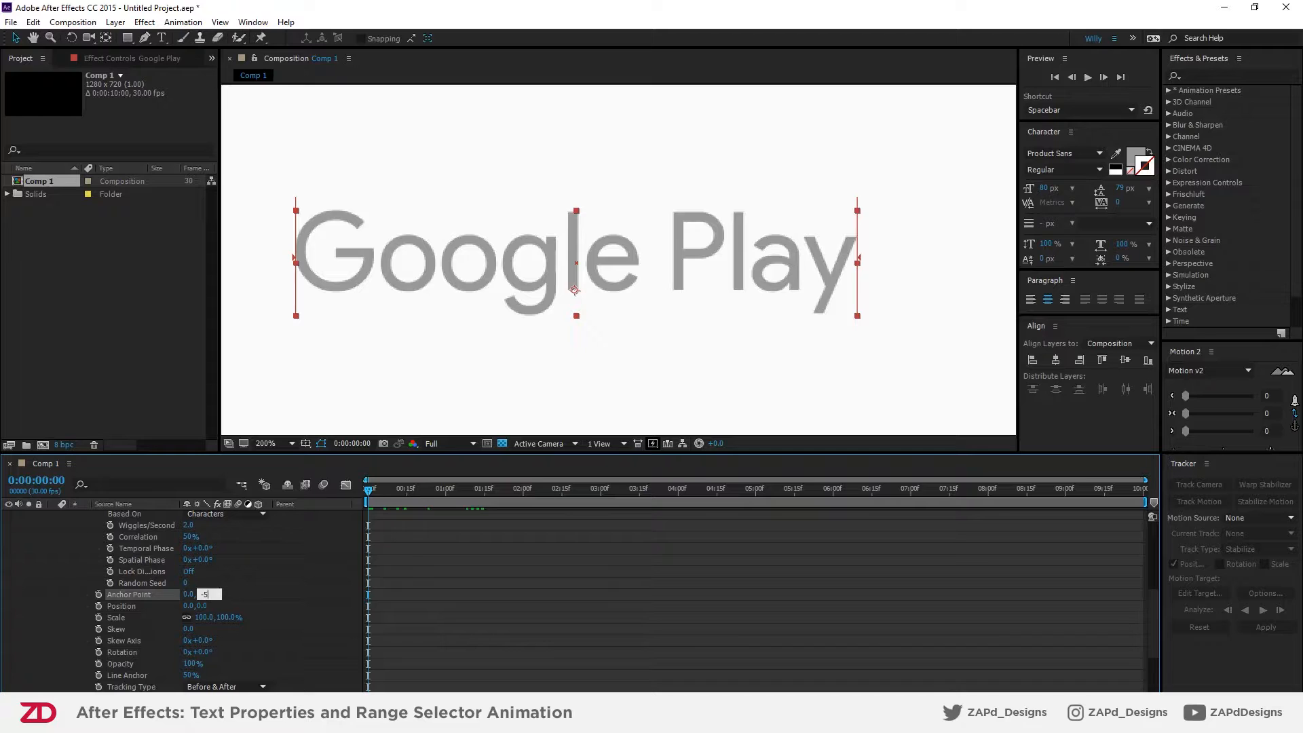
{"action": "key", "text": "Return"}
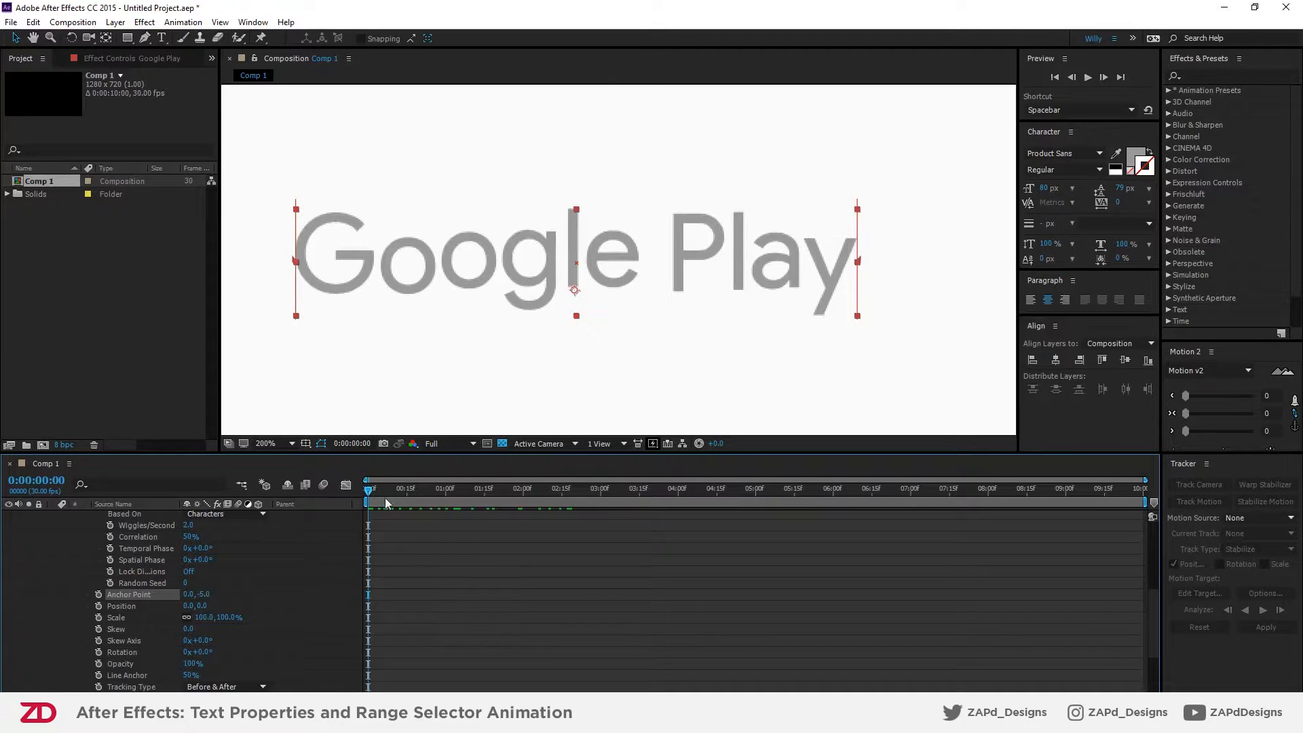
- Scrub through the timeline to preview the wiggling letters and return to the first frame
{"action": "left_click_drag", "start_coordinate": [370, 491], "coordinate": [744, 494]}
{"action": "key", "text": "Home"}
{"action": "left_click_drag", "start_coordinate": [205, 598], "coordinate": [209, 595]}
- Delete Wiggly Selector 1 from Animator 1
{"action": "scroll", "coordinate": [257, 593], "scroll_direction": "up", "scroll_amount": 3}
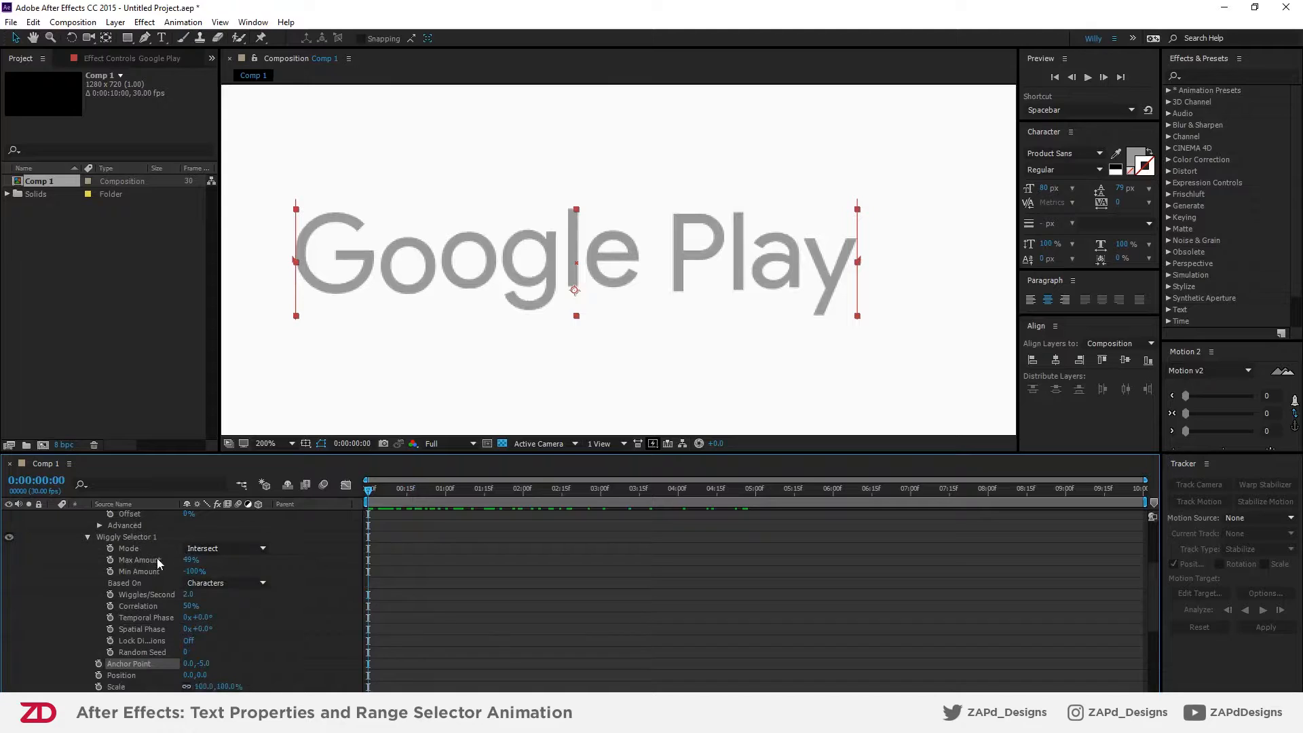
{"action": "left_click", "coordinate": [114, 538]}
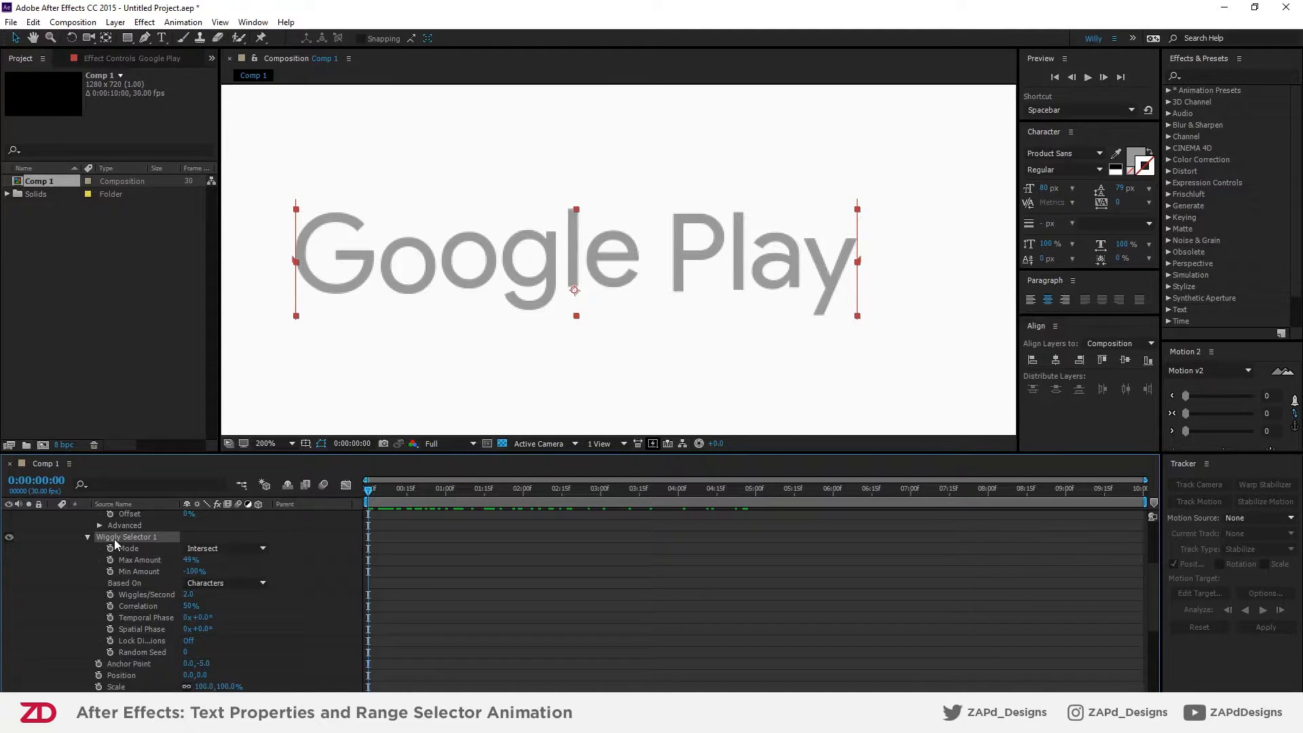
{"action": "key", "text": "Delete"}
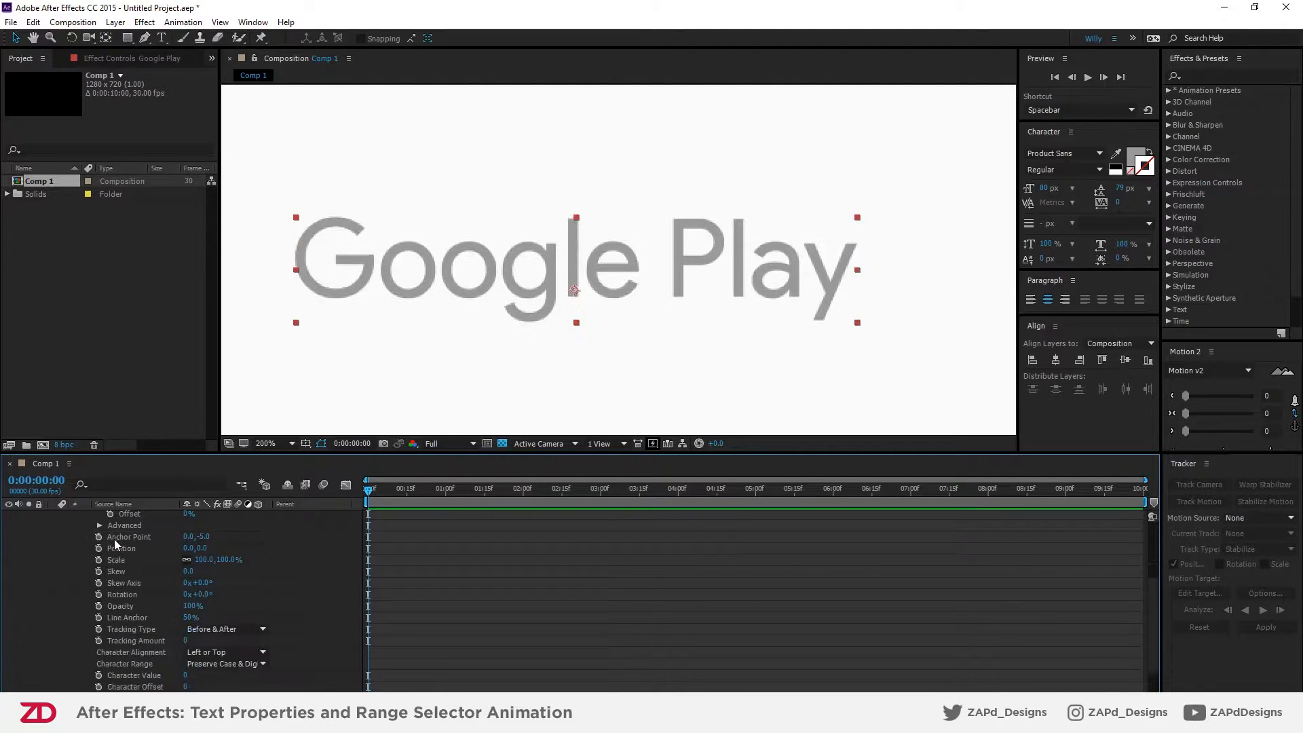
- Add an Expression selector to Animator 1 and expand its settings down to the Amount expression
{"action": "scroll", "coordinate": [133, 582], "scroll_direction": "up", "scroll_amount": 5}
{"action": "left_click", "coordinate": [265, 573]}
{"action": "mouse_move", "coordinate": [302, 594]}
{"action": "left_click", "coordinate": [220, 624]}
{"action": "scroll", "coordinate": [239, 623], "scroll_direction": "down", "scroll_amount": 3}
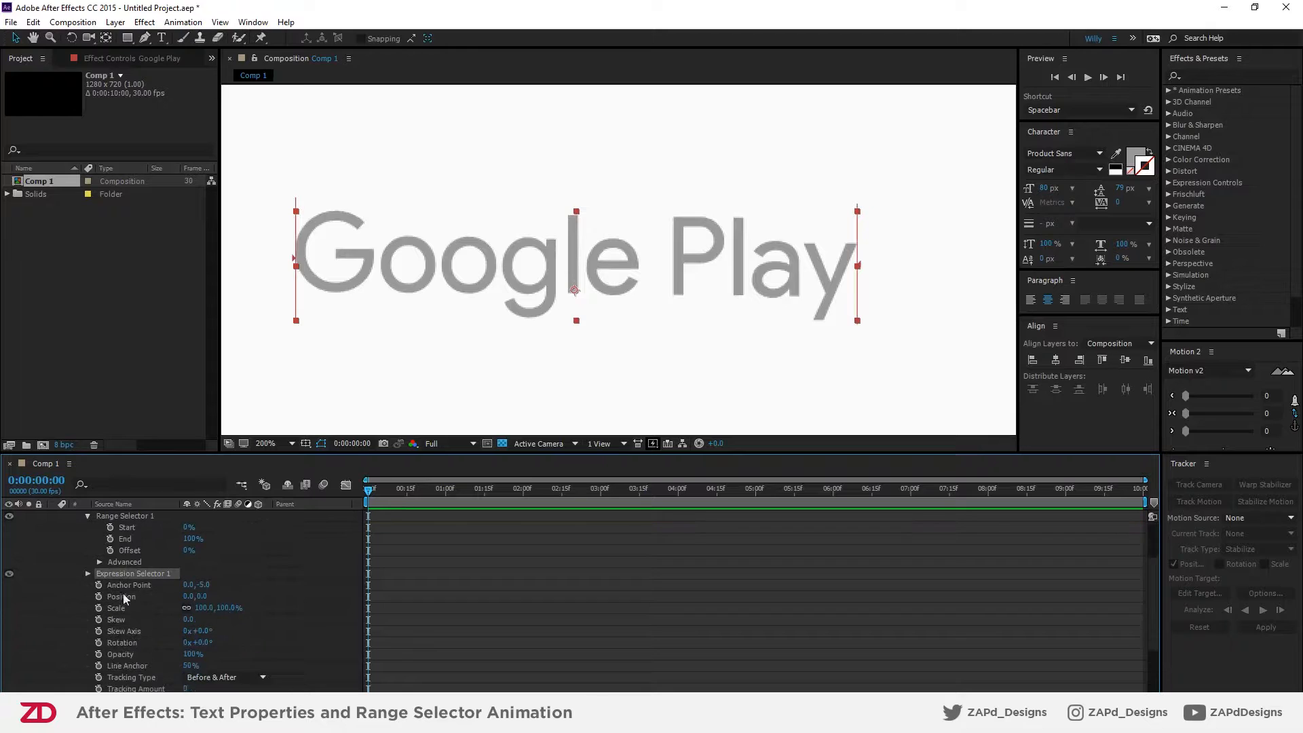
{"action": "left_click", "coordinate": [87, 574]}
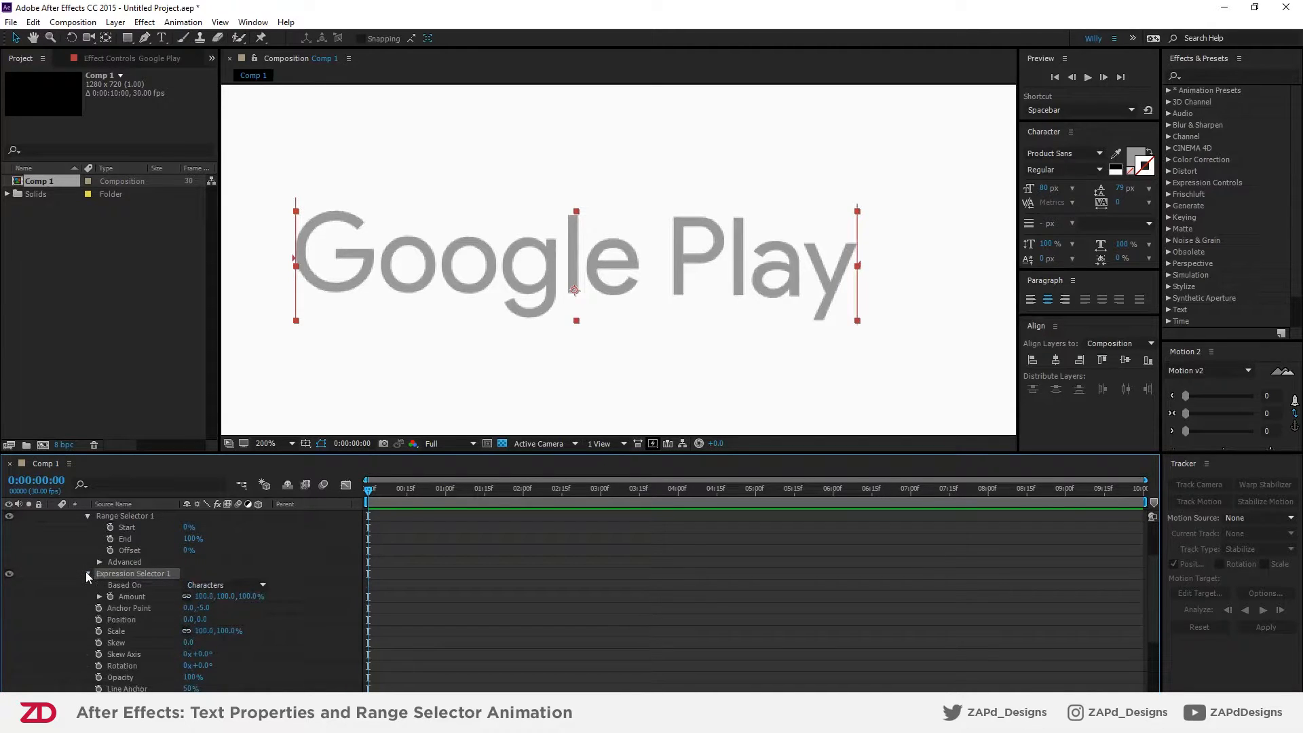
{"action": "left_click", "coordinate": [139, 585]}
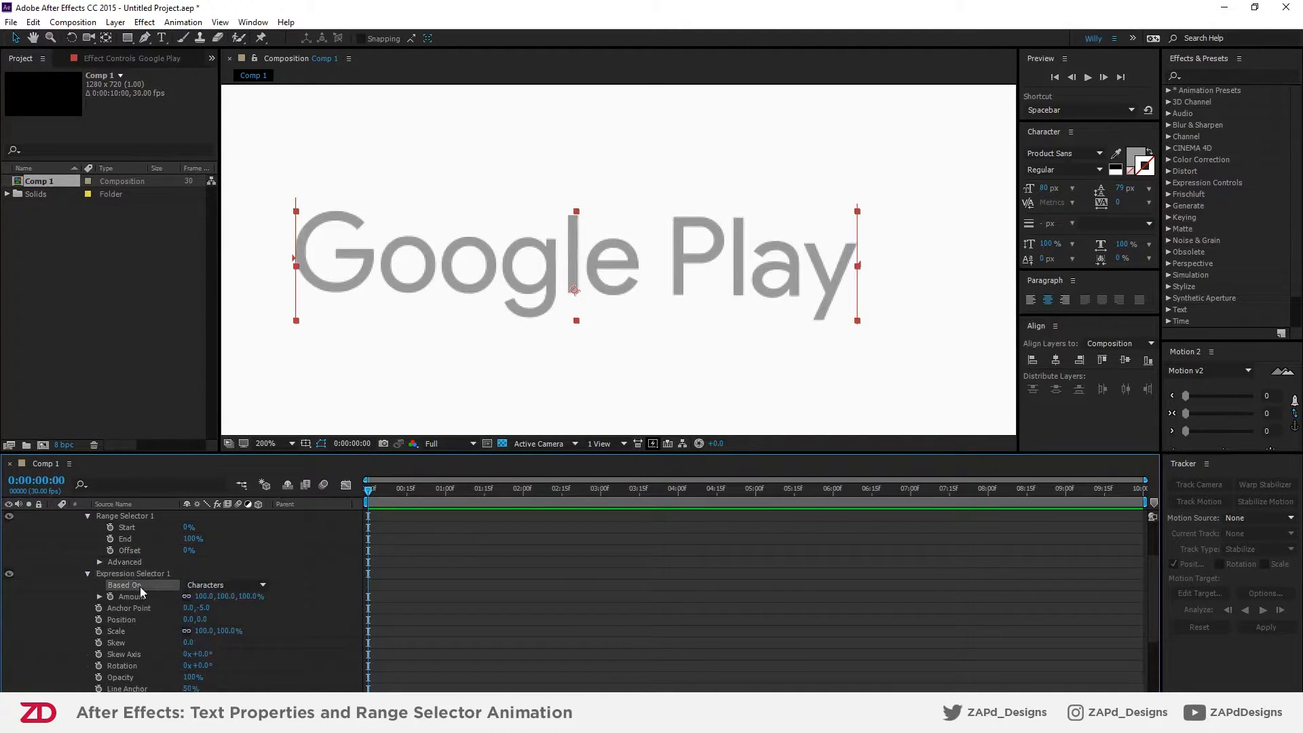
{"action": "left_click", "coordinate": [100, 597]}
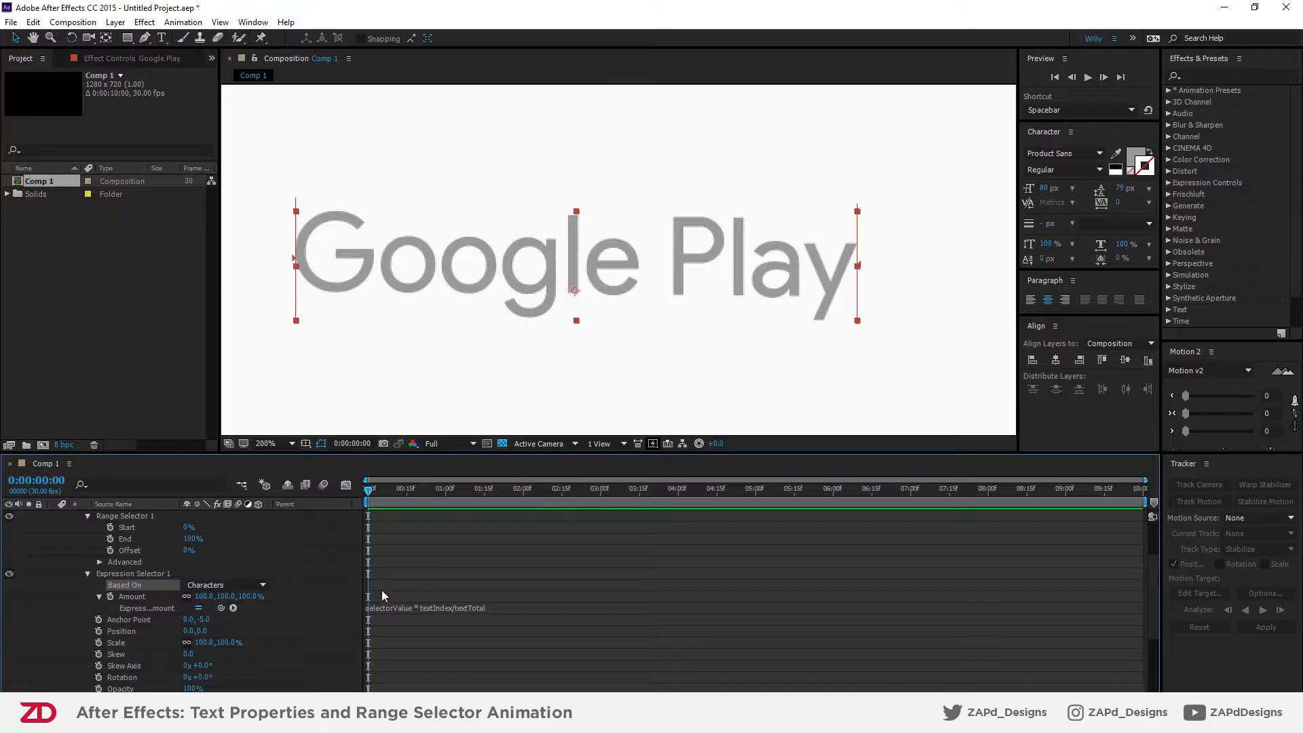
- Examine the Expression selector's Amount expression text and the categories of its expression language menu
{"action": "left_click", "coordinate": [399, 609]}
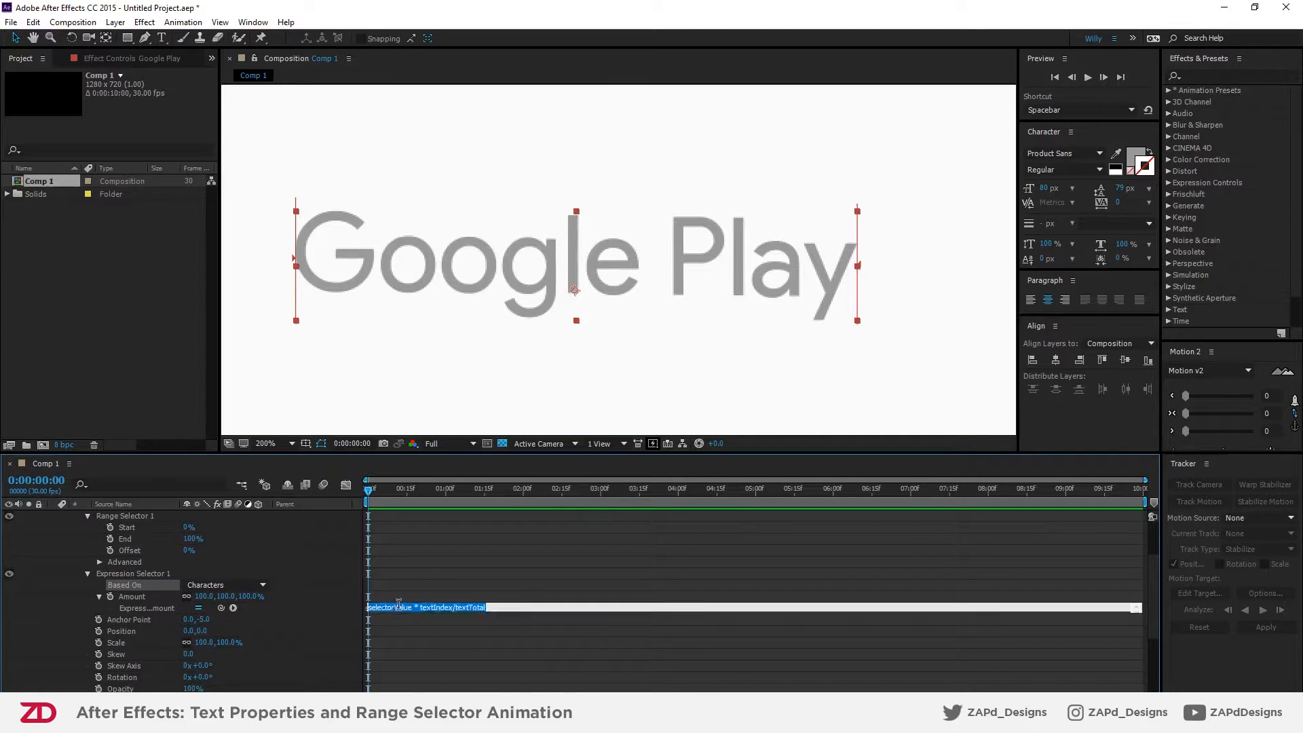
{"action": "left_click", "coordinate": [453, 589]}
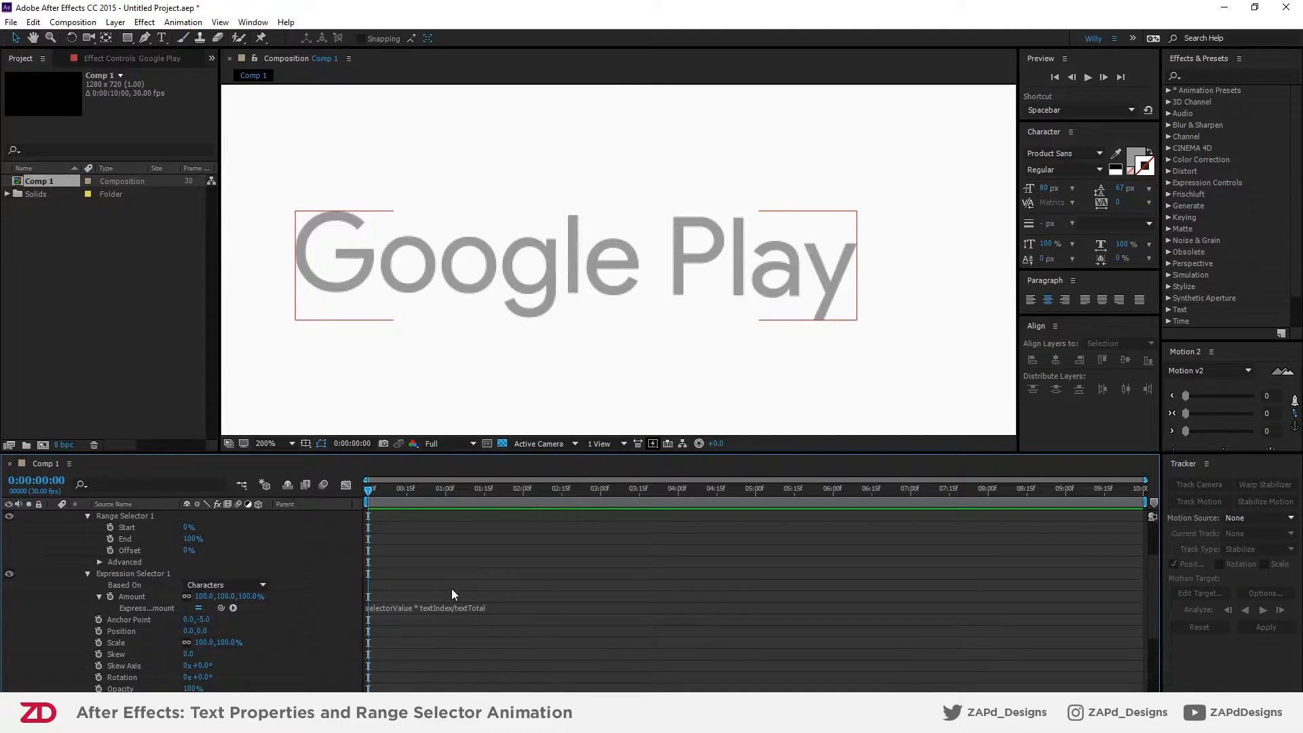
{"action": "left_click", "coordinate": [233, 608]}
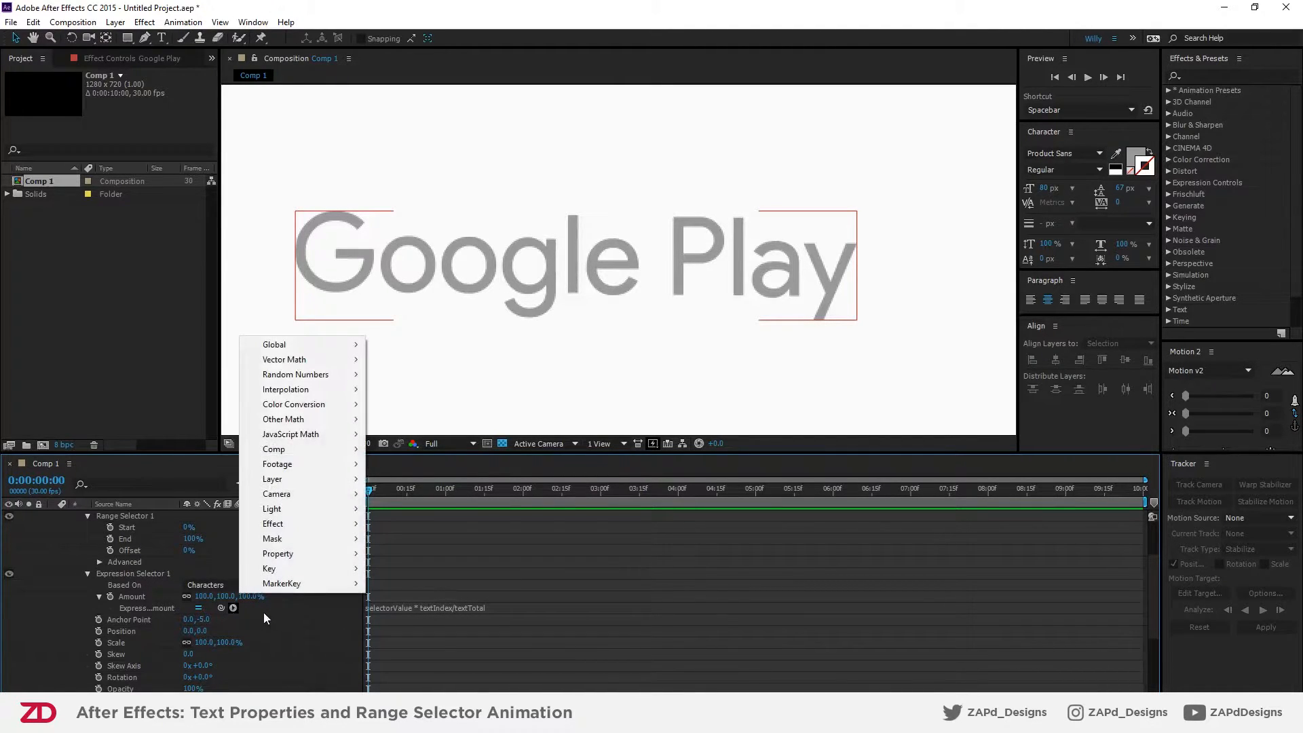
{"action": "mouse_move", "coordinate": [270, 585]}
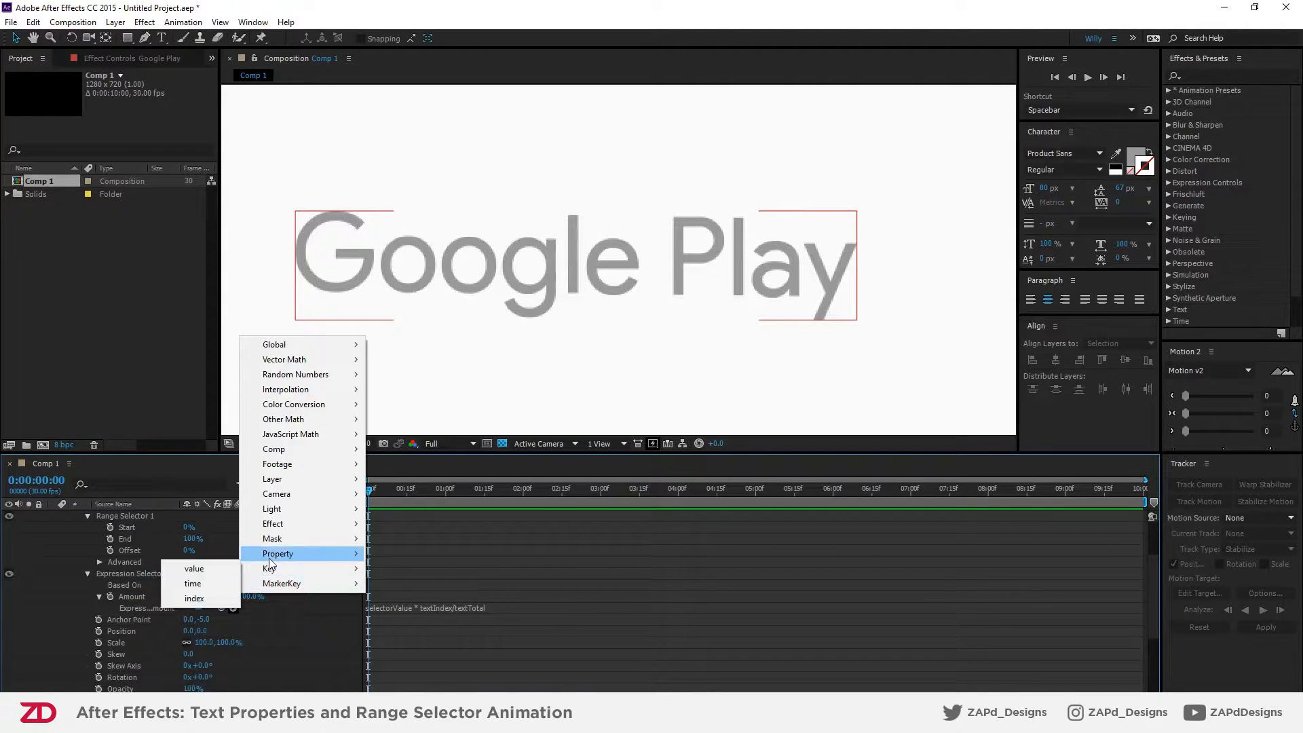
- Examine the expression language categories available for the Amount expression of Expression Selector 1
{"action": "mouse_move", "coordinate": [269, 558]}
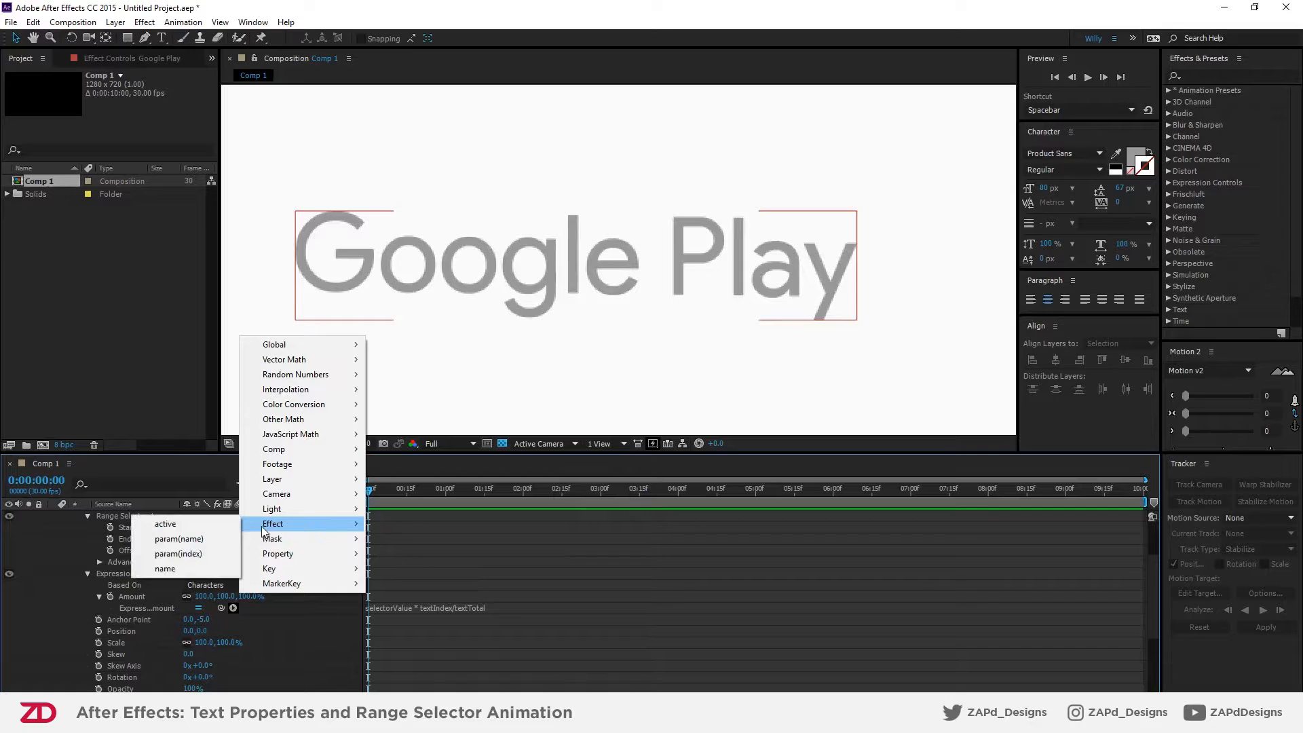
{"action": "left_click", "coordinate": [267, 626]}
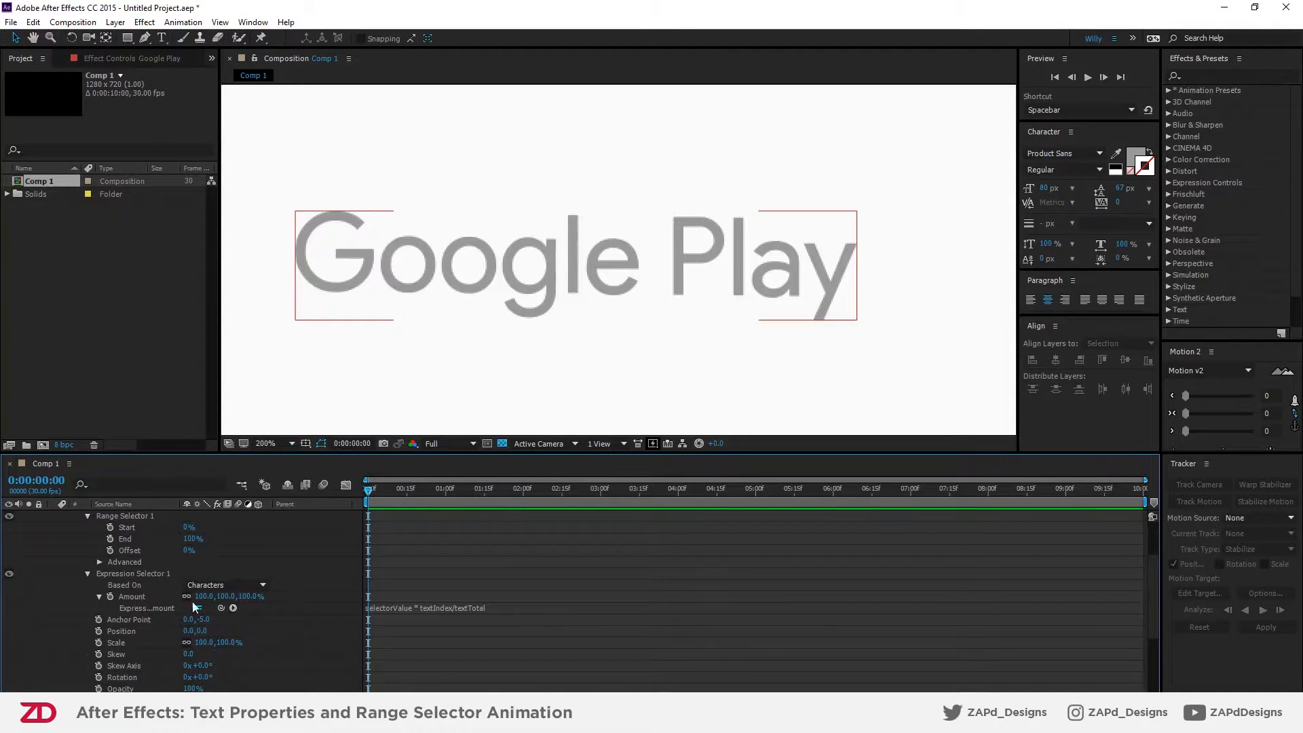
{"action": "left_click", "coordinate": [233, 607]}
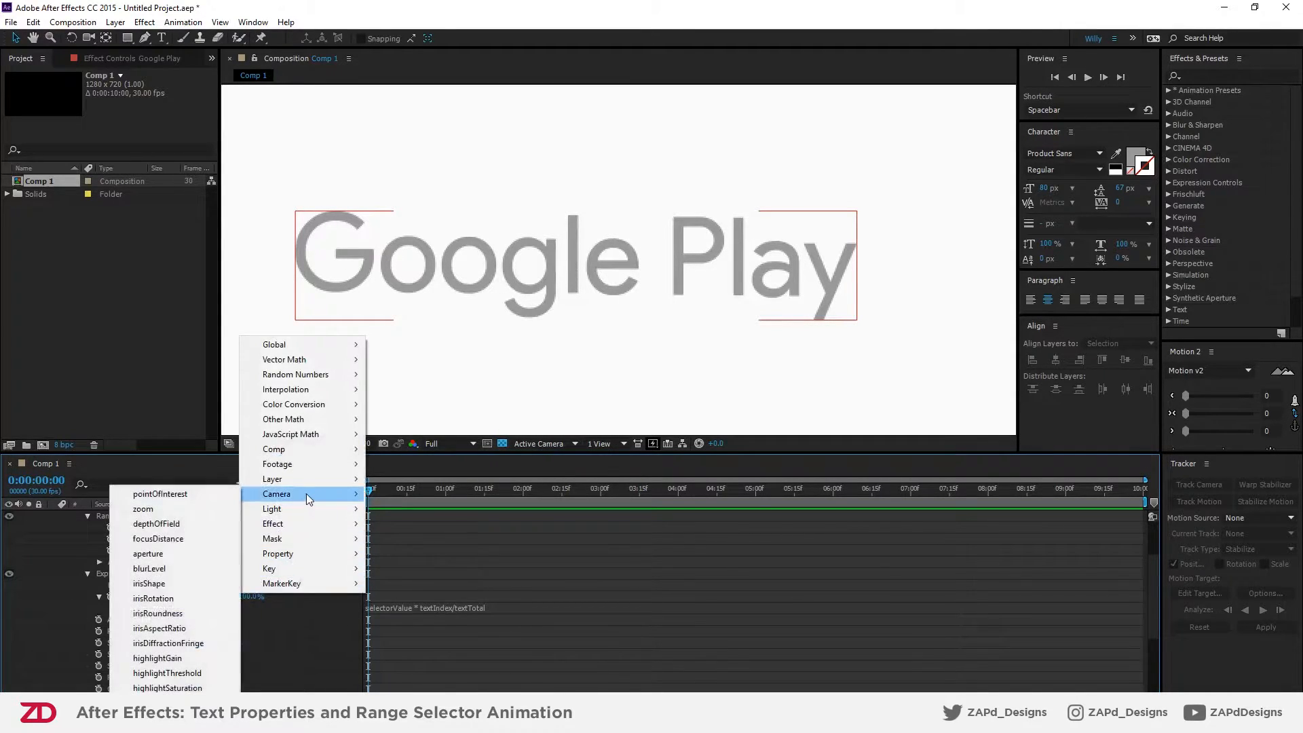
{"action": "mouse_move", "coordinate": [286, 347]}
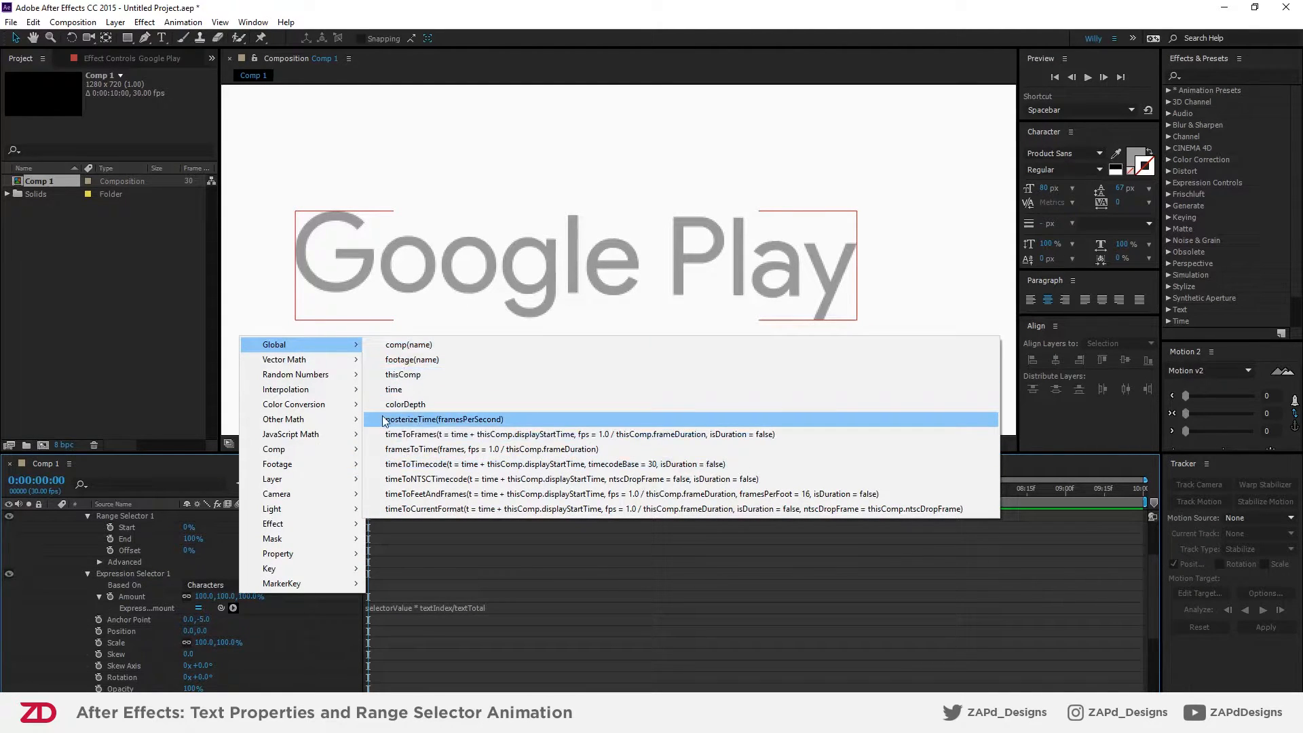
{"action": "left_click", "coordinate": [328, 605]}
{"action": "left_click", "coordinate": [471, 609]}
{"action": "left_click", "coordinate": [500, 606]}
{"action": "left_click", "coordinate": [456, 643]}
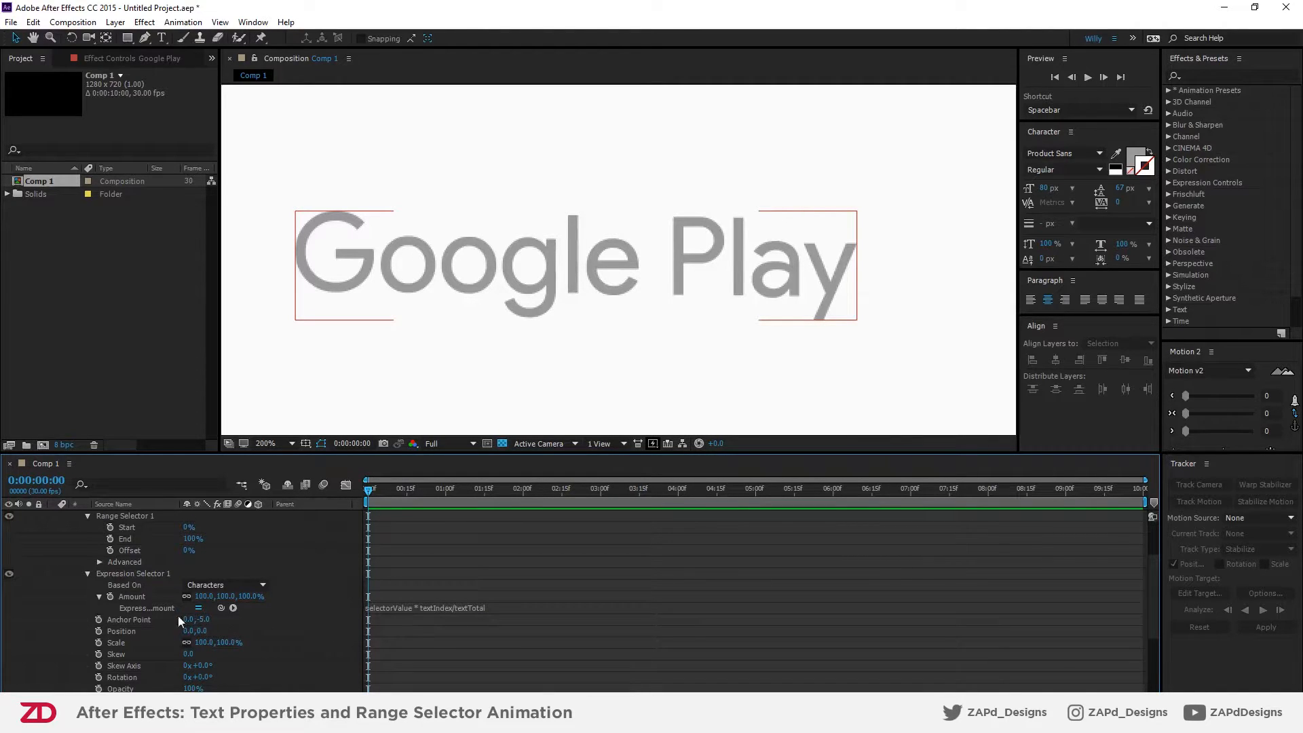
- Delete Expression Selector 1 from the Google Play text layer's Animator 1 and collapse the animator
{"action": "left_click", "coordinate": [89, 574]}
{"action": "left_click", "coordinate": [122, 574]}
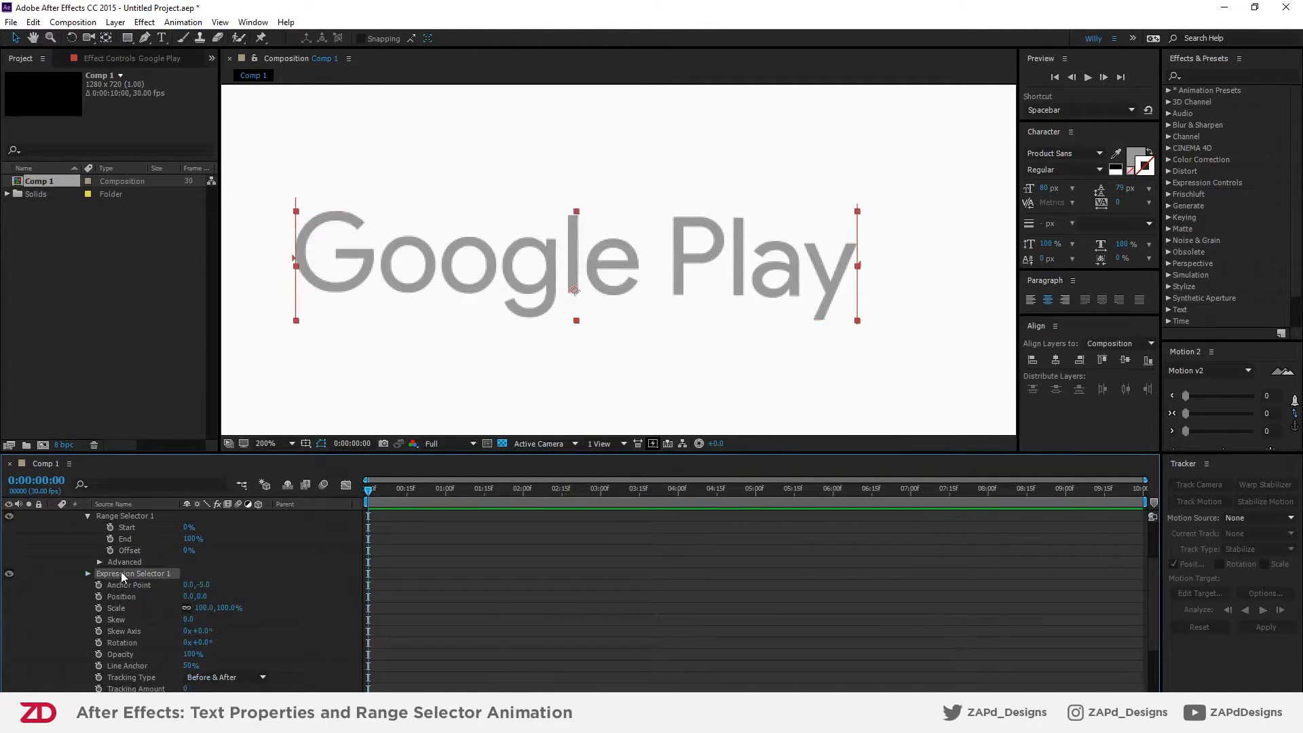
{"action": "key", "text": "Delete"}
{"action": "scroll", "coordinate": [157, 545], "scroll_direction": "up", "scroll_amount": 3}
{"action": "left_click", "coordinate": [87, 586]}
{"action": "left_click", "coordinate": [76, 575]}
{"action": "left_click", "coordinate": [101, 575]}
{"action": "left_click", "coordinate": [76, 574]}
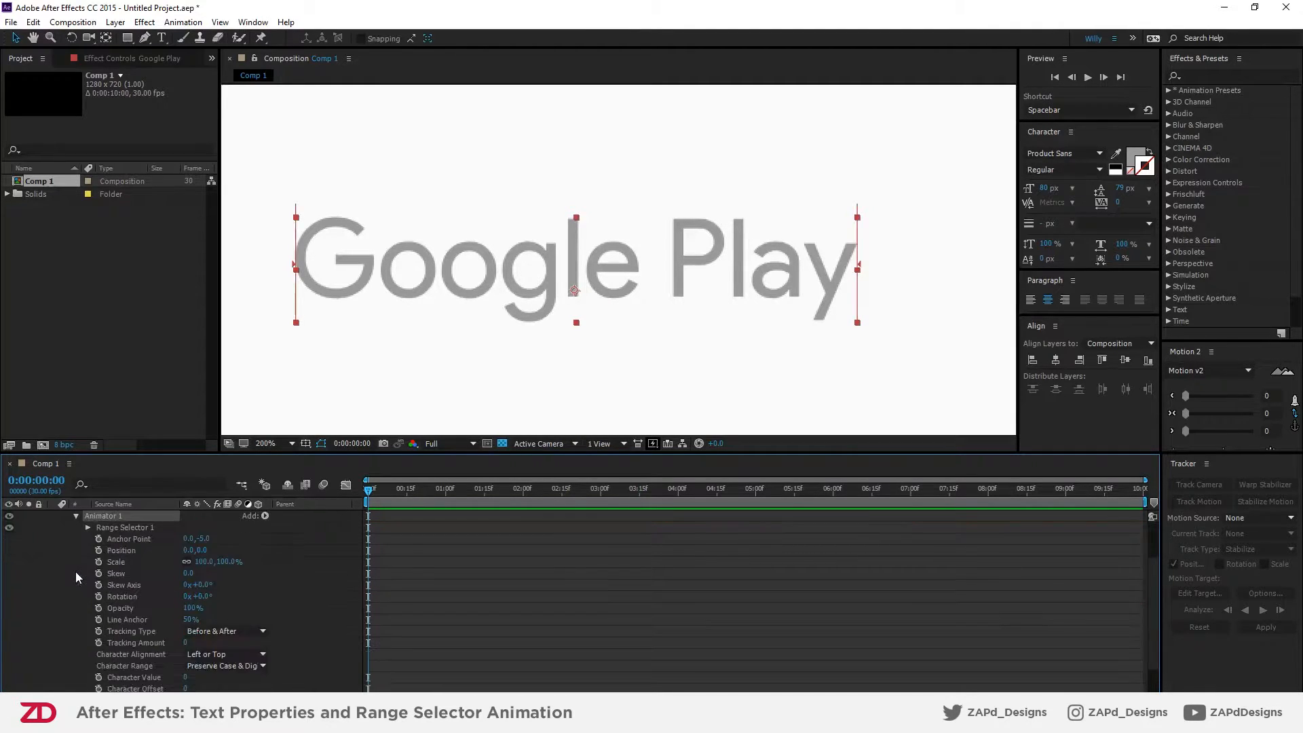
{"action": "scroll", "coordinate": [119, 614], "scroll_direction": "up", "scroll_amount": 2}
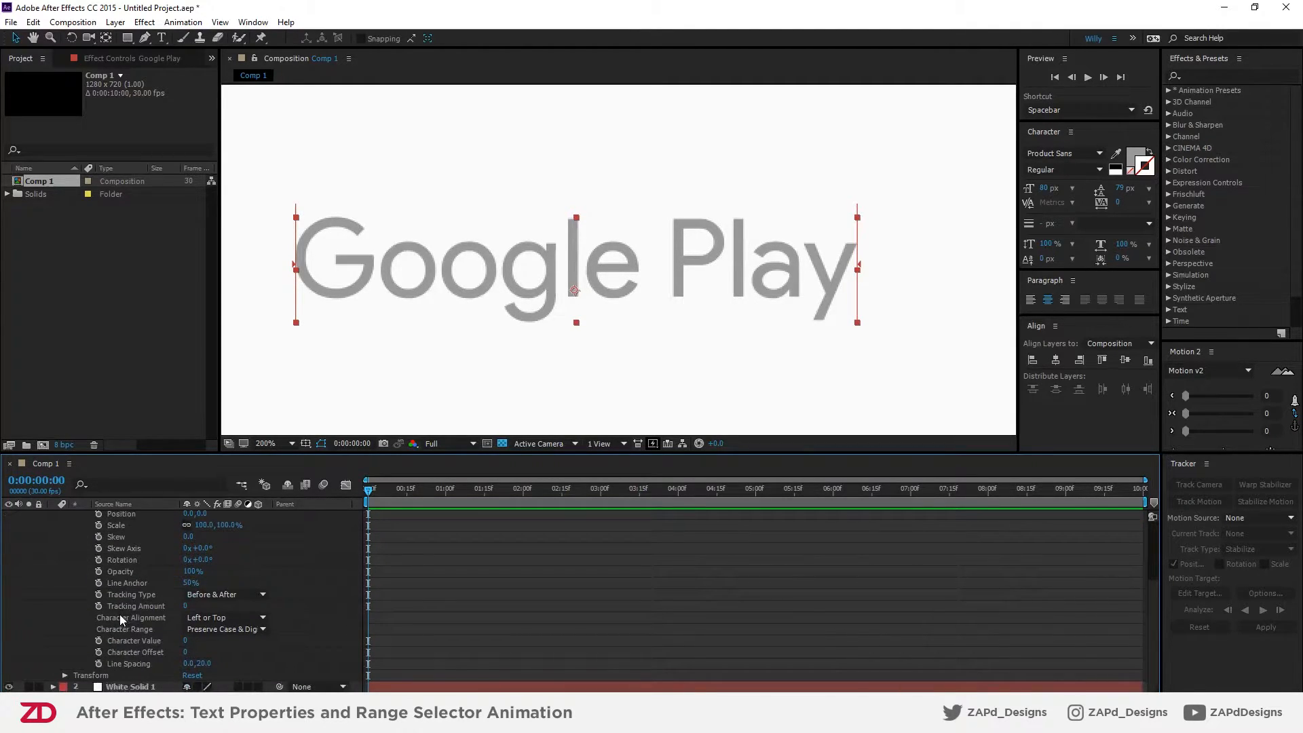
{"action": "left_click", "coordinate": [76, 575]}
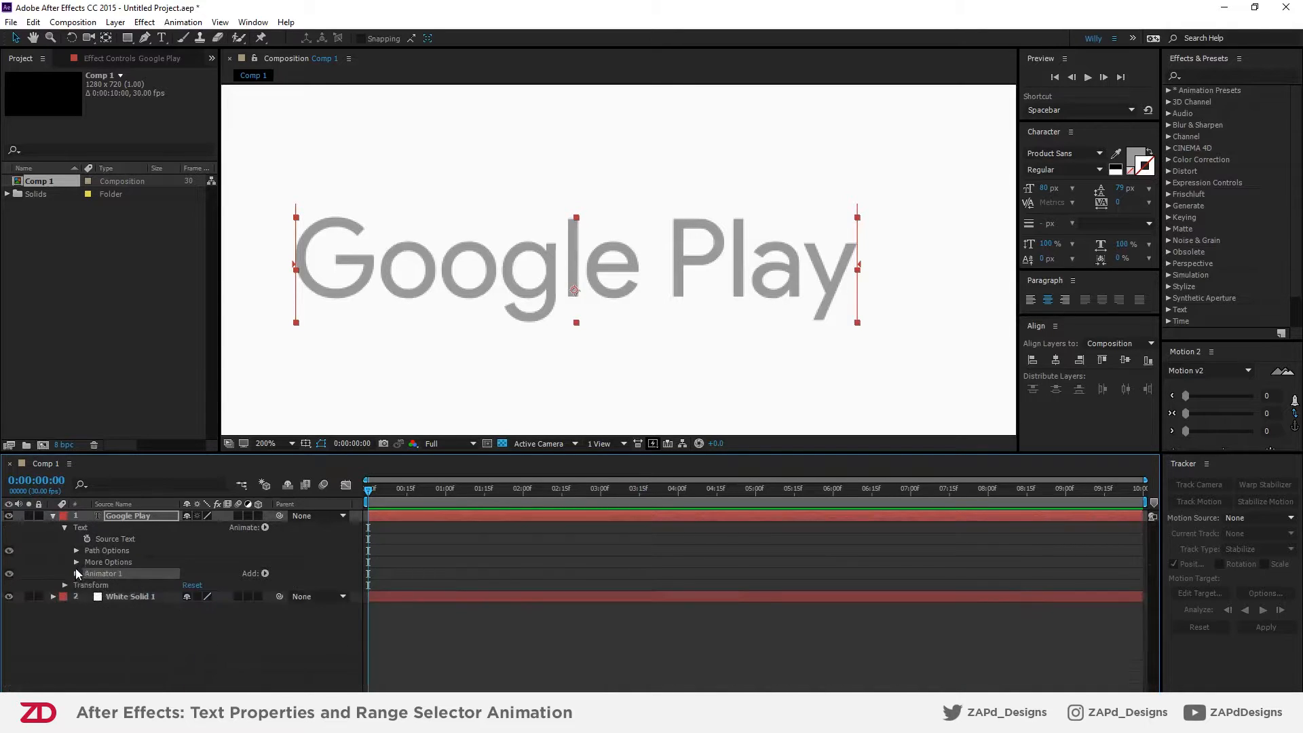
- Examine the text layer's More Options and the choices for Path under Path Options
{"action": "left_click", "coordinate": [76, 563]}
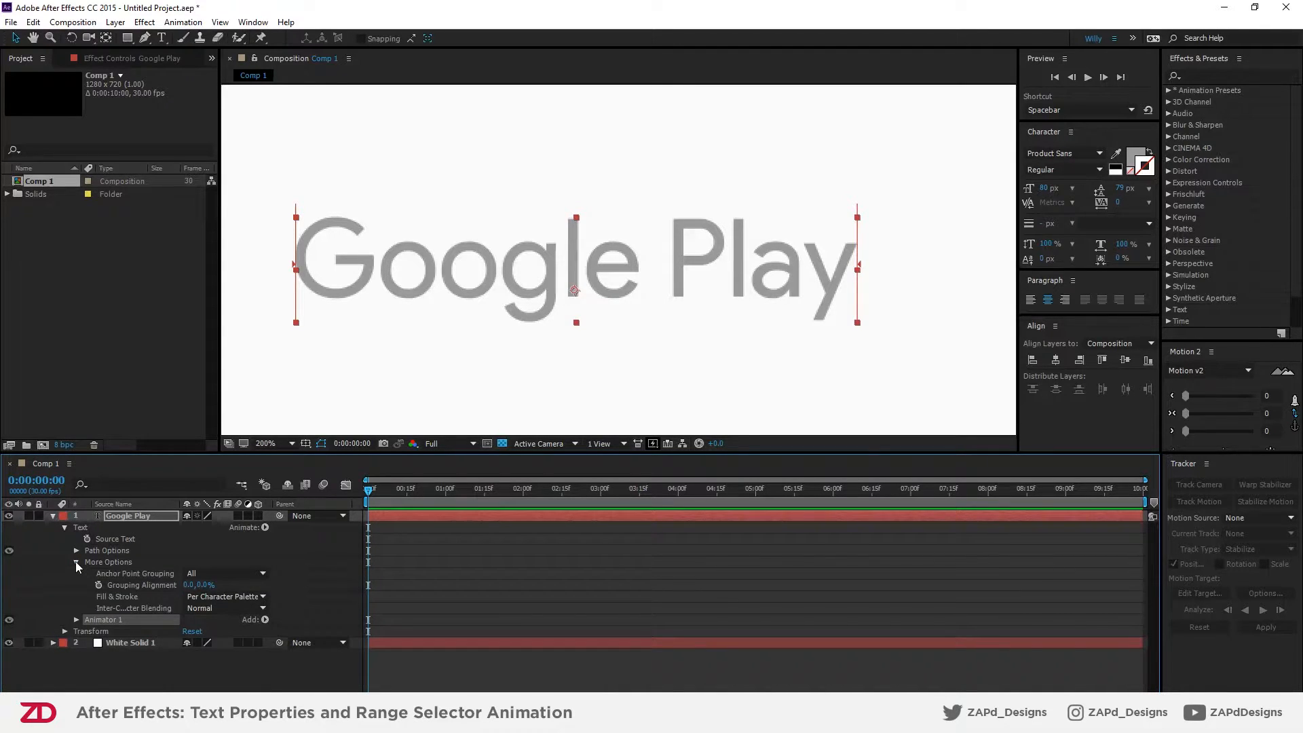
{"action": "left_click", "coordinate": [76, 562]}
{"action": "left_click", "coordinate": [76, 550]}
{"action": "left_click", "coordinate": [191, 562]}
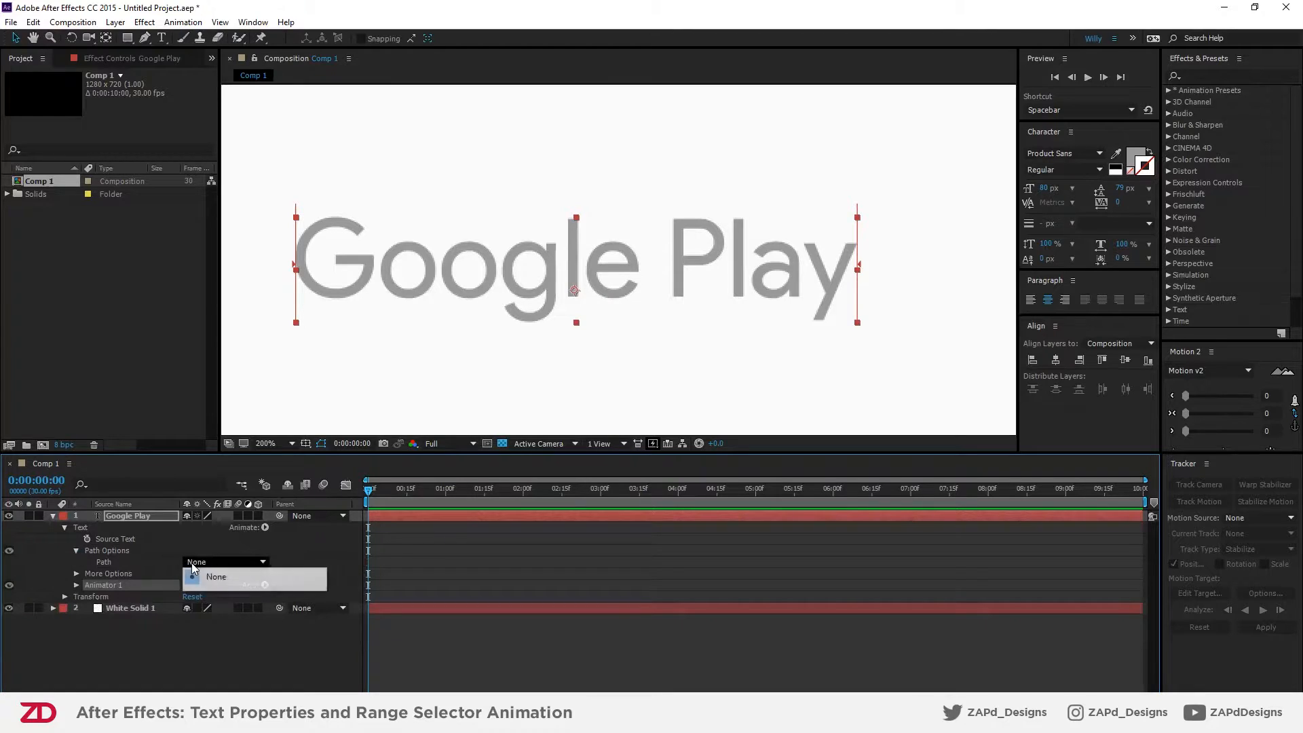
{"action": "left_click", "coordinate": [150, 562]}
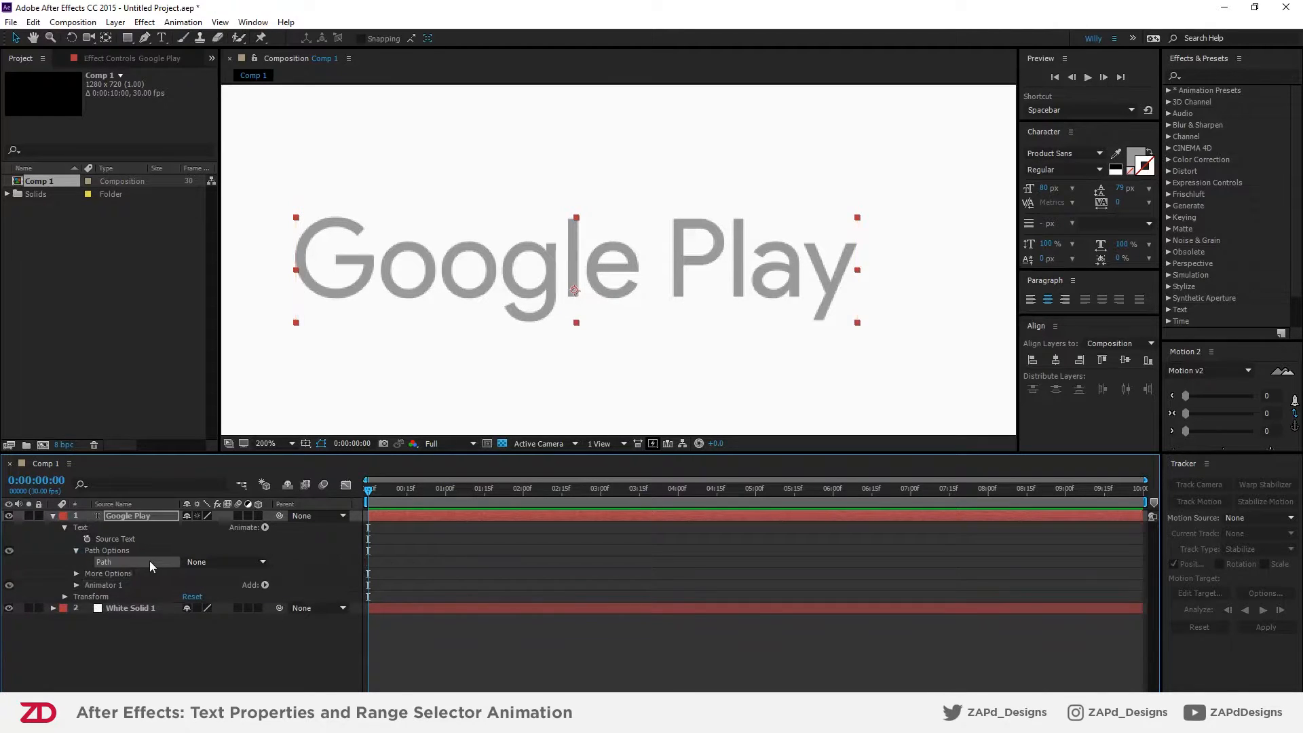
{"action": "left_click", "coordinate": [75, 551]}
{"action": "left_click", "coordinate": [152, 624]}
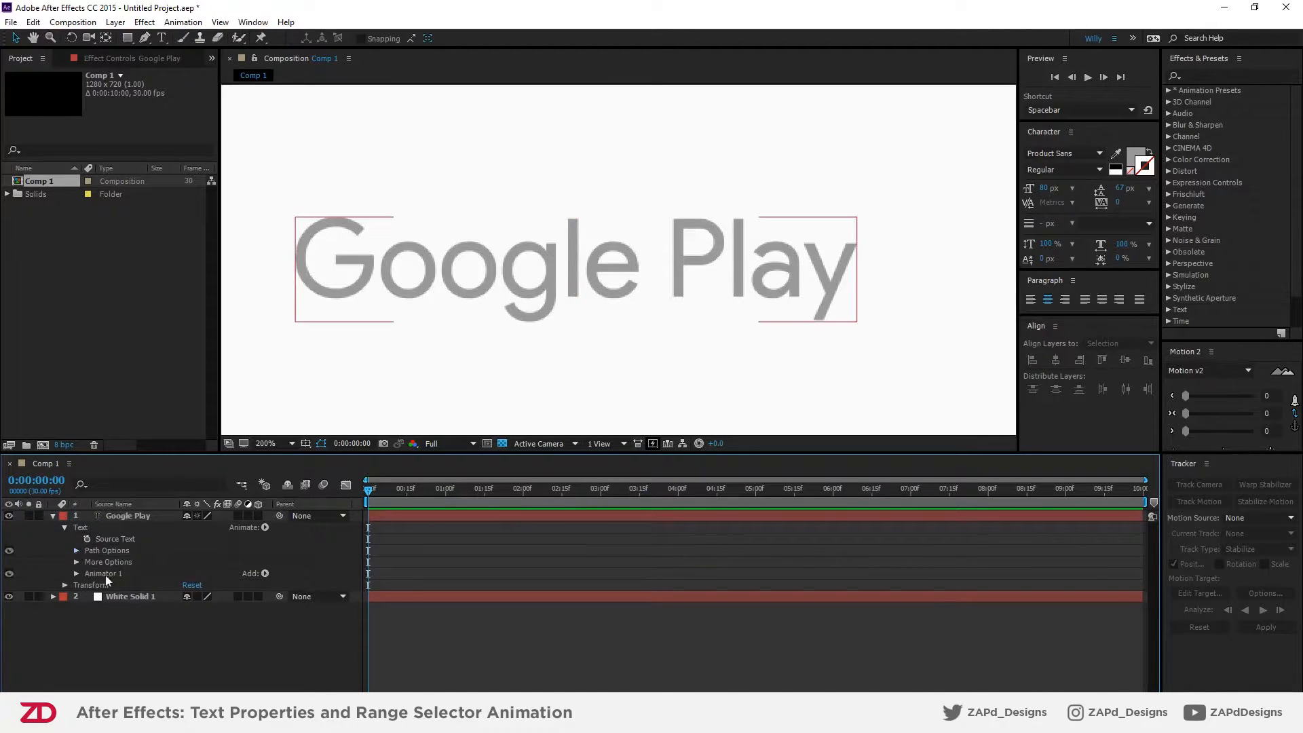
- Try adding a separate Blur animator to the Google Play text layer, and undo it
{"action": "left_click", "coordinate": [266, 527]}
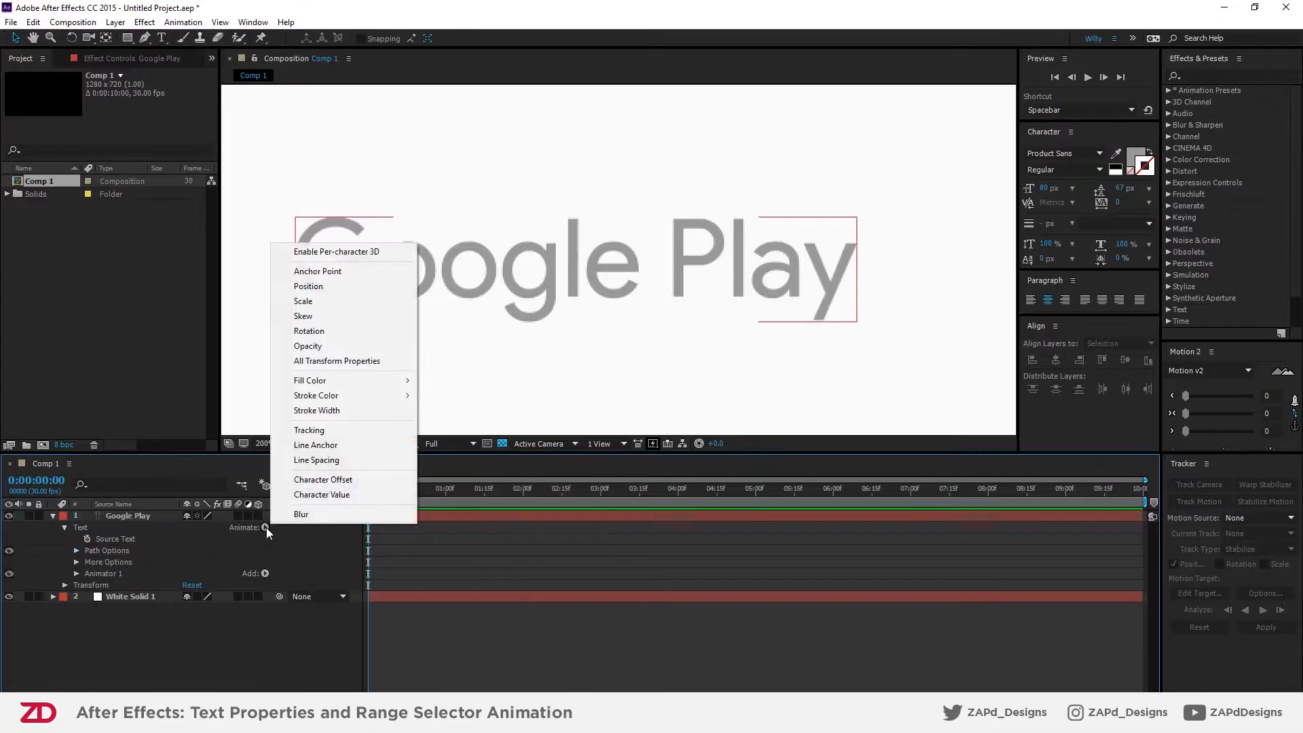
{"action": "left_click", "coordinate": [308, 515]}
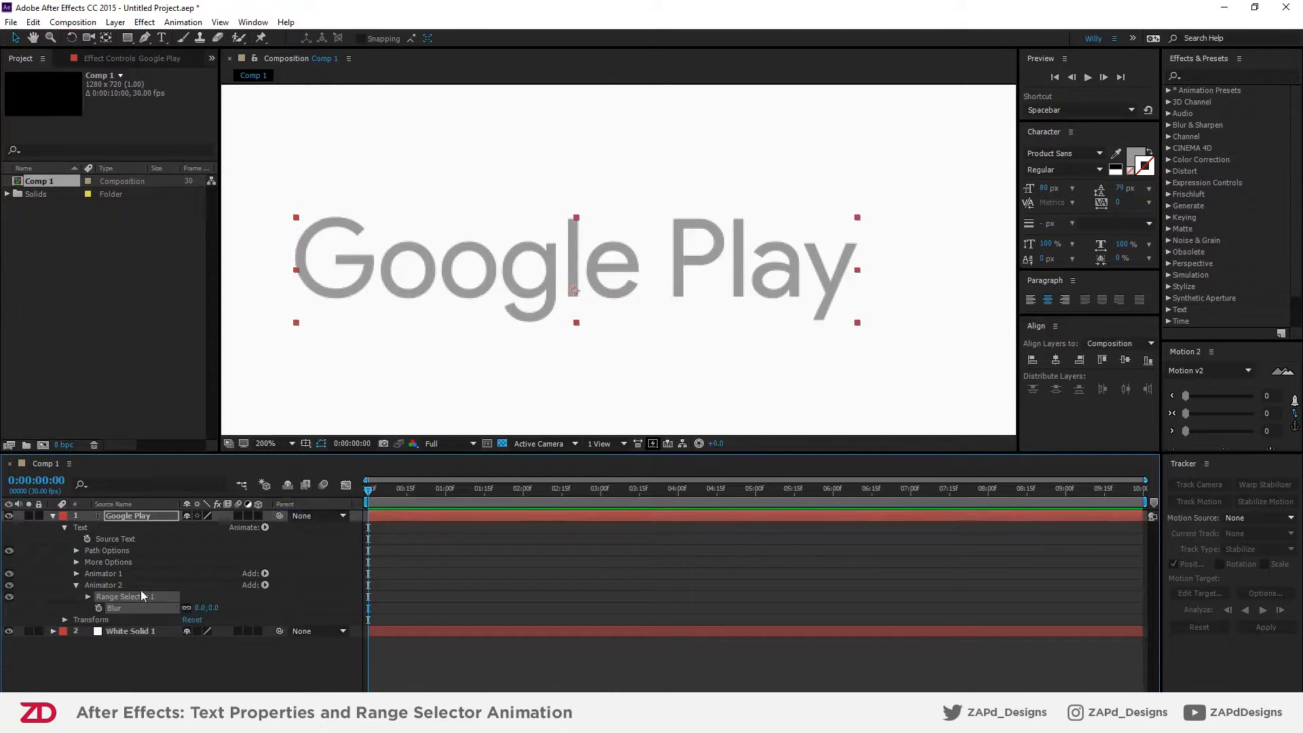
{"action": "key", "text": "ctrl+z"}
- Add the Blur property to Animator 1 of the Google Play text layer
{"action": "left_click", "coordinate": [103, 574]}
{"action": "left_click", "coordinate": [265, 574]}
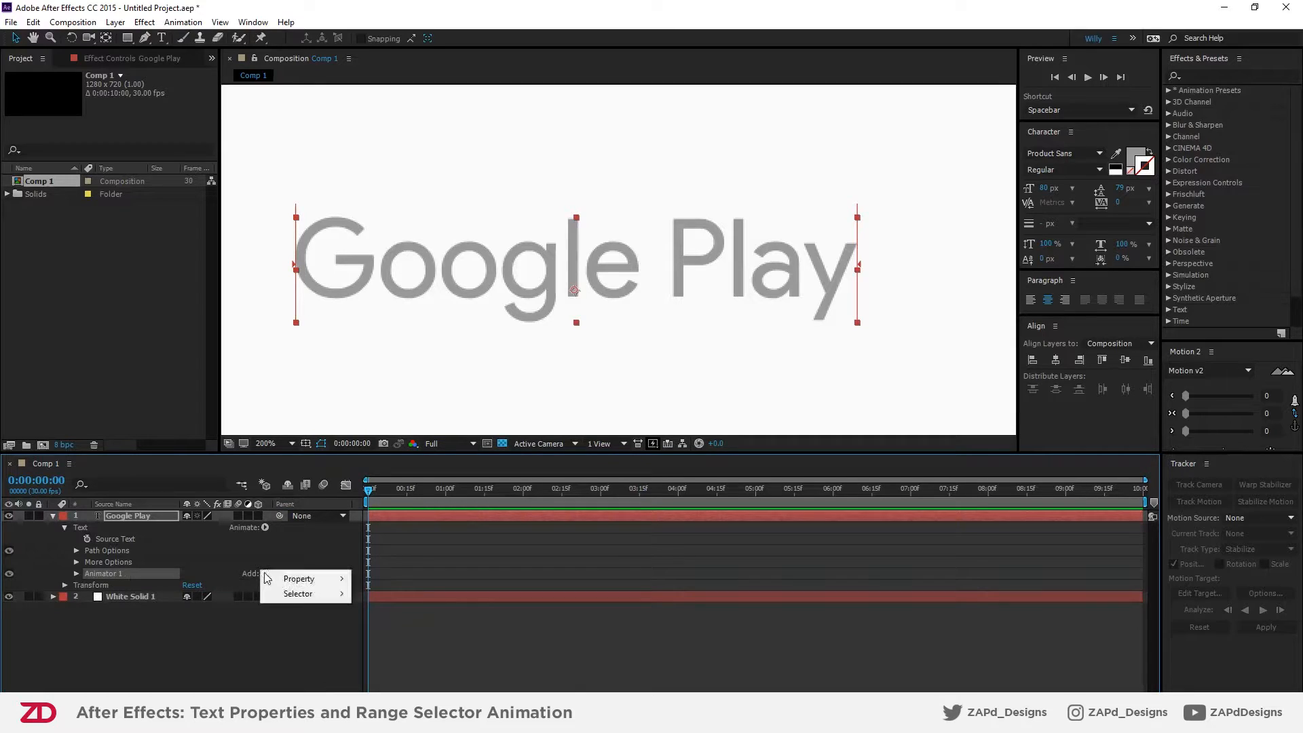
{"action": "mouse_move", "coordinate": [298, 579]}
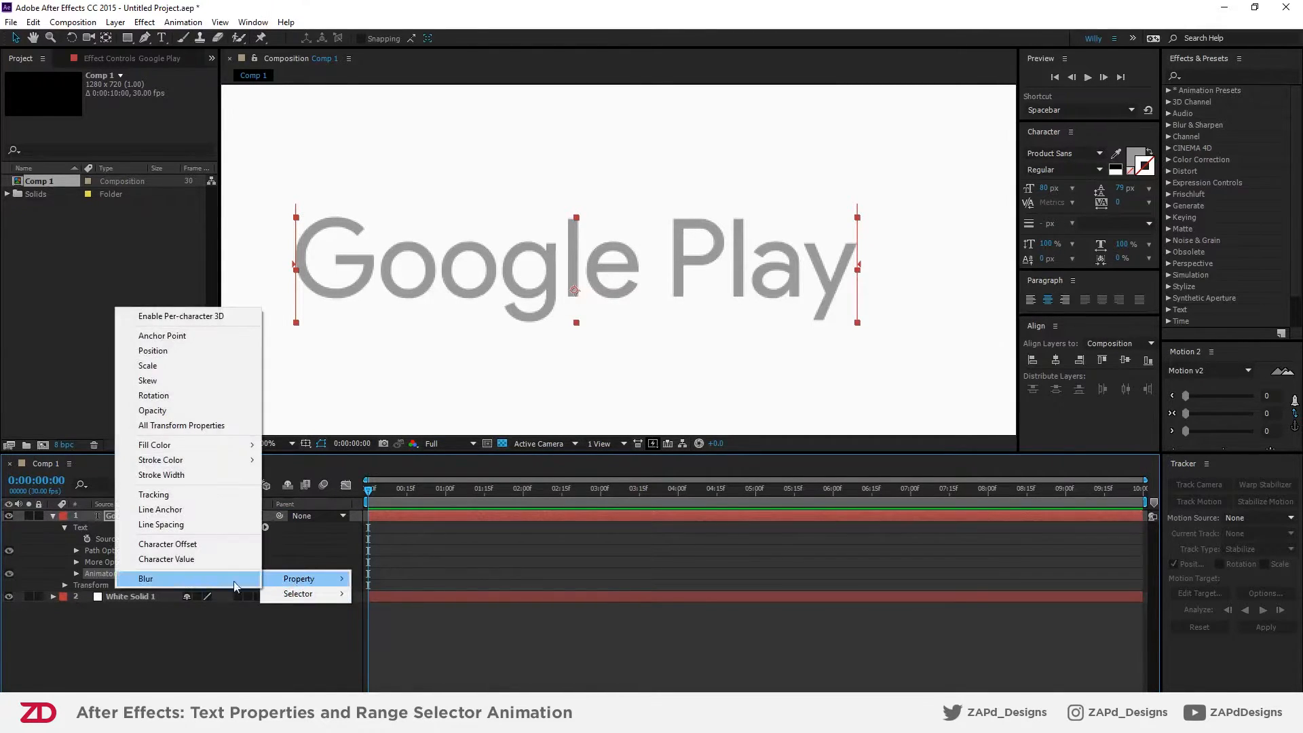
{"action": "left_click", "coordinate": [203, 579]}
{"action": "scroll", "coordinate": [305, 599], "scroll_direction": "down", "scroll_amount": 1}
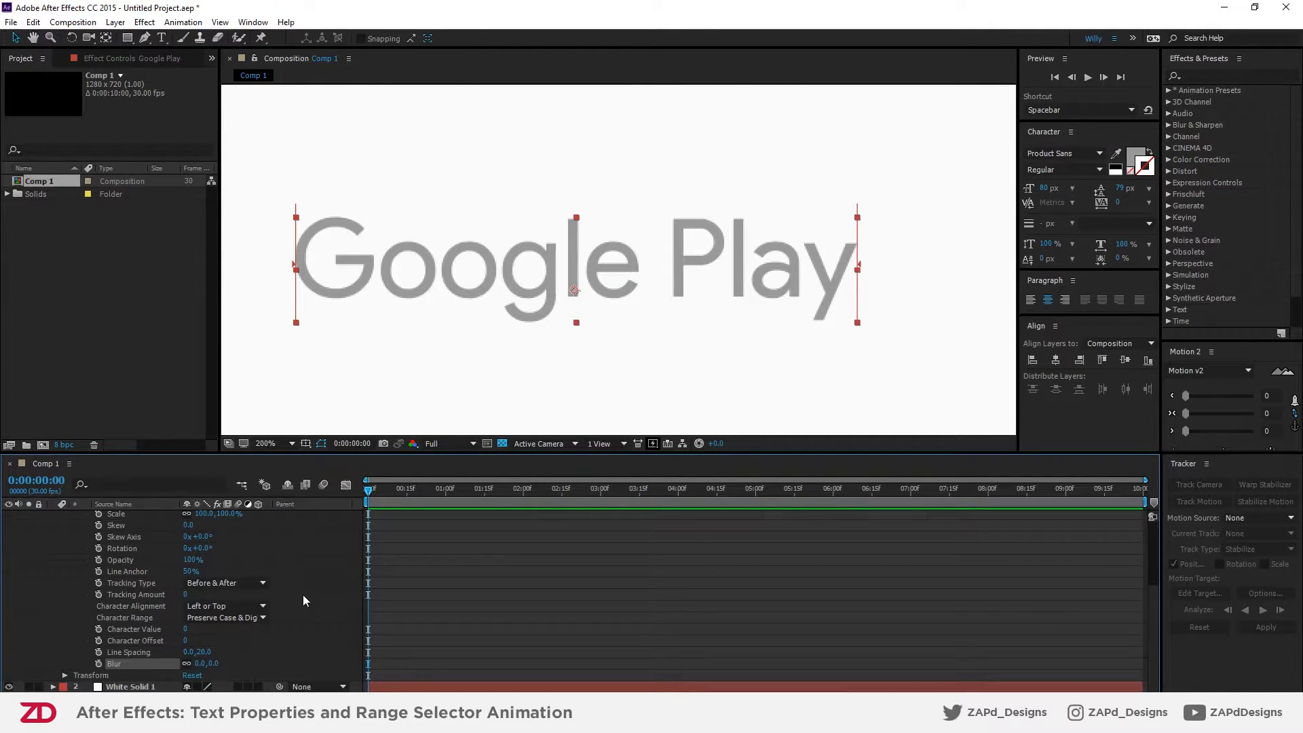
- Try increasing Animator 1's Blur value on the text, and undo the change
{"action": "left_click_drag", "start_coordinate": [199, 664], "coordinate": [248, 662]}
{"action": "scroll", "coordinate": [547, 264], "scroll_direction": "down", "scroll_amount": 4}
{"action": "key", "text": "ctrl+z"}
{"action": "key", "text": "ctrl+z"}
{"action": "key", "text": "ctrl+z"}
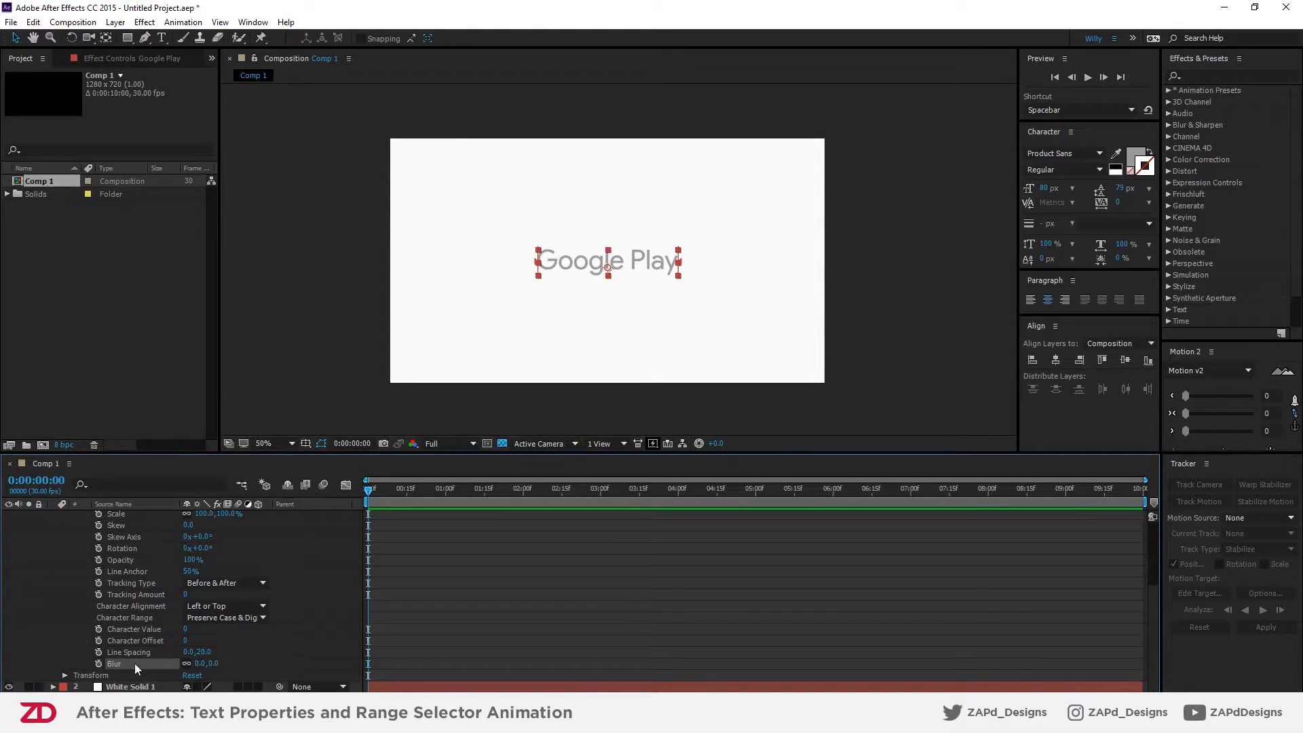
{"action": "key", "text": "ctrl+z"}
{"action": "left_click", "coordinate": [250, 660]}
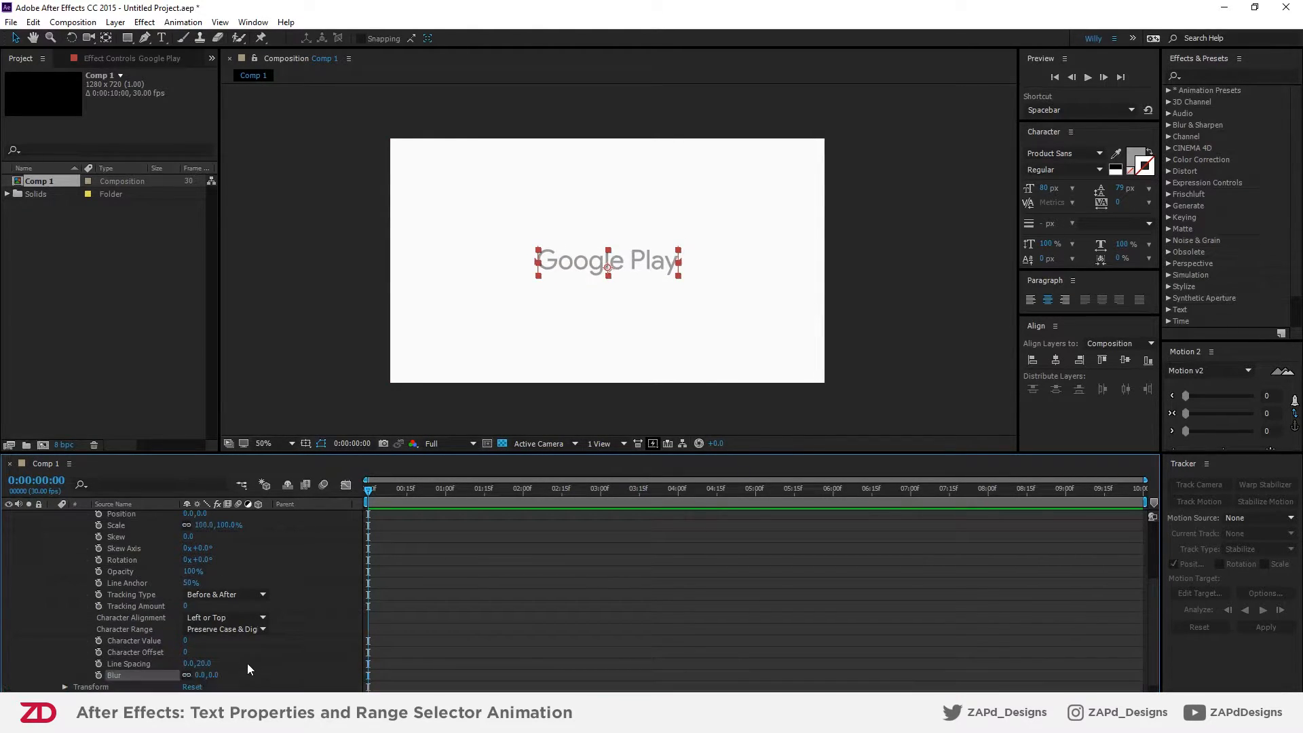
- At 0:00:00:10, set Animator 1's Scale to 175% and remove the keyframe made on Scale
{"action": "scroll", "coordinate": [274, 663], "scroll_direction": "up", "scroll_amount": 3}
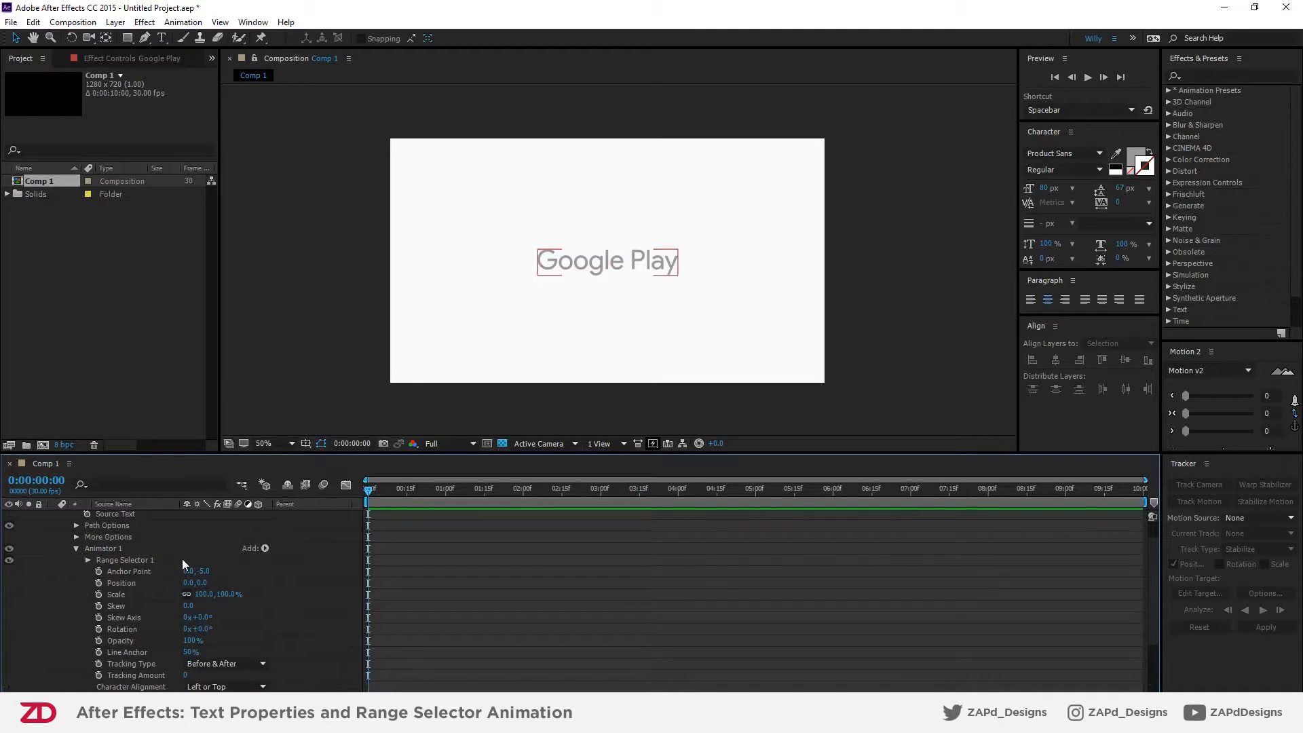
{"action": "left_click_drag", "start_coordinate": [369, 494], "coordinate": [393, 495]}
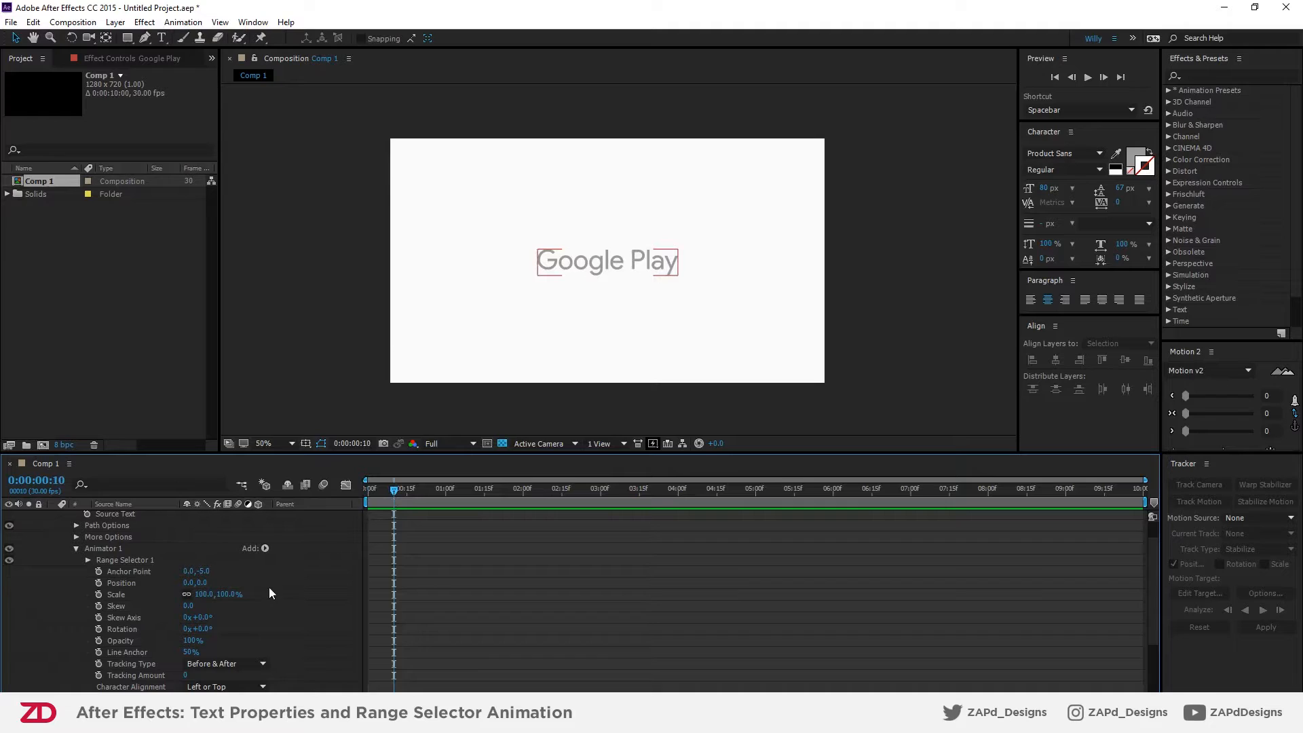
{"action": "left_click_drag", "start_coordinate": [226, 595], "coordinate": [286, 600]}
{"action": "left_click", "coordinate": [226, 594]}
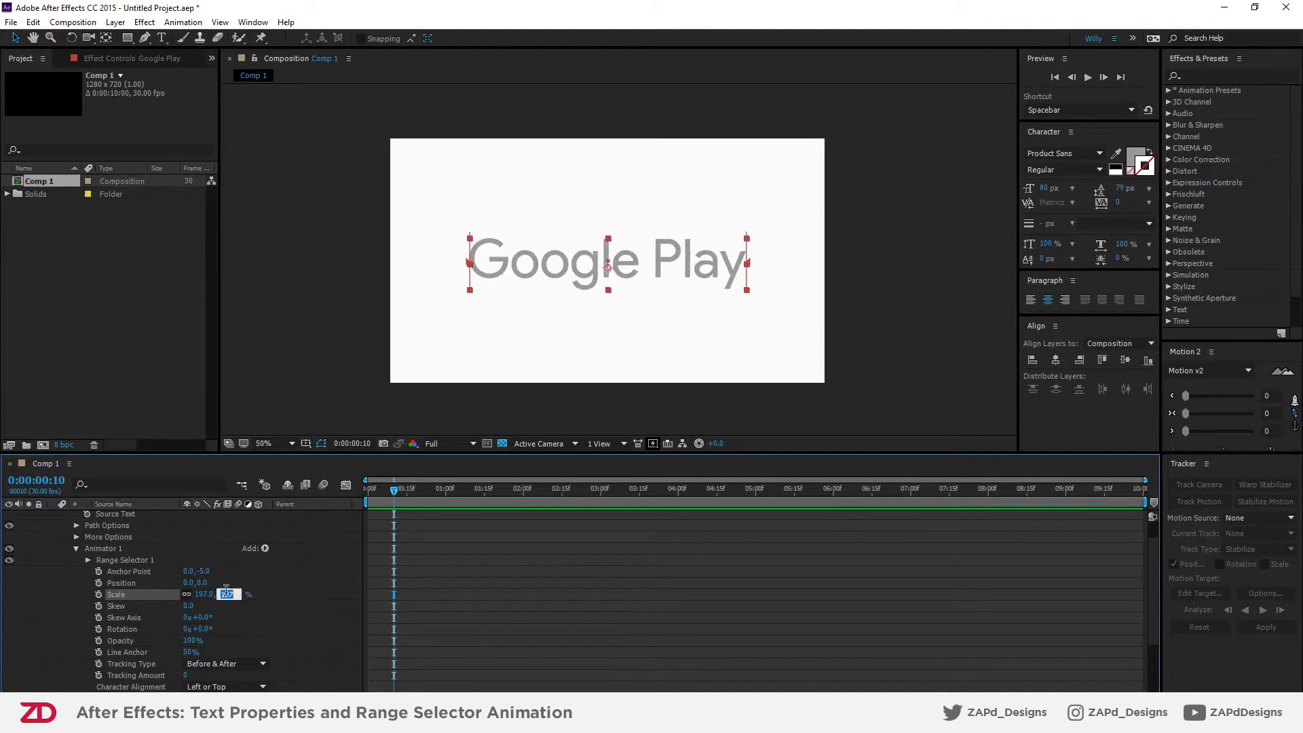
{"action": "type", "text": "175"}
{"action": "key", "text": "Return"}
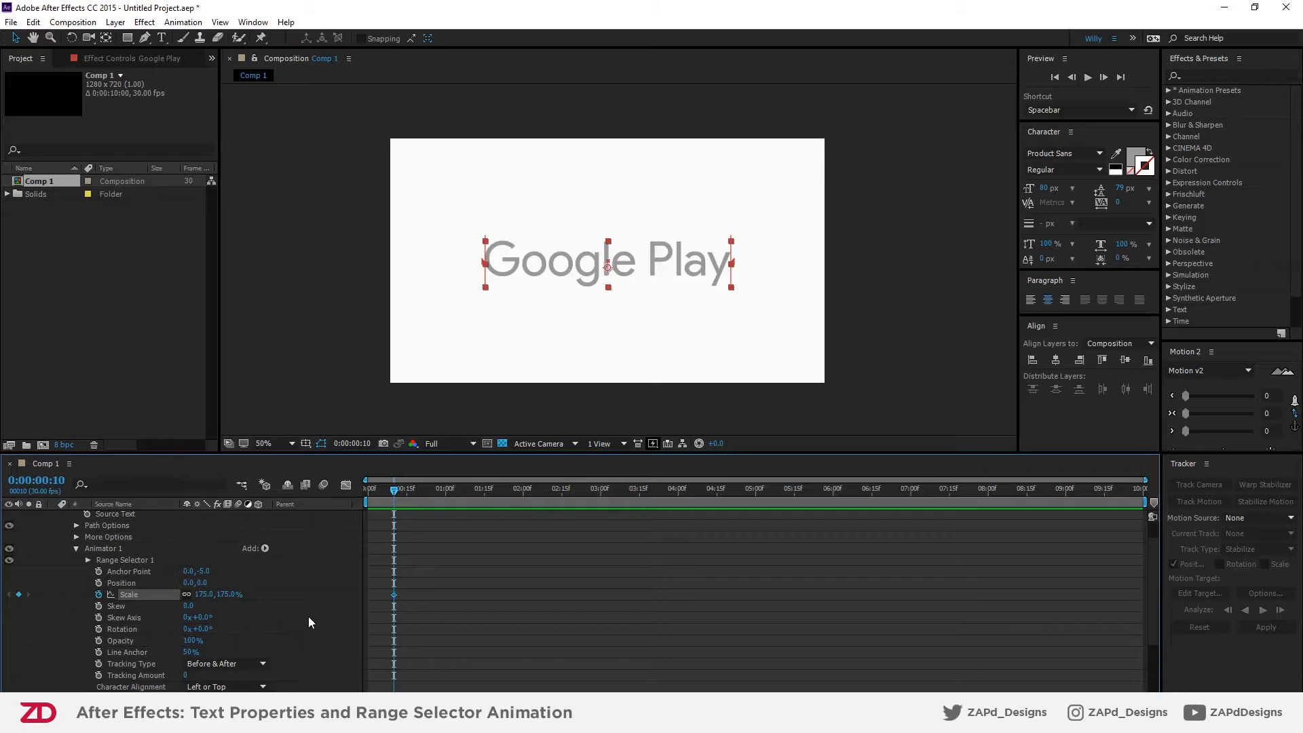
{"action": "scroll", "coordinate": [308, 617], "scroll_direction": "up", "scroll_amount": 2}
{"action": "key", "text": "Delete"}
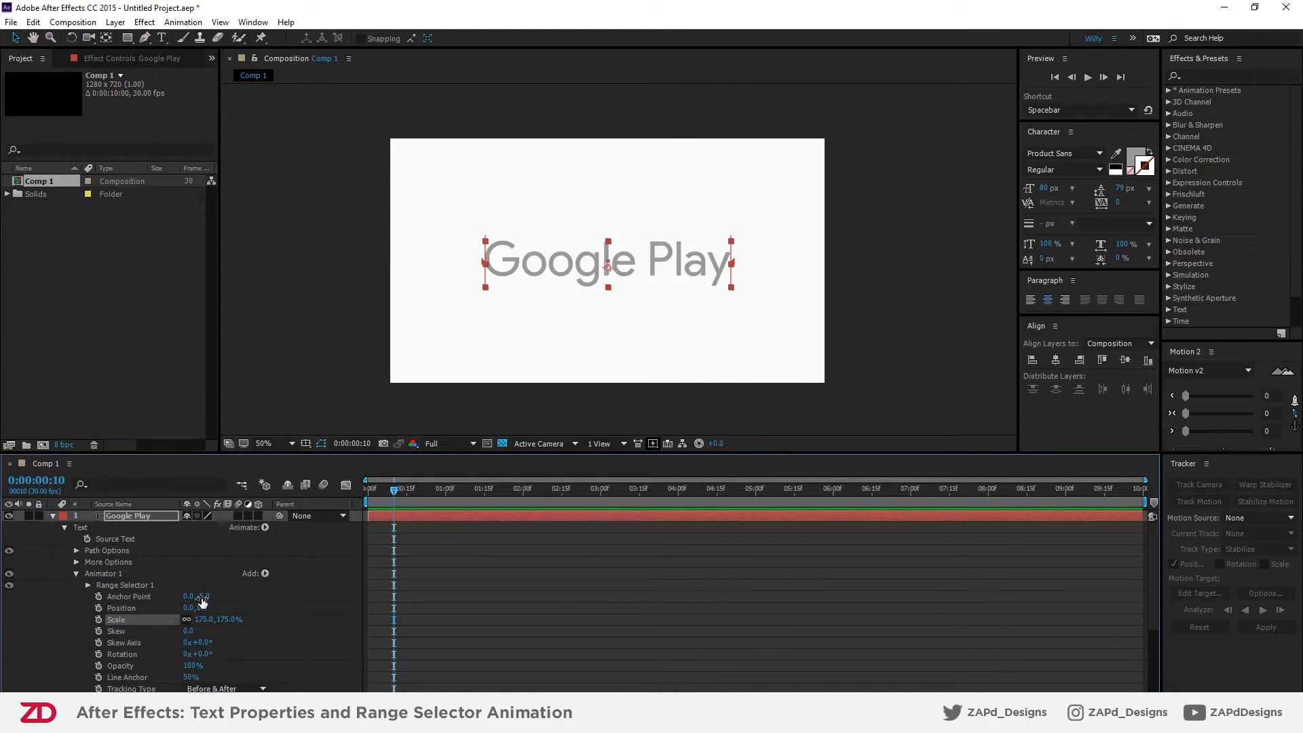
- Set Animator 1's Tracking Amount to about -16 and its Opacity to 0%
{"action": "left_click_drag", "start_coordinate": [202, 597], "coordinate": [231, 626]}
{"action": "scroll", "coordinate": [230, 636], "scroll_direction": "down", "scroll_amount": 1}
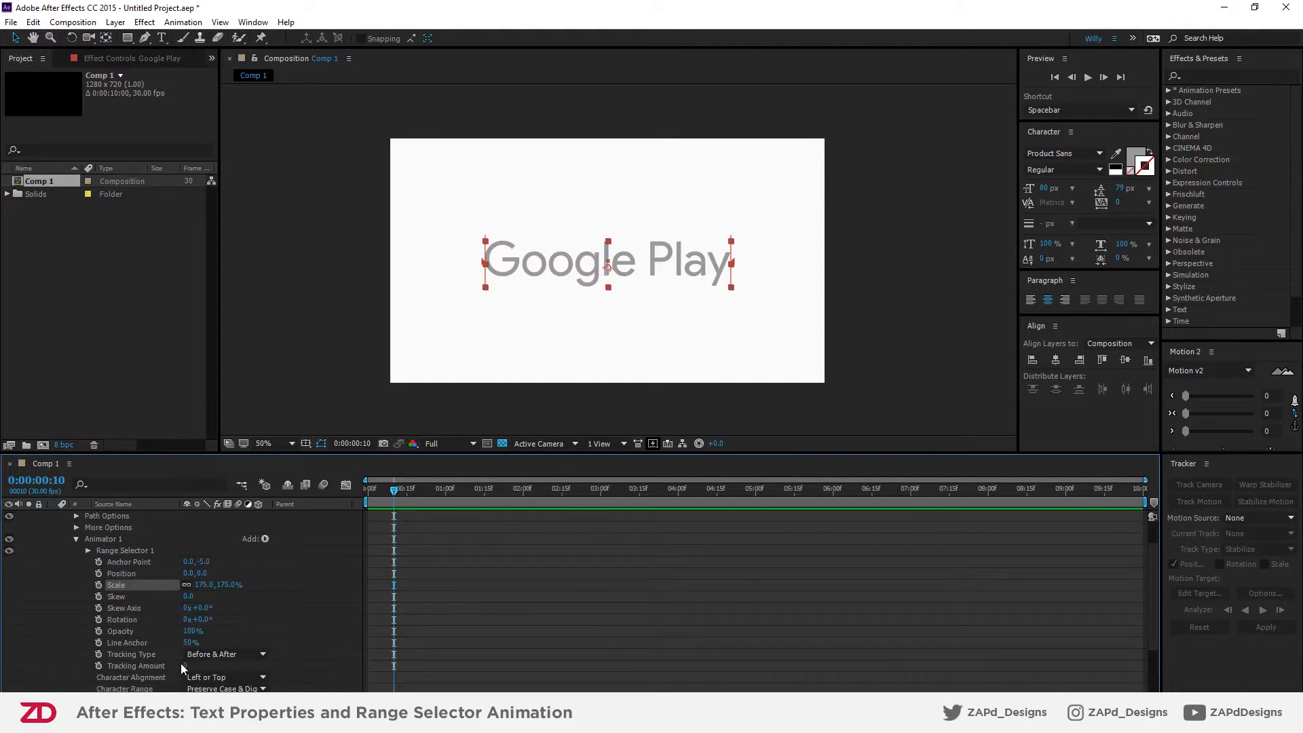
{"action": "left_click_drag", "start_coordinate": [183, 666], "coordinate": [174, 665]}
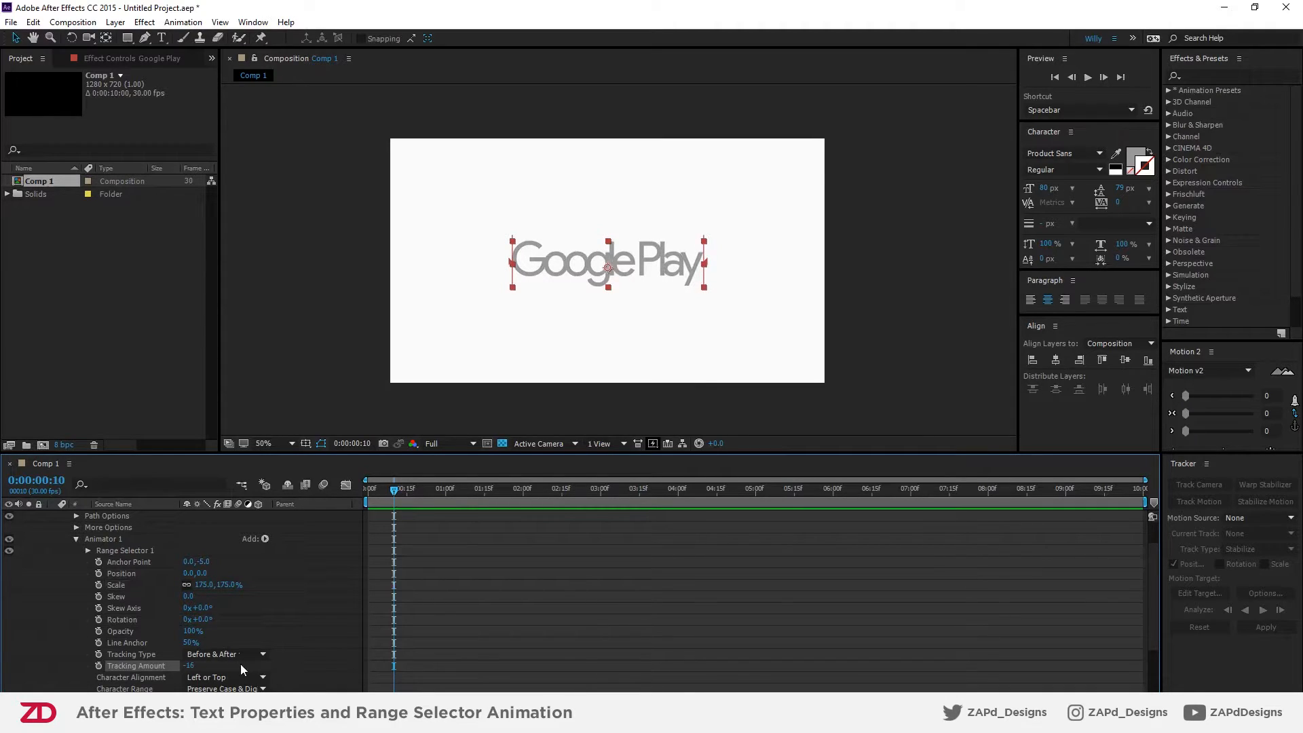
{"action": "left_click", "coordinate": [321, 664]}
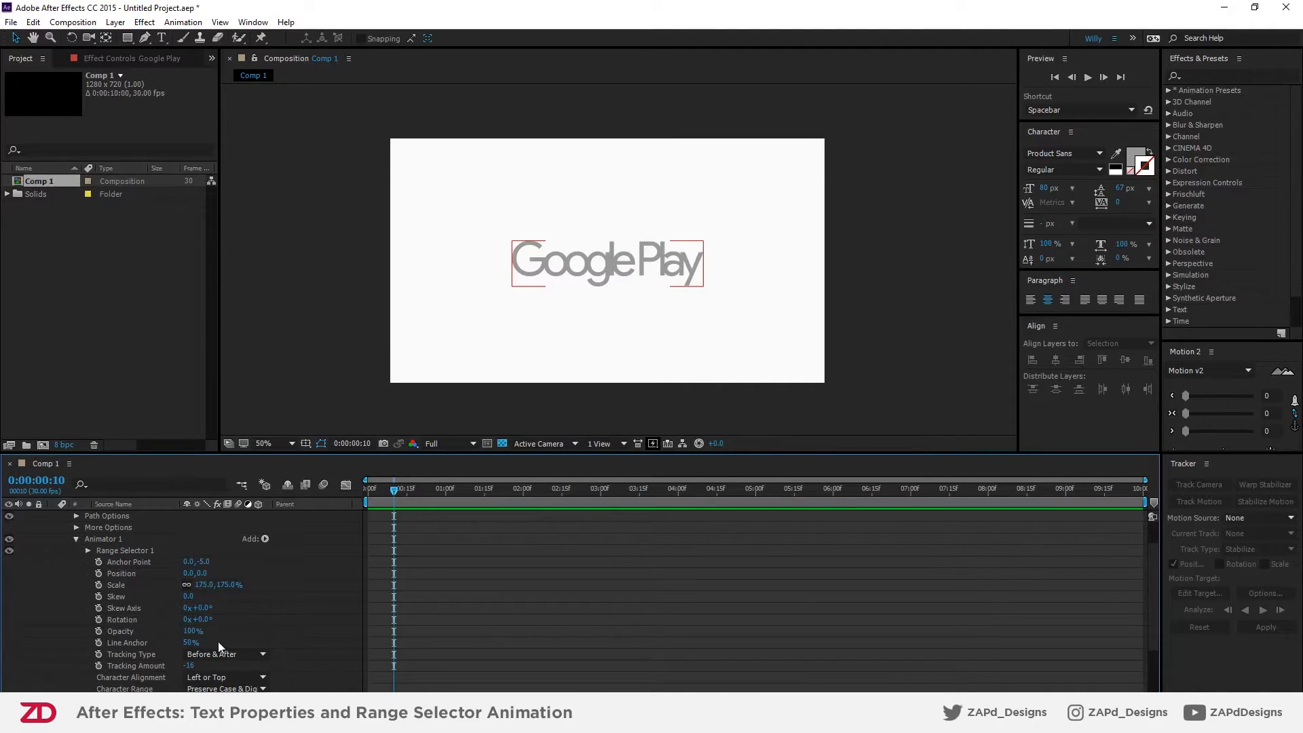
{"action": "left_click_drag", "start_coordinate": [195, 635], "coordinate": [129, 634]}
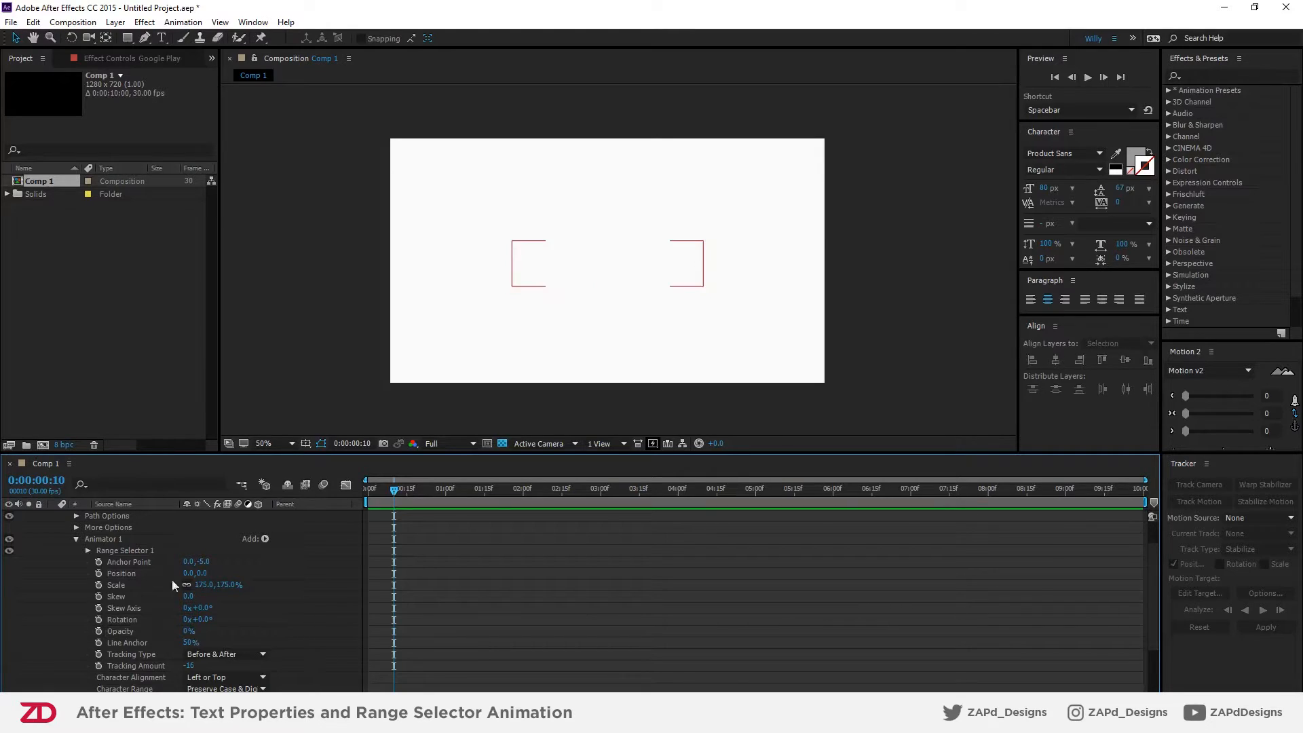
- Keyframe Range Selector 1's End at 100% at 0:00:00:10 and at 0% at 0:00:02:00
{"action": "left_click", "coordinate": [88, 551]}
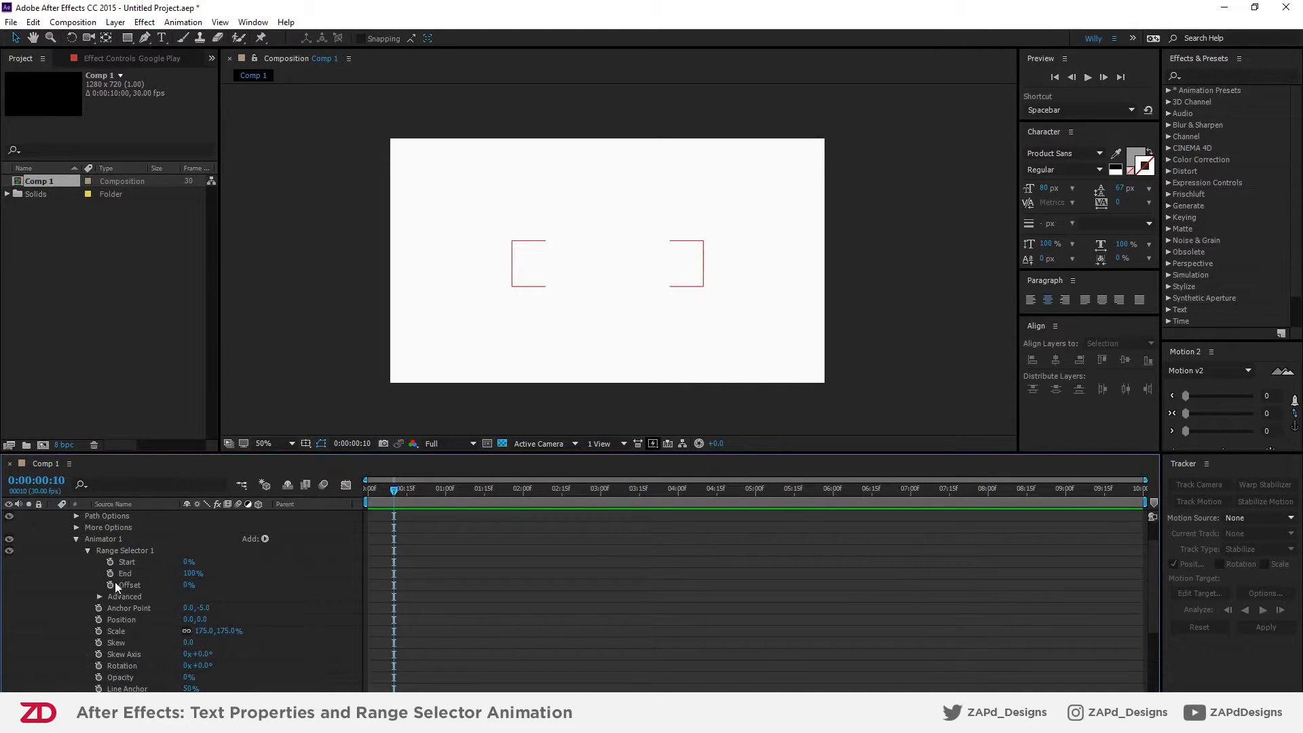
{"action": "left_click", "coordinate": [110, 574]}
{"action": "left_click_drag", "start_coordinate": [395, 490], "coordinate": [524, 498]}
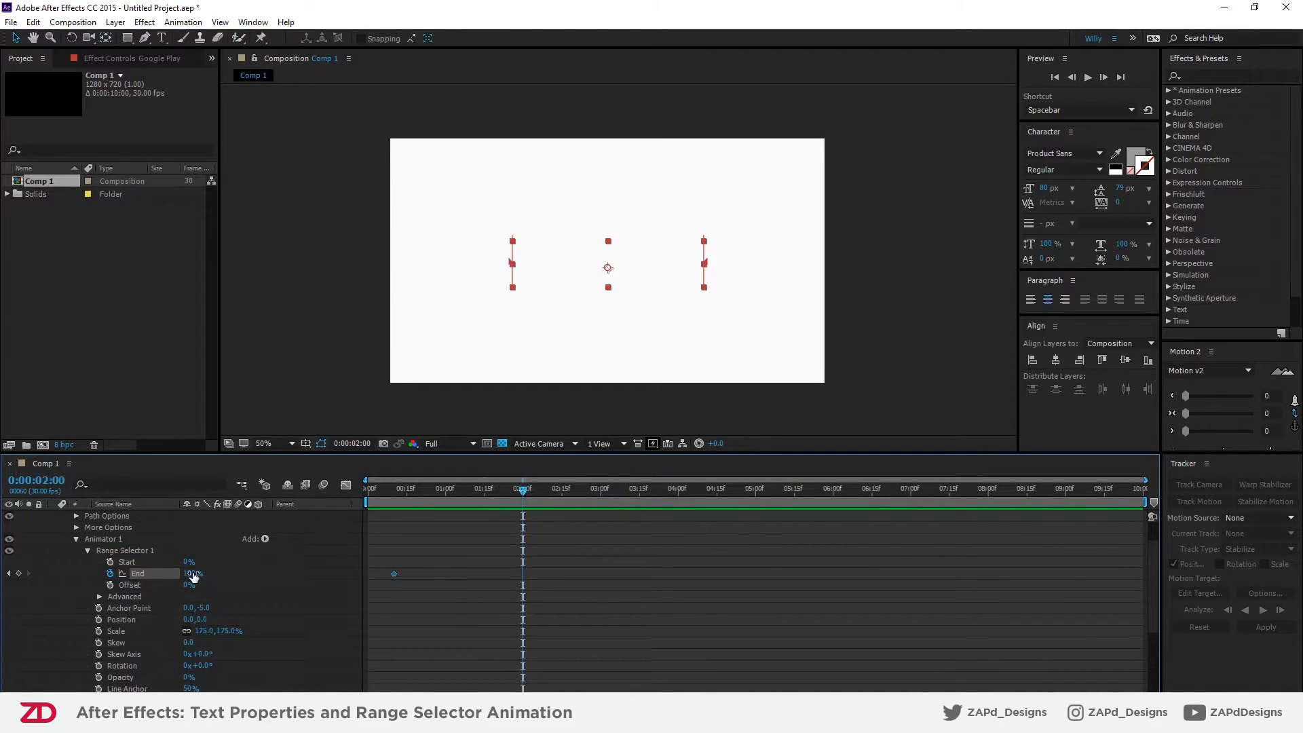
{"action": "left_click_drag", "start_coordinate": [192, 574], "coordinate": [123, 574]}
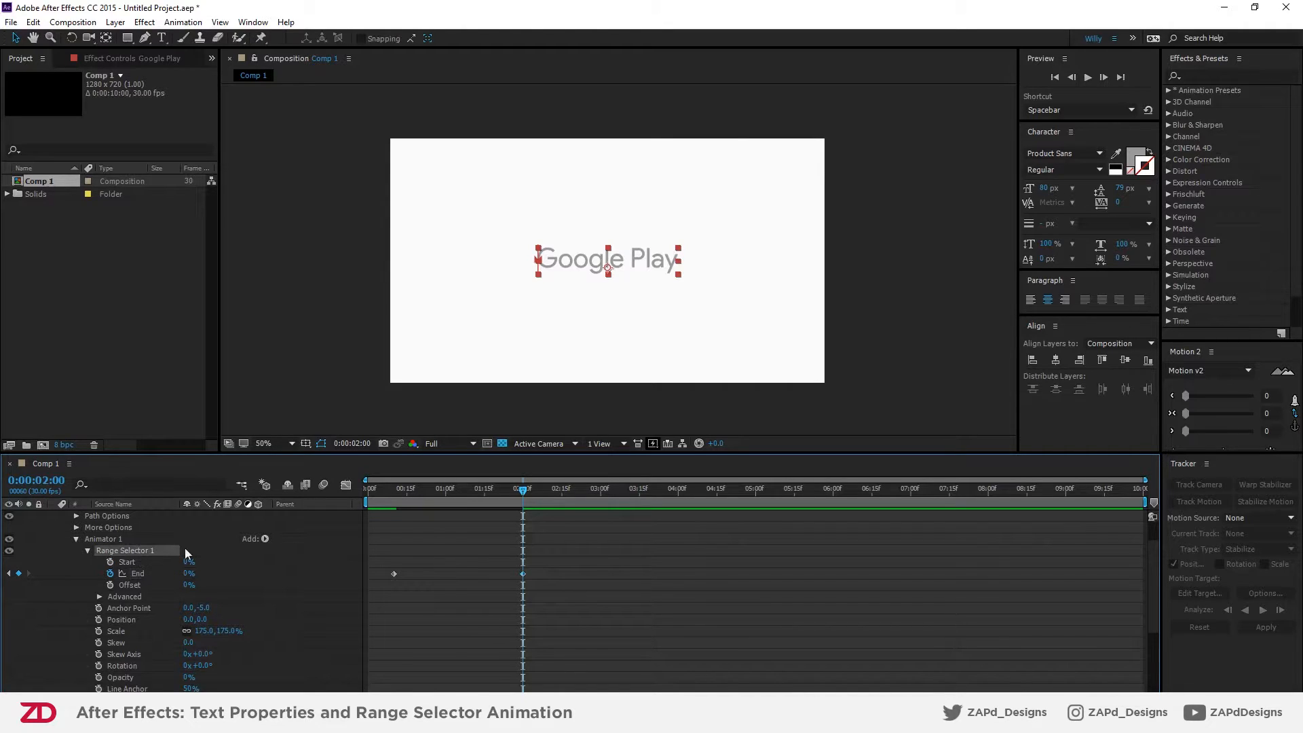
- Look at the Fill & Stroke choices in the text layer's More Options, leaving the setting as it is
{"action": "left_click", "coordinate": [96, 531]}
{"action": "left_click", "coordinate": [76, 527]}
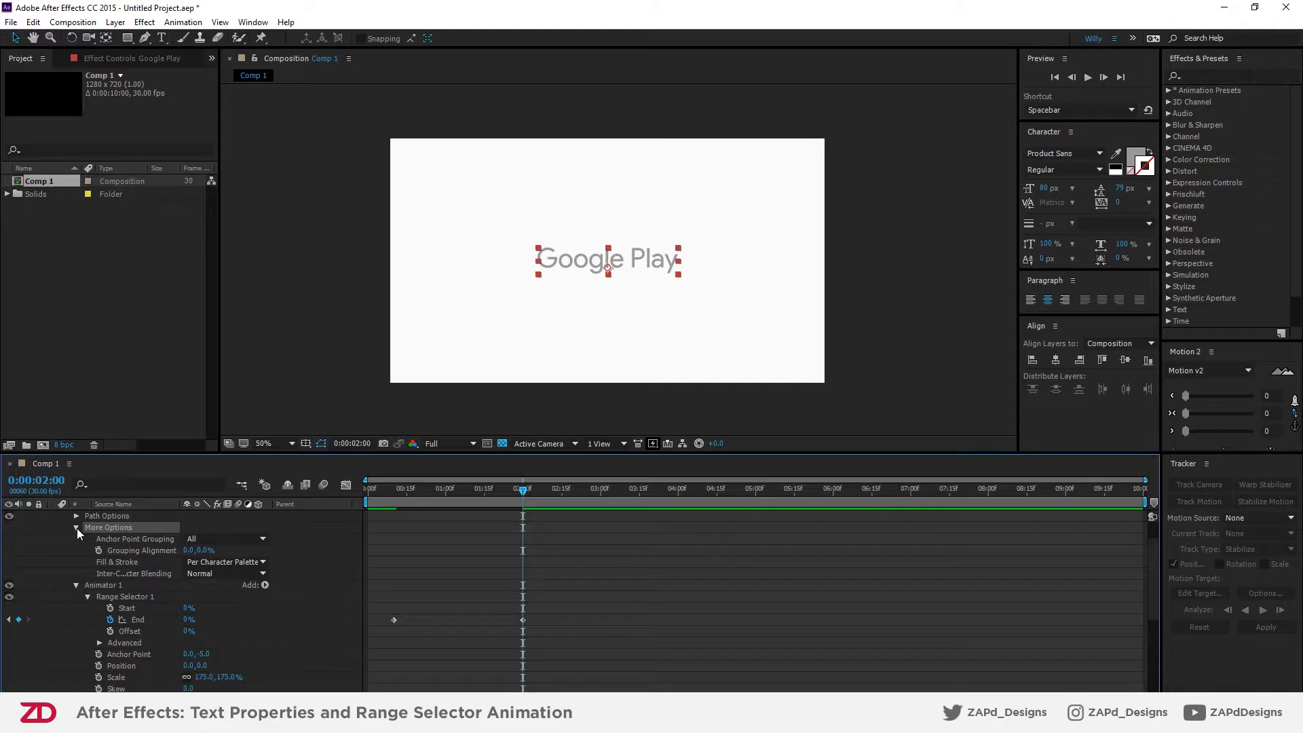
{"action": "left_click", "coordinate": [205, 563]}
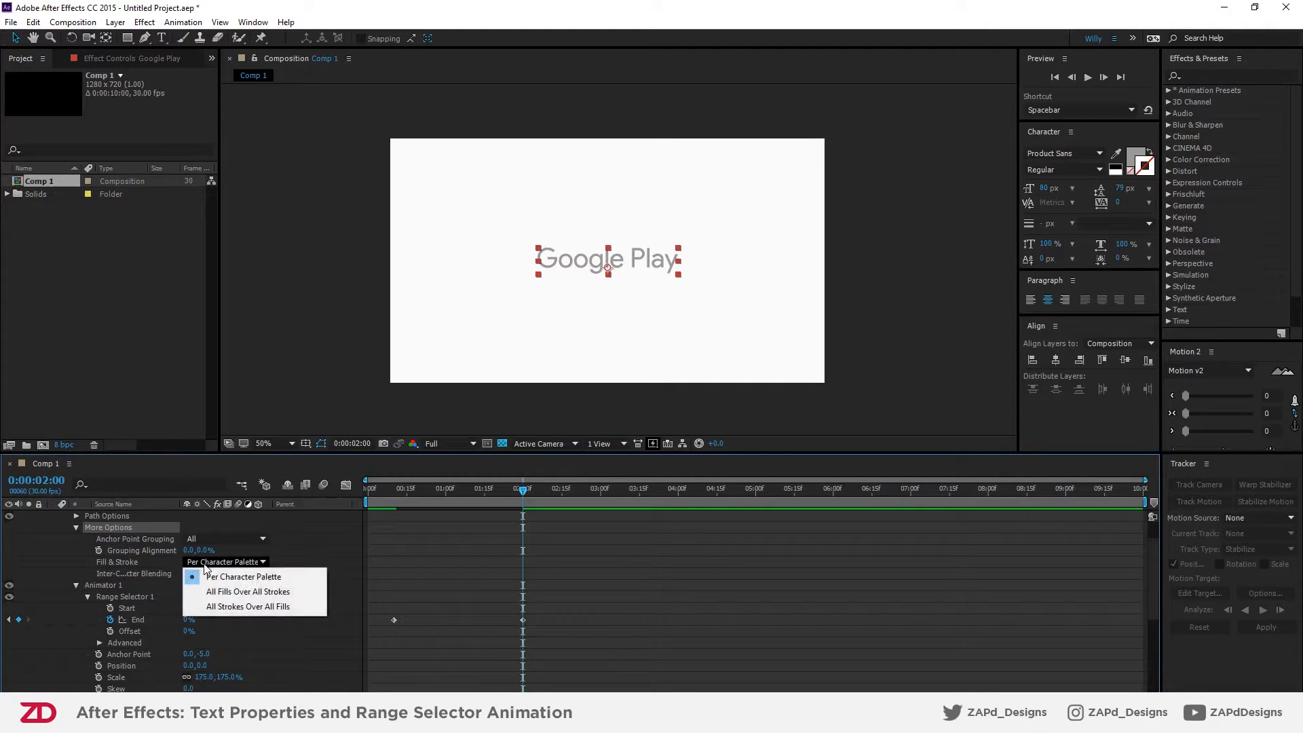
{"action": "left_click", "coordinate": [315, 565]}
{"action": "left_click", "coordinate": [76, 527]}
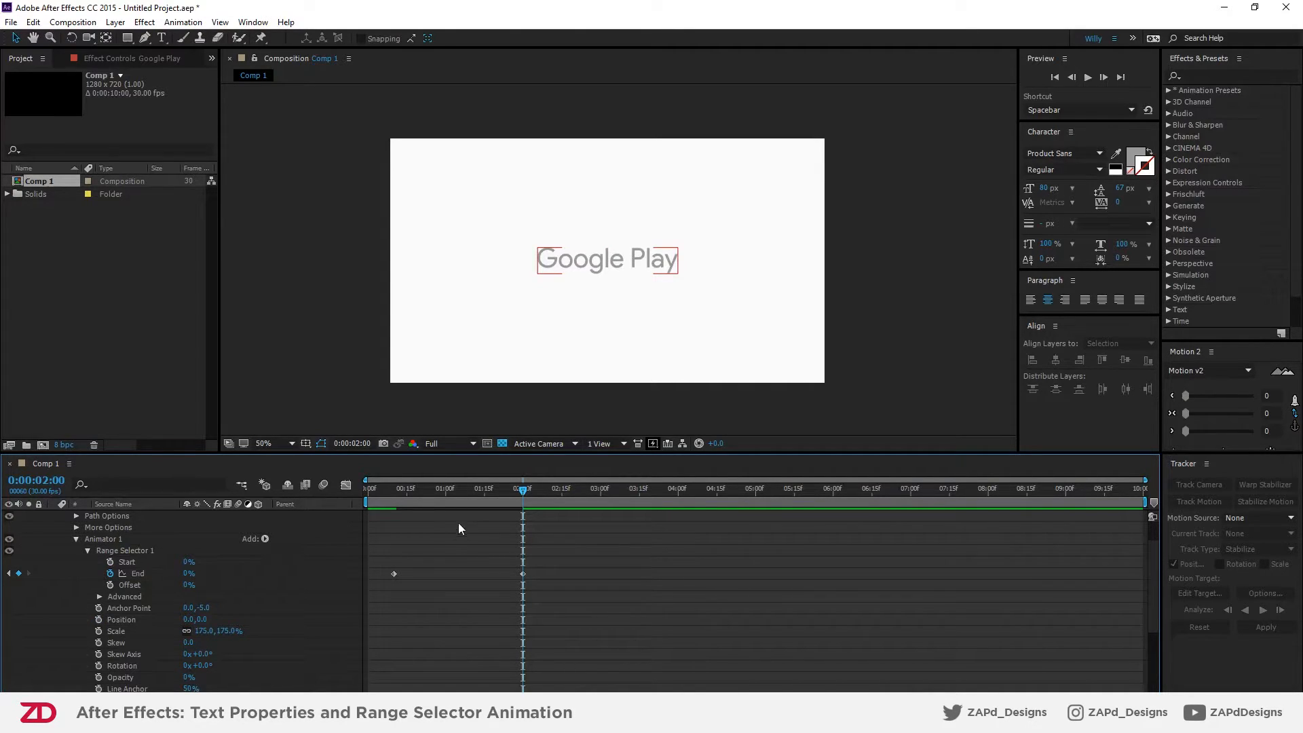
- Preview the text animation driven by Range Selector 1's End keyframes and examine those two keyframes
{"action": "left_click_drag", "start_coordinate": [522, 489], "coordinate": [374, 519]}
{"action": "key", "text": "space"}
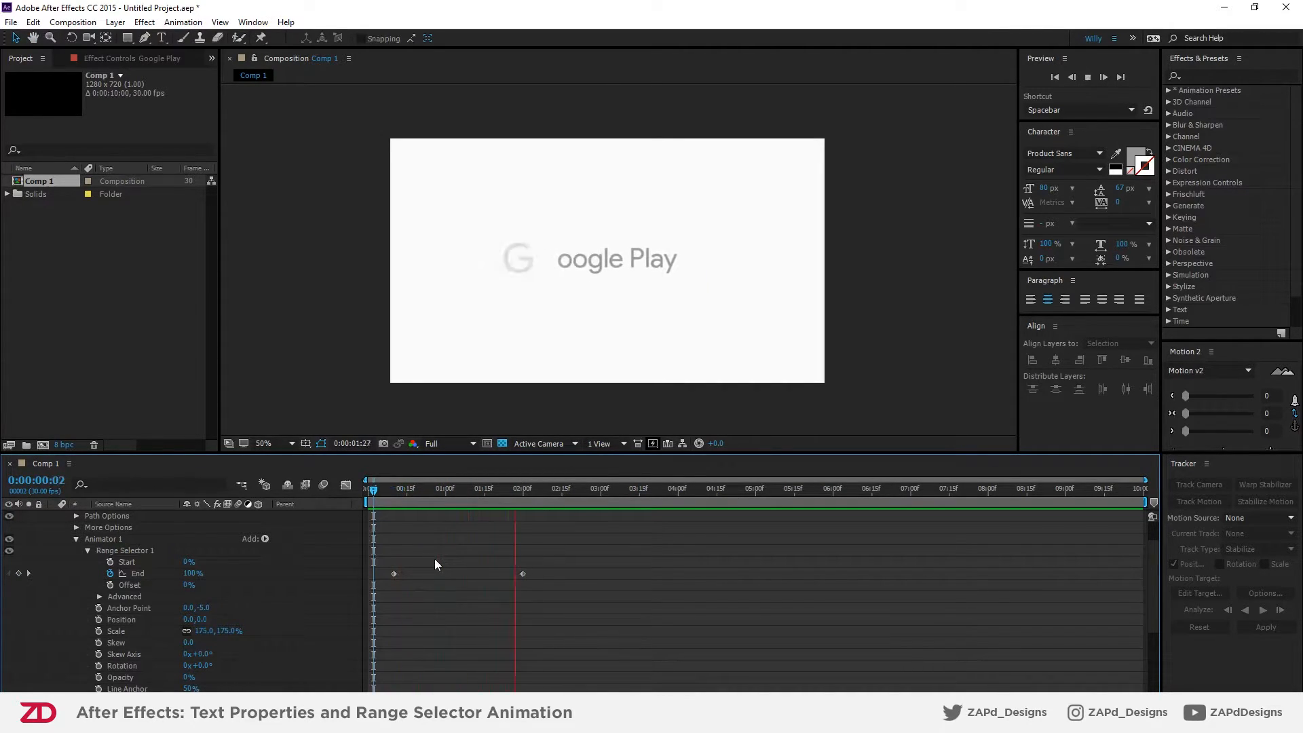
{"action": "key", "text": "space"}
{"action": "left_click_drag", "start_coordinate": [535, 570], "coordinate": [382, 581]}
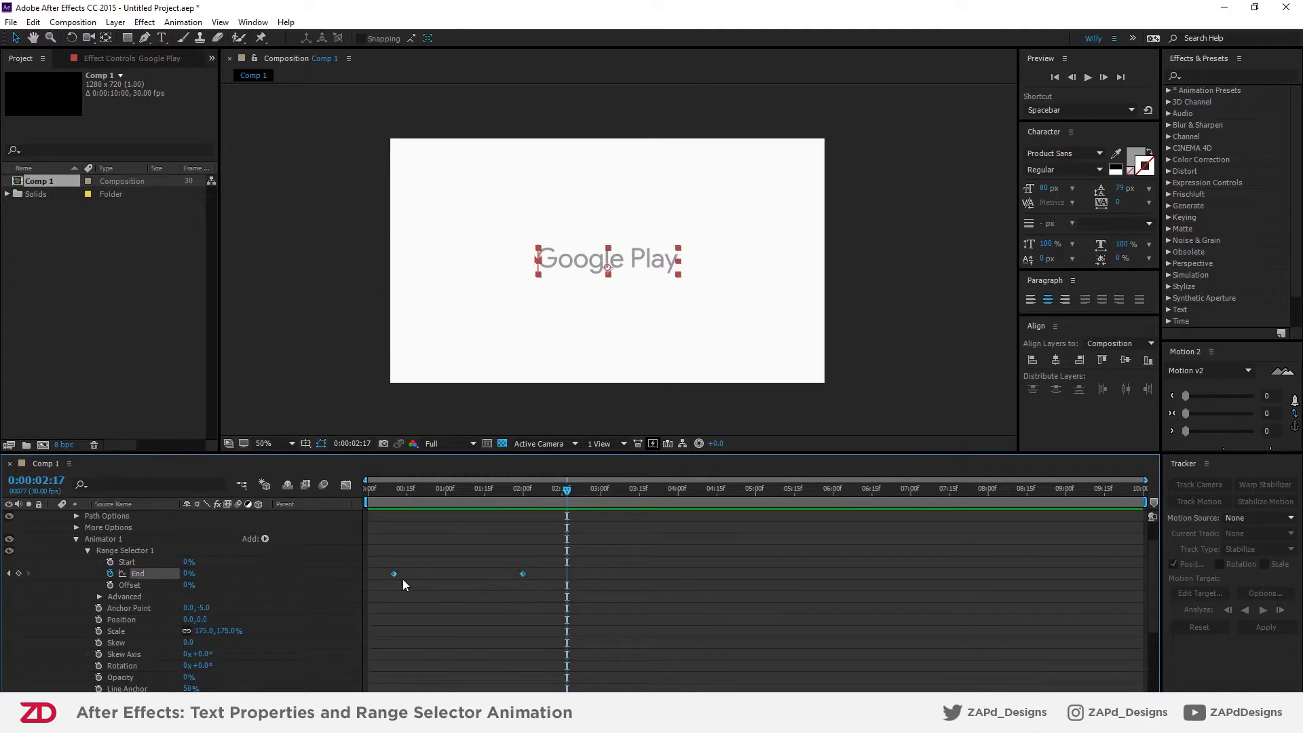
{"action": "left_click", "coordinate": [409, 593]}
- Keyframe Range Selector 1's Start at 0% at 0:00:00:10 and at 100% at 0:00:02:00
{"action": "left_click", "coordinate": [394, 490]}
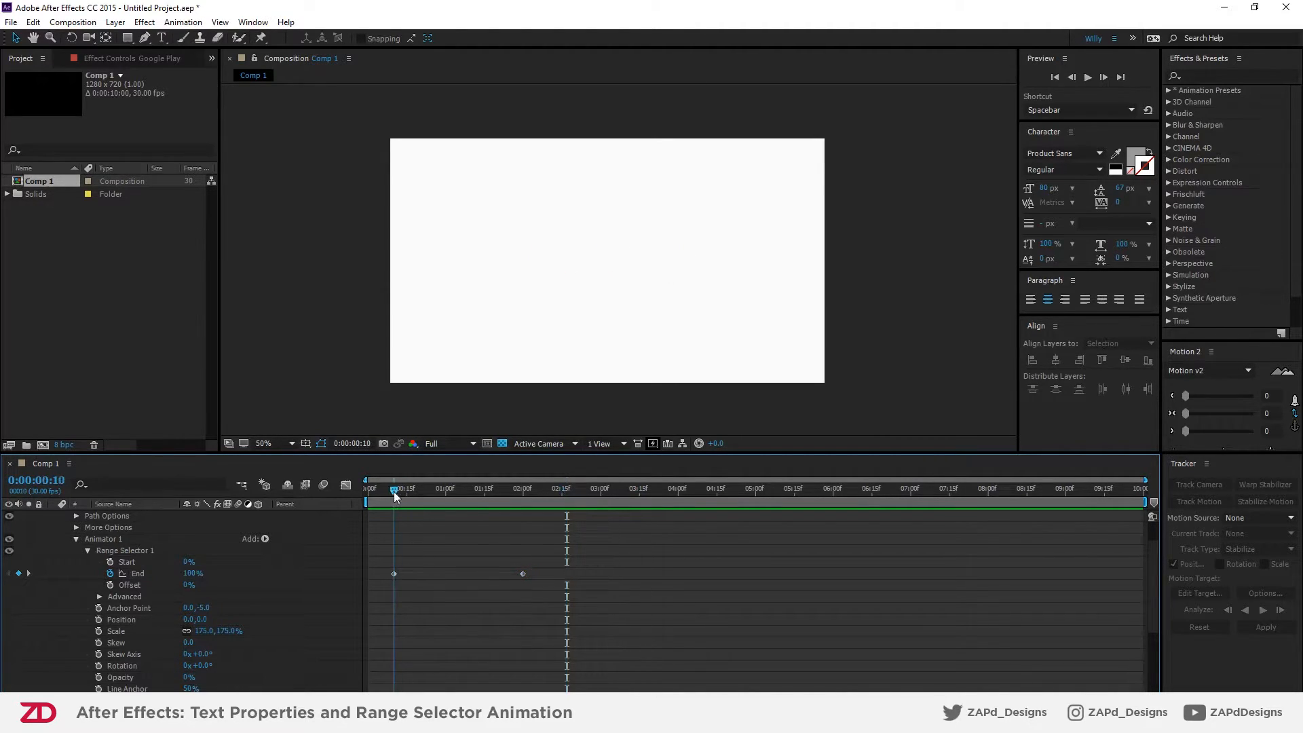
{"action": "left_click", "coordinate": [110, 562]}
{"action": "left_click_drag", "start_coordinate": [471, 489], "coordinate": [520, 494]}
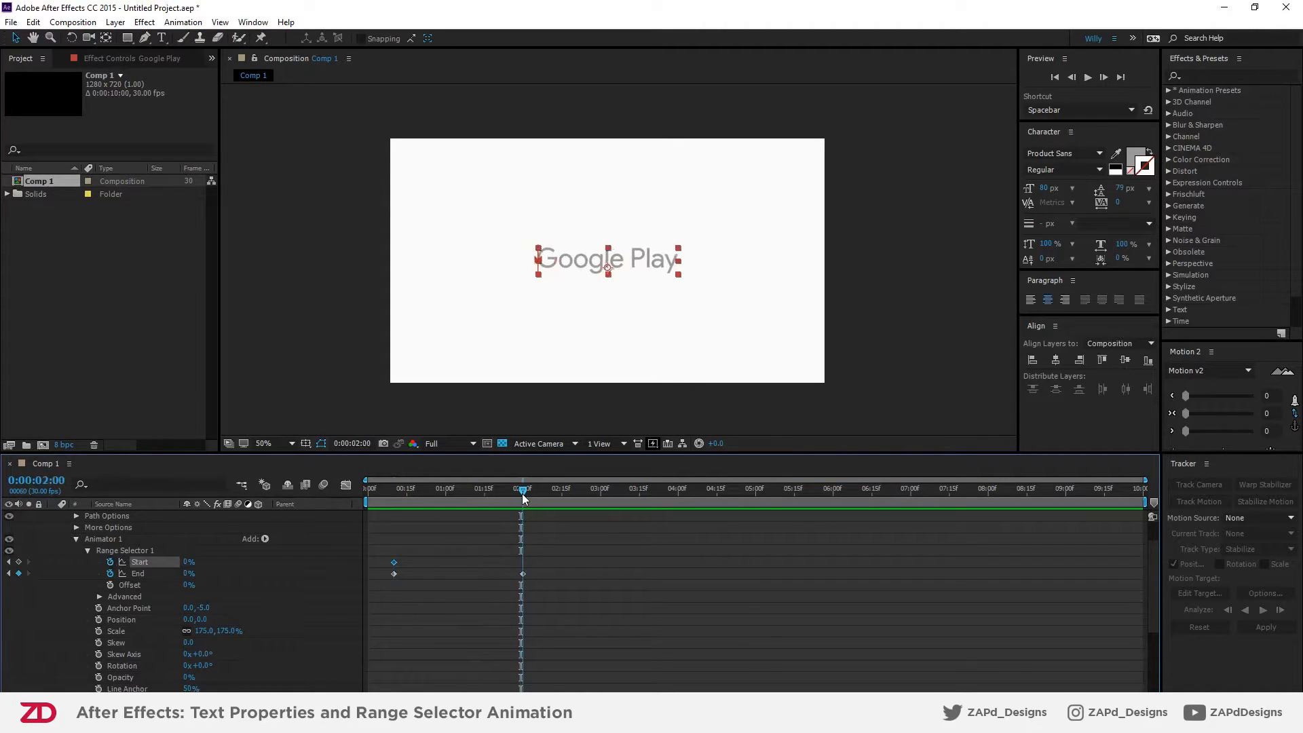
{"action": "left_click", "coordinate": [176, 565]}
{"action": "left_click", "coordinate": [188, 564]}
{"action": "type", "text": "100"}
{"action": "key", "text": "Return"}
- Delete both End keyframes of Range Selector 1 and preview the animation
{"action": "left_click_drag", "start_coordinate": [547, 589], "coordinate": [375, 583]}
{"action": "key", "text": "Delete"}
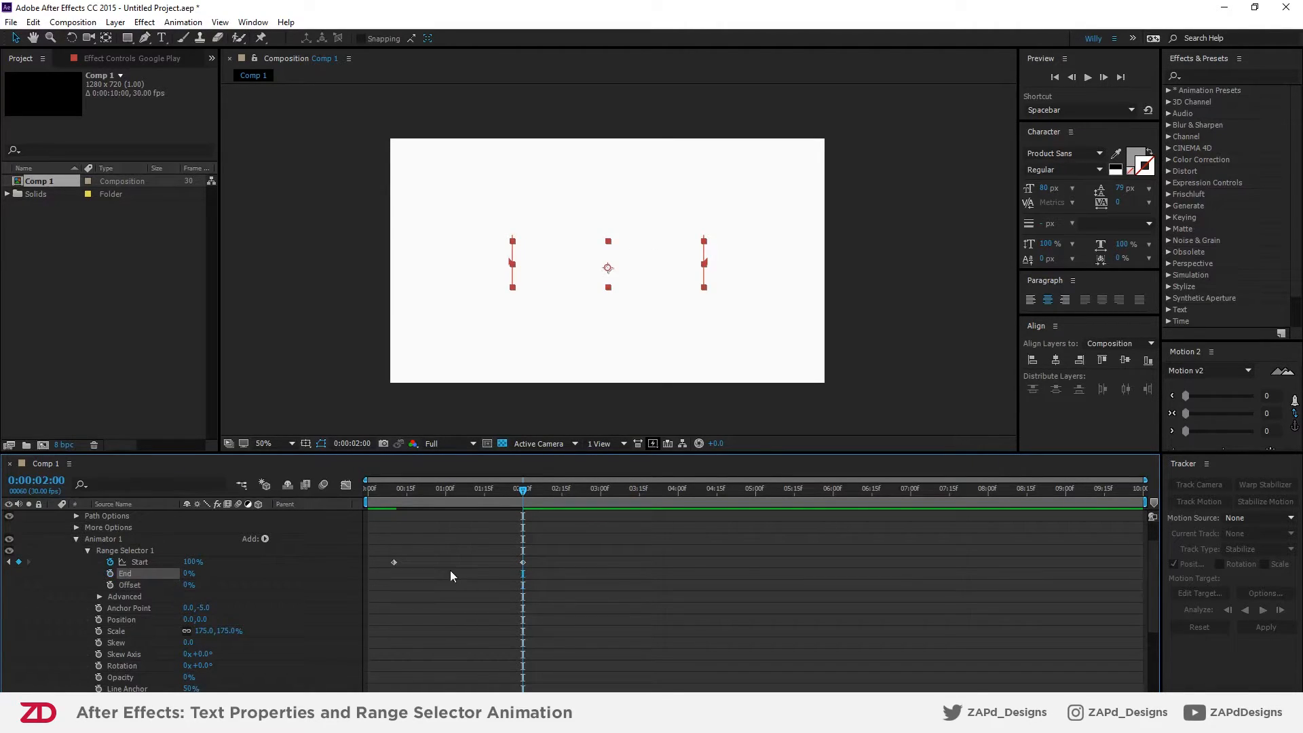
{"action": "key", "text": "space"}
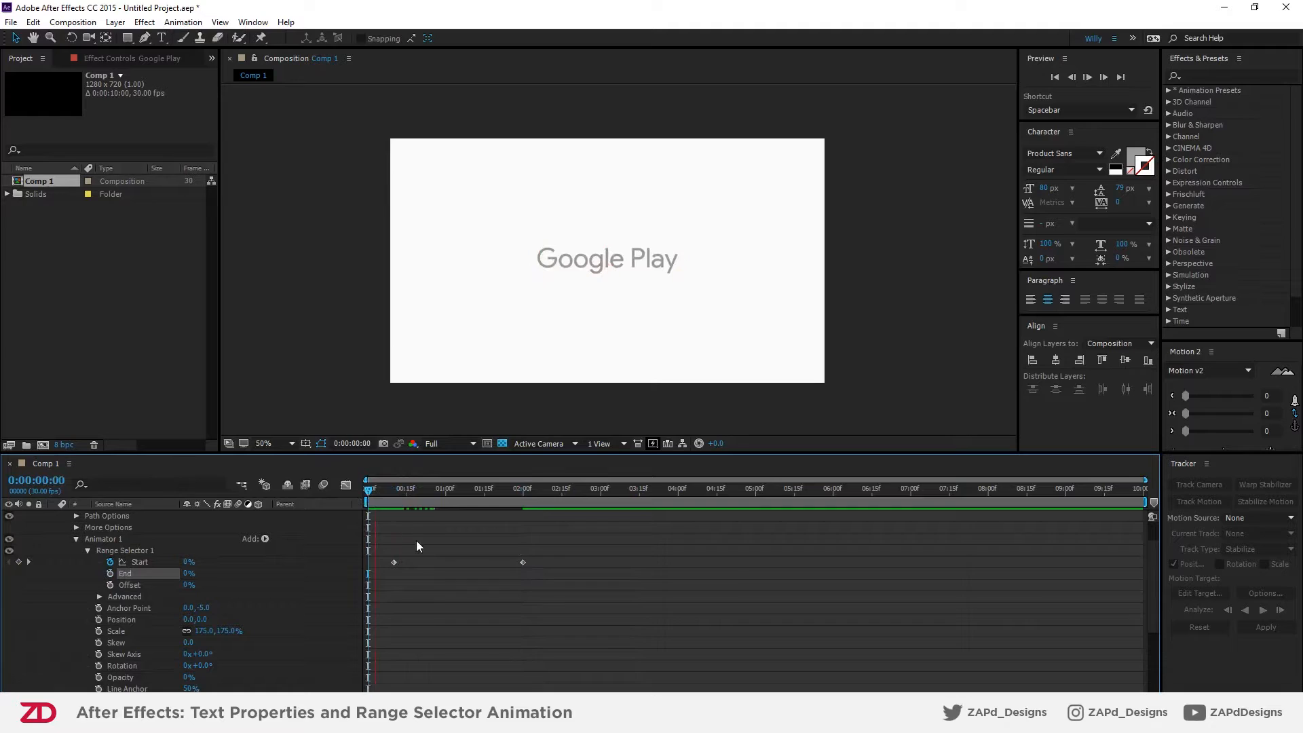
- Try time-reversing the two Start keyframes, preview the animation, and test an Offset of 100%
{"action": "left_click_drag", "start_coordinate": [536, 571], "coordinate": [399, 564]}
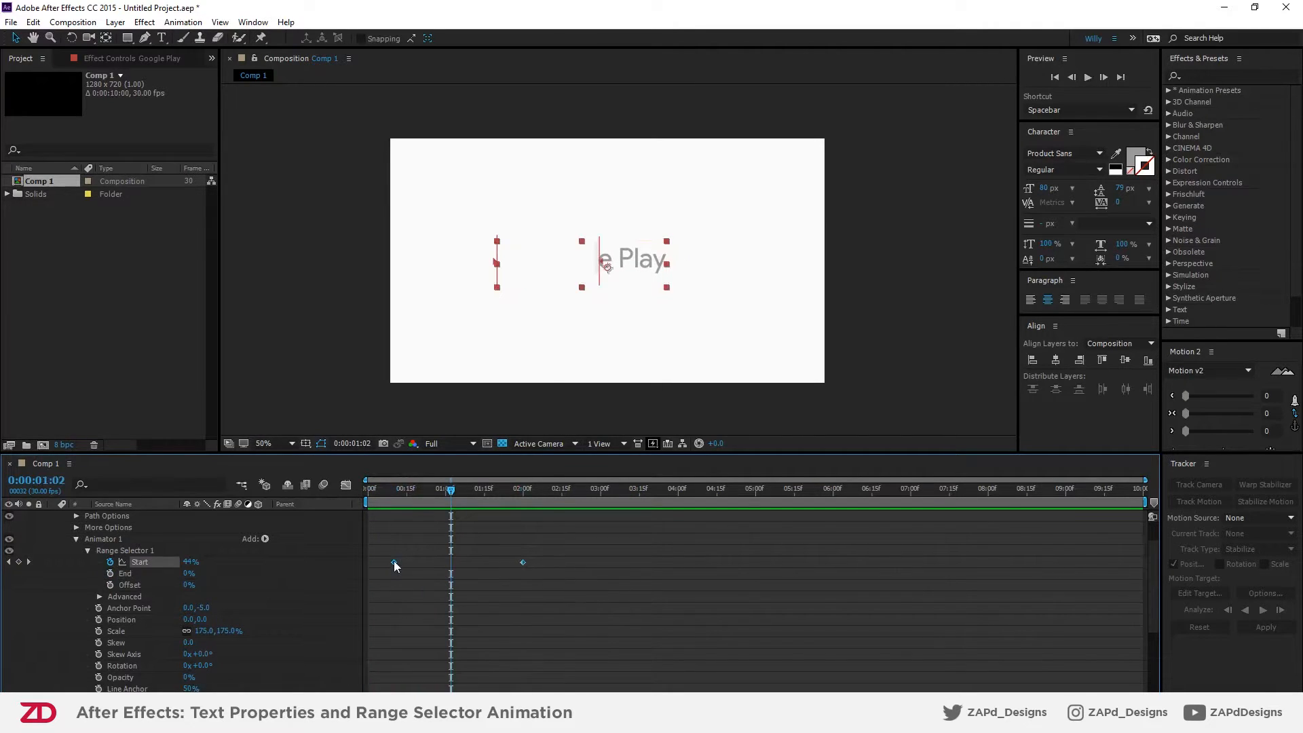
{"action": "right_click", "coordinate": [393, 562]}
{"action": "mouse_move", "coordinate": [430, 556]}
{"action": "left_click", "coordinate": [271, 672]}
{"action": "left_click_drag", "start_coordinate": [405, 490], "coordinate": [378, 501]}
{"action": "key", "text": "space"}
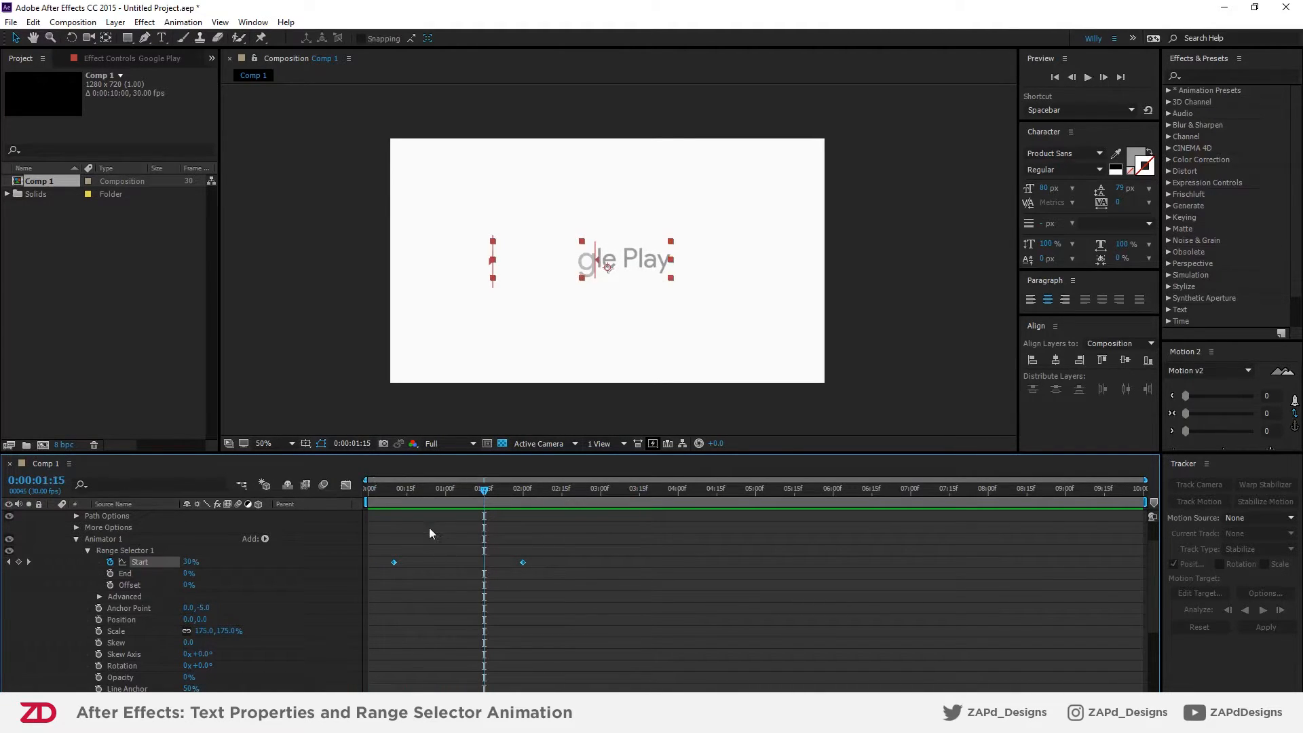
{"action": "left_click_drag", "start_coordinate": [190, 586], "coordinate": [442, 591]}
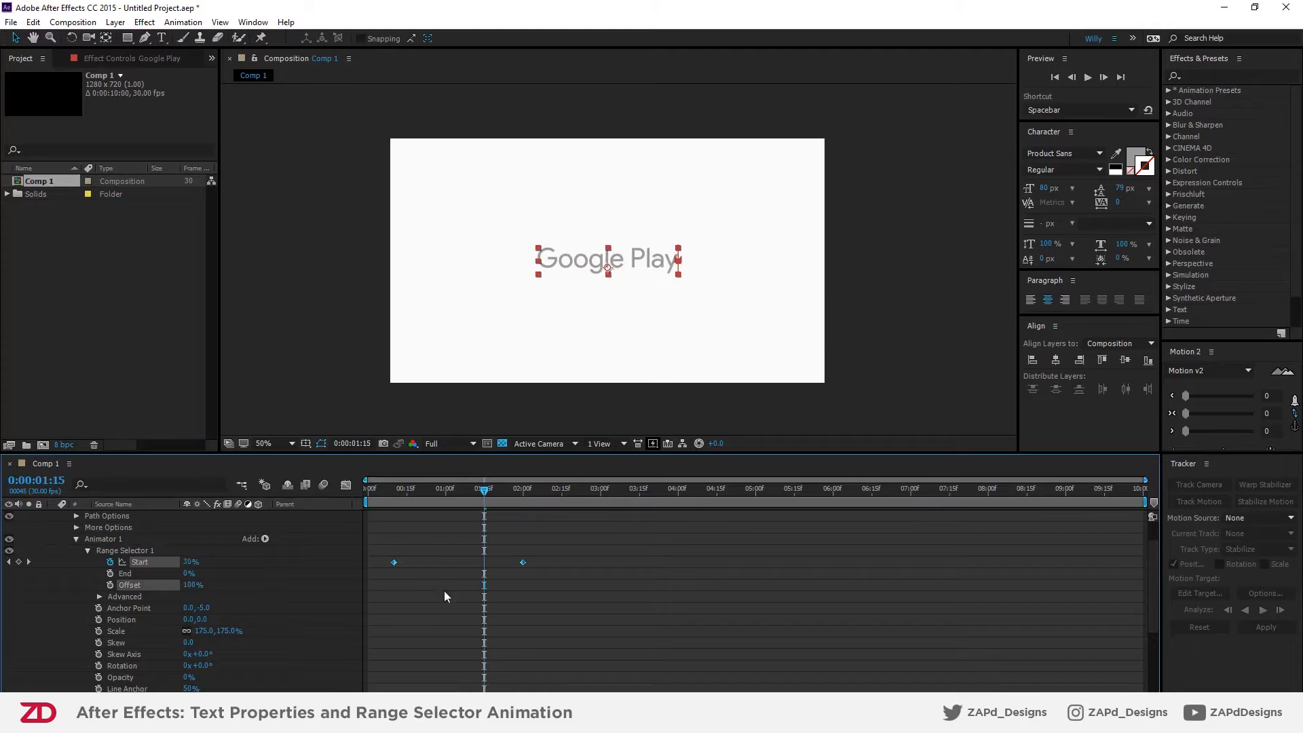
{"action": "left_click_drag", "start_coordinate": [484, 492], "coordinate": [584, 497]}
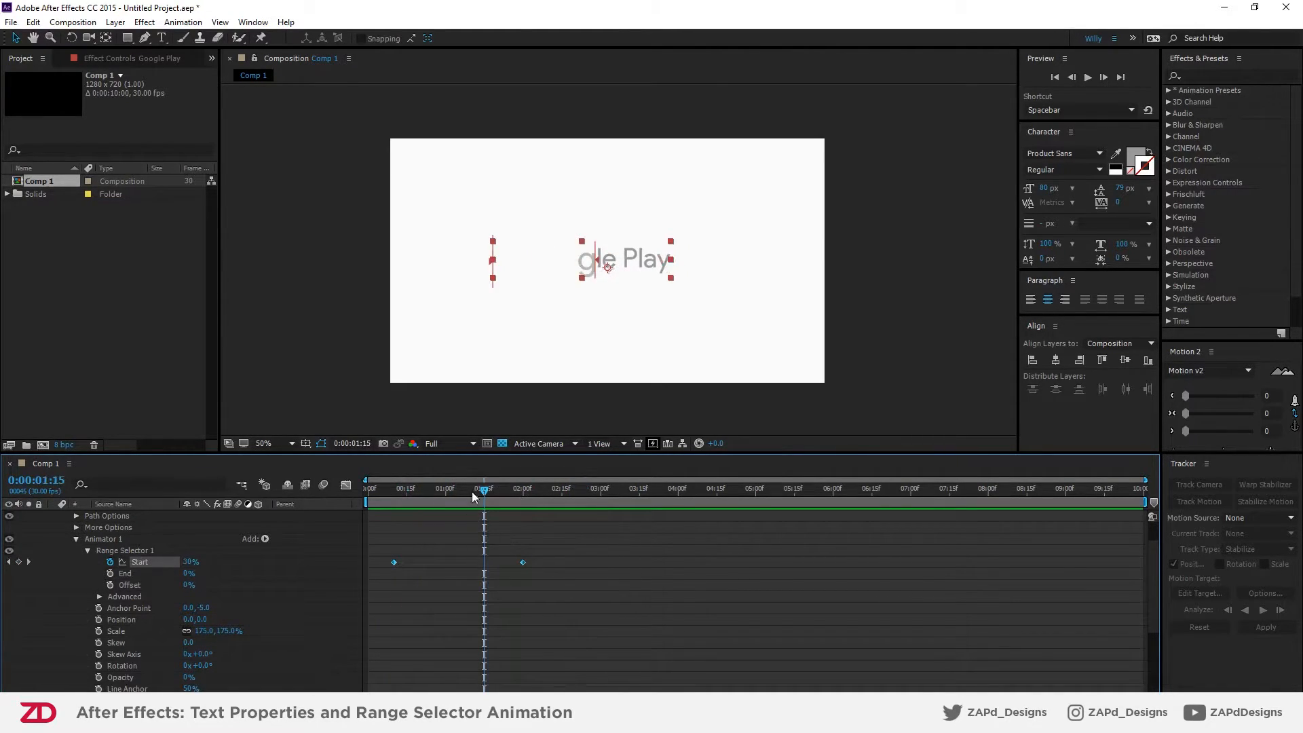
- At 0:00:00:10, set Range Selector 1's End to 100%
{"action": "left_click_drag", "start_coordinate": [474, 497], "coordinate": [393, 499]}
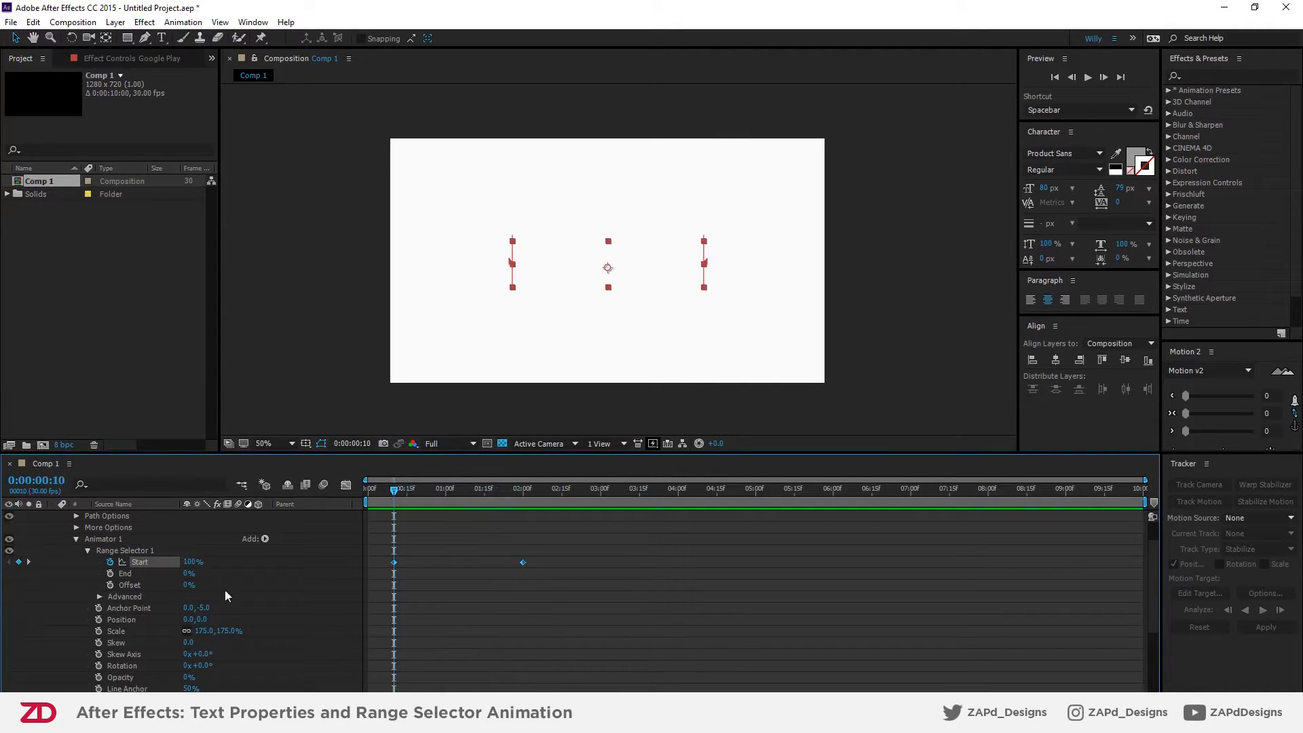
{"action": "left_click", "coordinate": [188, 574]}
{"action": "type", "text": "100"}
{"action": "key", "text": "Return"}
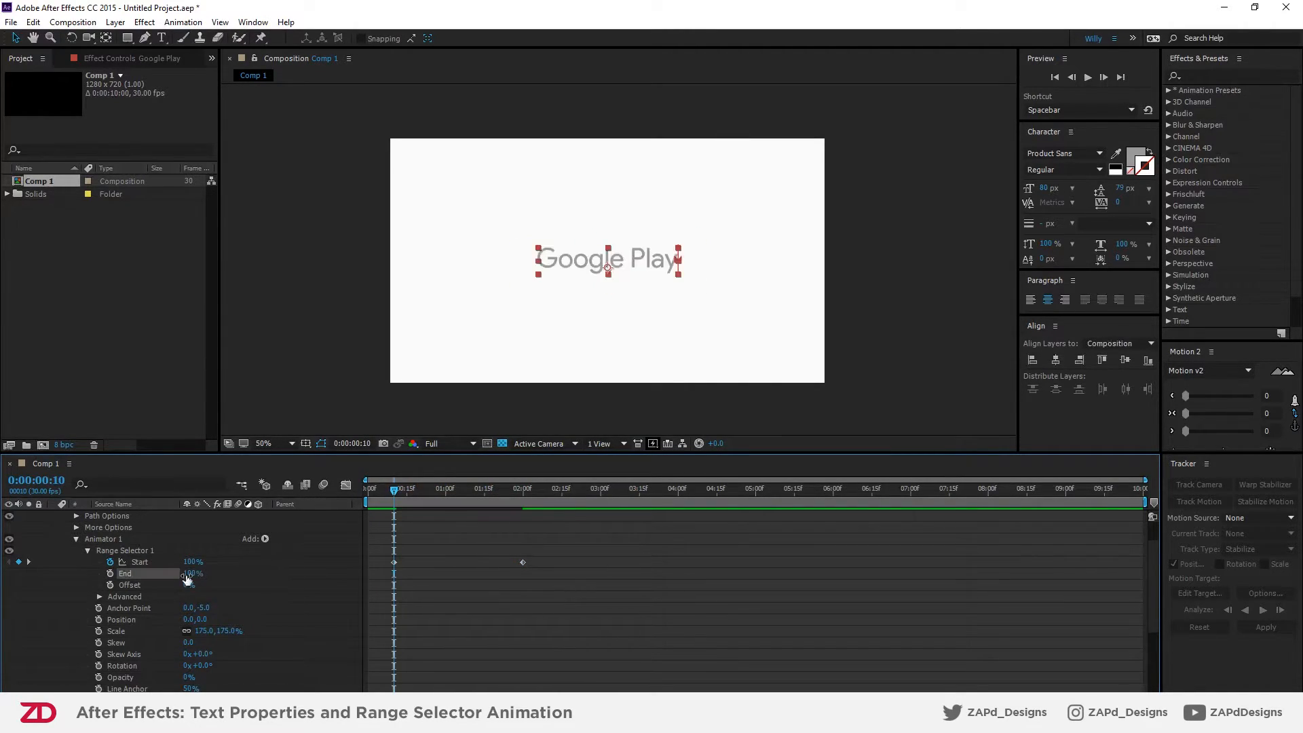
- Time-reverse the two Start keyframes back to their original order and preview the text animation
{"action": "left_click_drag", "start_coordinate": [396, 491], "coordinate": [537, 501]}
{"action": "left_click_drag", "start_coordinate": [545, 557], "coordinate": [374, 561]}
{"action": "right_click", "coordinate": [395, 562]}
{"action": "mouse_move", "coordinate": [429, 556]}
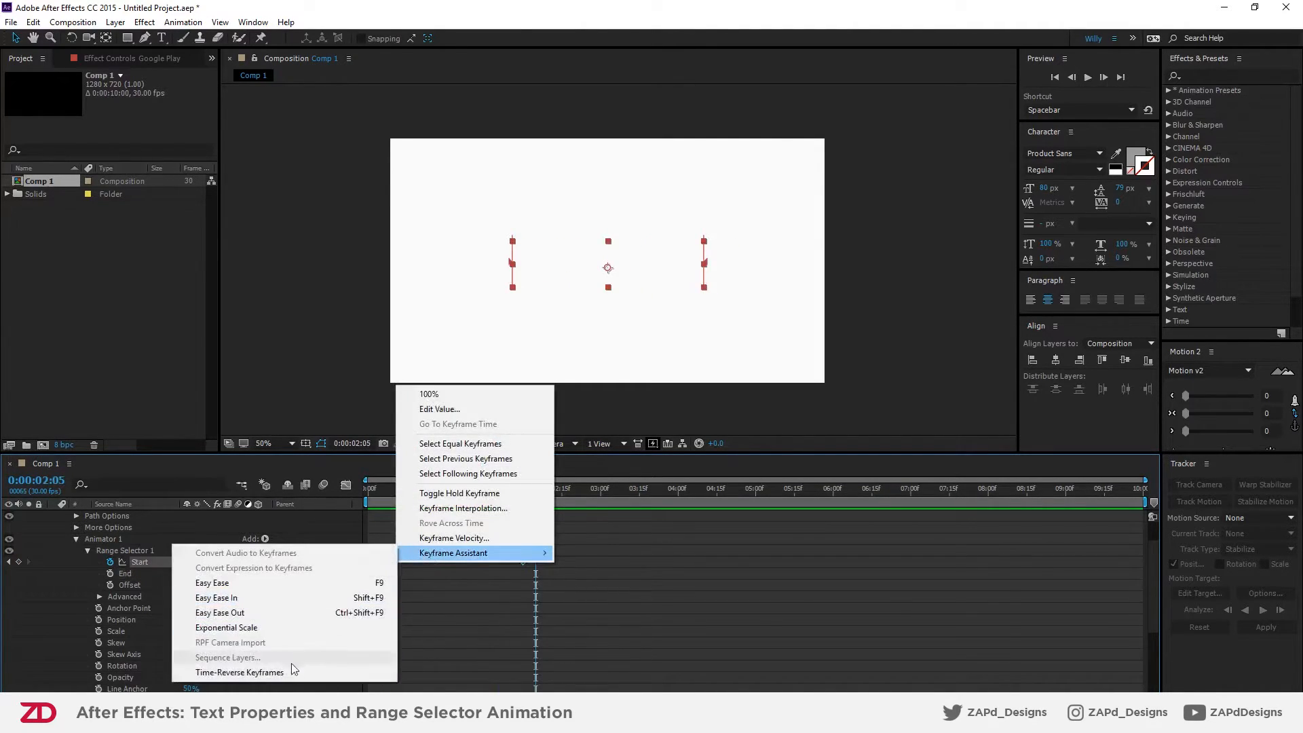
{"action": "left_click", "coordinate": [241, 672]}
{"action": "left_click_drag", "start_coordinate": [464, 498], "coordinate": [370, 511]}
{"action": "key", "text": "space"}
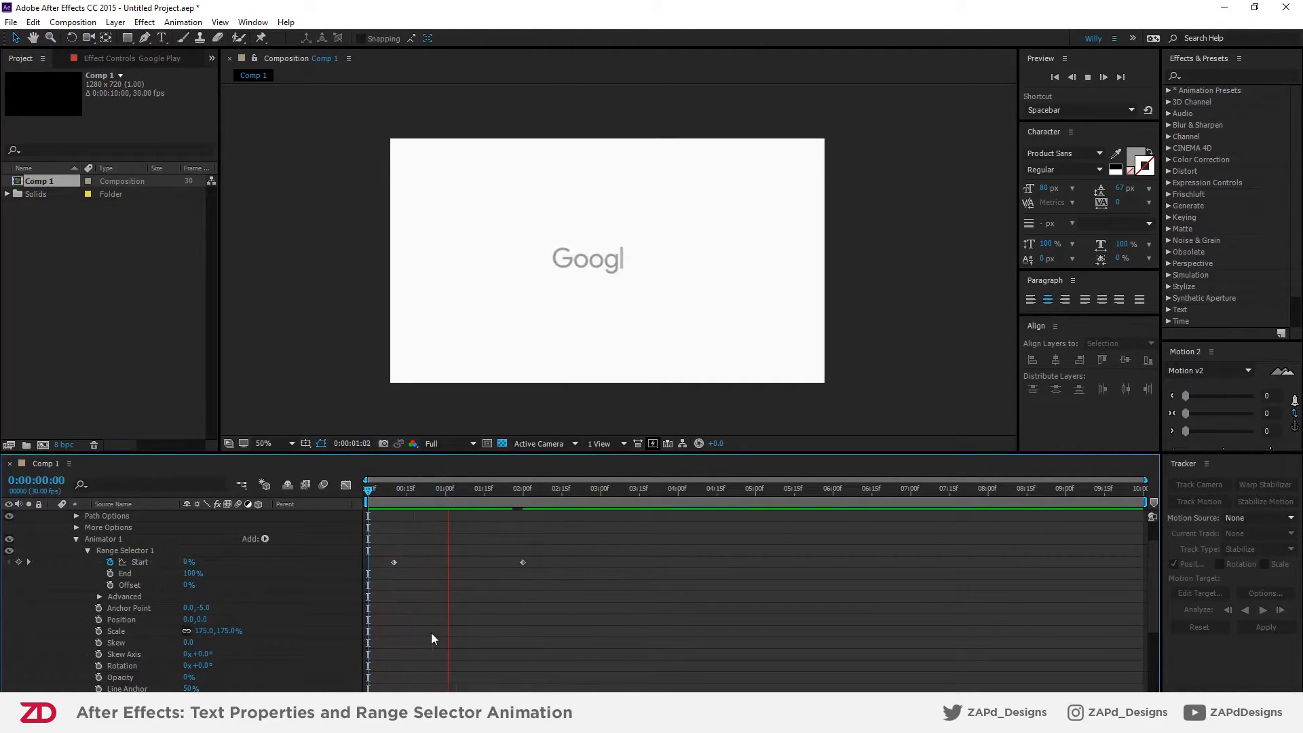
{"action": "key", "text": "space"}
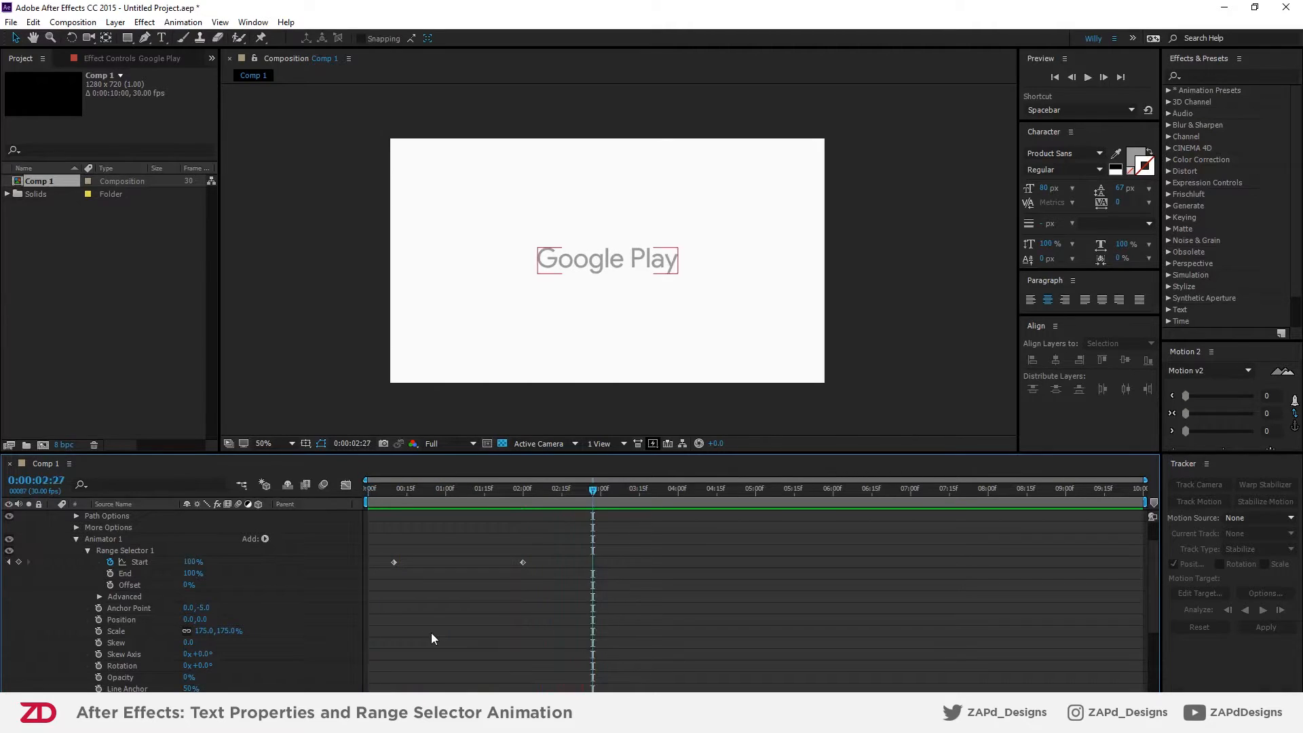
- Ease the Start keyframes in the speed graph with a long incoming ease and about 27% outgoing influence, and preview
{"action": "left_click_drag", "start_coordinate": [562, 548], "coordinate": [372, 586]}
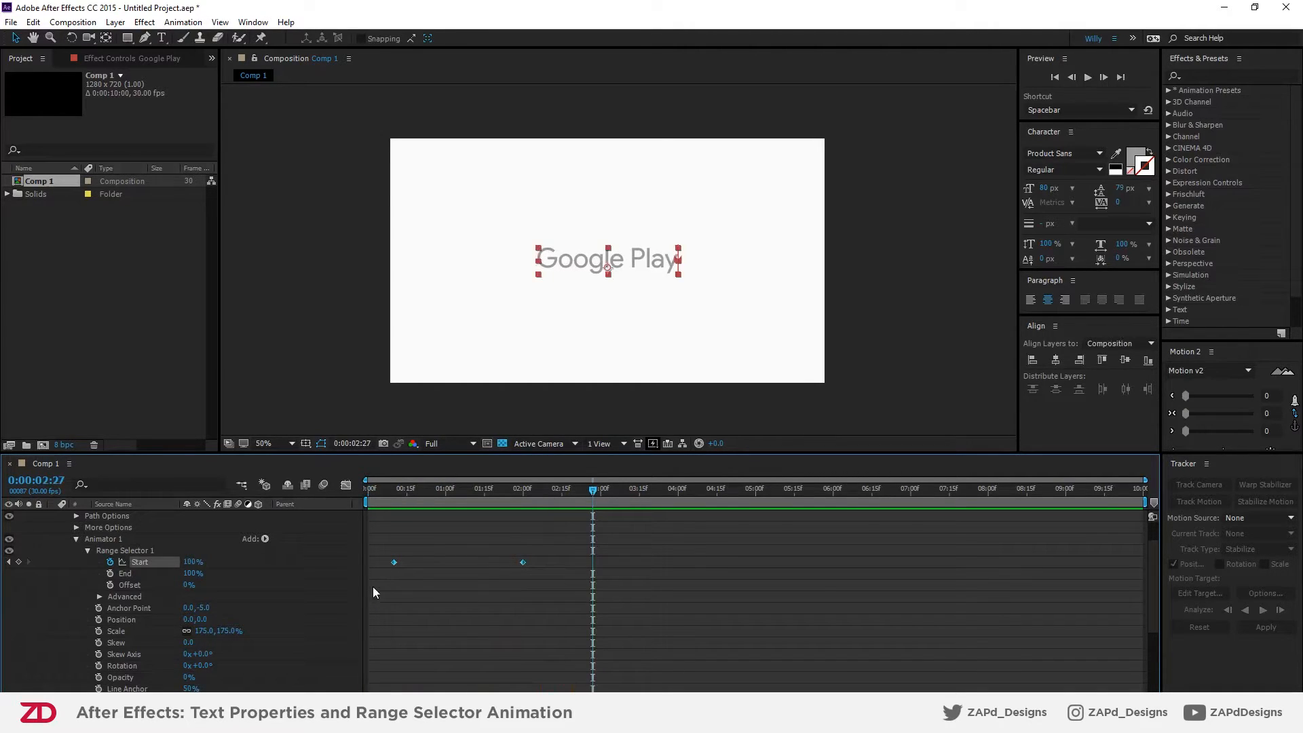
{"action": "left_click", "coordinate": [346, 484]}
{"action": "mouse_move", "coordinate": [543, 645]}
{"action": "left_mouse_down"}
{"action": "mouse_move", "coordinate": [507, 674]}
{"action": "mouse_move", "coordinate": [440, 667]}
{"action": "mouse_move", "coordinate": [512, 678]}
{"action": "mouse_move", "coordinate": [458, 662]}
{"action": "left_mouse_up"}
{"action": "left_click_drag", "start_coordinate": [378, 641], "coordinate": [413, 661]}
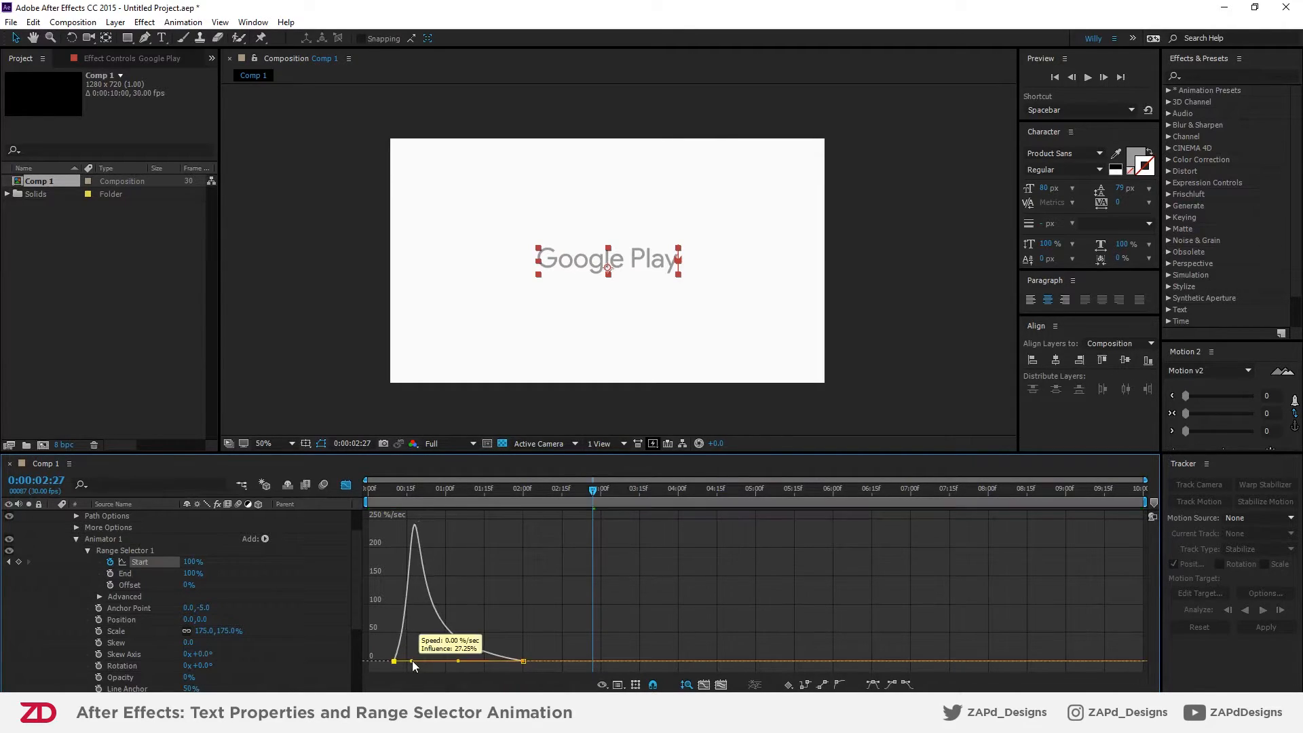
{"action": "left_click", "coordinate": [388, 489]}
{"action": "key", "text": "space"}
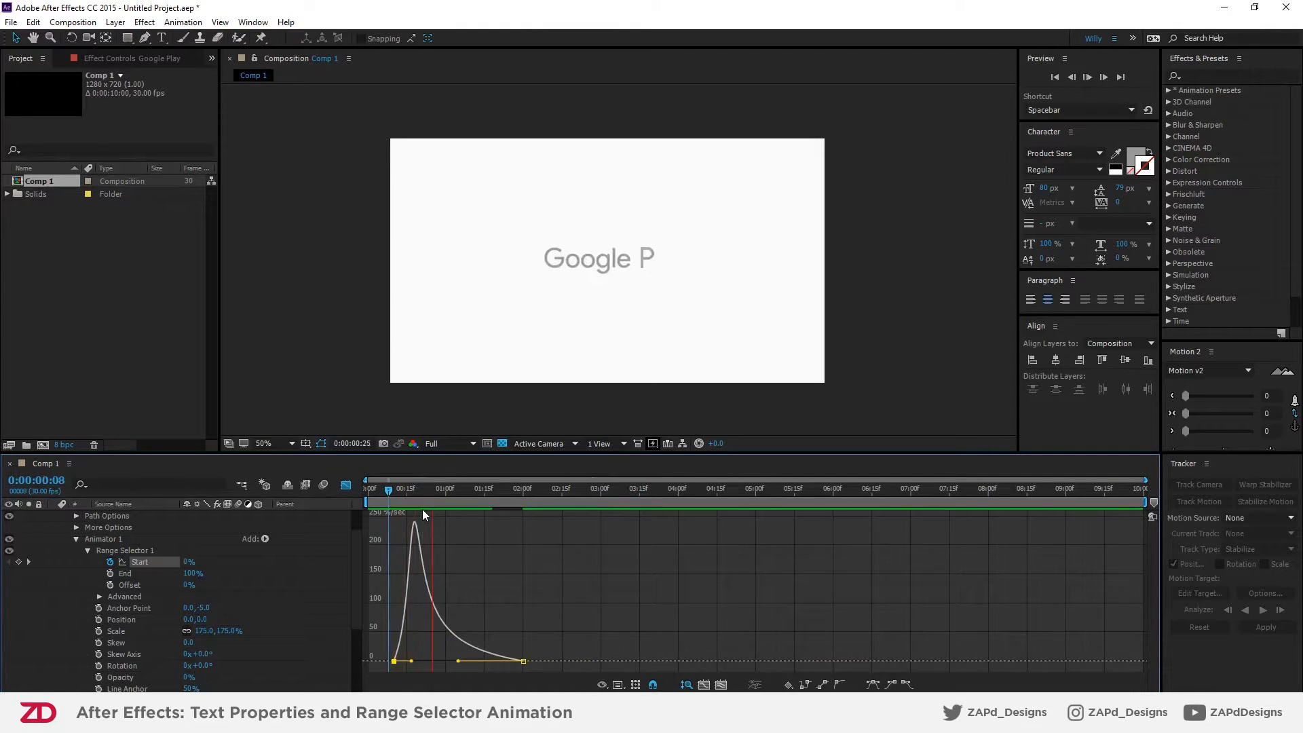
{"action": "key", "text": "space"}
{"action": "left_click", "coordinate": [345, 485]}
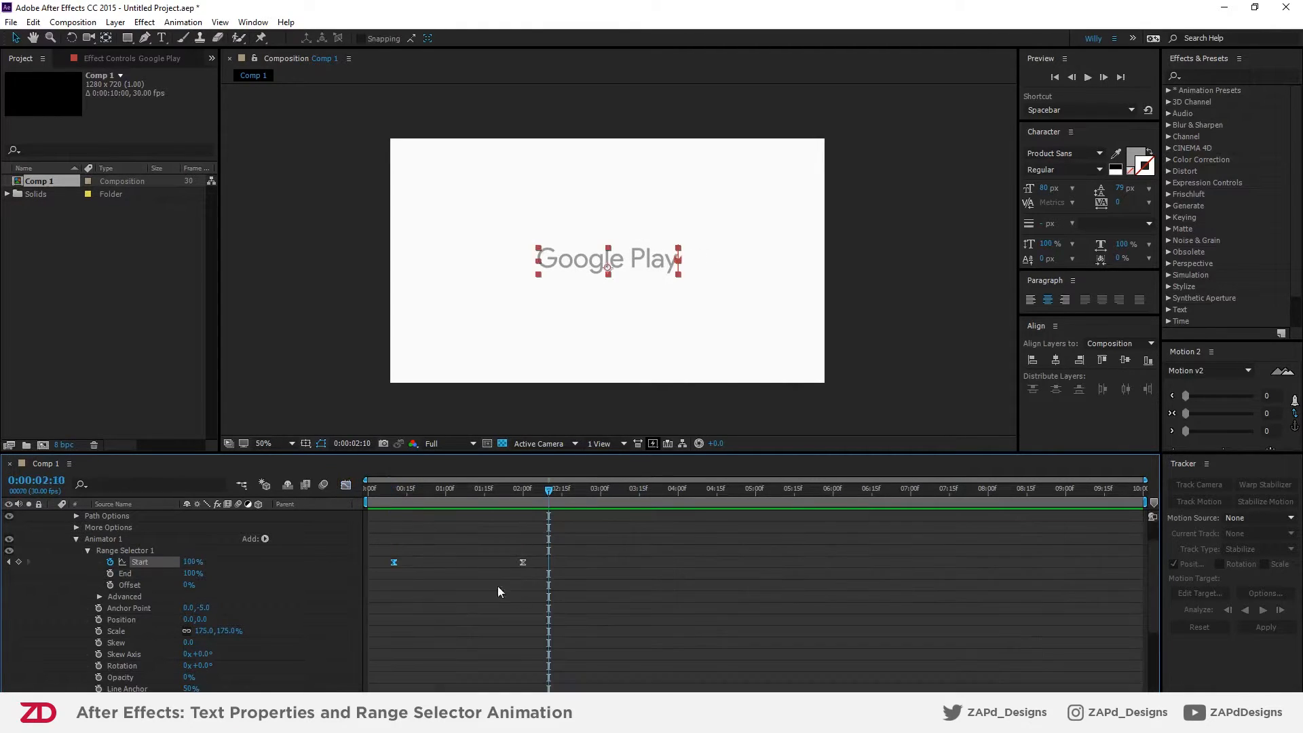
- Move the last Start keyframe to 0:00:01:15 and preview the faster animation
{"action": "left_click_drag", "start_coordinate": [523, 562], "coordinate": [486, 562]}
{"action": "left_click", "coordinate": [389, 490]}
{"action": "key", "text": "space"}
{"action": "key", "text": "space"}
- Set Animator 1's Scale to 130% and preview the text animation
{"action": "left_click", "coordinate": [224, 631]}
{"action": "type", "text": "130"}
{"action": "key", "text": "Return"}
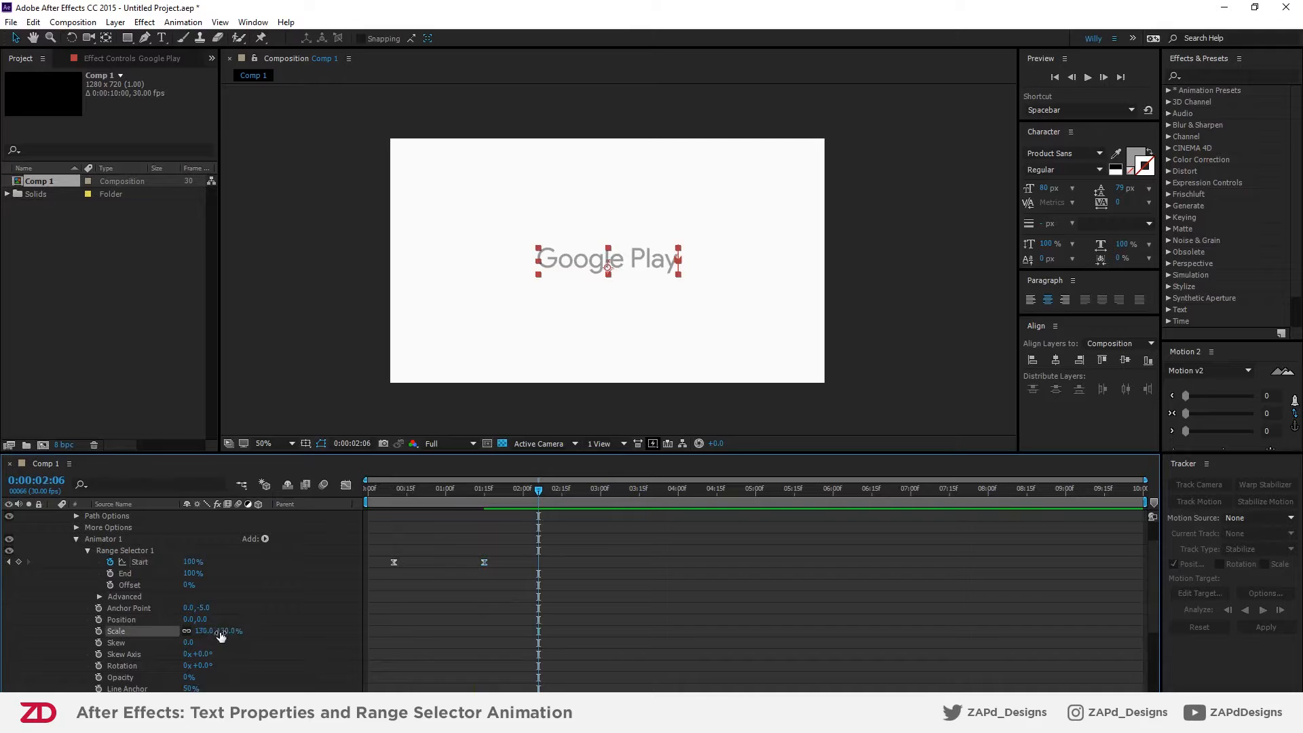
{"action": "left_click_drag", "start_coordinate": [380, 493], "coordinate": [376, 545]}
{"action": "key", "text": "space"}
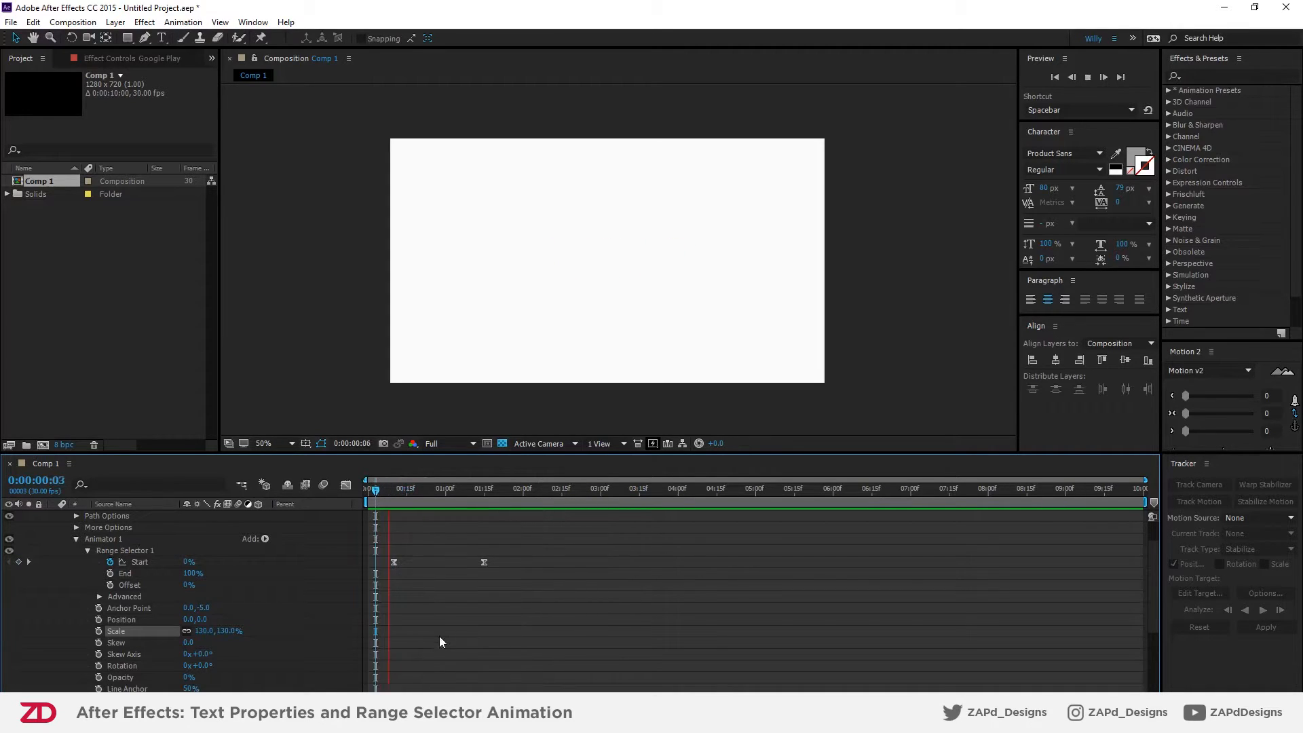
{"action": "key", "text": "space"}
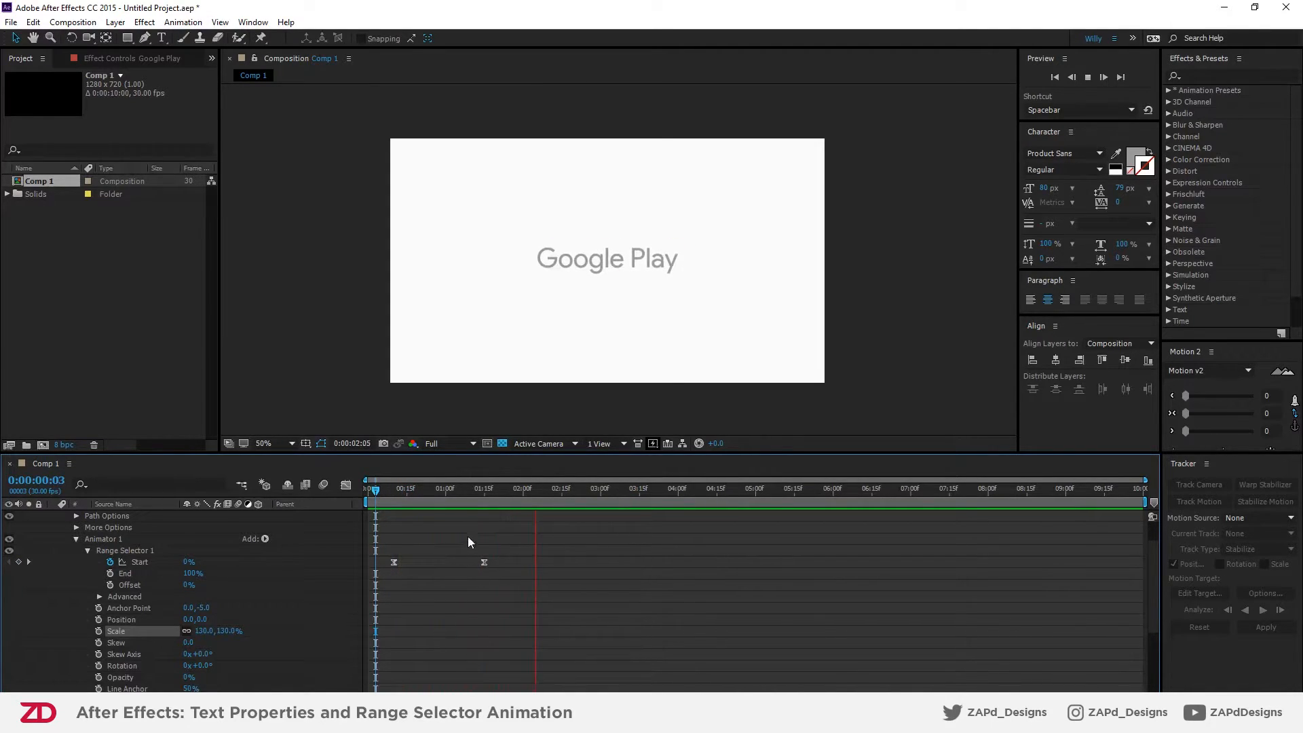
- Shorten the last Start keyframe's incoming ease in the speed graph to about 75.5% influence, previewing the motion
{"action": "left_click", "coordinate": [346, 486]}
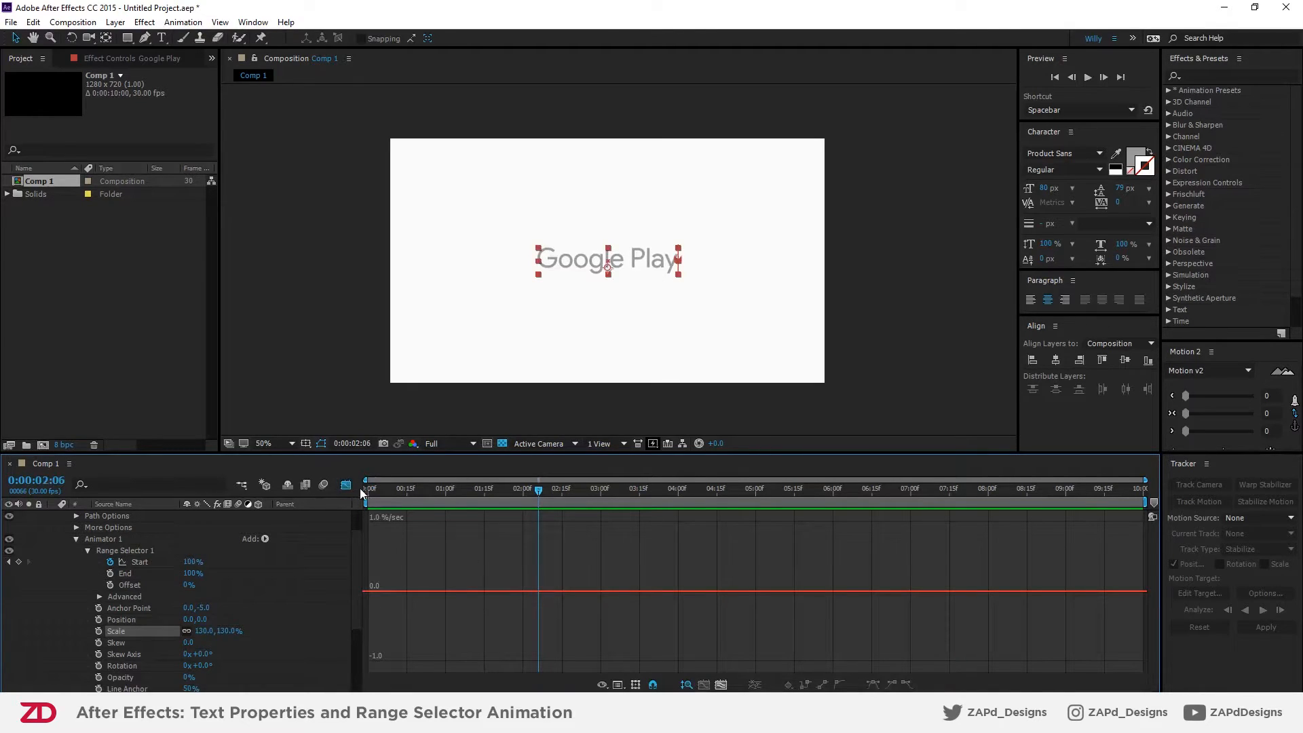
{"action": "left_click", "coordinate": [139, 562]}
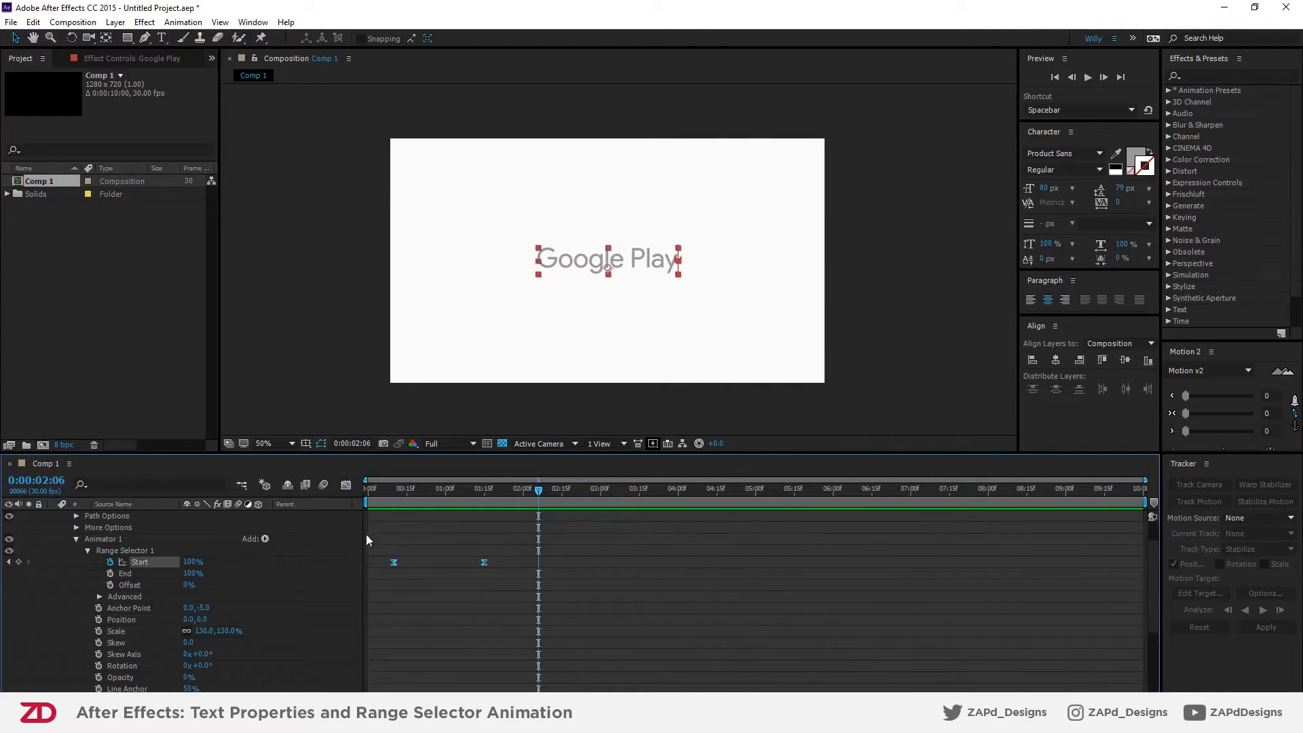
{"action": "left_click", "coordinate": [484, 661]}
{"action": "left_click_drag", "start_coordinate": [442, 662], "coordinate": [446, 662]}
{"action": "key", "text": "space"}
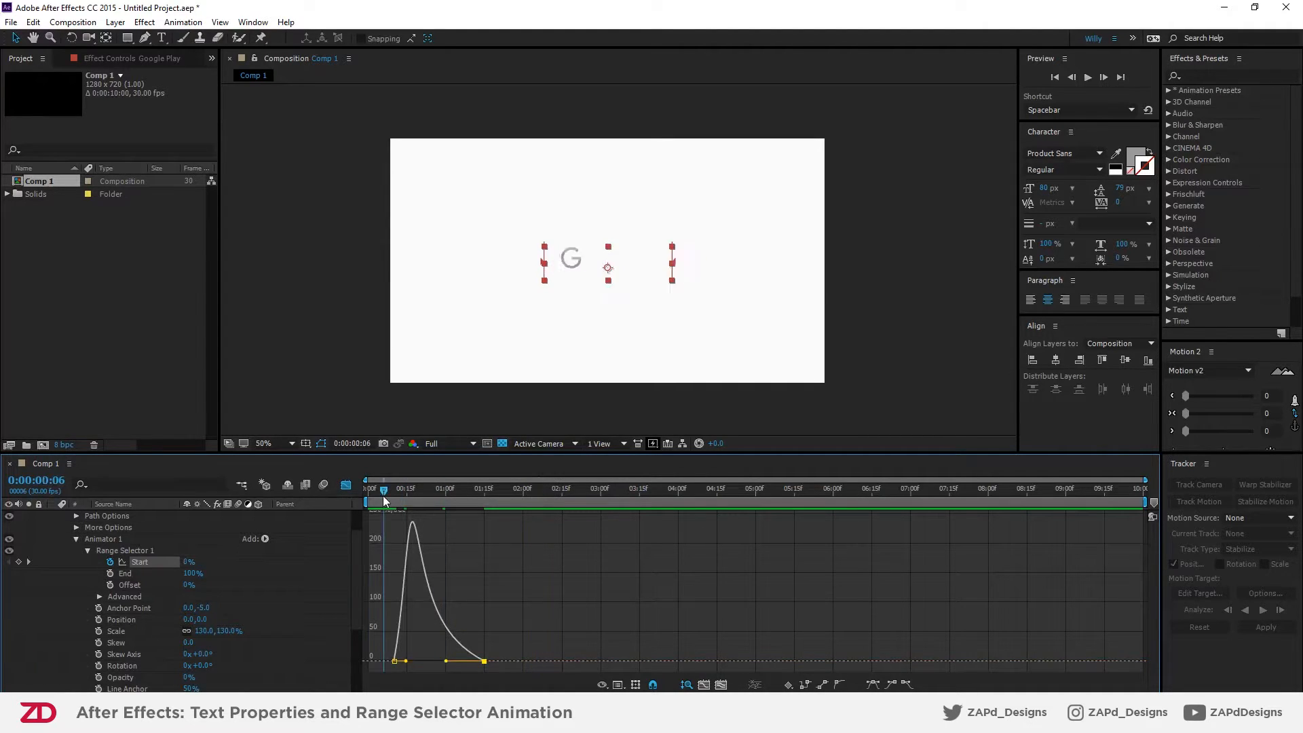
{"action": "key", "text": "space"}
{"action": "left_click_drag", "start_coordinate": [446, 662], "coordinate": [450, 661]}
{"action": "left_click", "coordinate": [396, 490]}
{"action": "key", "text": "space"}
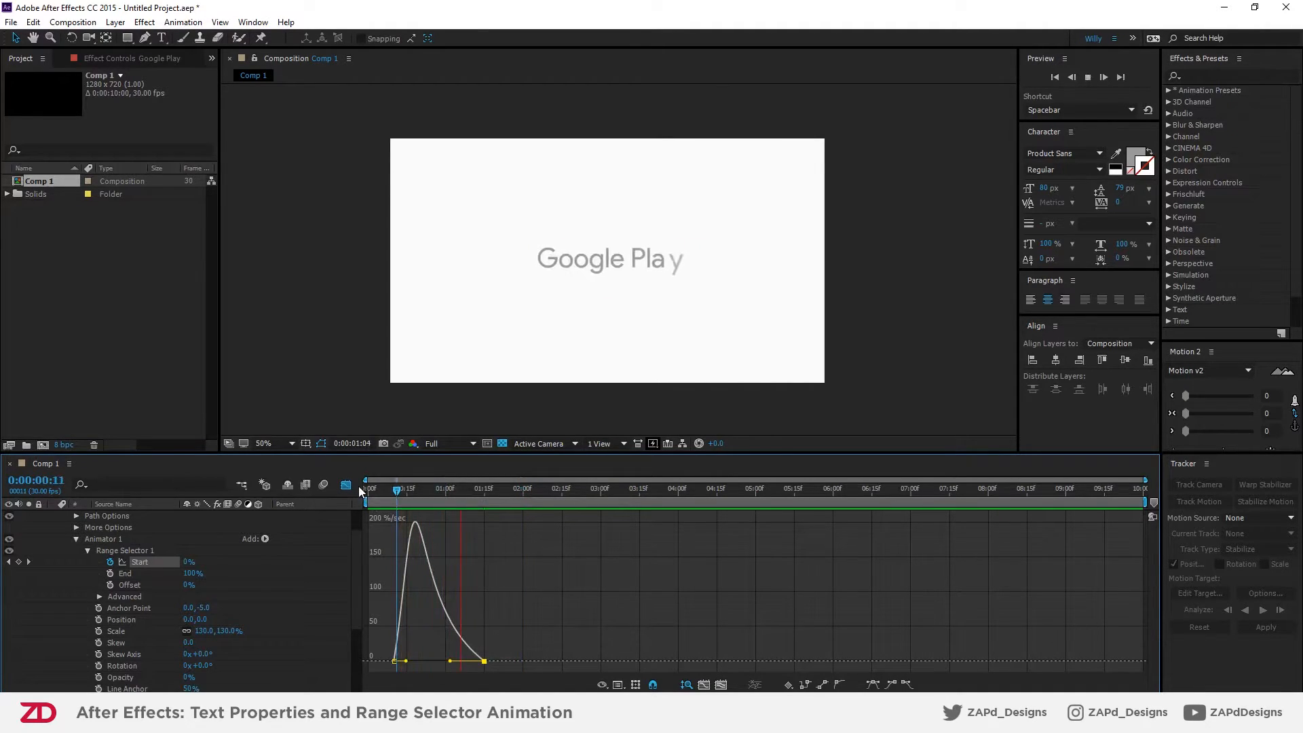
{"action": "left_click", "coordinate": [346, 485]}
- Set the incoming velocity influence of the Start keyframe at 0:00:01:15 to 80%
{"action": "right_click", "coordinate": [482, 563]}
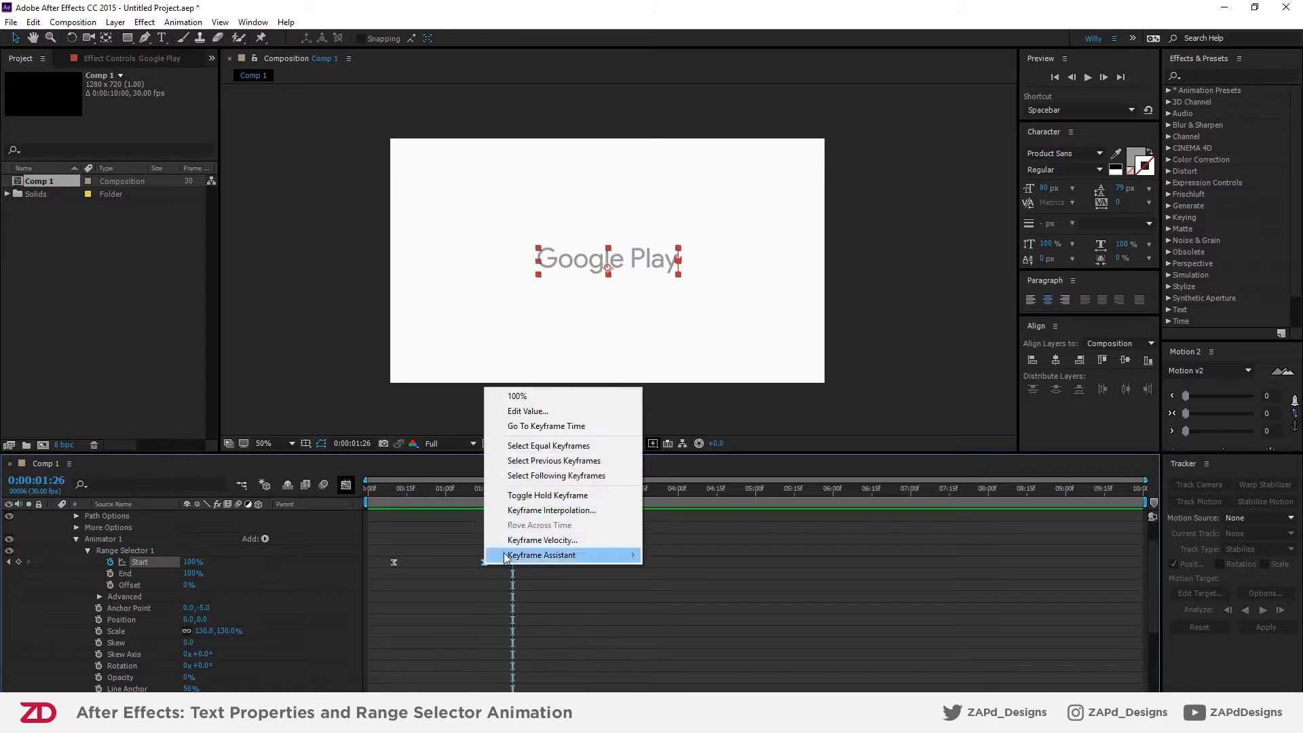
{"action": "left_click", "coordinate": [506, 534]}
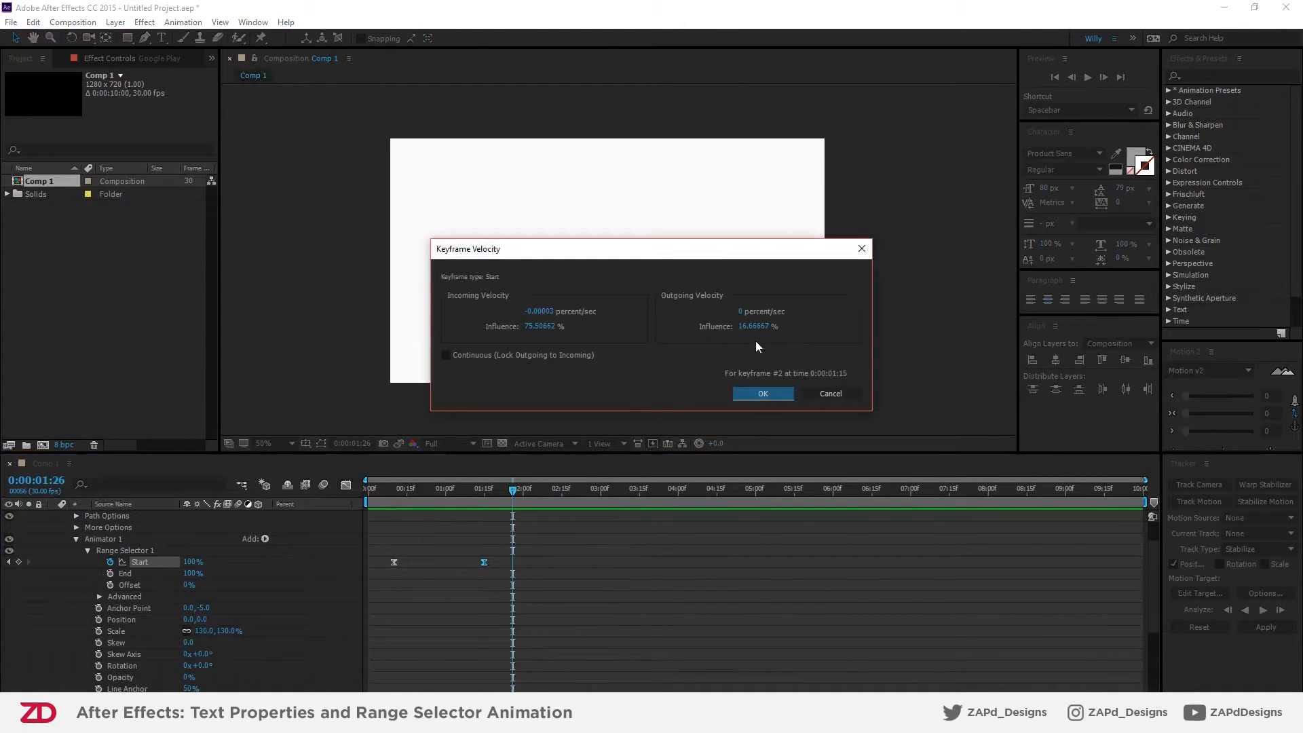
{"action": "left_click", "coordinate": [538, 327]}
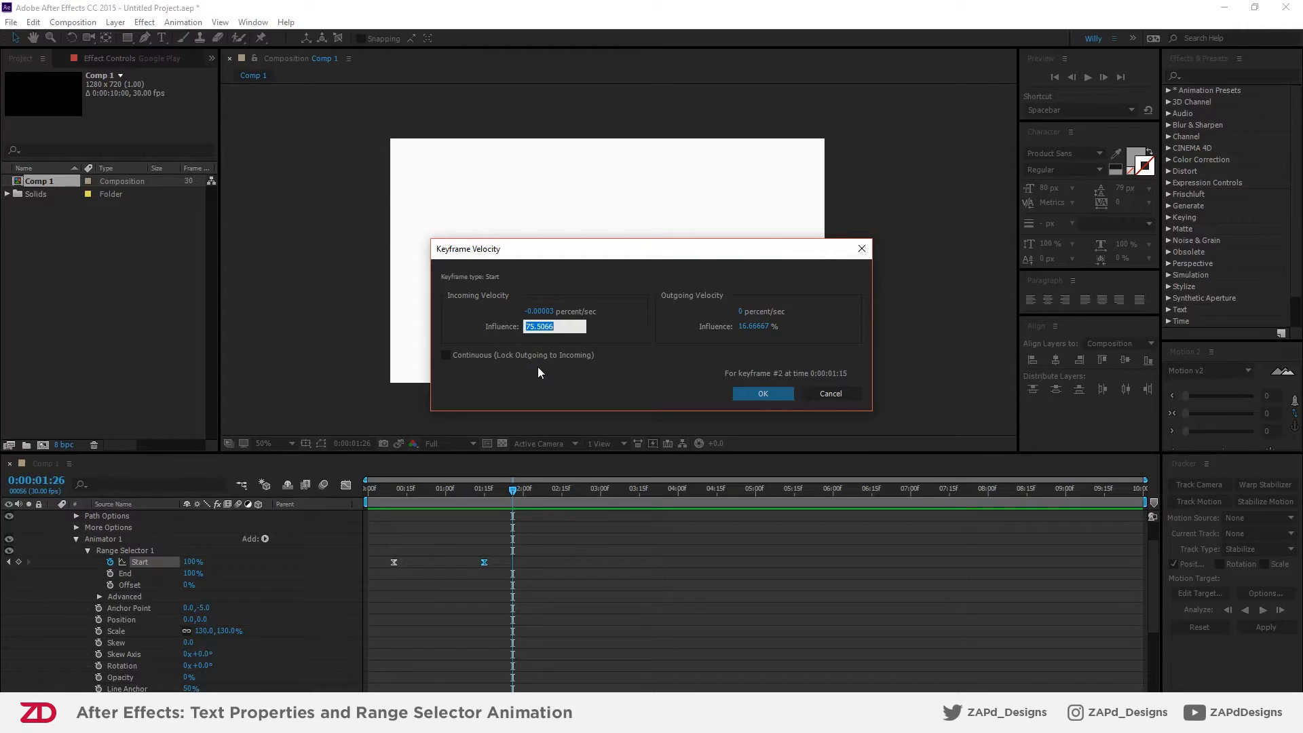
{"action": "key", "text": "Return"}
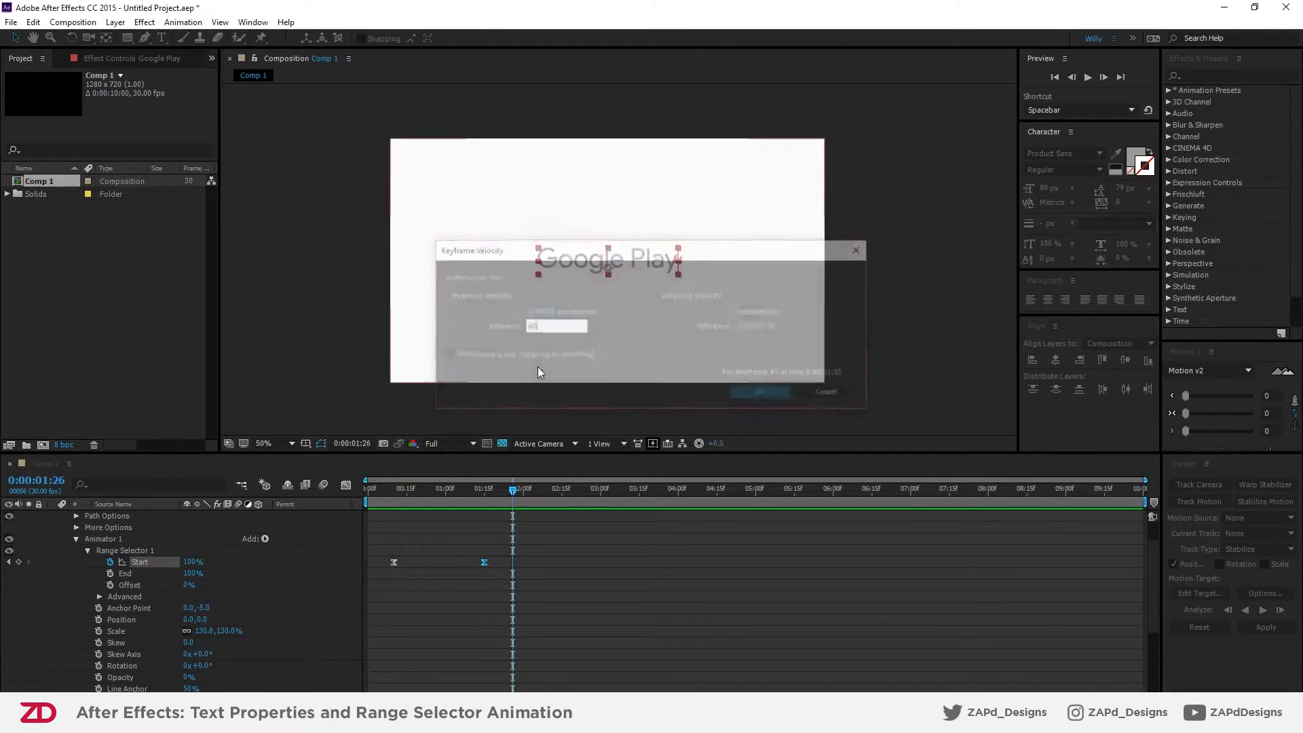
- Lower the outgoing velocity influence of the Start keyframe at 0:00:00:10 and preview the finished animation
{"action": "right_click", "coordinate": [393, 563]}
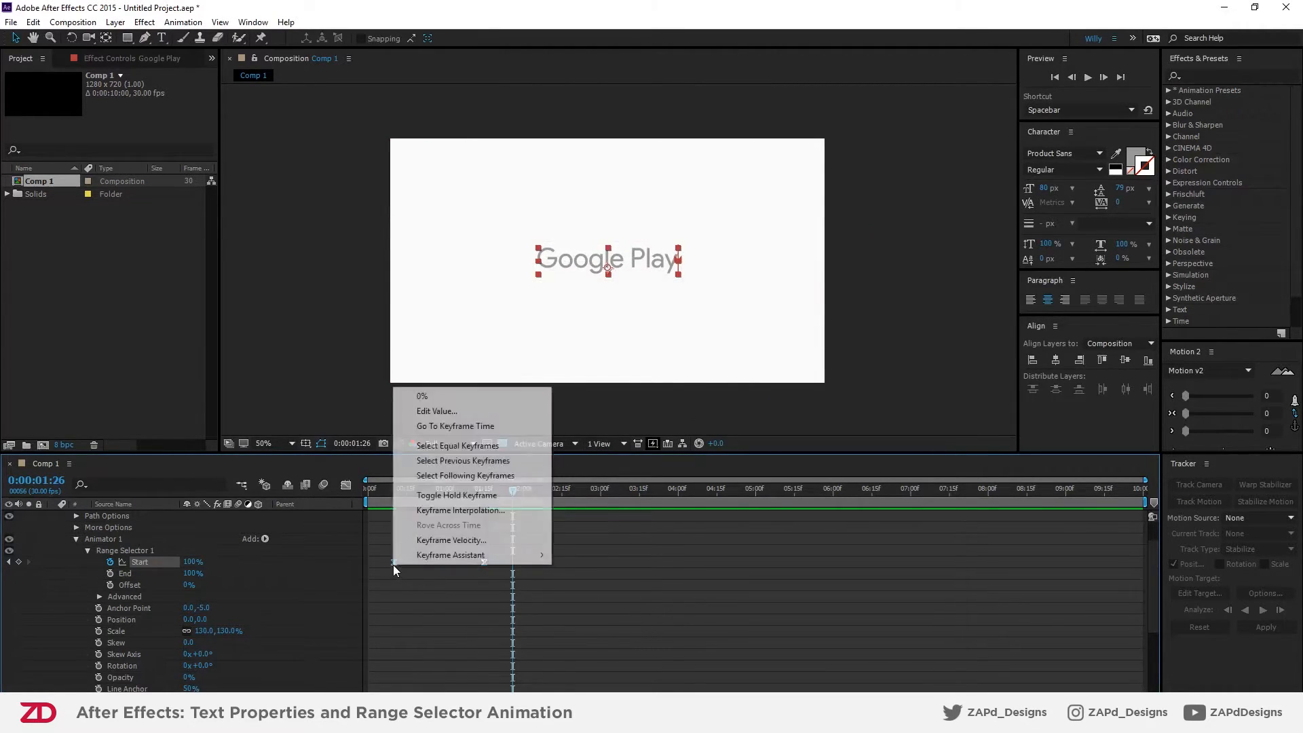
{"action": "left_click", "coordinate": [417, 536]}
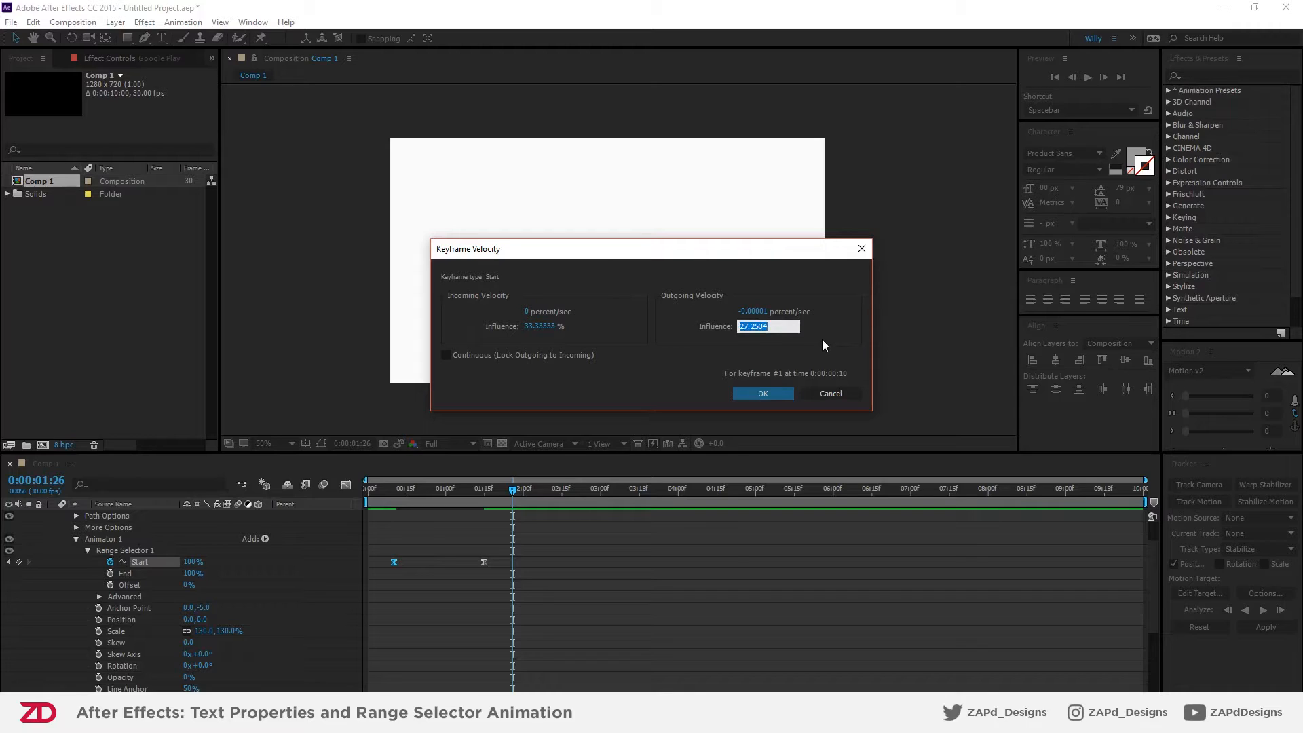
{"action": "type", "text": "0"}
{"action": "key", "text": "Return"}
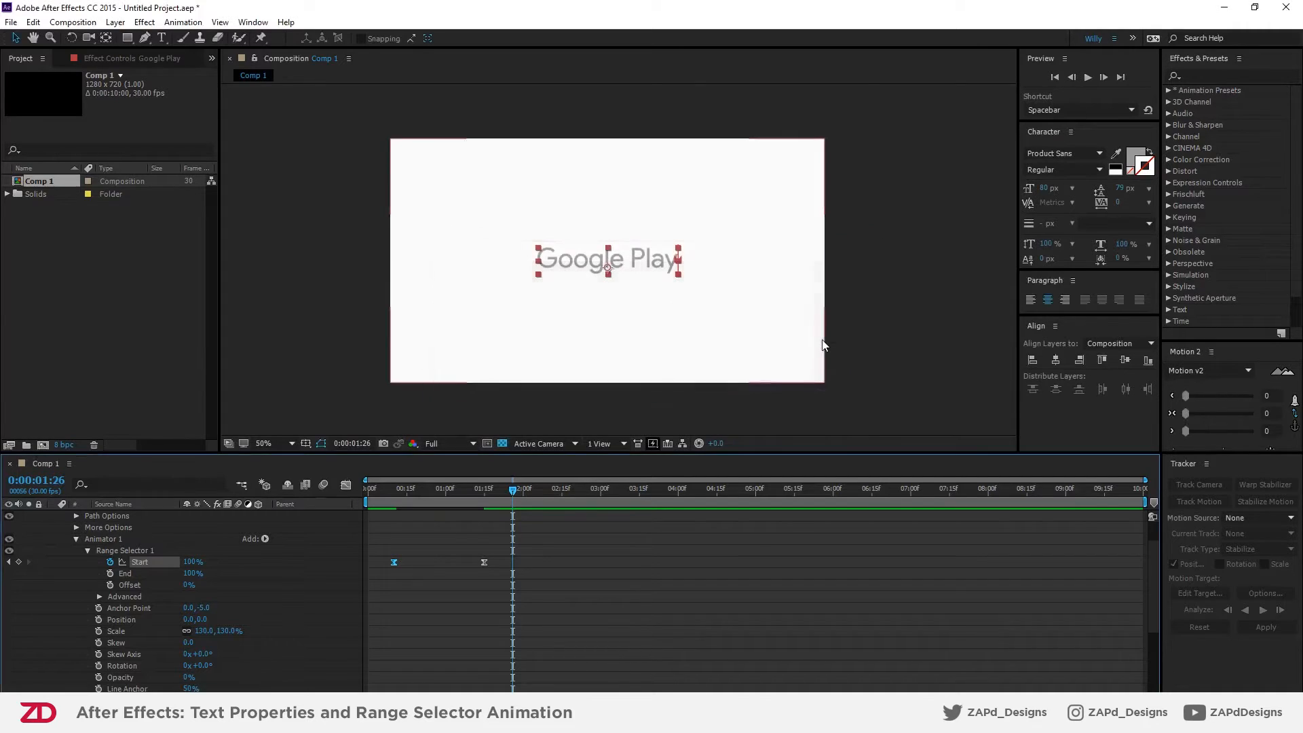
{"action": "left_click", "coordinate": [344, 487]}
{"action": "left_click", "coordinate": [344, 487]}
{"action": "key", "text": "space"}
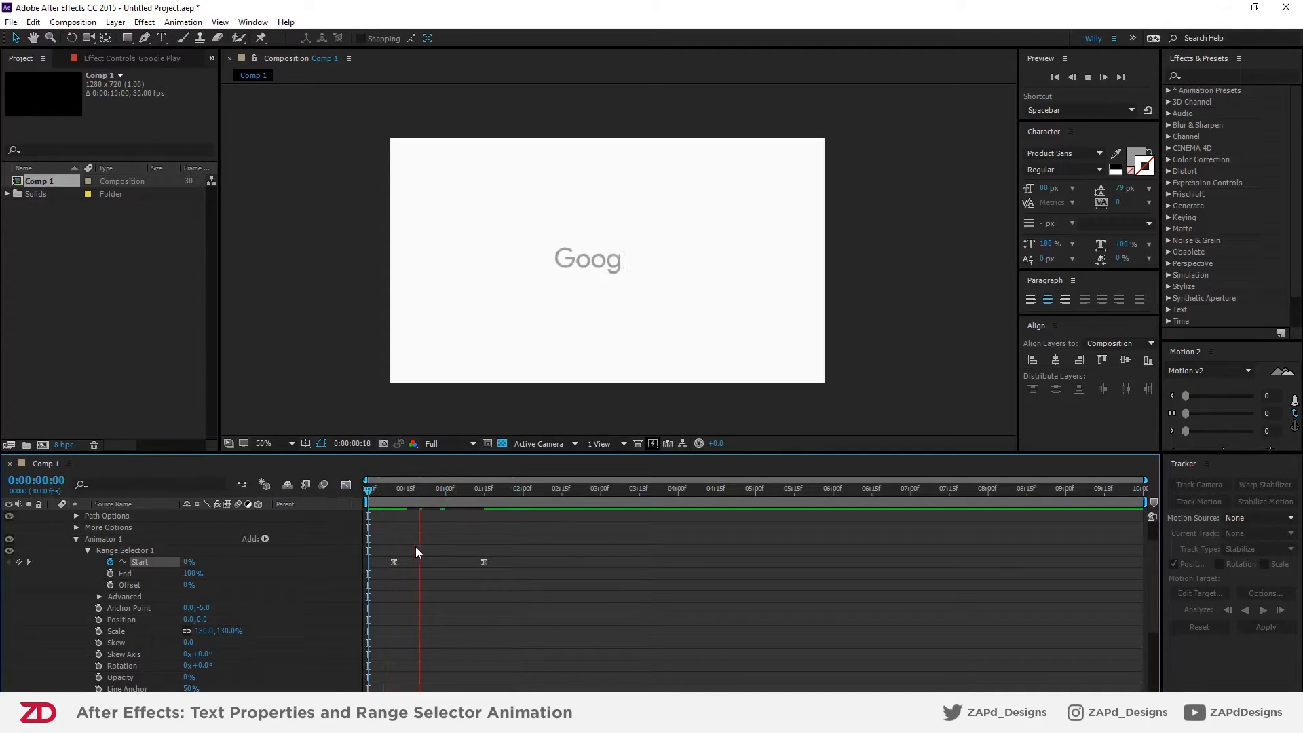
{"action": "key", "text": "space"}
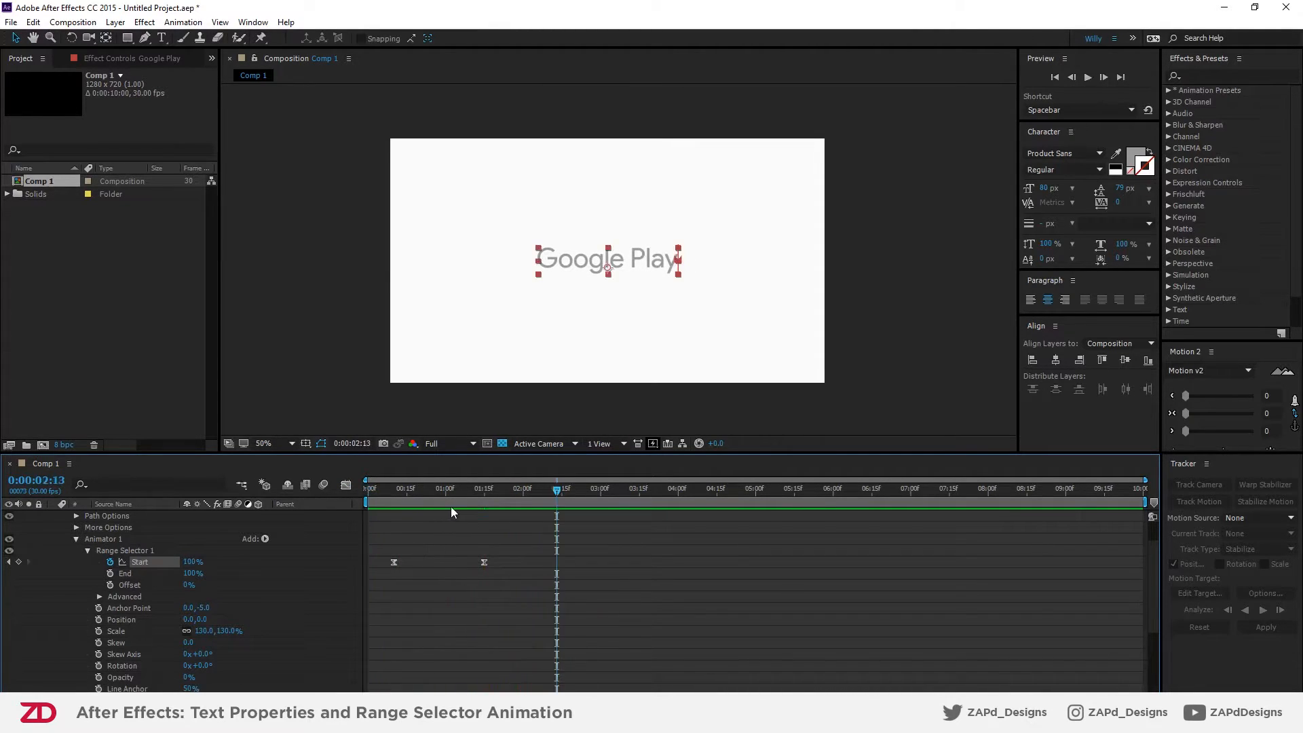
- Change the incoming velocity influence of the Start keyframe at 0:00:01:15 and preview the text animation
{"action": "right_click", "coordinate": [484, 562]}
{"action": "left_click", "coordinate": [536, 547]}
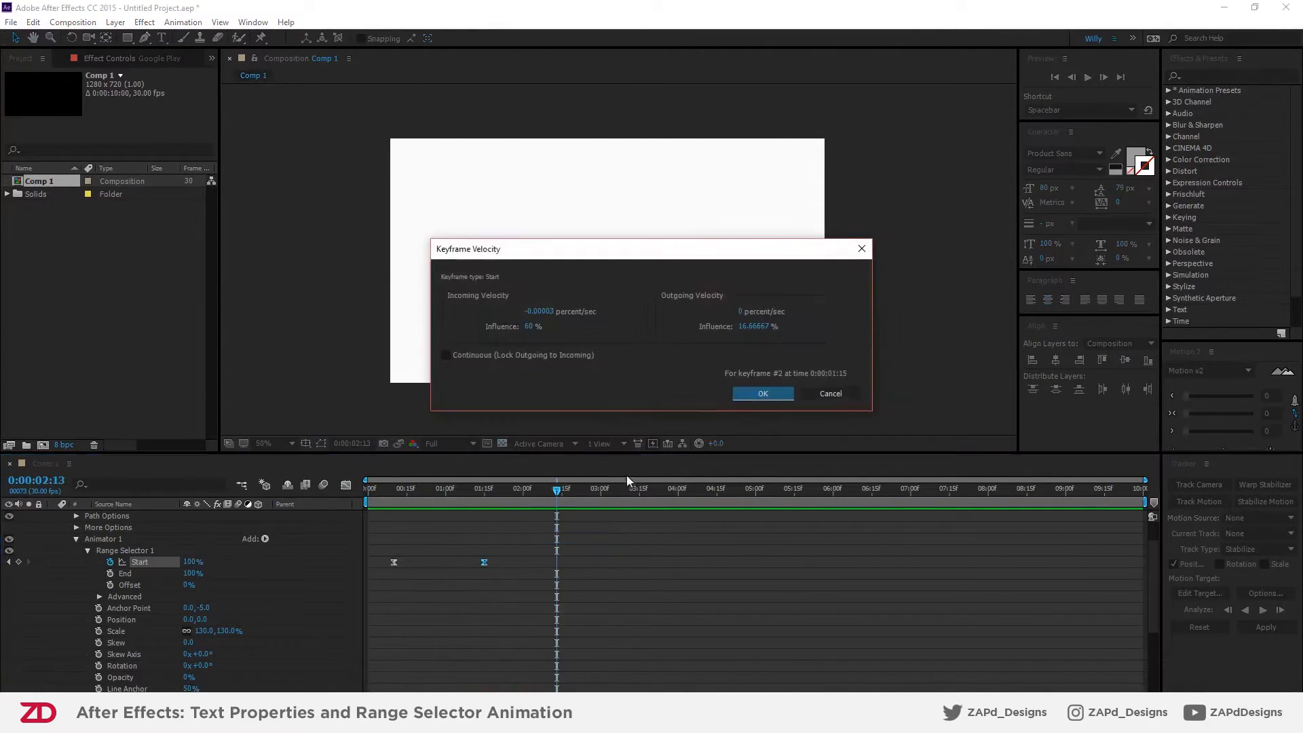
{"action": "left_click", "coordinate": [529, 326]}
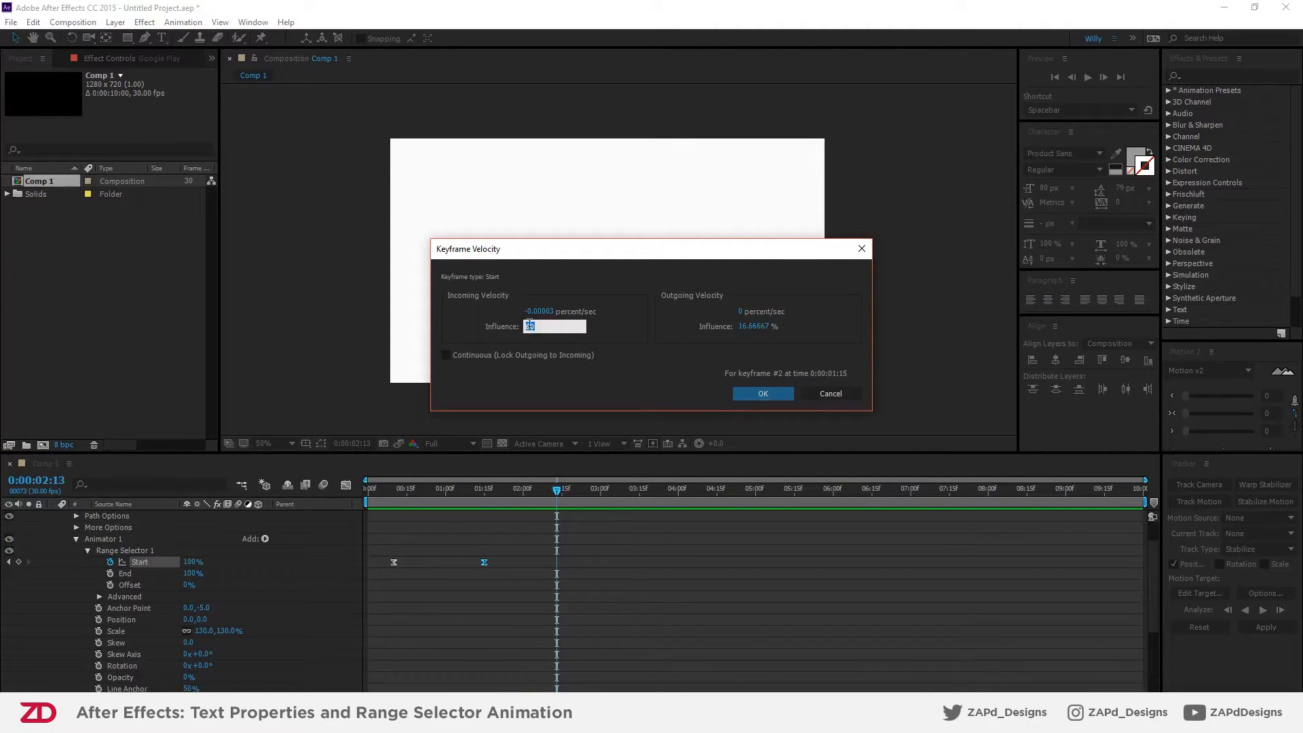
{"action": "type", "text": "7"}
{"action": "key", "text": "Return"}
{"action": "key", "text": "space"}
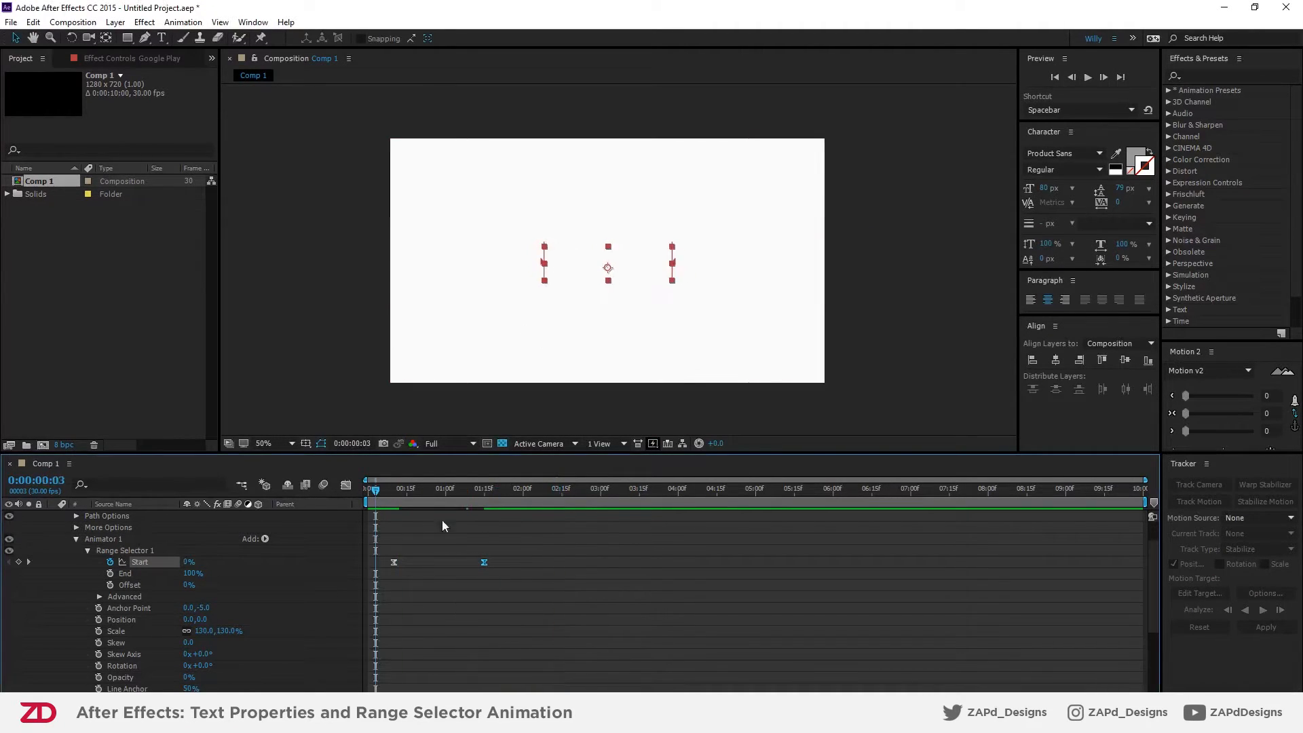
{"action": "key", "text": "space"}
{"action": "left_click_drag", "start_coordinate": [498, 508], "coordinate": [396, 501]}
- Try a longer outgoing ease and a shorter incoming ease in the Start speed graph, preview the motion, and undo both changes
{"action": "key", "text": "period"}
{"action": "key", "text": "shift+F3"}
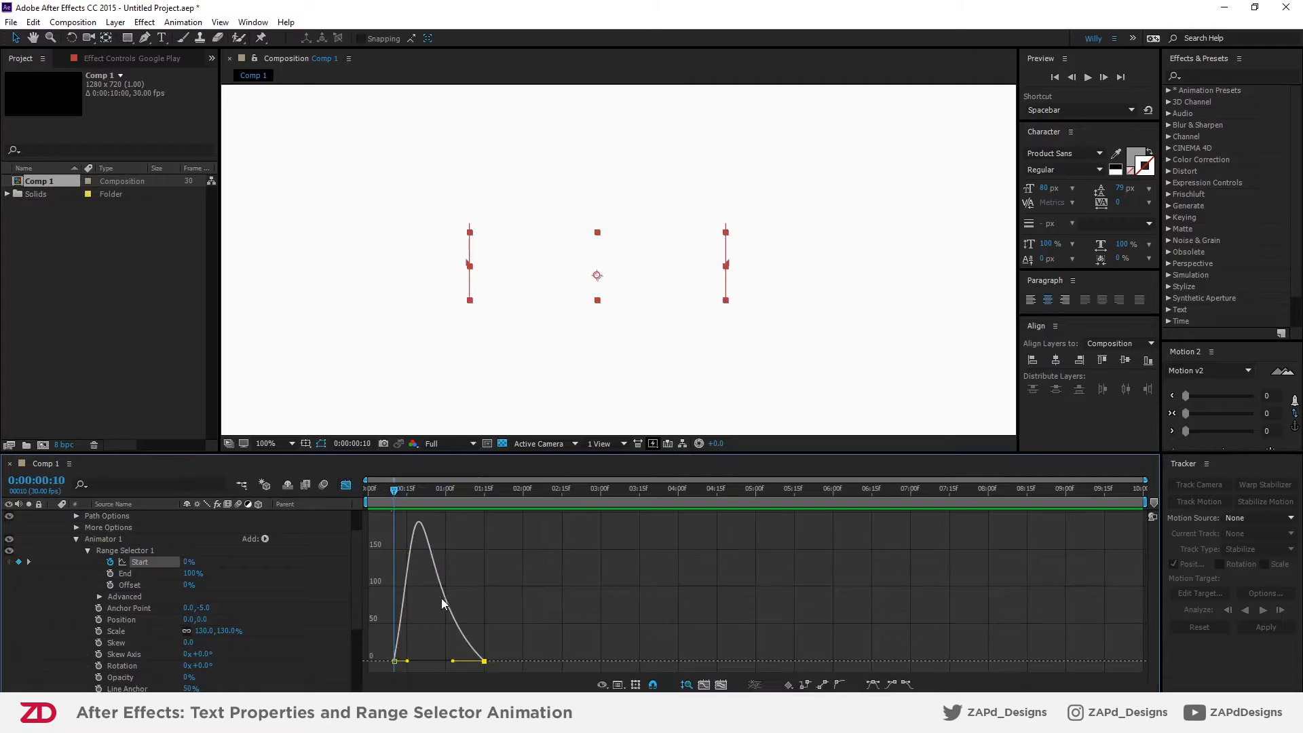
{"action": "left_click_drag", "start_coordinate": [407, 660], "coordinate": [427, 662]}
{"action": "left_click_drag", "start_coordinate": [506, 642], "coordinate": [466, 661]}
{"action": "key", "text": "space"}
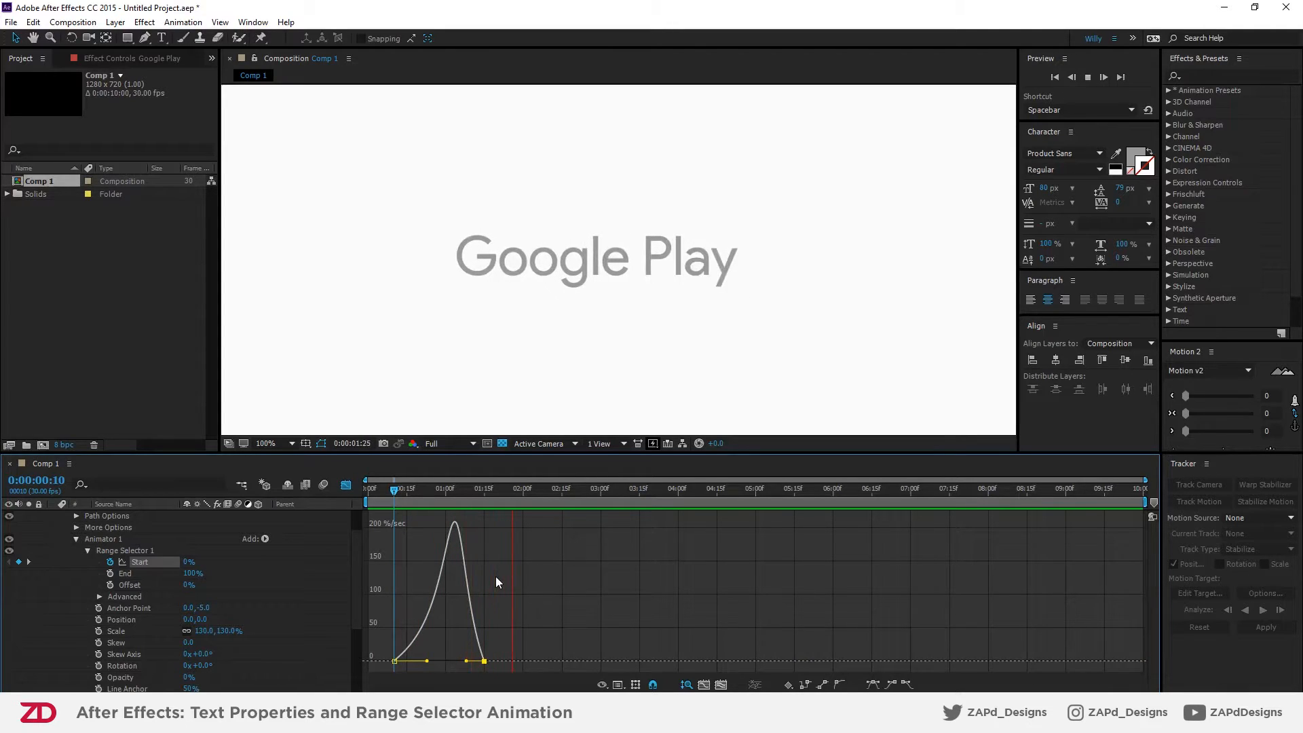
{"action": "key", "text": "space"}
{"action": "key", "text": "ctrl+z"}
{"action": "key", "text": "ctrl+z"}
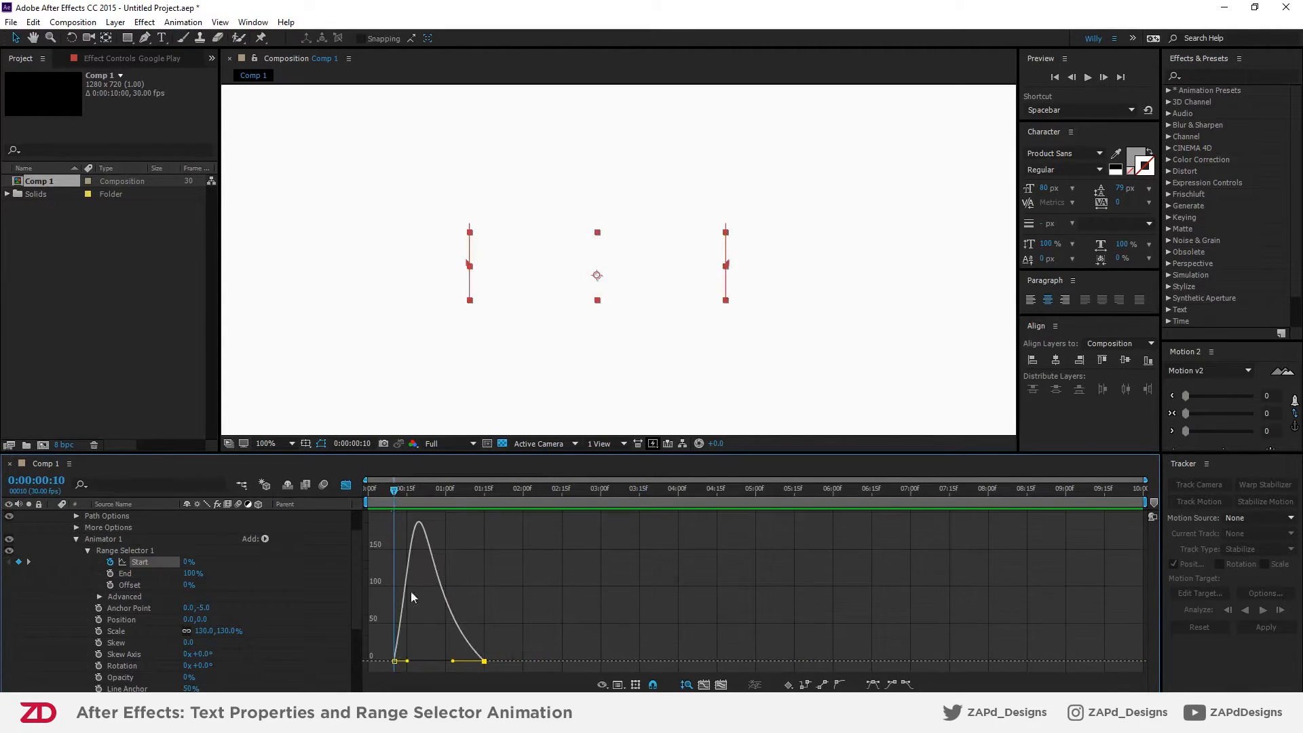
- Lengthen the first Start keyframe's outgoing ease in the speed graph and preview the animation
{"action": "left_click_drag", "start_coordinate": [412, 665], "coordinate": [425, 664]}
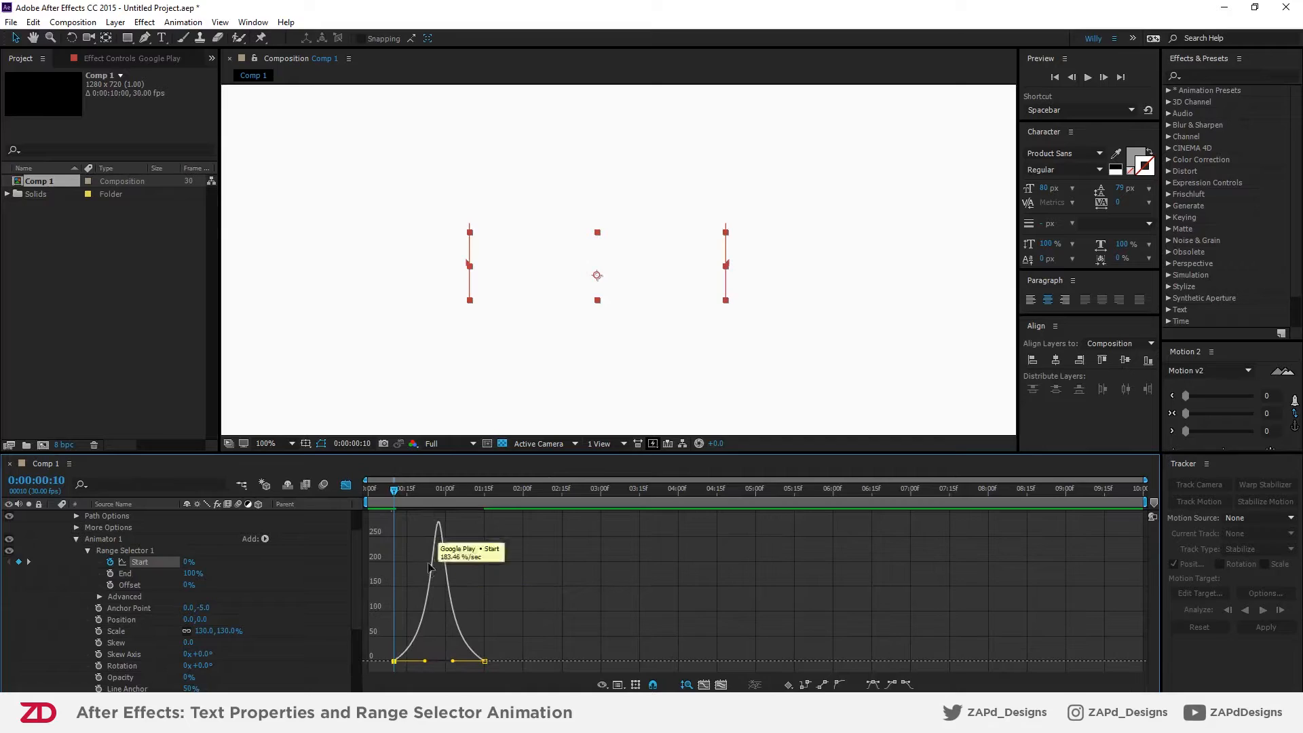
{"action": "key", "text": "space"}
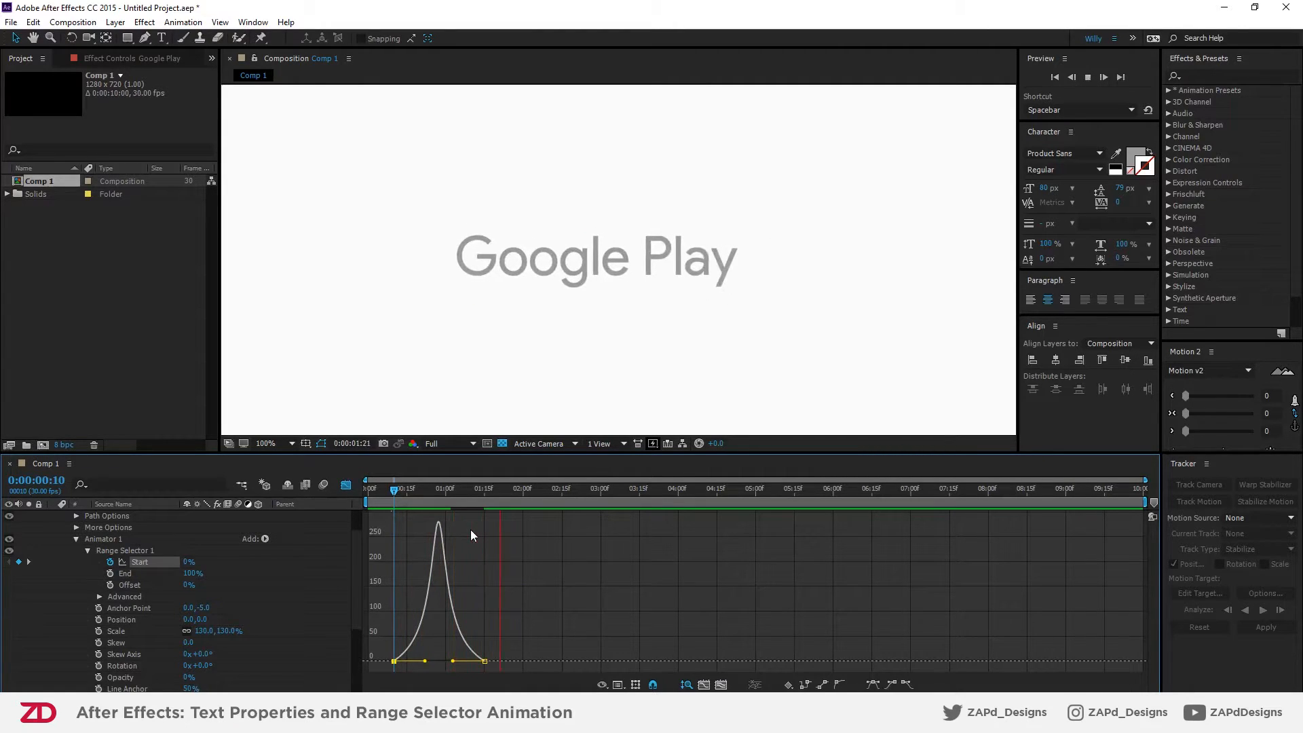
{"action": "left_click", "coordinate": [346, 484]}
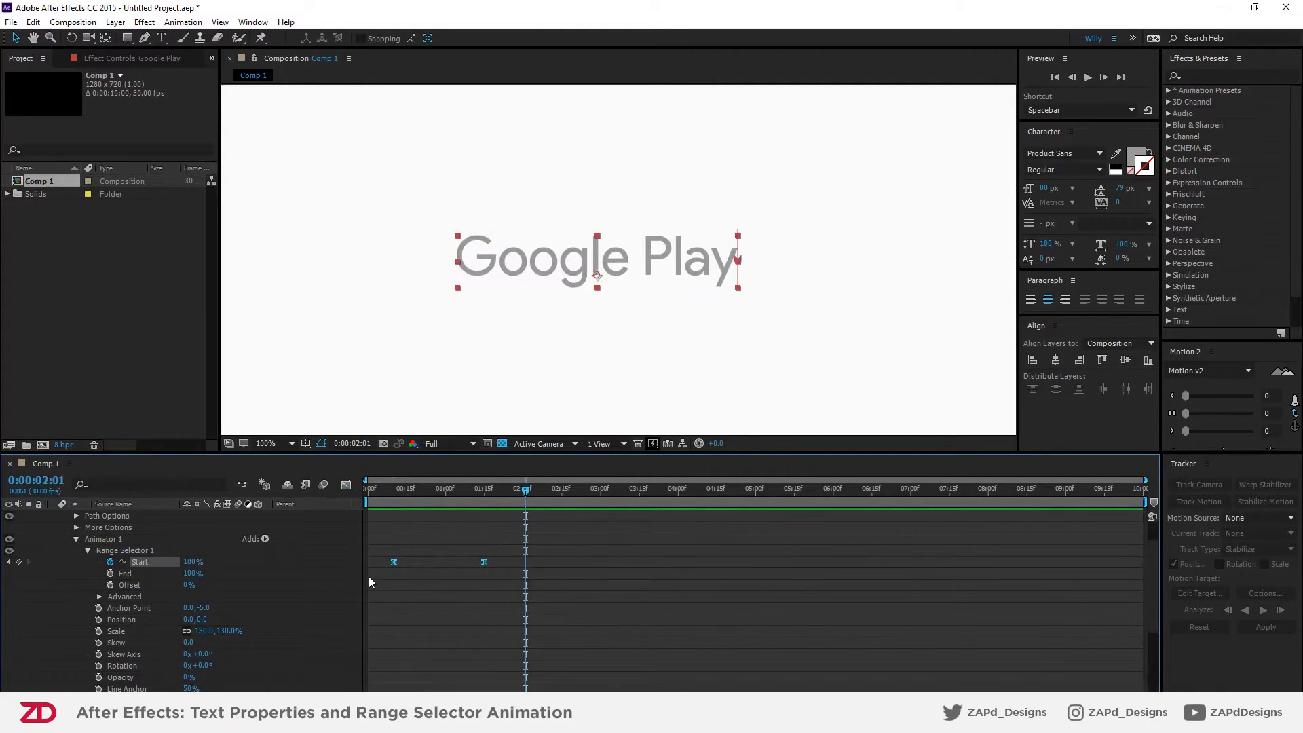
- Lengthen the last Start keyframe's incoming ease and shorten the first keyframe's outgoing ease in the speed graph
{"action": "key", "text": "shift+F3"}
{"action": "left_click", "coordinate": [484, 661]}
{"action": "left_click_drag", "start_coordinate": [470, 661], "coordinate": [447, 662]}
{"action": "left_click_drag", "start_coordinate": [376, 639], "coordinate": [411, 665]}
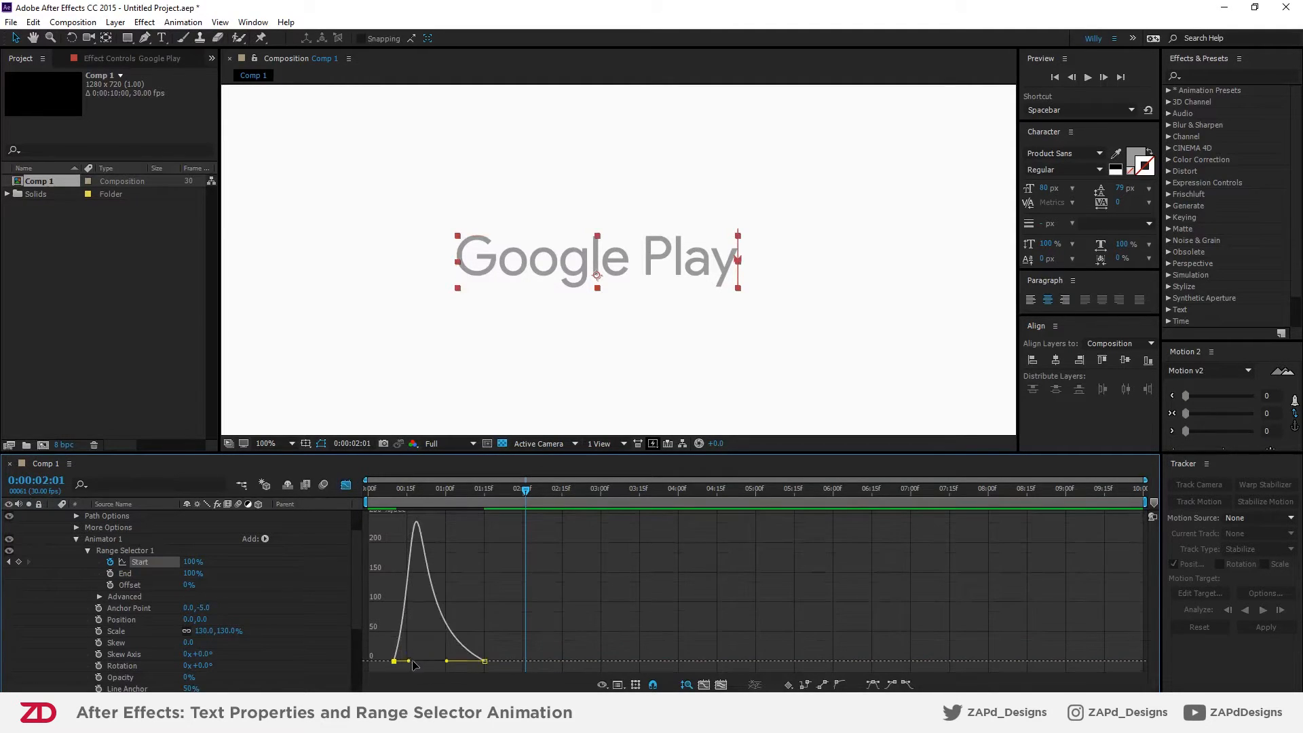
- Reapply Easy Ease to both Start keyframes and set the incoming velocity influence at 0:00:01:15 to 80%
{"action": "key", "text": "F9"}
{"action": "left_click", "coordinate": [345, 484]}
{"action": "right_click", "coordinate": [486, 566]}
{"action": "left_click", "coordinate": [519, 541]}
{"action": "left_click", "coordinate": [541, 327]}
{"action": "type", "text": "80"}
{"action": "key", "text": "Return"}
- Set the outgoing velocity influence of the Start keyframe at 0:00:00:10 to 80% and preview the animation
{"action": "right_click", "coordinate": [396, 564]}
{"action": "left_click", "coordinate": [409, 558]}
{"action": "left_click", "coordinate": [754, 327]}
{"action": "type", "text": "80"}
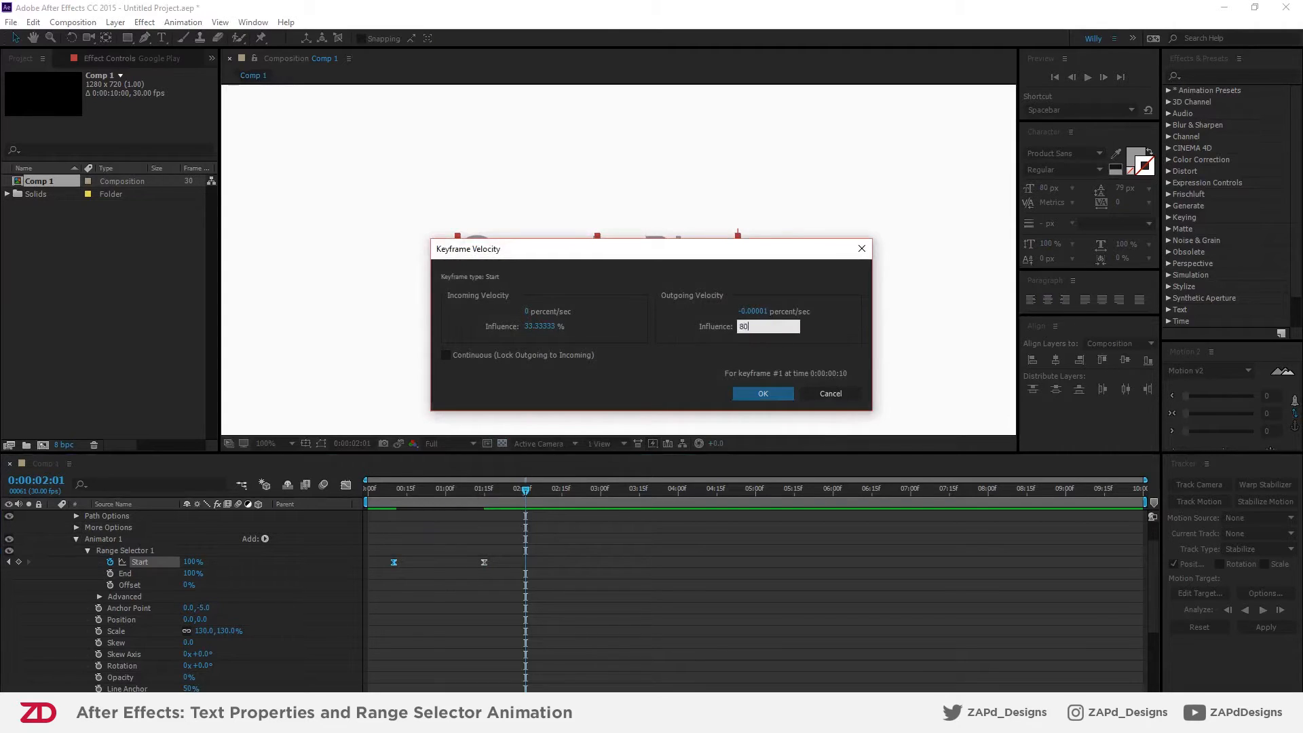
{"action": "key", "text": "Return"}
{"action": "left_click_drag", "start_coordinate": [495, 490], "coordinate": [443, 491]}
{"action": "left_click", "coordinate": [377, 488]}
{"action": "key", "text": "space"}
{"action": "key", "text": "space"}
- Set the outgoing velocity influence of the first Start keyframe to 60%
{"action": "right_click", "coordinate": [394, 563]}
{"action": "left_click", "coordinate": [419, 540]}
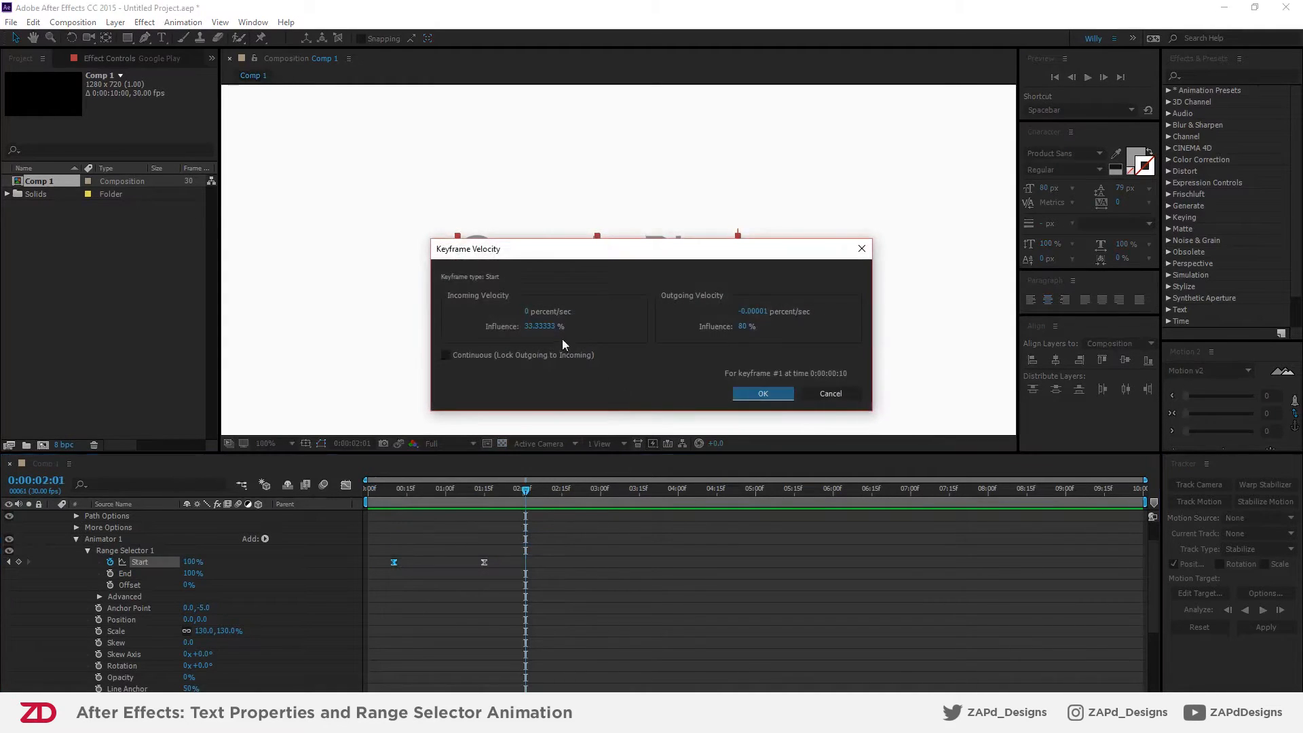
{"action": "left_click", "coordinate": [741, 326]}
{"action": "type", "text": "60"}
{"action": "key", "text": "Return"}
- Set the incoming velocity influence of the Start keyframe at 0:00:01:15 to 65% and preview the animation
{"action": "right_click", "coordinate": [484, 563]}
{"action": "left_click", "coordinate": [529, 541]}
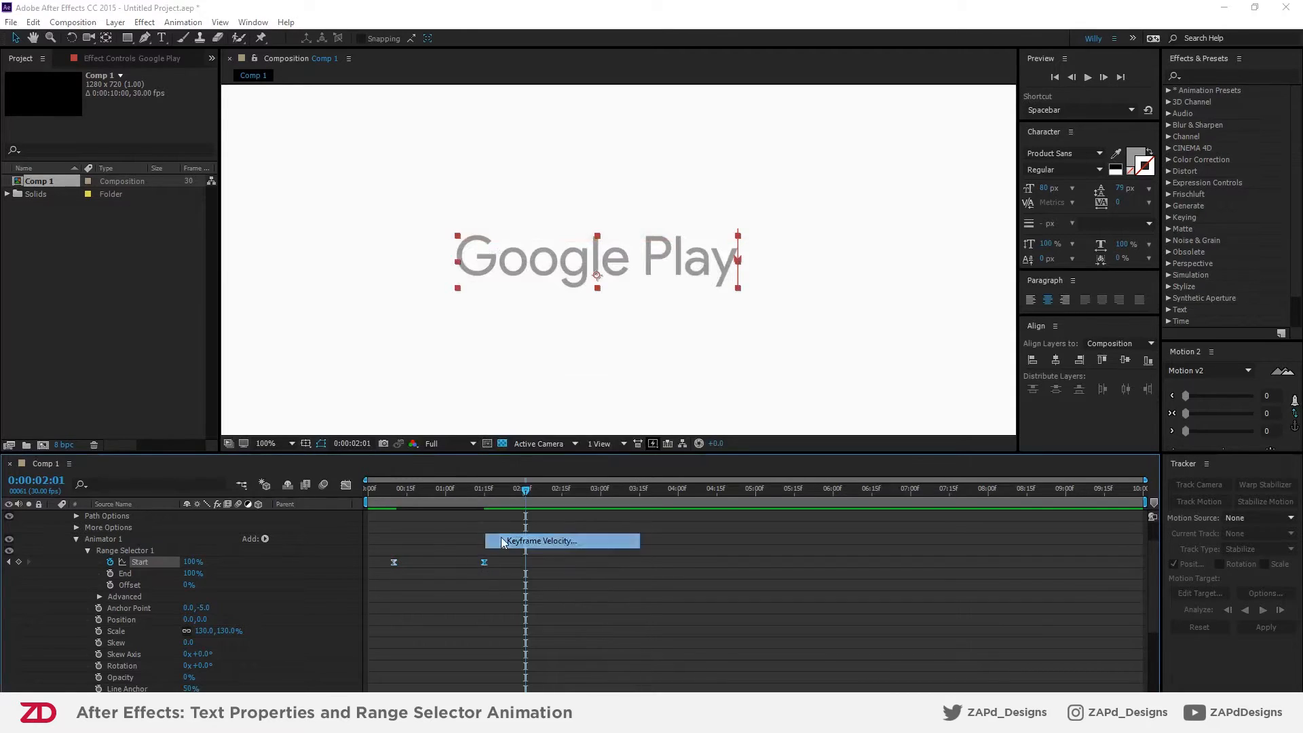
{"action": "left_click", "coordinate": [753, 326]}
{"action": "left_click", "coordinate": [531, 326]}
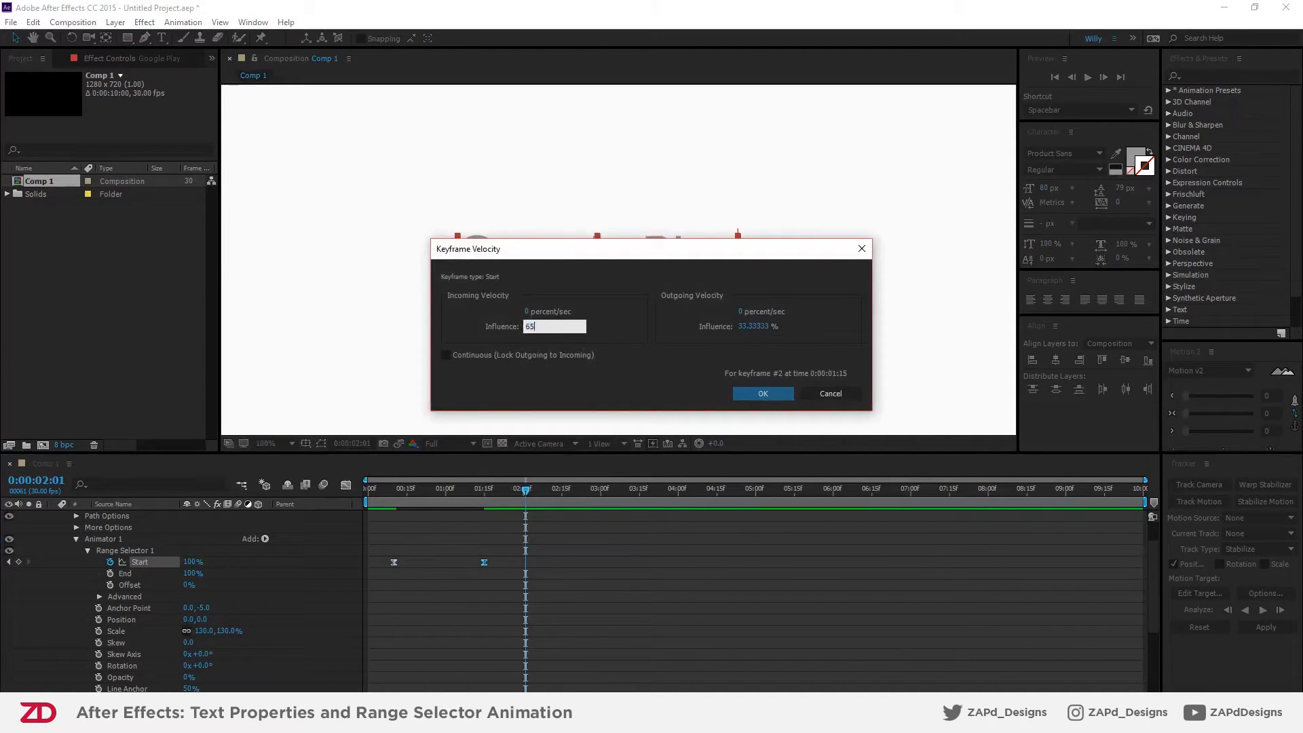
{"action": "key", "text": "Return"}
{"action": "key", "text": "space"}
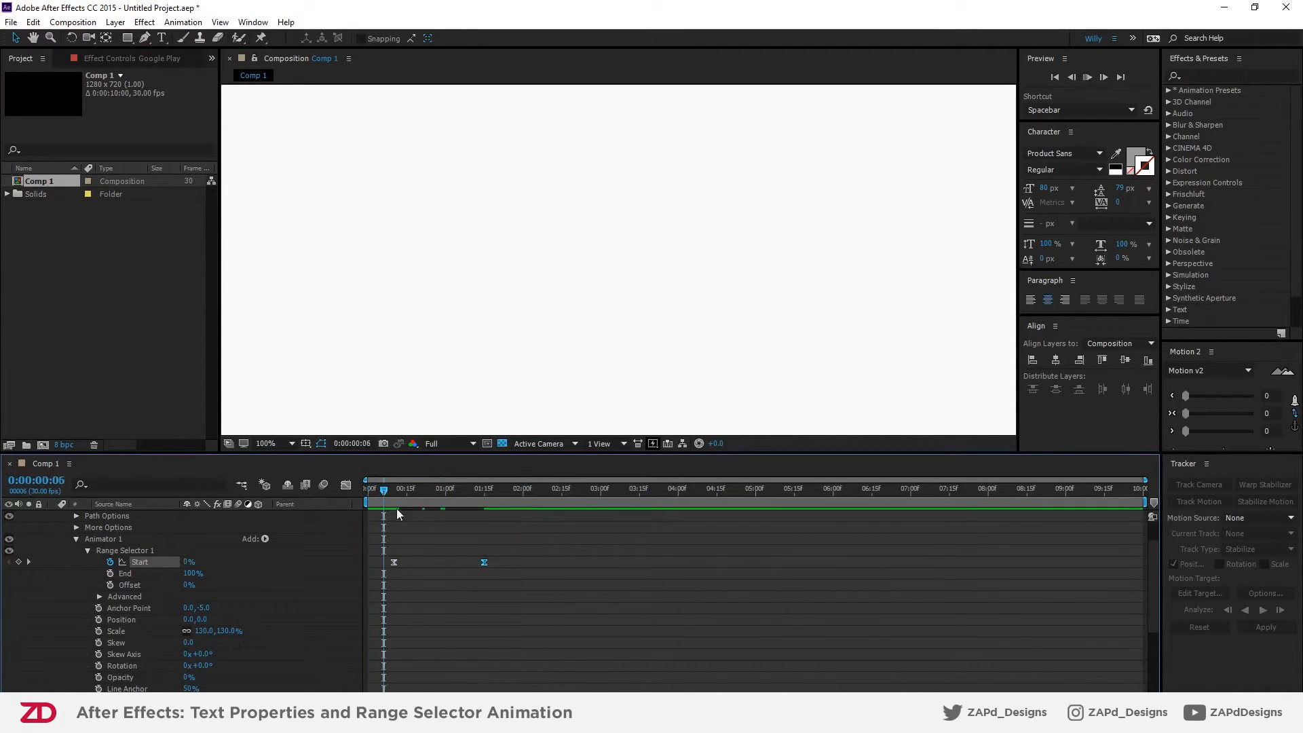
{"action": "key", "text": "space"}
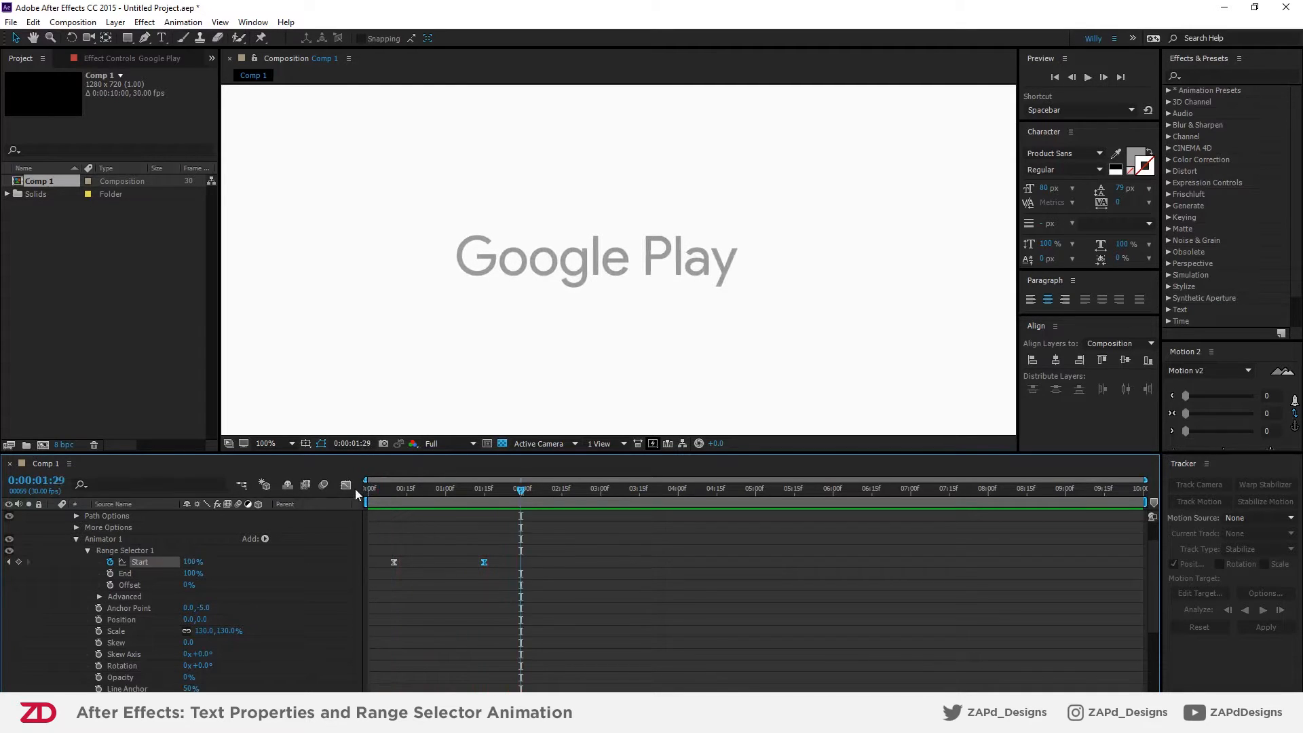
- Examine the Start speed graph, Animator 1's property values, and the frames where the text begins to appear
{"action": "left_click", "coordinate": [346, 485]}
{"action": "scroll", "coordinate": [643, 283], "scroll_direction": "down", "scroll_amount": 1}
{"action": "left_click", "coordinate": [346, 484]}
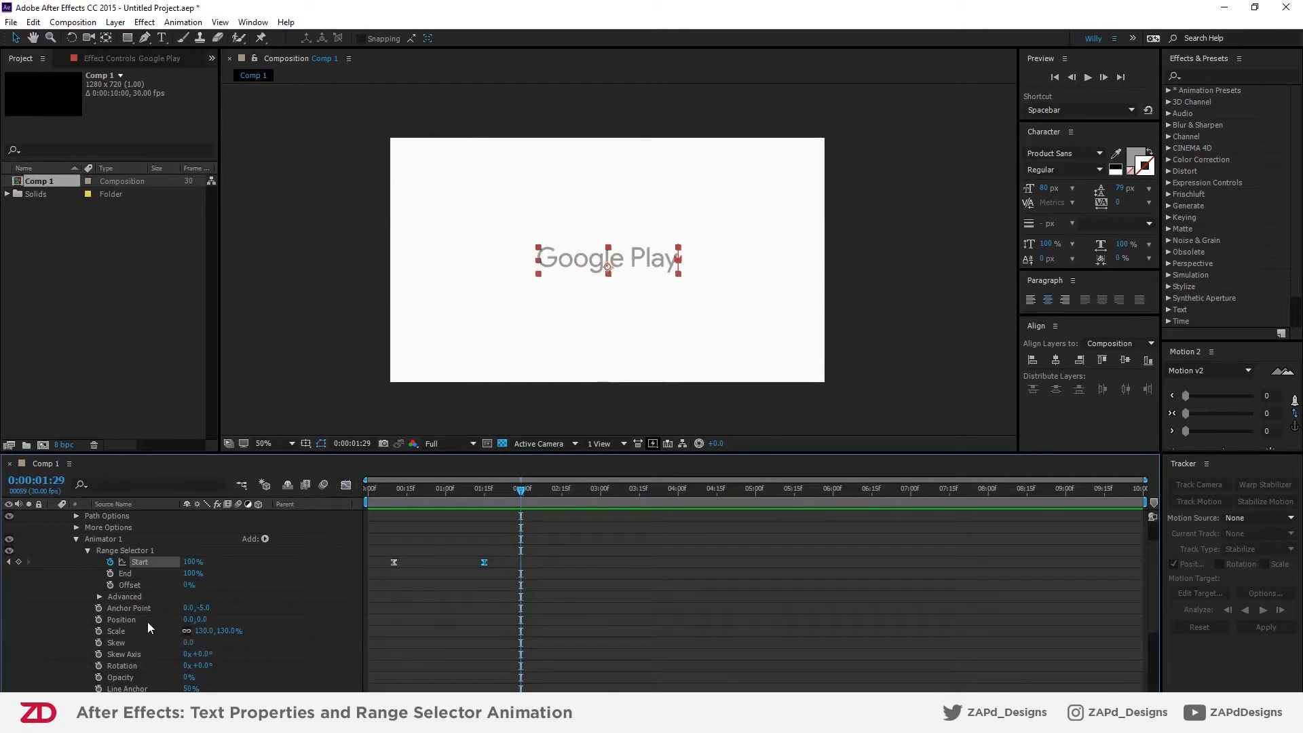
{"action": "scroll", "coordinate": [140, 604], "scroll_direction": "down", "scroll_amount": 1}
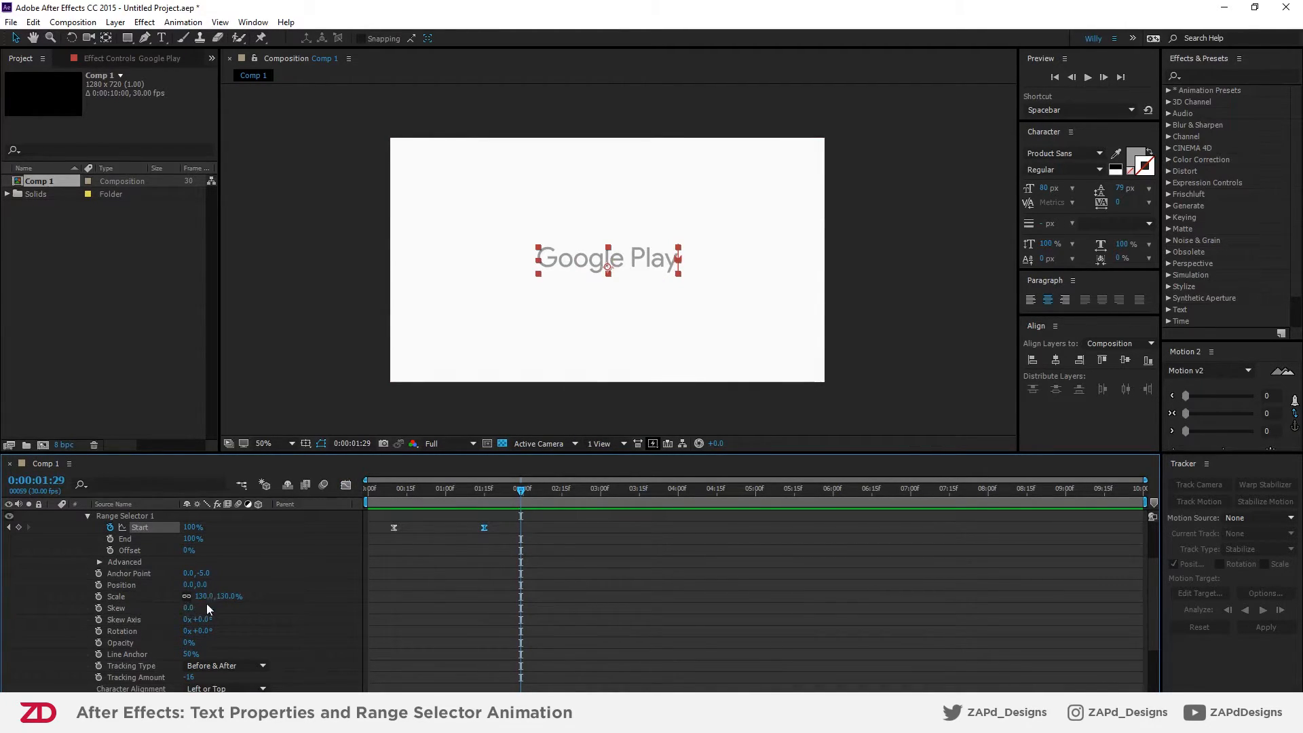
{"action": "scroll", "coordinate": [238, 594], "scroll_direction": "up", "scroll_amount": 1}
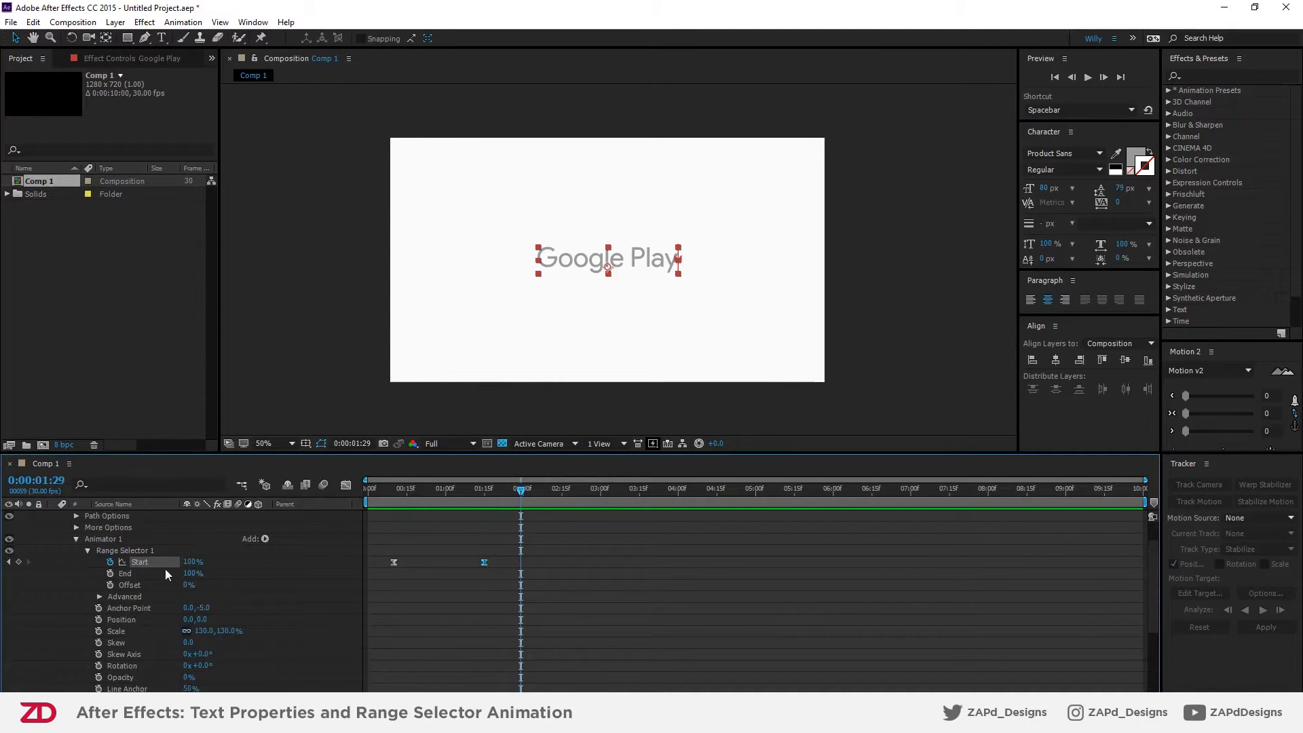
{"action": "left_click", "coordinate": [396, 488]}
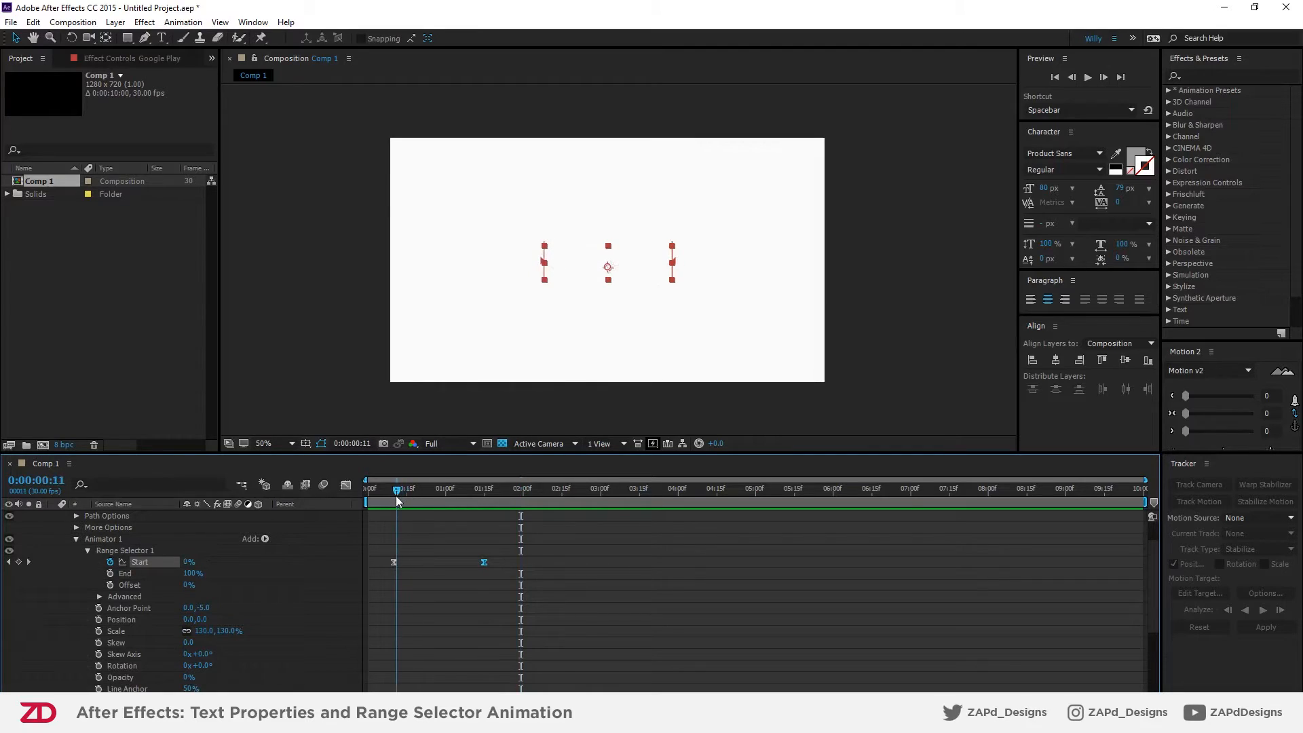
{"action": "mouse_move", "coordinate": [399, 492]}
{"action": "left_mouse_down"}
{"action": "mouse_move", "coordinate": [520, 493]}
{"action": "mouse_move", "coordinate": [397, 493]}
{"action": "left_mouse_up"}
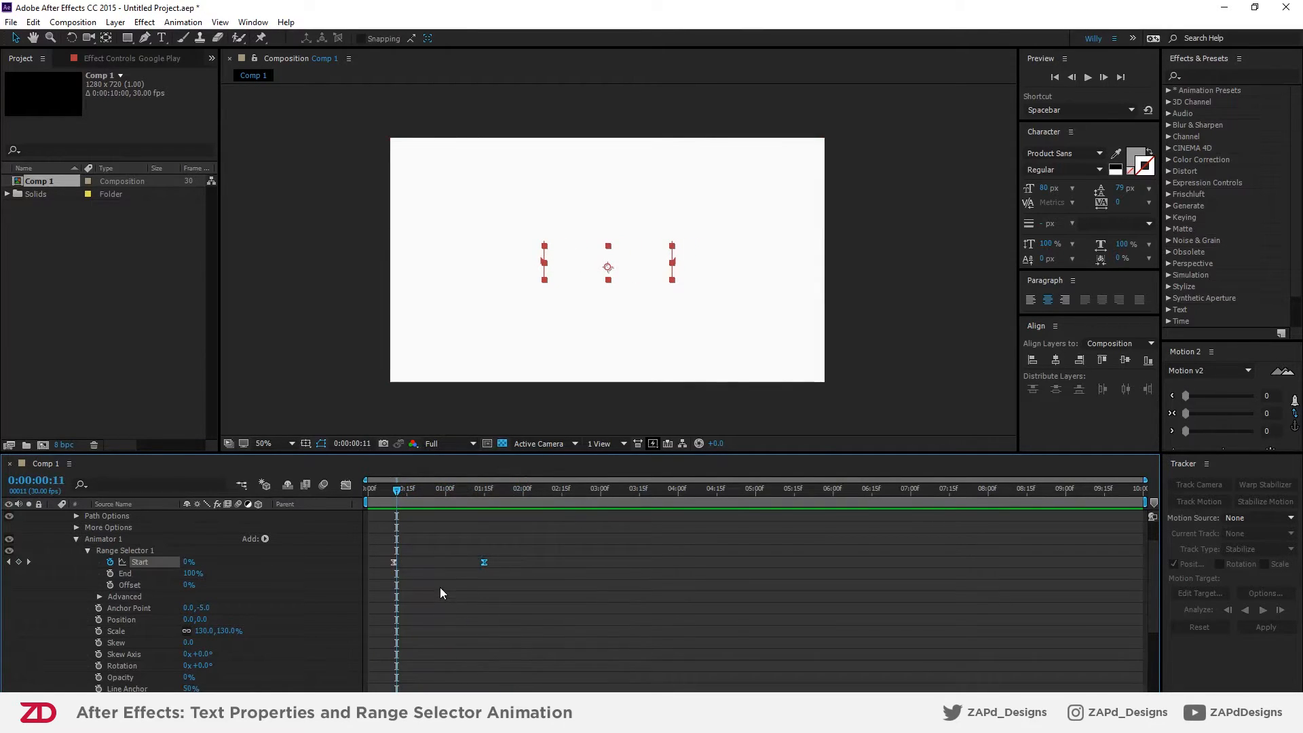
- Enable motion blur for the composition and the Google Play layer, and preview the blurred text animation
{"action": "scroll", "coordinate": [301, 599], "scroll_direction": "up", "scroll_amount": 2}
{"action": "left_click", "coordinate": [322, 485]}
{"action": "left_click_drag", "start_coordinate": [397, 492], "coordinate": [389, 492]}
{"action": "key", "text": "space"}
{"action": "key", "text": "space"}
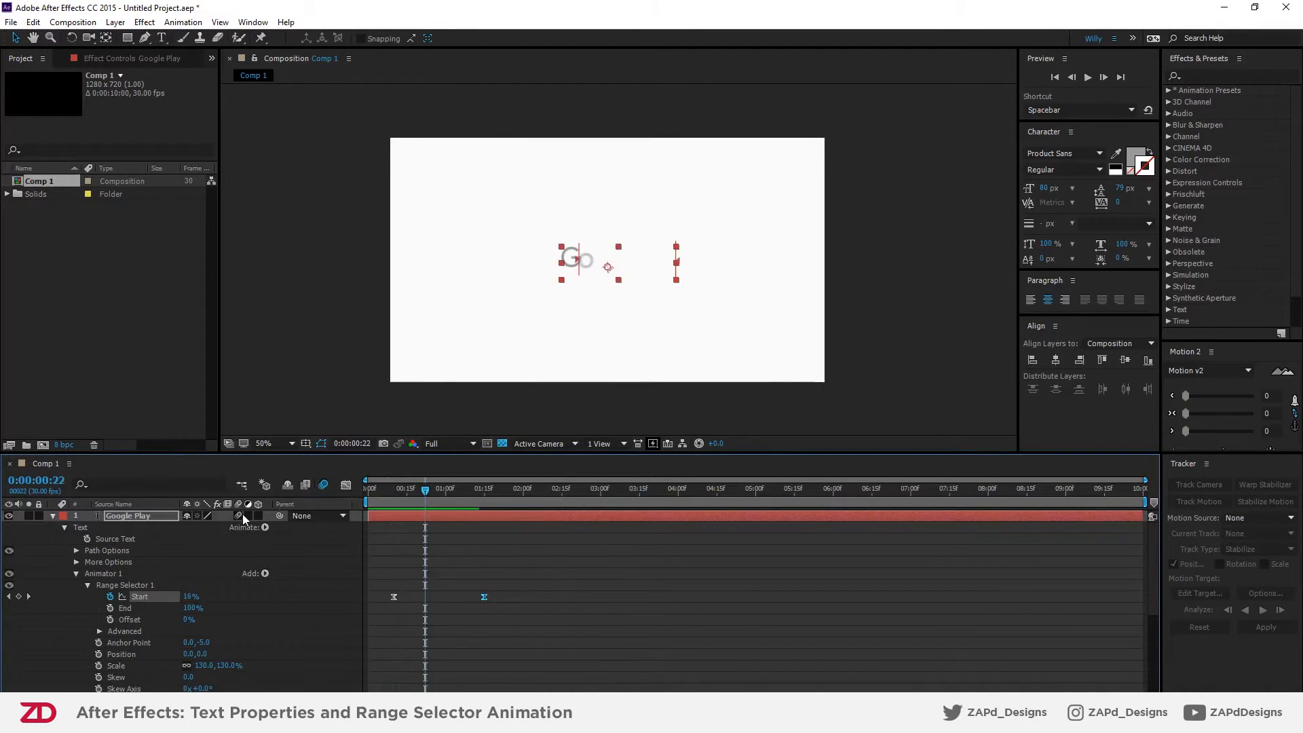
{"action": "left_click_drag", "start_coordinate": [402, 492], "coordinate": [384, 499]}
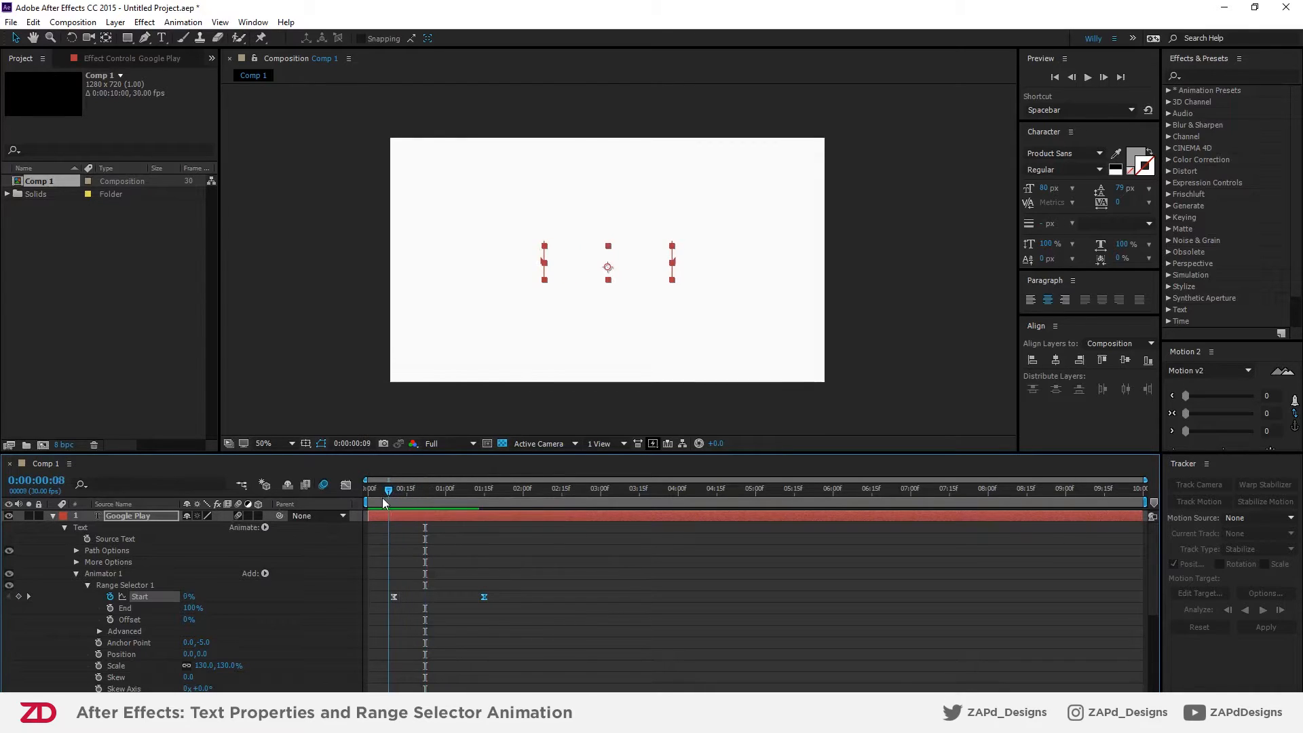
{"action": "key", "text": "/"}
{"action": "key", "text": "space"}
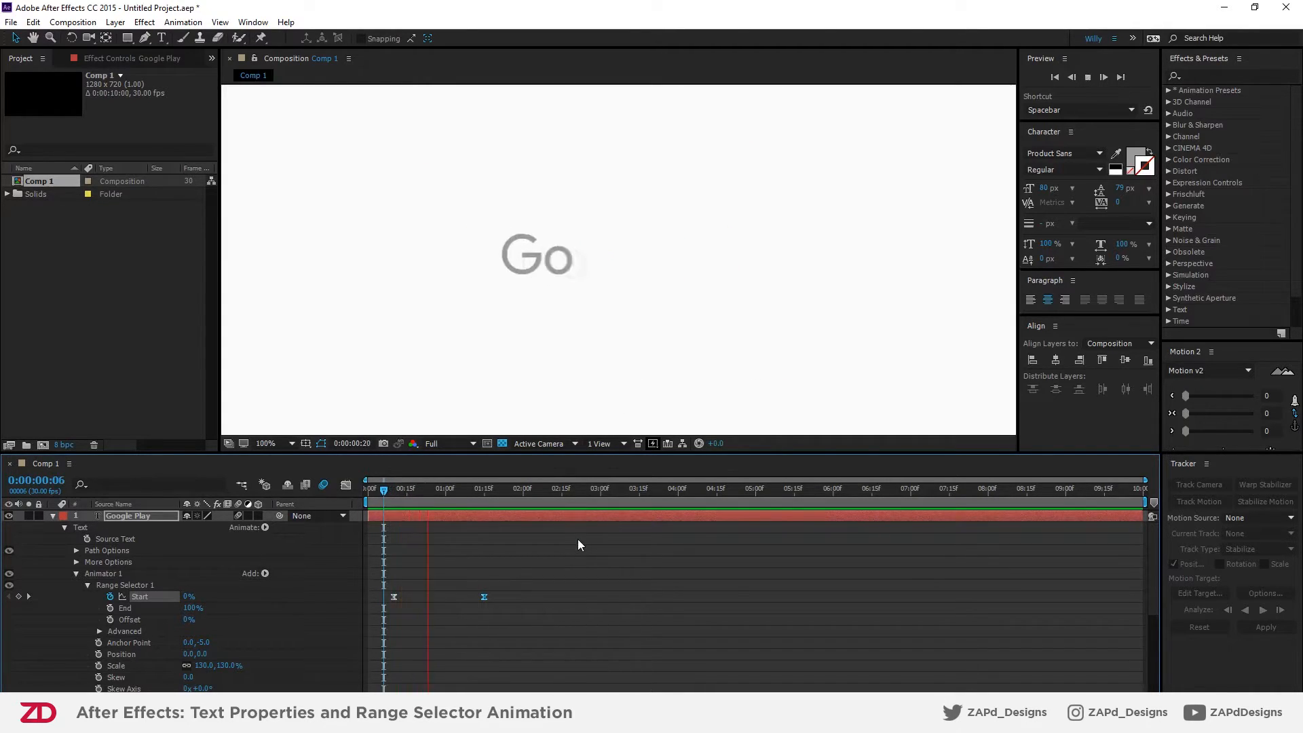
{"action": "key", "text": "space"}
- Shorten the animation by moving the last Start keyframe earlier to about 0:00:01:10, and preview it
{"action": "key", "text": "comma"}
{"action": "key", "text": "comma"}
{"action": "key", "text": "comma"}
{"action": "key", "text": "comma"}
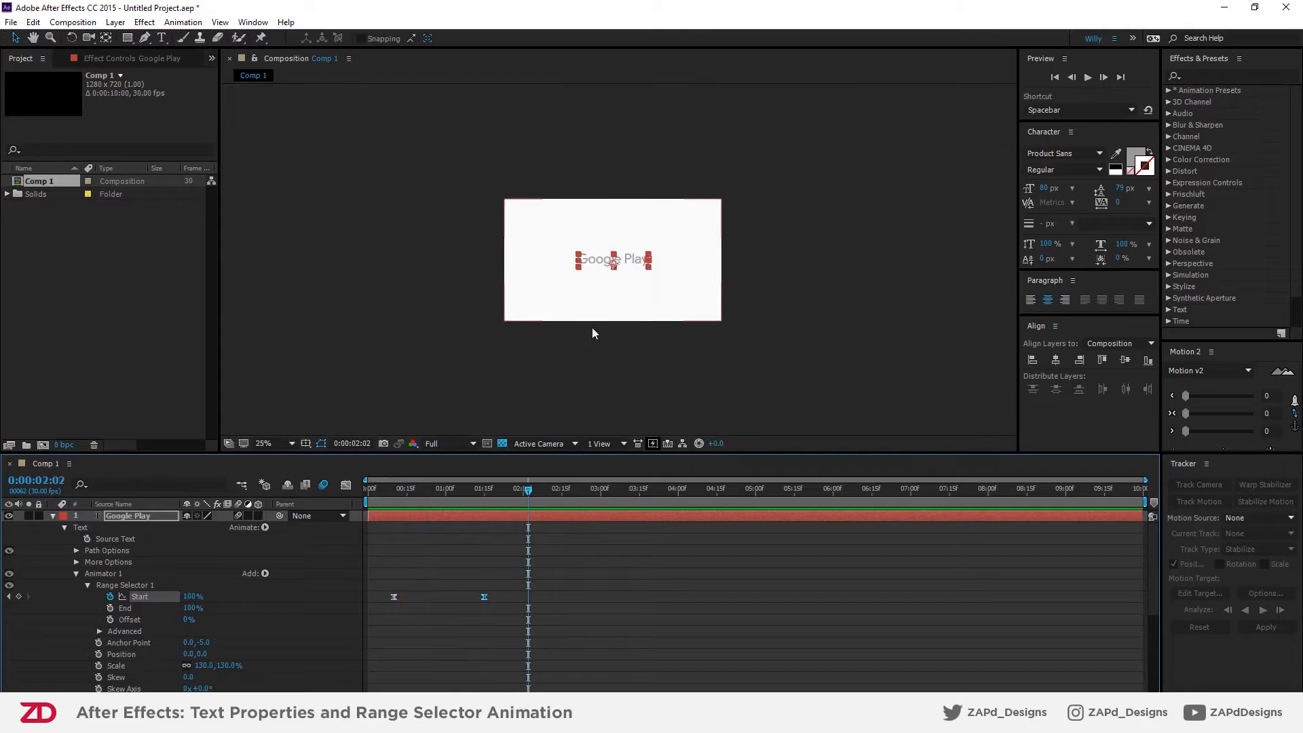
{"action": "mouse_move", "coordinate": [486, 494]}
{"action": "left_mouse_down"}
{"action": "mouse_move", "coordinate": [462, 498]}
{"action": "mouse_move", "coordinate": [471, 492]}
{"action": "left_mouse_up"}
{"action": "left_click_drag", "start_coordinate": [485, 597], "coordinate": [472, 596]}
{"action": "left_click_drag", "start_coordinate": [471, 495], "coordinate": [391, 495]}
{"action": "key", "text": "space"}
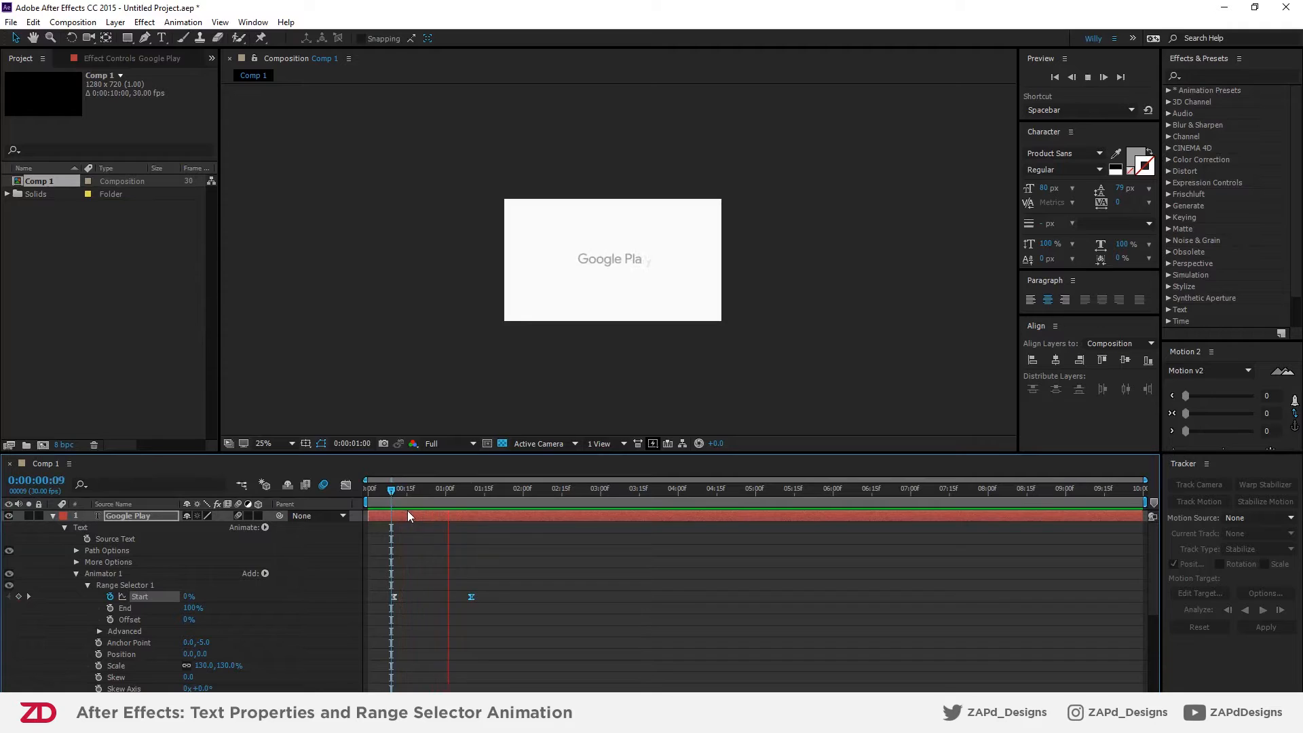
{"action": "scroll", "coordinate": [626, 239], "scroll_direction": "up", "scroll_amount": 1}
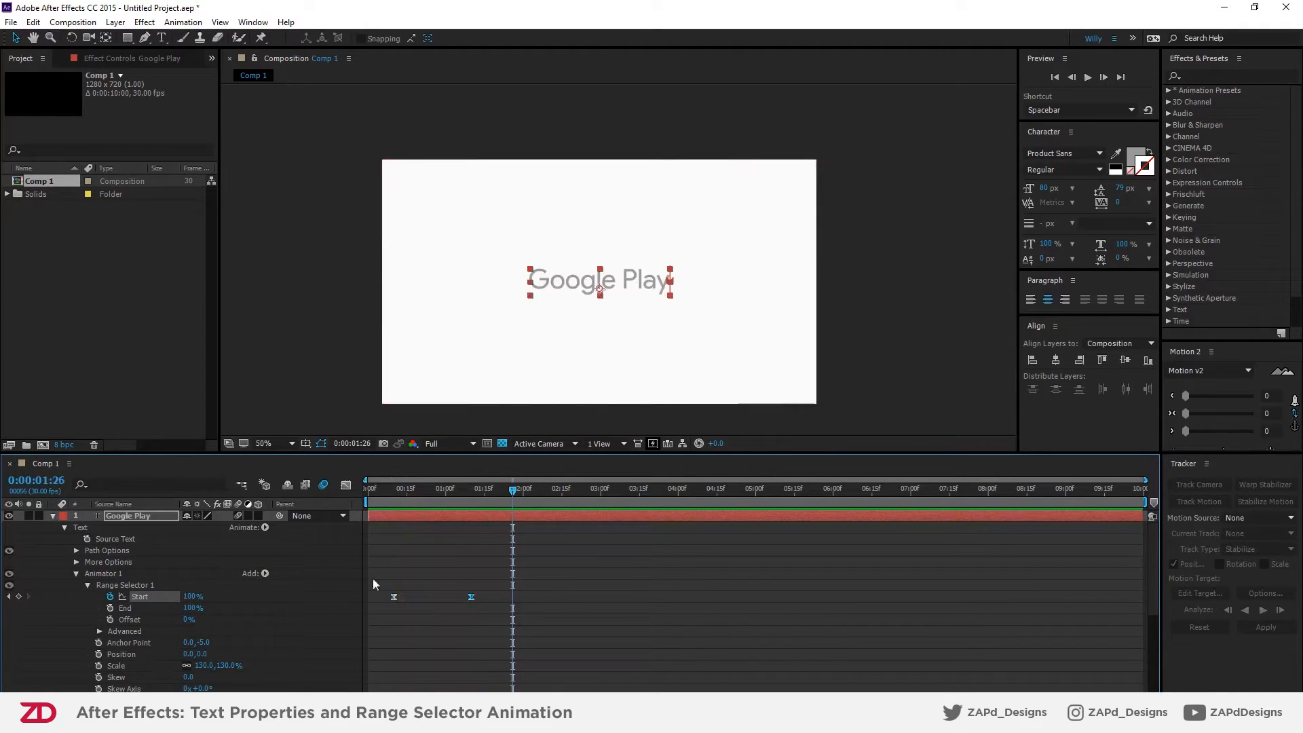
- With the Google Play layer selected at 0:00:03:00, try increasing Animator 1's Scale and undo the change
{"action": "left_click", "coordinate": [149, 516]}
{"action": "left_click_drag", "start_coordinate": [513, 490], "coordinate": [603, 519]}
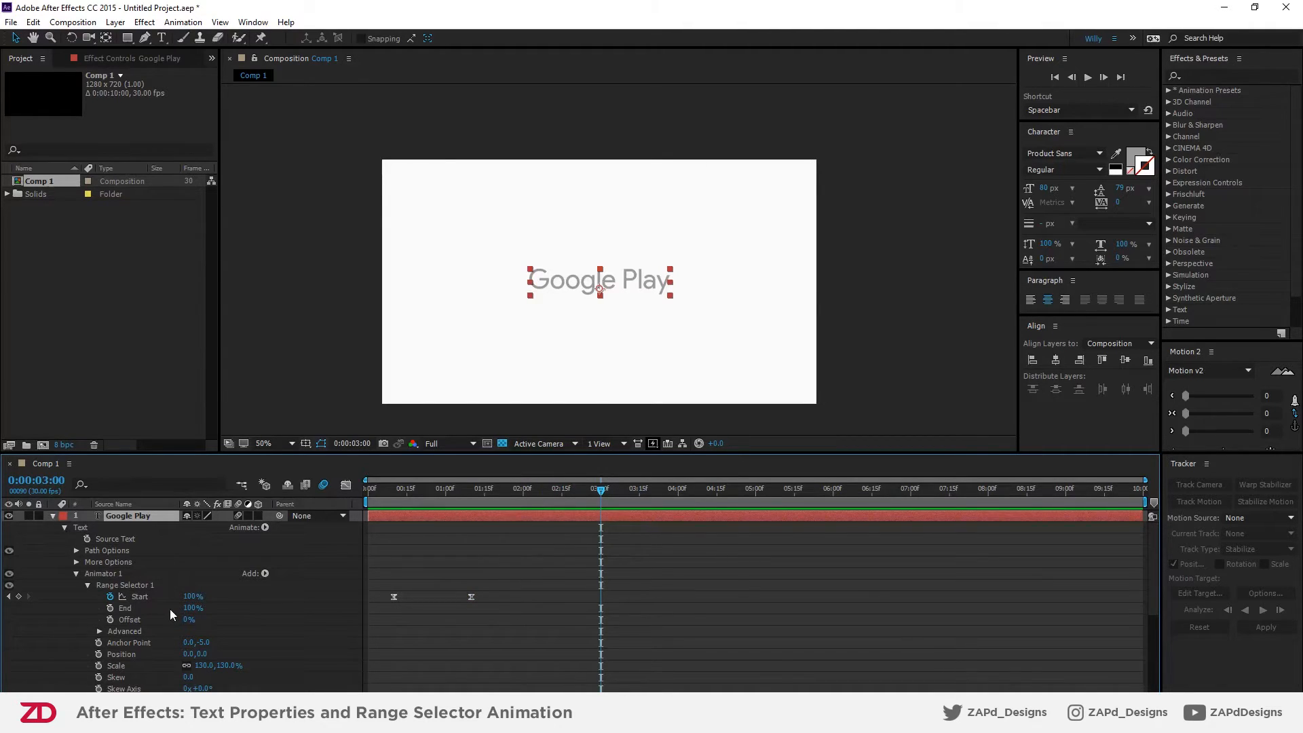
{"action": "scroll", "coordinate": [170, 608], "scroll_direction": "down", "scroll_amount": 1}
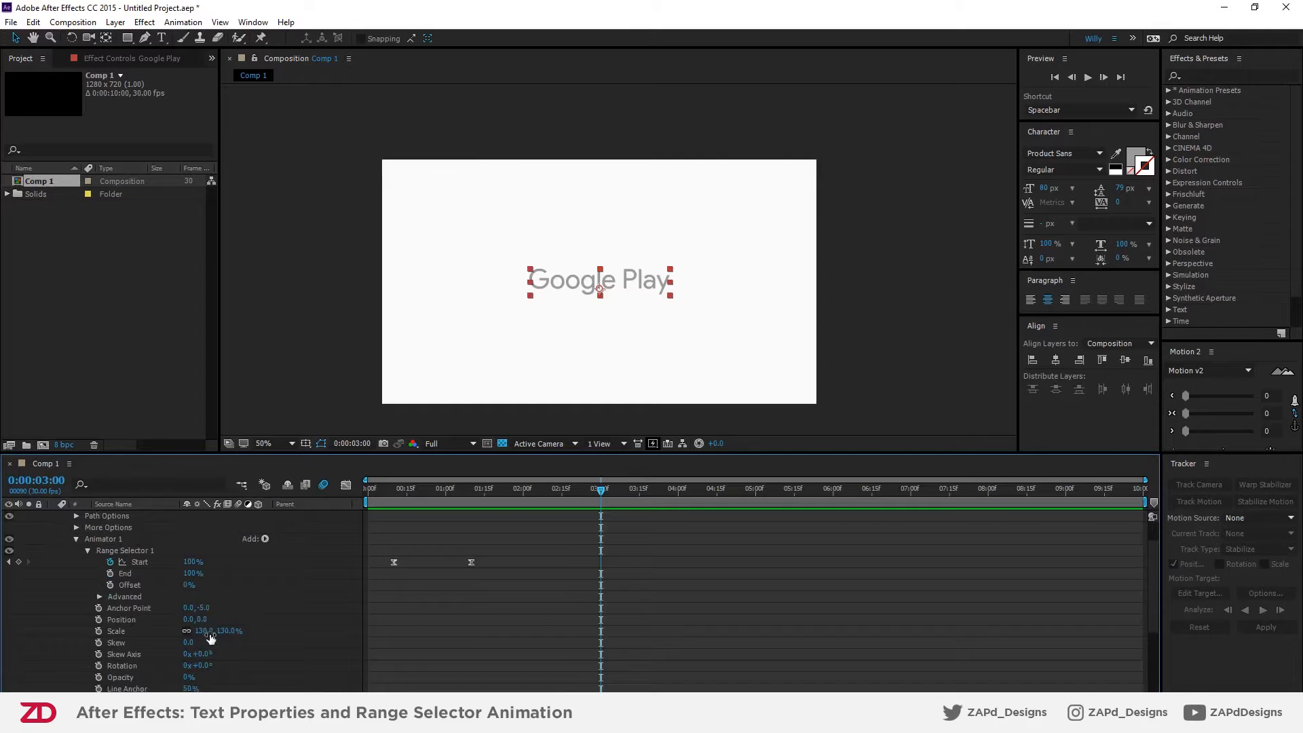
{"action": "left_click_drag", "start_coordinate": [226, 631], "coordinate": [273, 634]}
{"action": "key", "text": "ctrl+z"}
- Reveal the Google Play layer's Transform properties, try increasing the layer's Scale, and undo the change
{"action": "scroll", "coordinate": [277, 625], "scroll_direction": "down", "scroll_amount": 4}
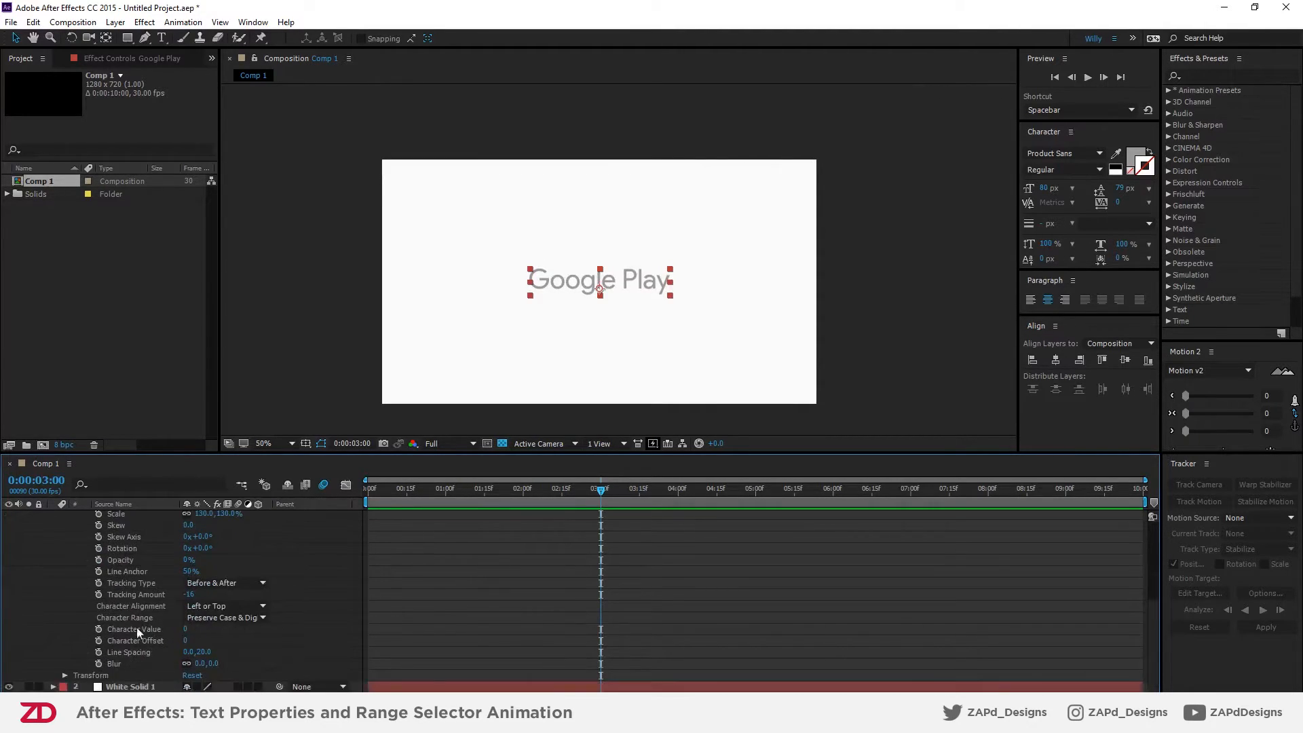
{"action": "left_click", "coordinate": [65, 676]}
{"action": "left_click_drag", "start_coordinate": [228, 653], "coordinate": [361, 655]}
{"action": "key", "text": "ctrl+z"}
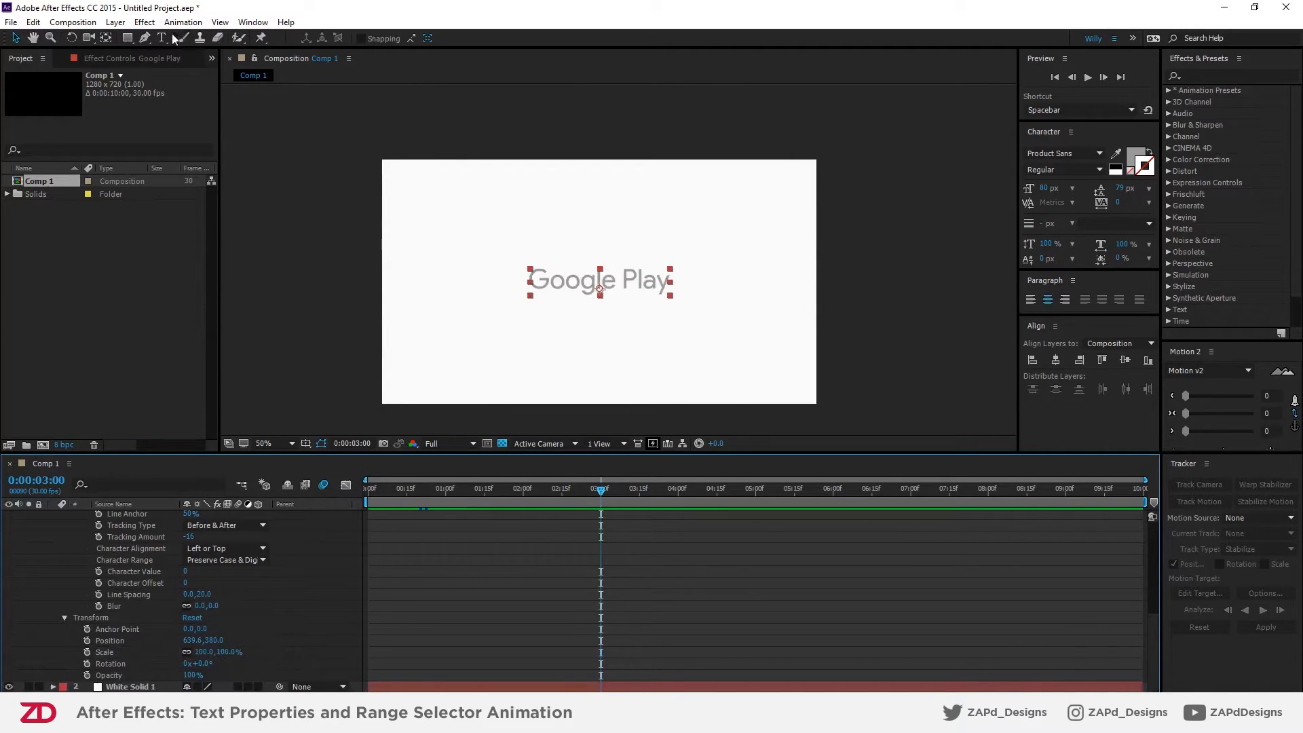
- Move the Google Play layer's anchor point to the text's centre, about 0, -23.5, with the Pan Behind tool
{"action": "left_click", "coordinate": [106, 37]}
{"action": "scroll", "coordinate": [589, 283], "scroll_direction": "up", "scroll_amount": 2}
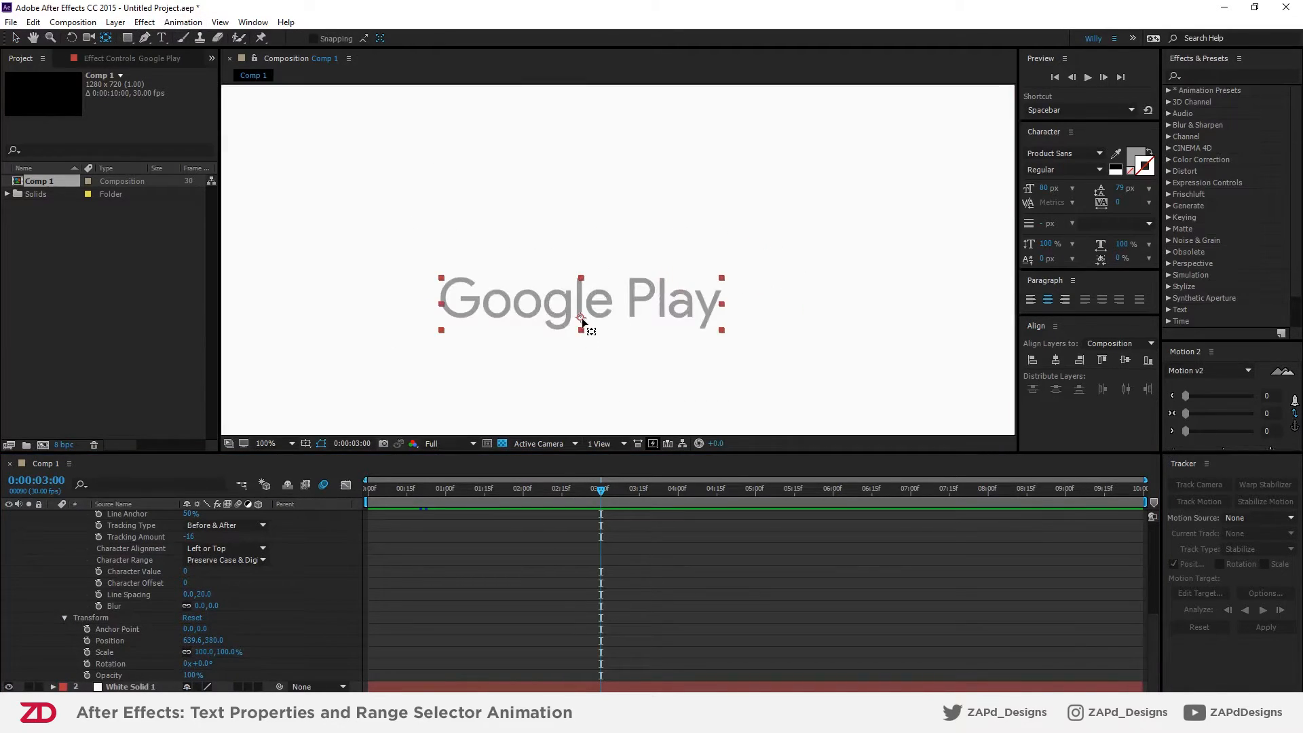
{"action": "left_click_drag", "start_coordinate": [582, 319], "coordinate": [582, 301]}
{"action": "key", "text": "ctrl+z"}
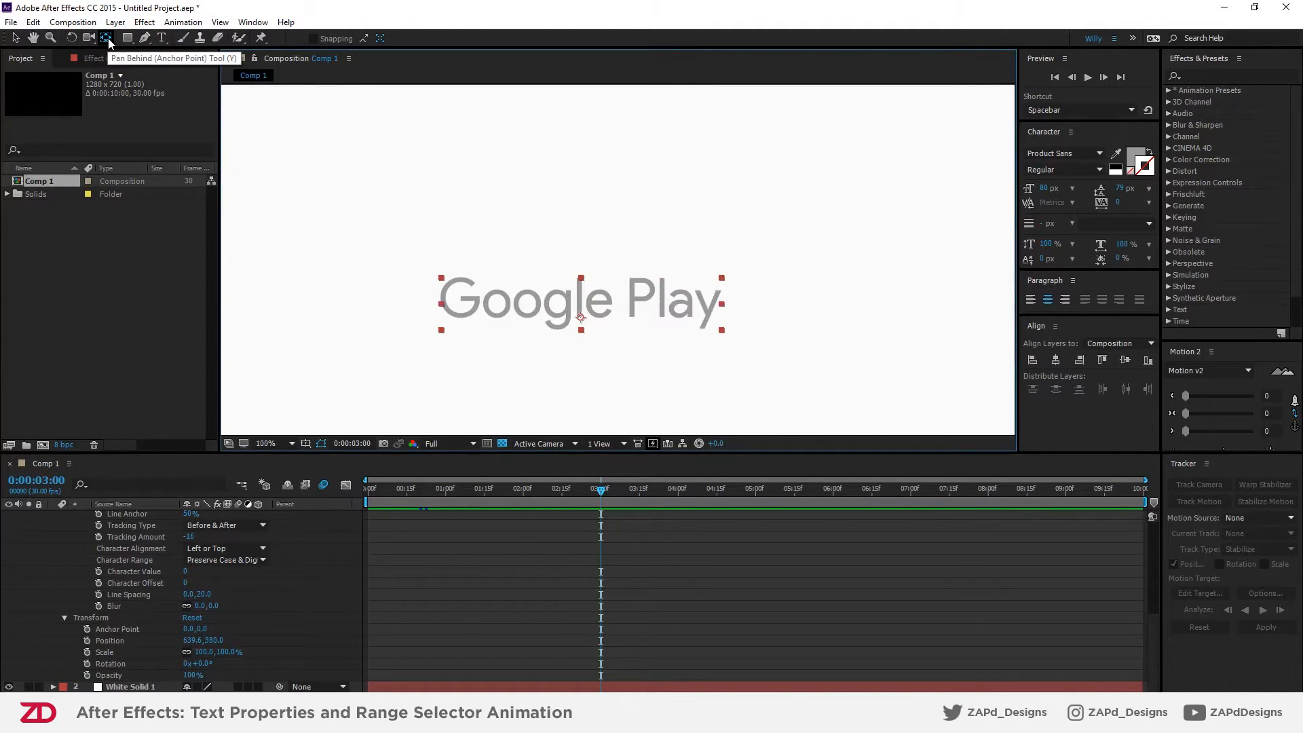
{"action": "scroll", "coordinate": [586, 266], "scroll_direction": "up", "scroll_amount": 1}
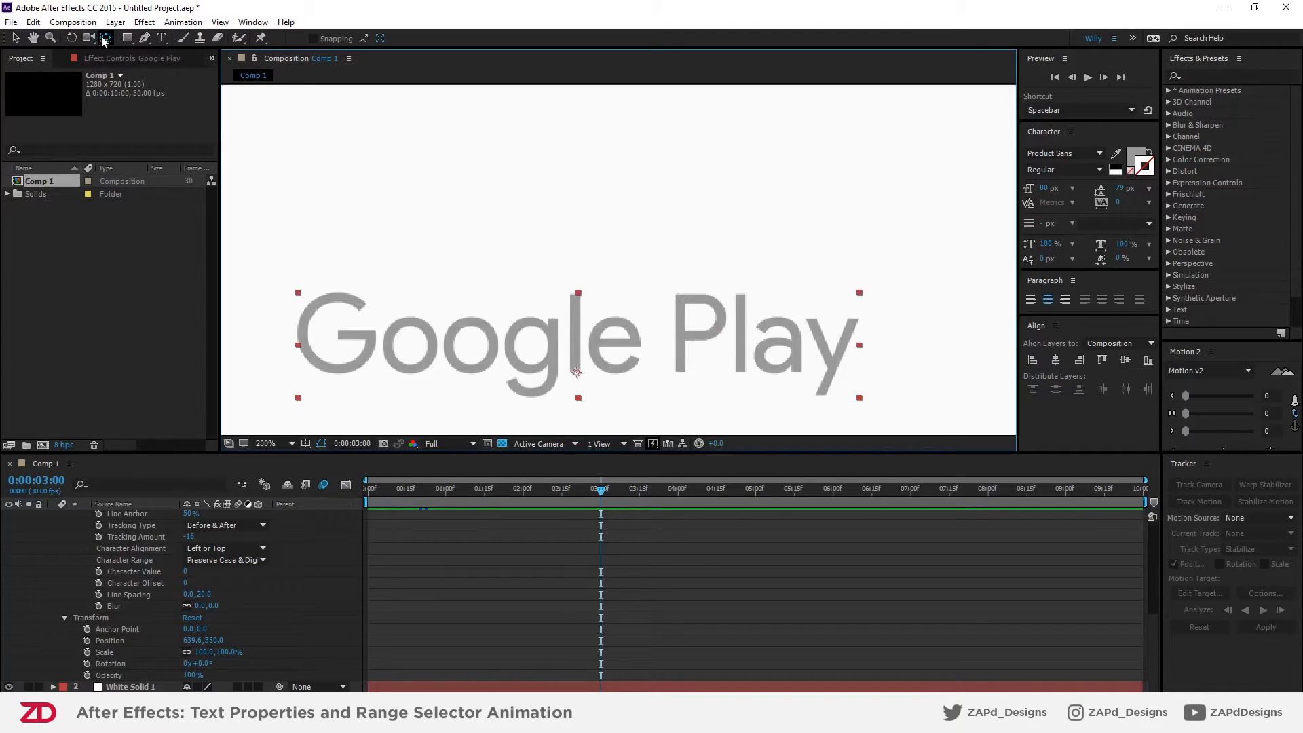
{"action": "left_click_drag", "start_coordinate": [579, 372], "coordinate": [590, 339]}
{"action": "scroll", "coordinate": [590, 343], "scroll_direction": "down", "scroll_amount": 2}
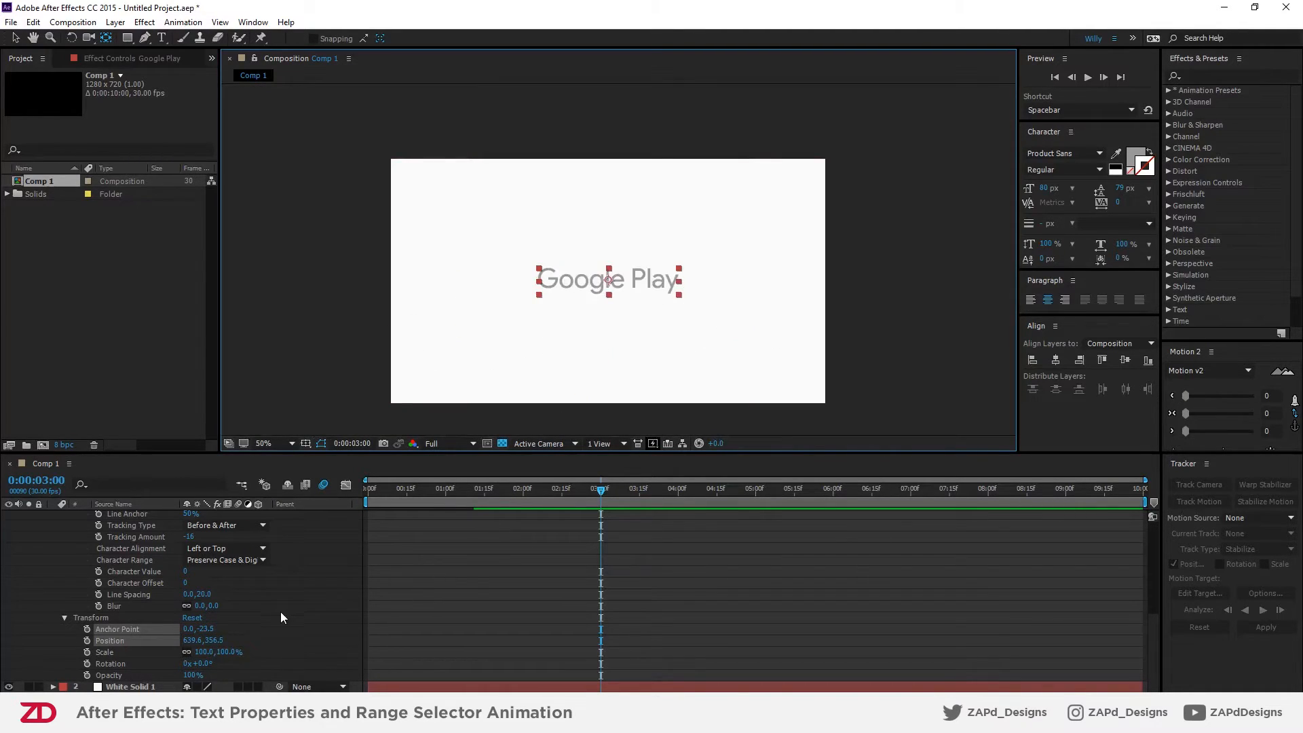
- Set the Google Play layer's Anchor Point Y value to -24
{"action": "left_click", "coordinate": [207, 629]}
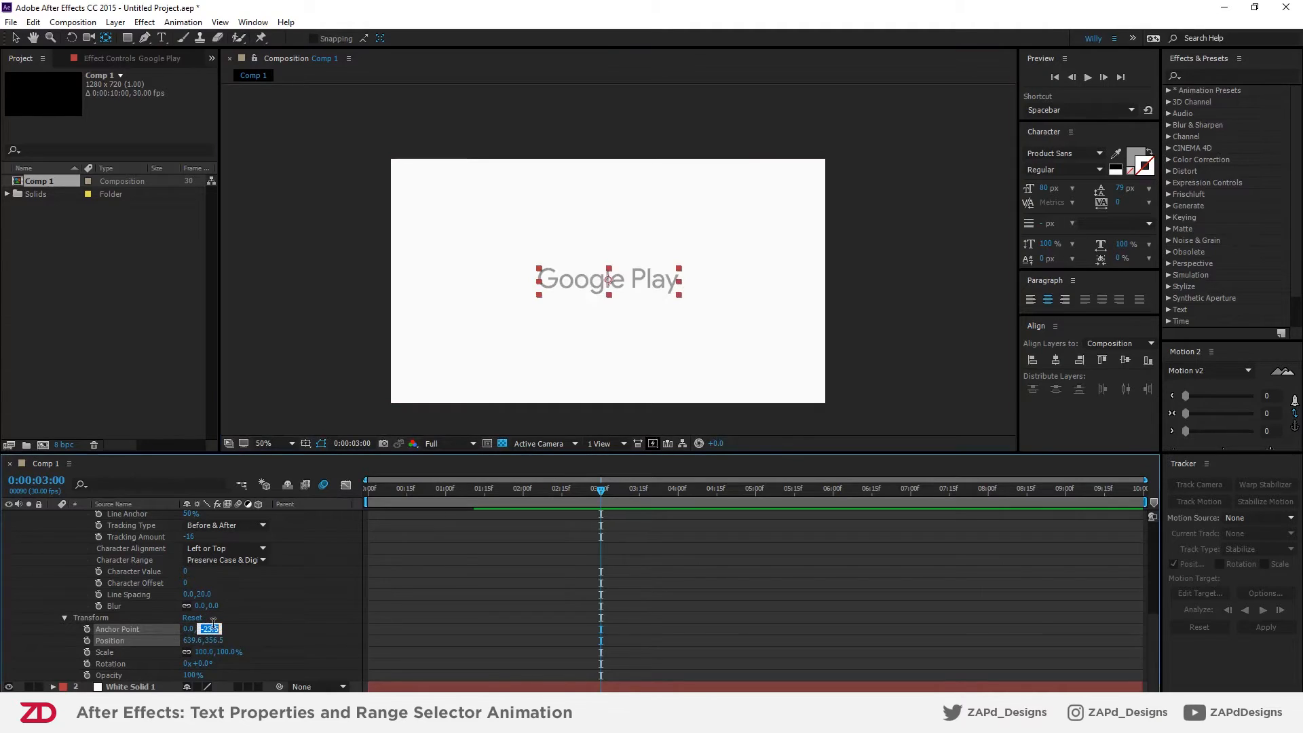
{"action": "type", "text": "-24"}
{"action": "key", "text": "Return"}
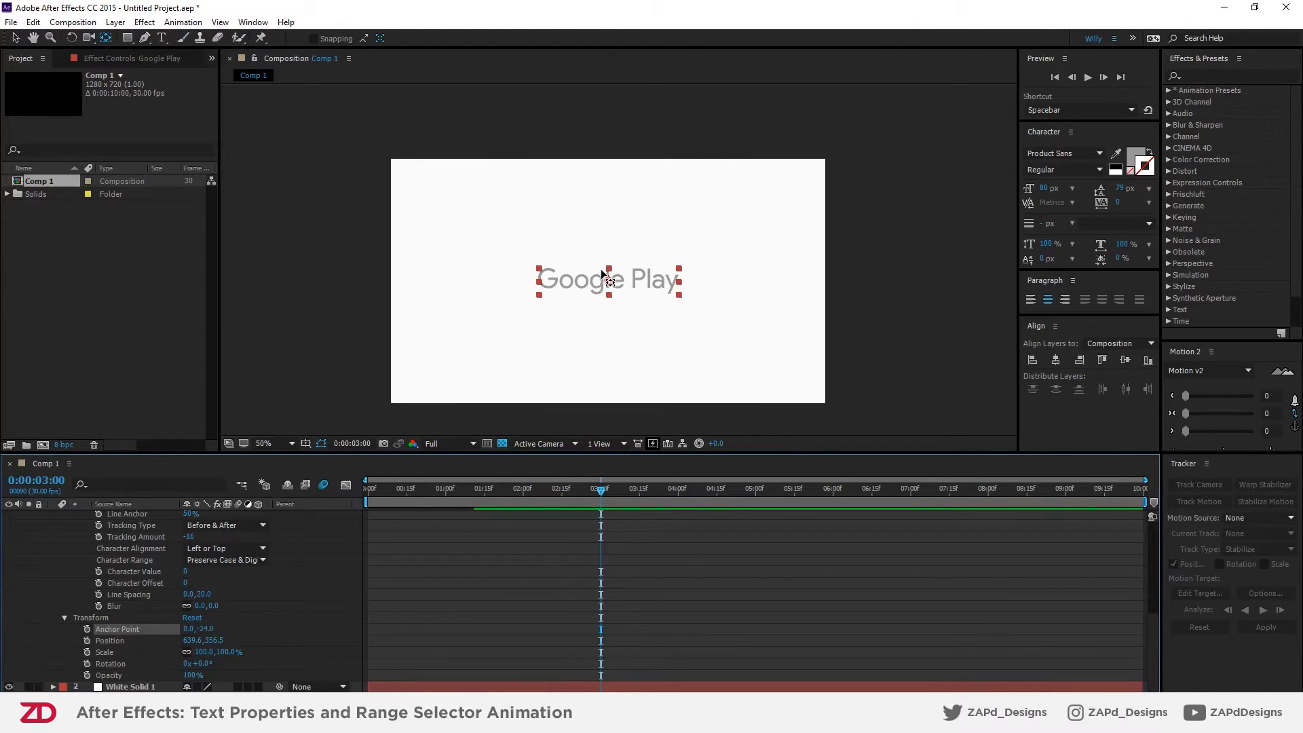
{"action": "scroll", "coordinate": [609, 279], "scroll_direction": "up", "scroll_amount": 2}
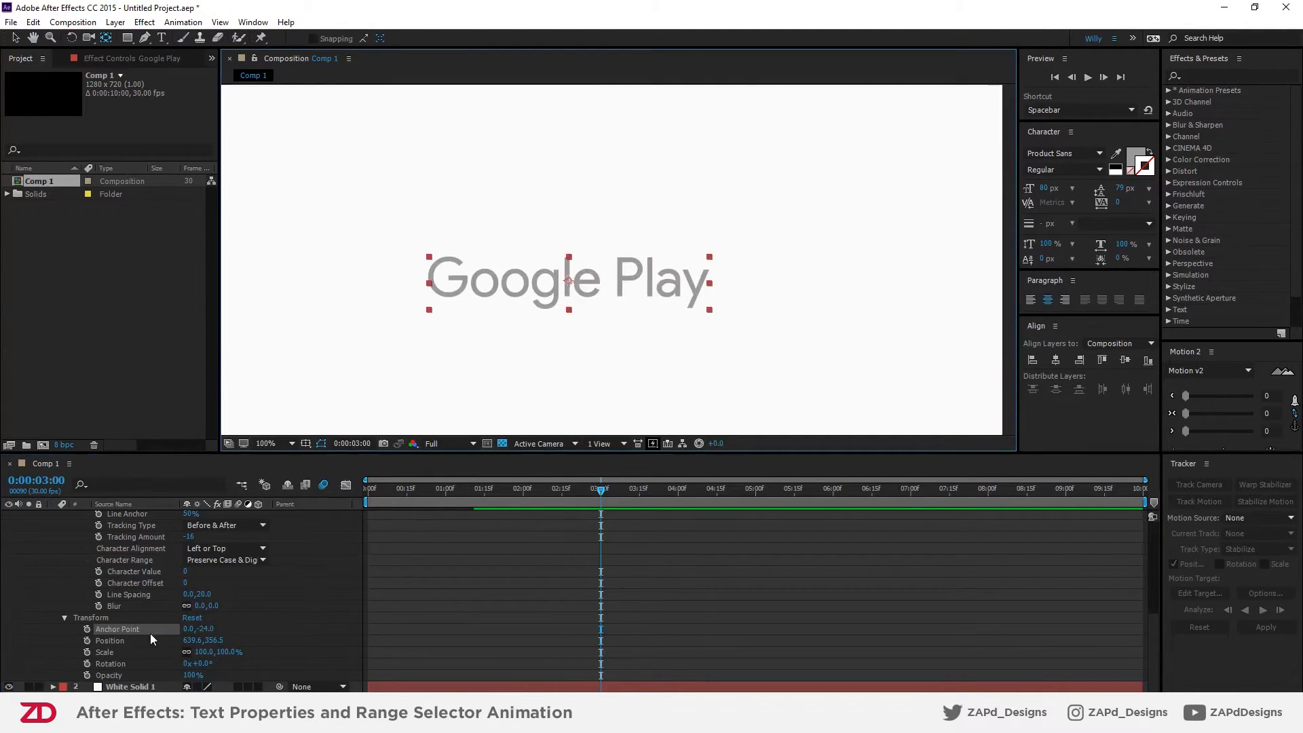
- Keyframe the Google Play layer's Scale at 0:00:03:00 and set it to 150% at 0:00:04:00
{"action": "left_click", "coordinate": [88, 652]}
{"action": "left_click_drag", "start_coordinate": [604, 498], "coordinate": [678, 503]}
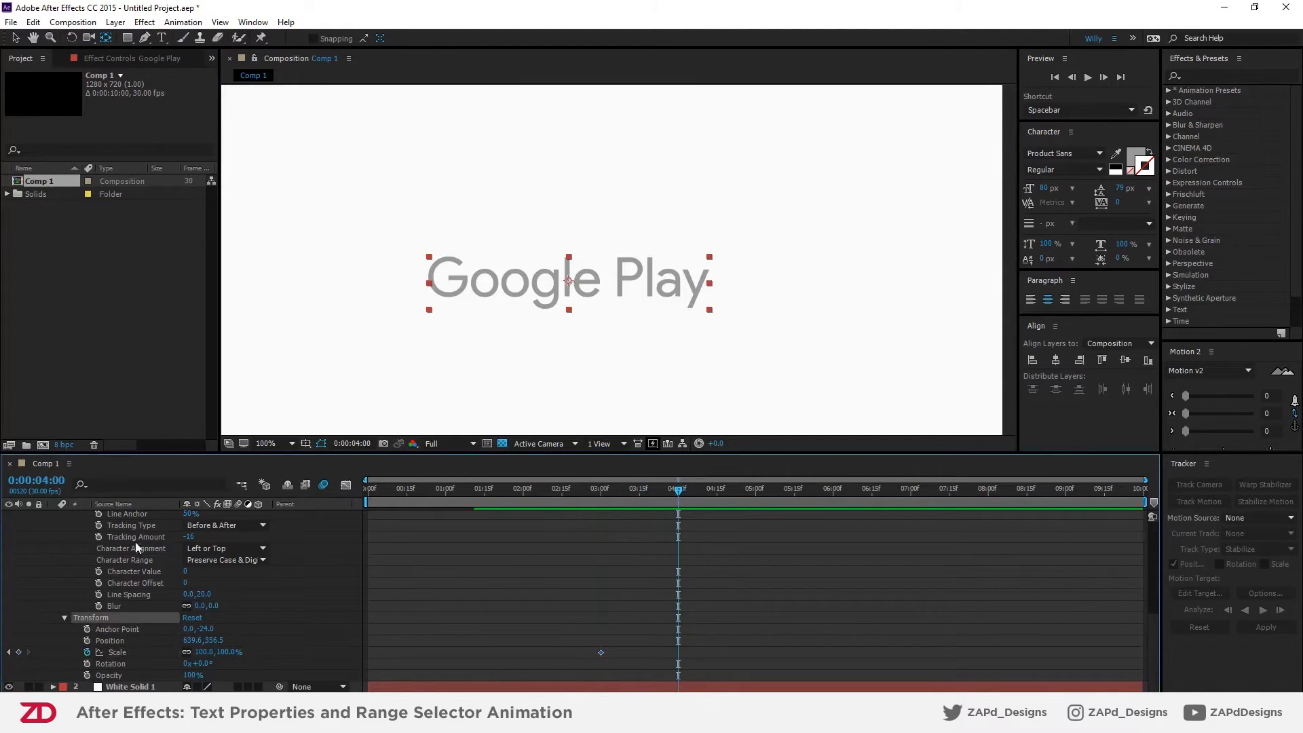
{"action": "scroll", "coordinate": [130, 559], "scroll_direction": "up", "scroll_amount": 5}
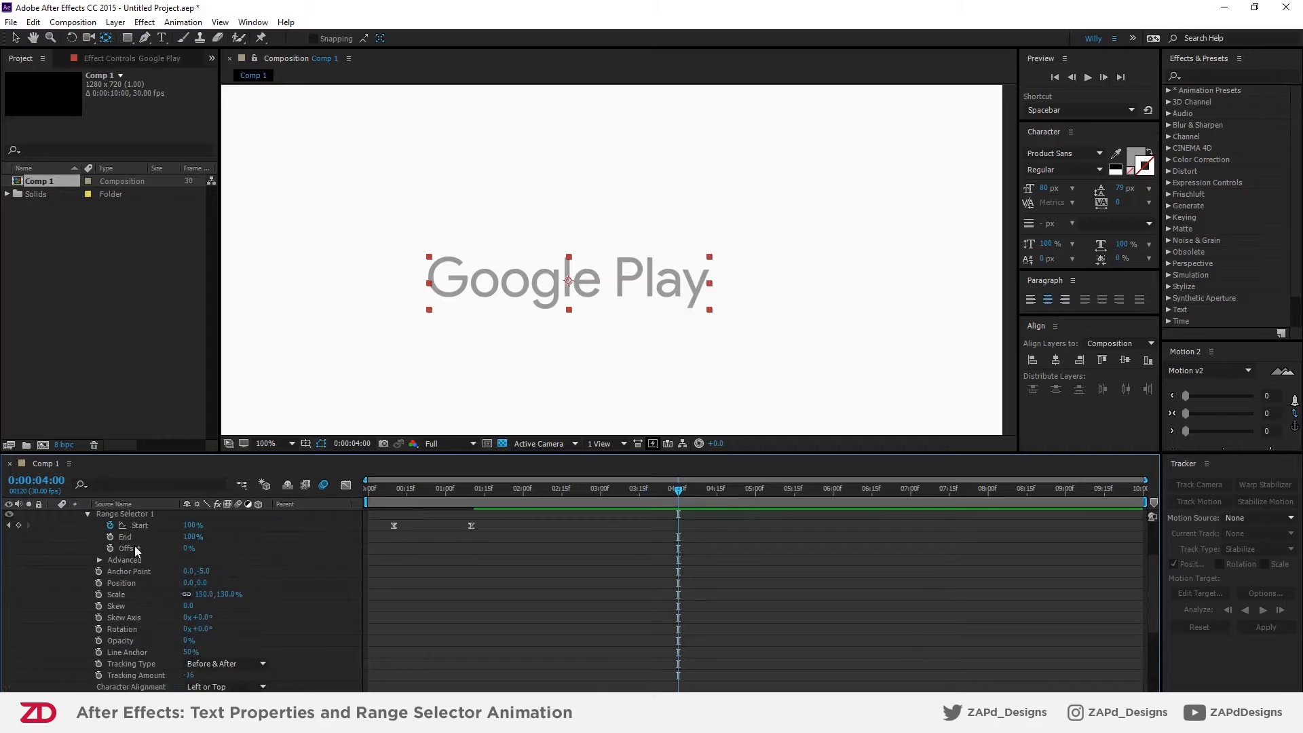
{"action": "scroll", "coordinate": [134, 555], "scroll_direction": "down", "scroll_amount": 3}
{"action": "scroll", "coordinate": [108, 669], "scroll_direction": "down", "scroll_amount": 1}
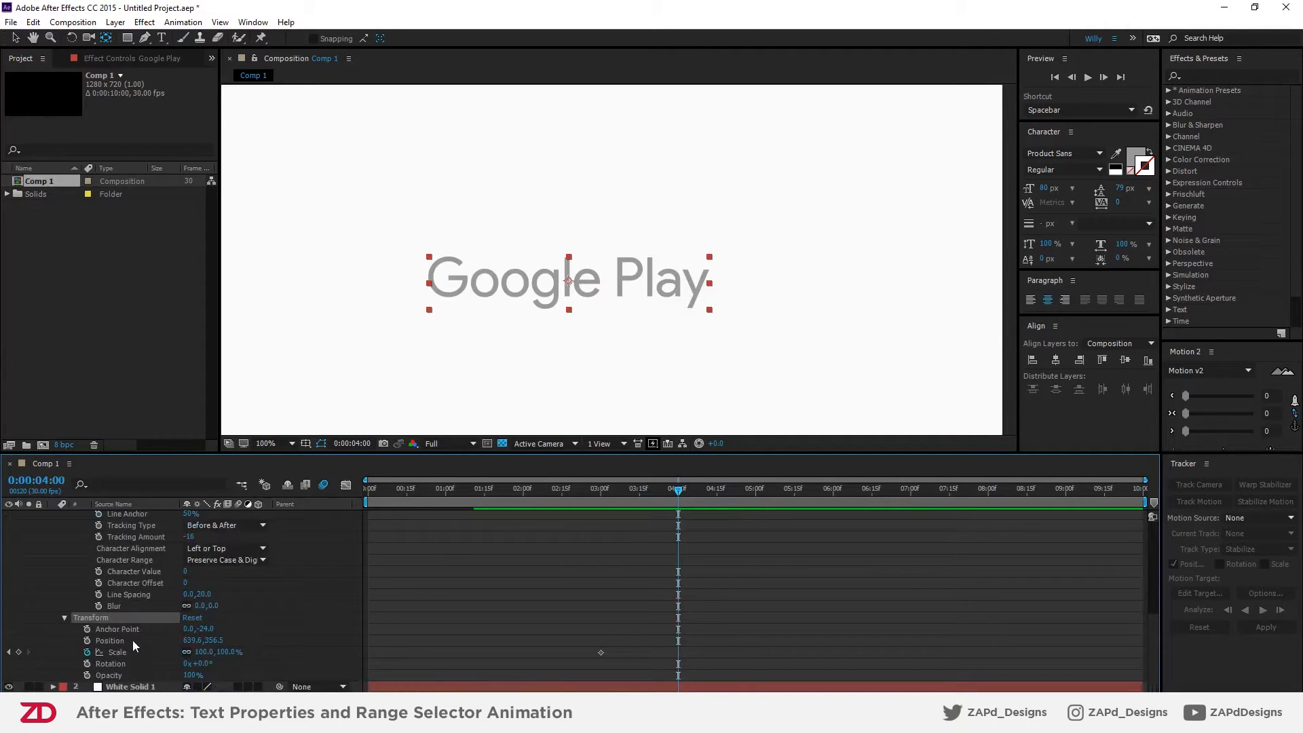
{"action": "left_click_drag", "start_coordinate": [226, 653], "coordinate": [272, 658]}
{"action": "left_click", "coordinate": [226, 651]}
{"action": "type", "text": "15"}
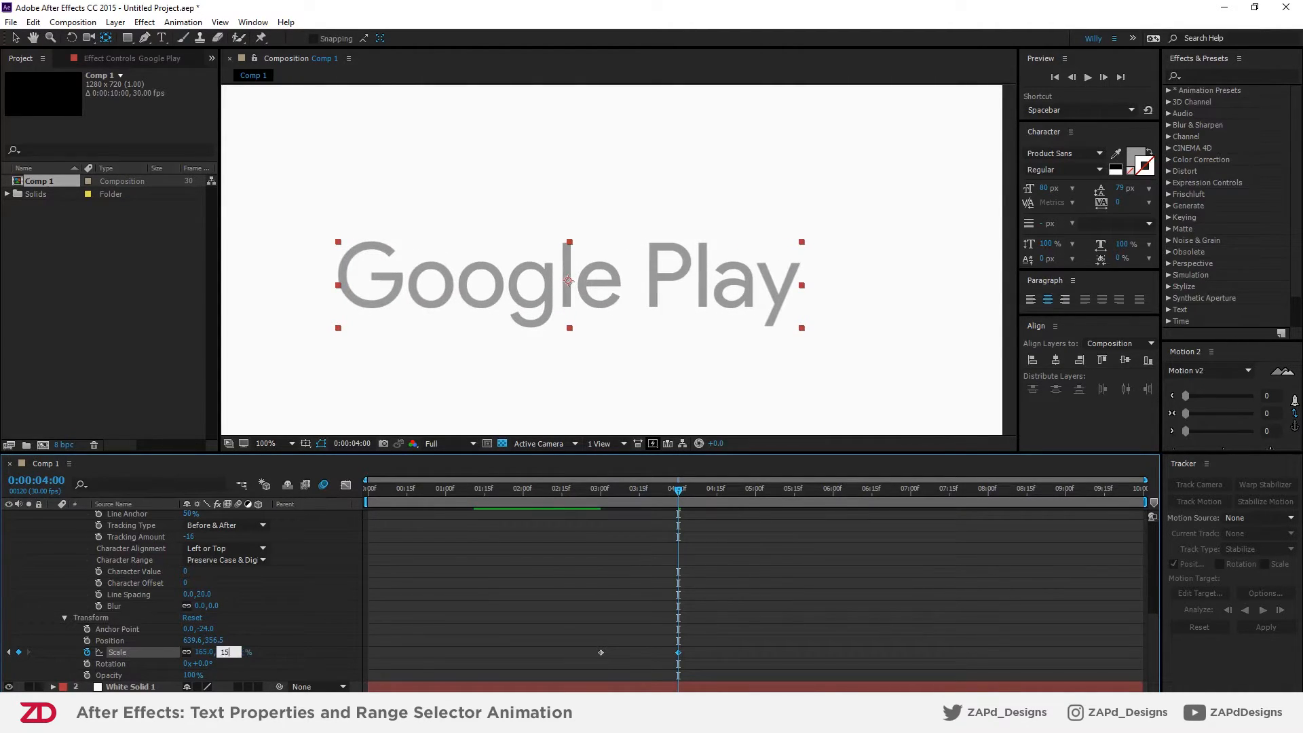
{"action": "type", "text": "0"}
{"action": "key", "text": "Return"}
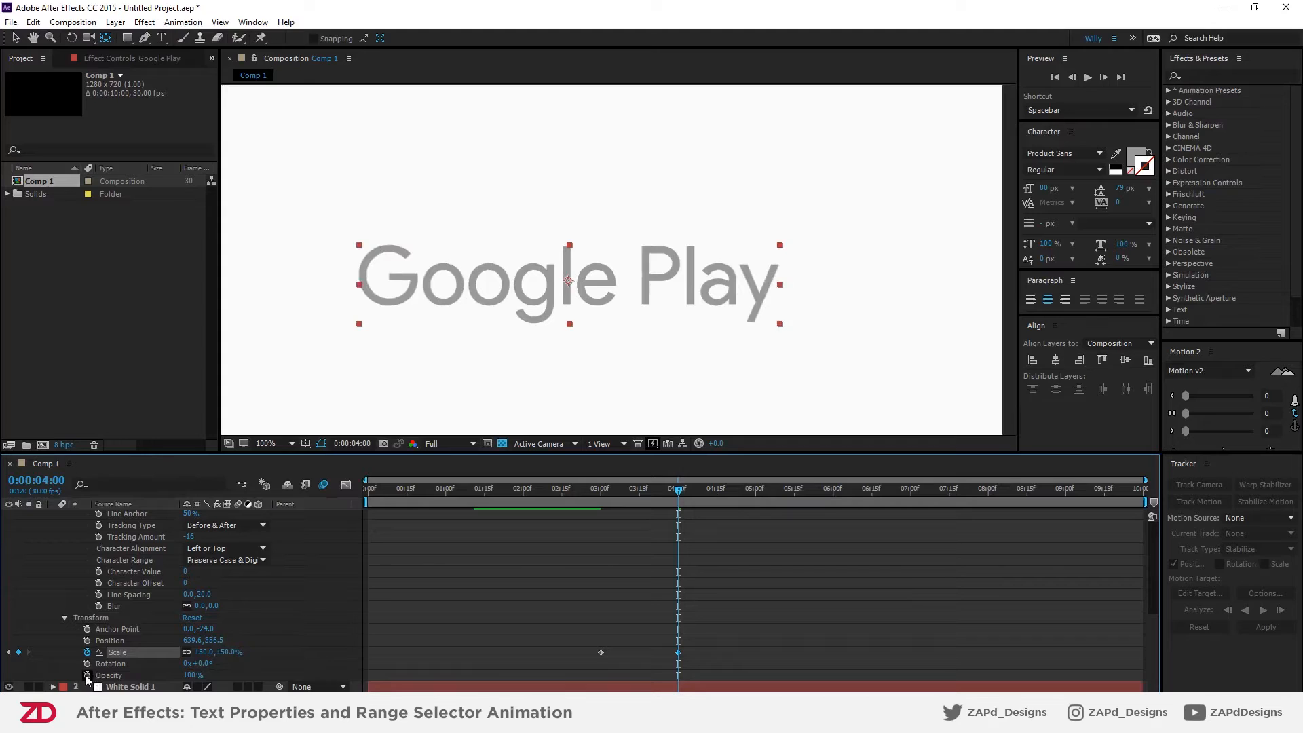
- Keyframe the Google Play layer's Opacity from 100% at 0:00:03:00 to 0% at 0:00:04:00
{"action": "left_click_drag", "start_coordinate": [600, 494], "coordinate": [601, 495]}
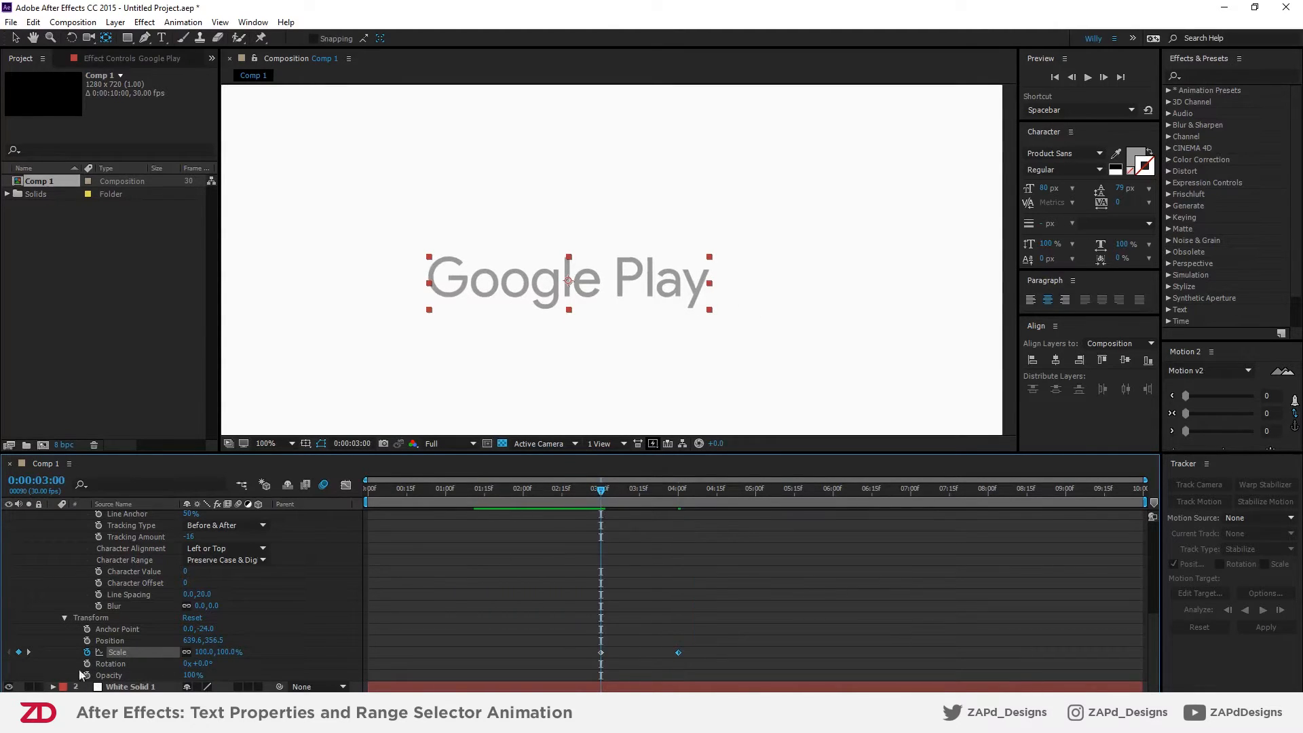
{"action": "left_click", "coordinate": [86, 675]}
{"action": "left_click", "coordinate": [678, 489]}
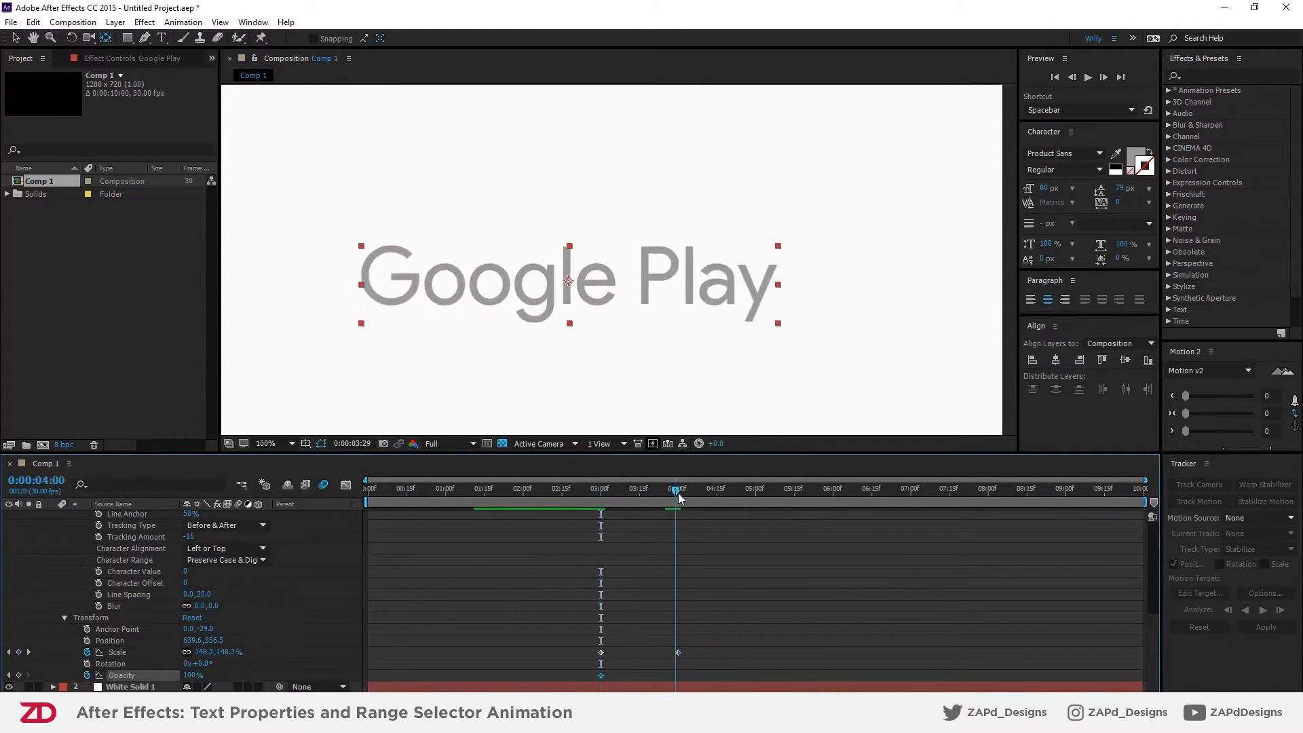
{"action": "left_click", "coordinate": [193, 675]}
{"action": "type", "text": "0"}
{"action": "key", "text": "Return"}
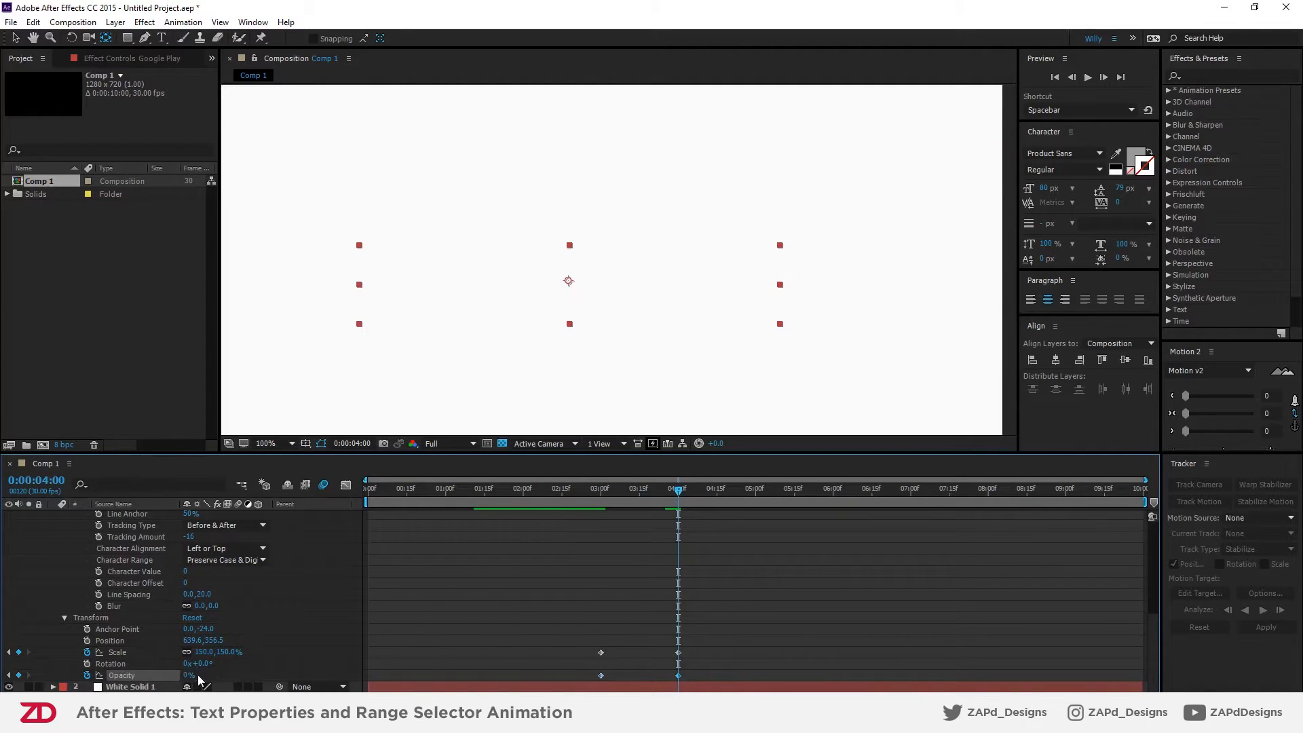
- Apply Easy Ease to all Scale and Opacity keyframes of the Google Play layer
{"action": "left_click_drag", "start_coordinate": [724, 644], "coordinate": [584, 676]}
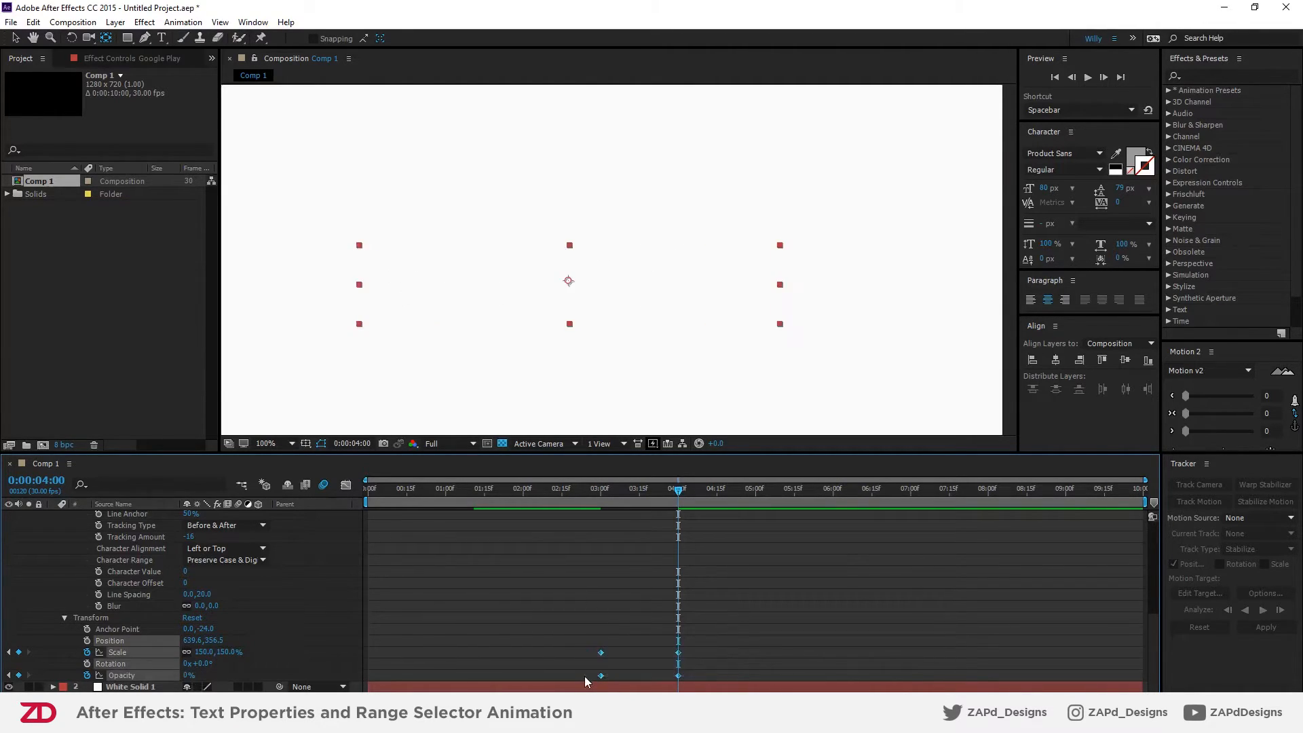
{"action": "left_click", "coordinate": [346, 485]}
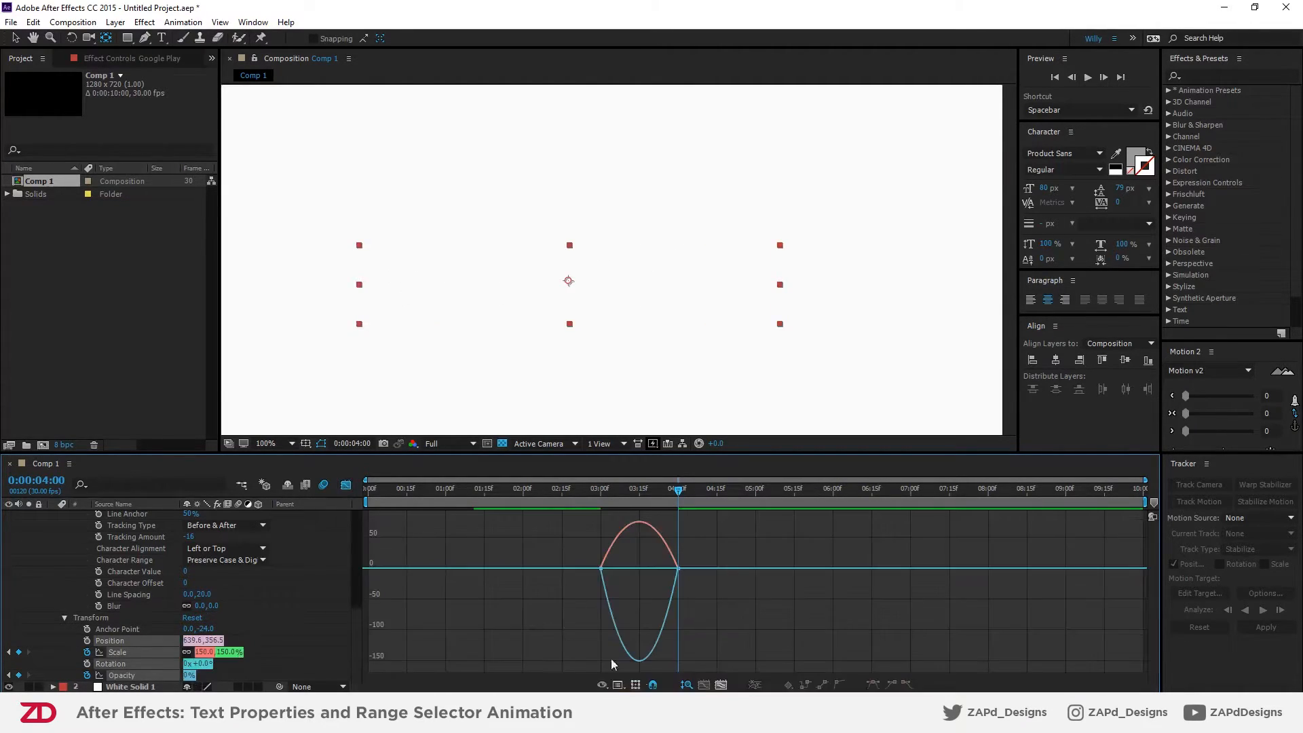
{"action": "left_click", "coordinate": [345, 490]}
- Reshape the Scale speed curve so it accelerates slowly and peaks near the end keyframe, and preview the exit
{"action": "left_click_drag", "start_coordinate": [706, 673], "coordinate": [592, 658]}
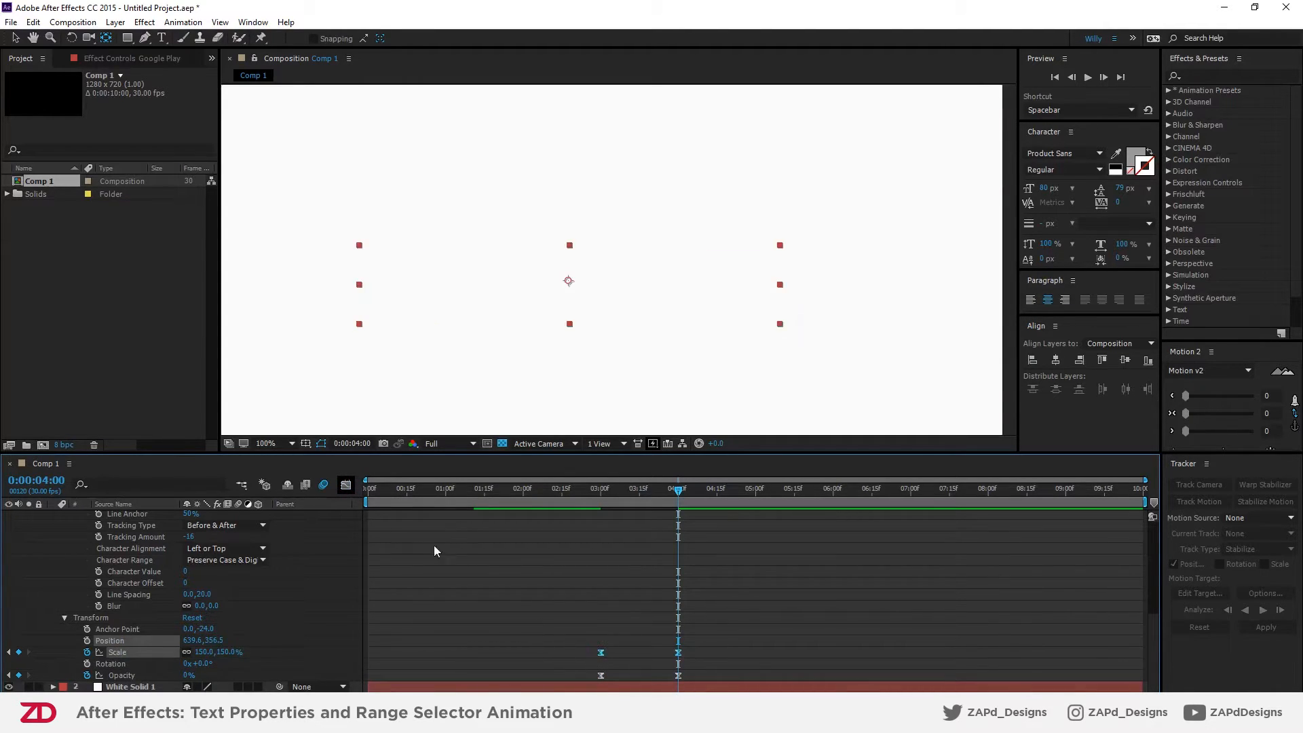
{"action": "left_click", "coordinate": [347, 485]}
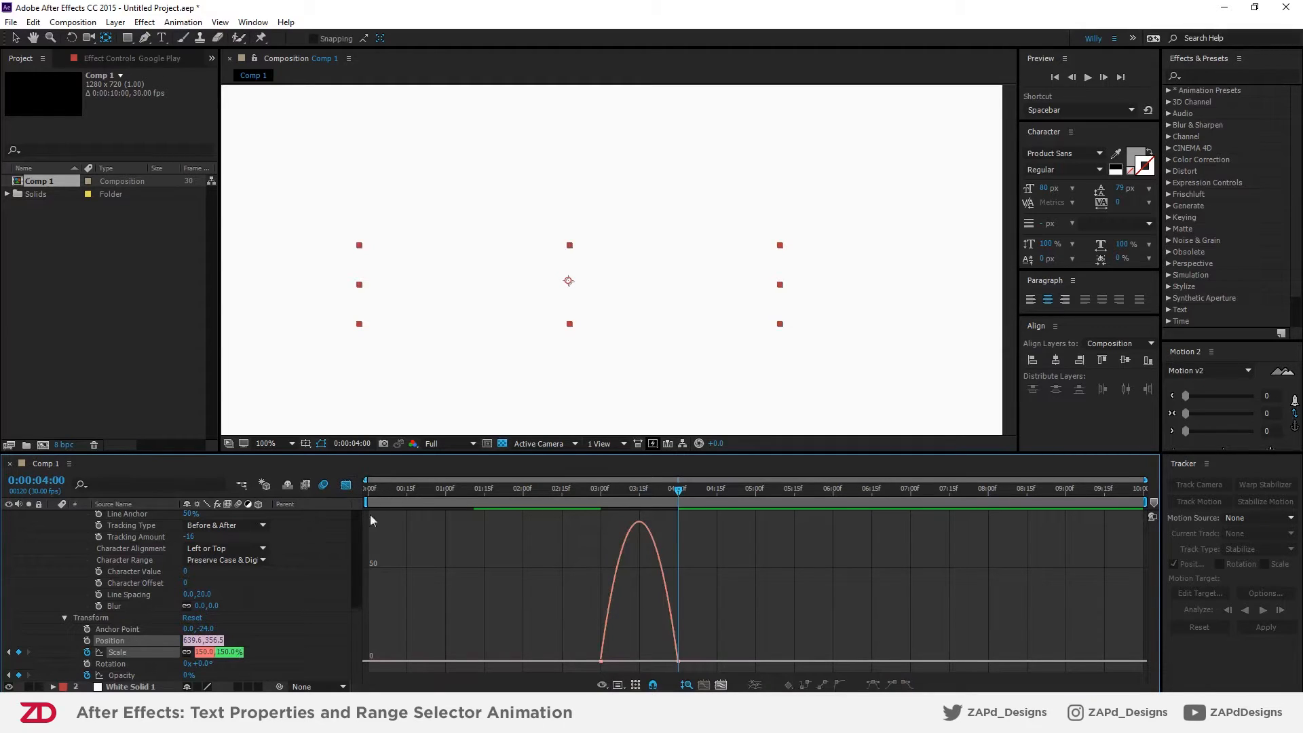
{"action": "left_click_drag", "start_coordinate": [704, 651], "coordinate": [639, 662]}
{"action": "key", "text": "ctrl+z"}
{"action": "left_click", "coordinate": [590, 491]}
{"action": "key", "text": "space"}
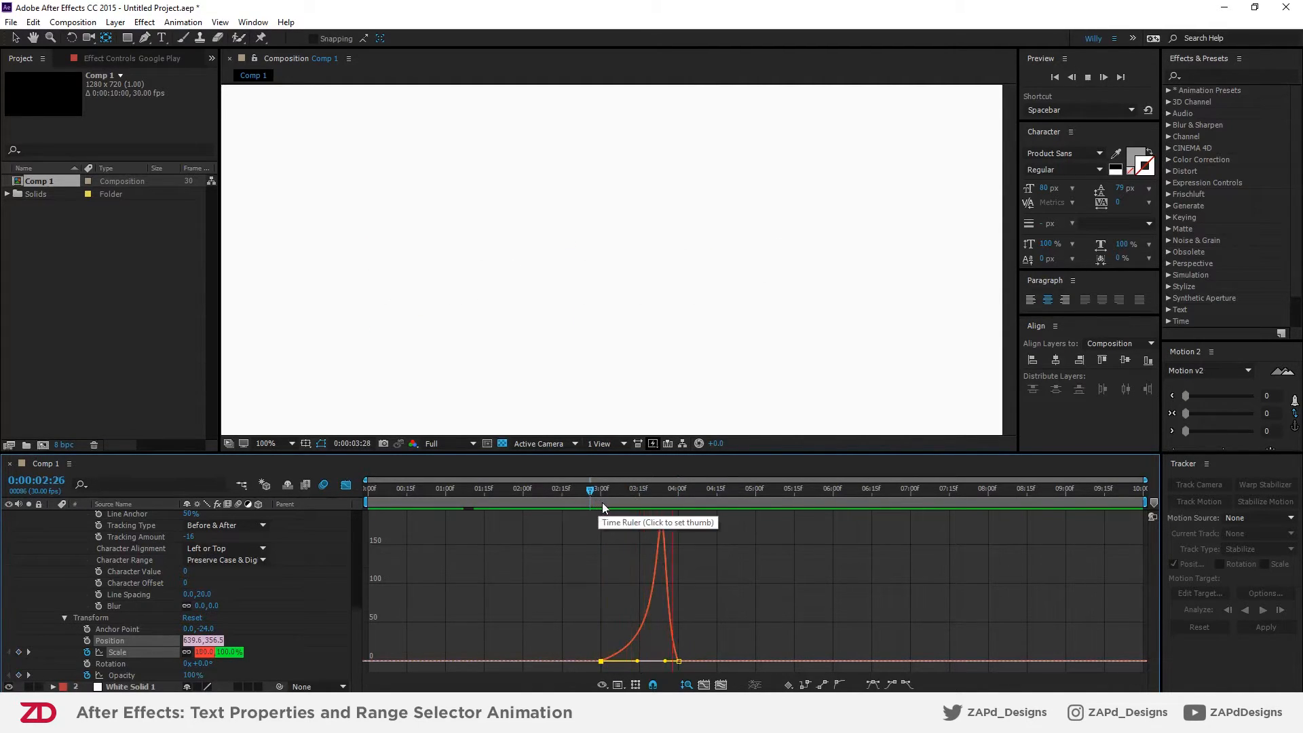
{"action": "key", "text": "space"}
- Shorten the exit by moving the last Scale and Opacity keyframes earlier to about 0:00:03:15, previewing the timing
{"action": "key", "text": "shift+F3"}
{"action": "left_click_drag", "start_coordinate": [692, 640], "coordinate": [671, 676]}
{"action": "left_click", "coordinate": [658, 609]}
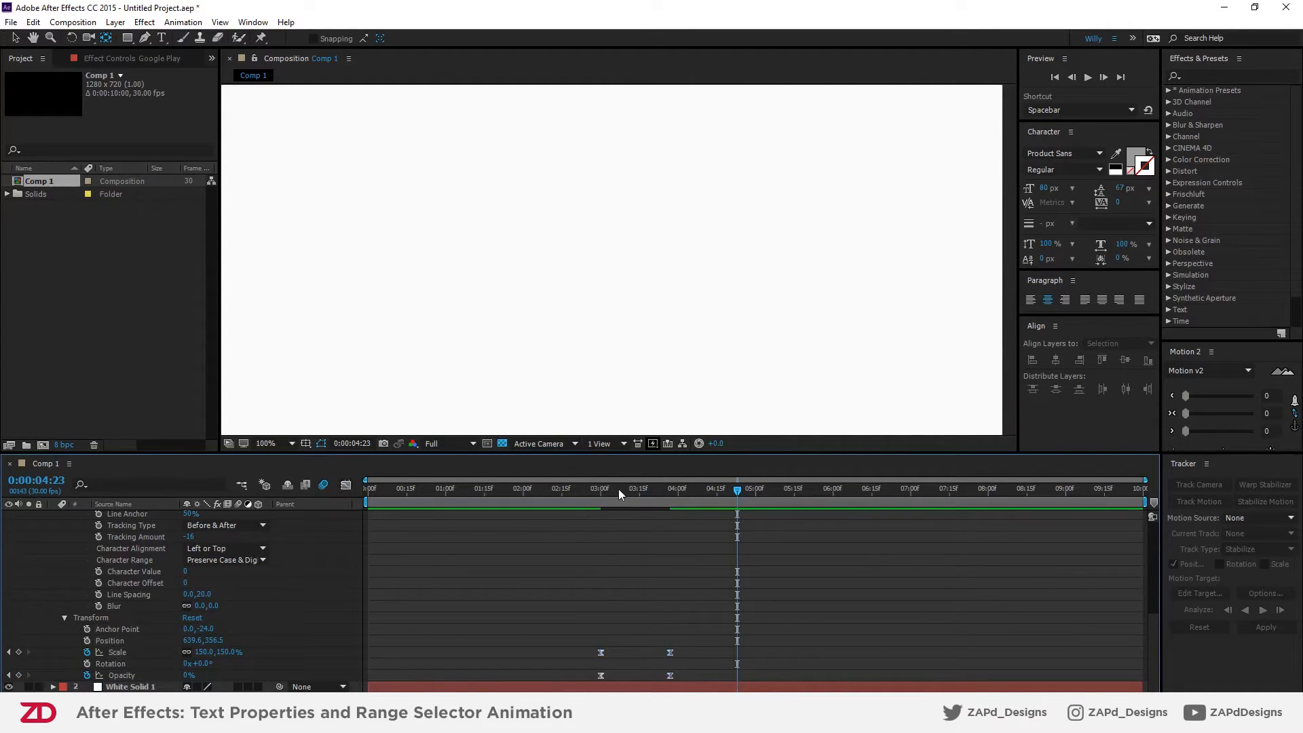
{"action": "left_click", "coordinate": [579, 490]}
{"action": "key", "text": "space"}
{"action": "key", "text": "space"}
{"action": "left_click_drag", "start_coordinate": [557, 493], "coordinate": [278, 495]}
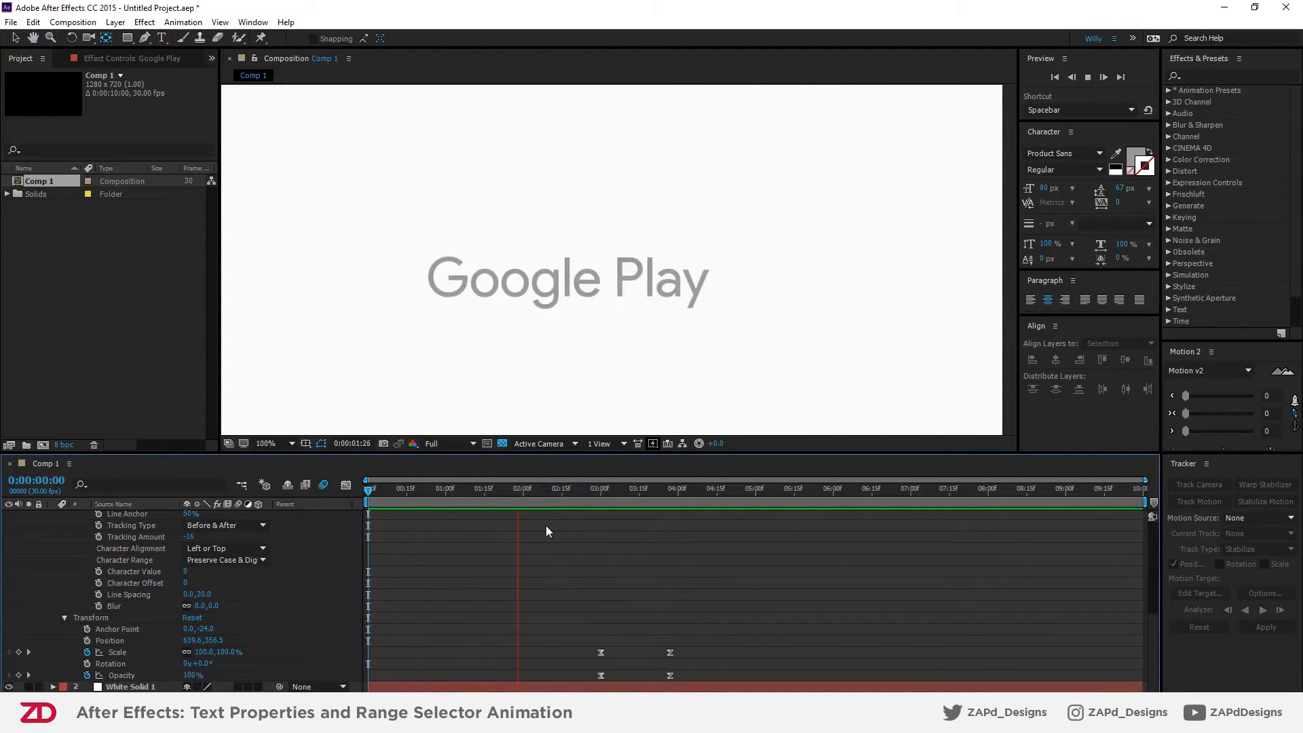
{"action": "left_click_drag", "start_coordinate": [697, 643], "coordinate": [651, 675]}
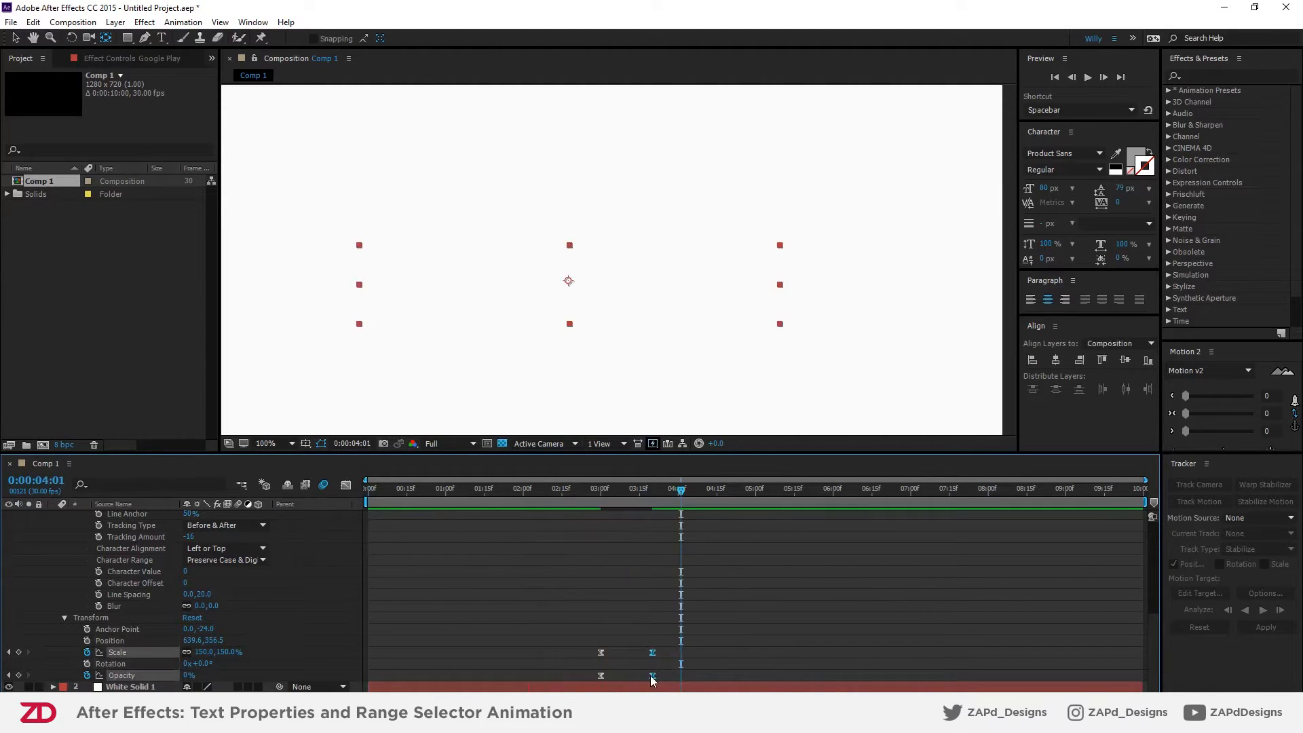
{"action": "key", "text": "space"}
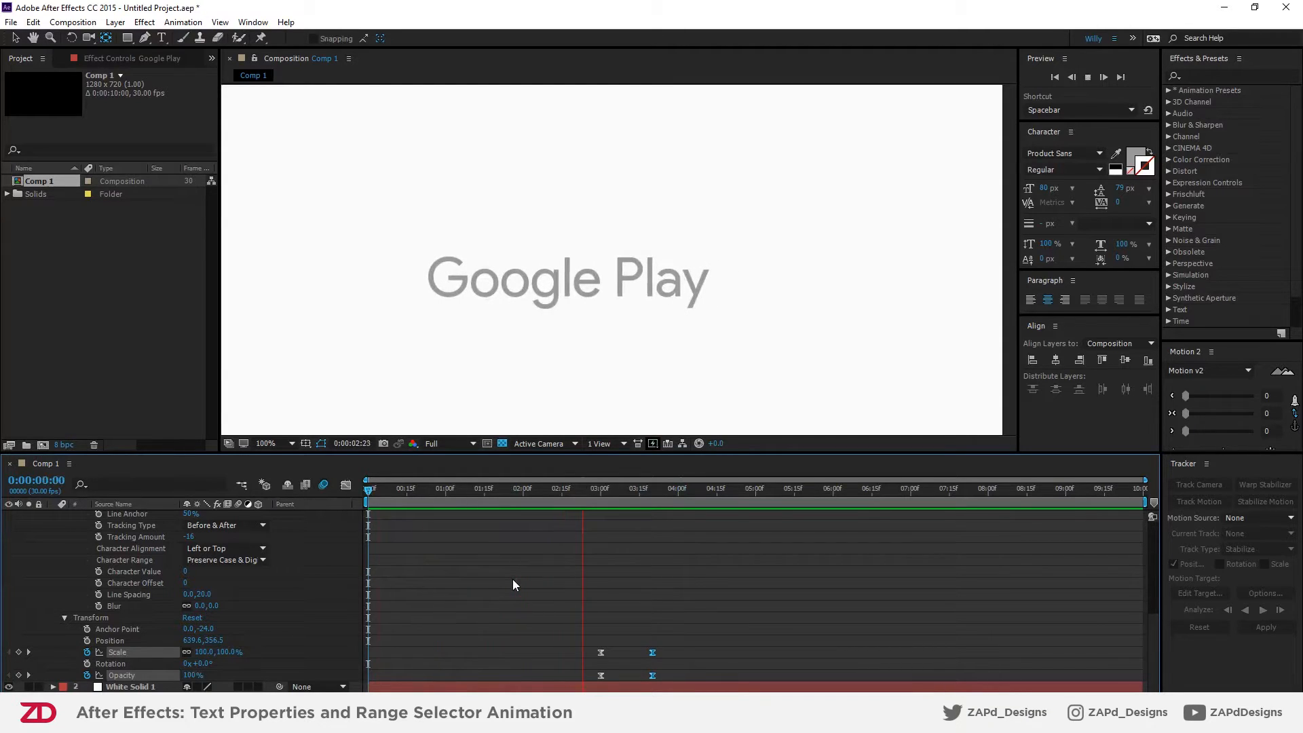
{"action": "key", "text": "space"}
{"action": "left_click_drag", "start_coordinate": [654, 661], "coordinate": [640, 662]}
{"action": "left_click", "coordinate": [554, 489]}
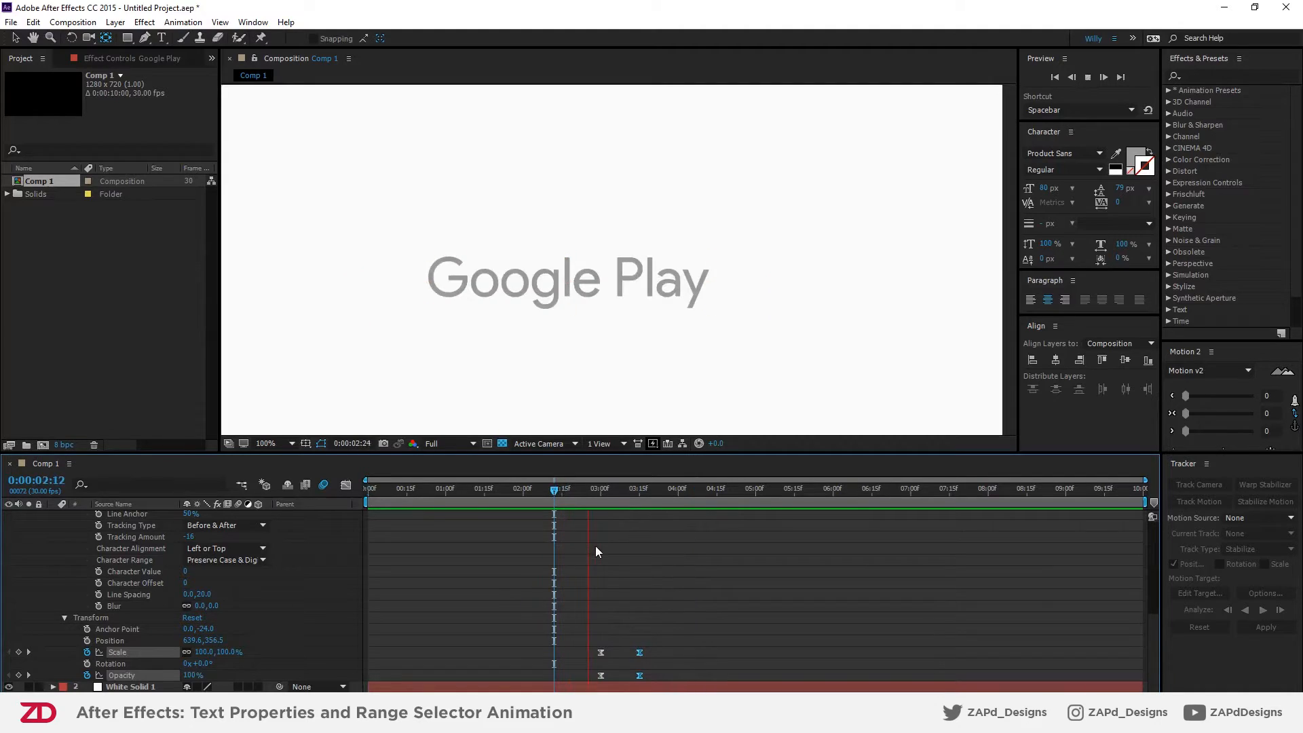
{"action": "key", "text": "space"}
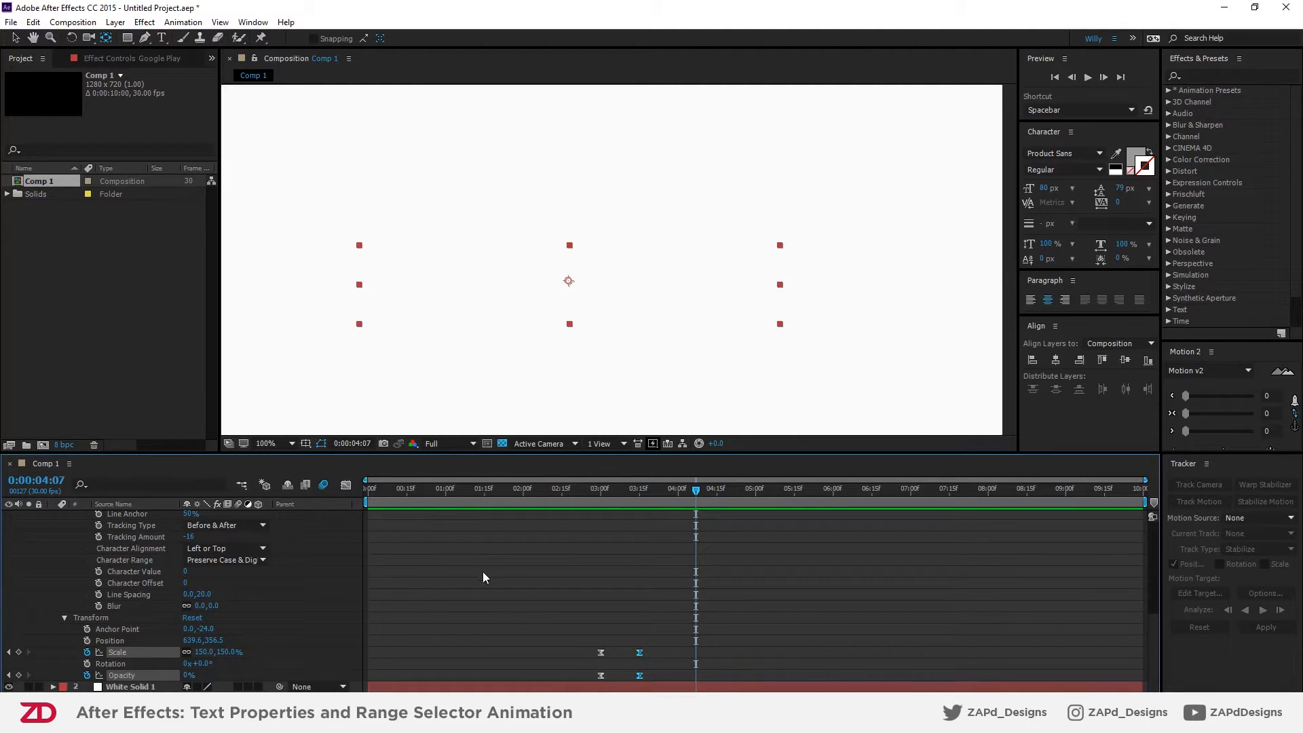
- At 0:00:03:00, duplicate the Google Play layer and show only the copy's keyframed properties
{"action": "left_click_drag", "start_coordinate": [658, 506], "coordinate": [600, 508]}
{"action": "scroll", "coordinate": [405, 563], "scroll_direction": "up", "scroll_amount": 5}
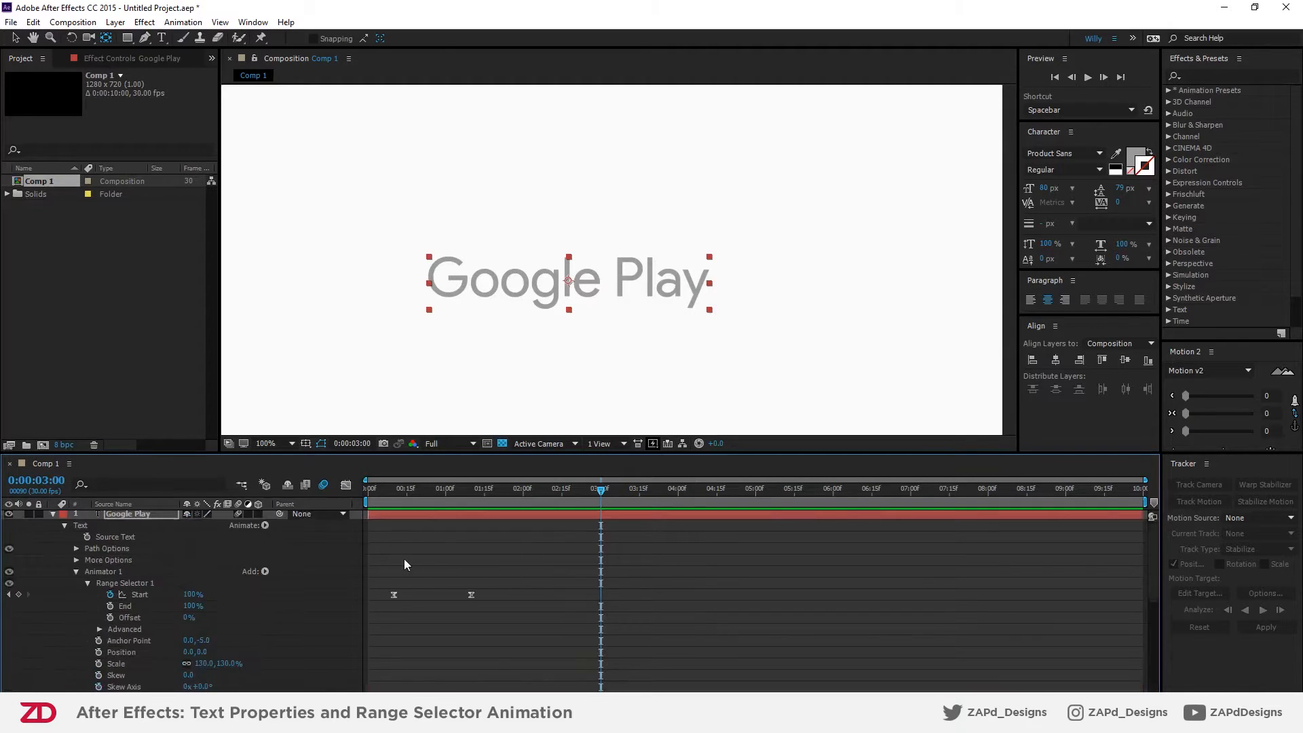
{"action": "key", "text": "ctrl+d"}
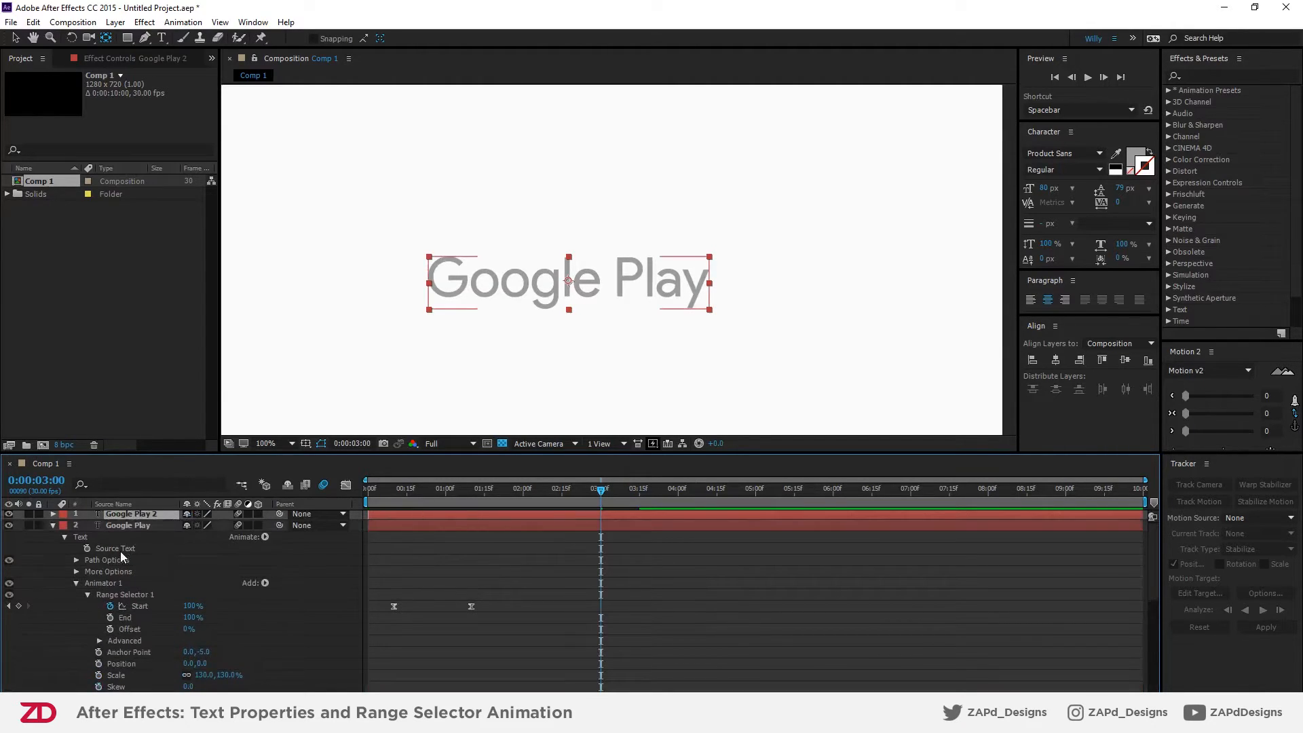
{"action": "left_click", "coordinate": [53, 515]}
{"action": "key", "text": "u"}
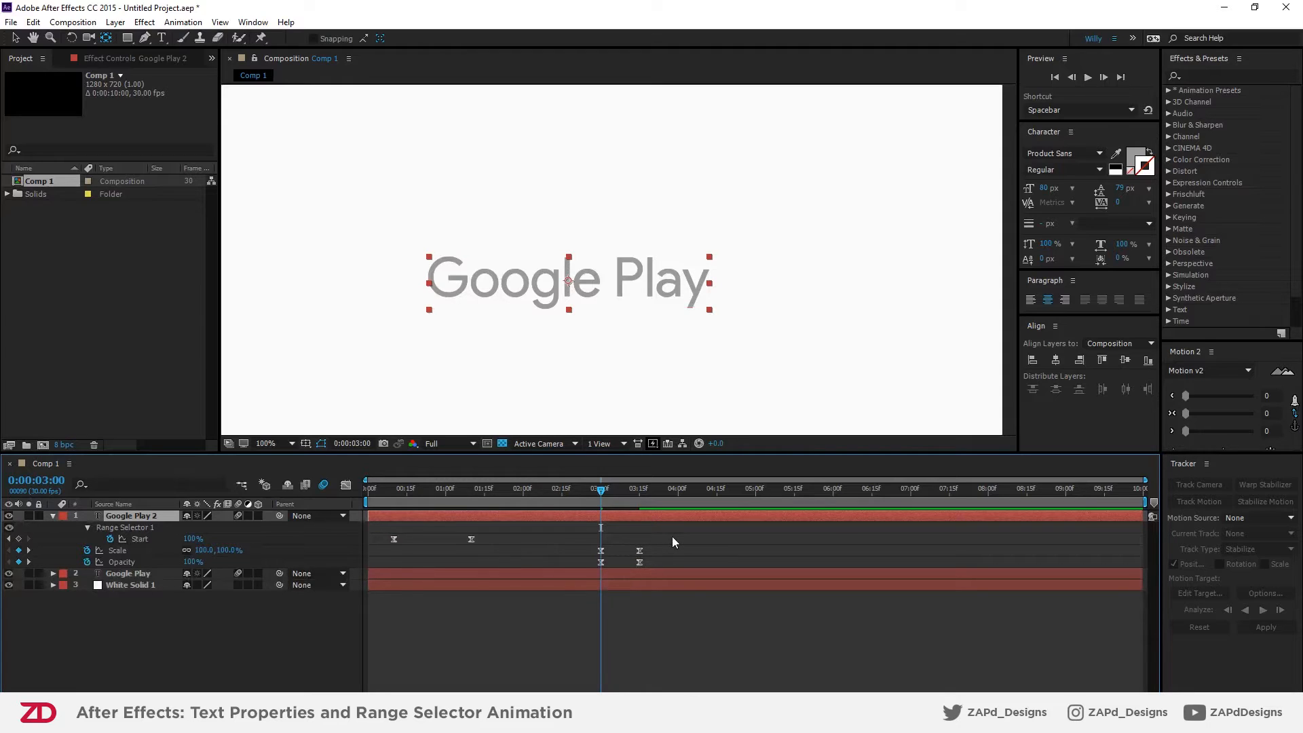
- Delete the Range Selector Start keyframes on Google Play 2 and trim the layer's in point to 0:00:03:00
{"action": "left_click_drag", "start_coordinate": [507, 537], "coordinate": [378, 547]}
{"action": "key", "text": "Delete"}
{"action": "mouse_move", "coordinate": [603, 495]}
{"action": "left_mouse_down"}
{"action": "mouse_move", "coordinate": [397, 495]}
{"action": "mouse_move", "coordinate": [601, 500]}
{"action": "left_mouse_up"}
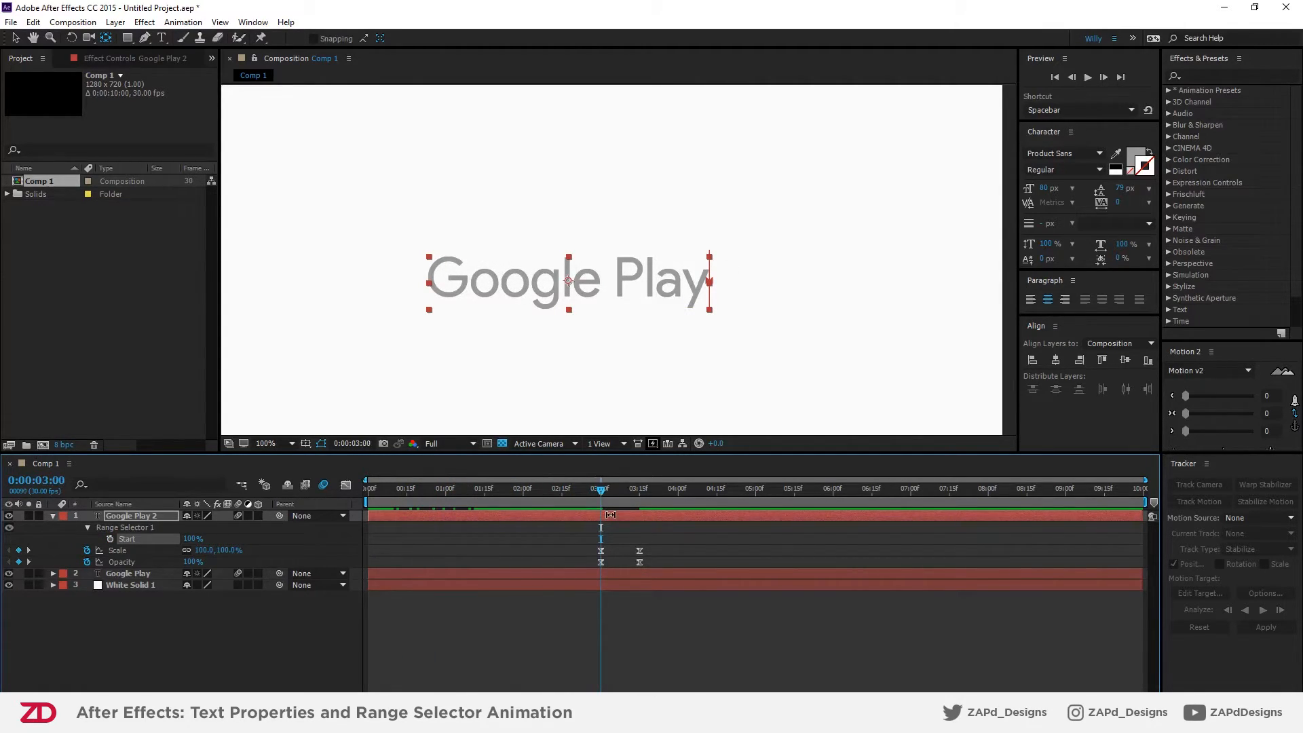
{"action": "key", "text": "alt+bracketleft"}
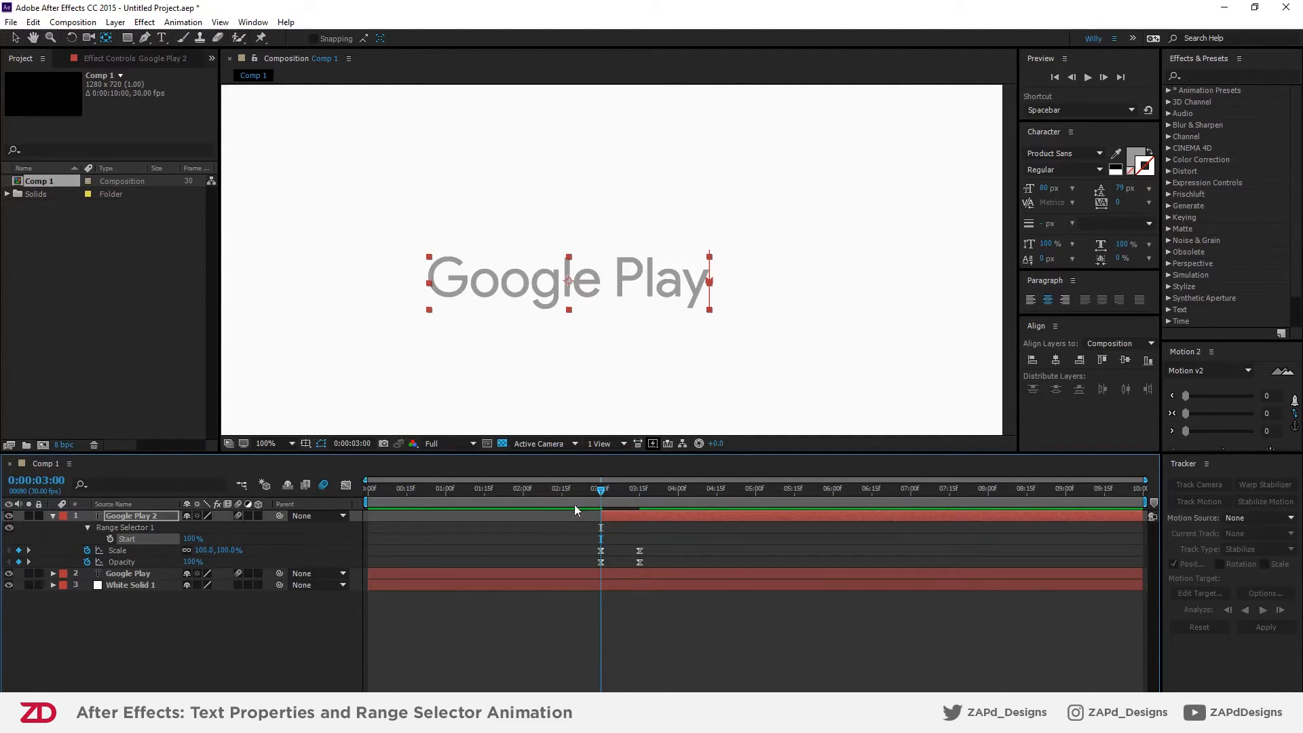
{"action": "mouse_move", "coordinate": [599, 491]}
{"action": "left_mouse_down"}
{"action": "mouse_move", "coordinate": [584, 491]}
{"action": "mouse_move", "coordinate": [600, 491]}
{"action": "left_mouse_up"}
{"action": "left_click", "coordinate": [161, 38]}
{"action": "key", "text": "v"}
- Switch to the Chrome browser and search for "google slogan"
{"action": "left_click", "coordinate": [238, 720]}
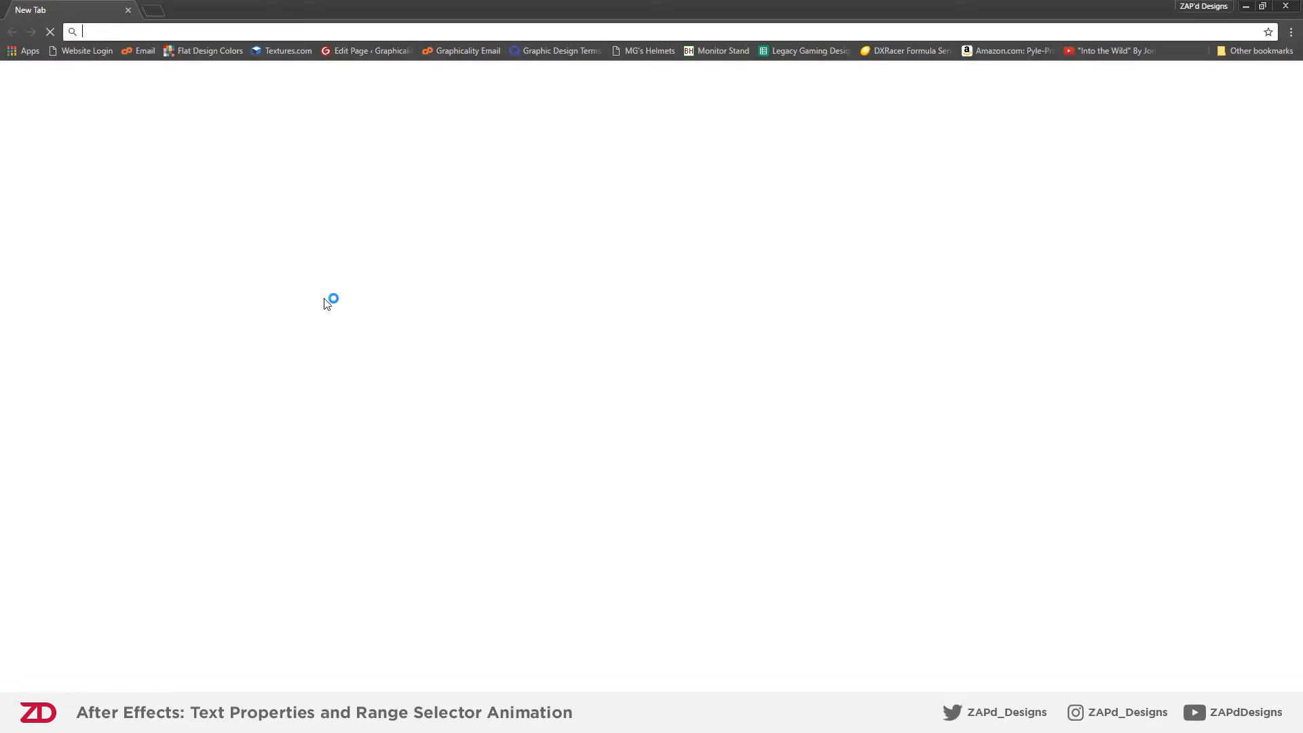
{"action": "type", "text": "gogoler"}
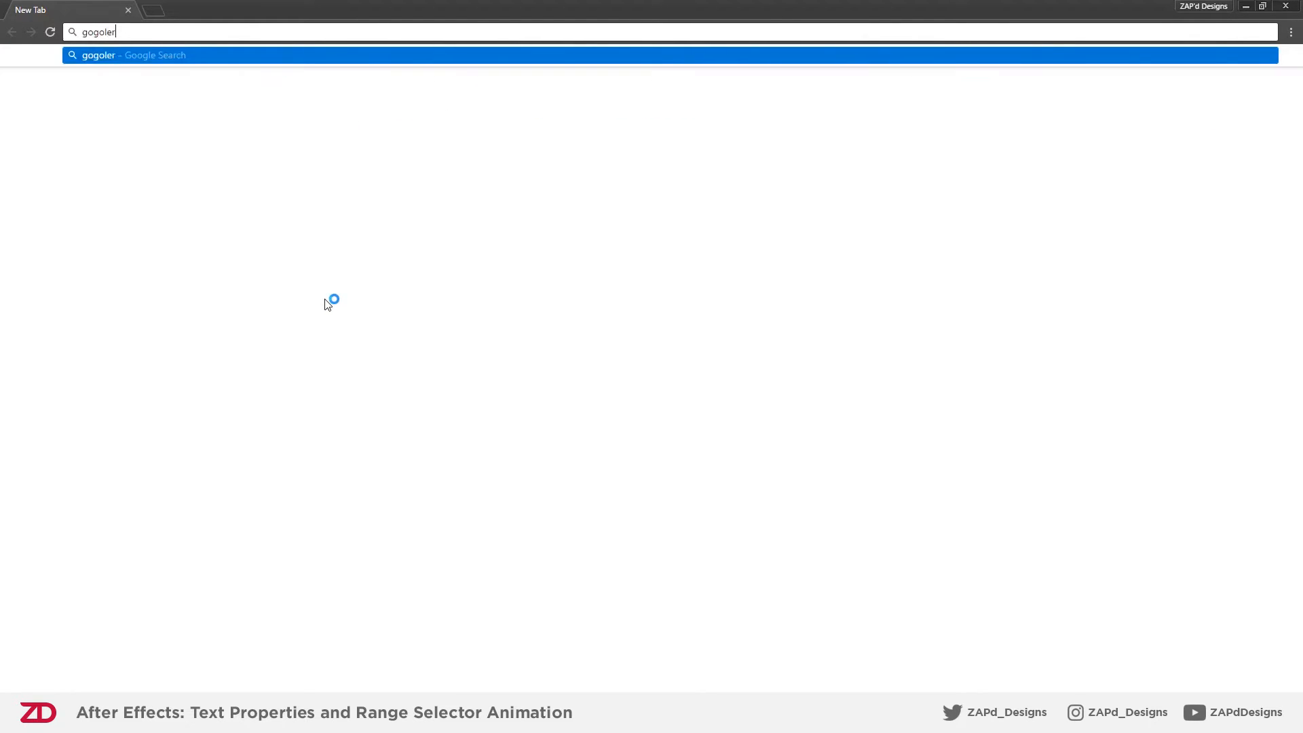
{"action": "type", "text": "ogl"}
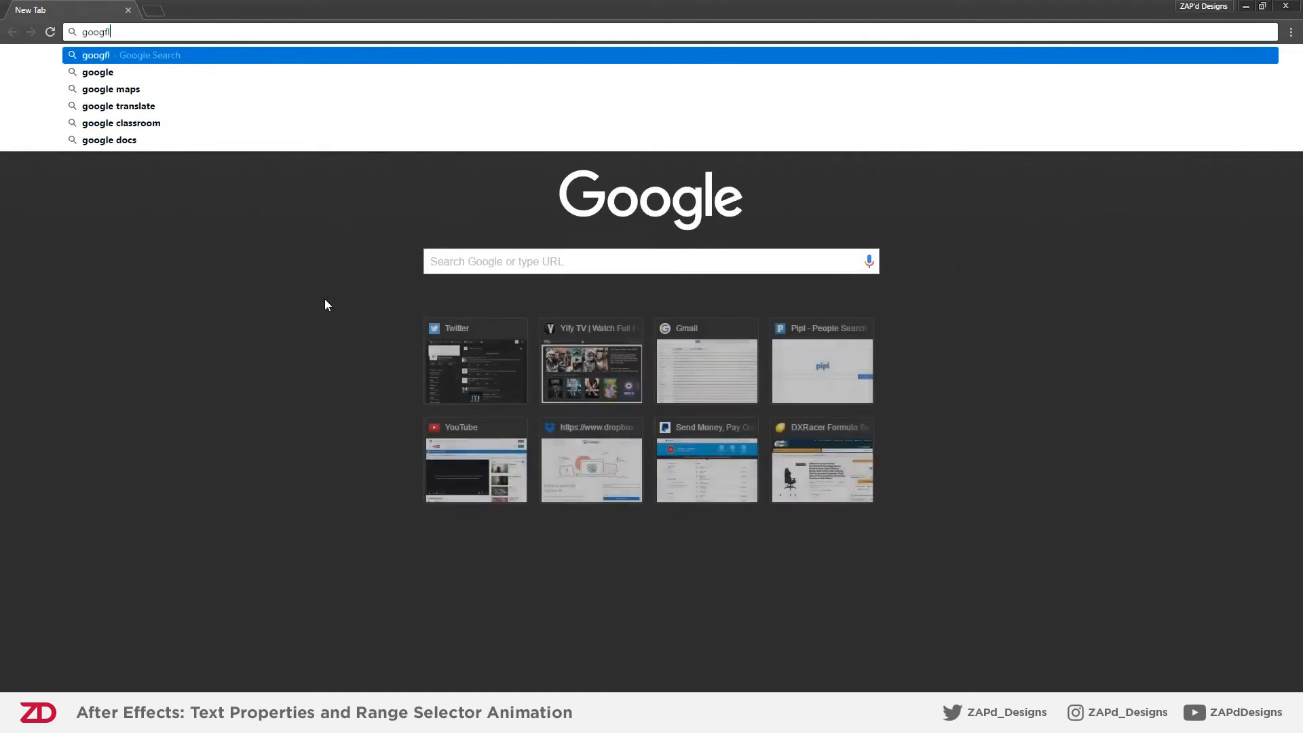
{"action": "type", "text": "e sloag"}
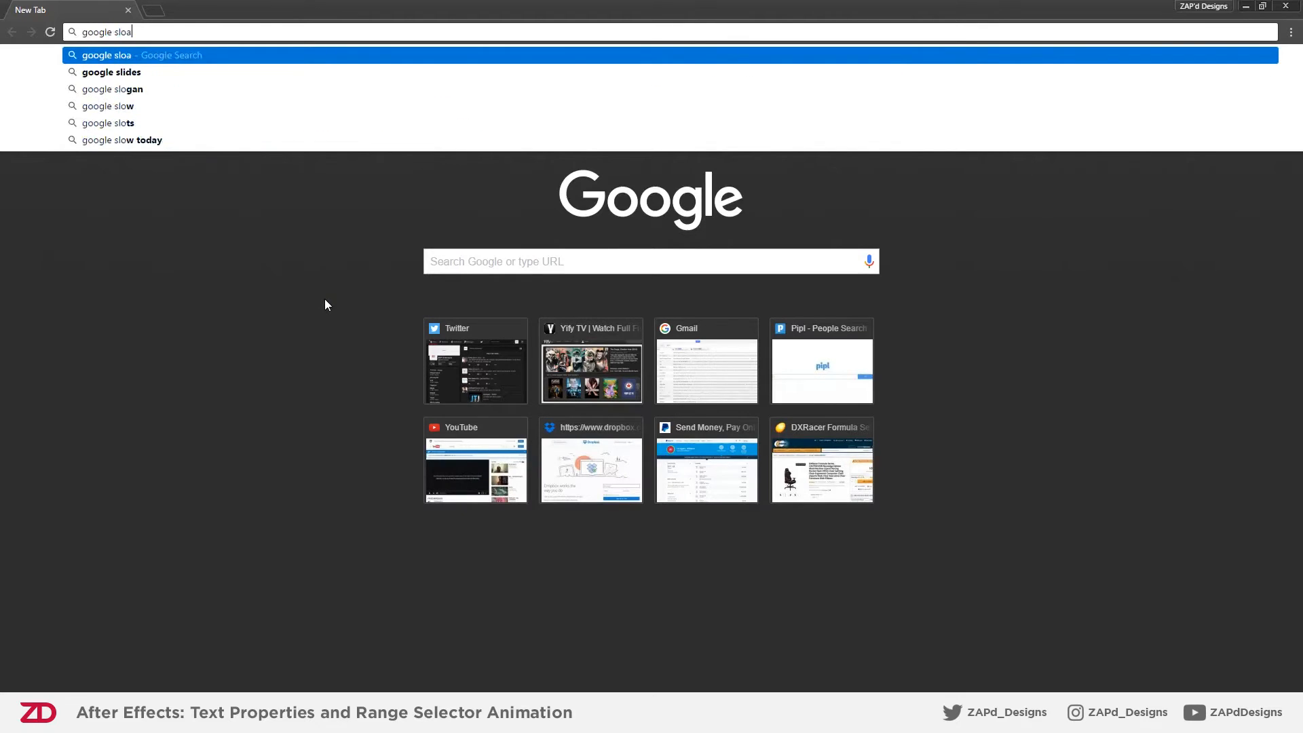
{"action": "key", "text": "Down"}
{"action": "key", "text": "Return"}
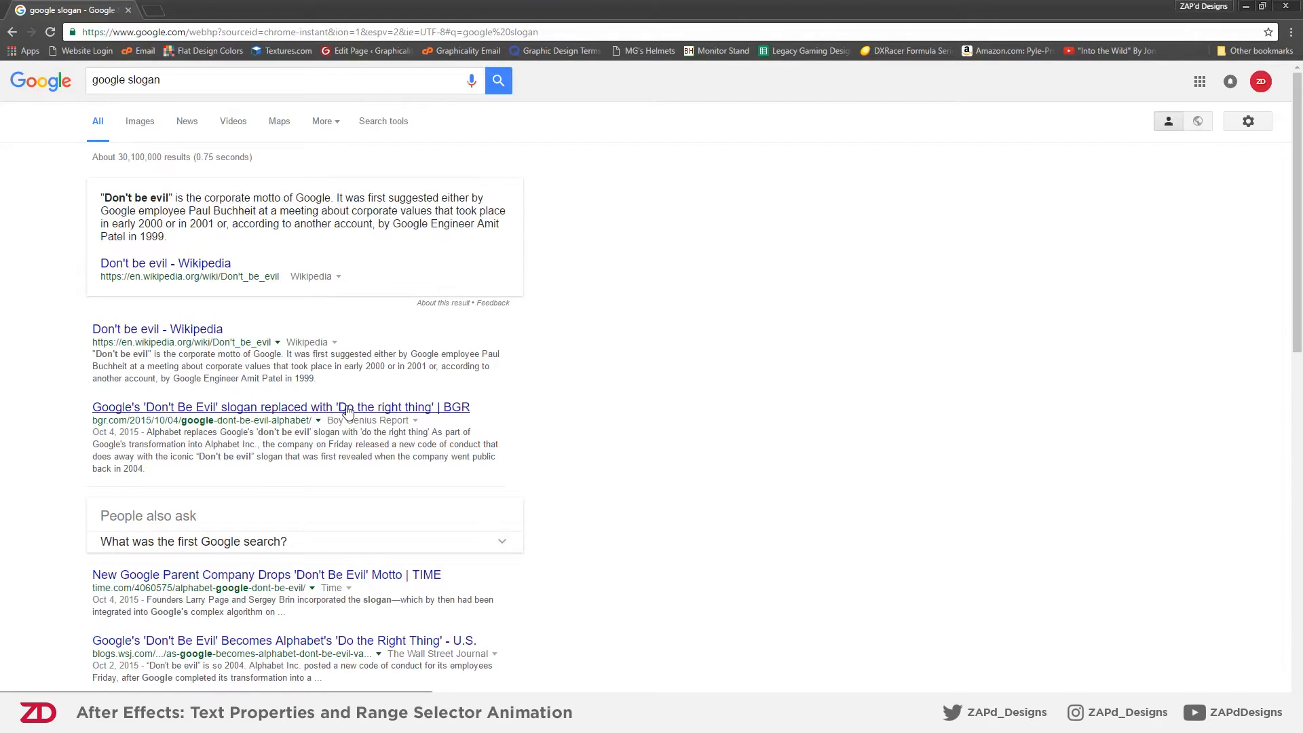
- Switch back to After Effects and replace the text of the Google Play 2 layer with "Do the right thing."
{"action": "key", "text": "alt+Tab"}
{"action": "left_click", "coordinate": [158, 39]}
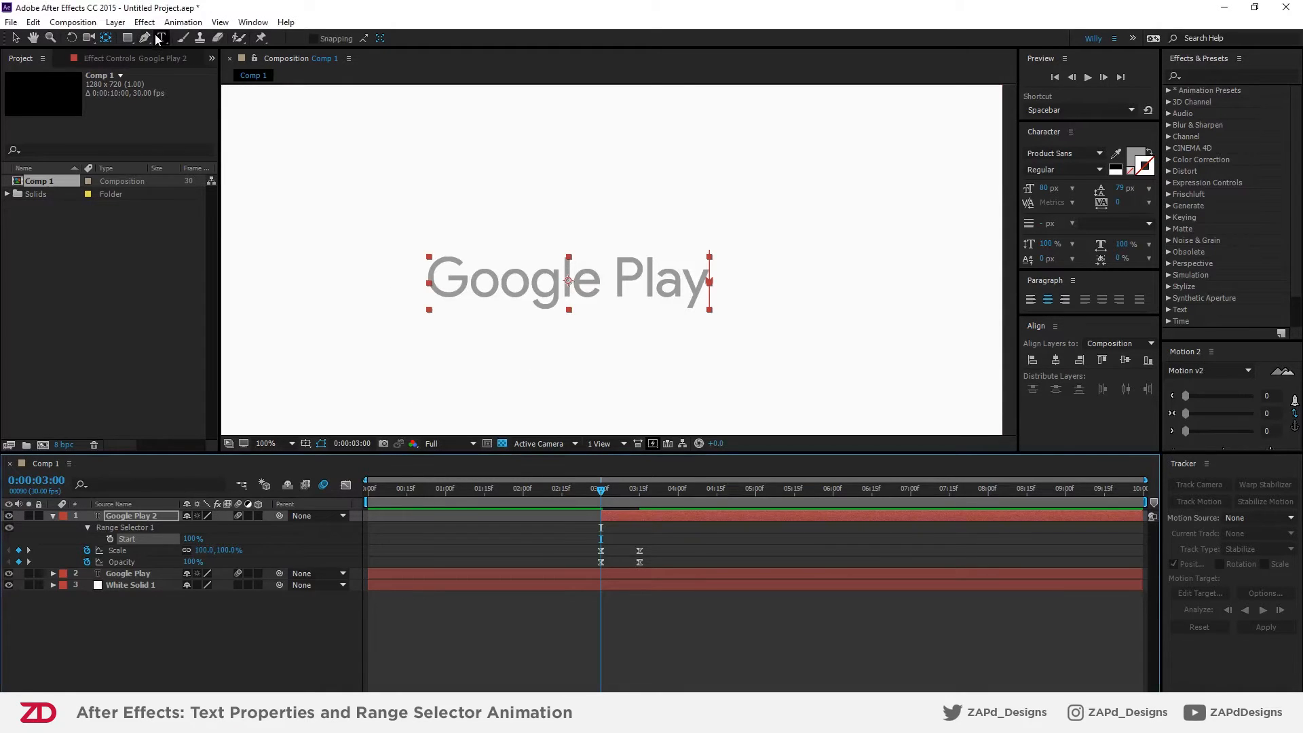
{"action": "key", "text": "alt+Tab"}
{"action": "key", "text": "alt+Tab"}
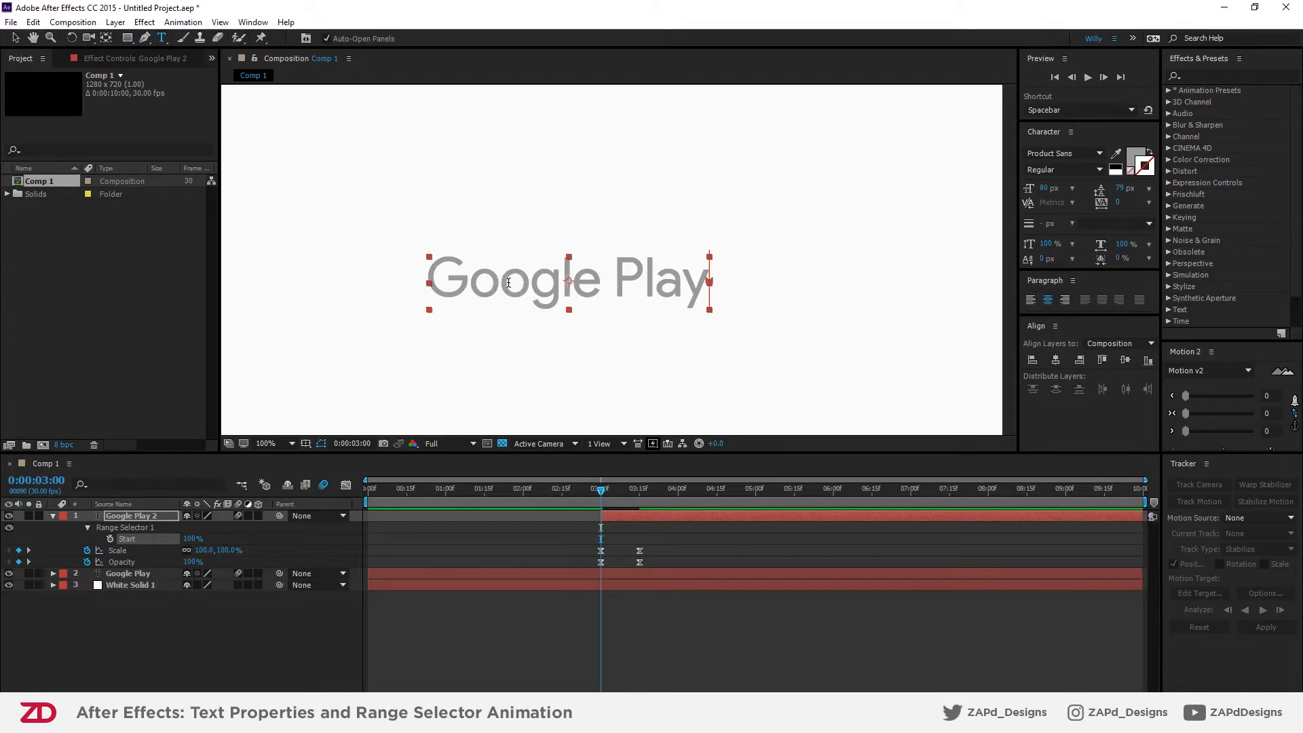
{"action": "left_click", "coordinate": [522, 295]}
{"action": "key", "text": "ctrl+a"}
{"action": "key", "text": "alt+Tab"}
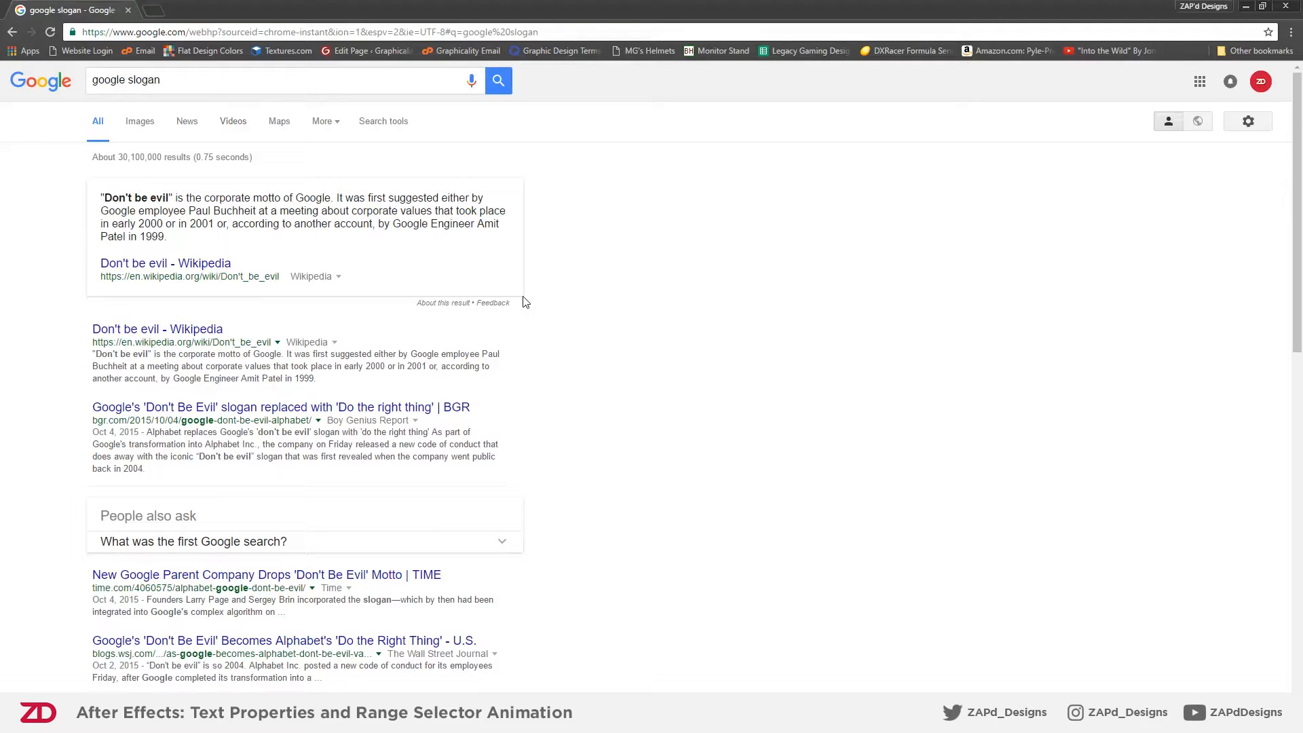
{"action": "key", "text": "alt+Tab"}
{"action": "type", "text": "Do the r"}
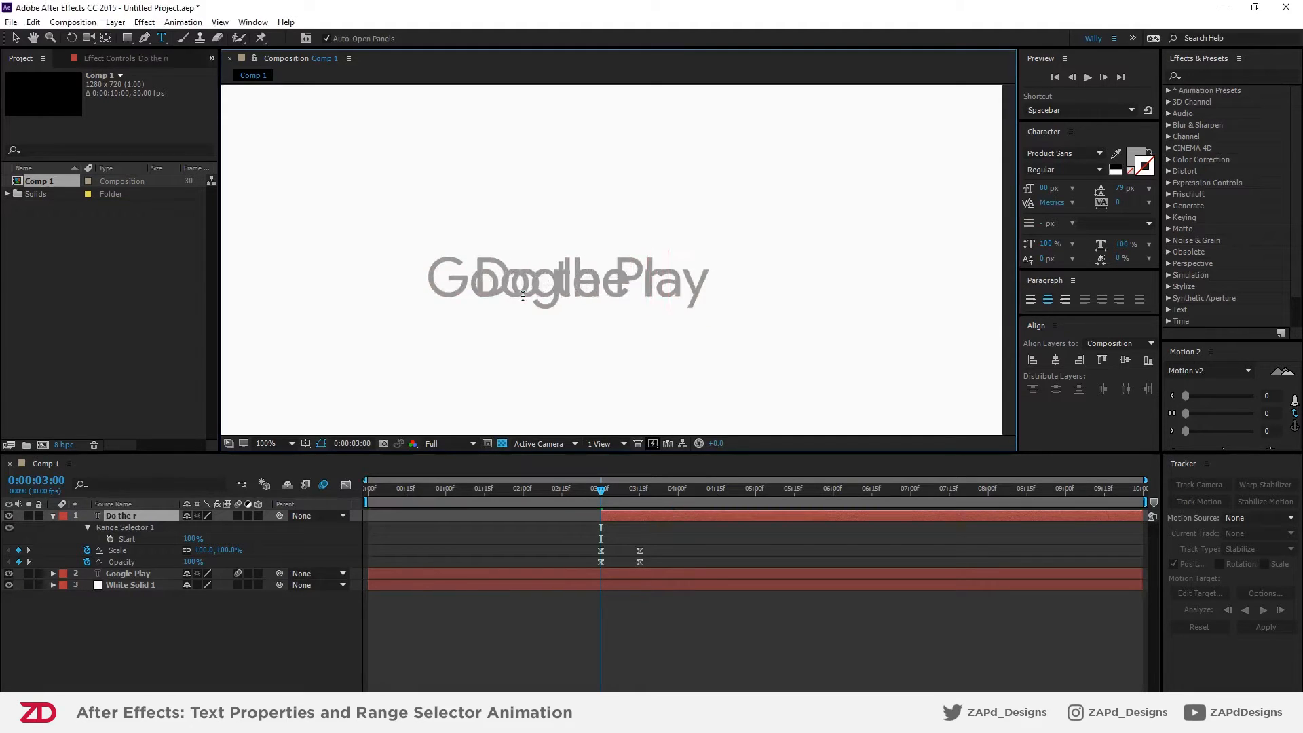
{"action": "type", "text": "ight thing."}
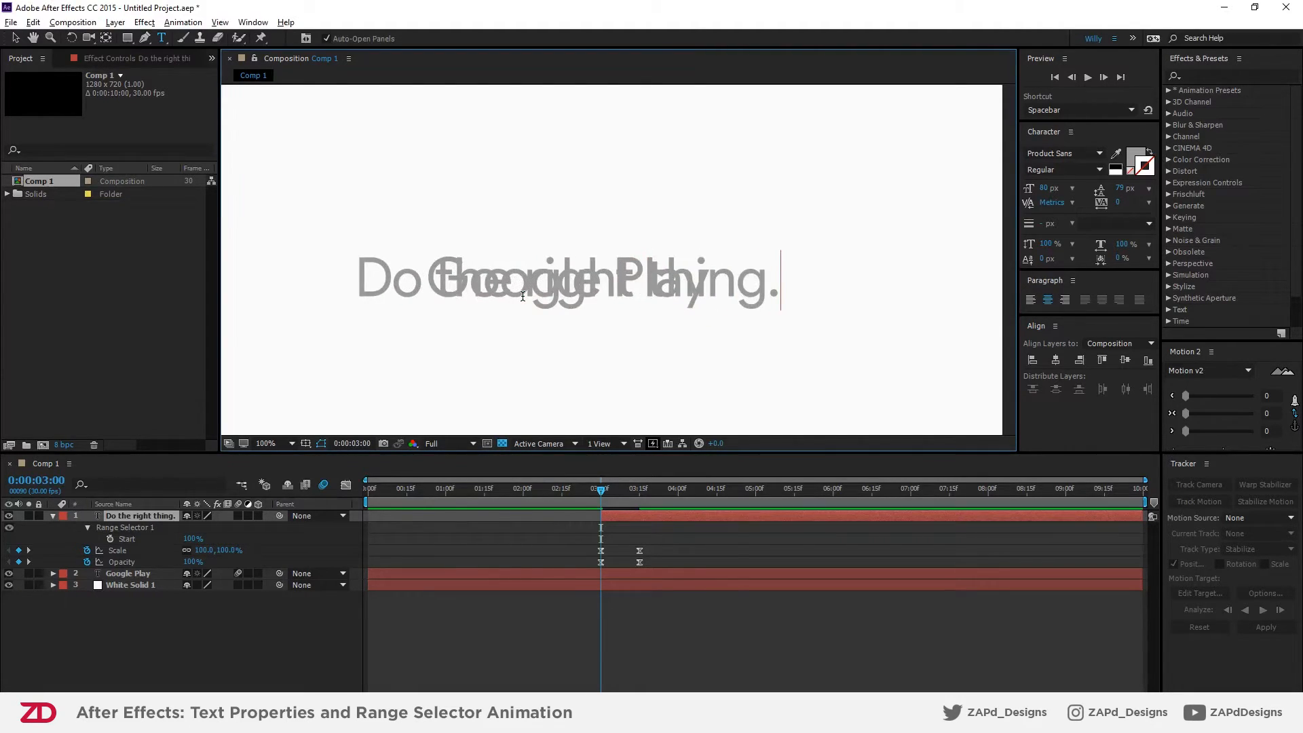
{"action": "left_click", "coordinate": [476, 635]}
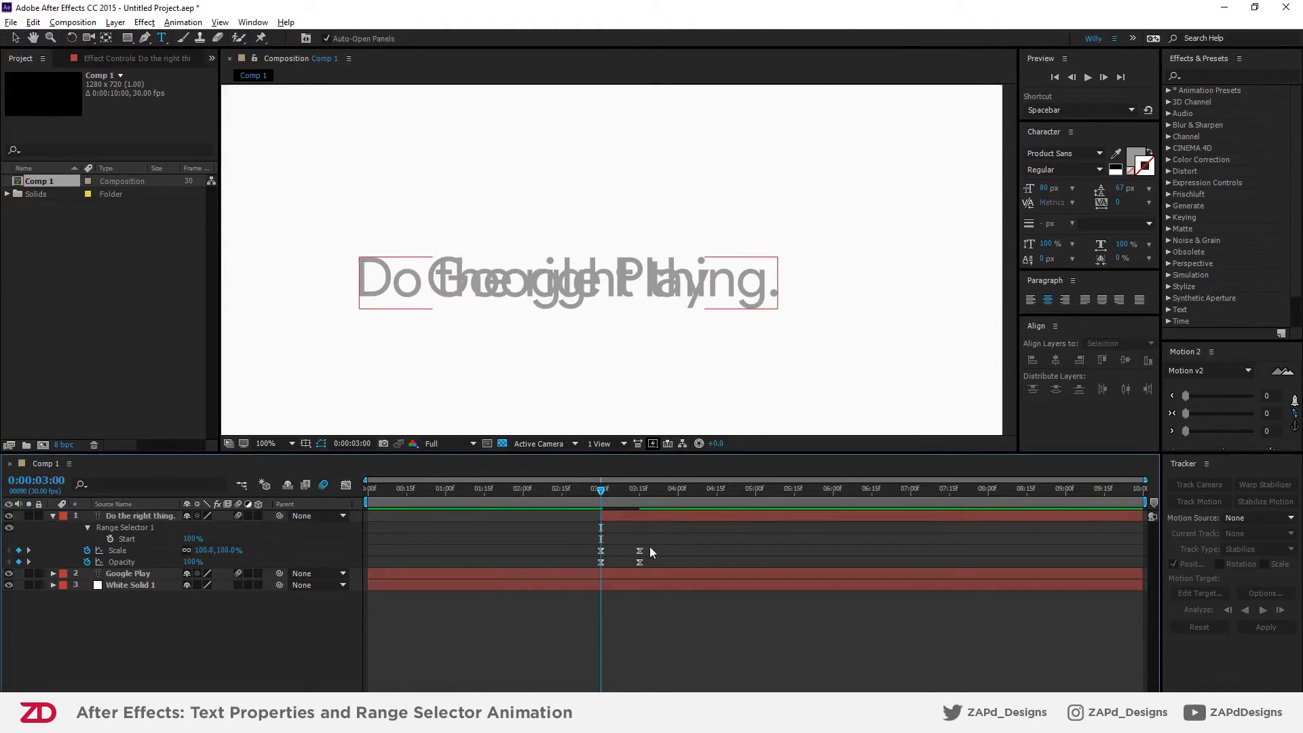
- Time-reverse the Scale and Opacity keyframes of the "Do the right thing." layer and check the result at 0:00:03:00
{"action": "mouse_move", "coordinate": [645, 560]}
{"action": "left_mouse_down"}
{"action": "mouse_move", "coordinate": [589, 565]}
{"action": "mouse_move", "coordinate": [642, 553]}
{"action": "left_mouse_up"}
{"action": "right_click", "coordinate": [603, 561]}
{"action": "mouse_move", "coordinate": [637, 552]}
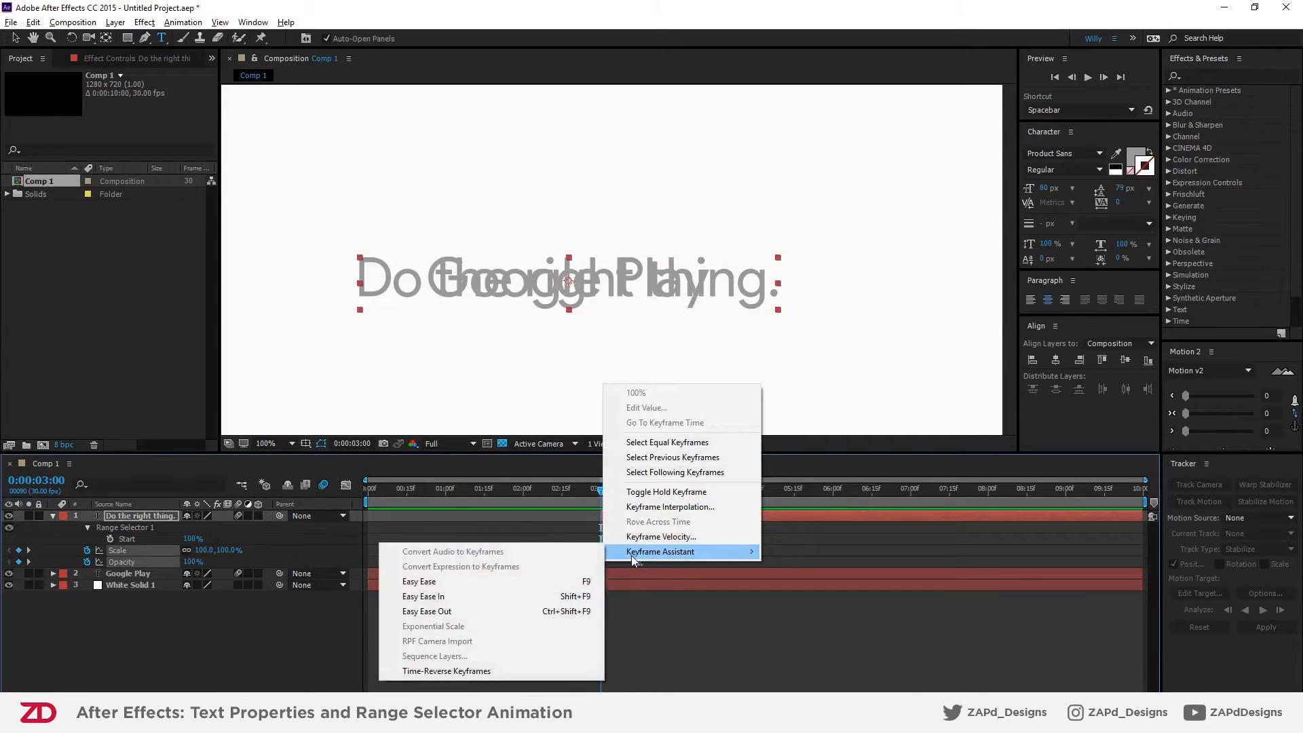
{"action": "left_click", "coordinate": [475, 671]}
{"action": "mouse_move", "coordinate": [602, 491]}
{"action": "left_mouse_down"}
{"action": "mouse_move", "coordinate": [651, 499]}
{"action": "mouse_move", "coordinate": [601, 503]}
{"action": "left_mouse_up"}
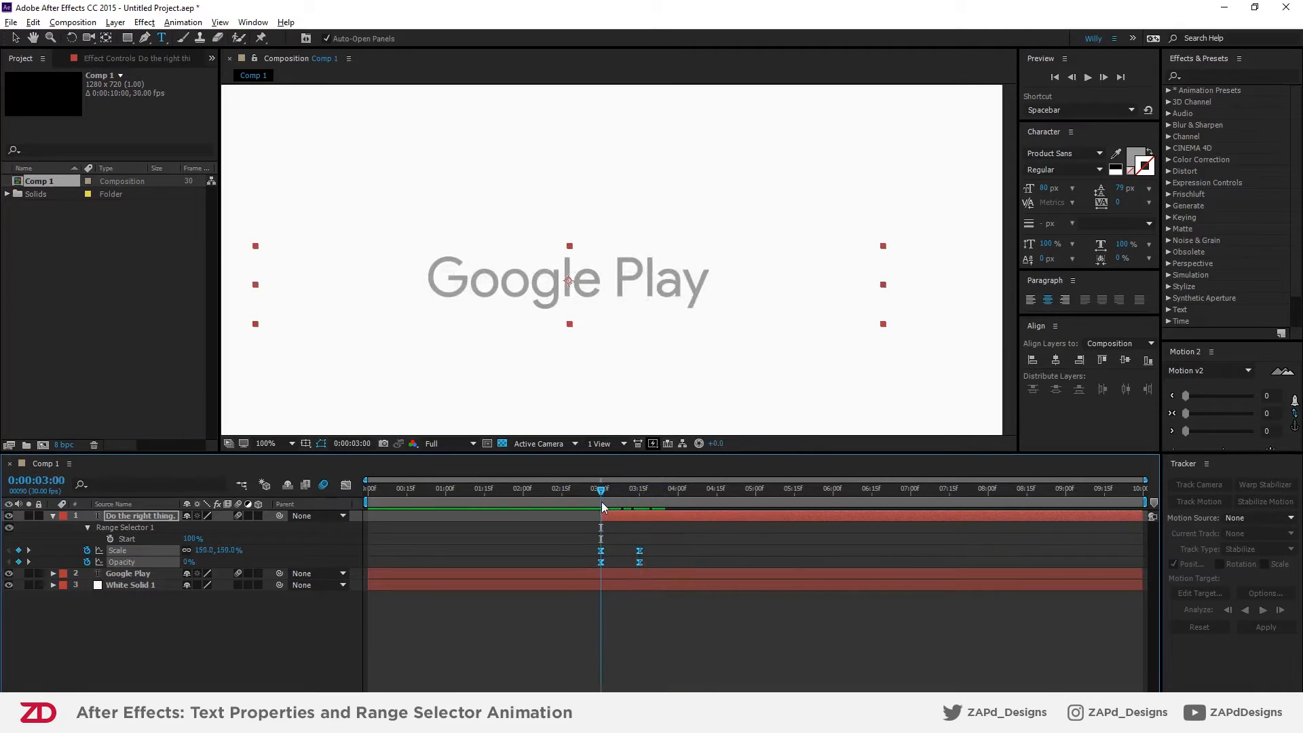
- Time-reverse only the Scale keyframes of the "Do the right thing." layer
{"action": "left_click_drag", "start_coordinate": [650, 560], "coordinate": [596, 553]}
{"action": "right_click", "coordinate": [596, 552]}
{"action": "mouse_move", "coordinate": [619, 547]}
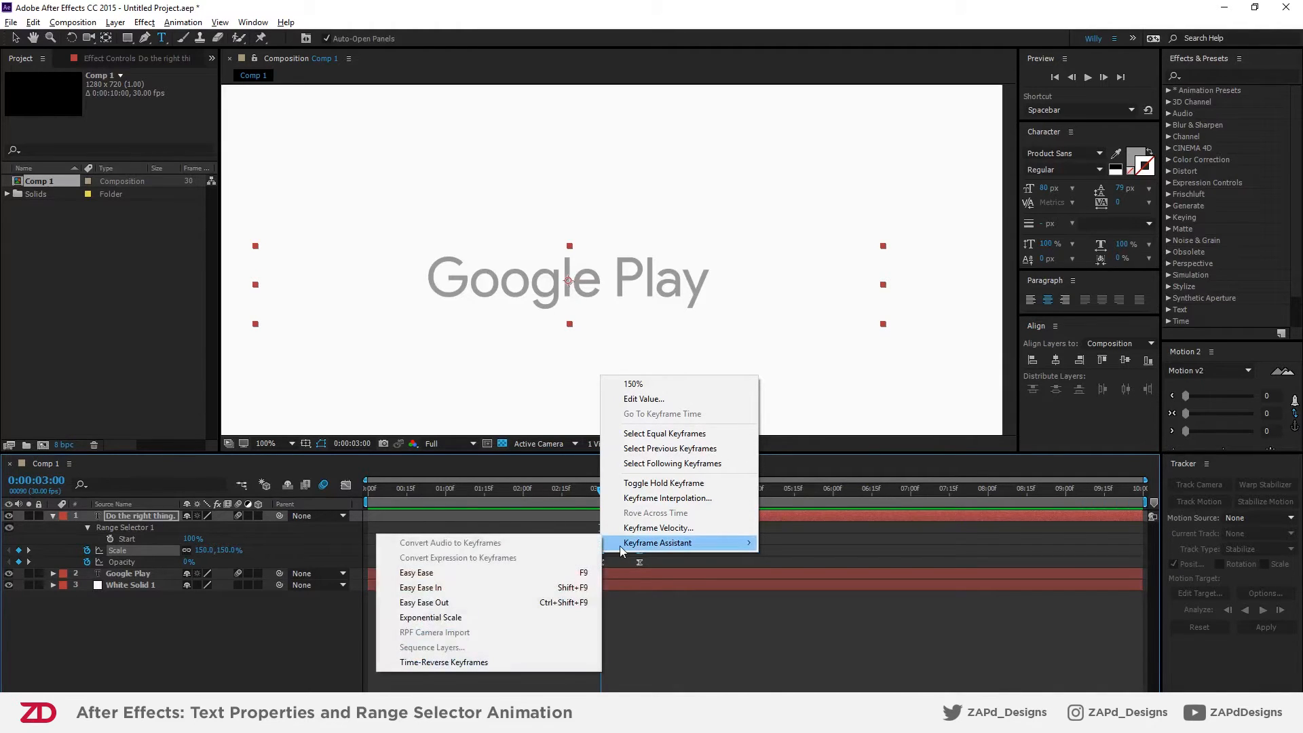
{"action": "left_click", "coordinate": [486, 662]}
{"action": "mouse_move", "coordinate": [601, 496]}
{"action": "left_mouse_down"}
{"action": "mouse_move", "coordinate": [654, 495]}
{"action": "mouse_move", "coordinate": [601, 503]}
{"action": "left_mouse_up"}
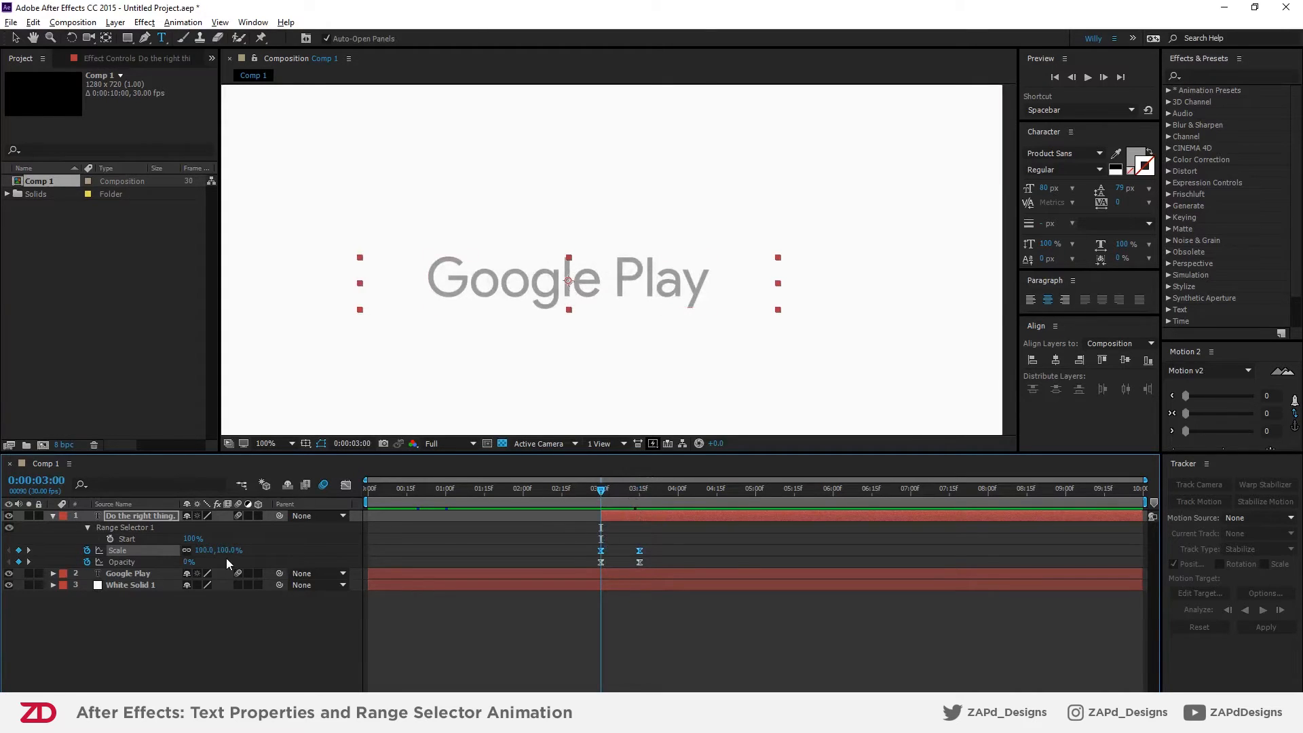
- Set the slogan layer's Scale to 100% at 0:00:03:15 and to 150% at 0:00:03:00
{"action": "left_click", "coordinate": [640, 495]}
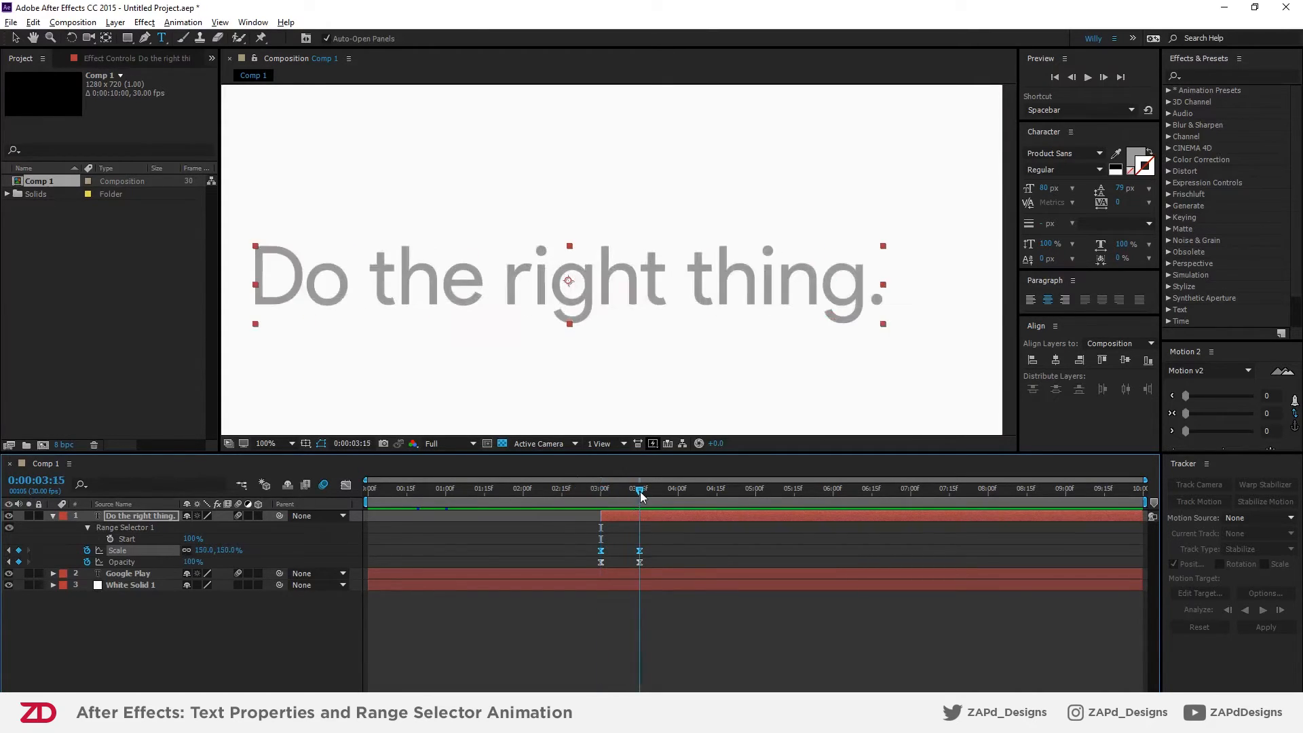
{"action": "left_click", "coordinate": [228, 550]}
{"action": "type", "text": "100"}
{"action": "key", "text": "Return"}
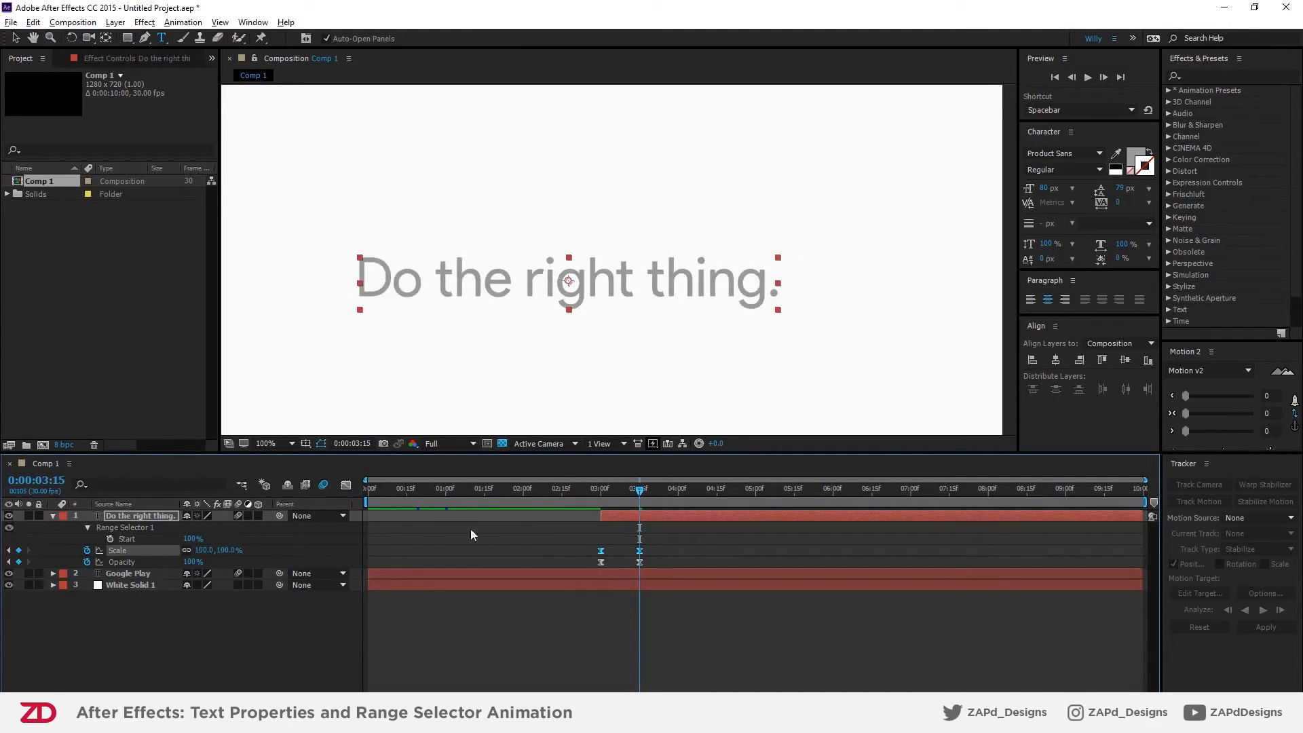
{"action": "left_click", "coordinate": [606, 494]}
{"action": "left_click", "coordinate": [227, 551]}
{"action": "type", "text": "150"}
{"action": "key", "text": "Return"}
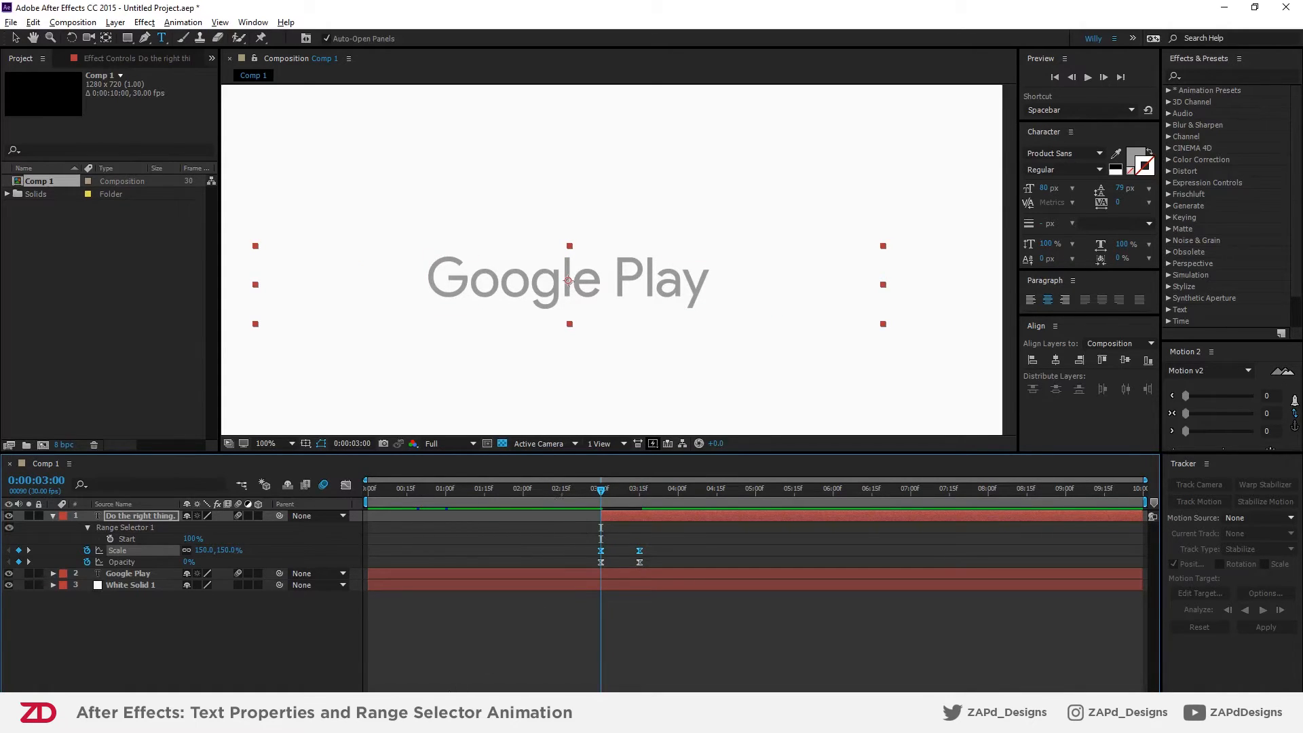
- Set the slogan layer's Scale keyframe at 0:00:03:00 to 100% and scrub through the start of its entrance
{"action": "key", "text": "equal"}
{"action": "key", "text": "equal"}
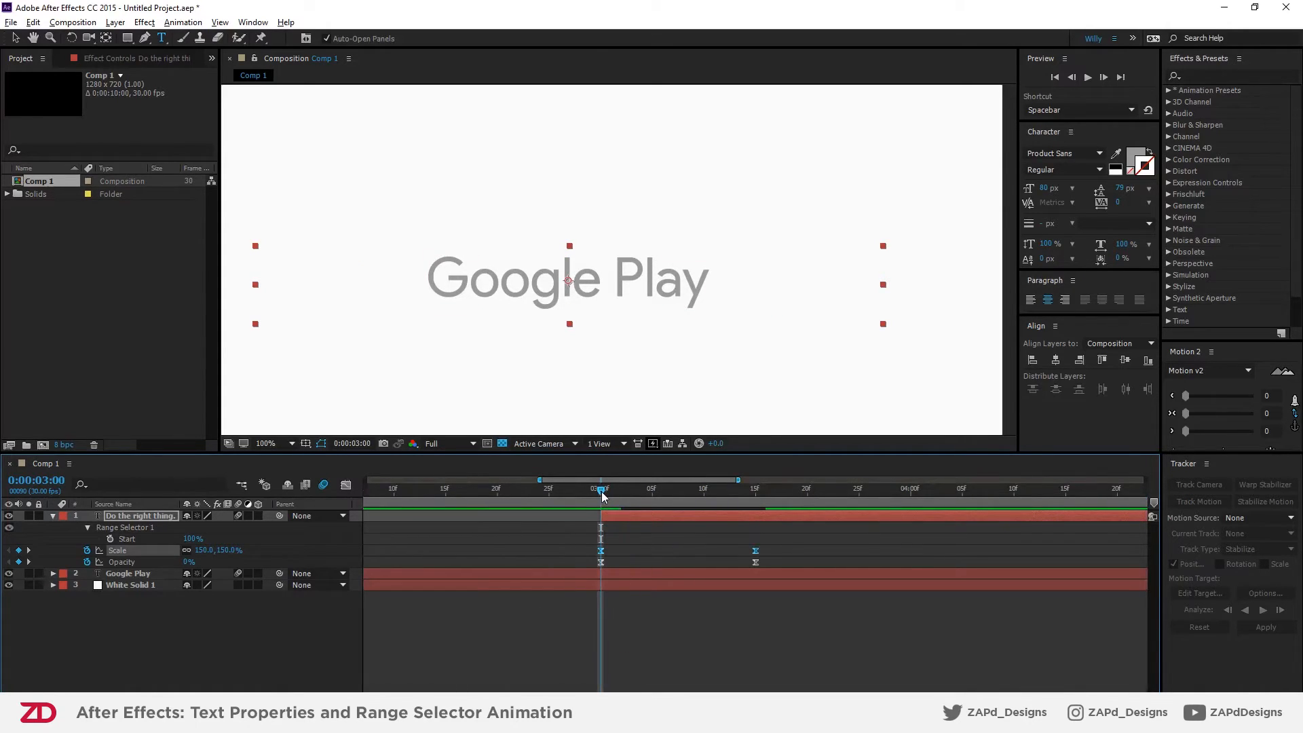
{"action": "mouse_move", "coordinate": [603, 493]}
{"action": "left_mouse_down"}
{"action": "mouse_move", "coordinate": [757, 499]}
{"action": "mouse_move", "coordinate": [606, 511]}
{"action": "left_mouse_up"}
{"action": "left_click", "coordinate": [232, 551]}
{"action": "type", "text": "100"}
{"action": "key", "text": "Return"}
{"action": "mouse_move", "coordinate": [601, 489]}
{"action": "left_mouse_down"}
{"action": "mouse_move", "coordinate": [736, 491]}
{"action": "mouse_move", "coordinate": [599, 499]}
{"action": "left_mouse_up"}
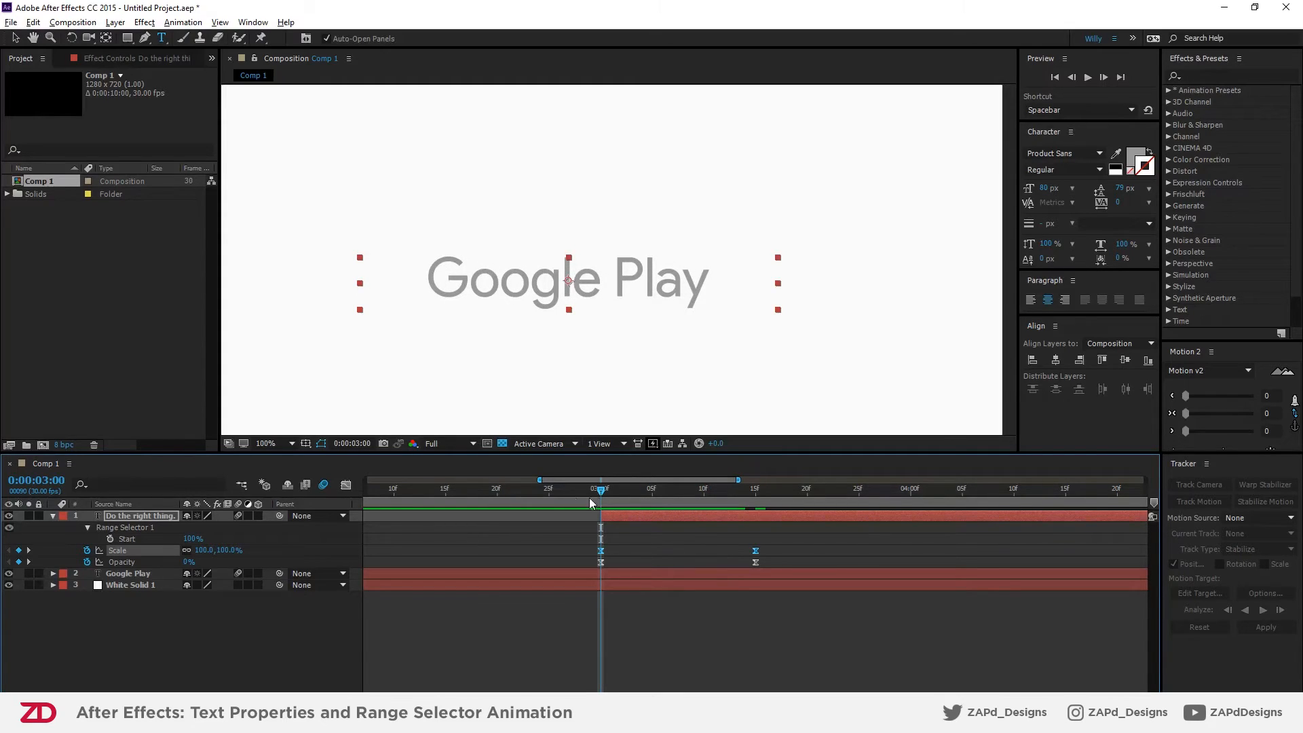
{"action": "left_click", "coordinate": [124, 518]}
{"action": "left_click_drag", "start_coordinate": [193, 539], "coordinate": [102, 544]}
{"action": "key", "text": "ctrl+z"}
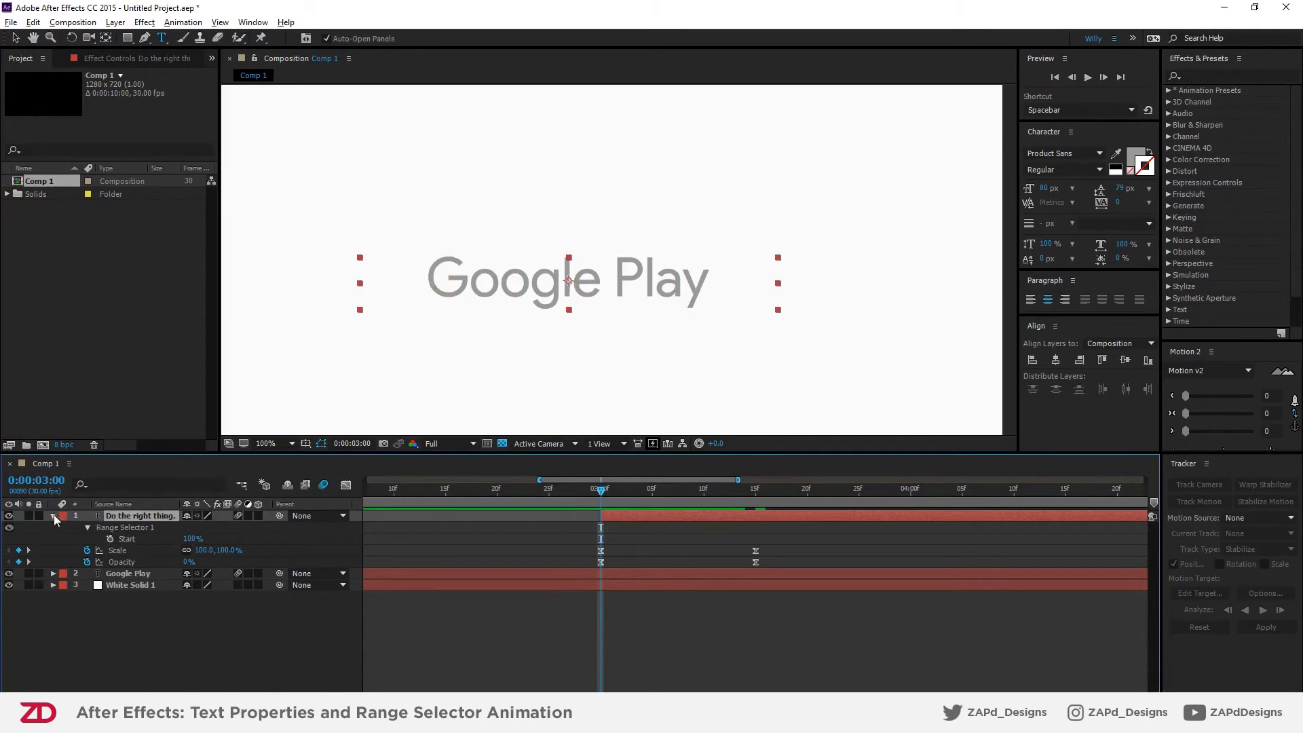
- Set the Scale of Animator 1 on the "Do the right thing." layer to 100% and collapse the layer
{"action": "left_click", "coordinate": [52, 515]}
{"action": "left_click", "coordinate": [53, 515]}
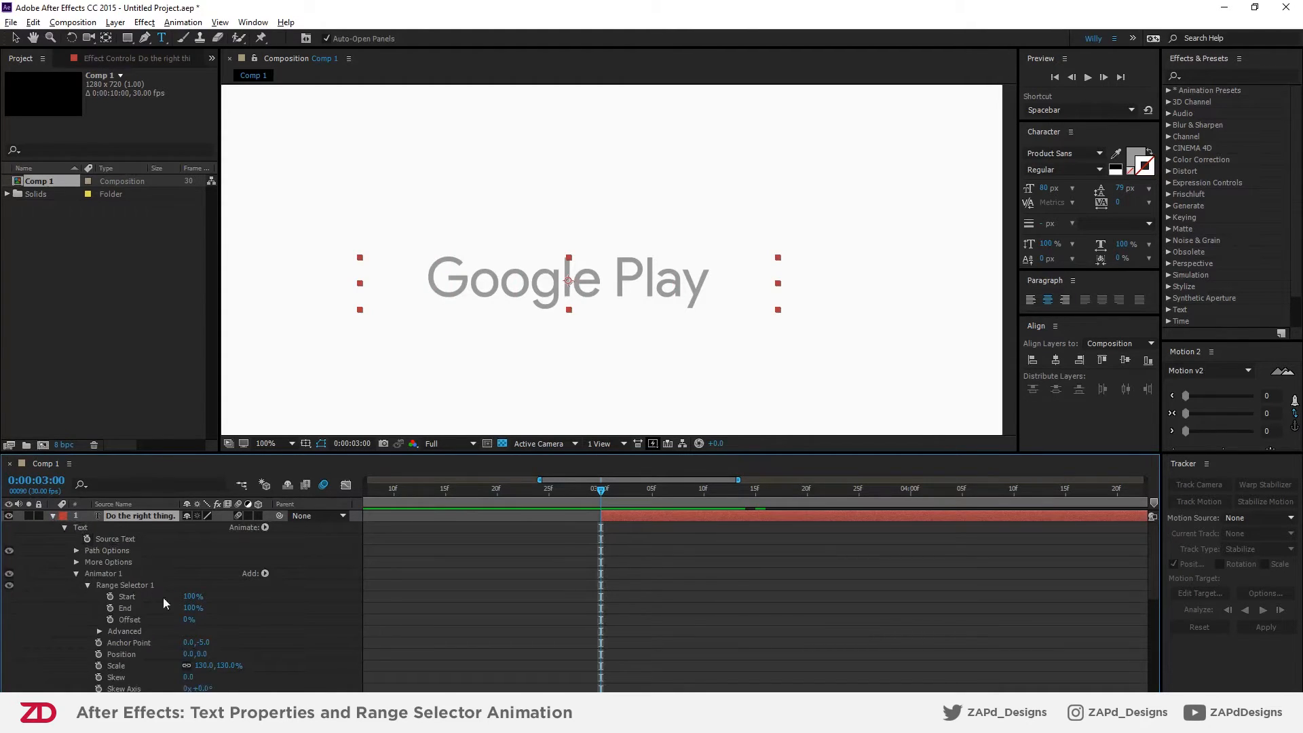
{"action": "scroll", "coordinate": [179, 638], "scroll_direction": "down", "scroll_amount": 1}
{"action": "left_click", "coordinate": [205, 631]}
{"action": "type", "text": "100"}
{"action": "key", "text": "Return"}
{"action": "left_click", "coordinate": [311, 601]}
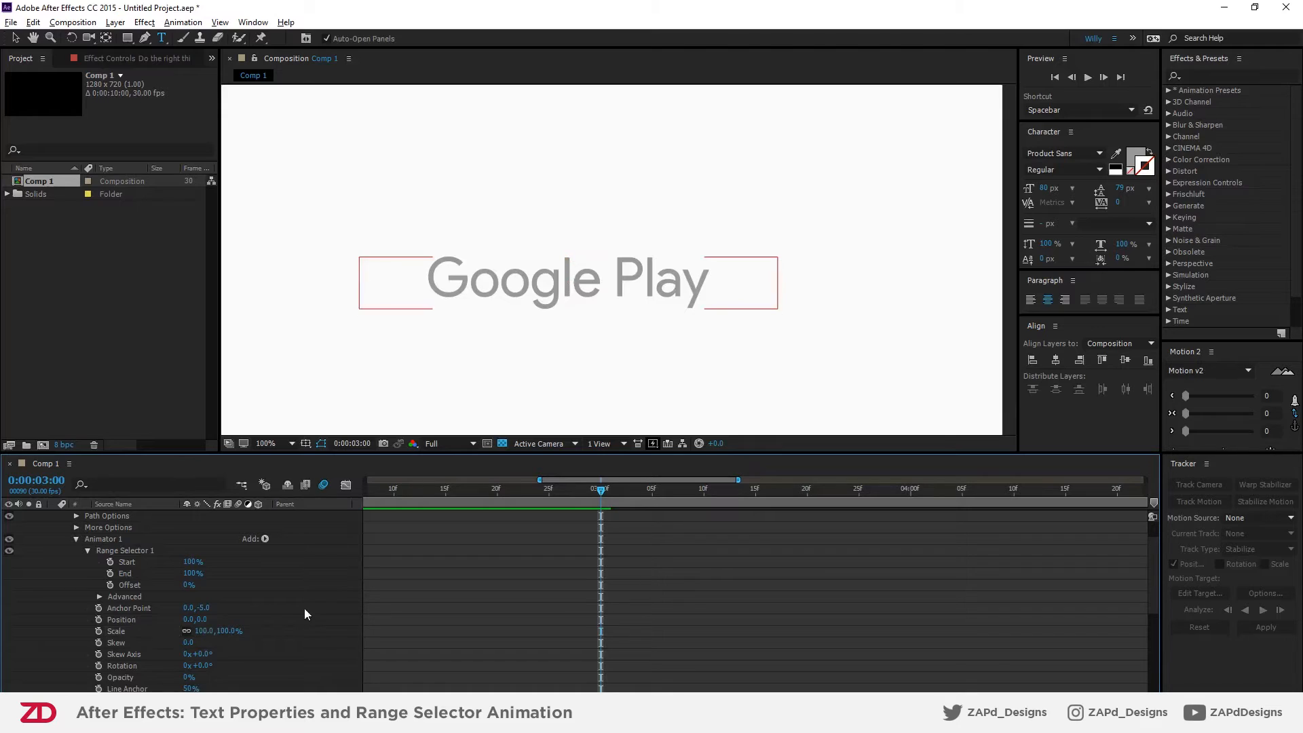
{"action": "scroll", "coordinate": [164, 572], "scroll_direction": "up", "scroll_amount": 1}
{"action": "left_click", "coordinate": [53, 516]}
- Show only the slogan layer's keyframed properties and scrub its entrance between 0:00:03:00 and 0:00:03:15
{"action": "left_click_drag", "start_coordinate": [601, 491], "coordinate": [773, 494]}
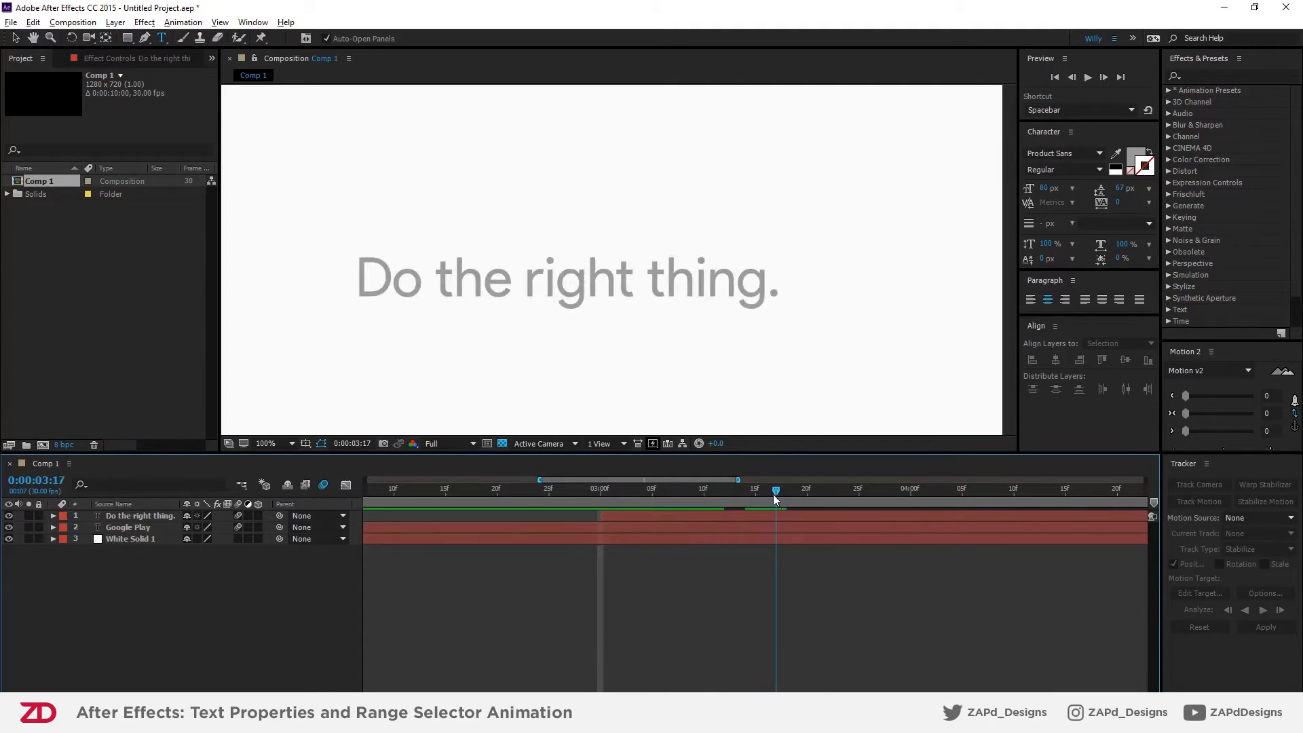
{"action": "left_click", "coordinate": [135, 517]}
{"action": "key", "text": "u"}
{"action": "left_click_drag", "start_coordinate": [716, 491], "coordinate": [756, 491]}
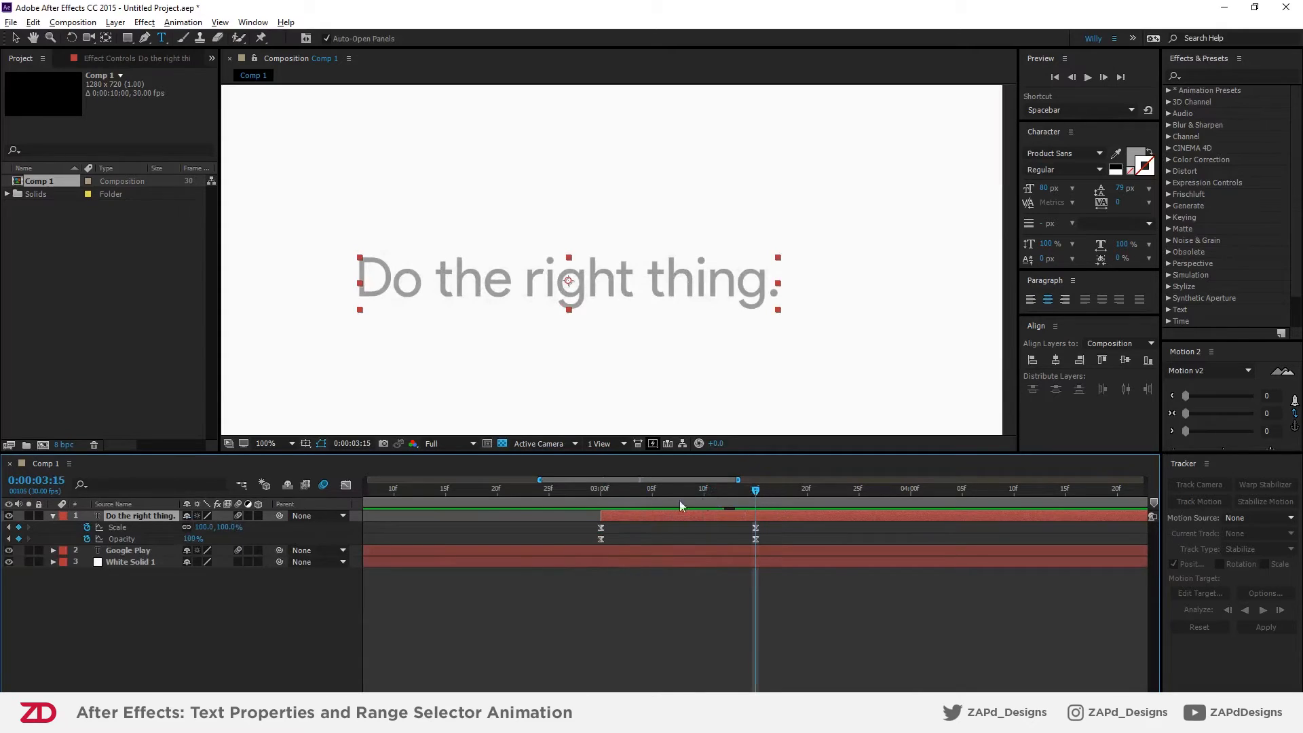
{"action": "left_click_drag", "start_coordinate": [658, 492], "coordinate": [604, 499]}
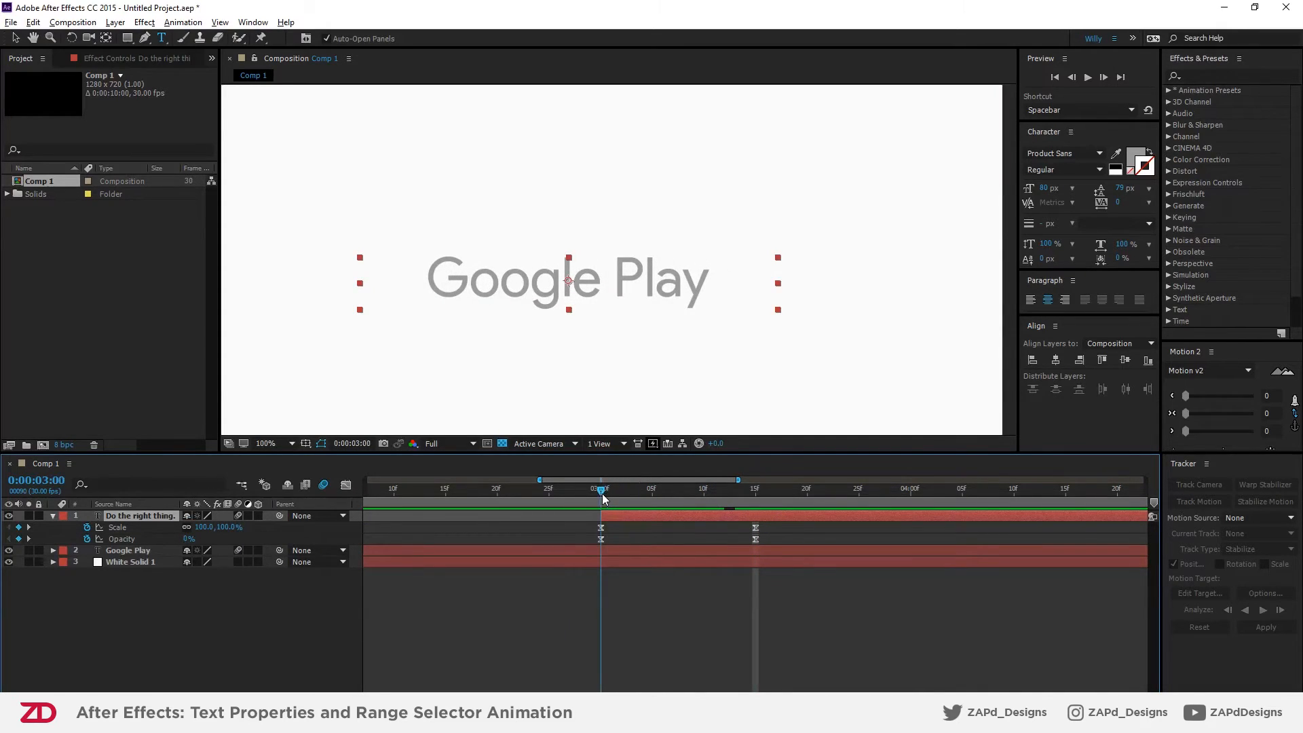
- Set the slogan layer's Scale at 0:00:03:00 to 50% and scrub to check the growth
{"action": "left_click", "coordinate": [230, 527]}
{"action": "type", "text": "50"}
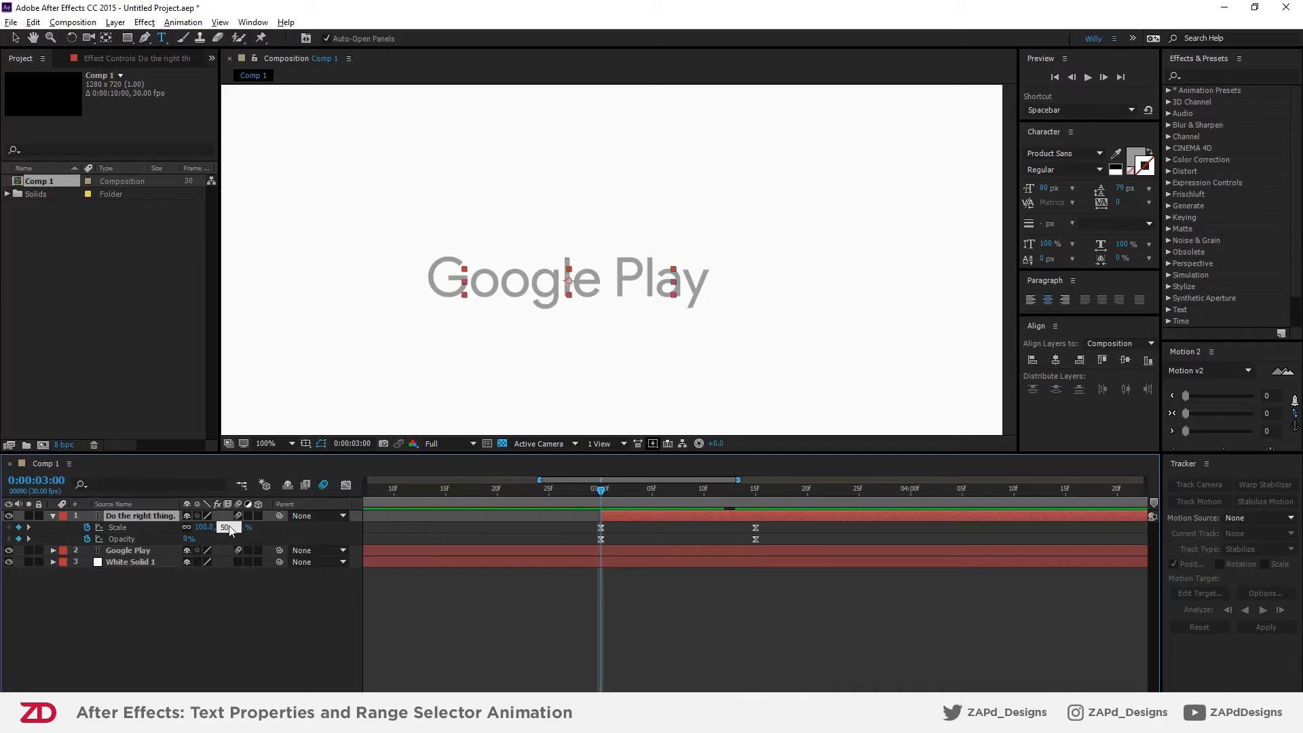
{"action": "key", "text": "Return"}
{"action": "mouse_move", "coordinate": [611, 492]}
{"action": "left_mouse_down"}
{"action": "mouse_move", "coordinate": [780, 507]}
{"action": "mouse_move", "coordinate": [605, 506]}
{"action": "left_mouse_up"}
- Set the slogan layer's Scale at 0:00:03:00 to 75% and play back the entrance
{"action": "left_click", "coordinate": [225, 527]}
{"action": "type", "text": "75"}
{"action": "key", "text": "Return"}
{"action": "key", "text": "space"}
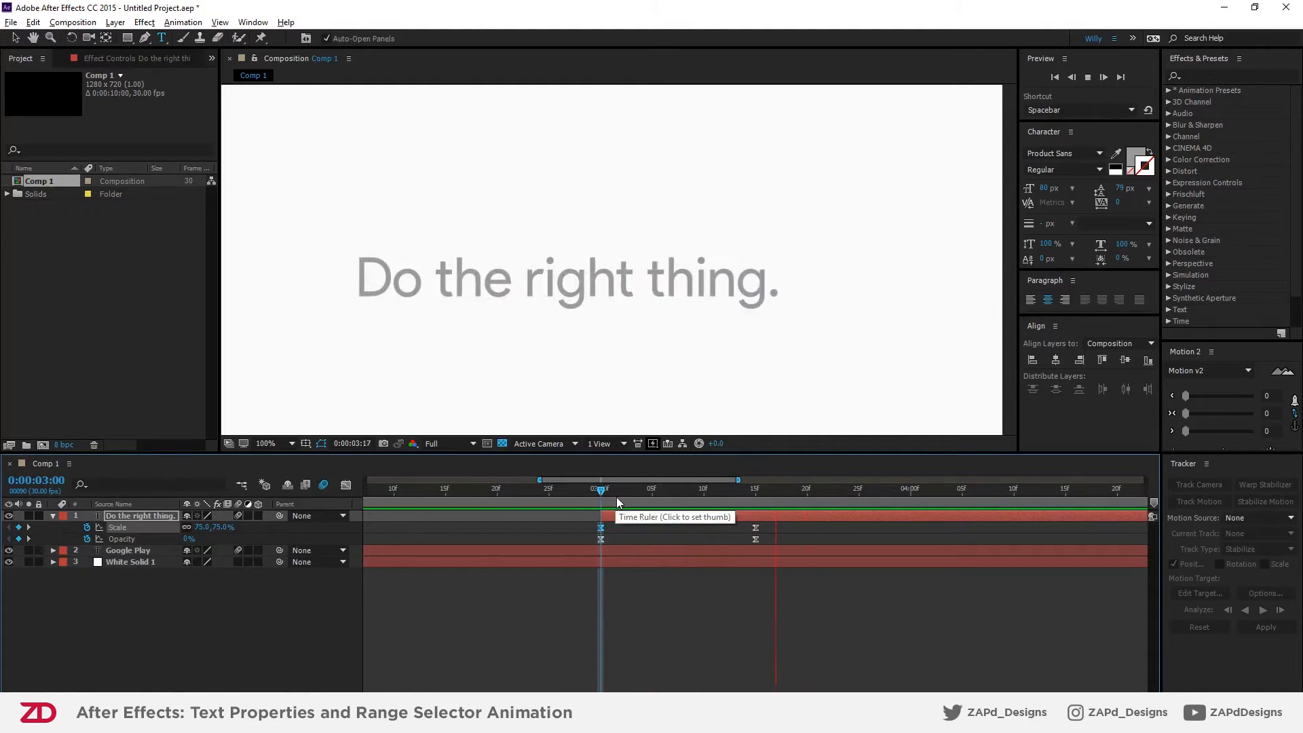
- Reshape the slogan's Scale speed curve in the graph editor to peak early with a long ease into the last keyframe, and preview it
{"action": "left_click_drag", "start_coordinate": [776, 524], "coordinate": [731, 532]}
{"action": "left_click", "coordinate": [346, 484]}
{"action": "left_click", "coordinate": [346, 485]}
{"action": "left_click", "coordinate": [346, 486]}
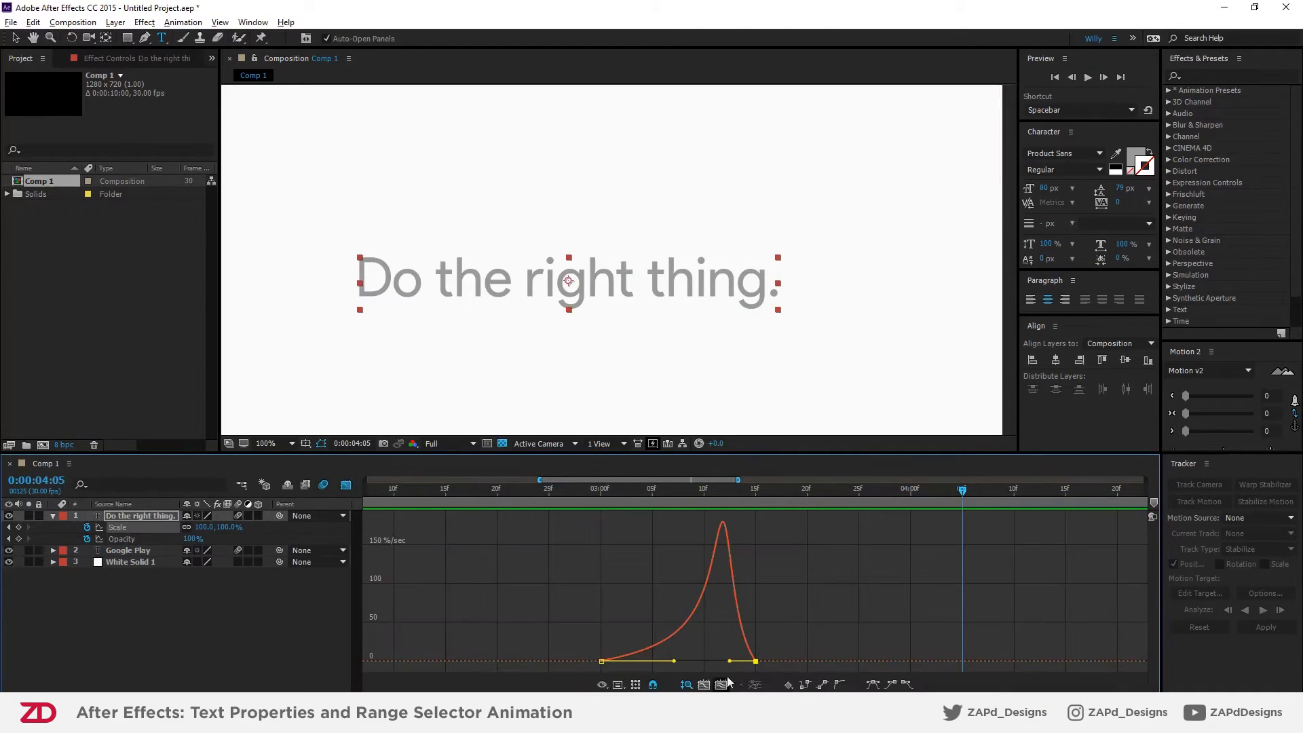
{"action": "left_click_drag", "start_coordinate": [676, 660], "coordinate": [622, 661]}
{"action": "left_click_drag", "start_coordinate": [730, 661], "coordinate": [676, 661]}
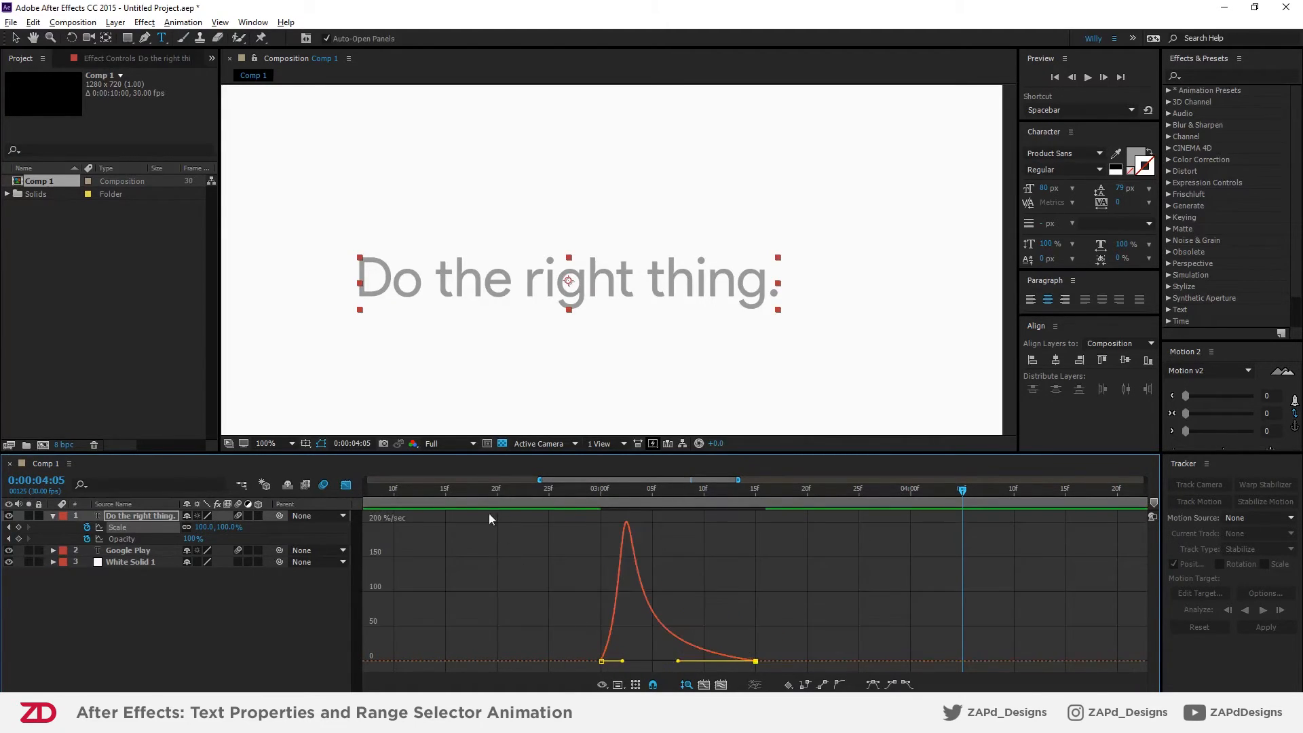
{"action": "left_click", "coordinate": [346, 485]}
{"action": "left_click_drag", "start_coordinate": [613, 491], "coordinate": [588, 491]}
{"action": "key", "text": "space"}
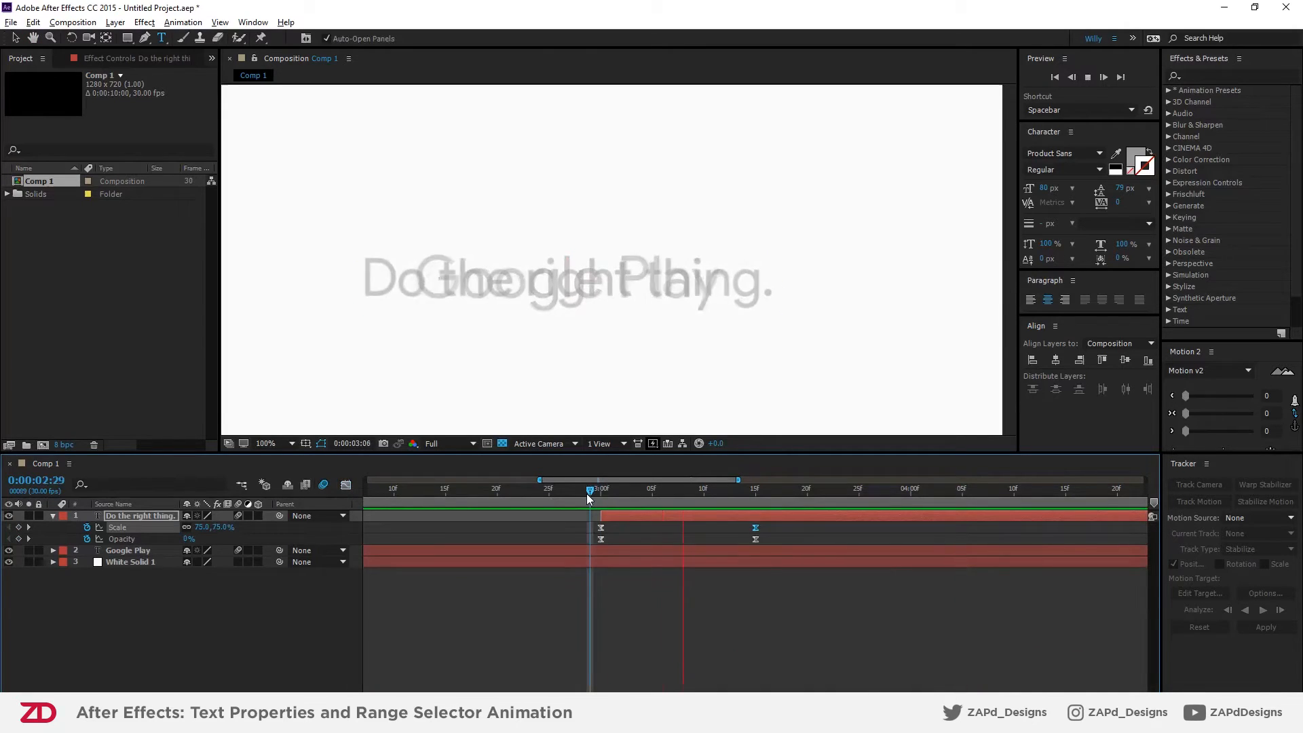
{"action": "key", "text": "space"}
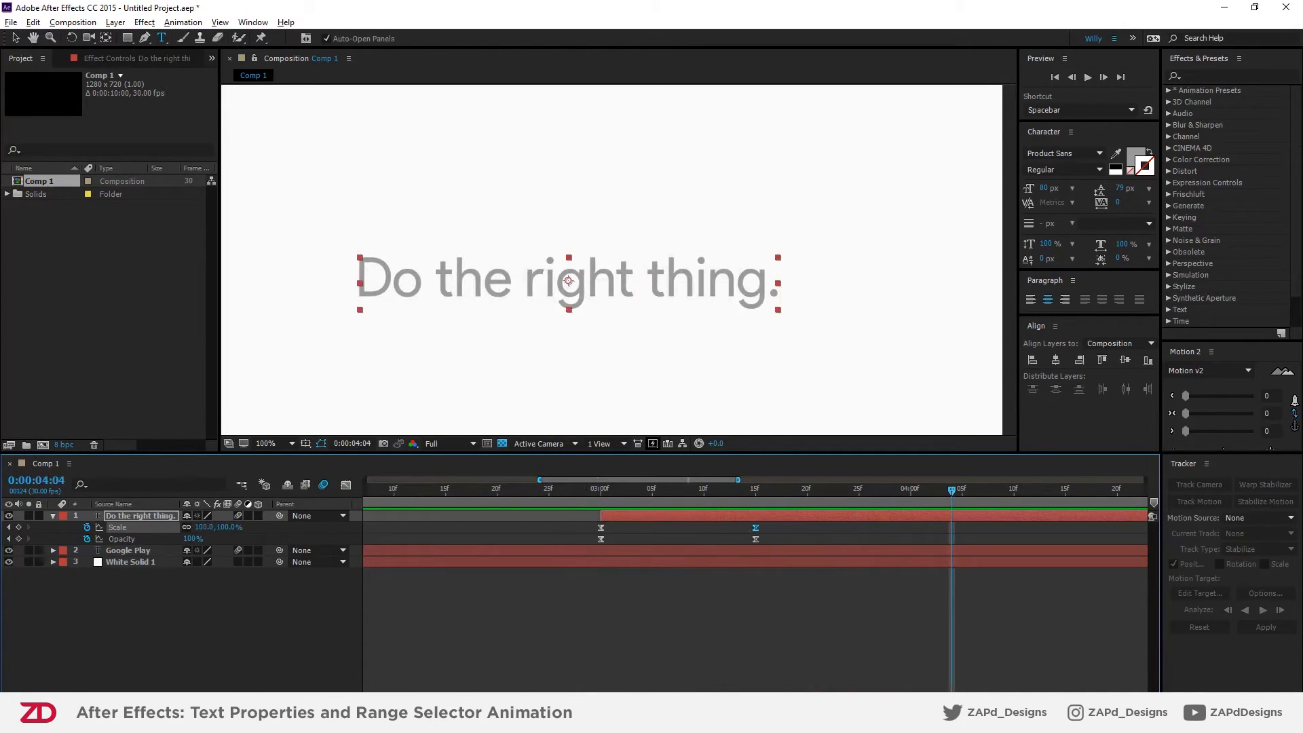
- Reveal the Google Play layer's keyframed properties to compare its exit timing with the slogan's entrance
{"action": "key", "text": "minus"}
{"action": "key", "text": "minus"}
{"action": "left_click_drag", "start_coordinate": [614, 490], "coordinate": [671, 499]}
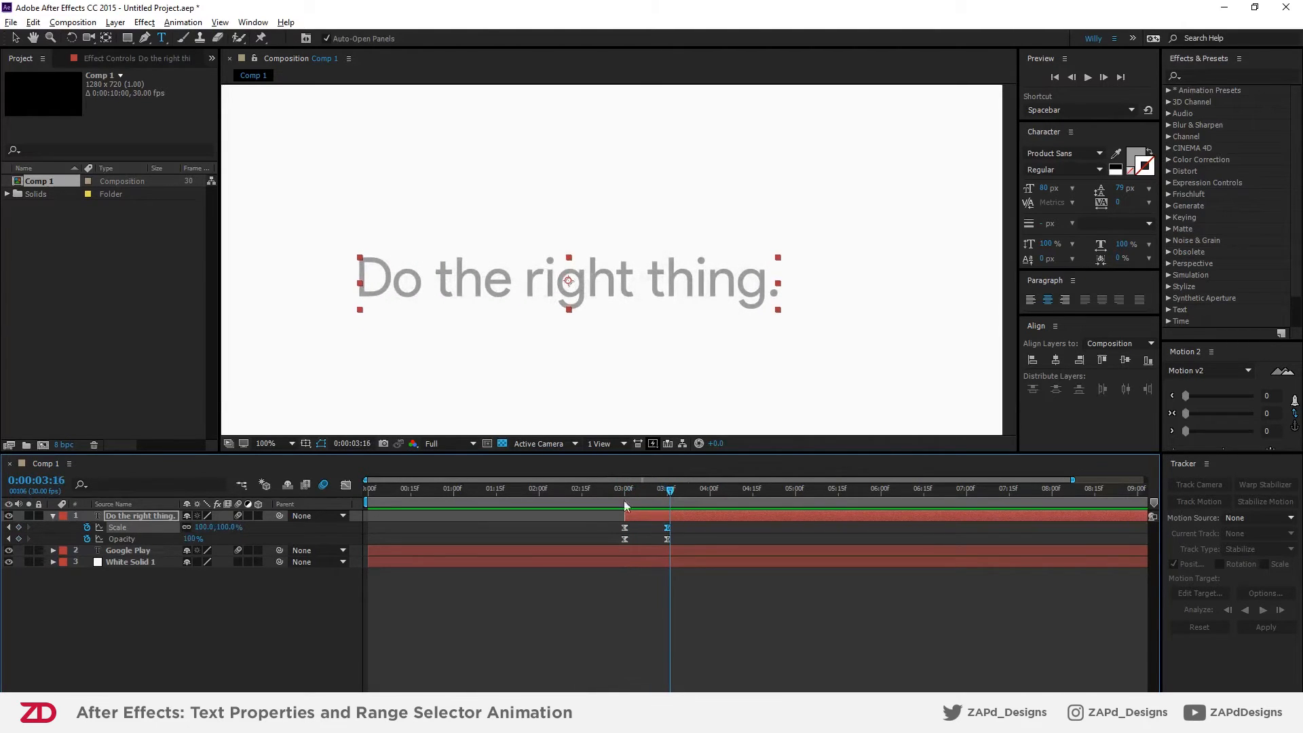
{"action": "left_click", "coordinate": [133, 548]}
{"action": "key", "text": "u"}
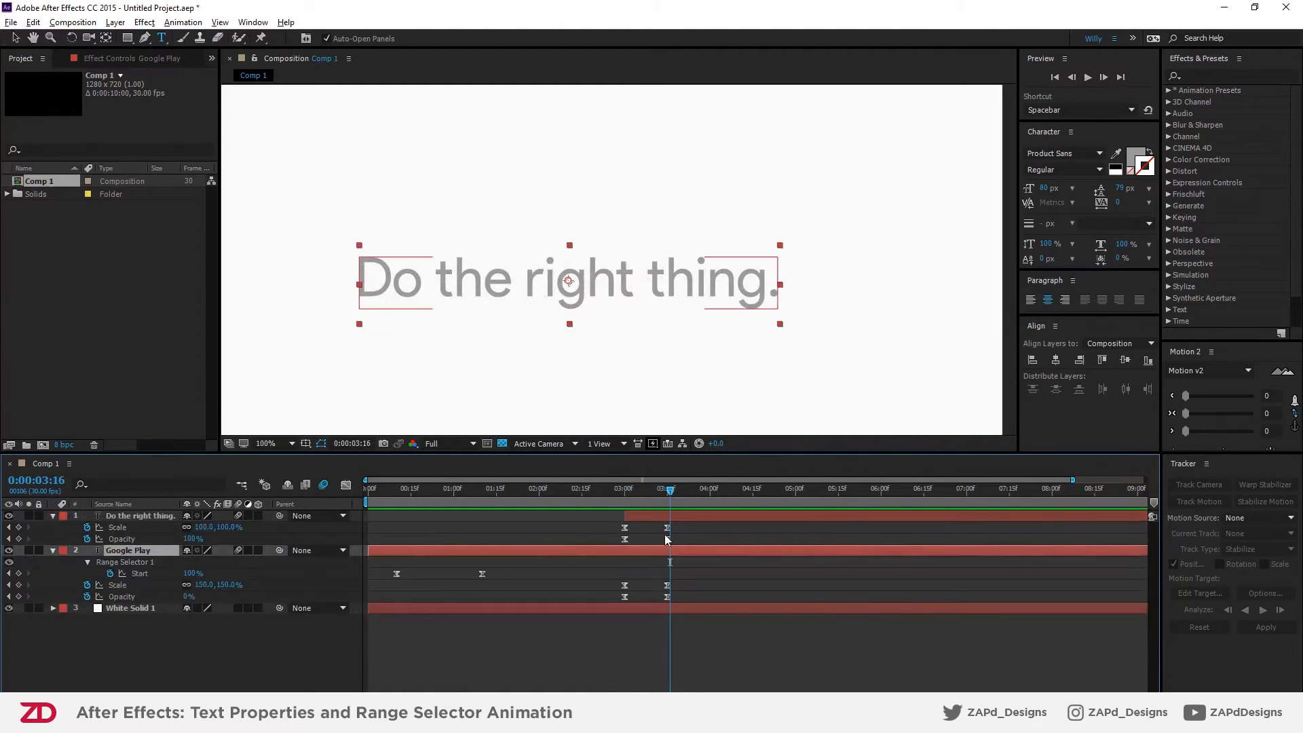
- Move all of the slogan's Scale and Opacity keyframes later so they start at 0:00:03:08, and preview the transition
{"action": "left_click", "coordinate": [647, 496]}
{"action": "left_click_drag", "start_coordinate": [681, 521], "coordinate": [567, 559]}
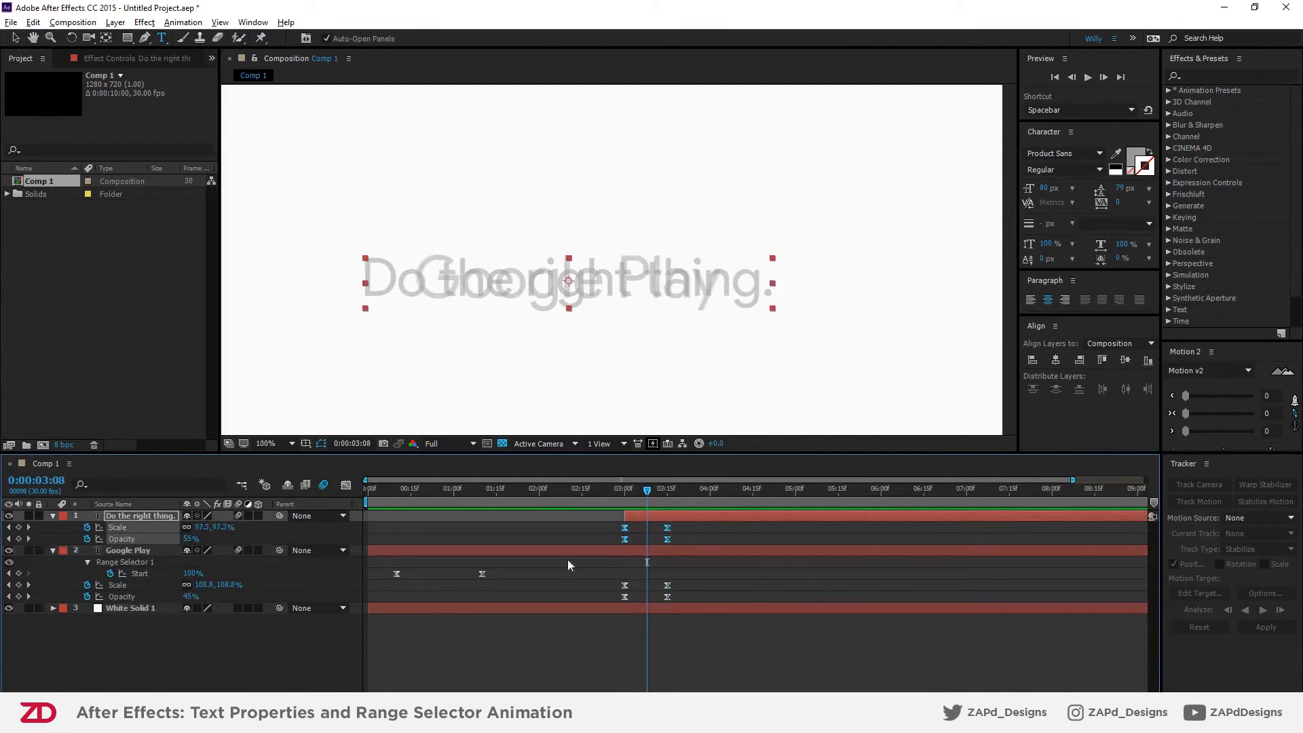
{"action": "left_click", "coordinate": [145, 551]}
{"action": "left_click", "coordinate": [147, 519]}
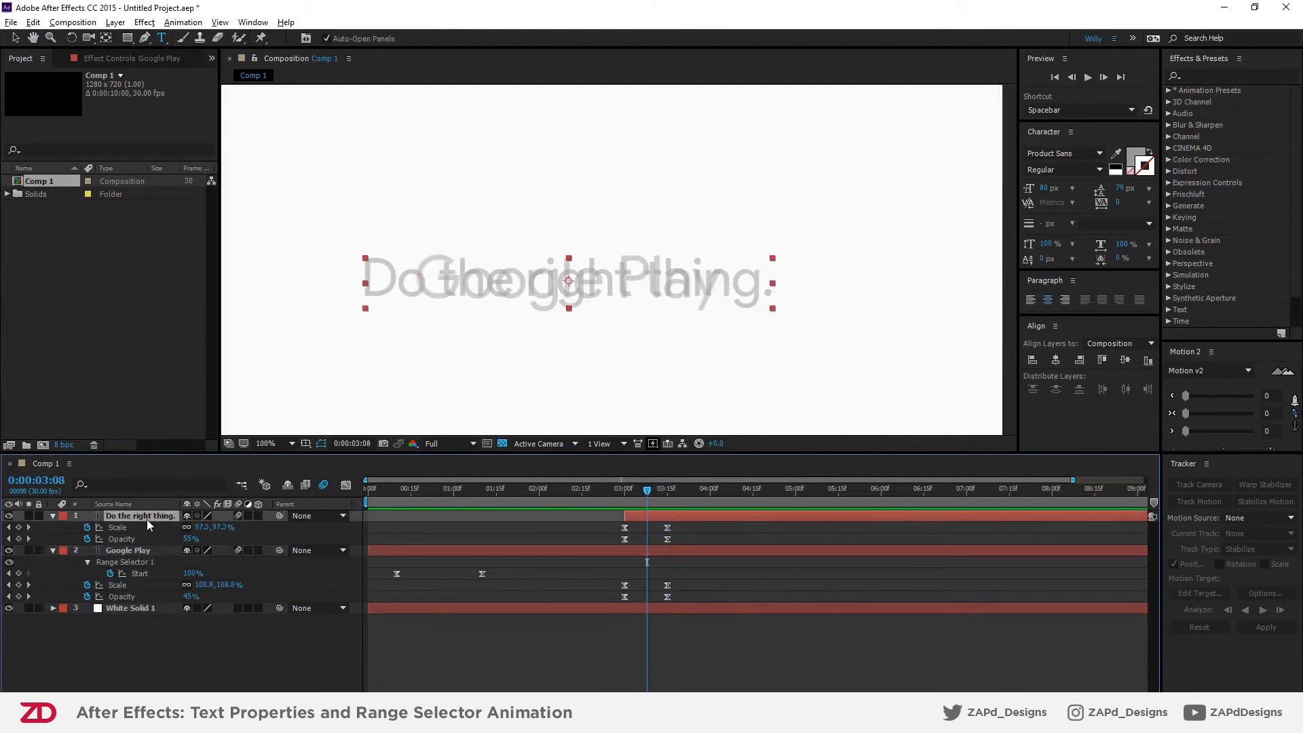
{"action": "left_click_drag", "start_coordinate": [681, 522], "coordinate": [649, 543]}
{"action": "left_click_drag", "start_coordinate": [647, 490], "coordinate": [604, 491]}
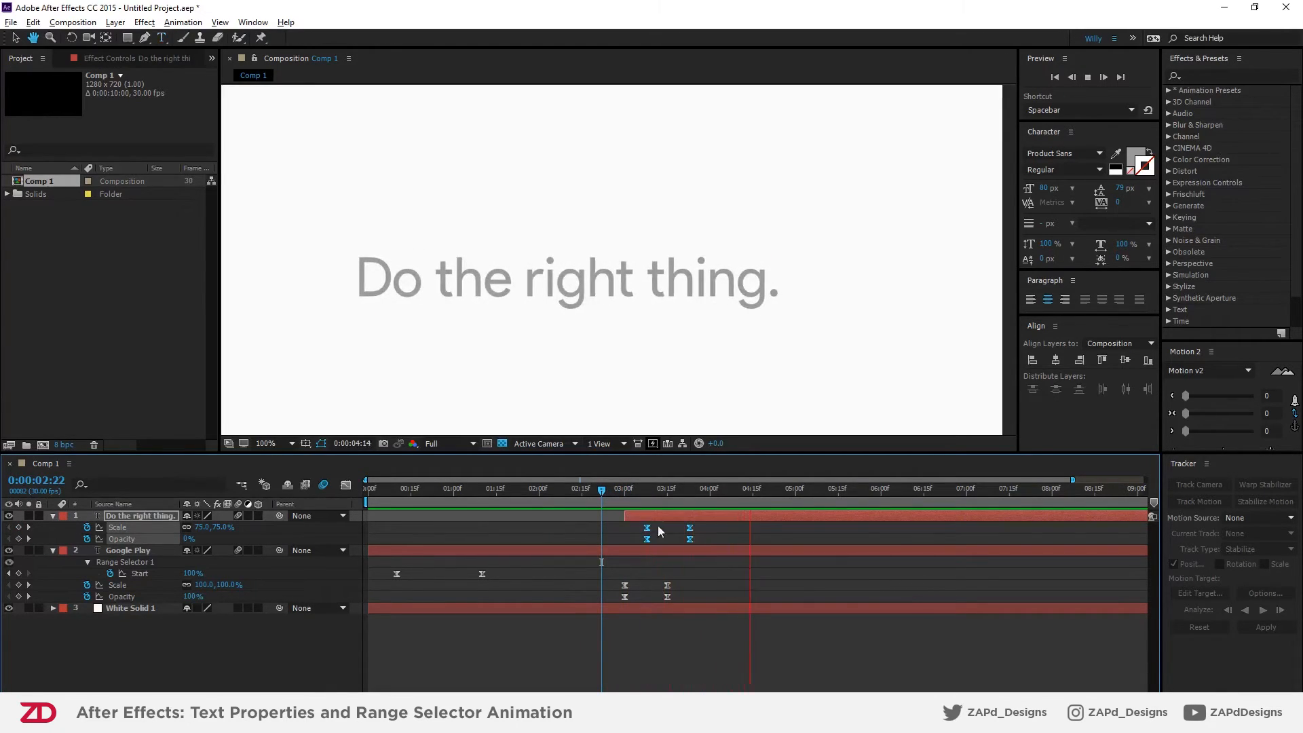
{"action": "key", "text": "space"}
- Lengthen the slogan's entrance by moving its last Scale and Opacity keyframes to about 0:00:04:00, and preview it
{"action": "left_click", "coordinate": [713, 489]}
{"action": "left_click_drag", "start_coordinate": [712, 493], "coordinate": [680, 544]}
{"action": "left_click_drag", "start_coordinate": [682, 545], "coordinate": [710, 530]}
{"action": "key", "text": "space"}
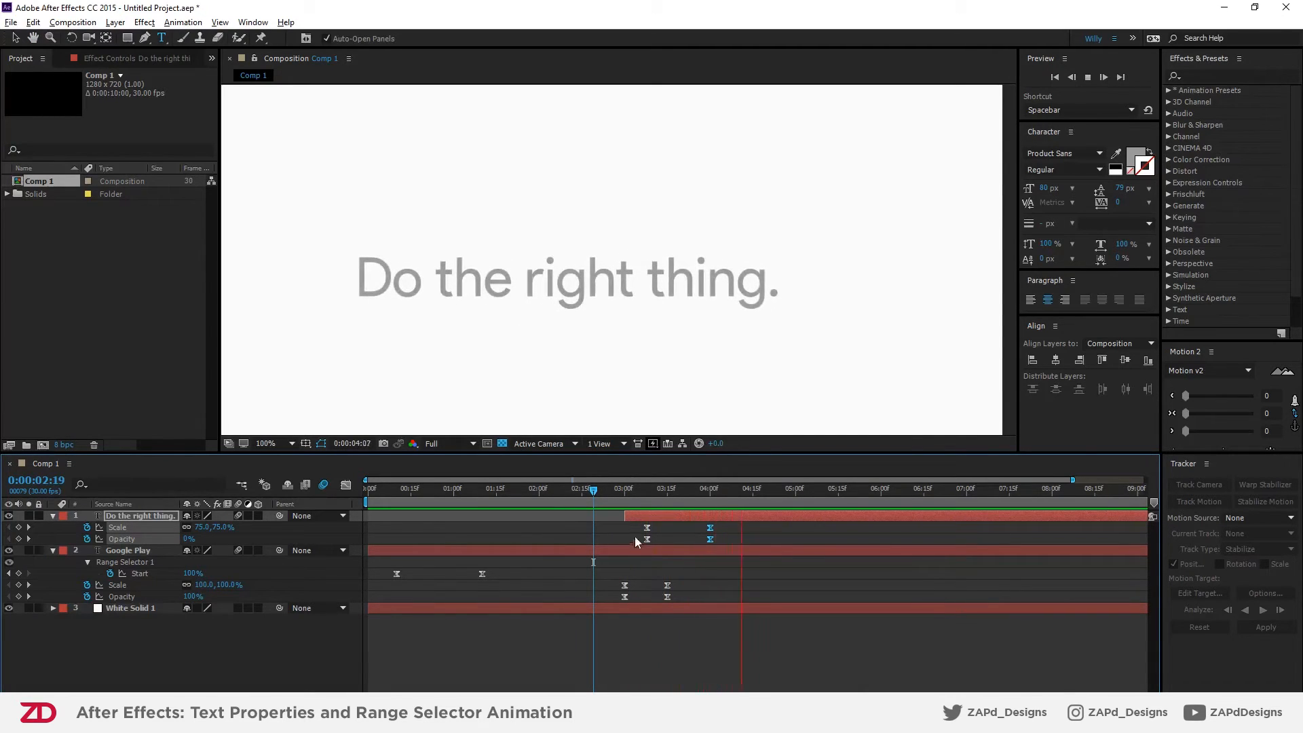
{"action": "key", "text": "space"}
- Return to 0:00:00:00 and select Range Selector 1 on the Google Play layer
{"action": "scroll", "coordinate": [658, 337], "scroll_direction": "down", "scroll_amount": 1}
{"action": "left_click_drag", "start_coordinate": [710, 487], "coordinate": [336, 568]}
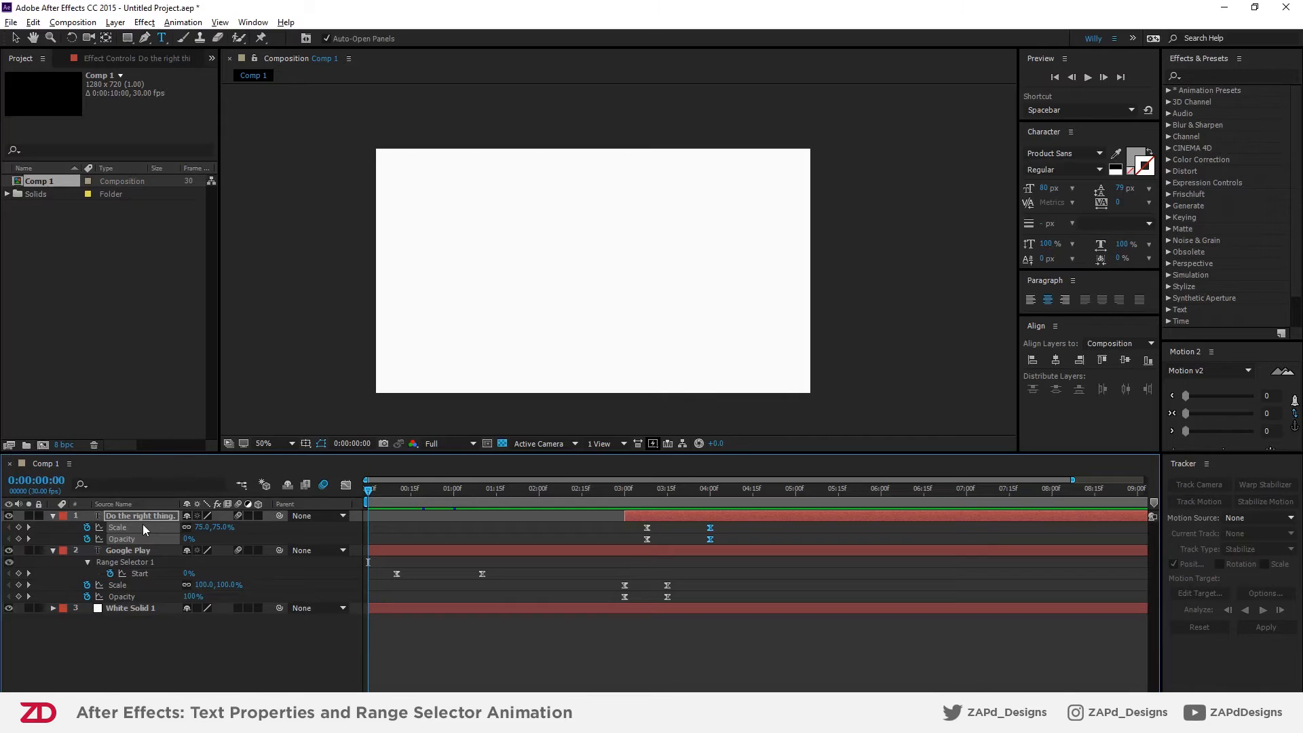
{"action": "left_click", "coordinate": [137, 563]}
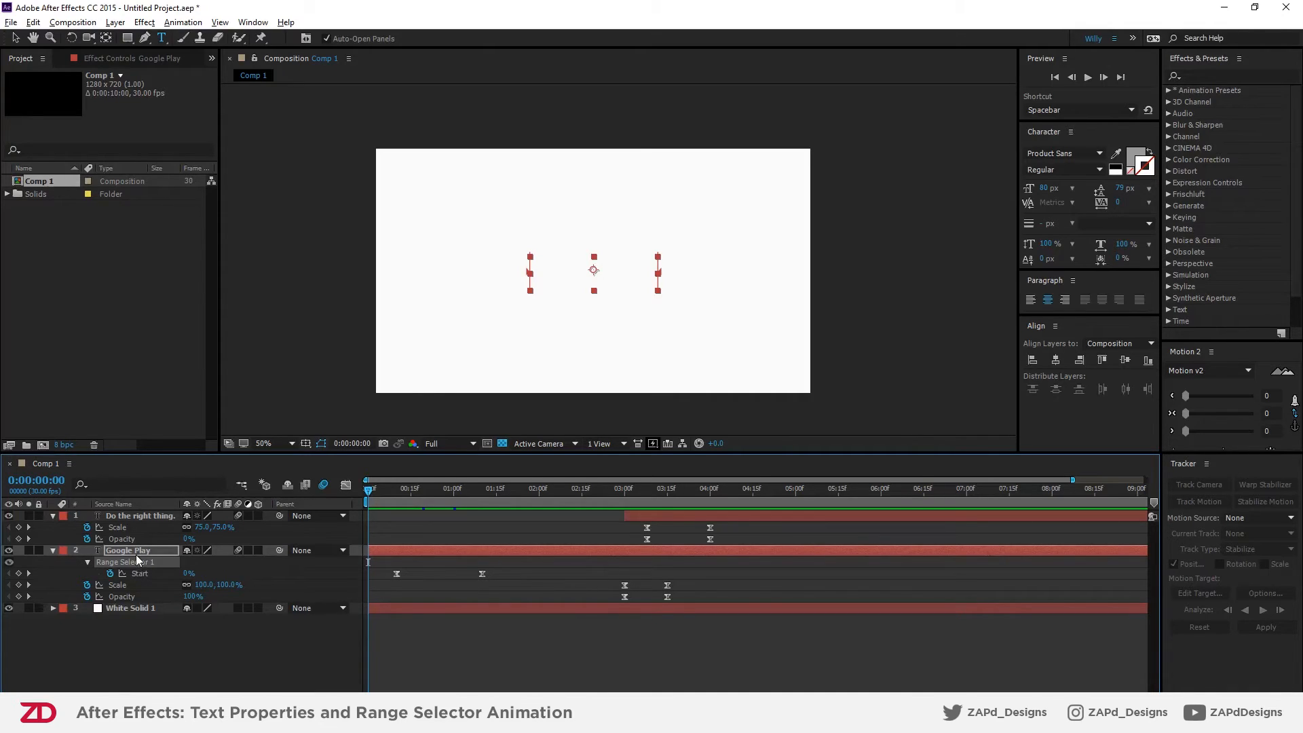
- Preview the whole animation from 0:00:00:00, then return to about 0:00:02:25
{"action": "mouse_move", "coordinate": [370, 493]}
{"action": "left_mouse_down"}
{"action": "mouse_move", "coordinate": [482, 503]}
{"action": "mouse_move", "coordinate": [353, 507]}
{"action": "left_mouse_up"}
{"action": "key", "text": "space"}
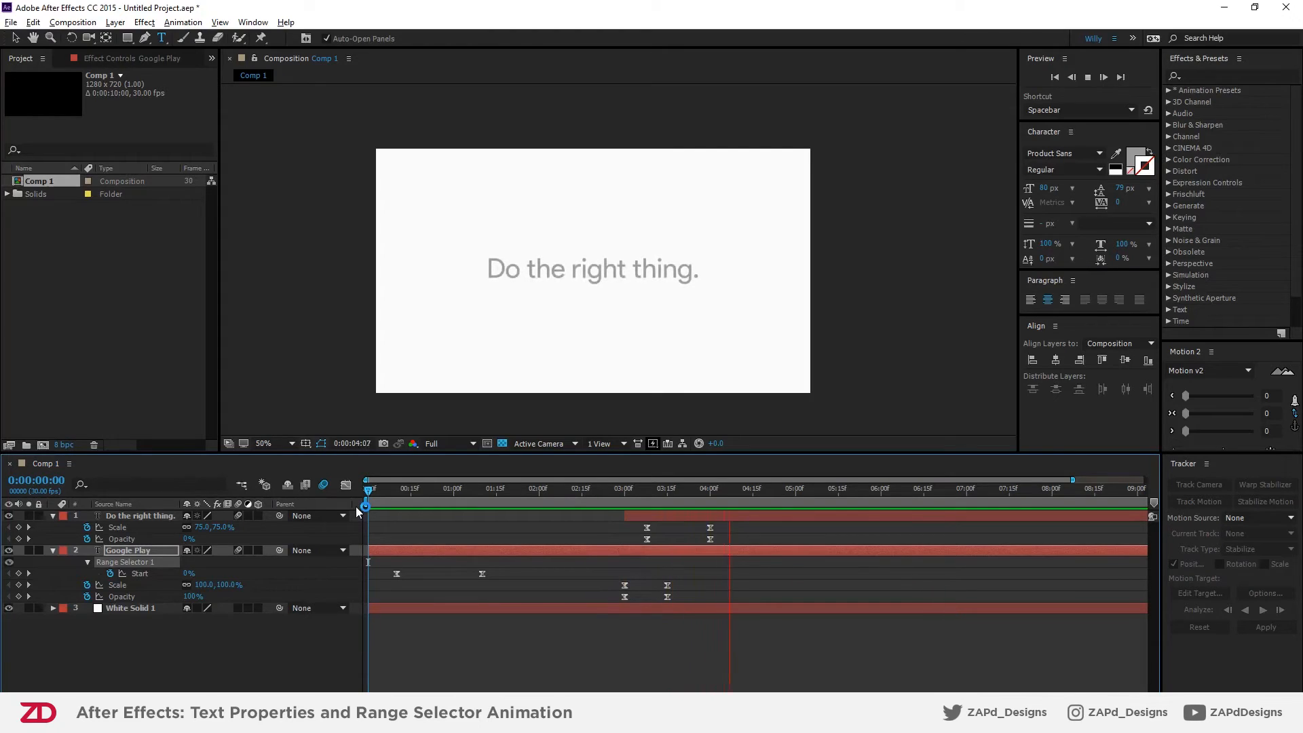
{"action": "key", "text": "space"}
{"action": "left_click_drag", "start_coordinate": [664, 493], "coordinate": [610, 492]}
- Show the rulers and place a horizontal guide along the baseline of the Google Play text at 0:00:02:25
{"action": "key", "text": "period"}
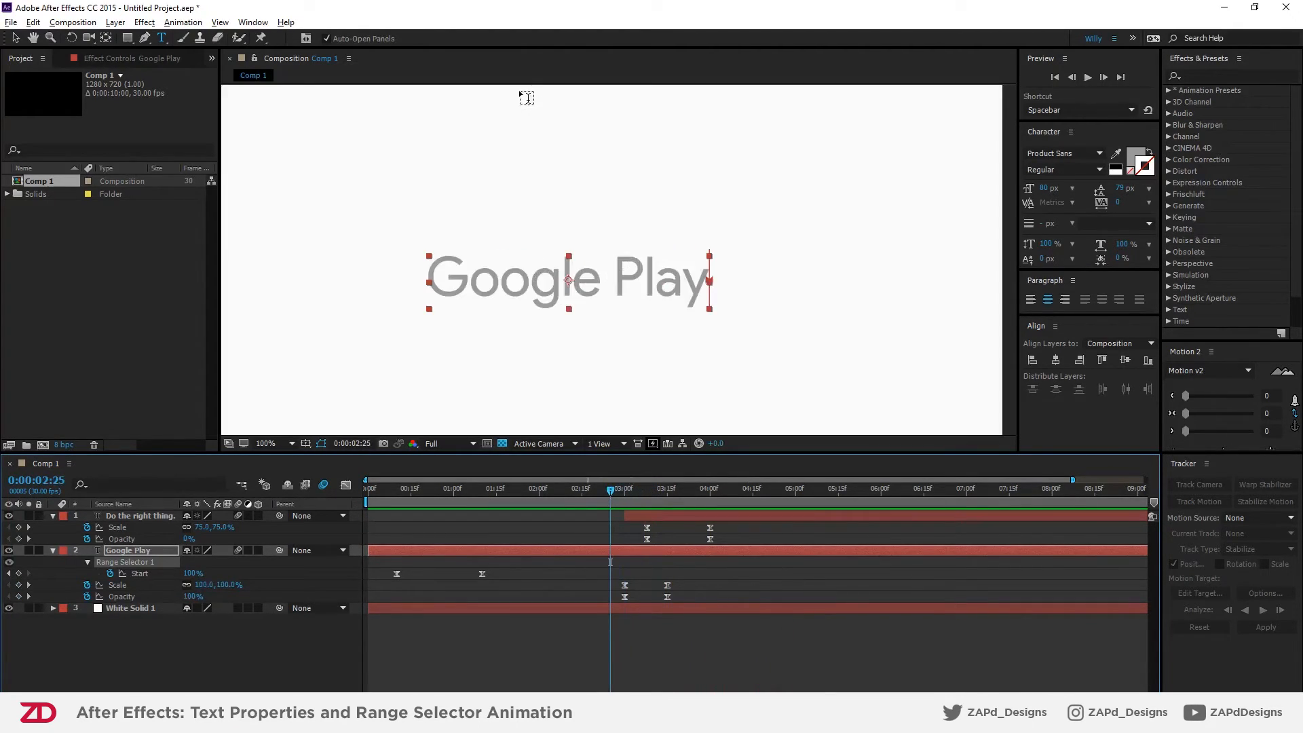
{"action": "key", "text": "ctrl+r"}
{"action": "left_click_drag", "start_coordinate": [528, 90], "coordinate": [509, 300]}
{"action": "key", "text": "period"}
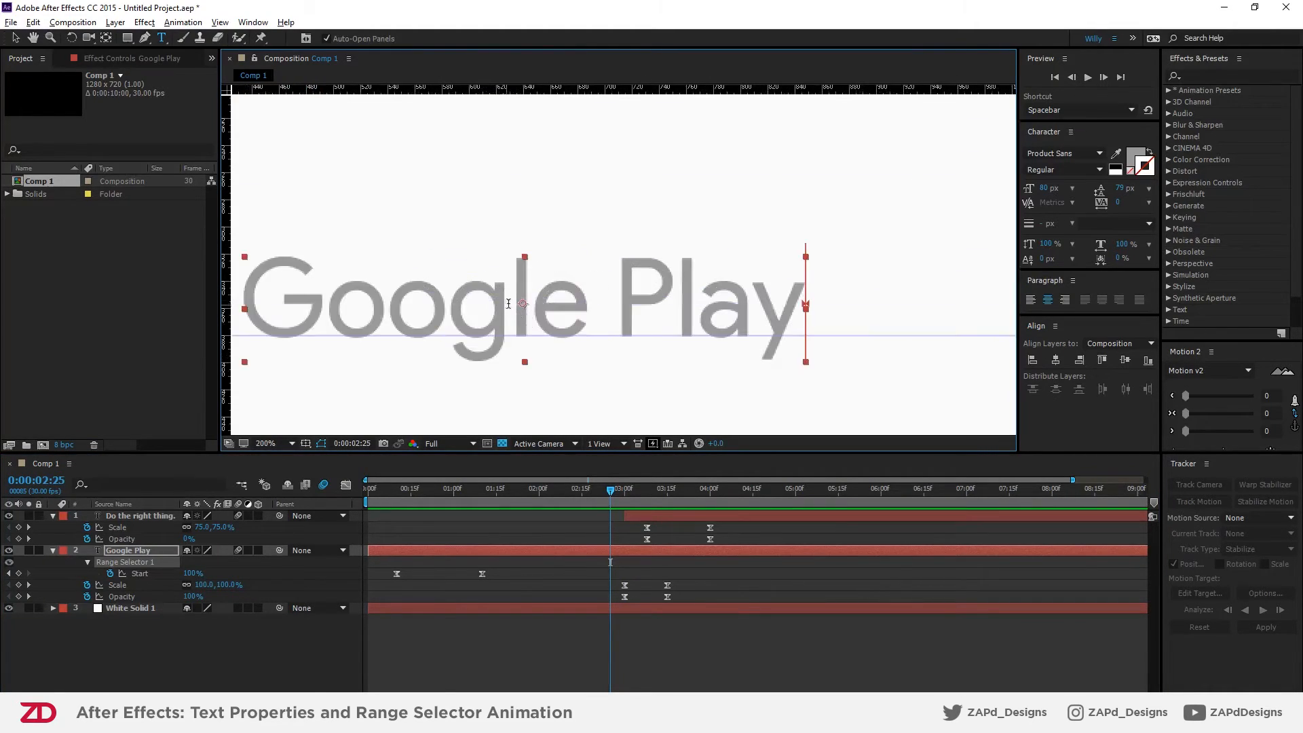
{"action": "mouse_move", "coordinate": [618, 491]}
{"action": "left_mouse_down"}
{"action": "mouse_move", "coordinate": [712, 493]}
{"action": "mouse_move", "coordinate": [593, 503]}
{"action": "mouse_move", "coordinate": [611, 503]}
{"action": "left_mouse_up"}
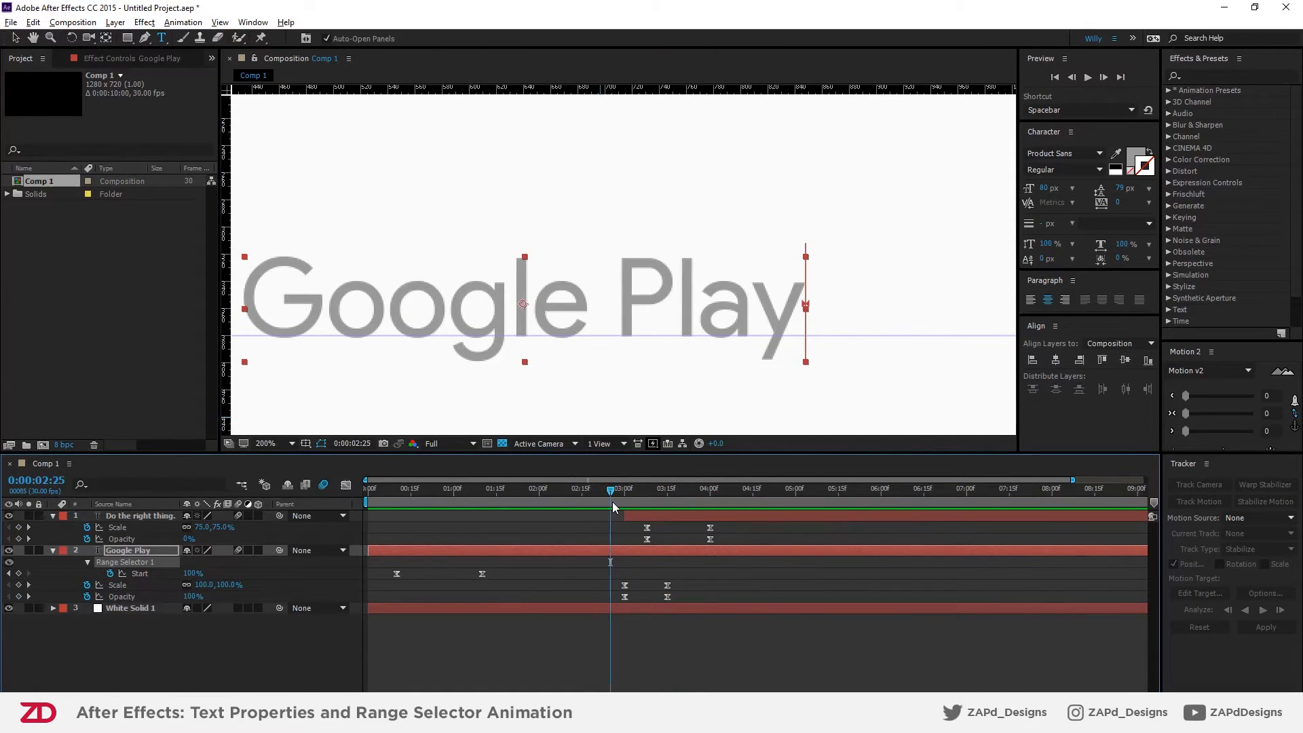
{"action": "key", "text": "comma"}
{"action": "key", "text": "comma"}
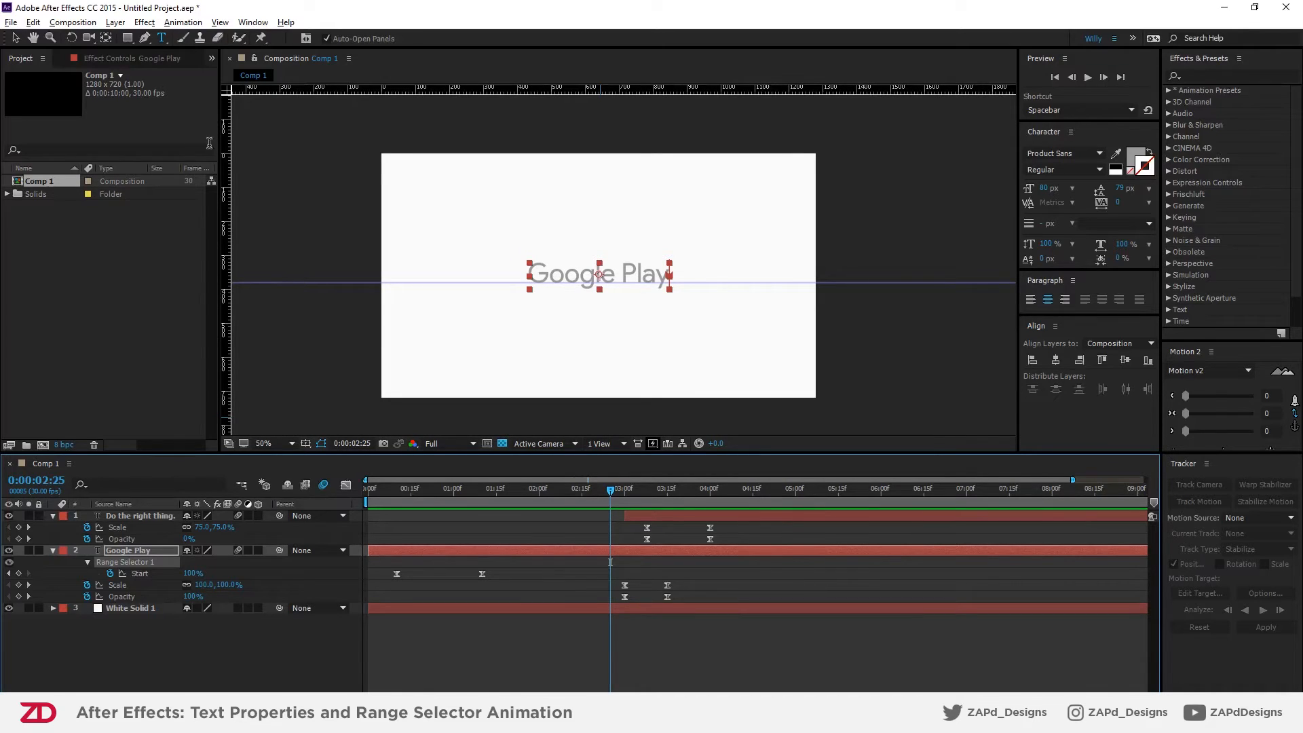
- Remove the horizontal guide from the composition and deselect the Google Play layer
{"action": "left_click", "coordinate": [15, 37]}
{"action": "left_click_drag", "start_coordinate": [346, 281], "coordinate": [367, 89]}
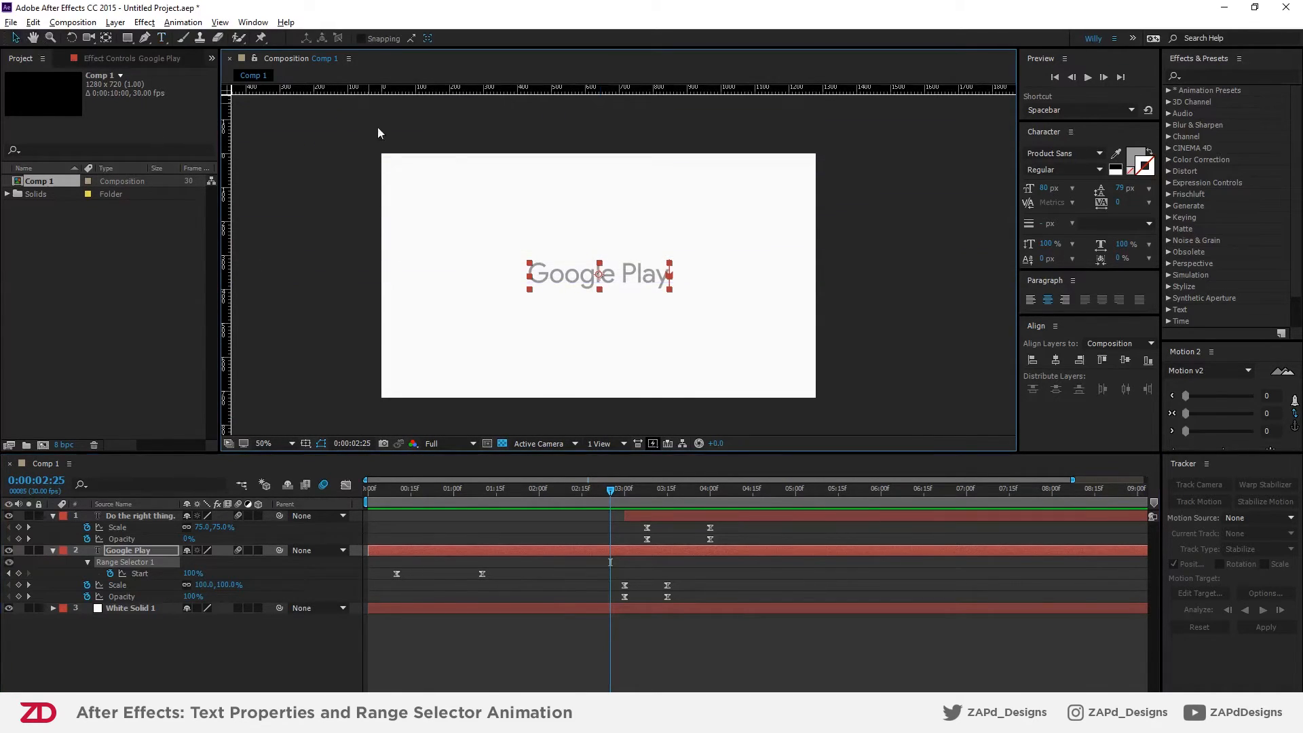
{"action": "left_click", "coordinate": [753, 629]}
- Set the slogan's ending Scale keyframe at 0:00:04:00 to 80% and preview the transition
{"action": "left_click_drag", "start_coordinate": [613, 491], "coordinate": [724, 495]}
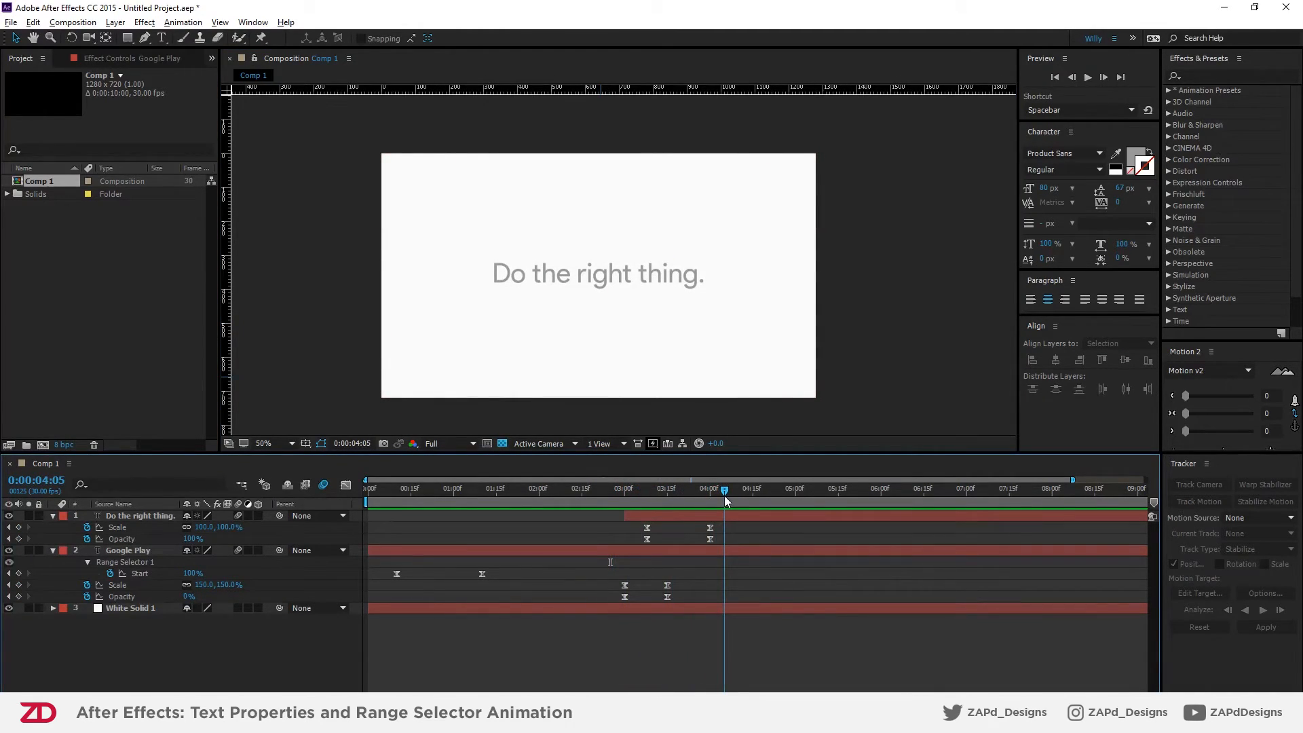
{"action": "left_click", "coordinate": [160, 516]}
{"action": "left_click", "coordinate": [1132, 163]}
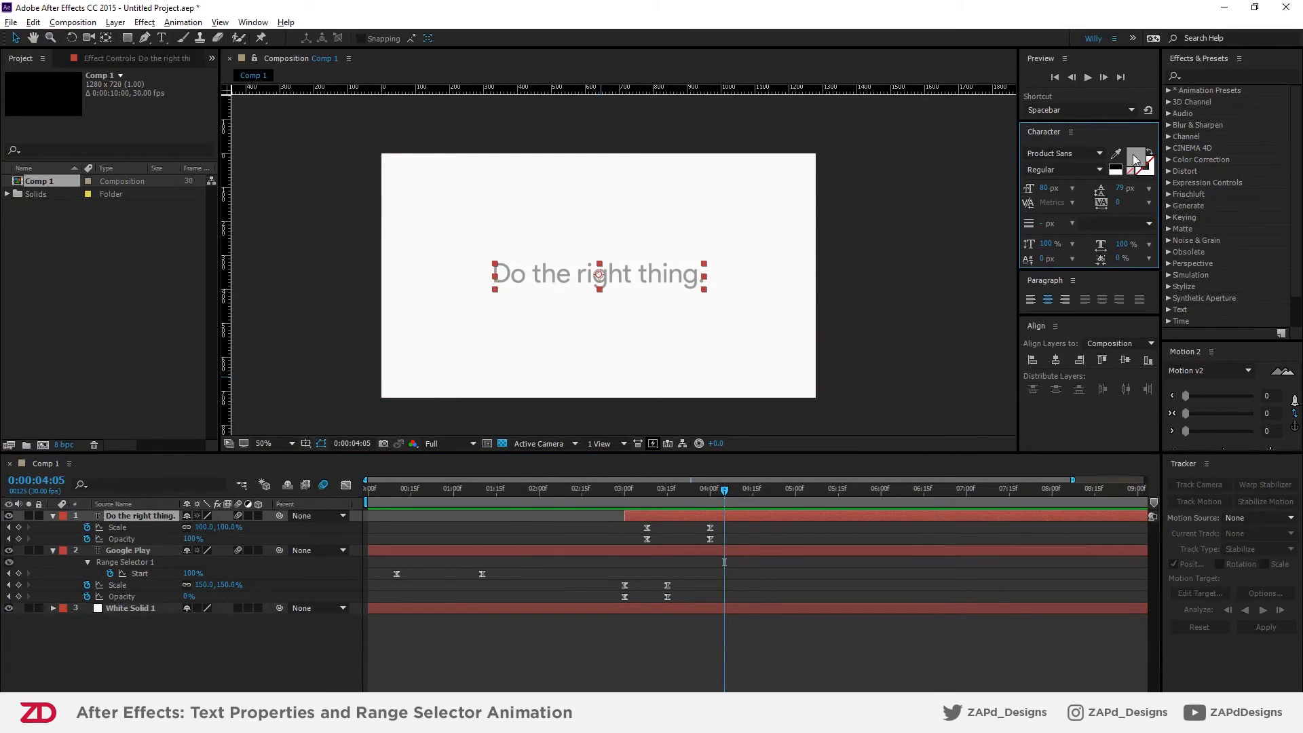
{"action": "left_click_drag", "start_coordinate": [718, 499], "coordinate": [710, 494]}
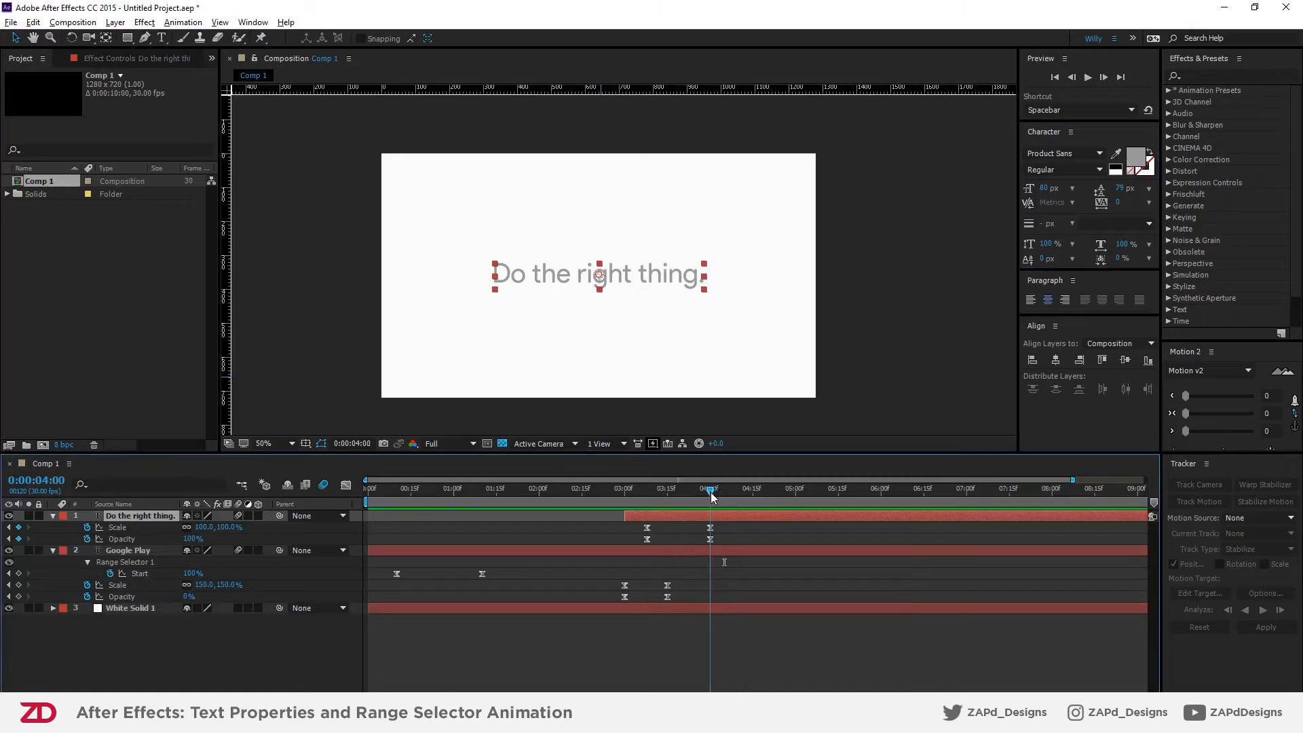
{"action": "left_click", "coordinate": [230, 527]}
{"action": "key", "text": "Return"}
{"action": "left_click_drag", "start_coordinate": [710, 489], "coordinate": [582, 514]}
{"action": "key", "text": "space"}
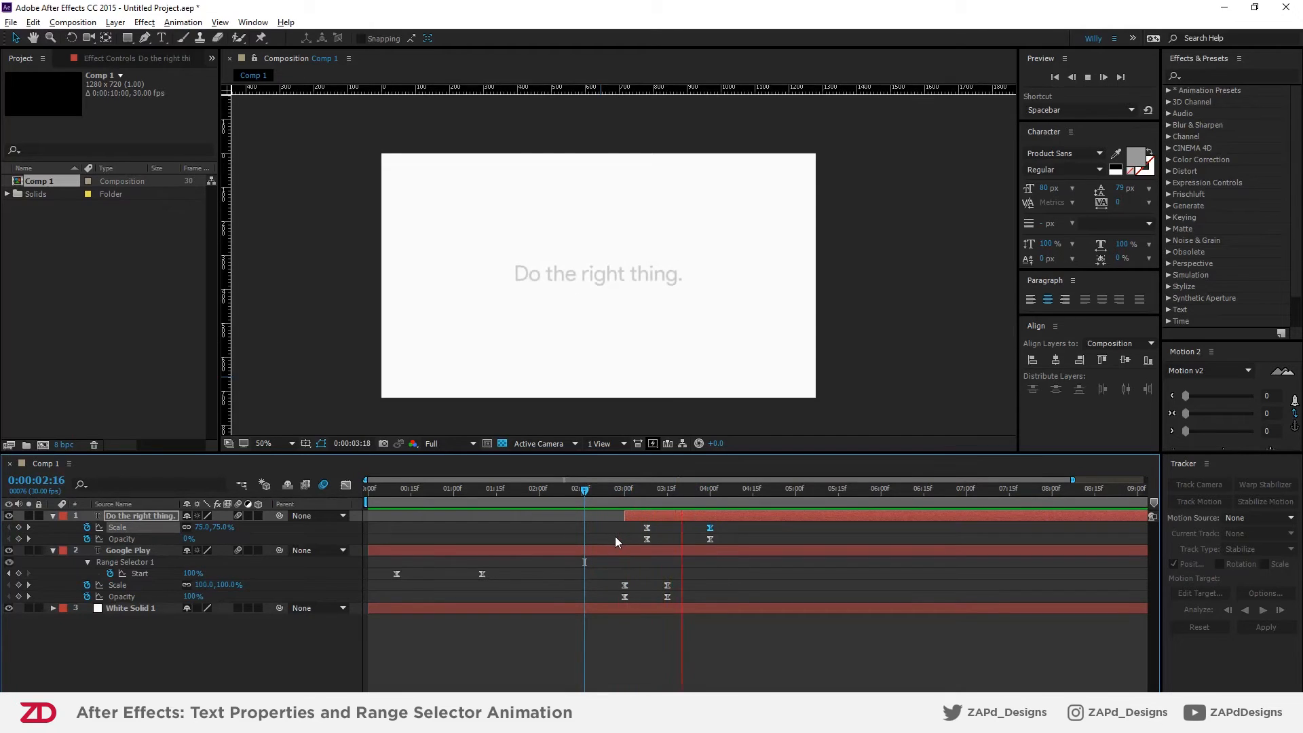
{"action": "key", "text": "space"}
- Set the slogan's starting Scale keyframe at 0:00:03:08 to 60% and preview the entrance
{"action": "left_click_drag", "start_coordinate": [715, 510], "coordinate": [646, 512]}
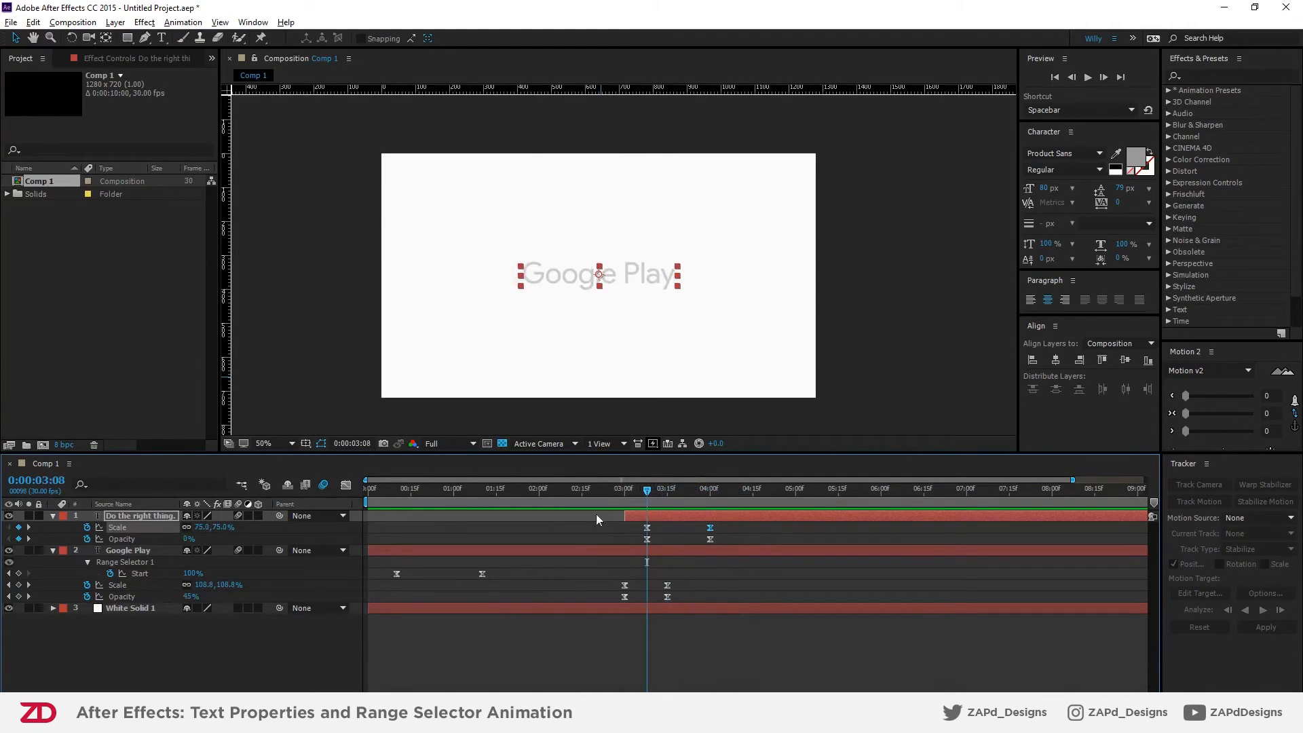
{"action": "left_click", "coordinate": [218, 528]}
{"action": "type", "text": "60"}
{"action": "key", "text": "Return"}
{"action": "left_click_drag", "start_coordinate": [626, 493], "coordinate": [596, 503]}
{"action": "key", "text": "space"}
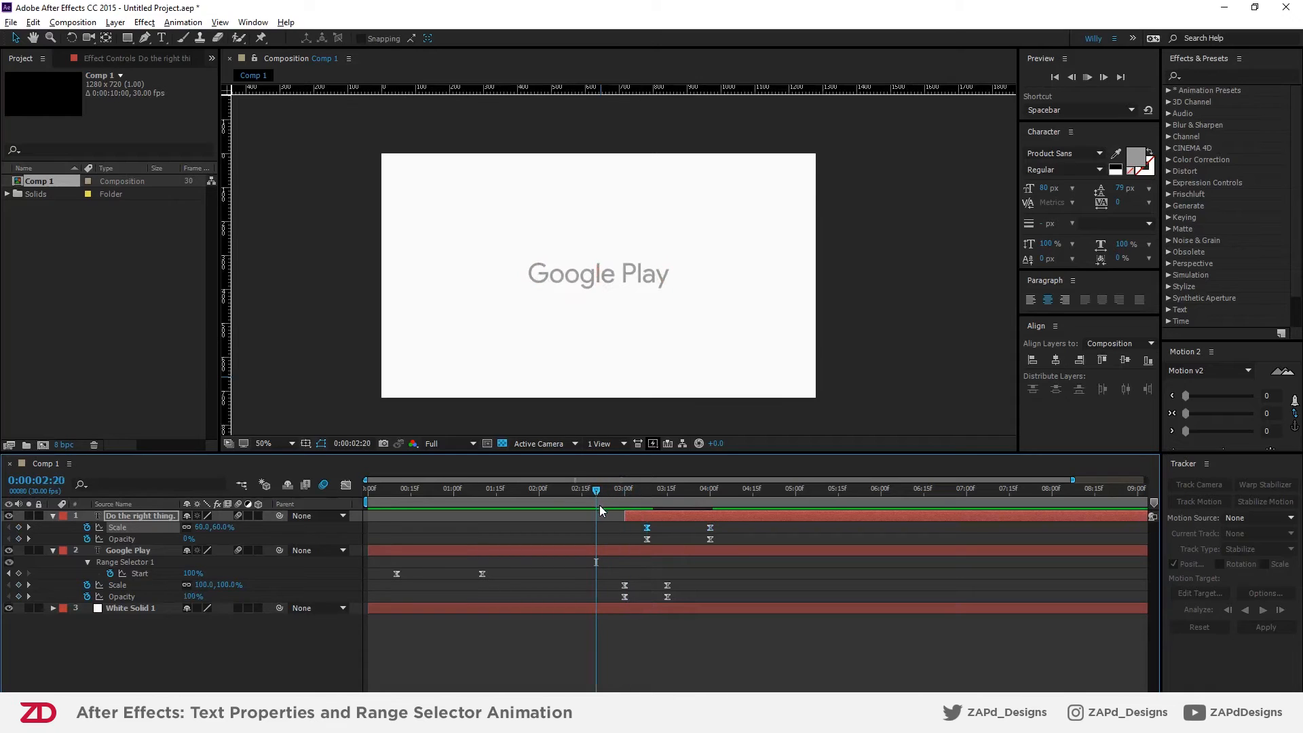
- Set the slogan's starting Scale keyframe at 0:00:03:08 to 65% and play the animation
{"action": "left_click", "coordinate": [648, 490]}
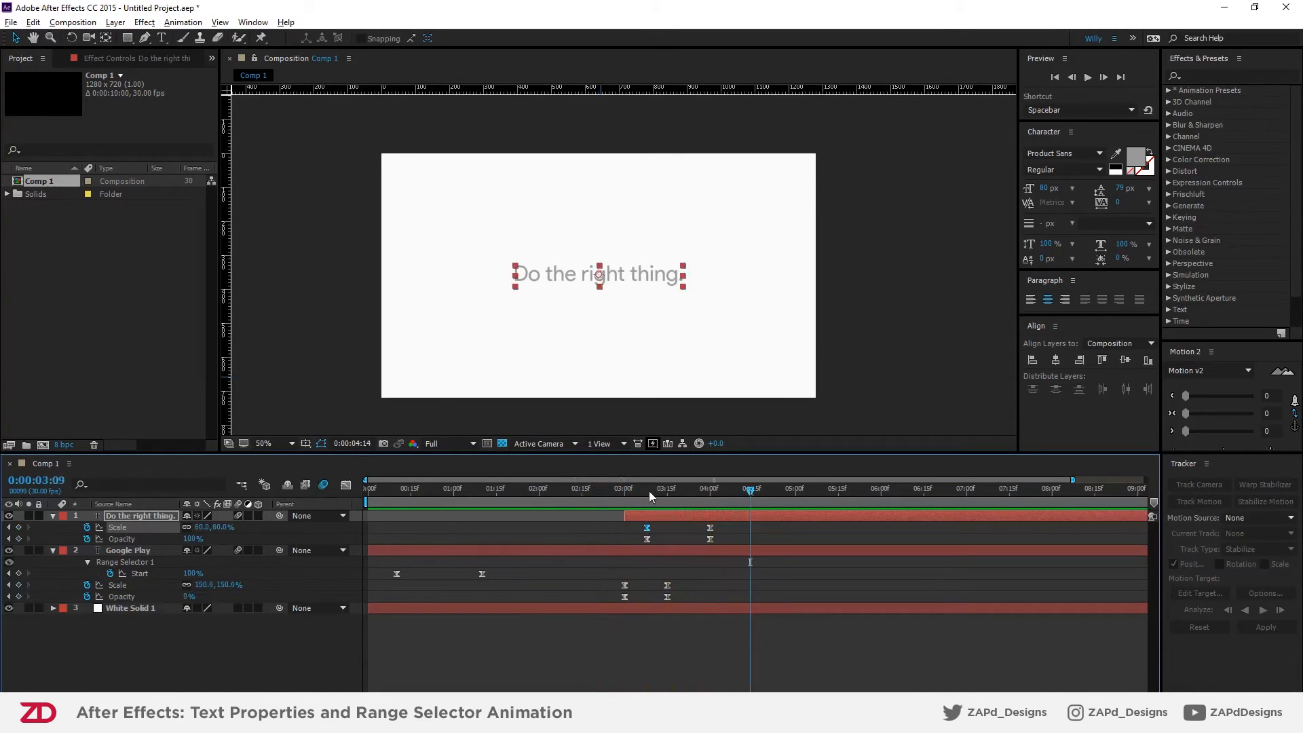
{"action": "left_click", "coordinate": [221, 527]}
{"action": "type", "text": "65"}
{"action": "key", "text": "Return"}
{"action": "key", "text": "space"}
{"action": "left_click", "coordinate": [497, 488]}
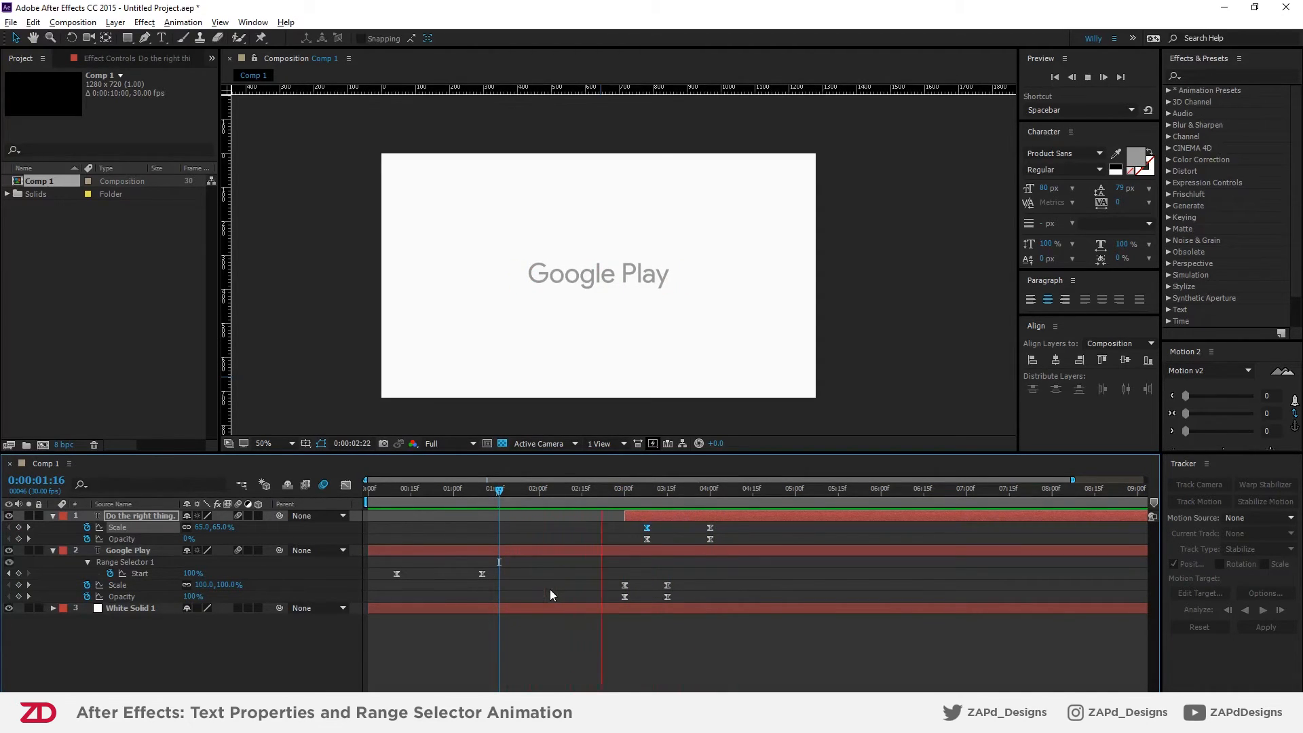
- Preview the transition from Google Play to the slogan repeatedly, including a full playback from 0:00:00:00, to judge its timing
{"action": "key", "text": "space"}
{"action": "left_click_drag", "start_coordinate": [666, 492], "coordinate": [628, 507]}
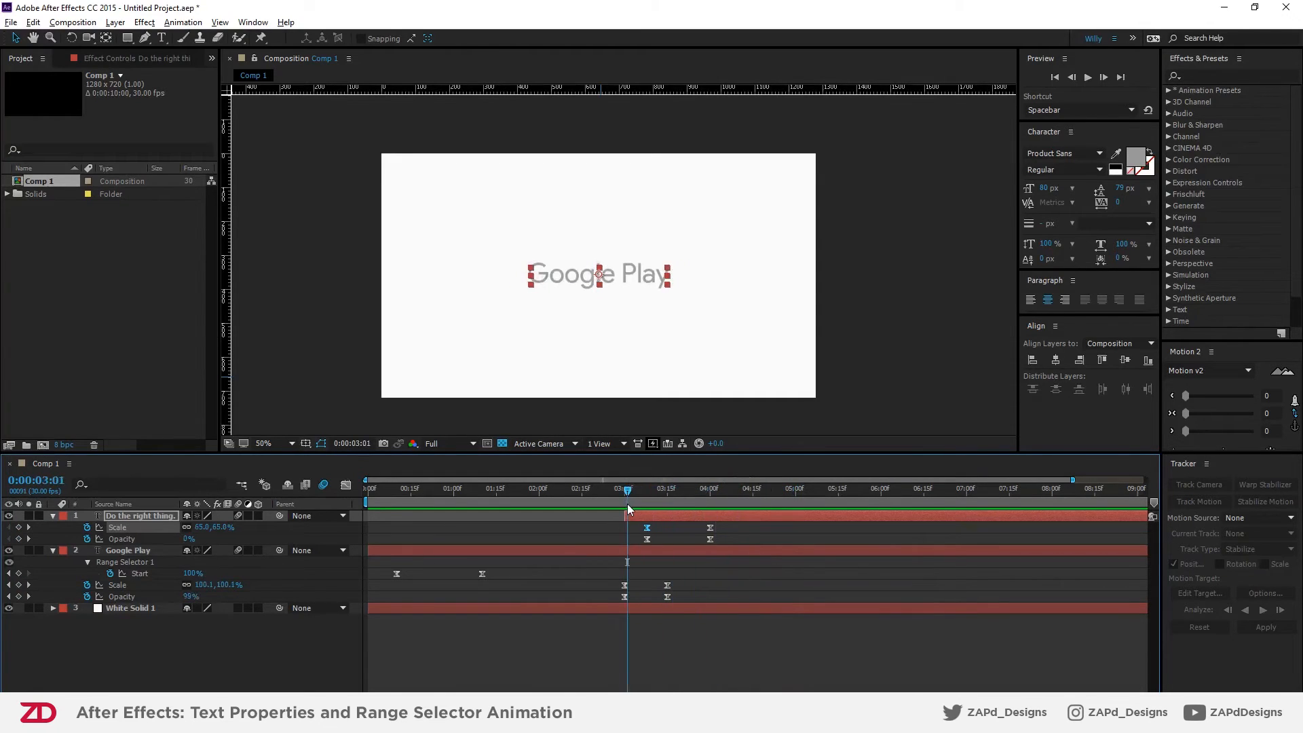
{"action": "key", "text": "space"}
{"action": "left_click_drag", "start_coordinate": [721, 495], "coordinate": [533, 502]}
{"action": "key", "text": "space"}
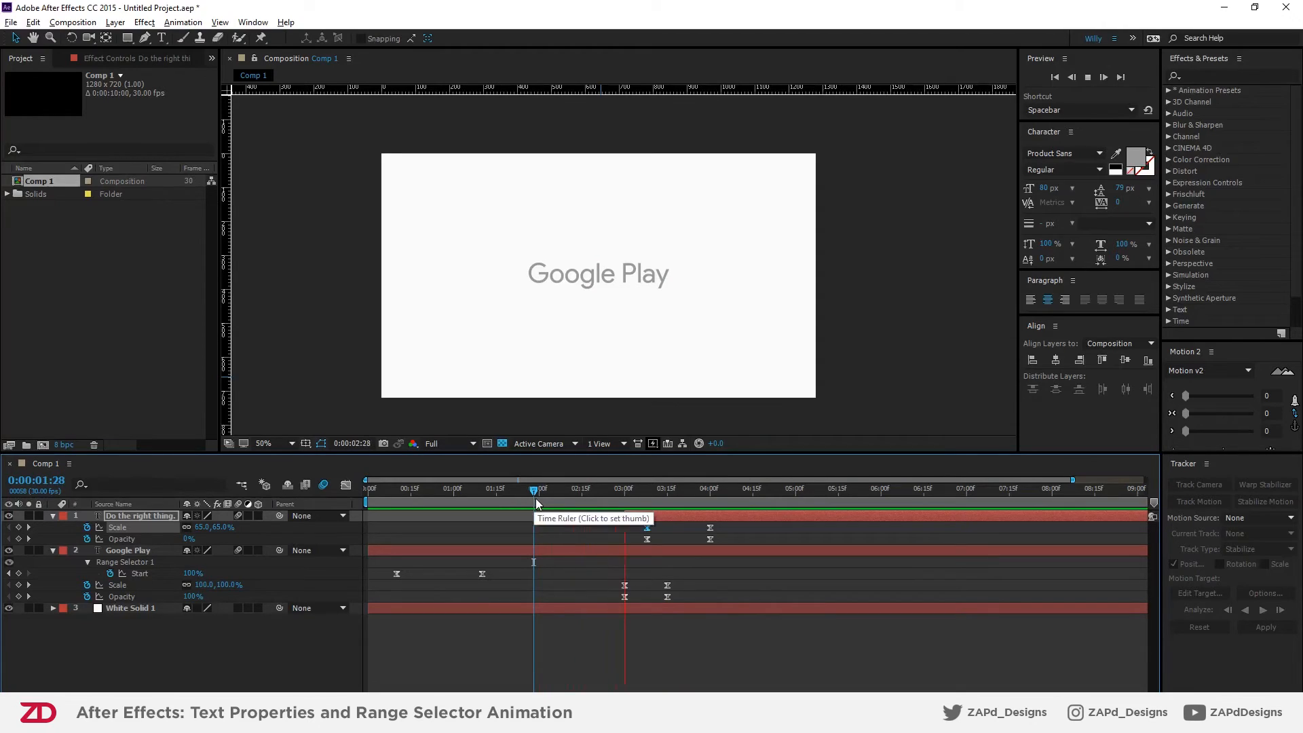
{"action": "key", "text": "space"}
{"action": "left_click_drag", "start_coordinate": [551, 499], "coordinate": [368, 500]}
{"action": "key", "text": "space"}
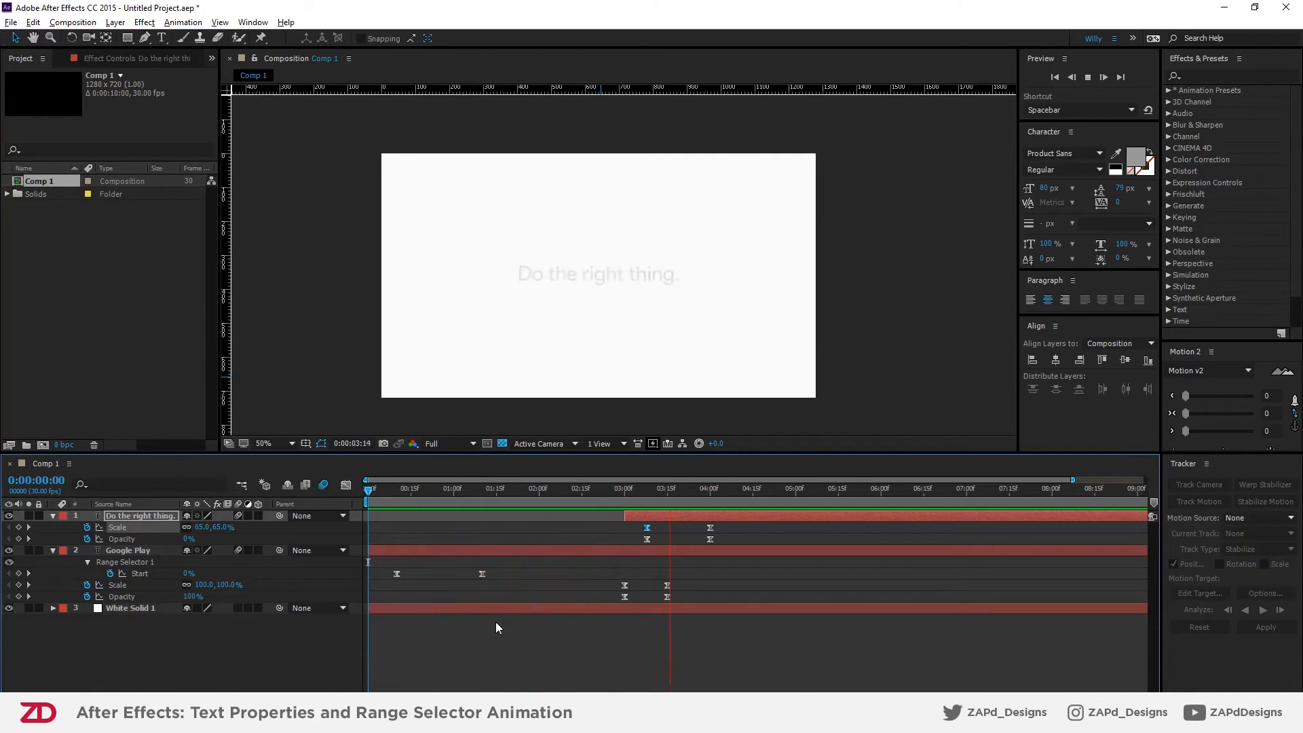
{"action": "key", "text": "space"}
- Shift Google Play's exit keyframes to start at about 0:00:02:15 and the slogan's layer start and entrance keyframes to about 0:00:02:23, and preview
{"action": "left_click_drag", "start_coordinate": [797, 520], "coordinate": [633, 543]}
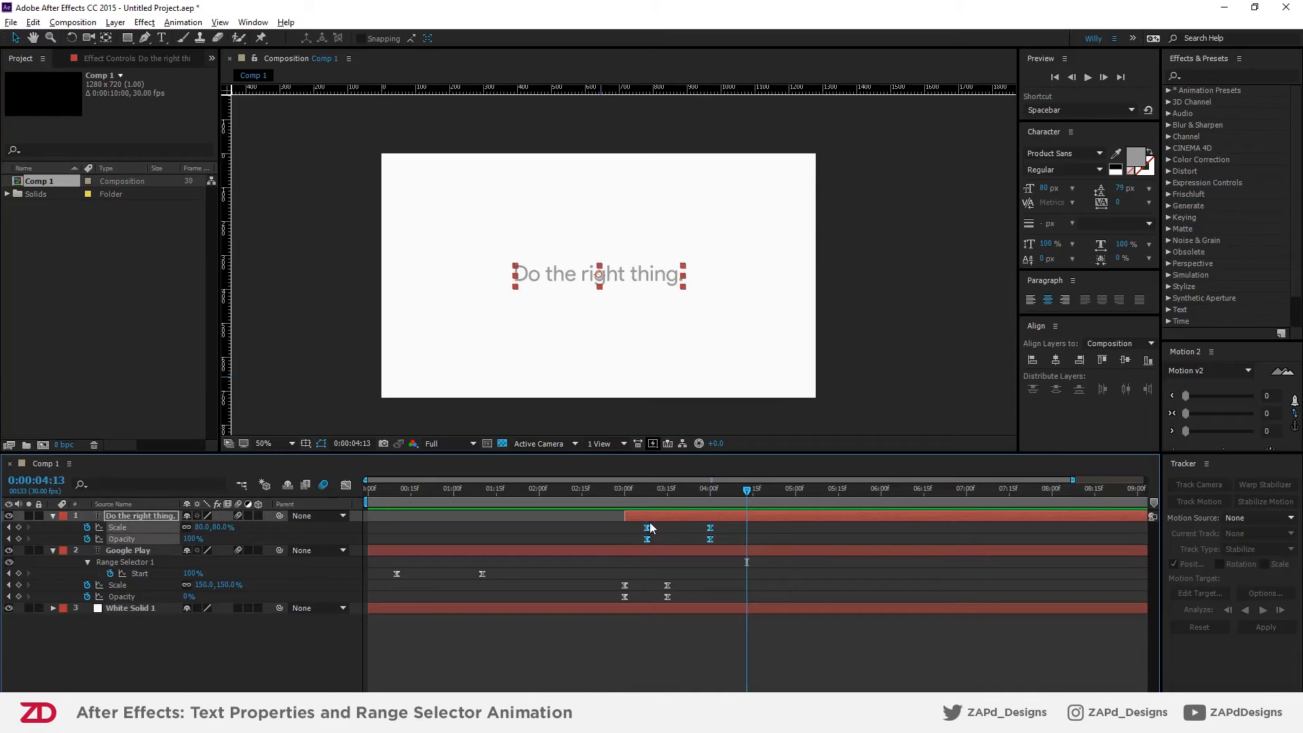
{"action": "left_click", "coordinate": [647, 491]}
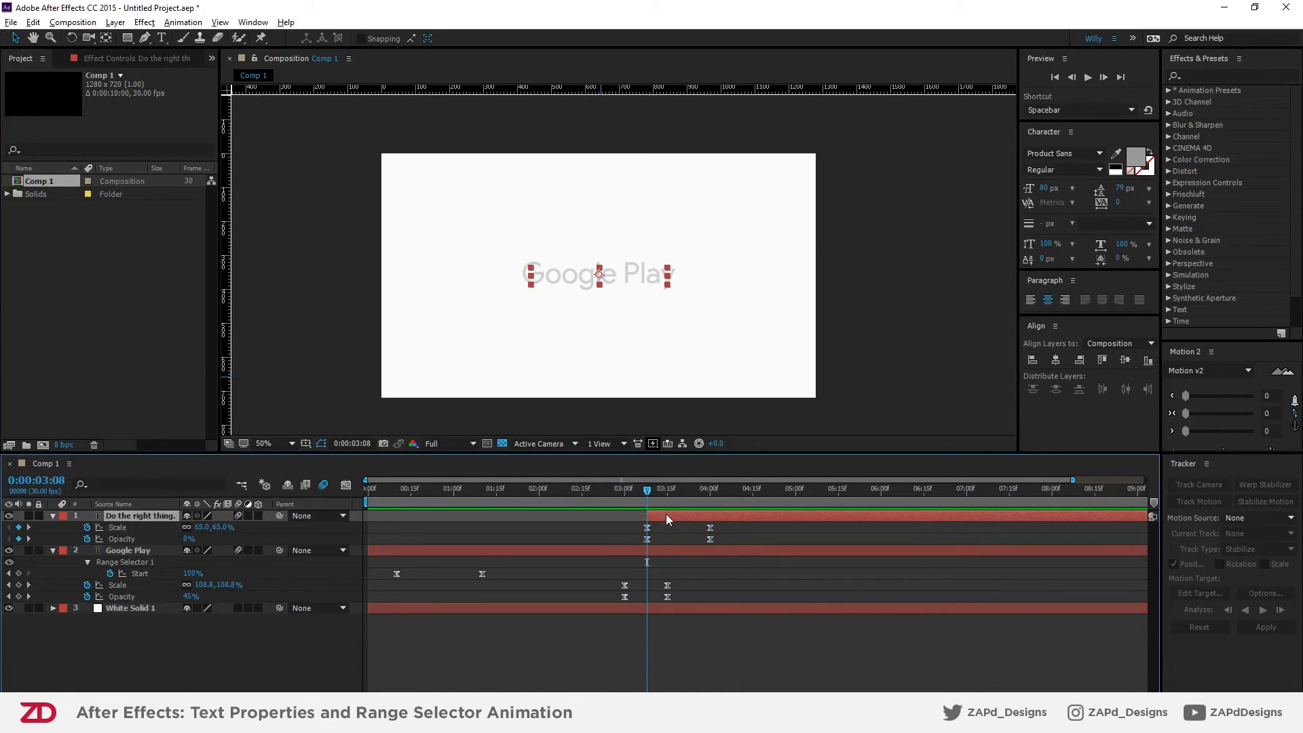
{"action": "left_click_drag", "start_coordinate": [683, 582], "coordinate": [616, 597]}
{"action": "left_click_drag", "start_coordinate": [733, 524], "coordinate": [604, 539]}
{"action": "left_click", "coordinate": [605, 491]}
{"action": "left_click", "coordinate": [650, 530]}
{"action": "left_click_drag", "start_coordinate": [604, 495], "coordinate": [346, 496]}
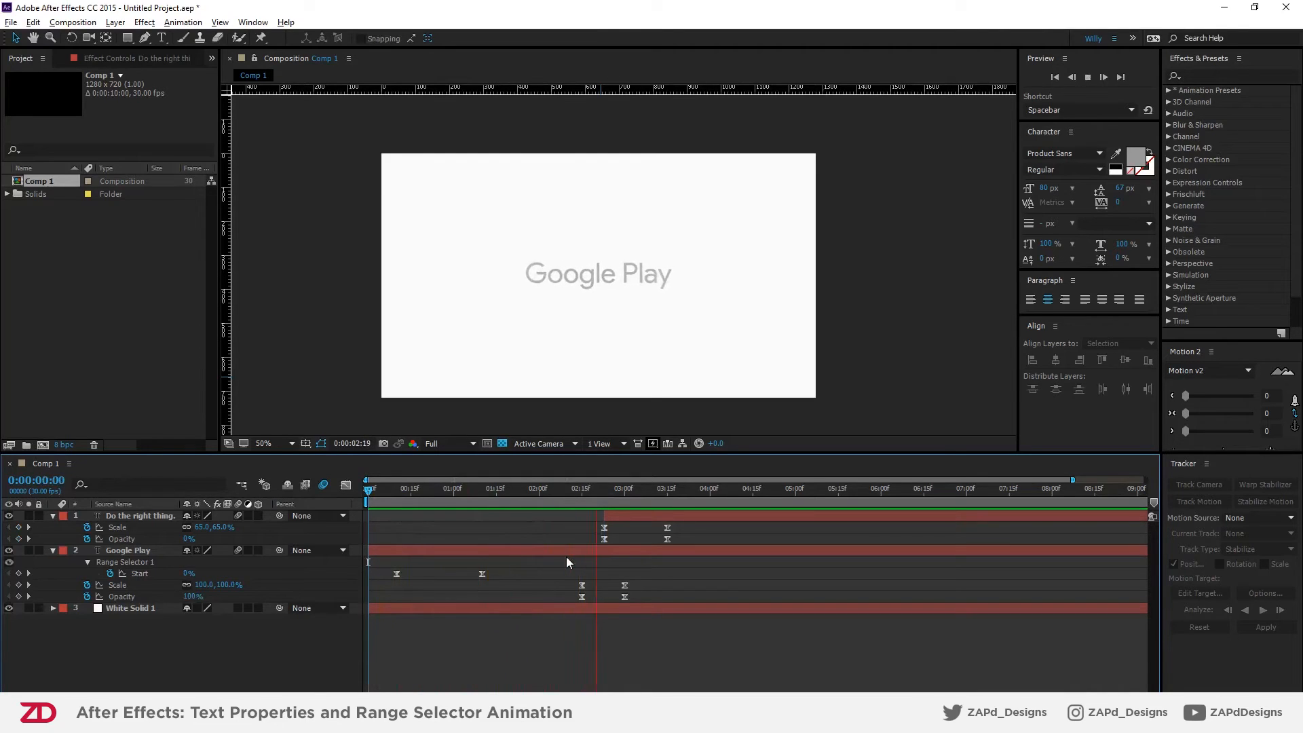
{"action": "key", "text": "space"}
- Lighten the slogan's text colour to 70% brightness, and check it at 0:00:04:08 and 0:00:03:15
{"action": "left_click_drag", "start_coordinate": [590, 508], "coordinate": [668, 507]}
{"action": "left_click", "coordinate": [668, 515]}
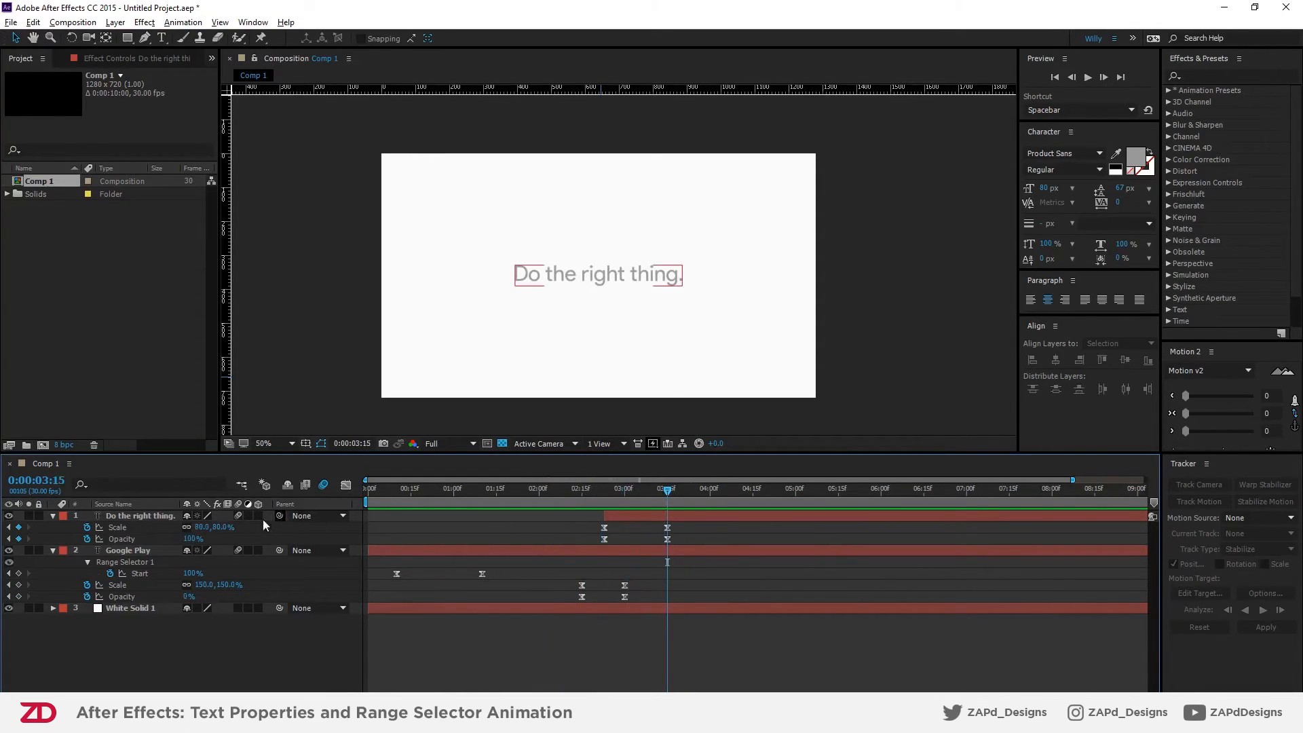
{"action": "left_click", "coordinate": [1141, 162]}
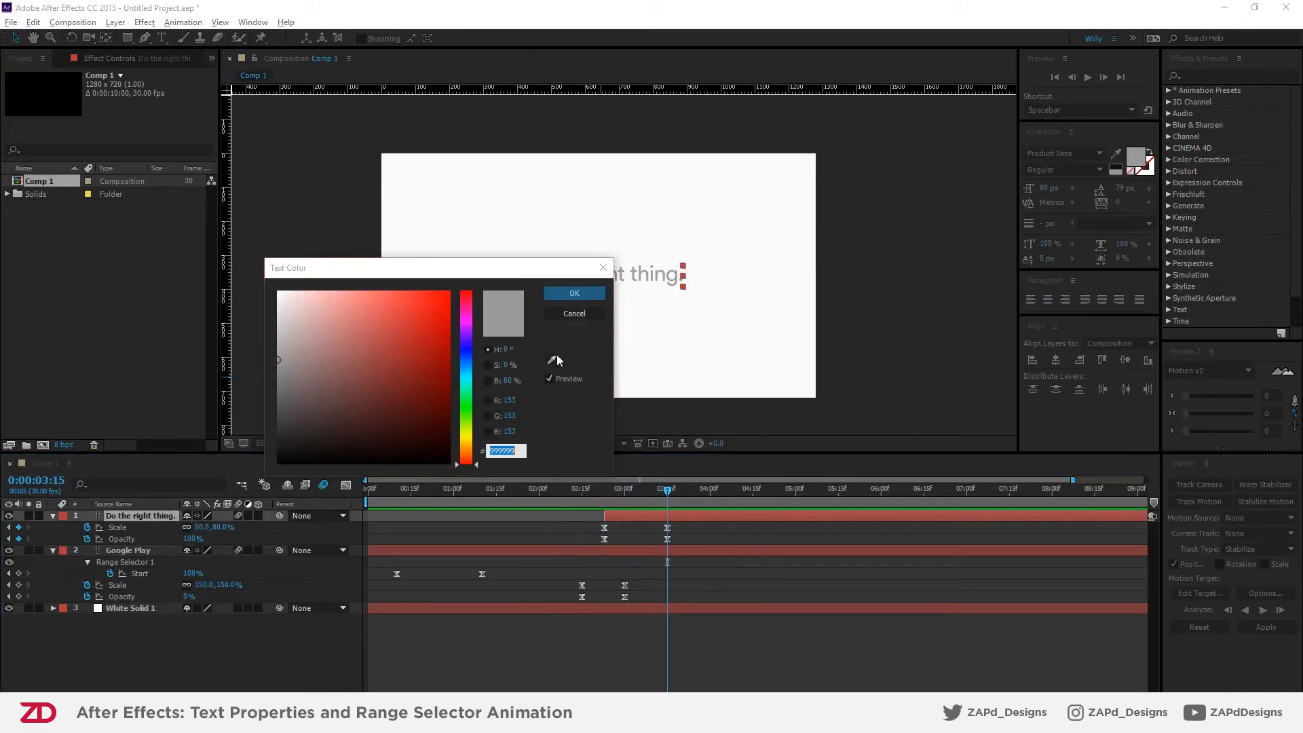
{"action": "left_click", "coordinate": [512, 381]}
{"action": "type", "text": "70"}
{"action": "key", "text": "Return"}
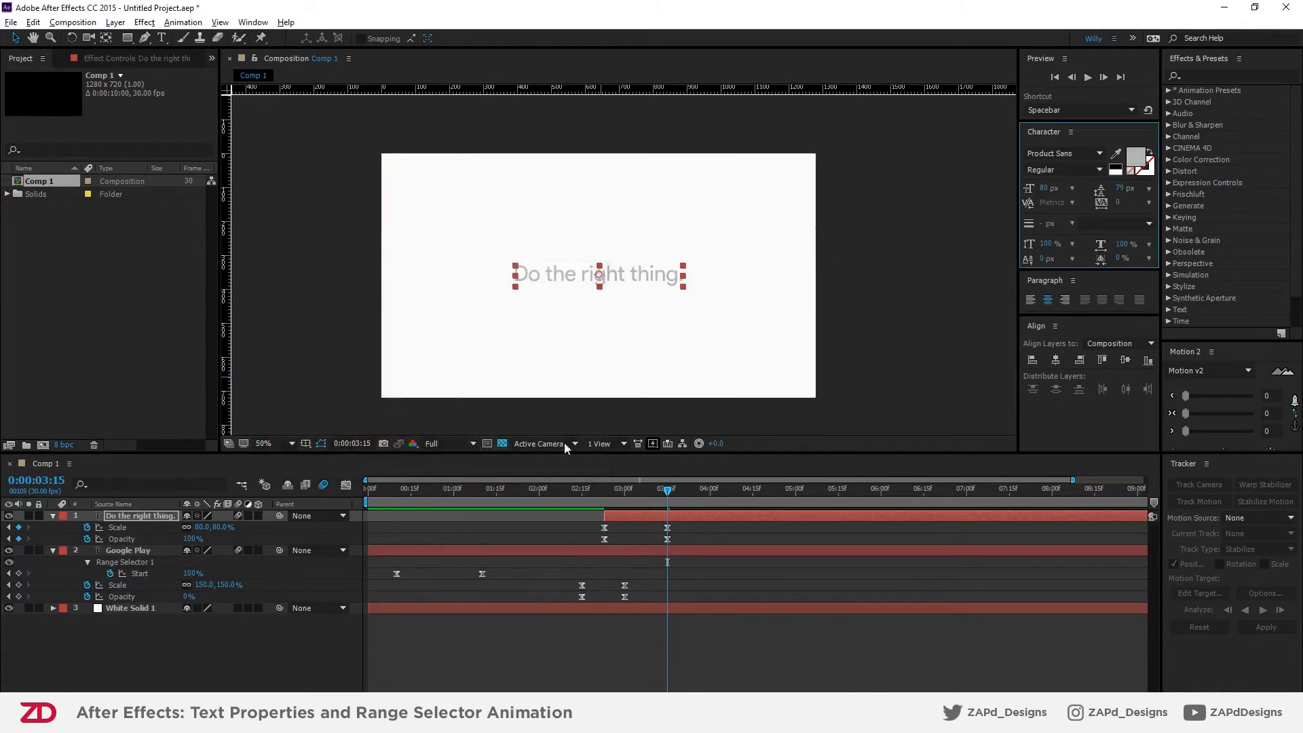
{"action": "left_click", "coordinate": [617, 645]}
{"action": "left_click_drag", "start_coordinate": [664, 497], "coordinate": [730, 514]}
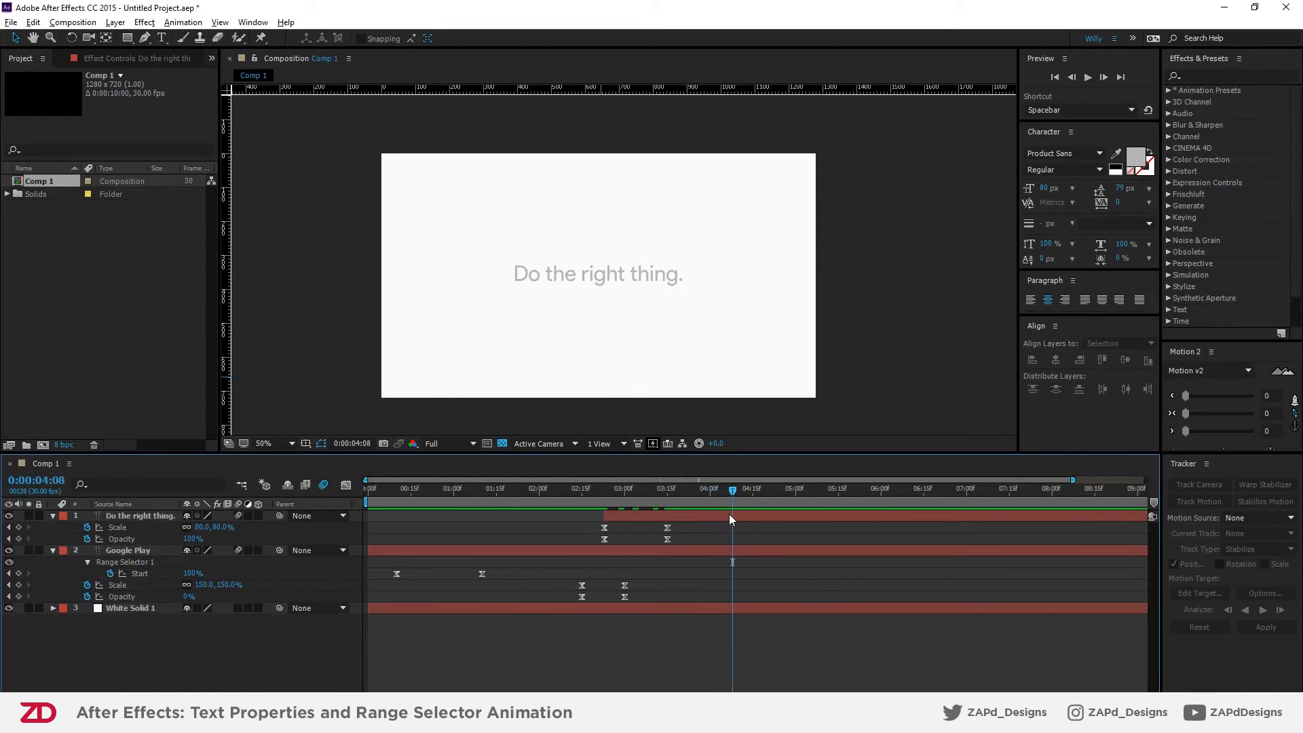
{"action": "left_click", "coordinate": [731, 518]}
{"action": "key", "text": "j"}
{"action": "left_click", "coordinate": [154, 553]}
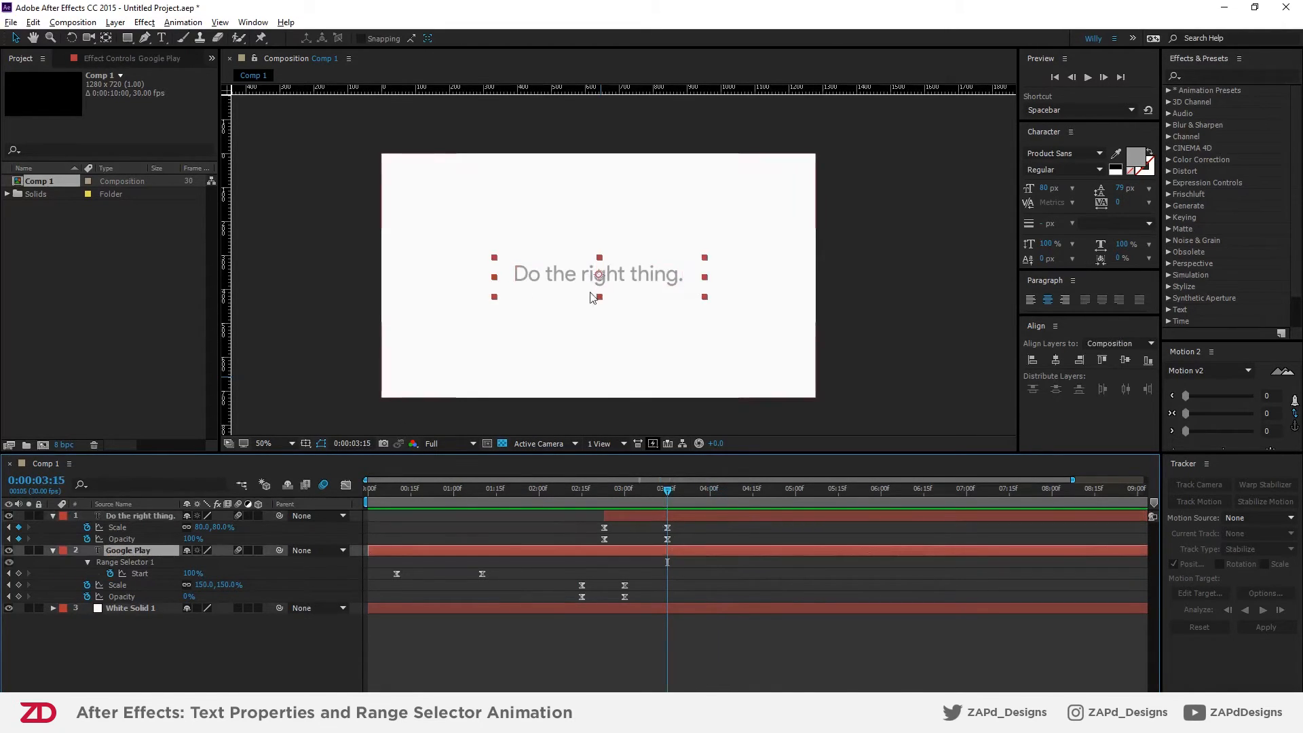
{"action": "left_click", "coordinate": [275, 665]}
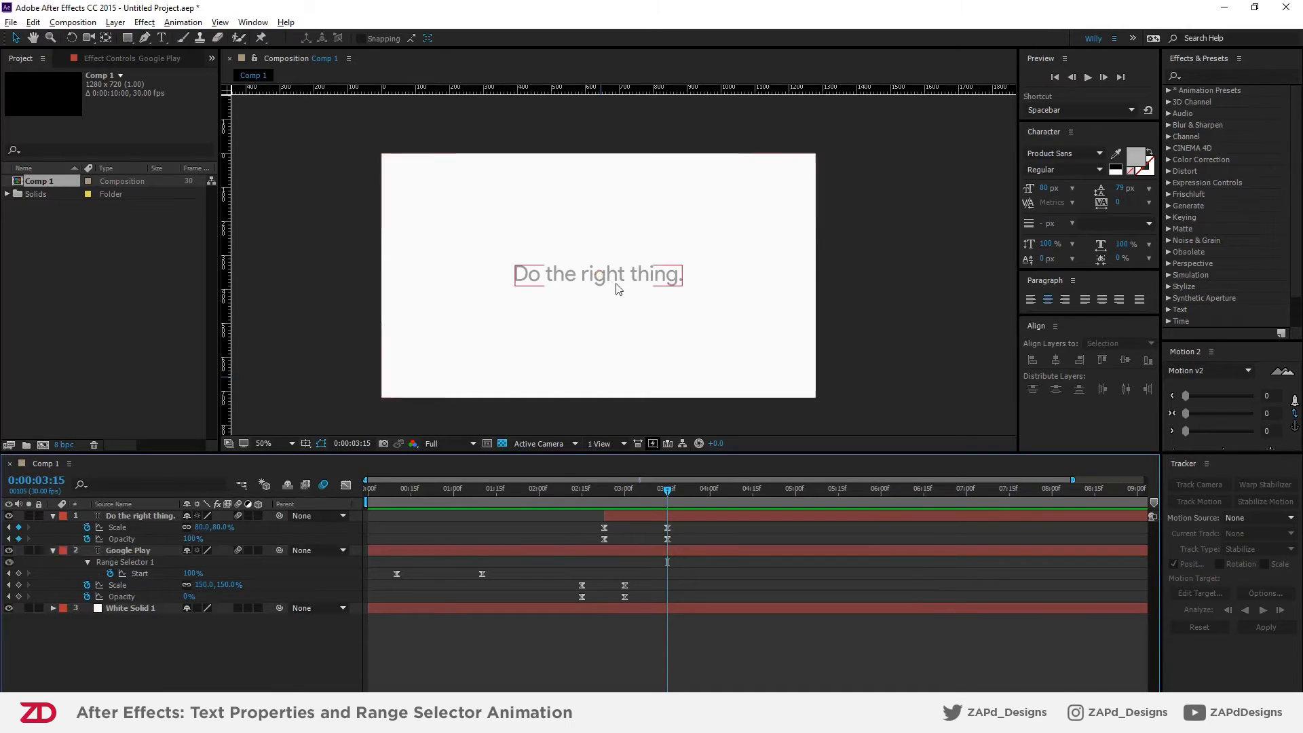
- Apply Faux Bold to only the word "Google" in the Google Play text layer at 0:00:01:20
{"action": "scroll", "coordinate": [612, 283], "scroll_direction": "up", "scroll_amount": 1}
{"action": "left_click", "coordinate": [151, 552]}
{"action": "left_click_drag", "start_coordinate": [576, 491], "coordinate": [510, 500]}
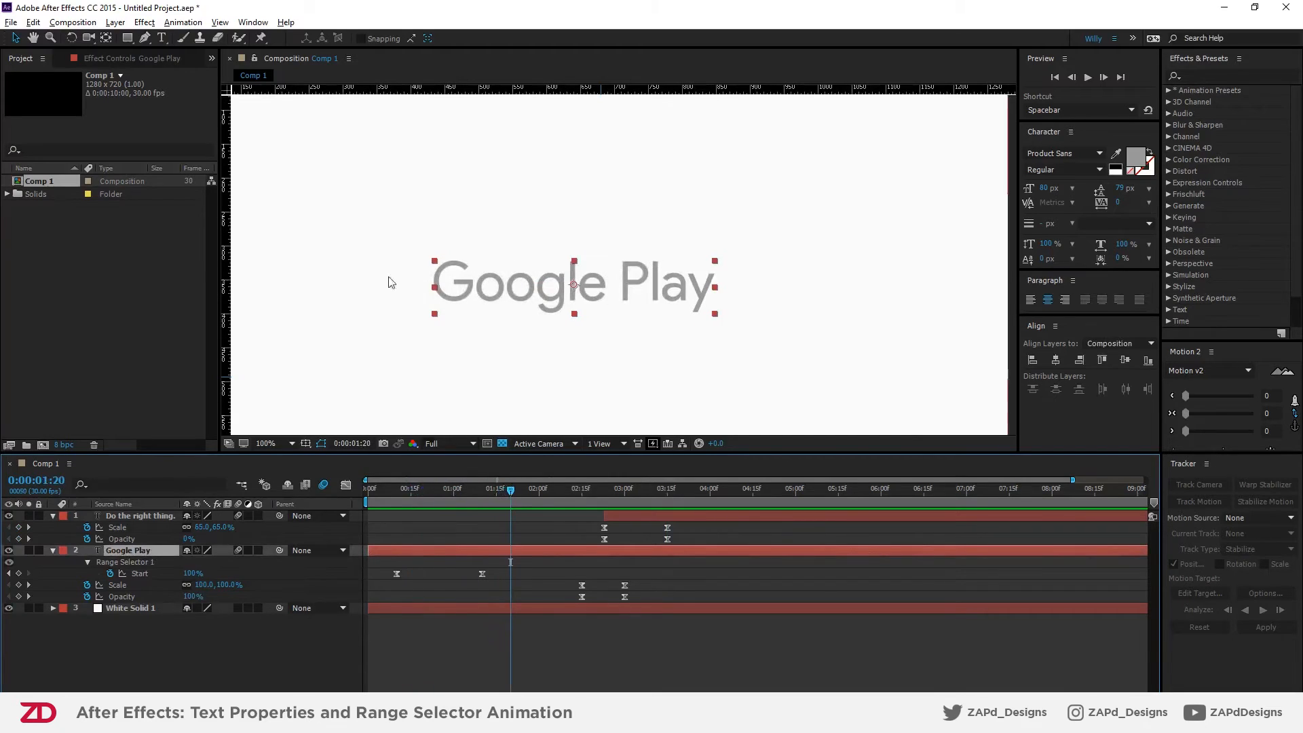
{"action": "left_click", "coordinate": [161, 37]}
{"action": "left_click", "coordinate": [589, 283]}
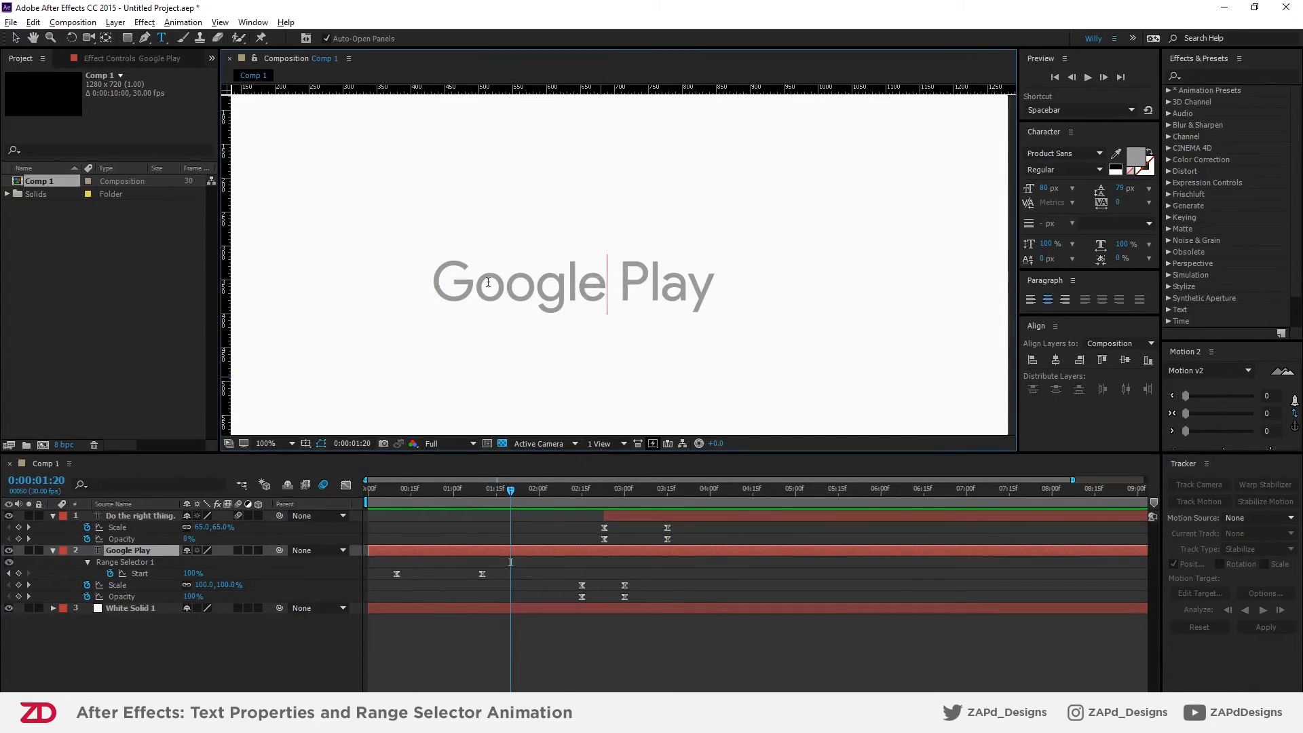
{"action": "double_click", "coordinate": [589, 284]}
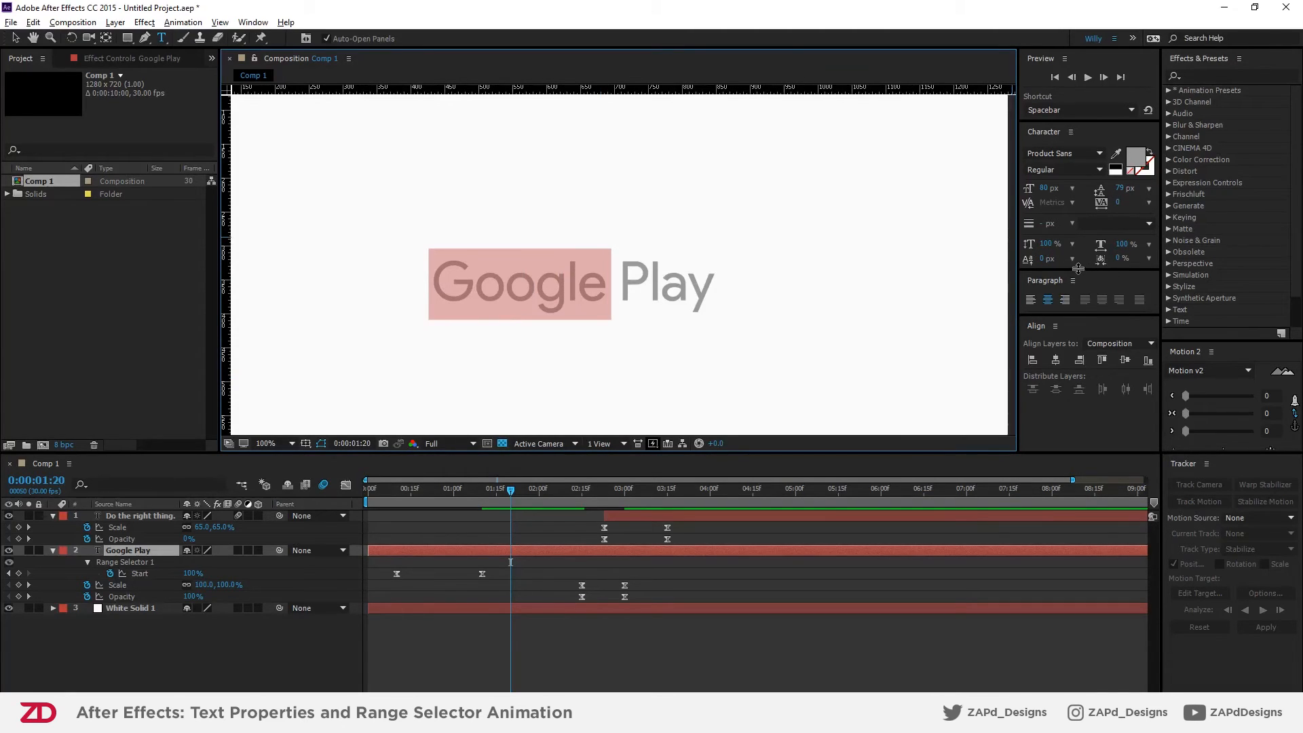
{"action": "left_click_drag", "start_coordinate": [1078, 269], "coordinate": [1078, 294]}
{"action": "left_click", "coordinate": [1044, 280]}
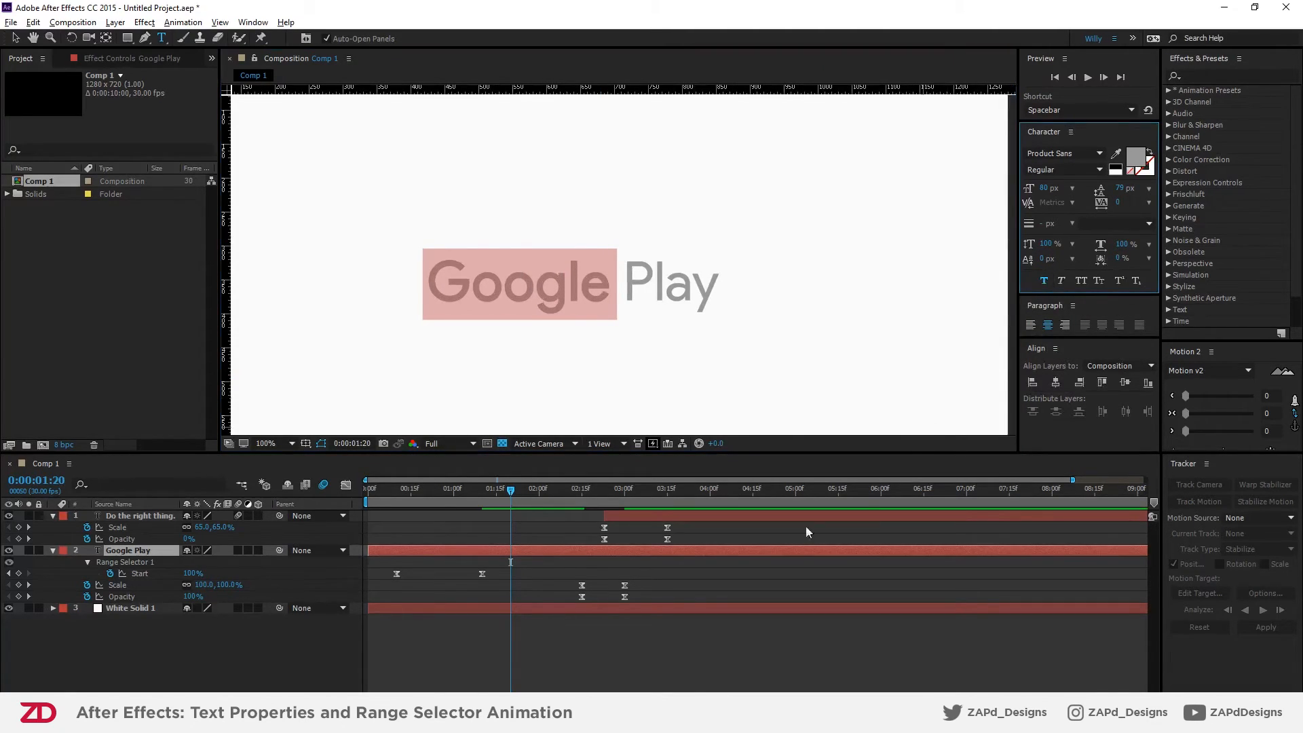
{"action": "left_click", "coordinate": [612, 655]}
{"action": "scroll", "coordinate": [624, 337], "scroll_direction": "down", "scroll_amount": 2}
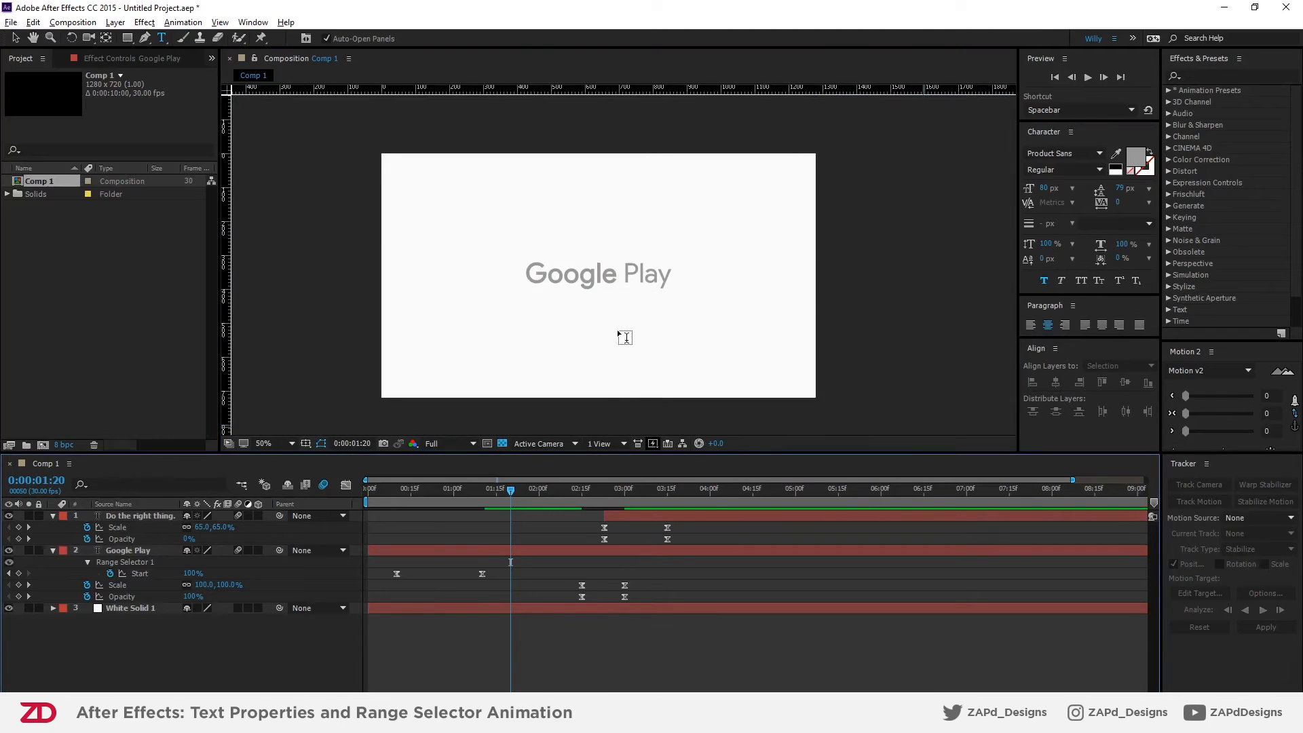
- Switch to Chrome and search Google Images for "google play" to examine the logo's lettering
{"action": "key", "text": "alt+Tab"}
{"action": "left_click", "coordinate": [190, 82]}
{"action": "left_click_drag", "start_coordinate": [190, 84], "coordinate": [125, 86]}
{"action": "type", "text": "play"}
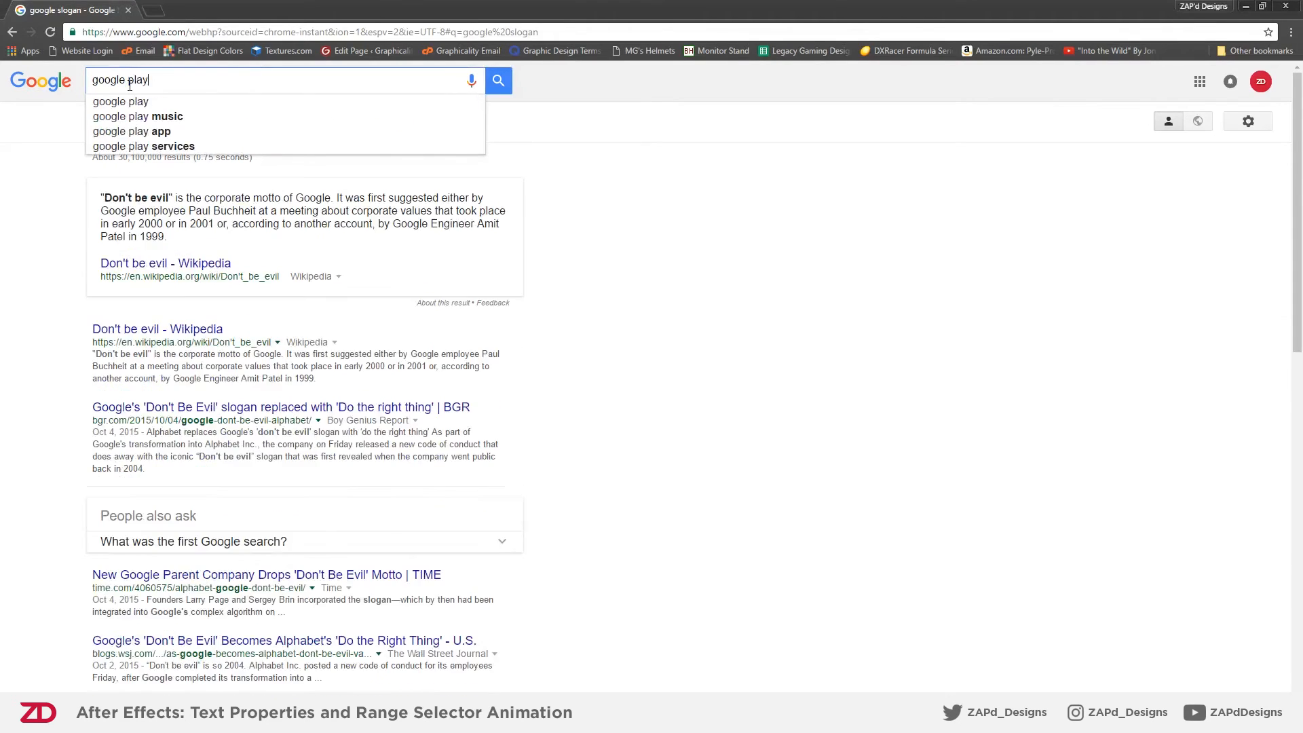
{"action": "key", "text": "Return"}
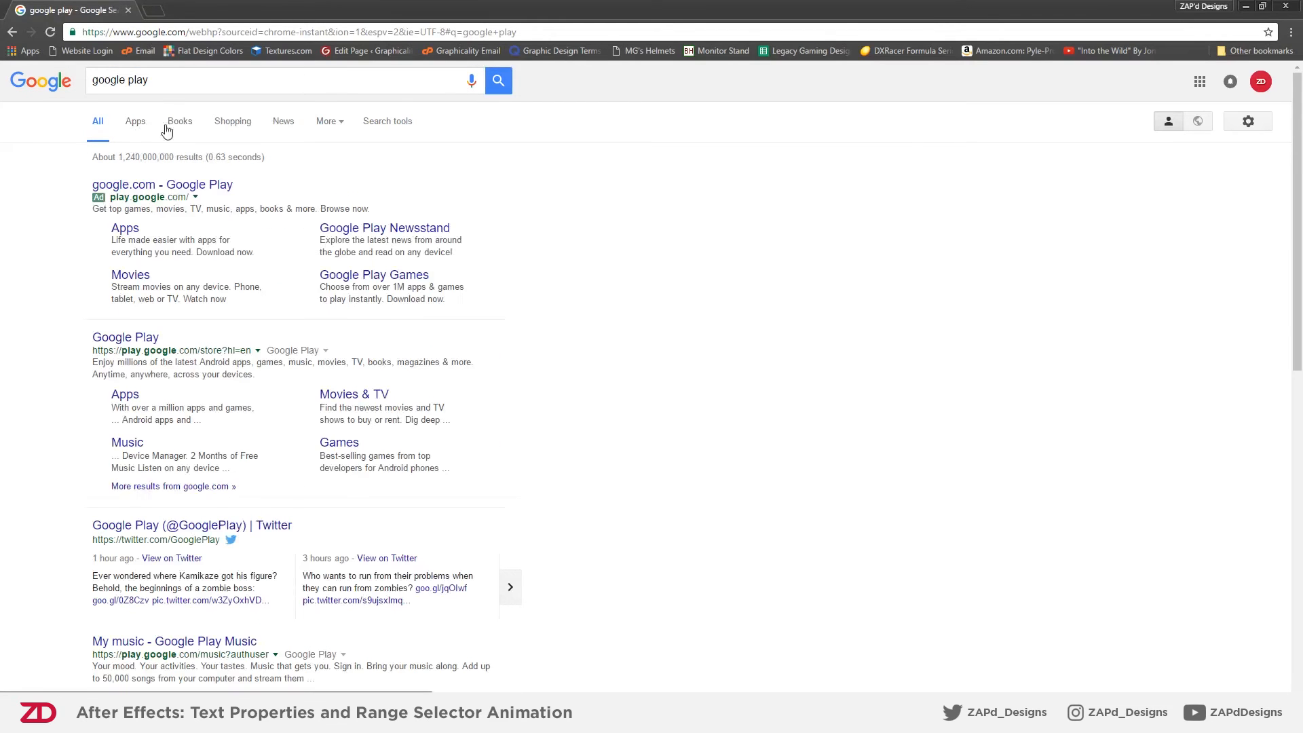
{"action": "left_click", "coordinate": [325, 126]}
{"action": "left_click", "coordinate": [333, 150]}
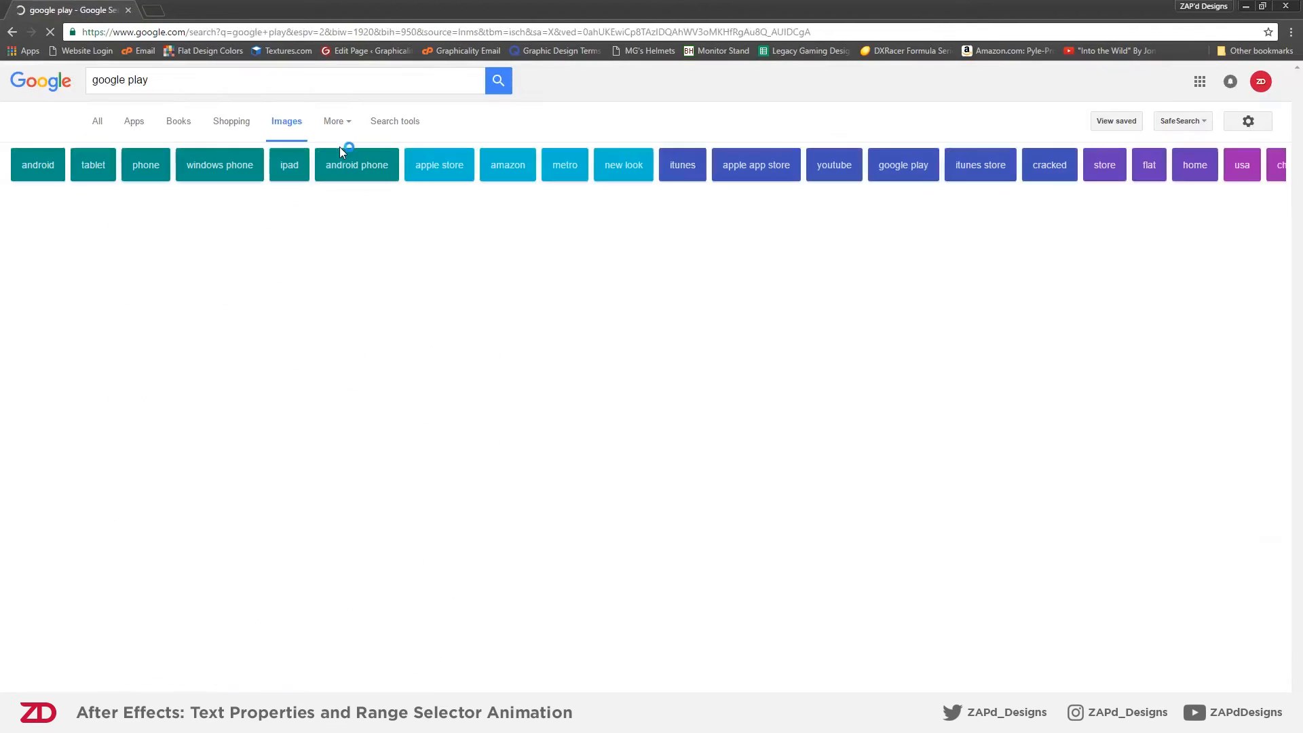
{"action": "left_click", "coordinate": [278, 255]}
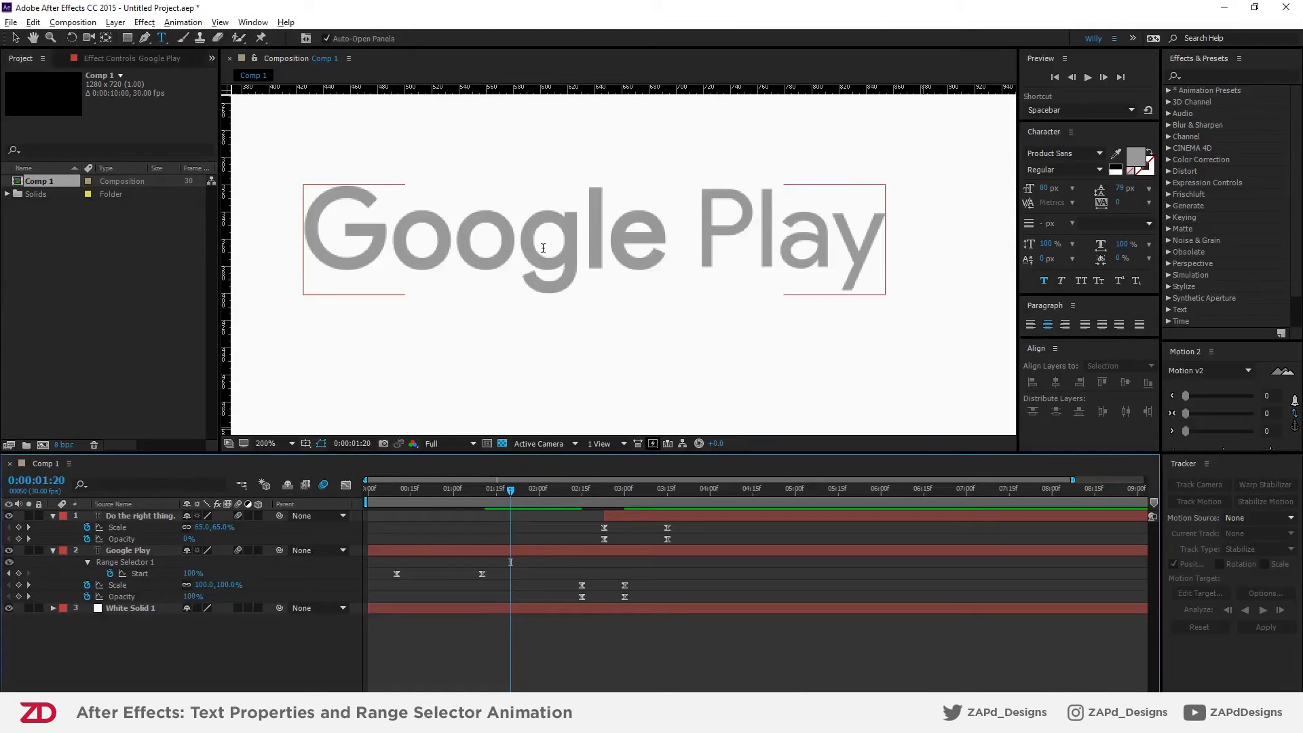
- Set the tracking of the entire Google Play text to -12 and deselect the layer
{"action": "left_click", "coordinate": [594, 249]}
{"action": "key", "text": "ctrl+a"}
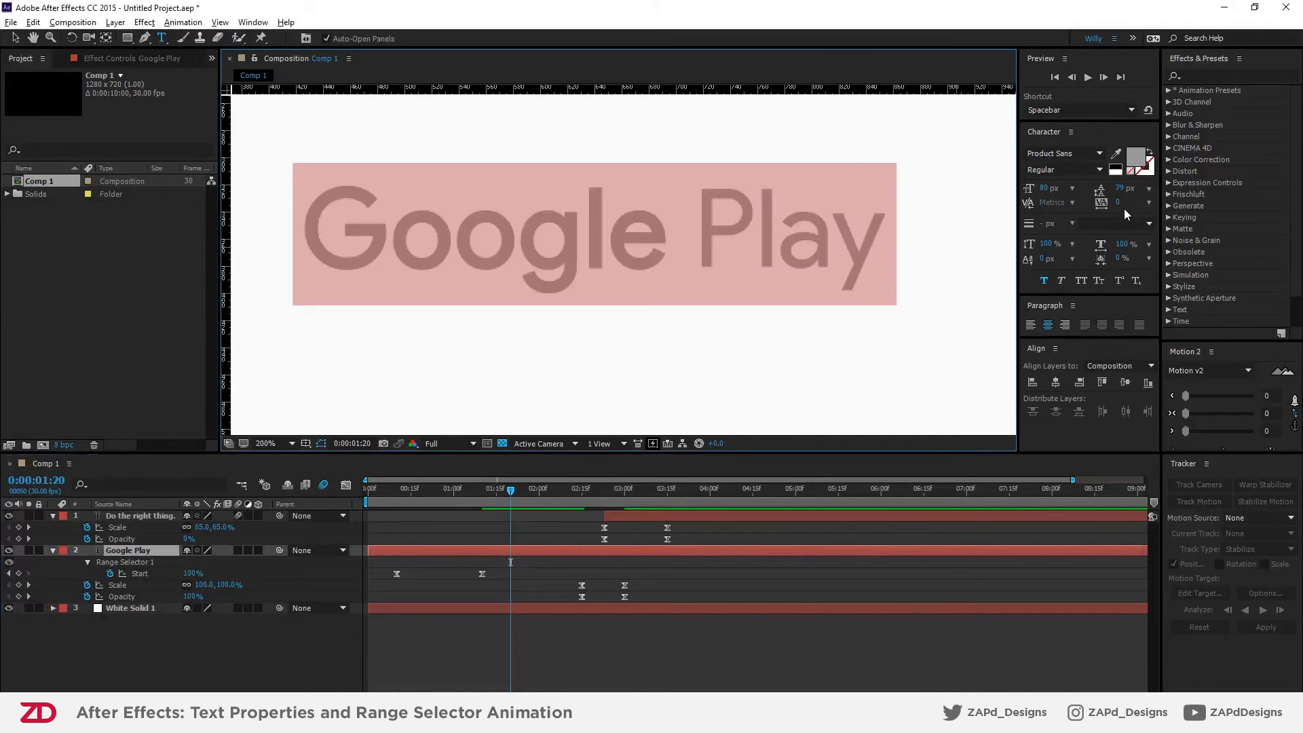
{"action": "left_click", "coordinate": [1118, 204]}
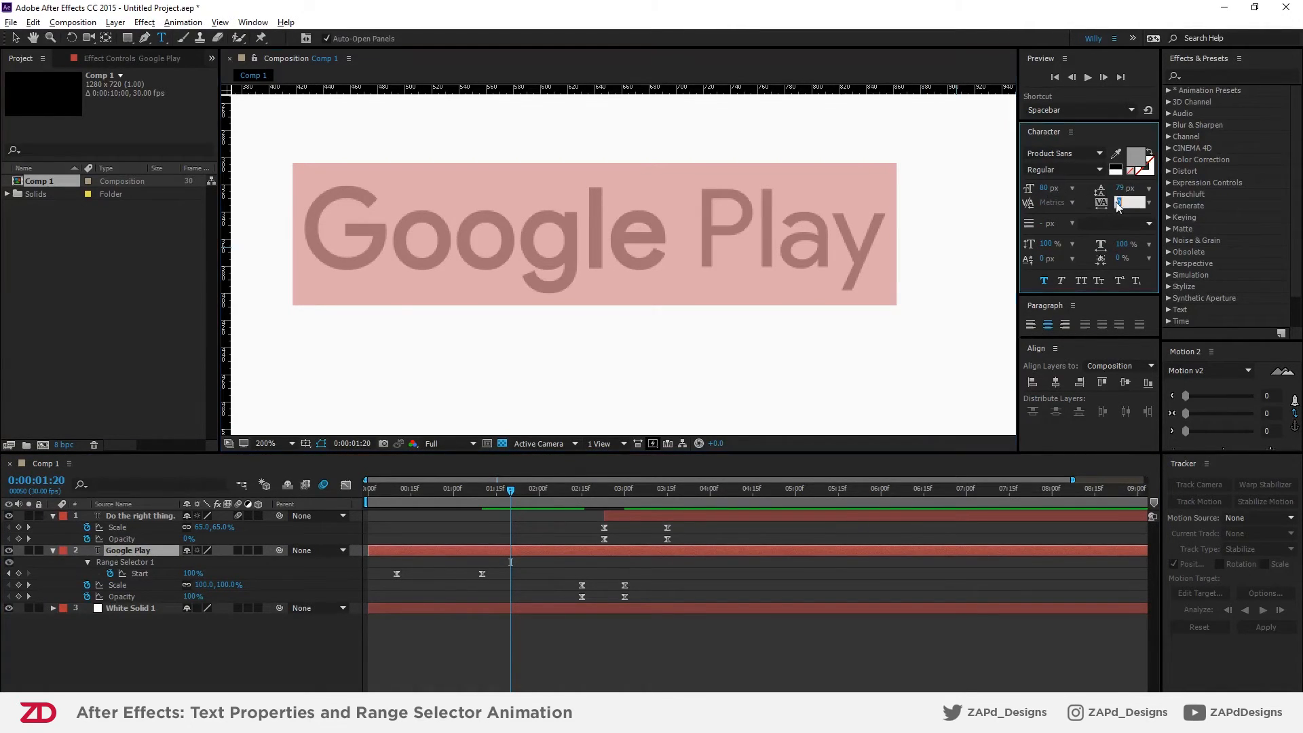
{"action": "type", "text": "-10"}
{"action": "key", "text": "Return"}
{"action": "left_click", "coordinate": [1123, 205]}
{"action": "type", "text": "-12"}
{"action": "key", "text": "Return"}
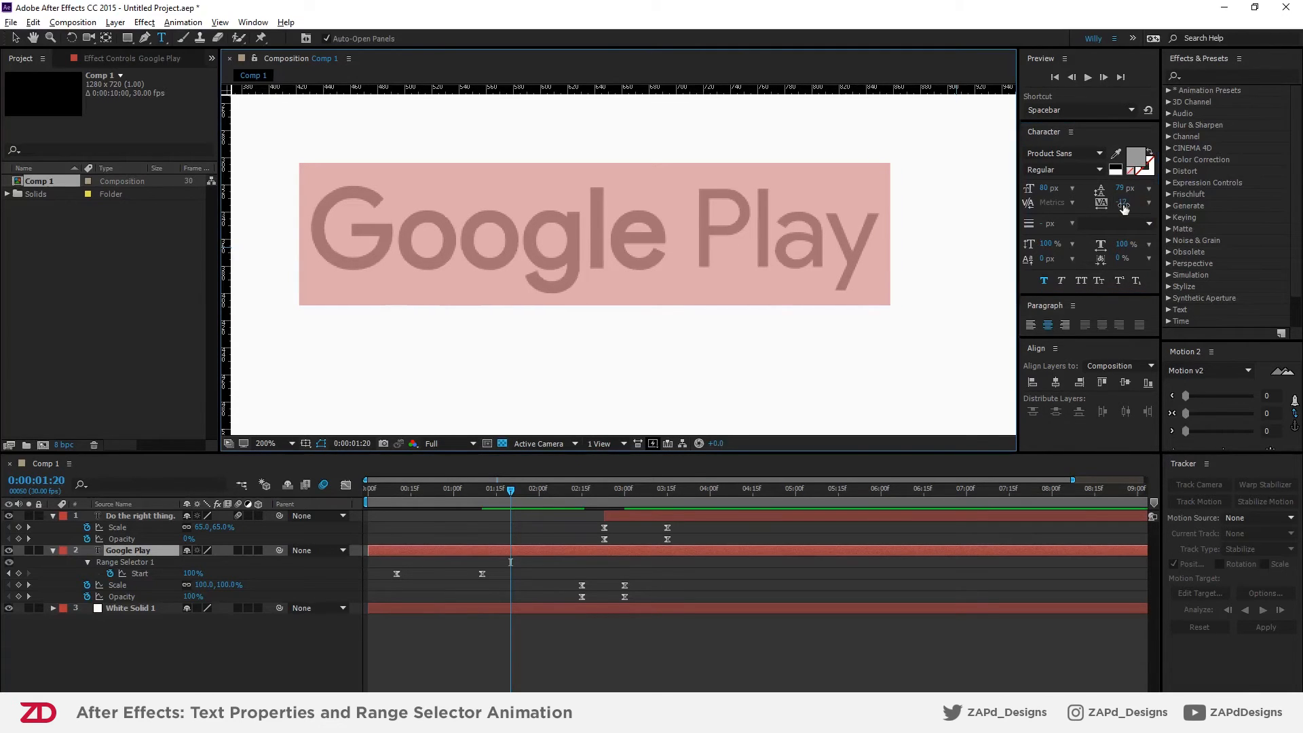
{"action": "left_click", "coordinate": [726, 629]}
- Switch to Chrome to compare the lettering with the triangle Google Play logo image, and return to After Effects
{"action": "key", "text": "alt+Tab"}
{"action": "key", "text": "alt+Tab"}
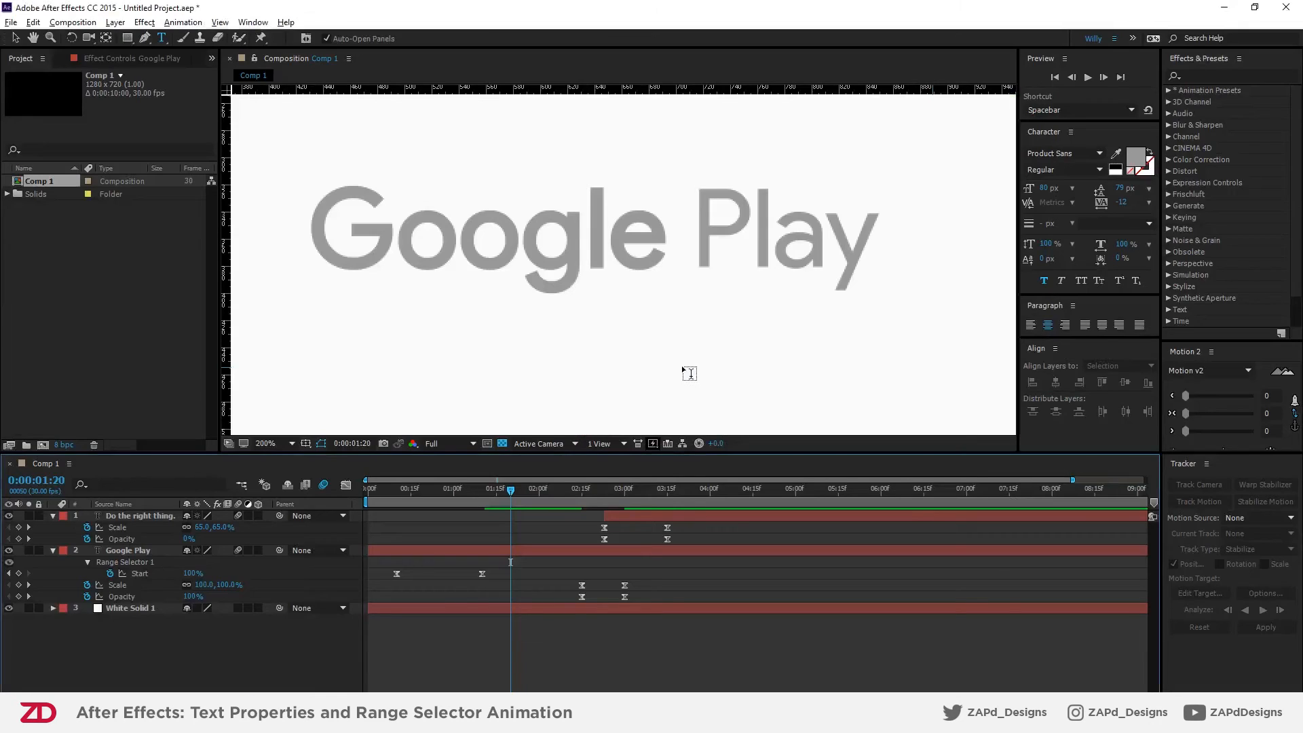
{"action": "key", "text": "alt+Tab"}
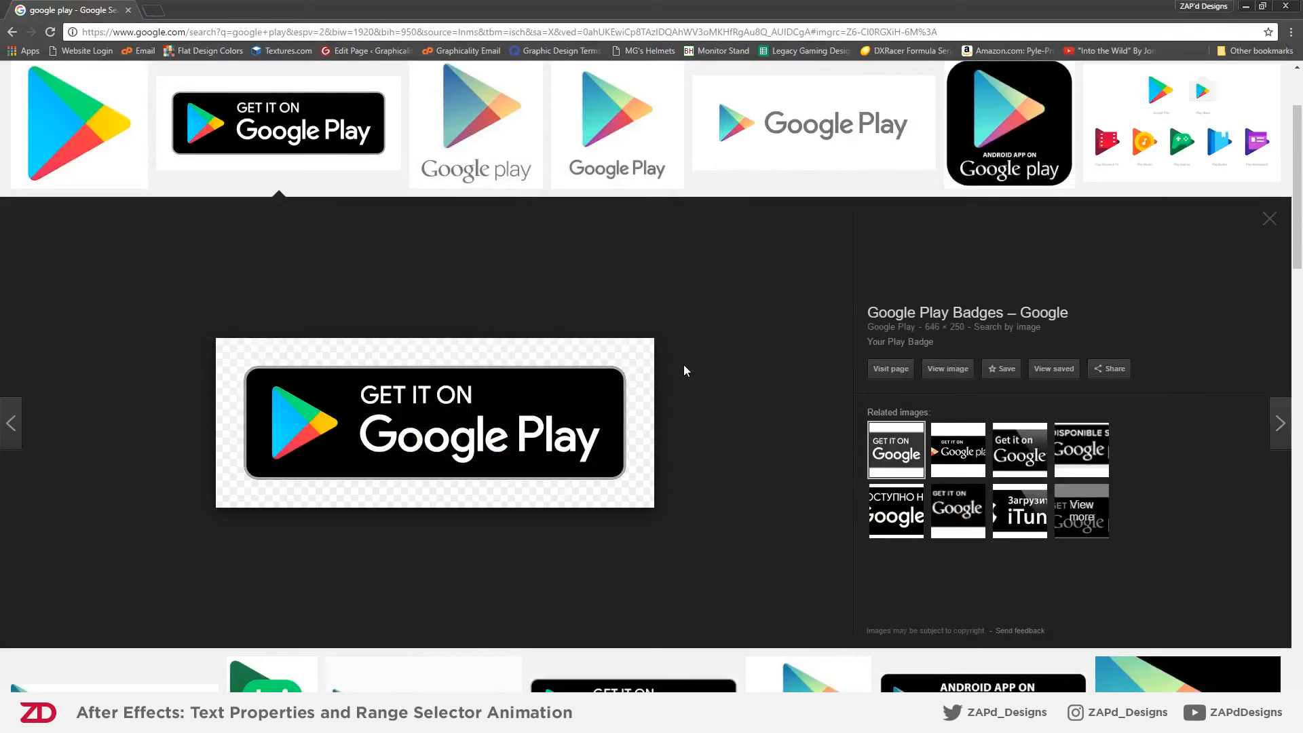
{"action": "scroll", "coordinate": [489, 441], "scroll_direction": "up", "scroll_amount": 2}
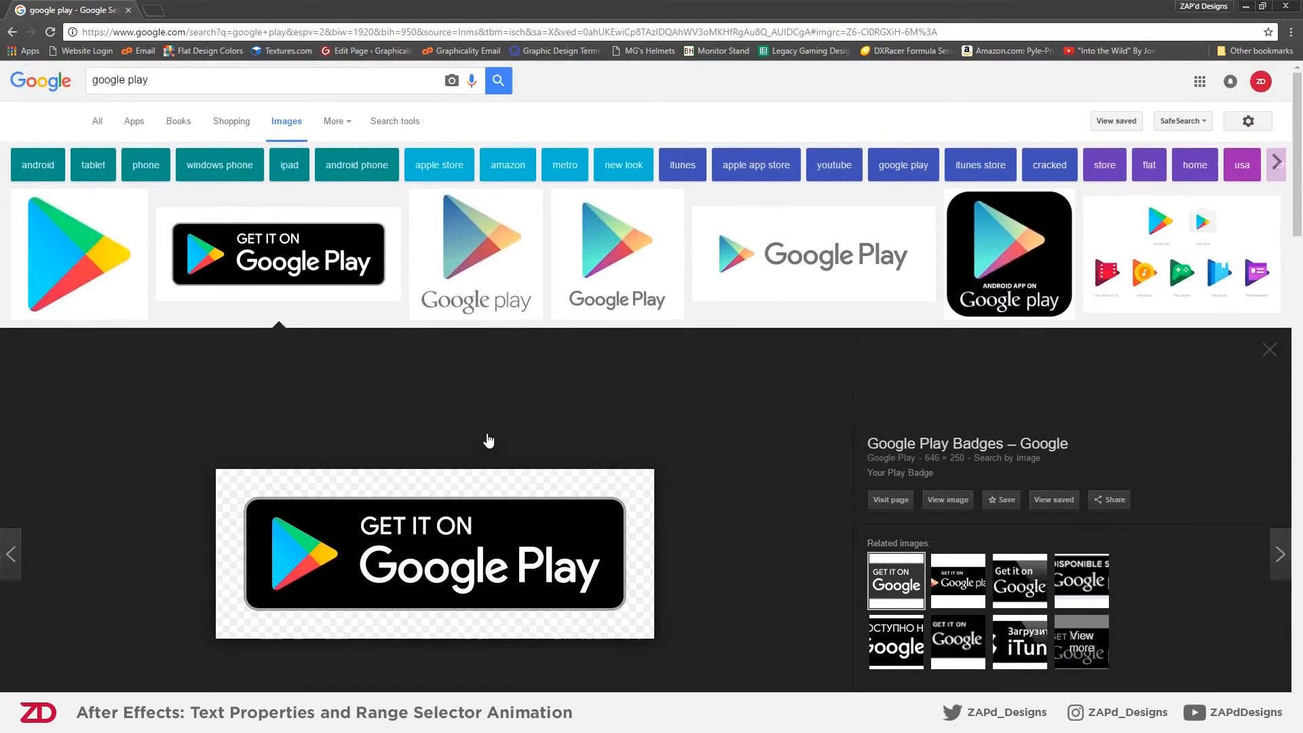
{"action": "left_click", "coordinate": [630, 272]}
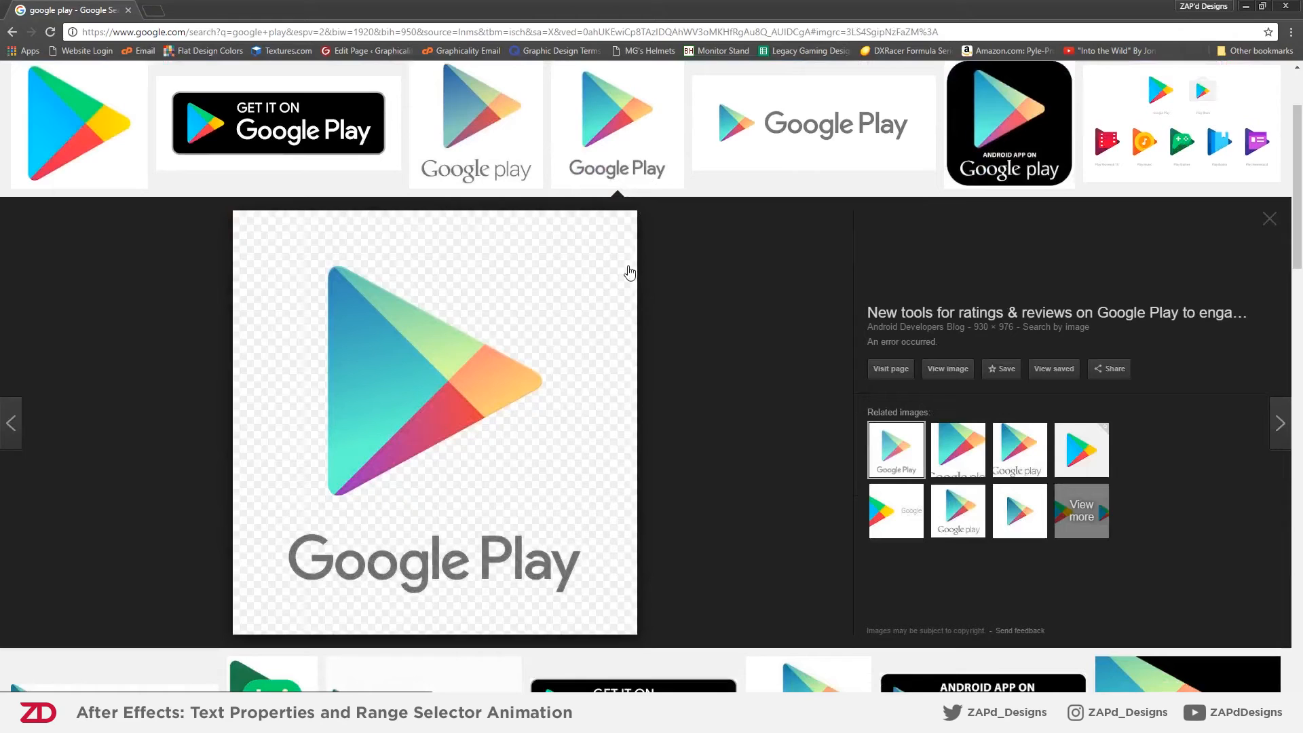
{"action": "key", "text": "alt+Tab"}
{"action": "scroll", "coordinate": [629, 270], "scroll_direction": "down", "scroll_amount": 4}
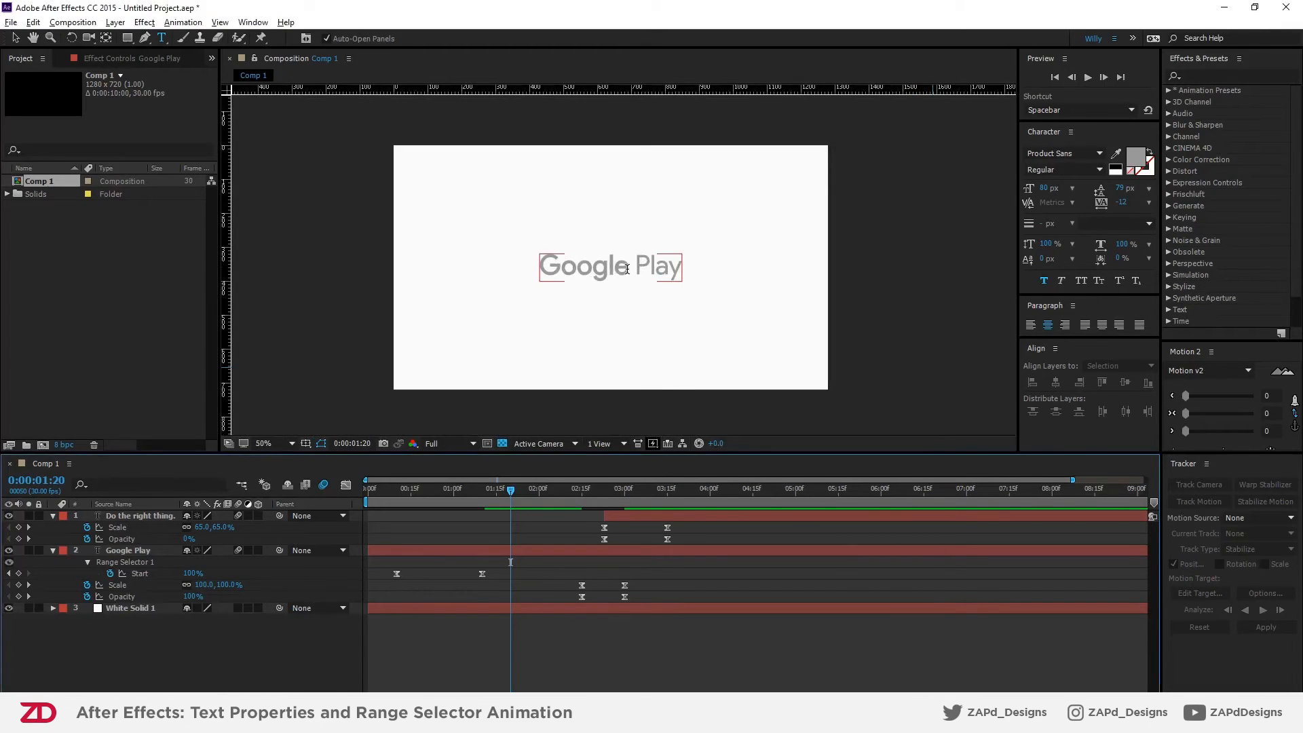
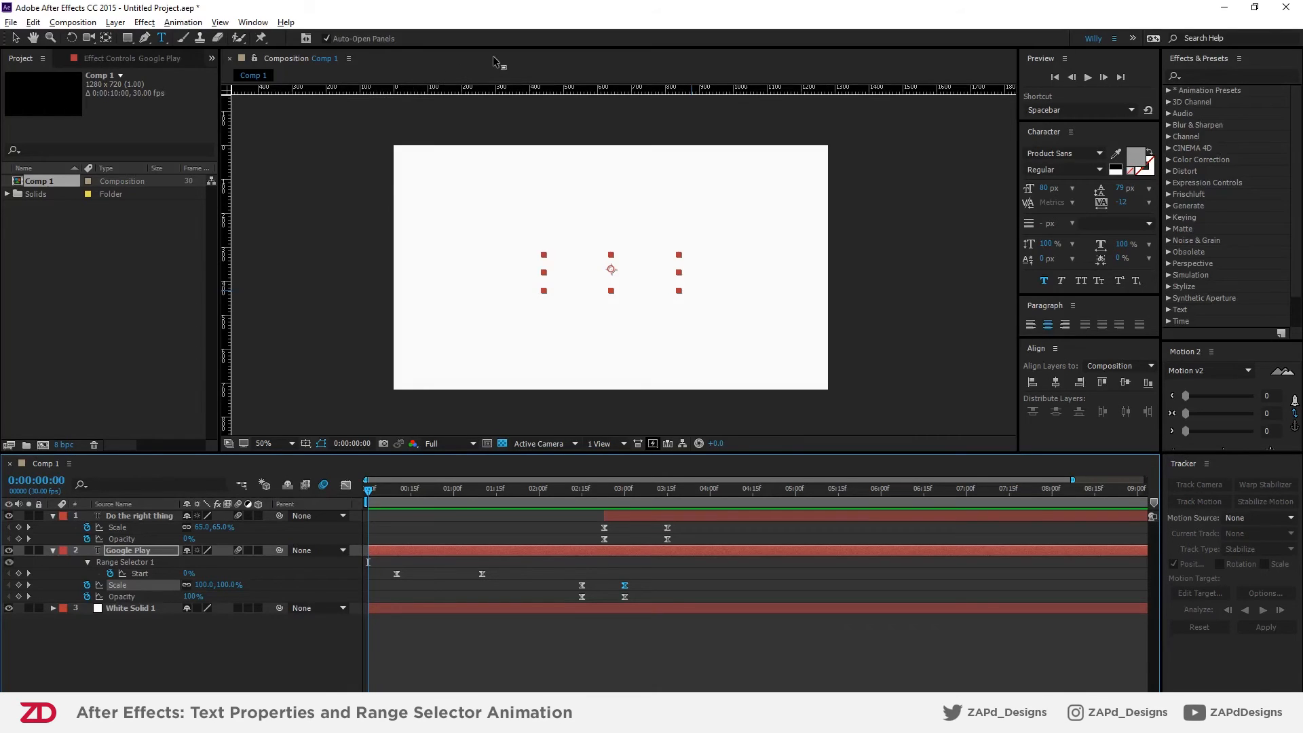
- Hide the rulers around the composition view
{"action": "key", "text": "ctrl+r"}
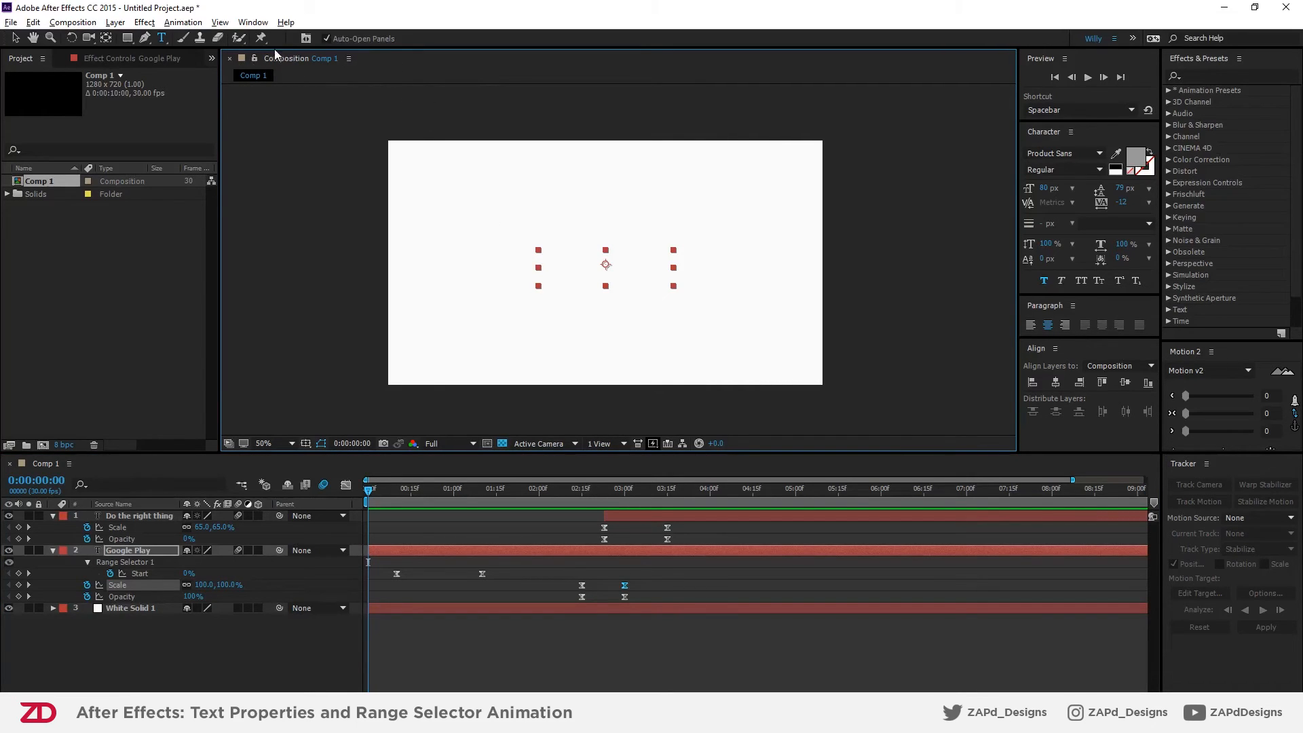
{"action": "left_click", "coordinate": [258, 23]}
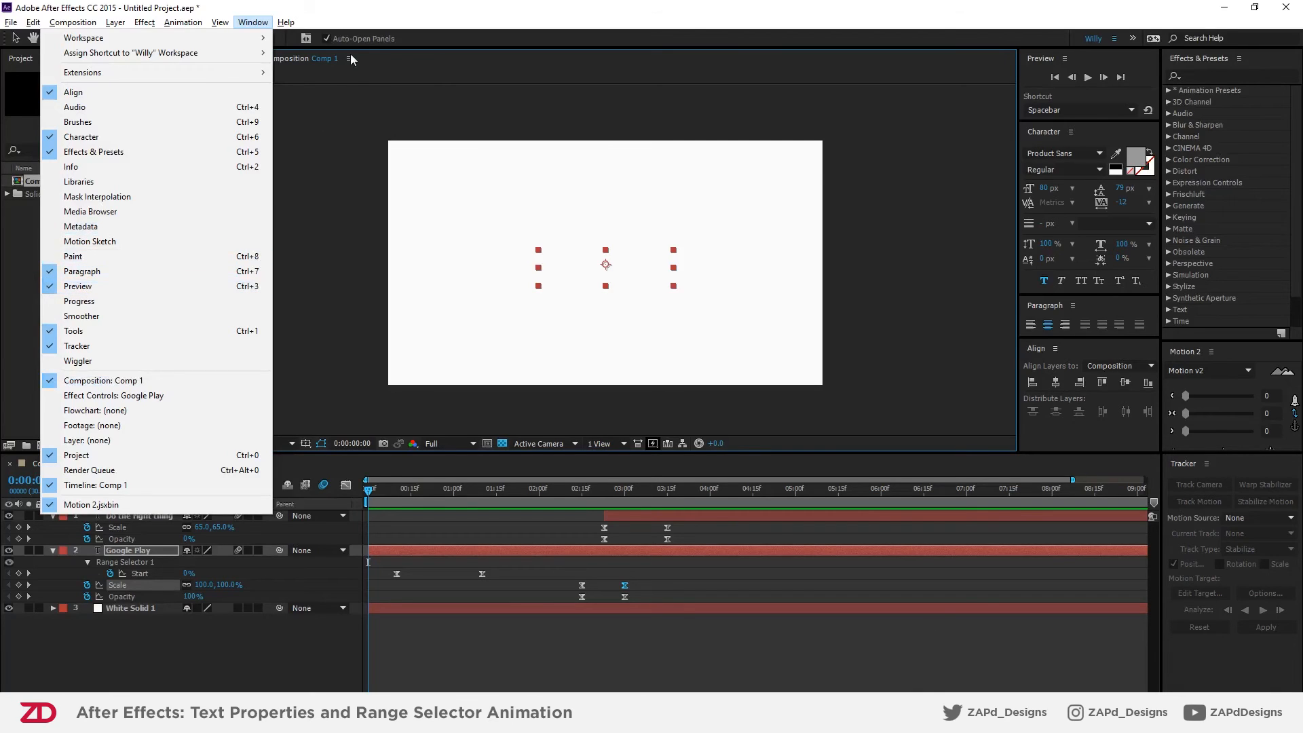
{"action": "left_click", "coordinate": [355, 21]}
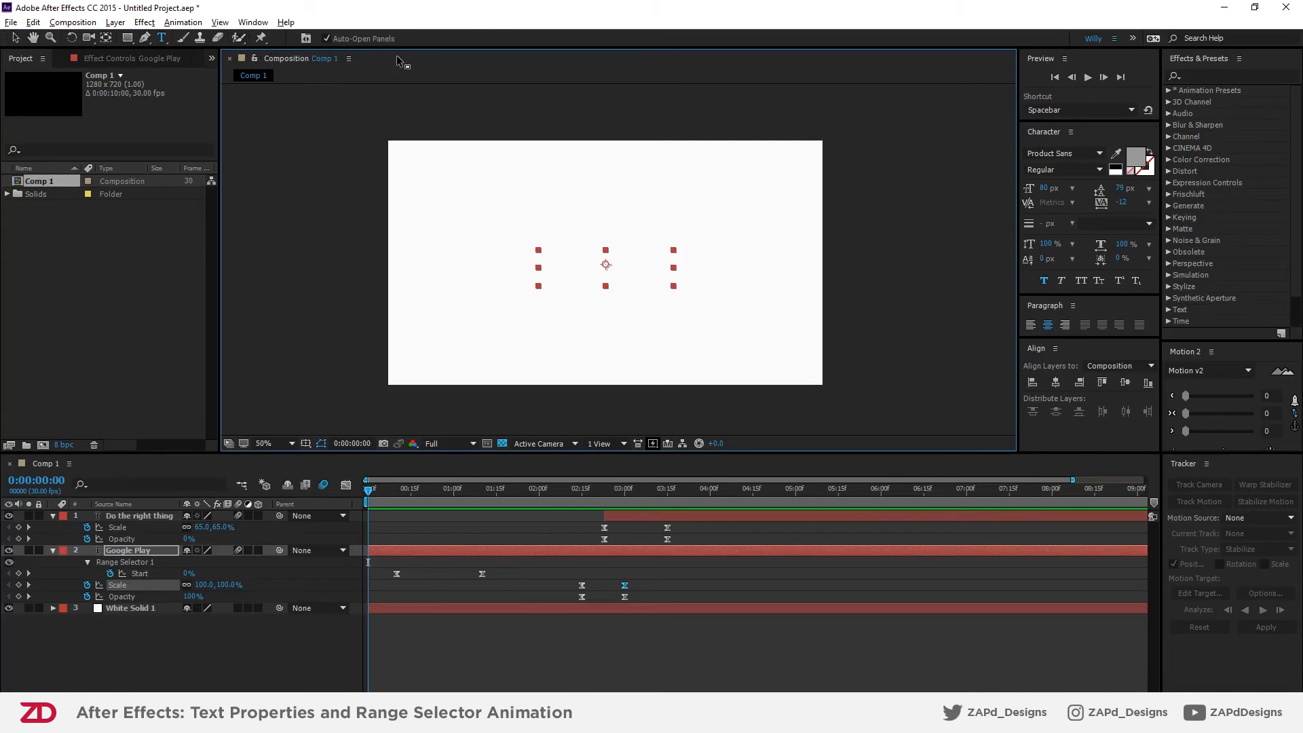
- Maximize and restore the Composition, Project, Preview, Effects & Presets and Timeline panels in turn
{"action": "key", "text": "grave"}
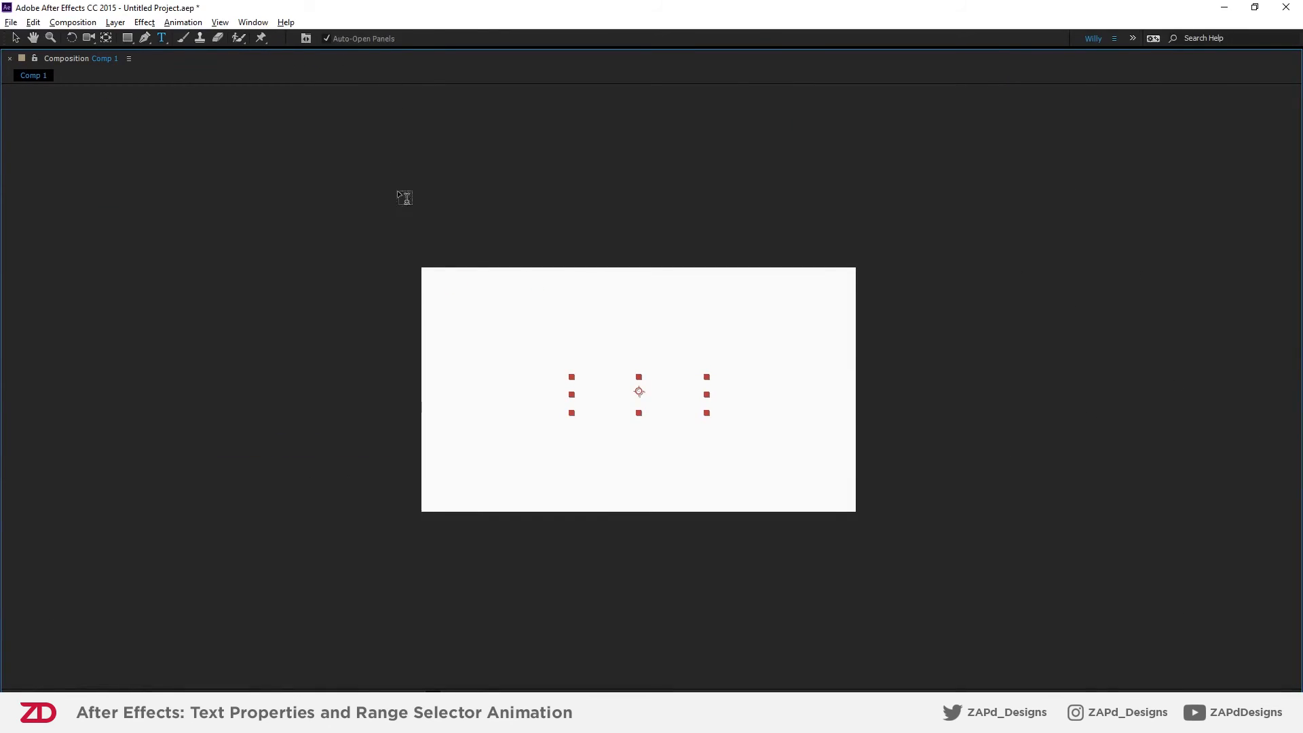
{"action": "key", "text": "grave"}
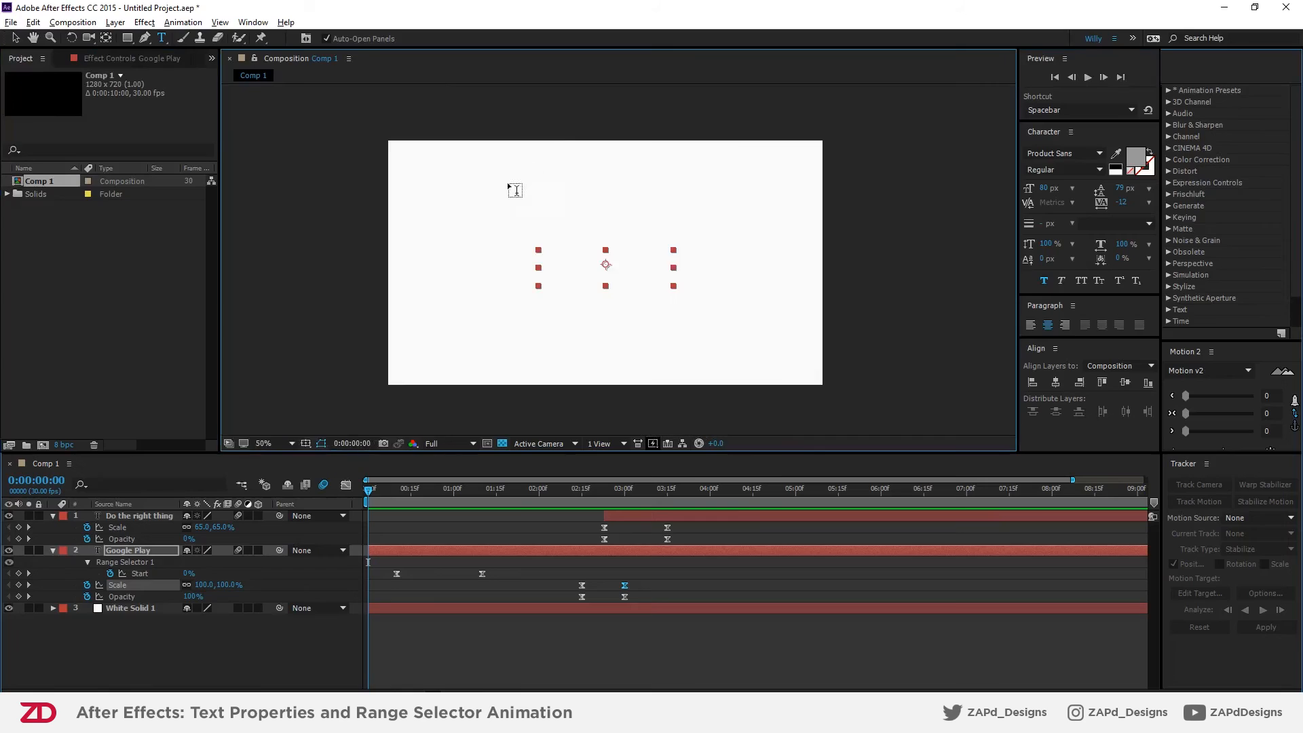
{"action": "key", "text": "grave"}
{"action": "key", "text": "grave"}
{"action": "key", "text": "grave"}
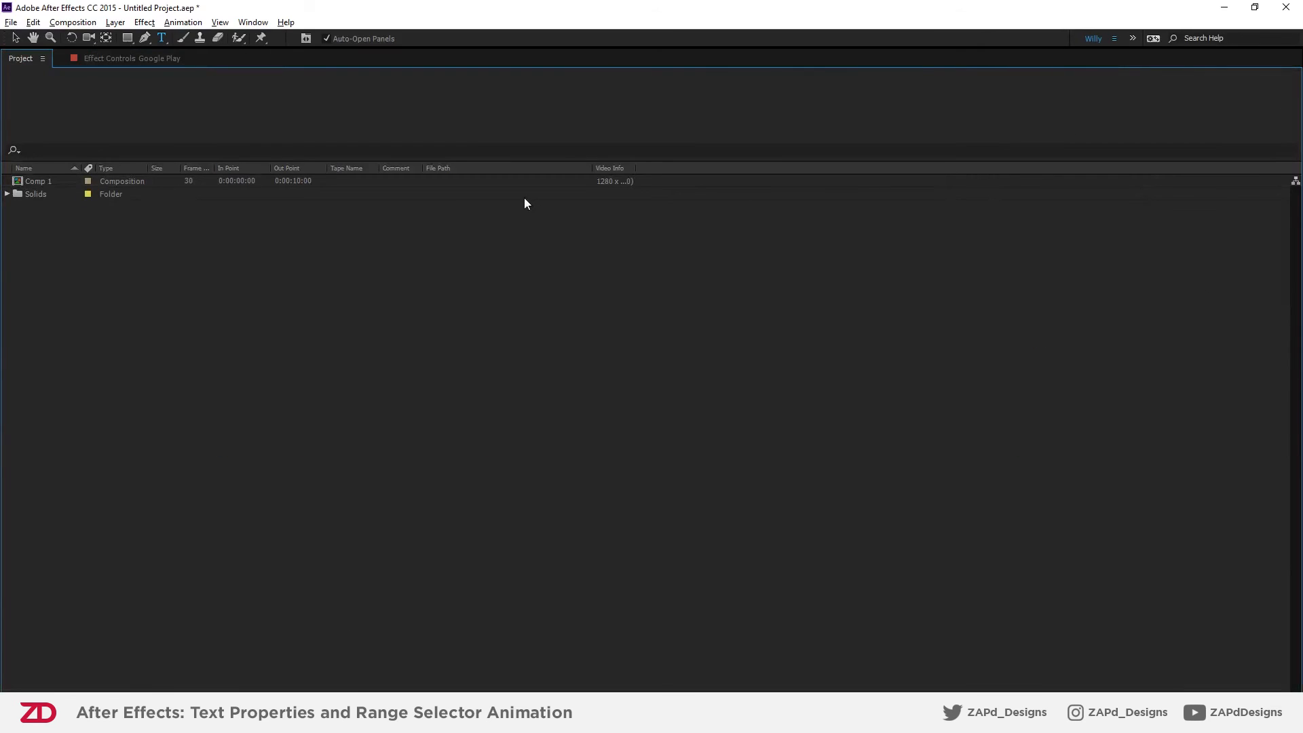
{"action": "key", "text": "grave"}
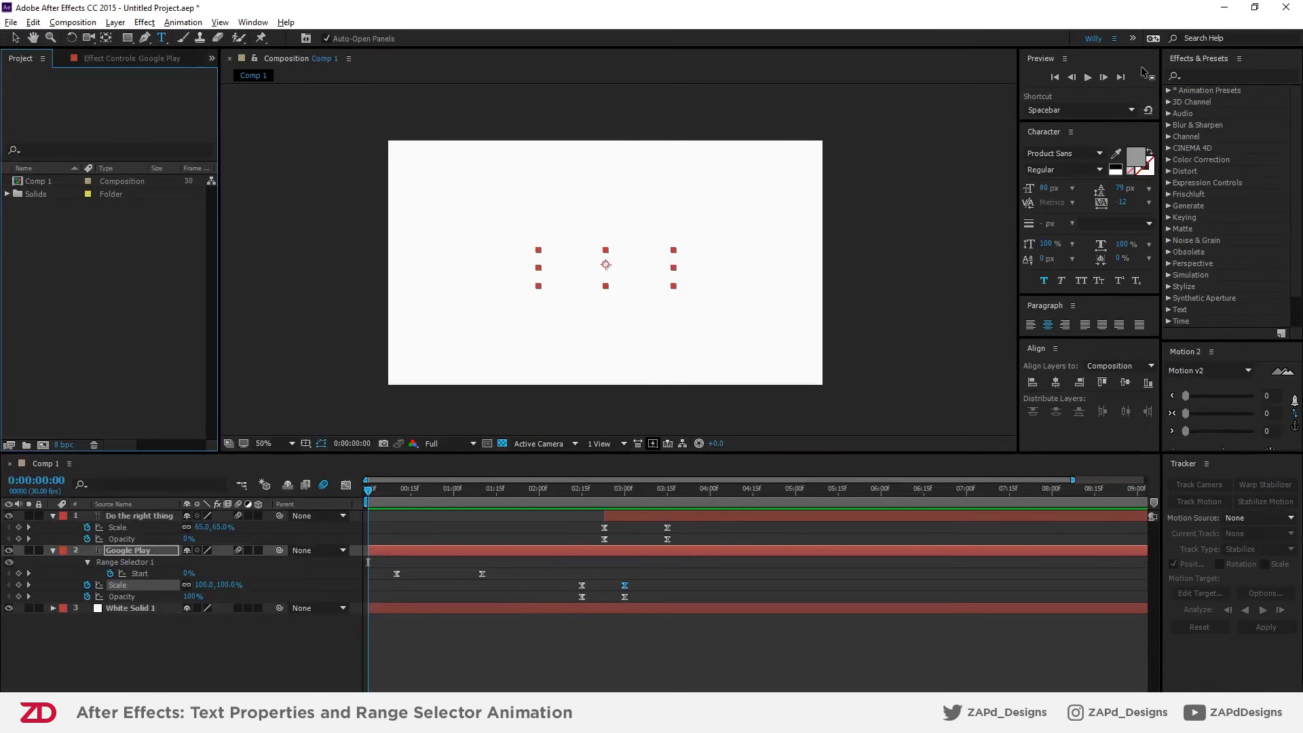
{"action": "key", "text": "grave"}
{"action": "key", "text": "grave"}
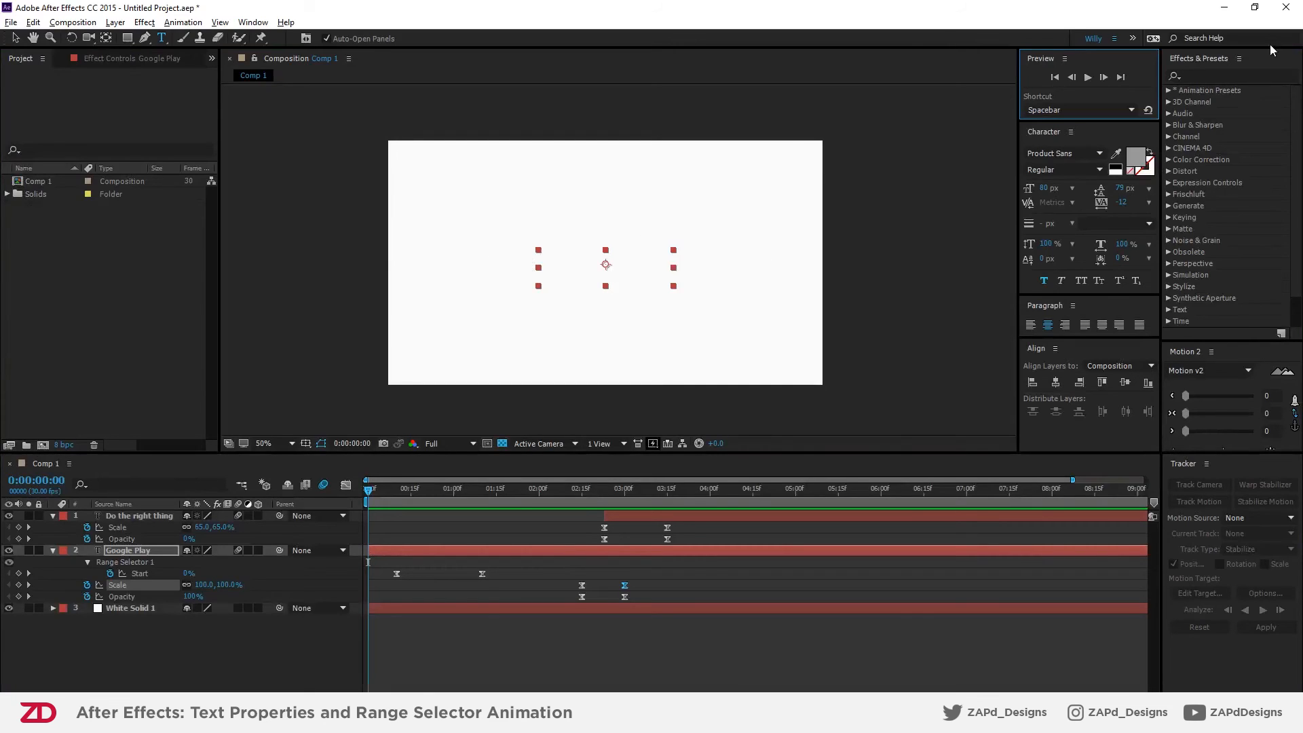
{"action": "key", "text": "grave"}
{"action": "key", "text": "grave"}
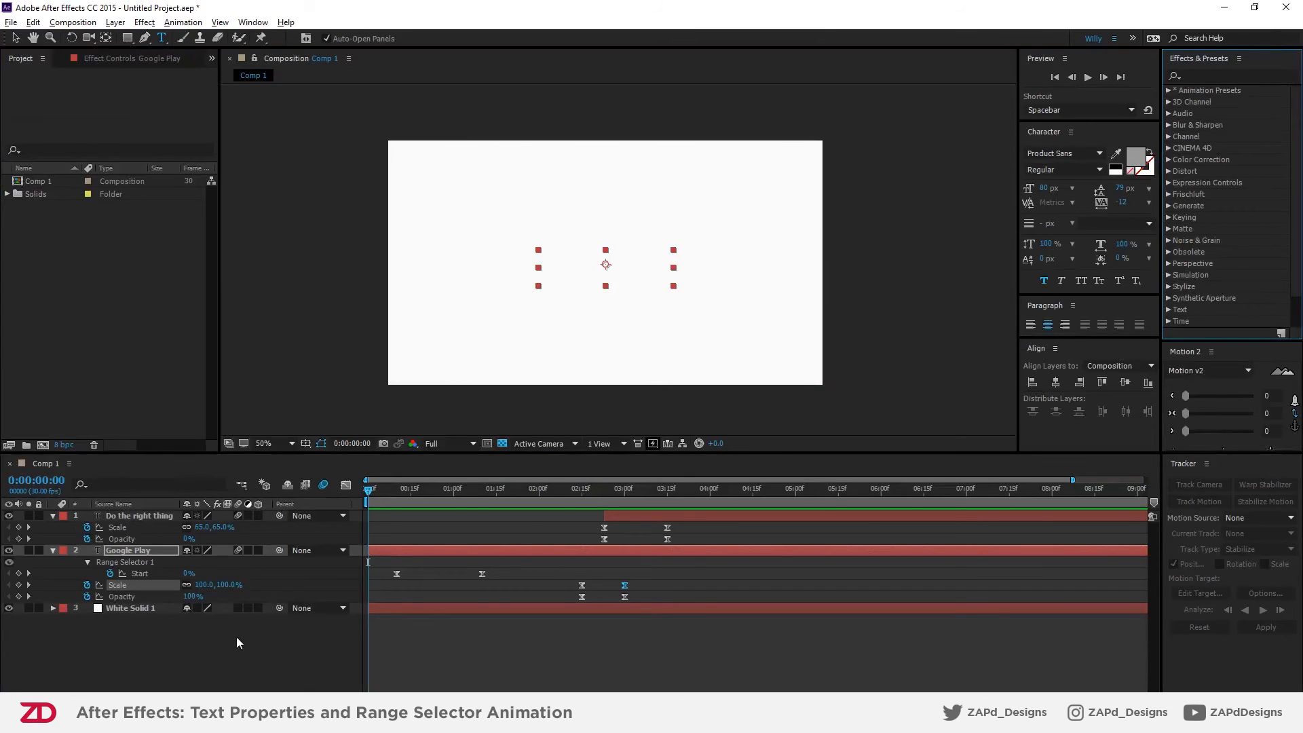
{"action": "key", "text": "grave"}
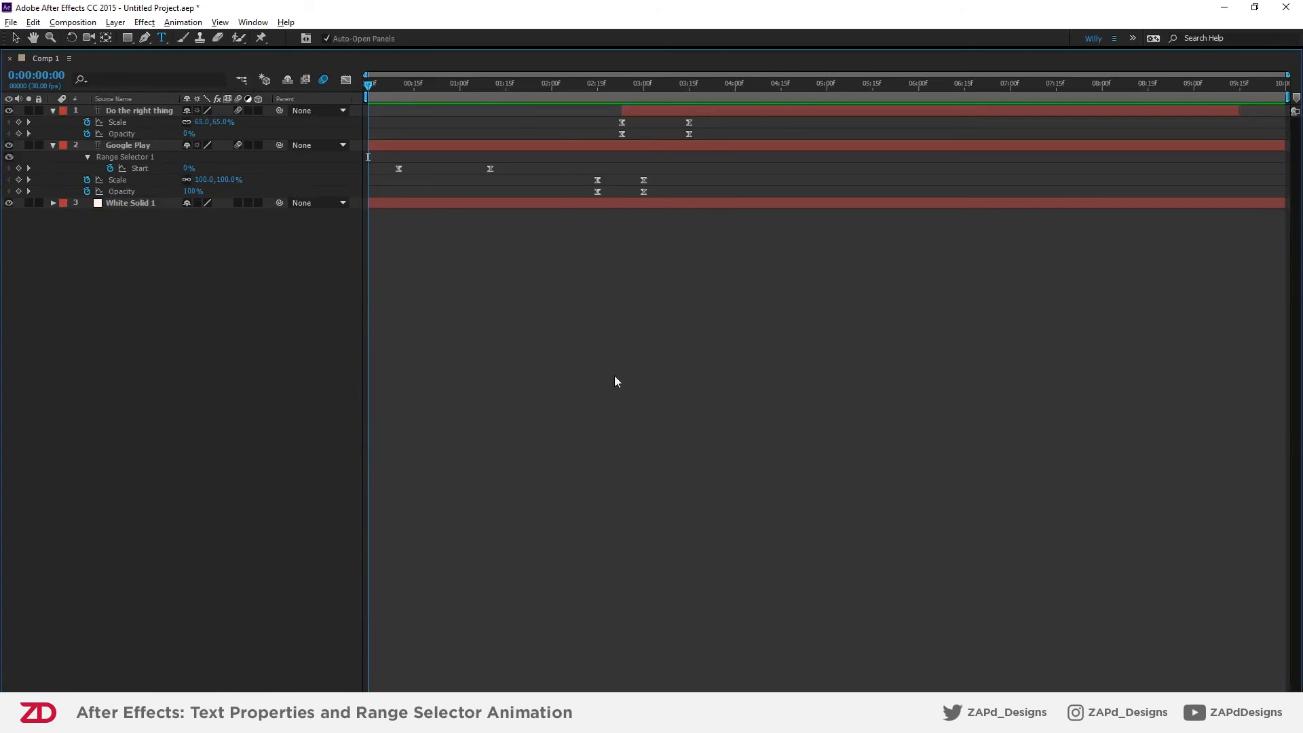
{"action": "key", "text": "grave"}
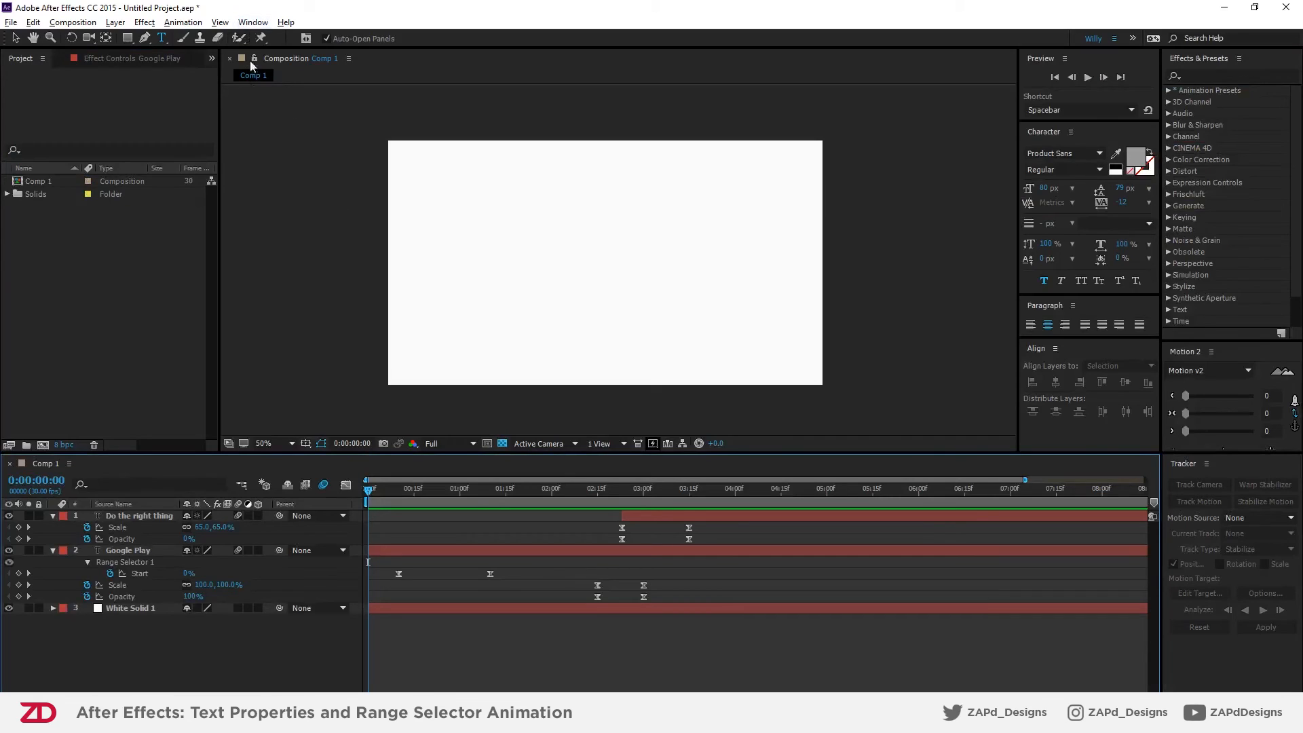
- Preview the animation in a maximized composition view with the frame fitted to it, and restore the panel layout
{"action": "key", "text": "grave"}
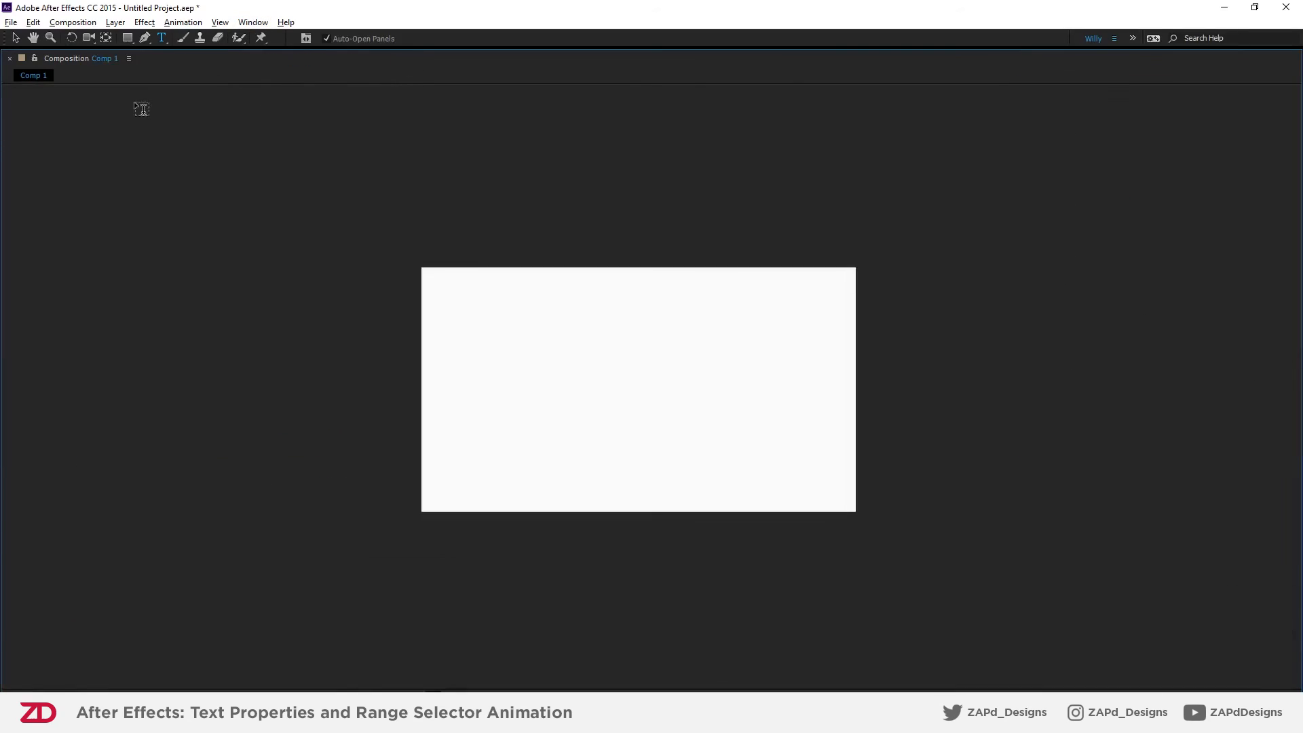
{"action": "left_click", "coordinate": [75, 672]}
{"action": "left_click", "coordinate": [79, 469]}
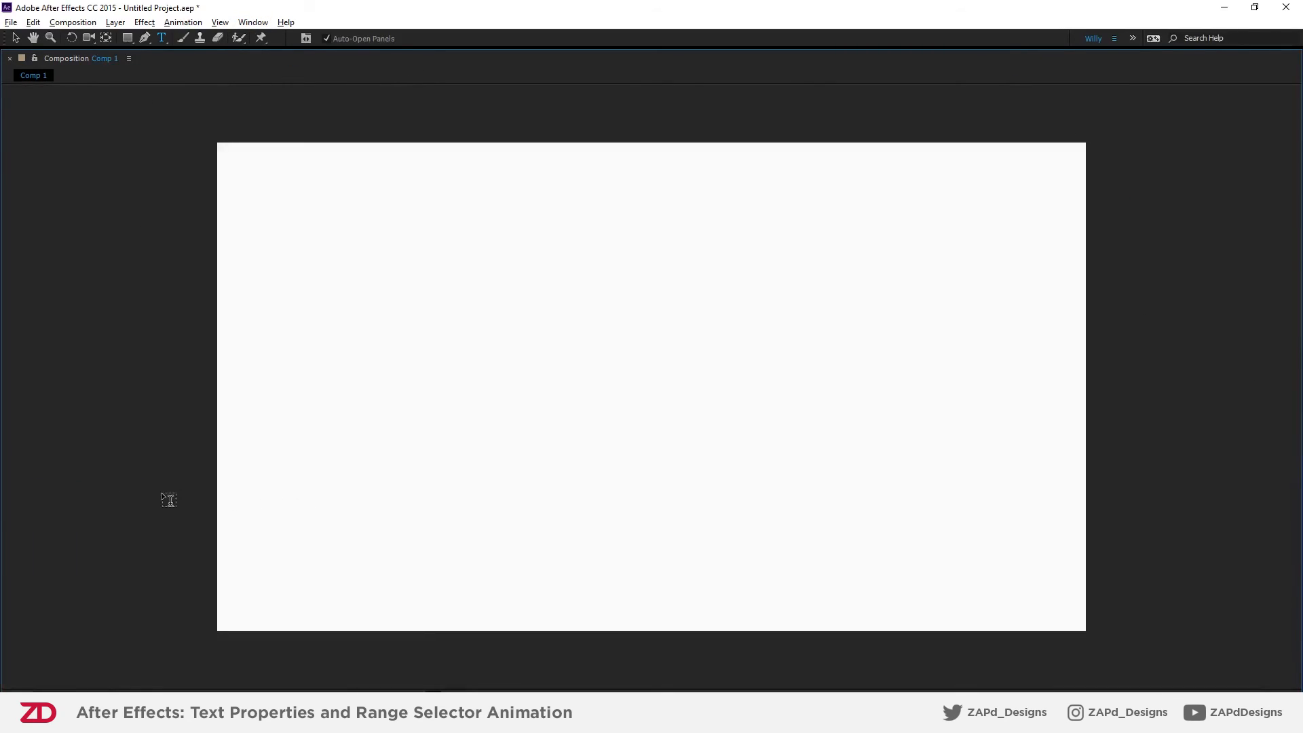
{"action": "left_click", "coordinate": [54, 691]}
{"action": "left_click", "coordinate": [122, 464]}
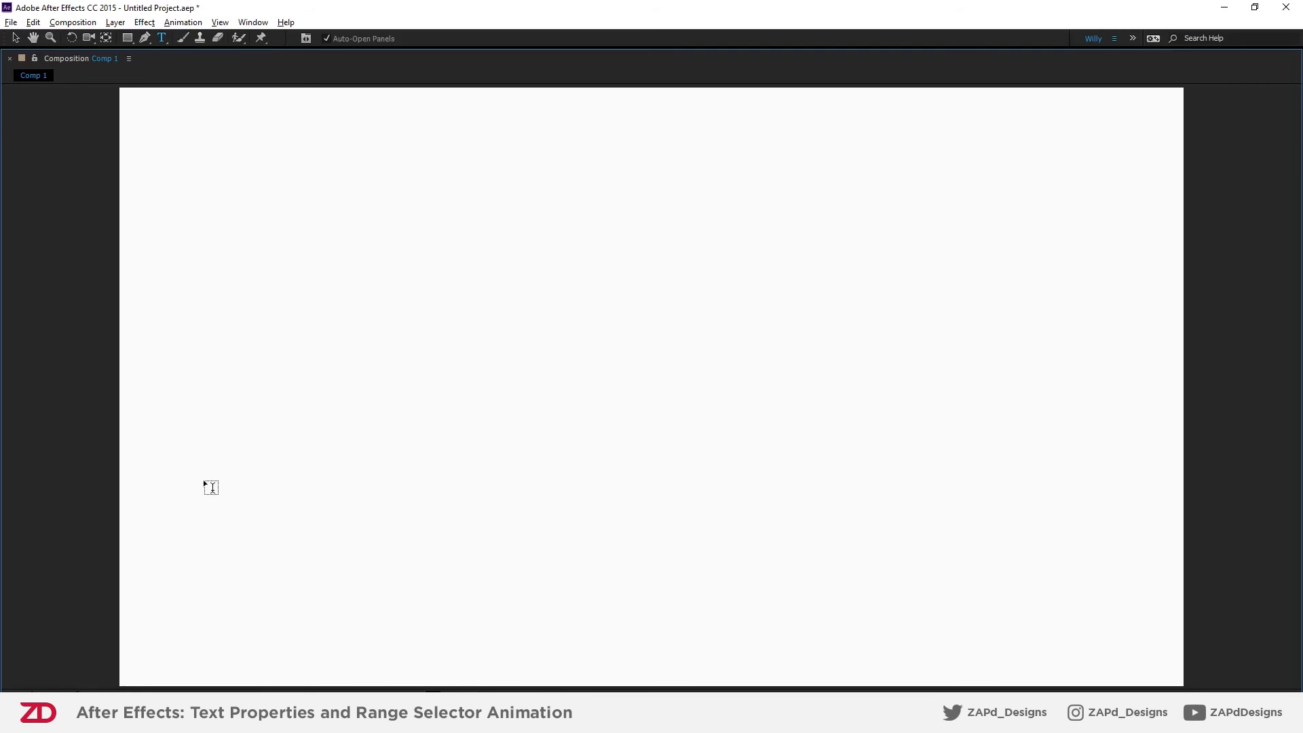
{"action": "key", "text": "space"}
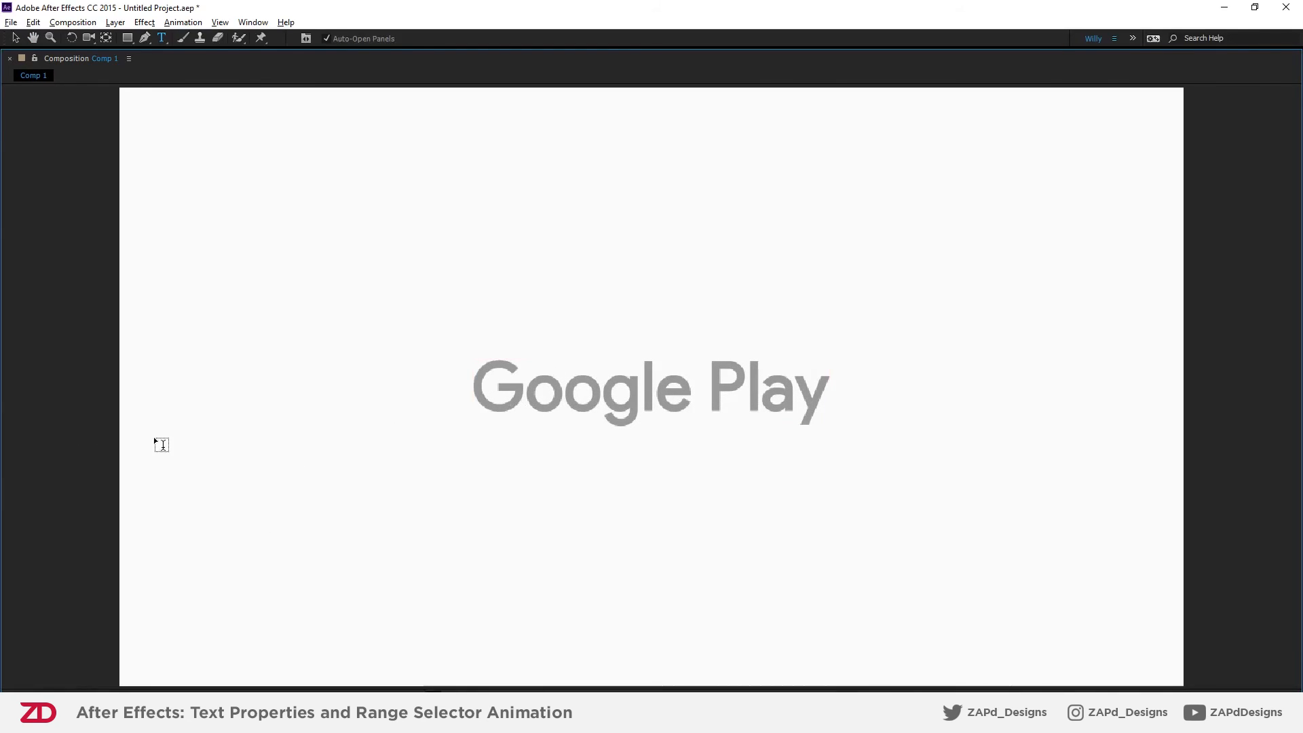
{"action": "left_click", "coordinate": [47, 688]}
{"action": "left_click", "coordinate": [75, 466]}
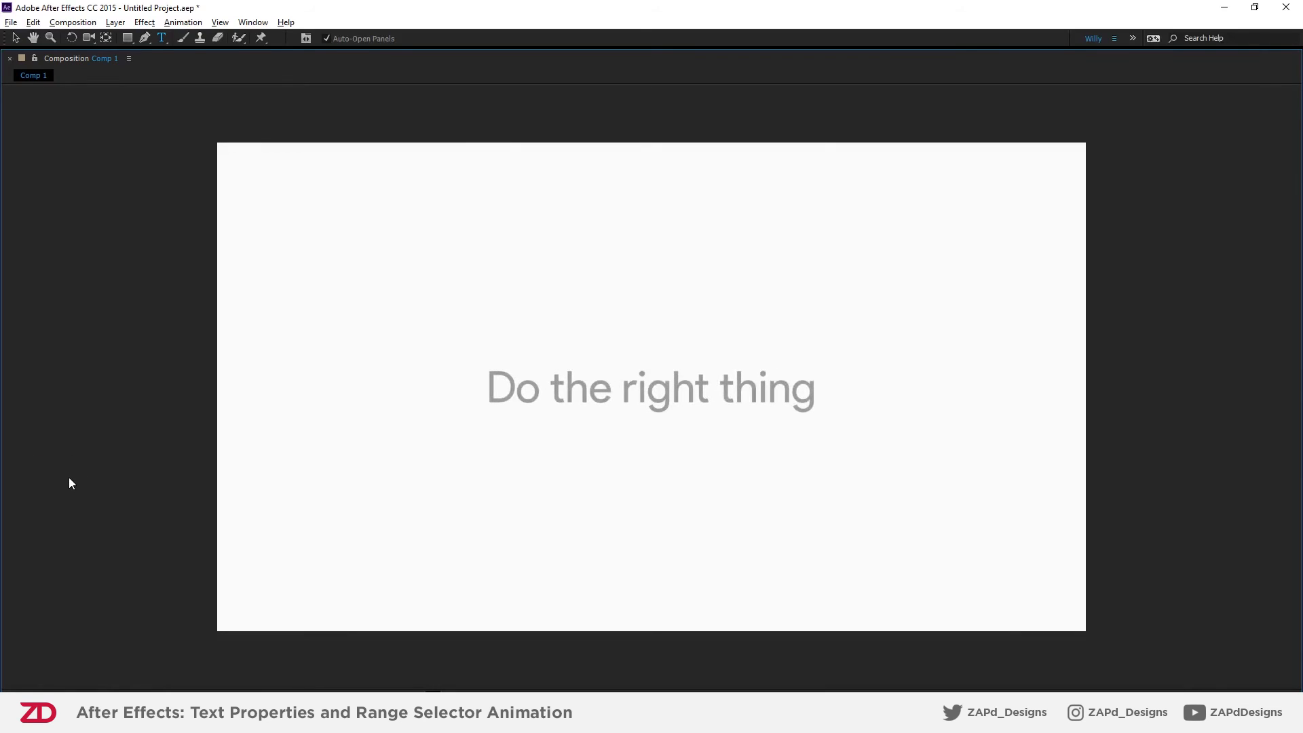
{"action": "key", "text": "grave"}
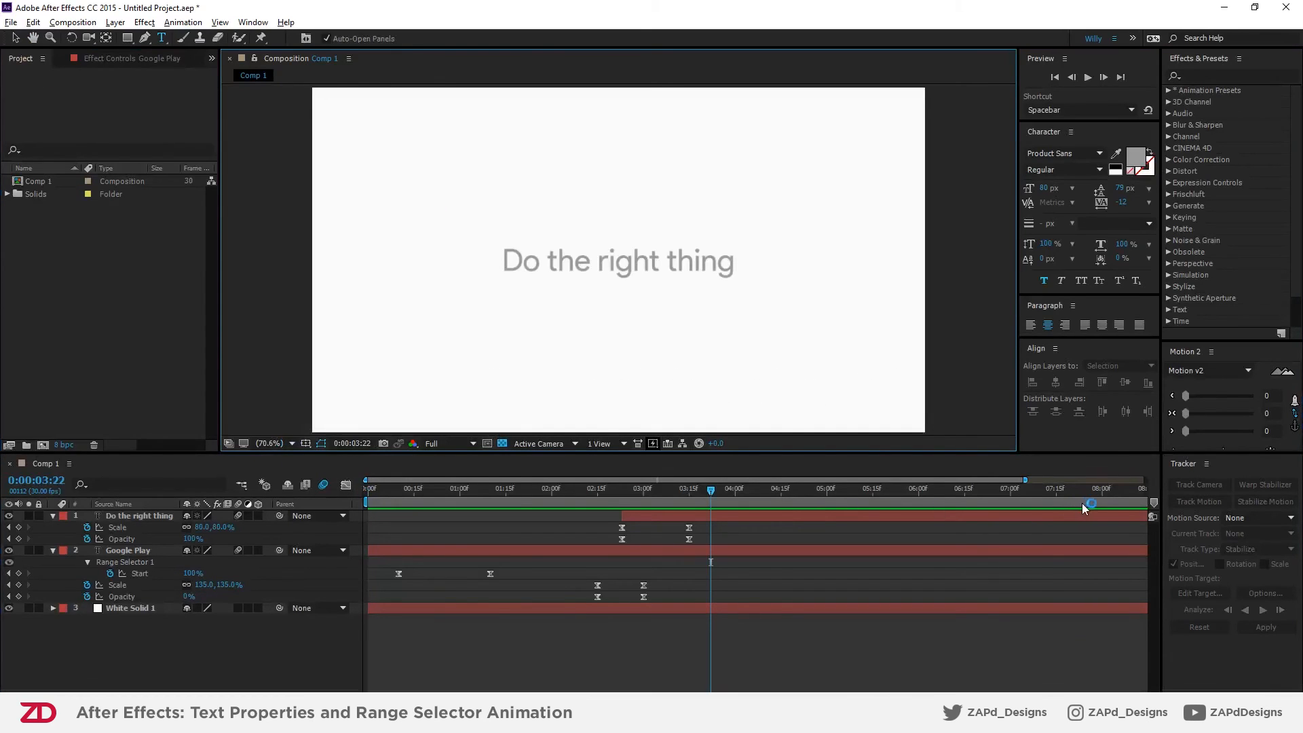
- End the work area at 0:00:04:15 and preview the animation in the maximized composition view
{"action": "left_click_drag", "start_coordinate": [711, 490], "coordinate": [781, 493]}
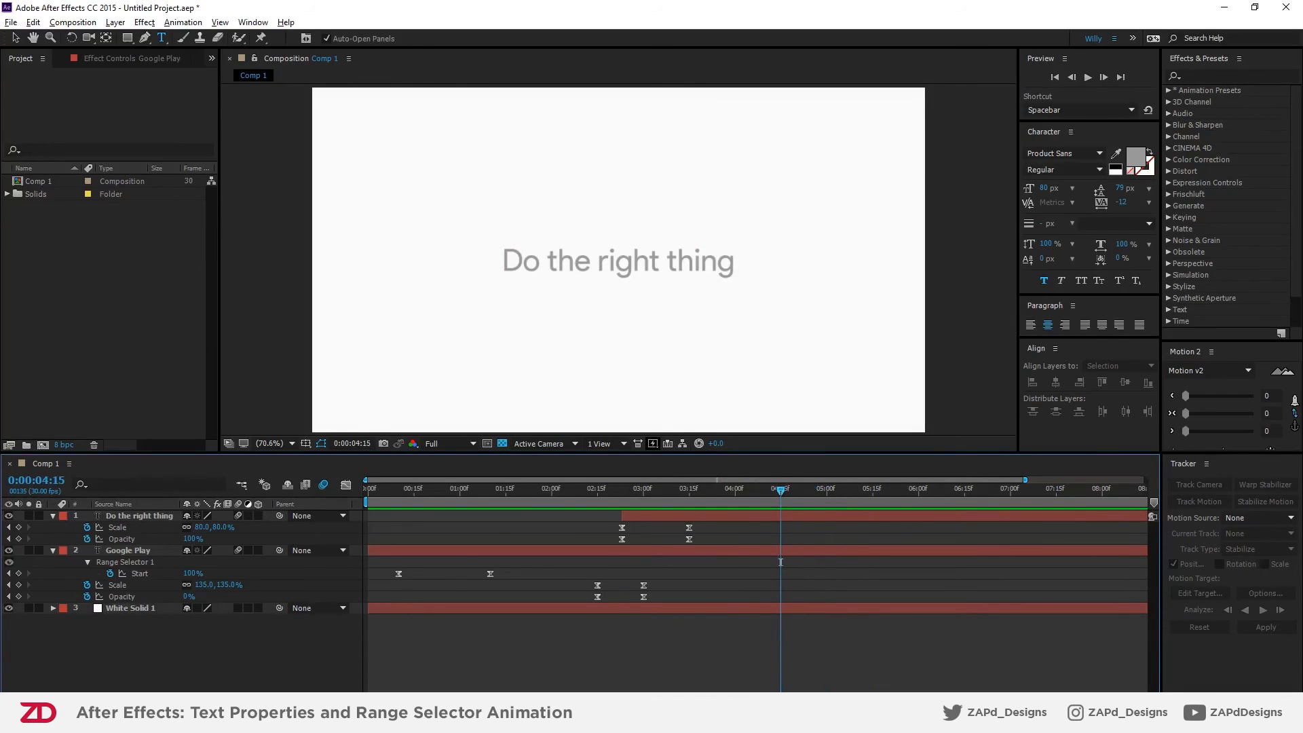
{"action": "left_click_drag", "start_coordinate": [679, 699], "coordinate": [798, 699]}
{"action": "left_click_drag", "start_coordinate": [1145, 503], "coordinate": [140, 510]}
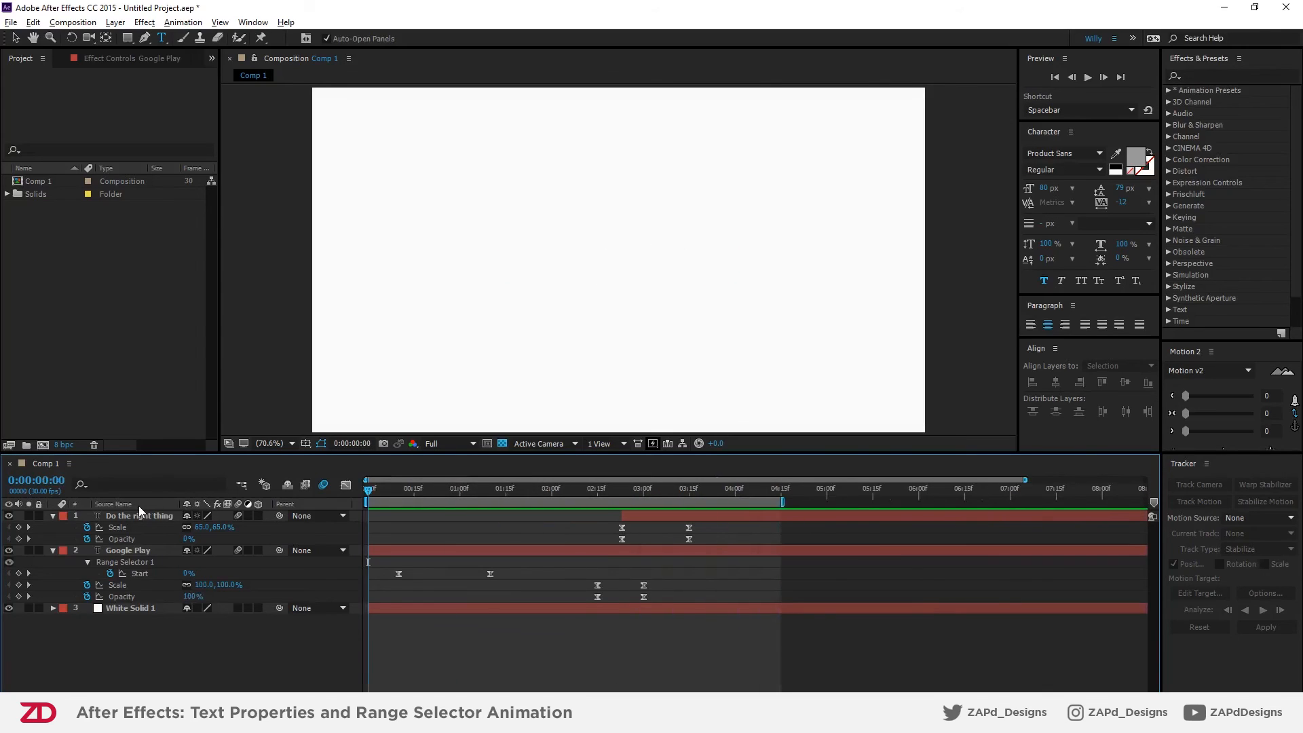
{"action": "key", "text": "grave"}
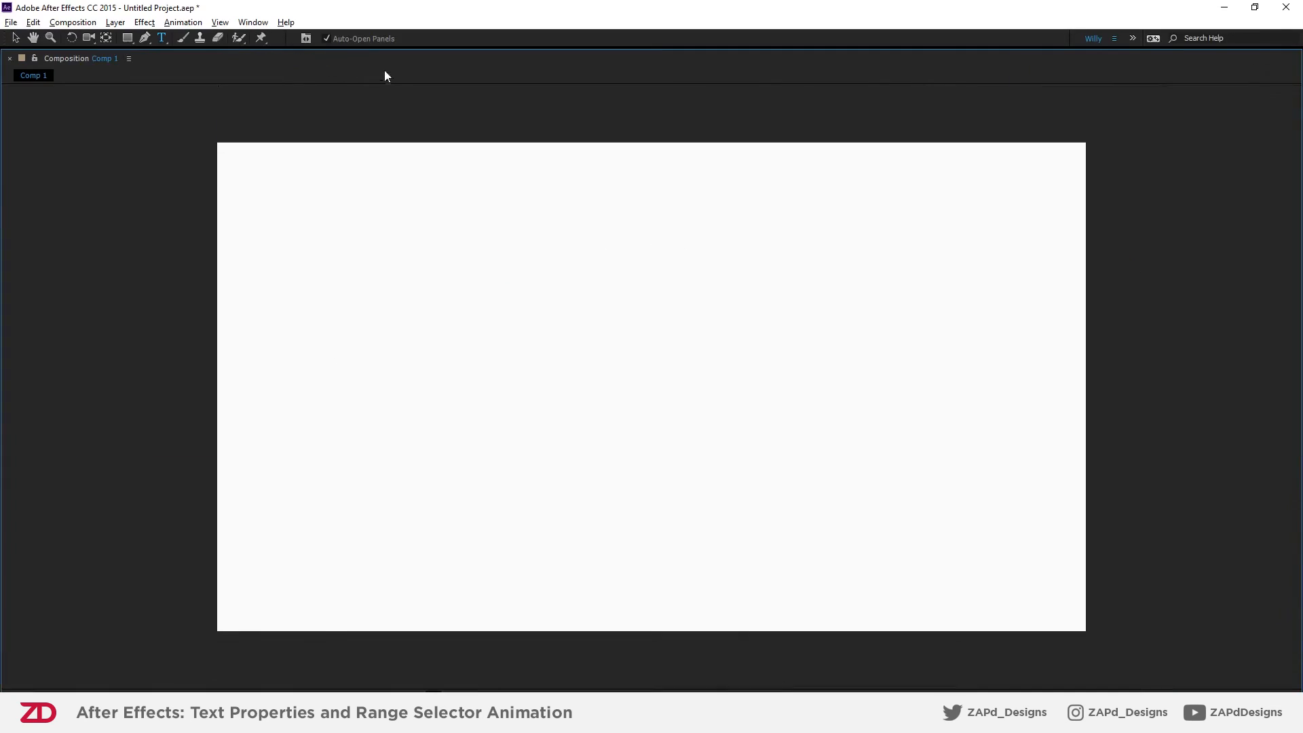
{"action": "key", "text": "space"}
{"action": "key", "text": "grave"}
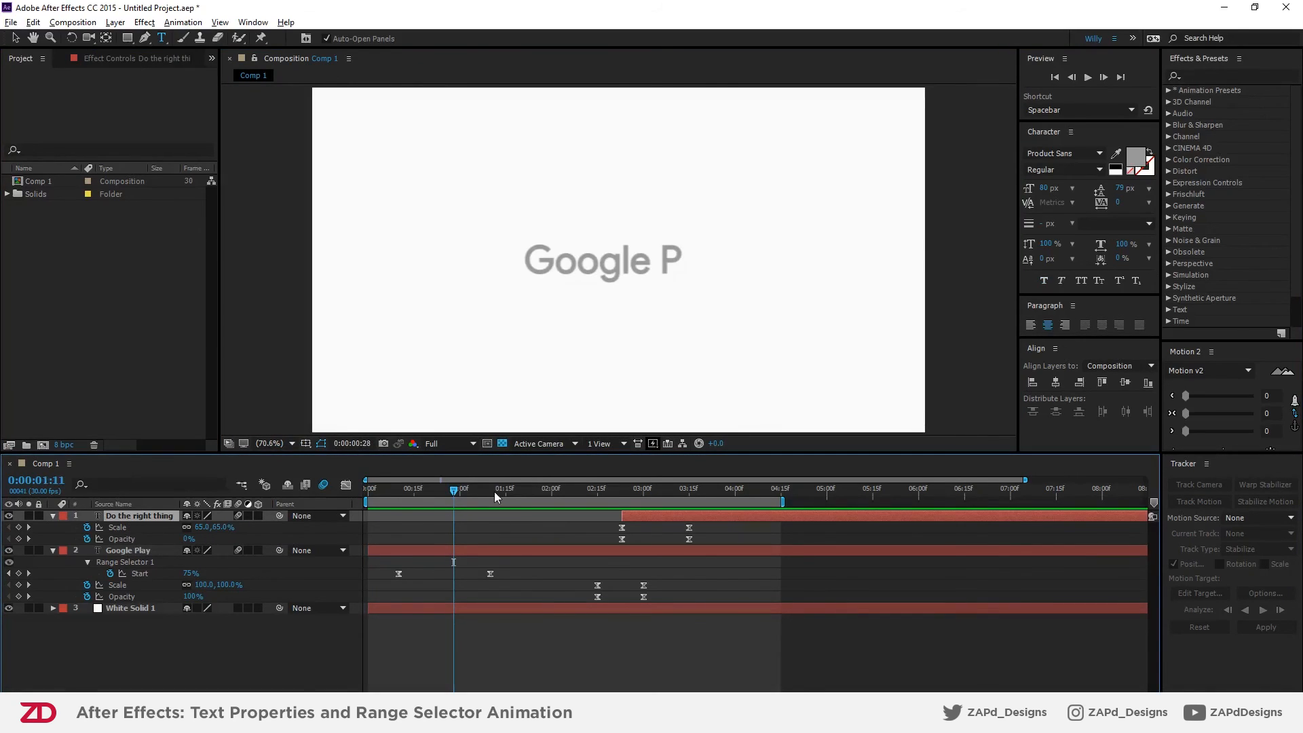
- Set the slogan's final Scale keyframe at 0:00:03:15 to 65%
{"action": "left_click_drag", "start_coordinate": [495, 492], "coordinate": [690, 488]}
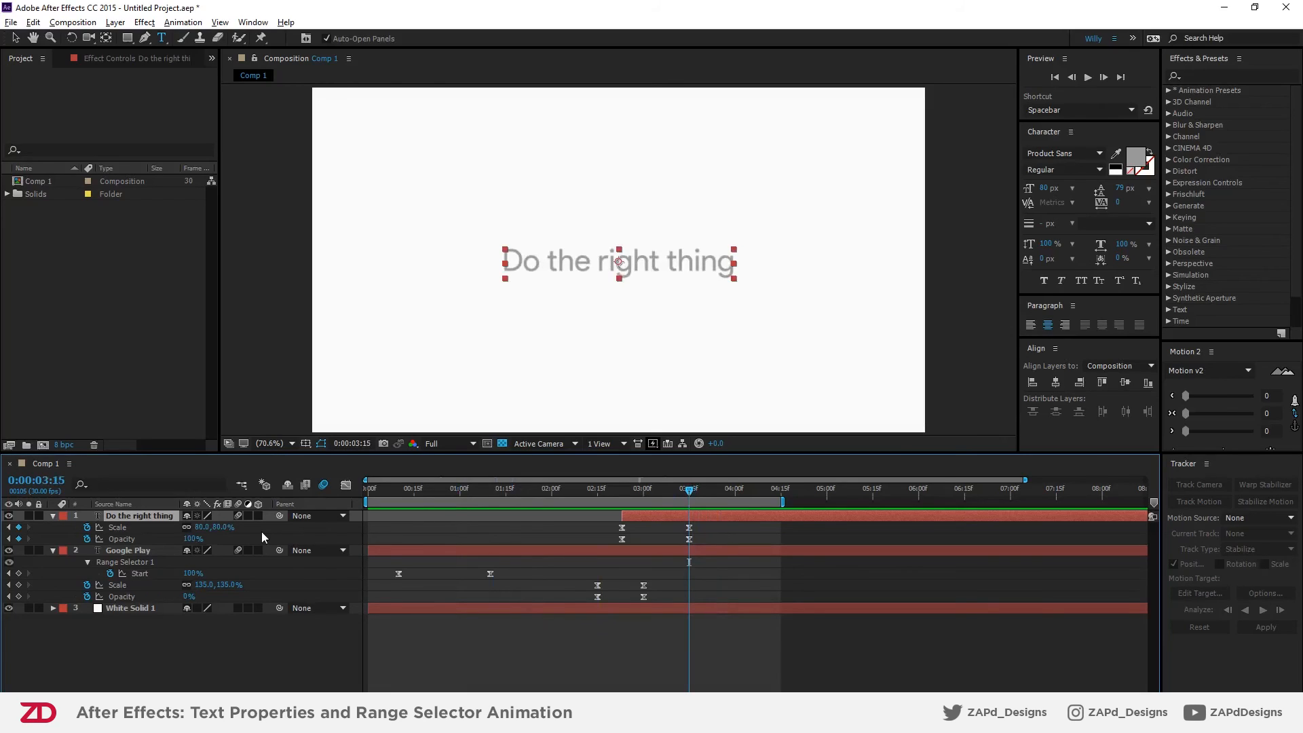
{"action": "left_click", "coordinate": [223, 528]}
{"action": "type", "text": "70"}
{"action": "key", "text": "Return"}
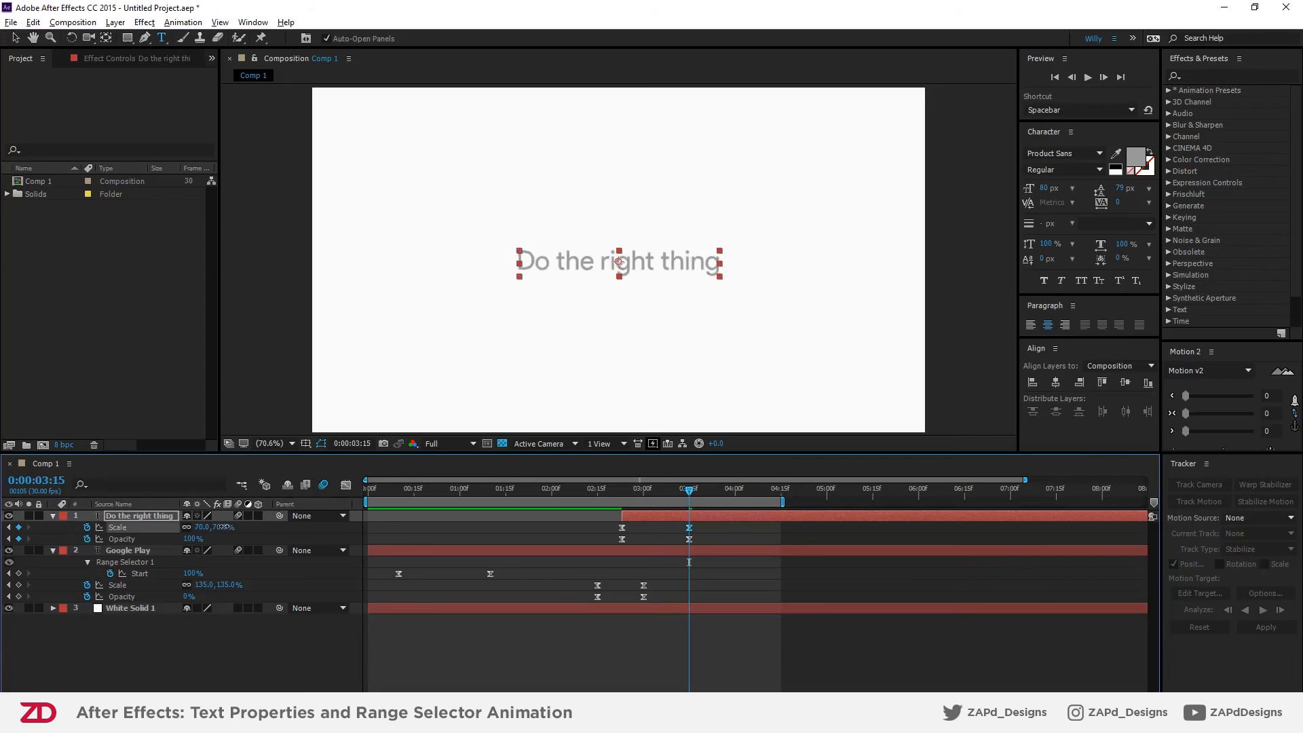
{"action": "left_click", "coordinate": [223, 527]}
{"action": "type", "text": "65"}
{"action": "key", "text": "Return"}
{"action": "key", "text": "comma"}
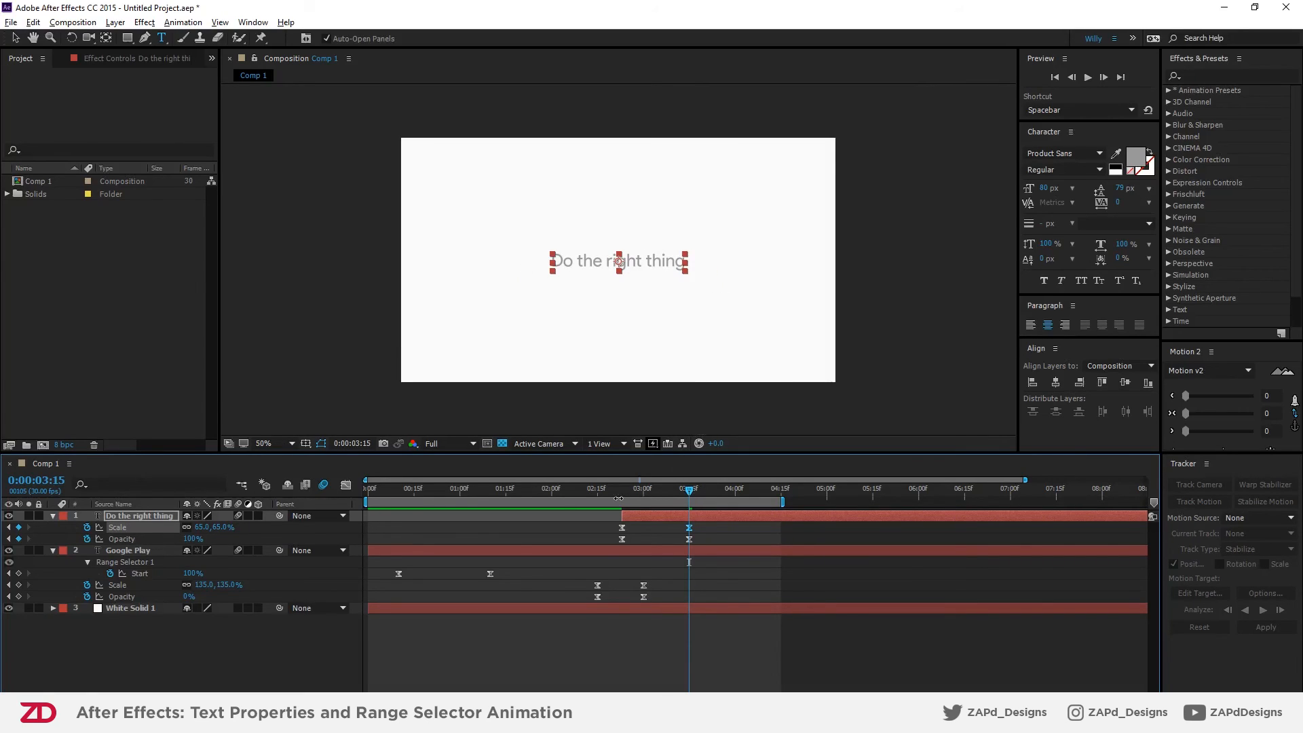
- Set the slogan's first Scale keyframe at 0:00:02:23 to 40%
{"action": "left_click_drag", "start_coordinate": [632, 492], "coordinate": [623, 493]}
{"action": "left_click", "coordinate": [223, 527]}
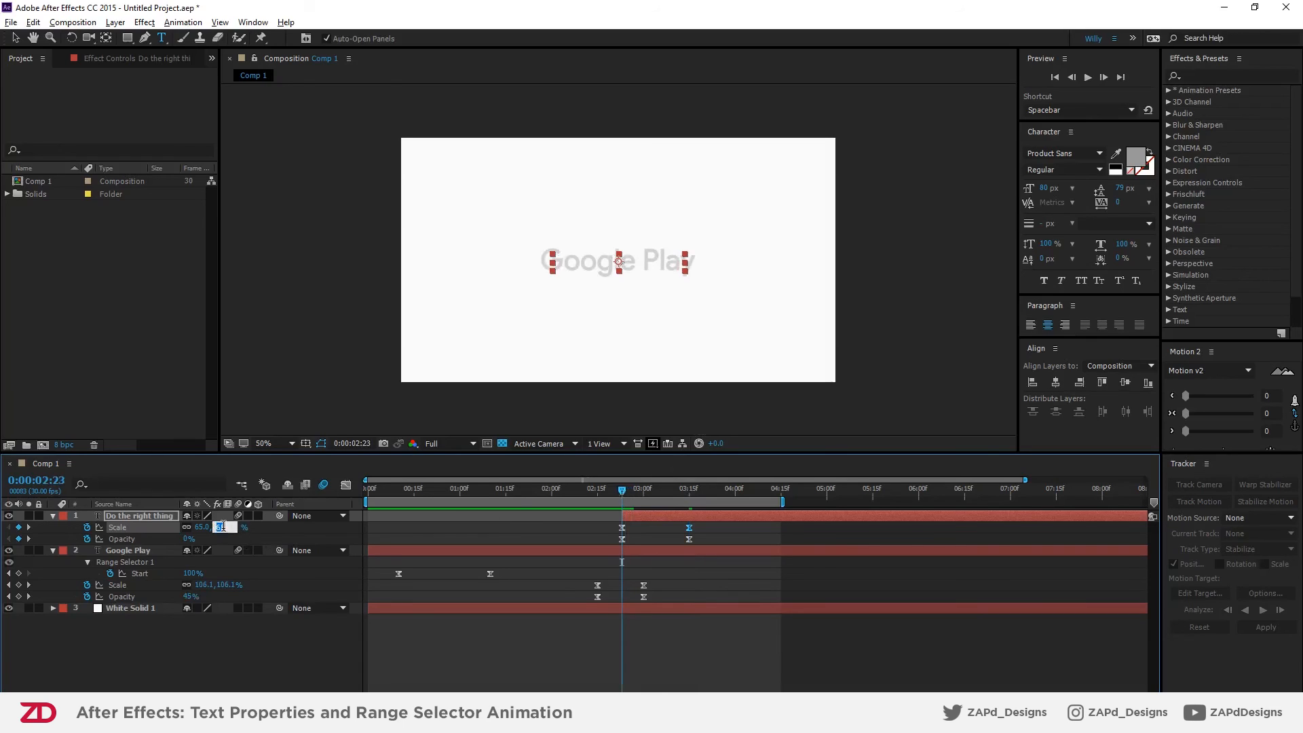
{"action": "type", "text": "40"}
{"action": "key", "text": "Return"}
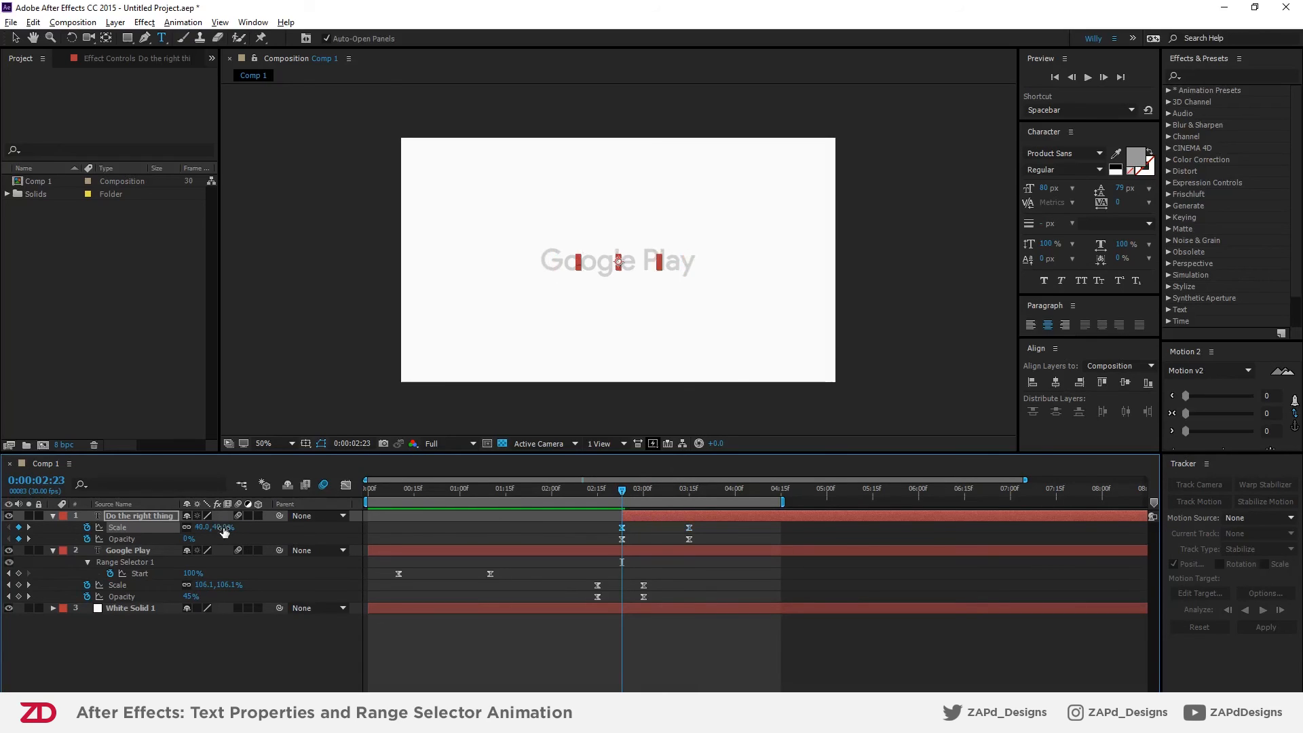
- Preview the transition from the Google Play text to the slogan, replaying it from 0:00:02:04
{"action": "key", "text": "space"}
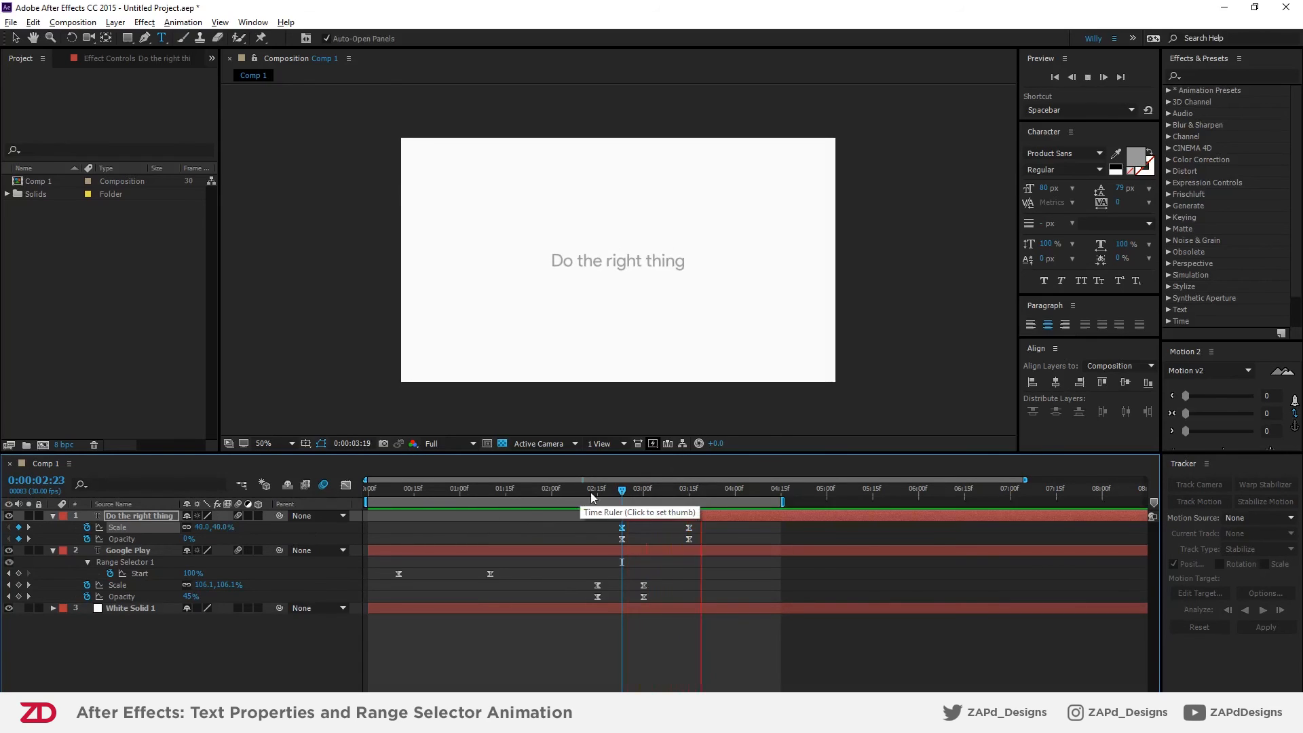
{"action": "left_click", "coordinate": [564, 492]}
{"action": "key", "text": "space"}
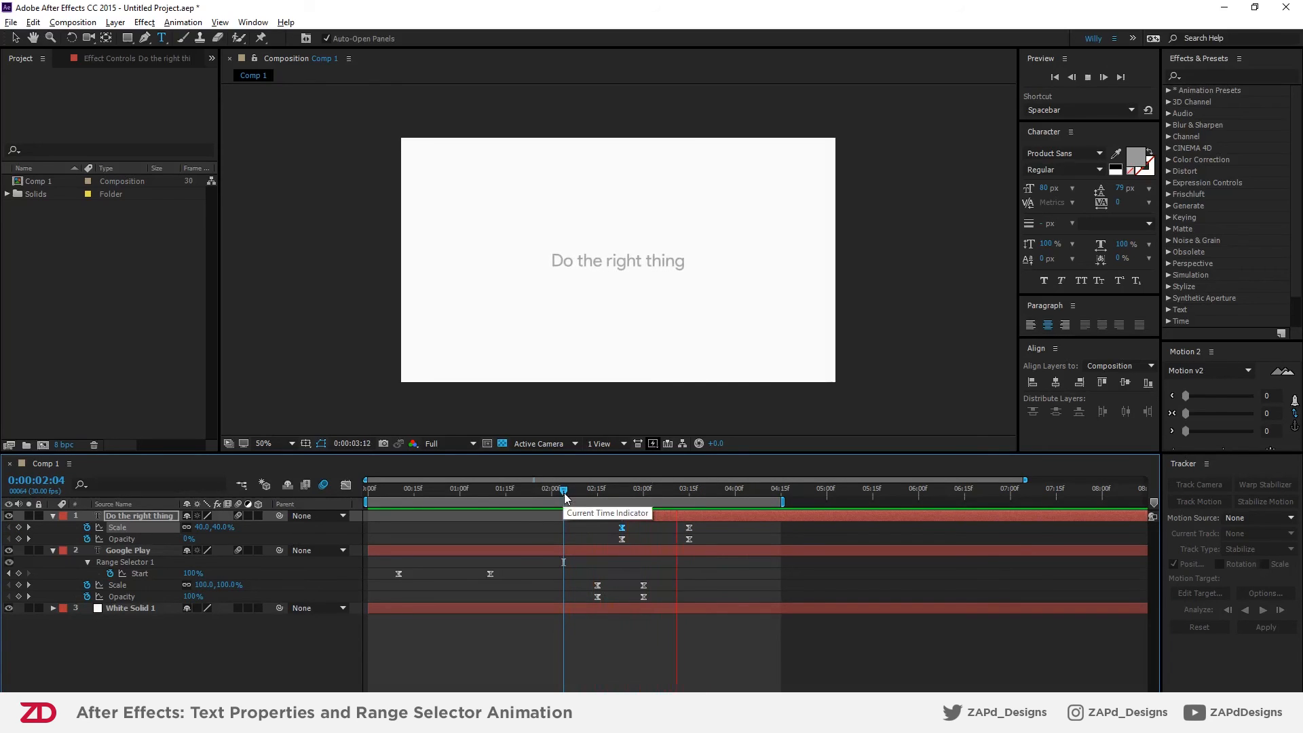
- Set the slogan's final Scale keyframe at 0:00:03:15 to 70%
{"action": "left_click_drag", "start_coordinate": [617, 490], "coordinate": [689, 490]}
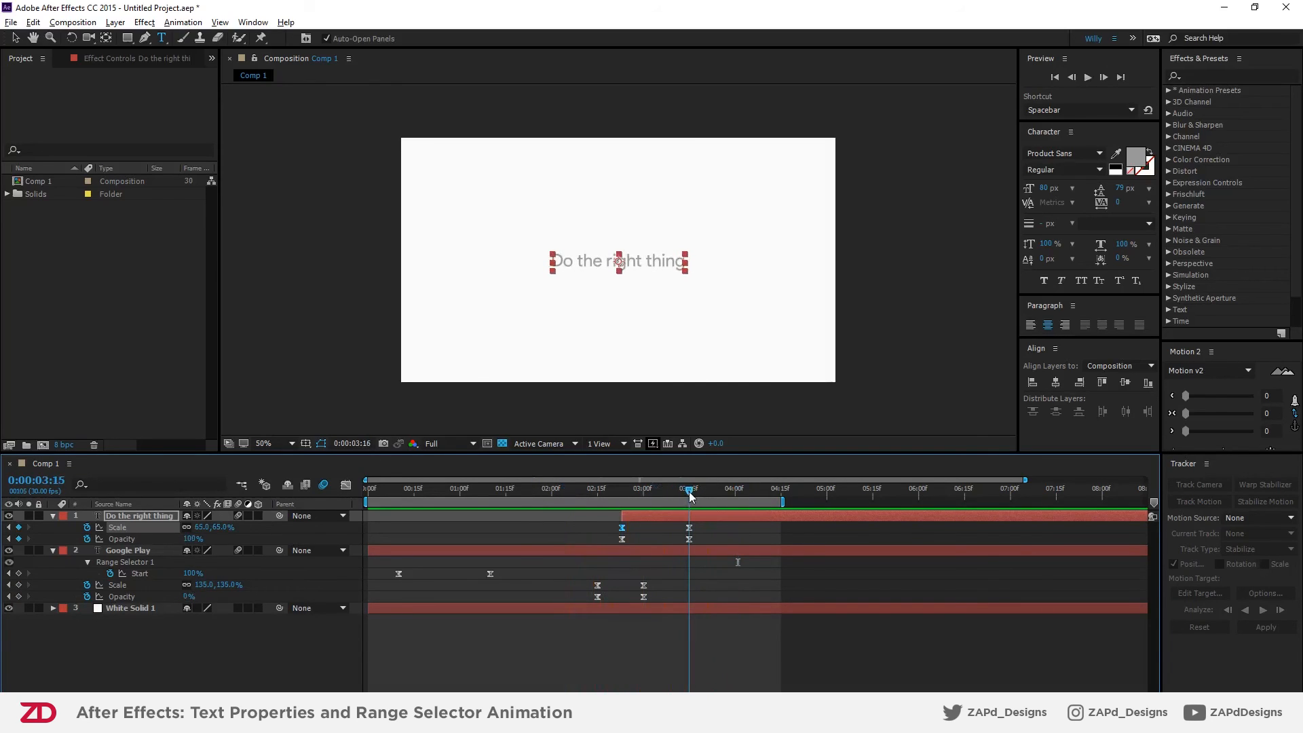
{"action": "left_click", "coordinate": [224, 528]}
{"action": "type", "text": "70"}
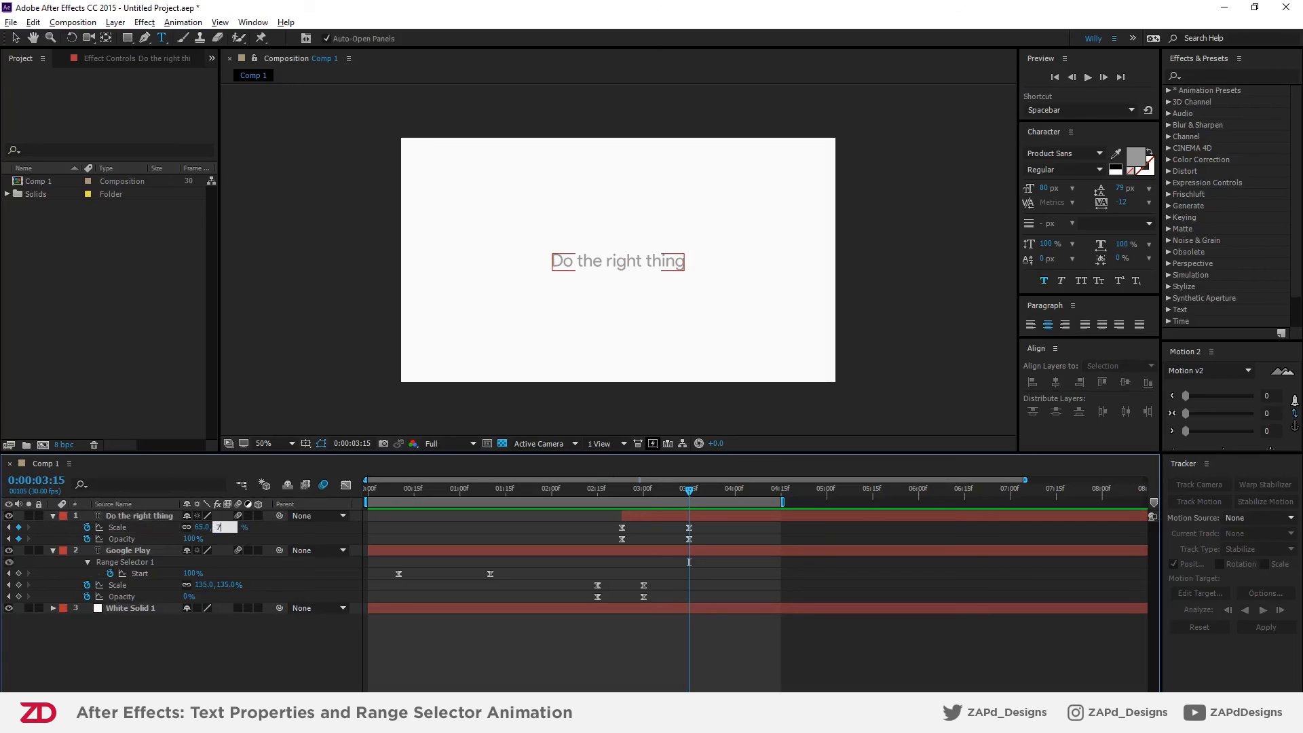
{"action": "key", "text": "Return"}
- Set the slogan's first Scale keyframe at 0:00:02:23 to 50%
{"action": "left_click_drag", "start_coordinate": [671, 495], "coordinate": [622, 495]}
{"action": "left_click", "coordinate": [222, 528]}
{"action": "type", "text": "50"}
{"action": "key", "text": "Return"}
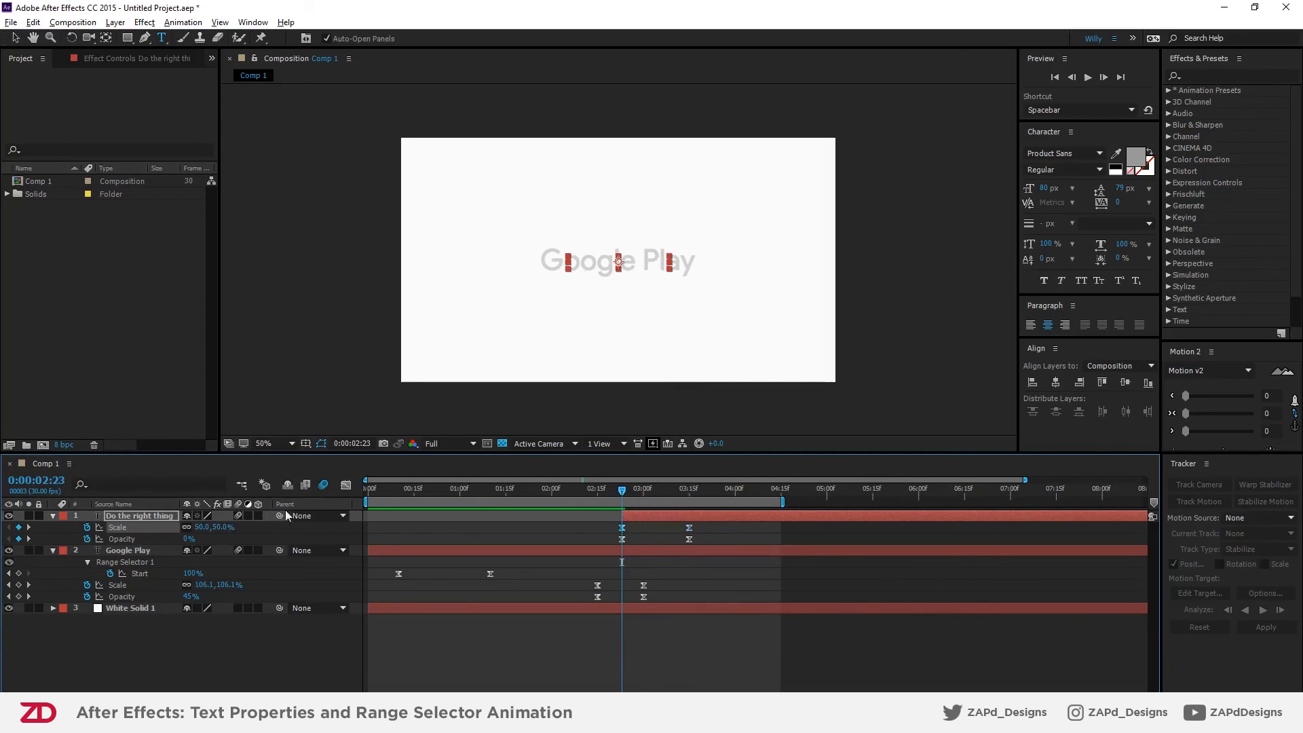
- Play back the rescaled slogan transition from just before the Google Play text scales out
{"action": "key", "text": "space"}
{"action": "left_click", "coordinate": [564, 487]}
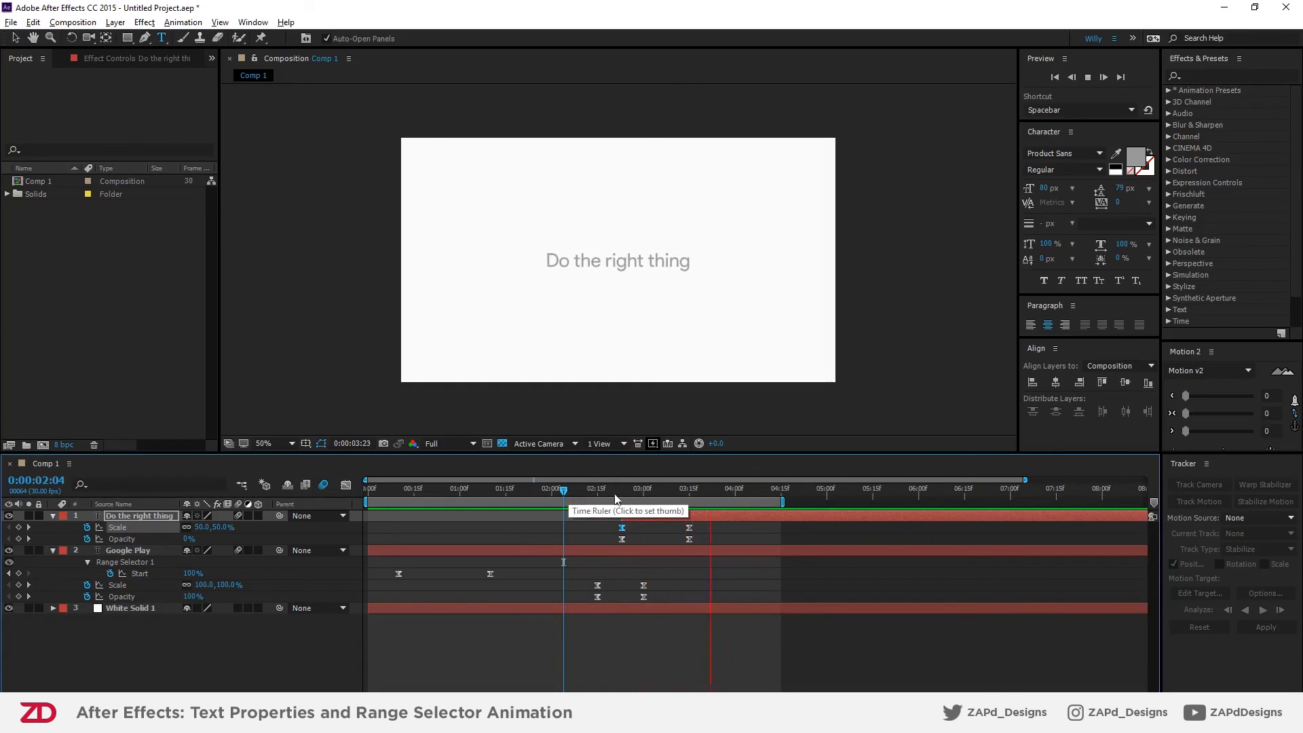
{"action": "key", "text": "space"}
{"action": "left_click", "coordinate": [572, 493]}
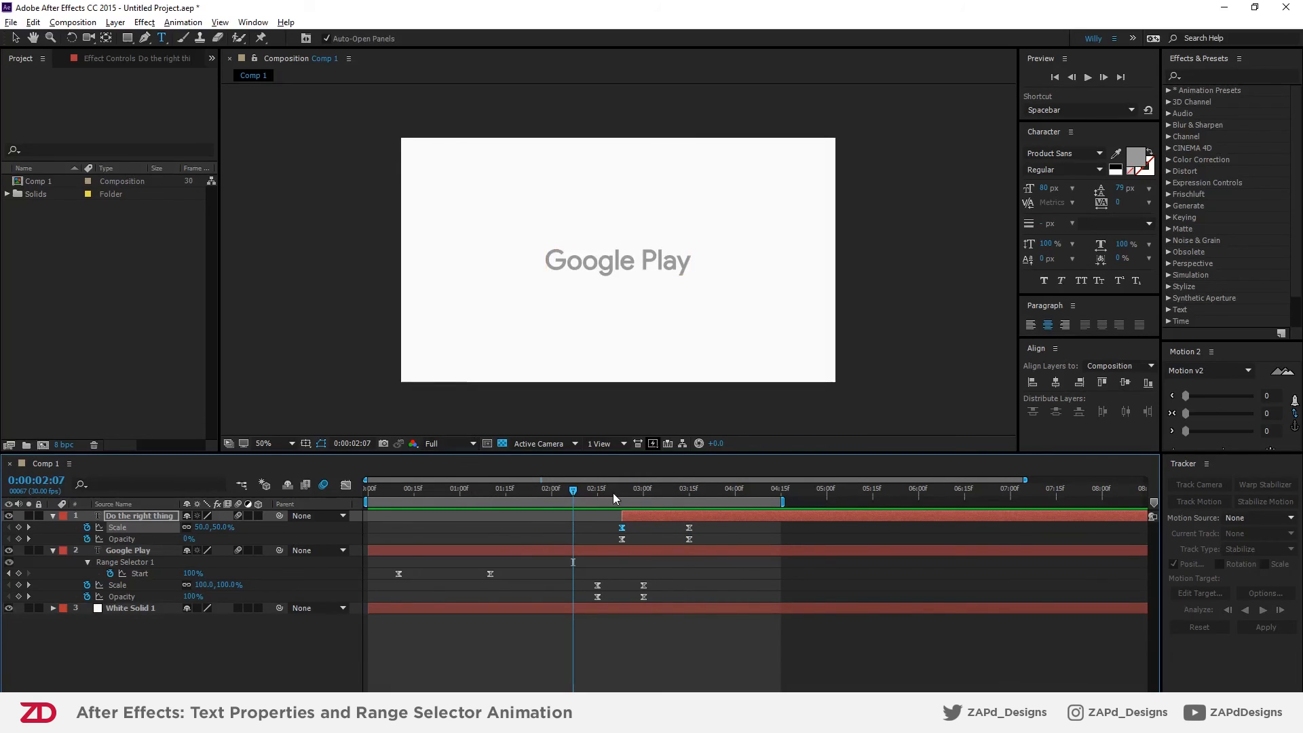
- Return to the start of the composition, maximize the composition view and set its magnification to 100%
{"action": "left_click_drag", "start_coordinate": [572, 496], "coordinate": [299, 507]}
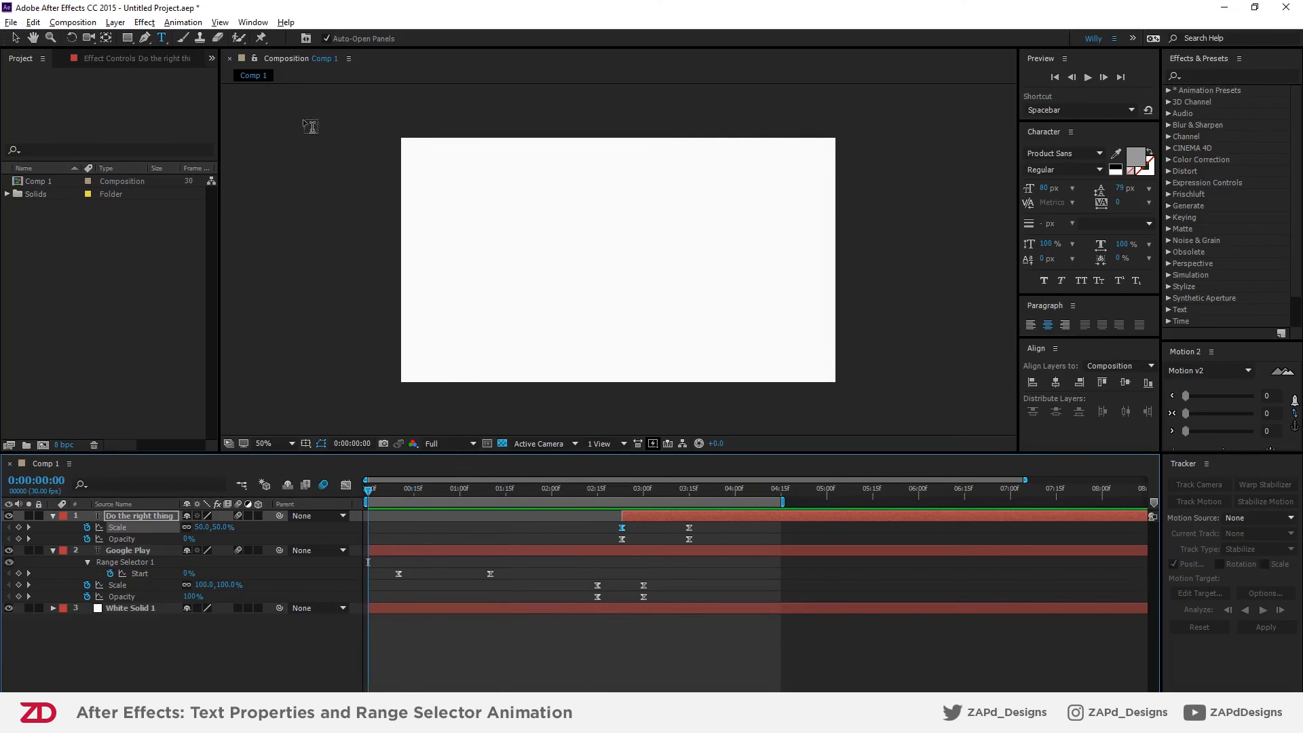
{"action": "key", "text": "grave"}
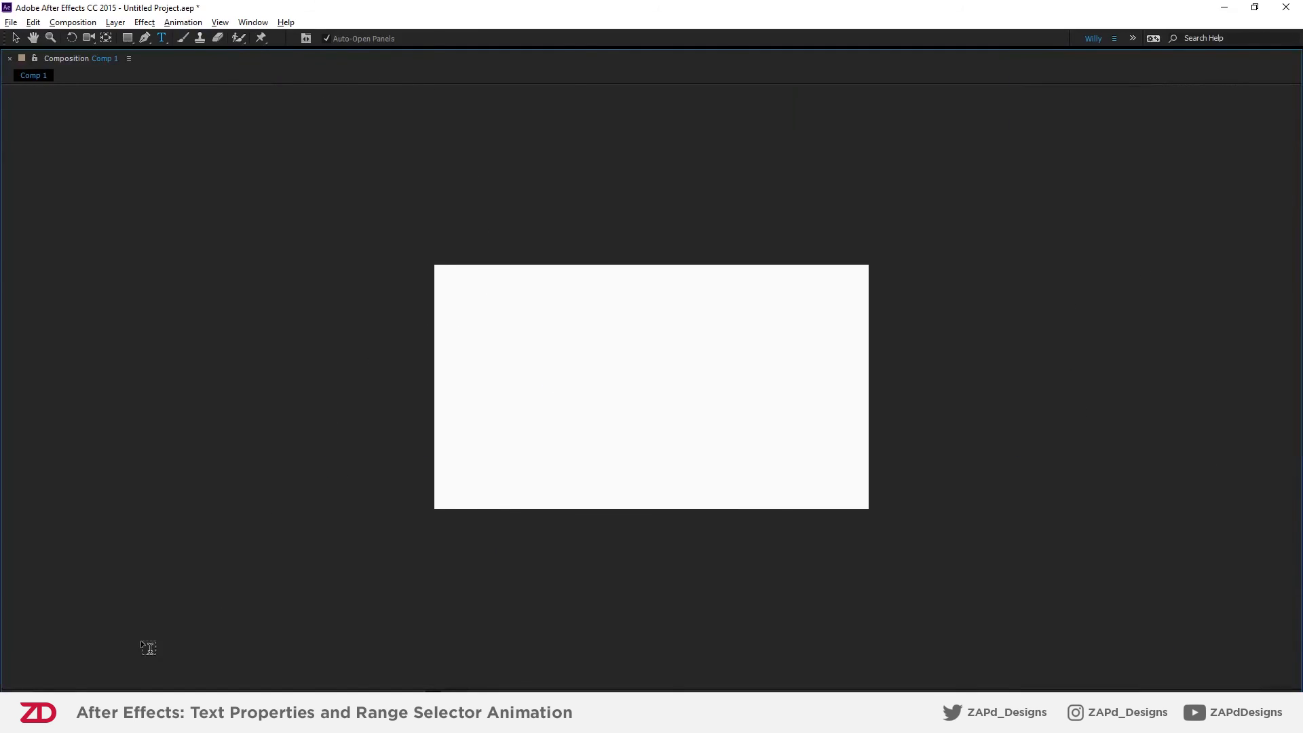
{"action": "left_click", "coordinate": [68, 679]}
{"action": "left_click", "coordinate": [84, 453]}
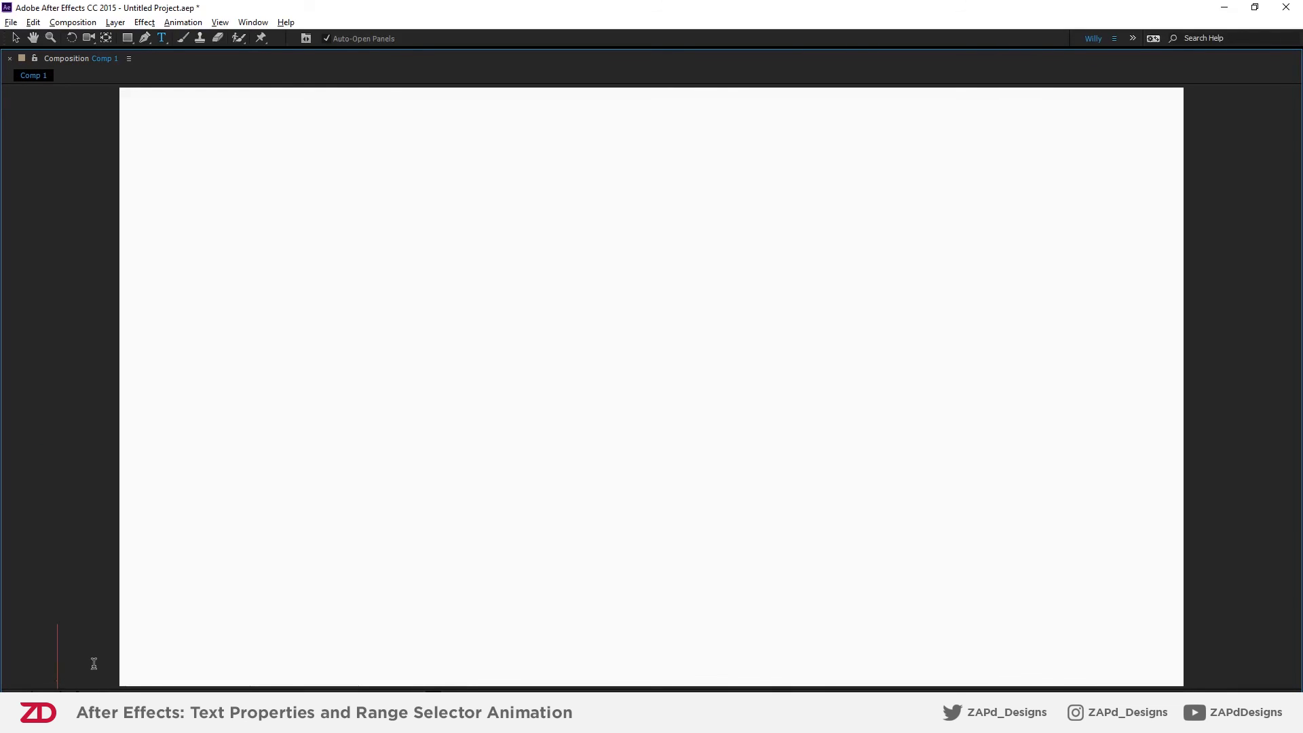
{"action": "left_click", "coordinate": [68, 679]}
{"action": "left_click", "coordinate": [72, 467]}
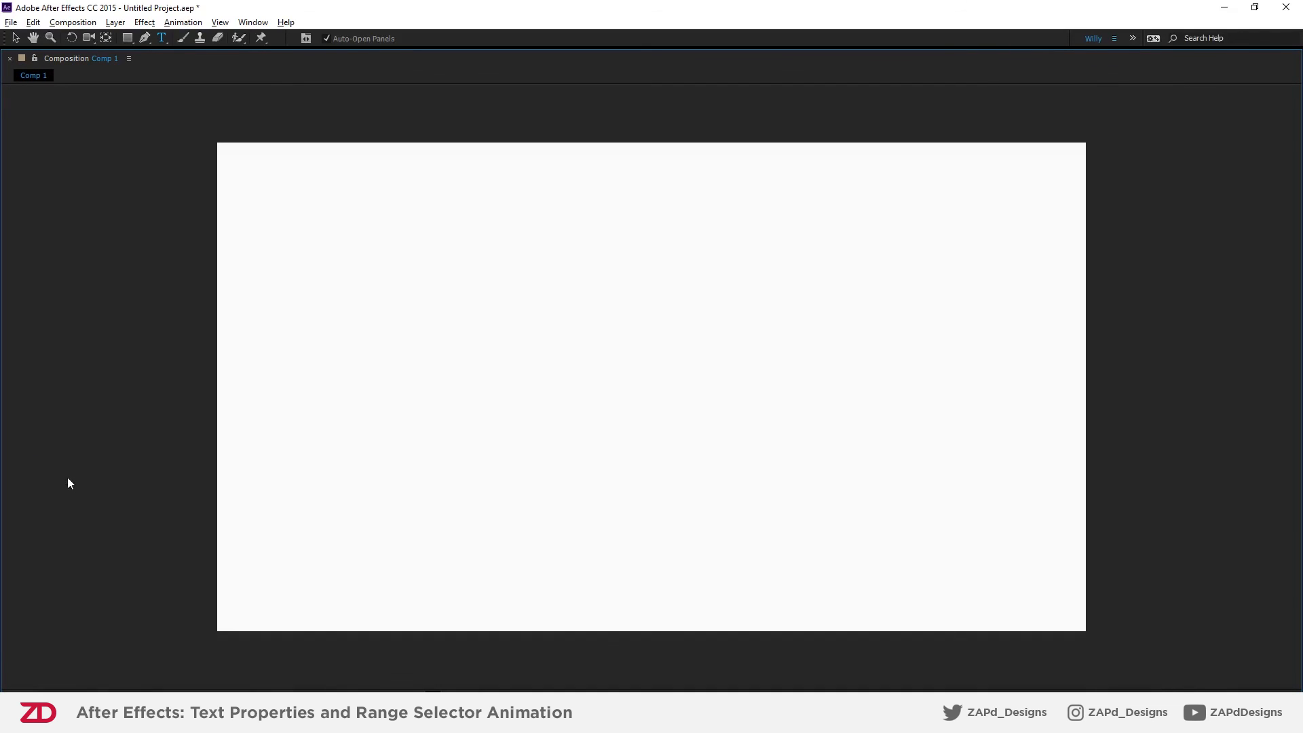